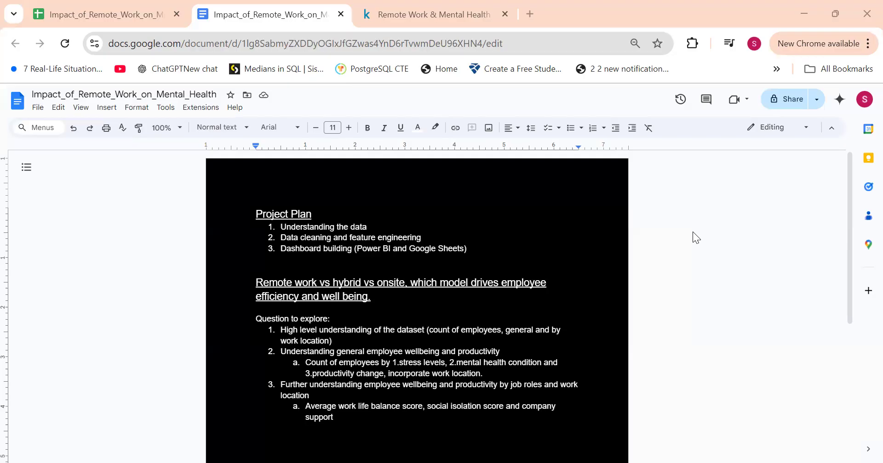
# Step: Review the dataset spreadsheet, its Kaggle source page and the project plan with the questions to explore
pyautogui.click(70, 5)
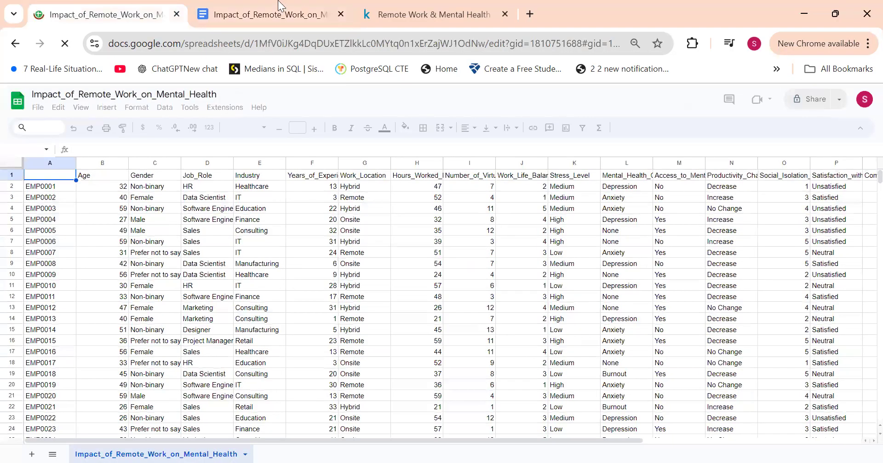
pyautogui.hotkey('ctrl', 'shift', 'Tab')
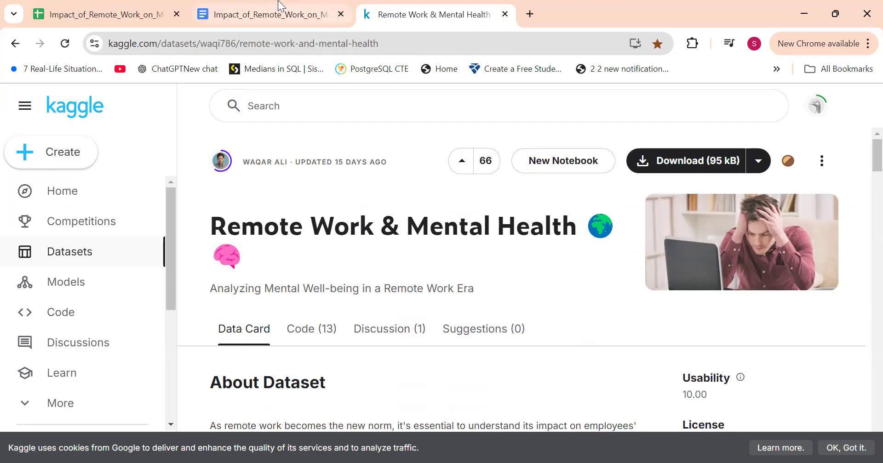
pyautogui.click(278, 6)
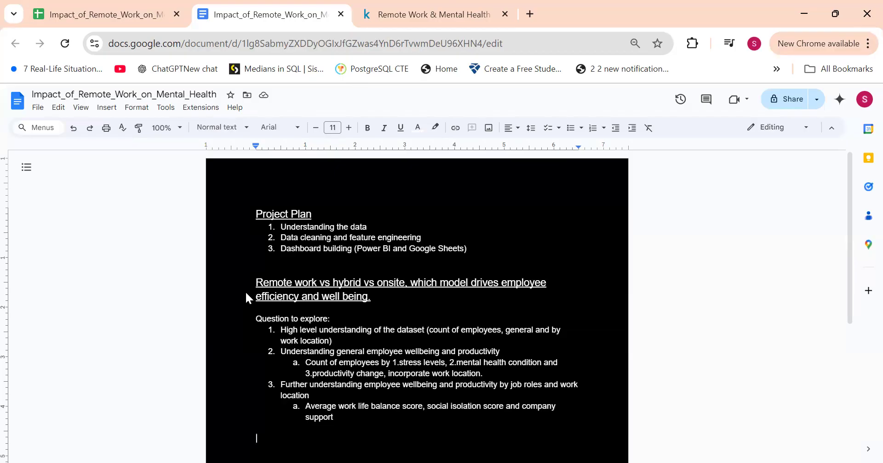
pyautogui.scroll(-1, 247, 294)
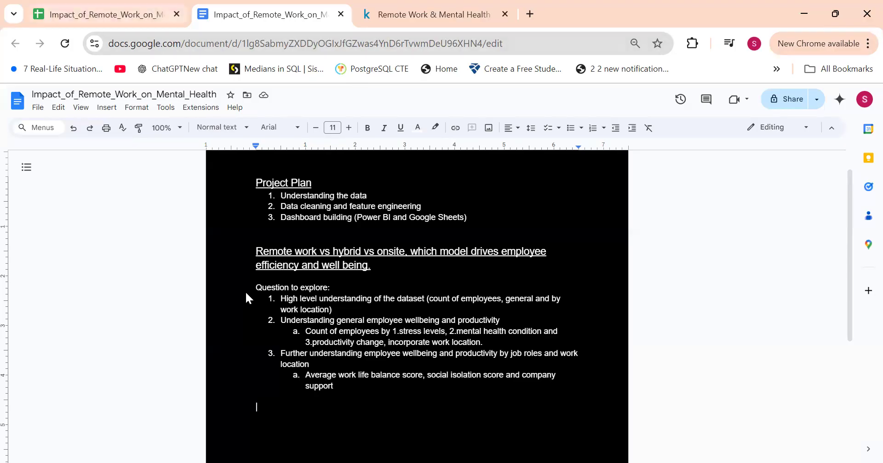
# Step: Switch to the dataset spreadsheet and examine its column headers from the employee identifiers through Stress_Level
pyautogui.click(110, 14)
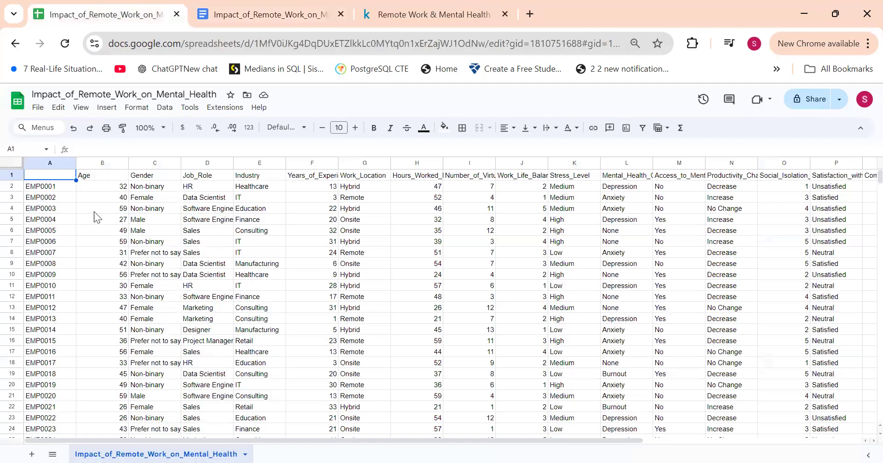
pyautogui.press('Right')
pyautogui.press('Left')
pyautogui.press('Right')
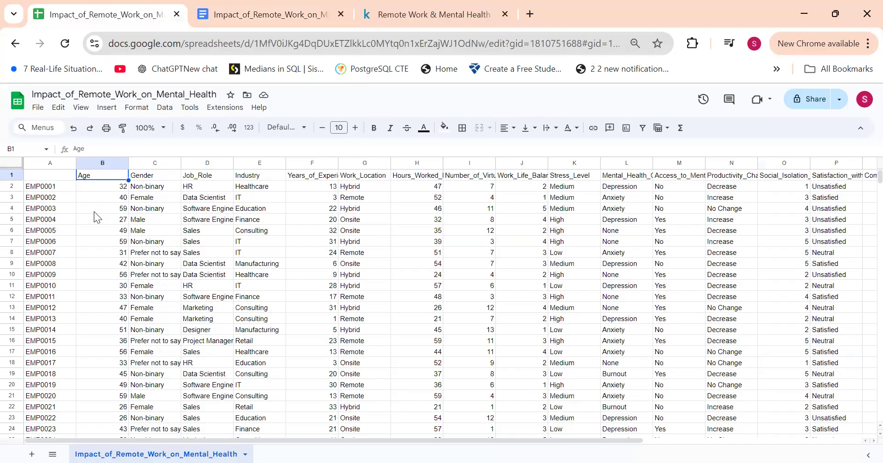
pyautogui.press('Left')
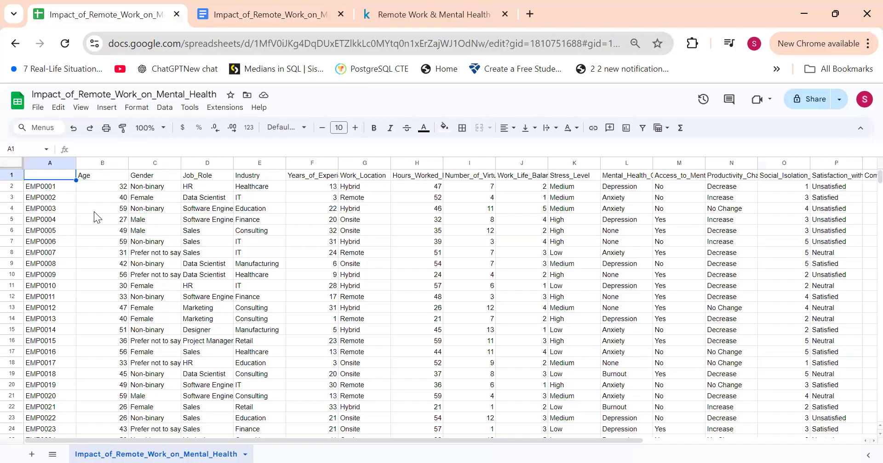
pyautogui.press('Right')
pyautogui.press('Right')
pyautogui.press('Right')
pyautogui.press('Right')
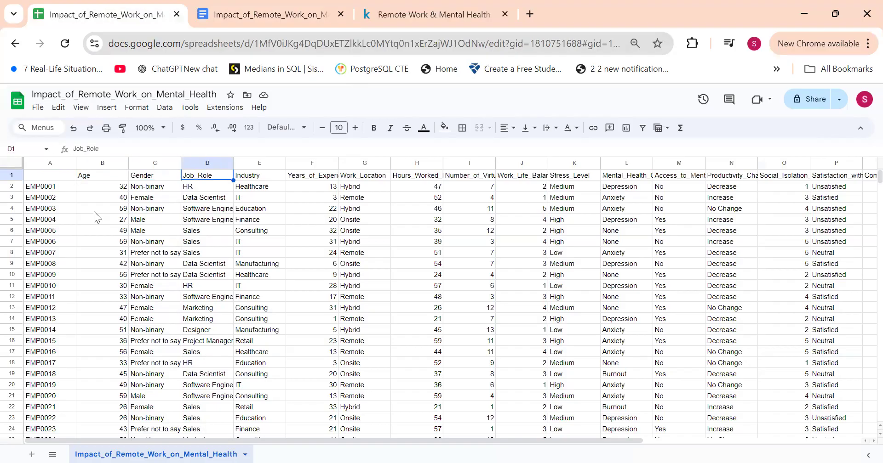
pyautogui.press('Right')
pyautogui.press('Right')
pyautogui.press('Right')
pyautogui.press('Right')
pyautogui.press('Right')
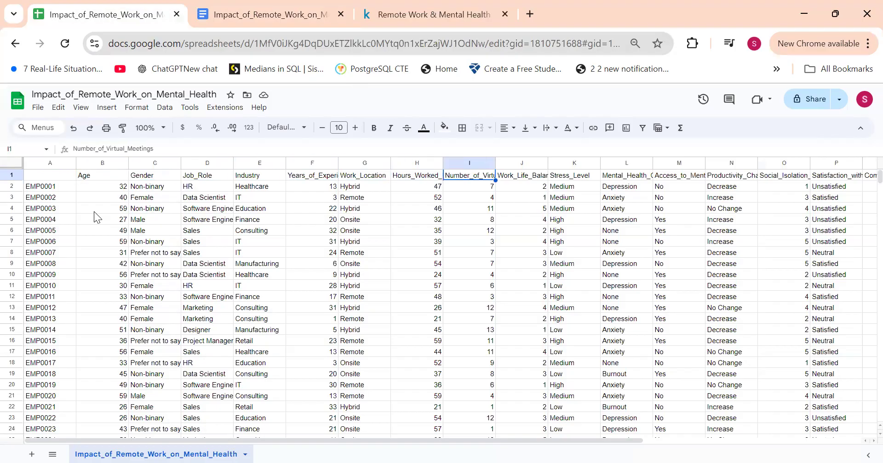
pyautogui.press('Right')
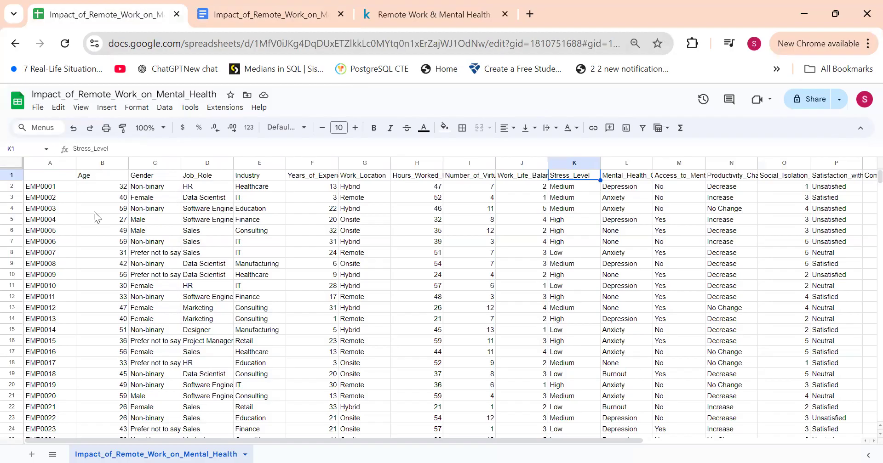
# Step: Examine the Stress_Level and Mental_Health_Condition values and the remaining columns through Region
pyautogui.press('Down')
pyautogui.press('Down')
pyautogui.press('Down')
pyautogui.press('Down')
pyautogui.press('Down')
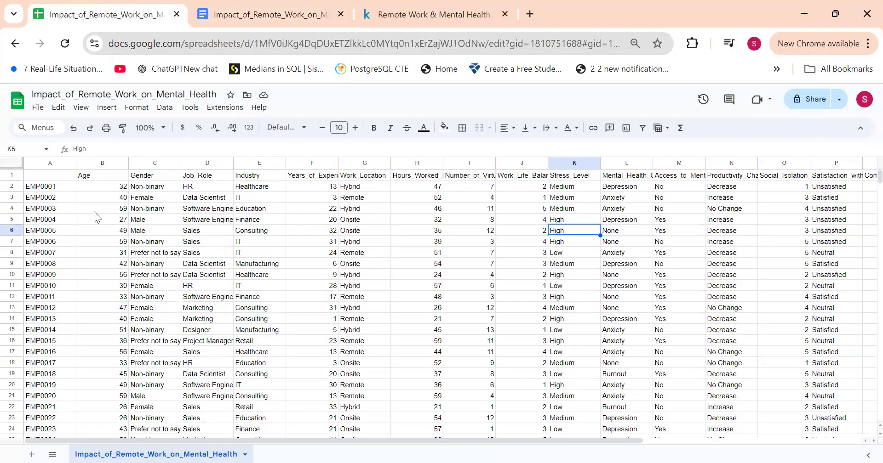
pyautogui.press('Right')
pyautogui.press('Up')
pyautogui.press('Up')
pyautogui.press('Up')
pyautogui.press('Up')
pyautogui.press('Up')
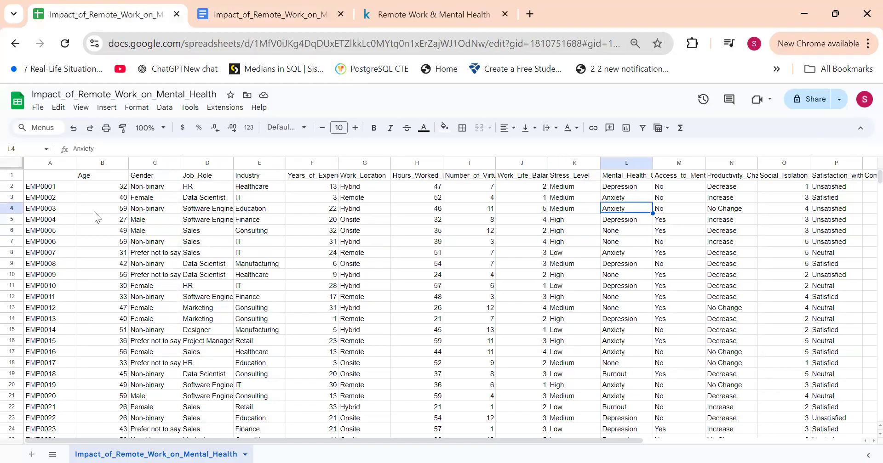
pyautogui.hscroll(2, 94, 212)
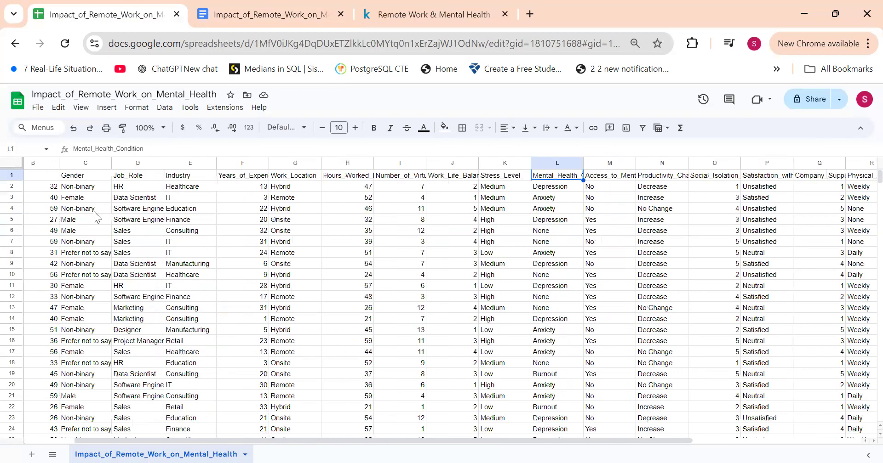
pyautogui.hscroll(3, 94, 212)
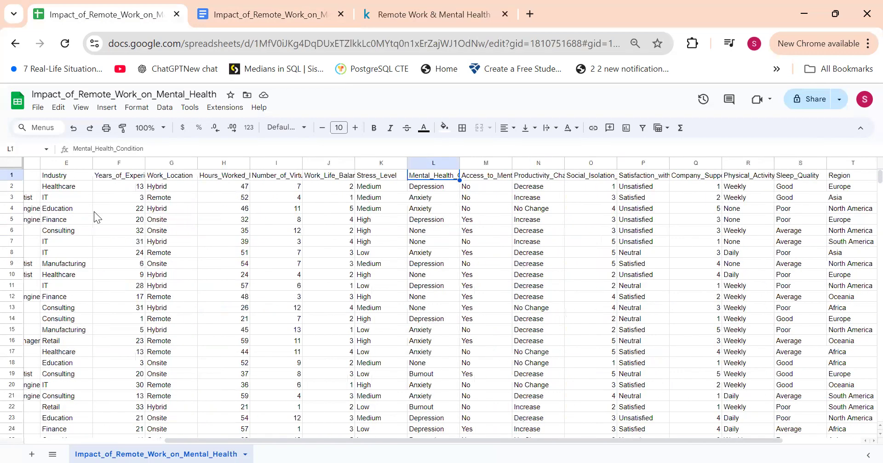
pyautogui.hscroll(2, 94, 211)
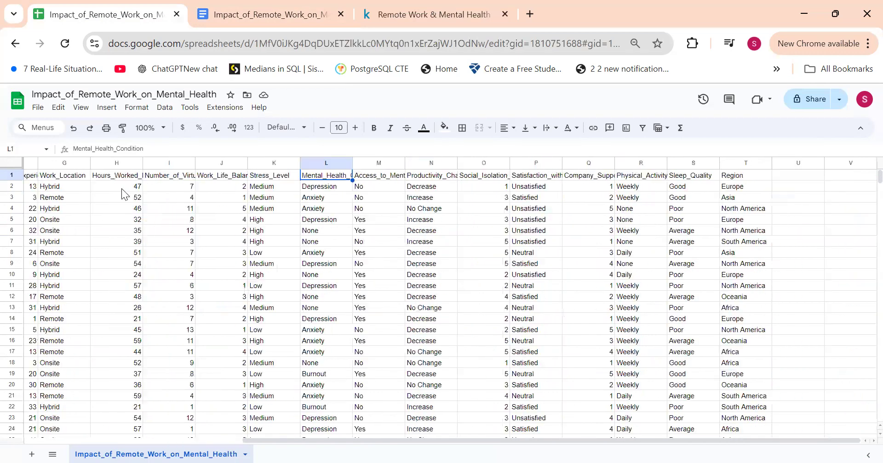
pyautogui.click(685, 174)
pyautogui.click(580, 175)
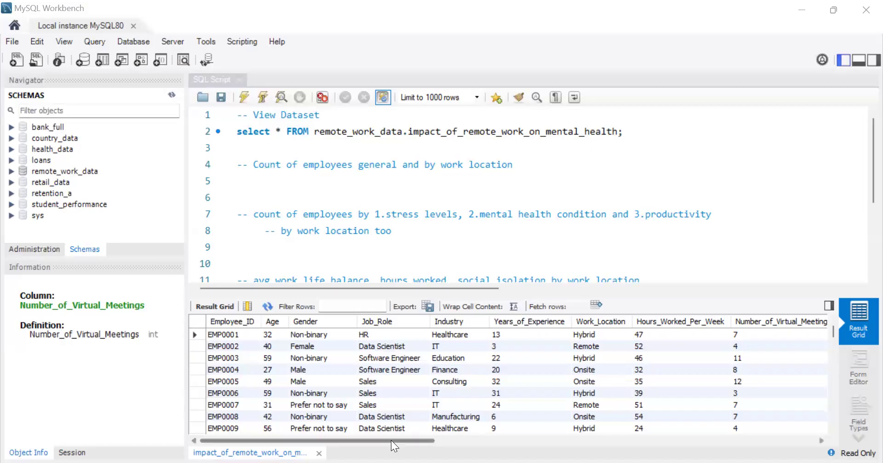
# Step: In MySQL Workbench, expand the tables of the remote_work_data schema and query all rows of impact_of_remote_work_on_mental_health in a new script
pyautogui.moveTo(391, 440)
pyautogui.mouseDown()
pyautogui.moveTo(680, 440)
pyautogui.moveTo(808, 428)
pyautogui.moveTo(407, 437)
pyautogui.mouseUp()
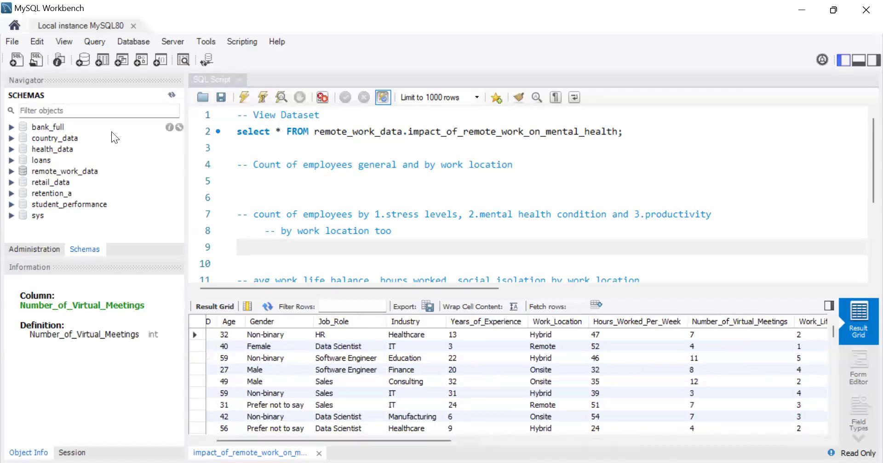
pyautogui.click(11, 171)
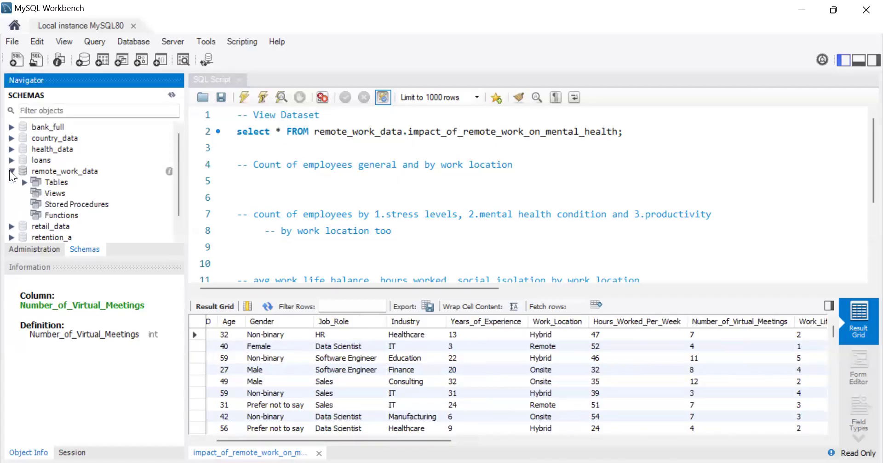
pyautogui.click(24, 182)
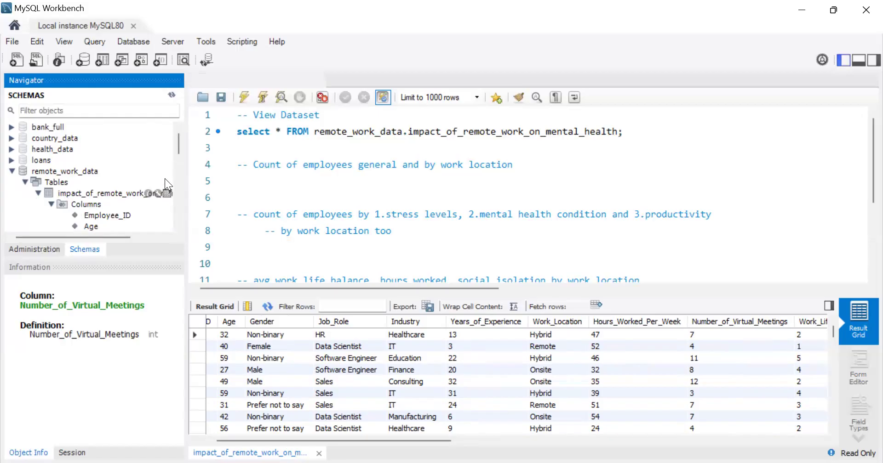
pyautogui.click(167, 193)
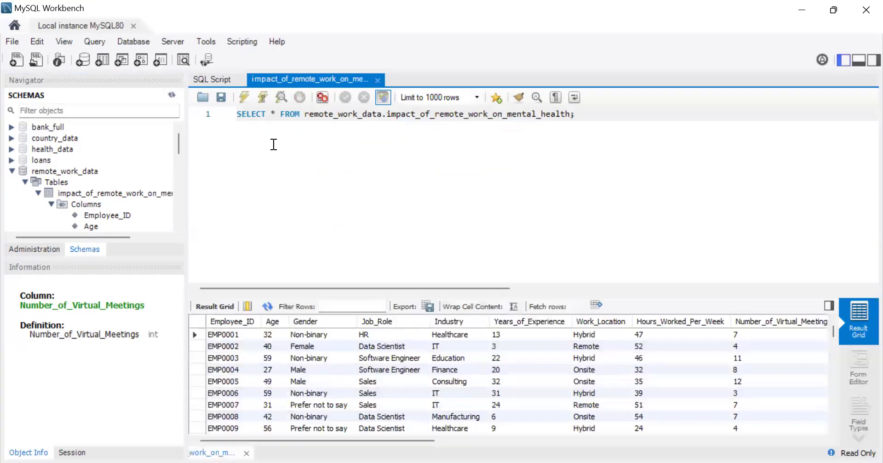
# Step: Return to SQL Script and review the commented analysis questions
pyautogui.click(220, 82)
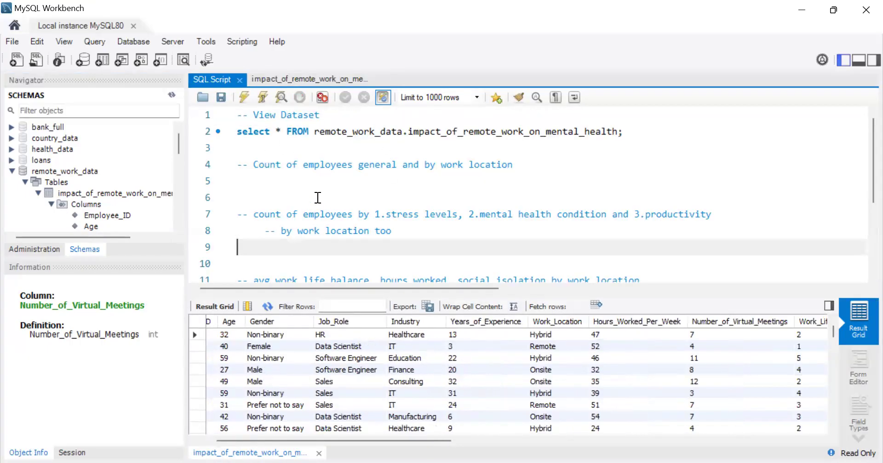
pyautogui.scroll(-3, 327, 233)
pyautogui.scroll(3, 327, 234)
pyautogui.scroll(-2, 573, 416)
pyautogui.scroll(2, 573, 410)
# Step: Copy the View Dataset query below the employee count comment and capitalise its Select keyword
pyautogui.click(270, 183)
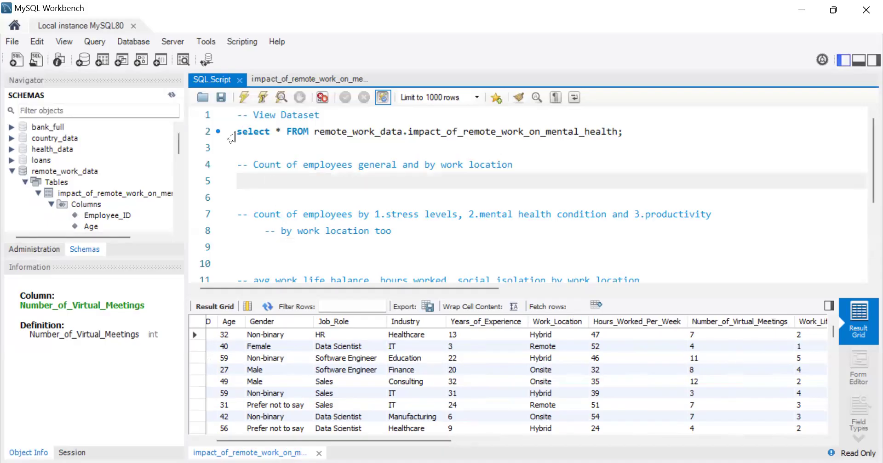
pyautogui.moveTo(237, 132); pyautogui.dragTo(624, 133)
pyautogui.hotkey('ctrl', 'c')
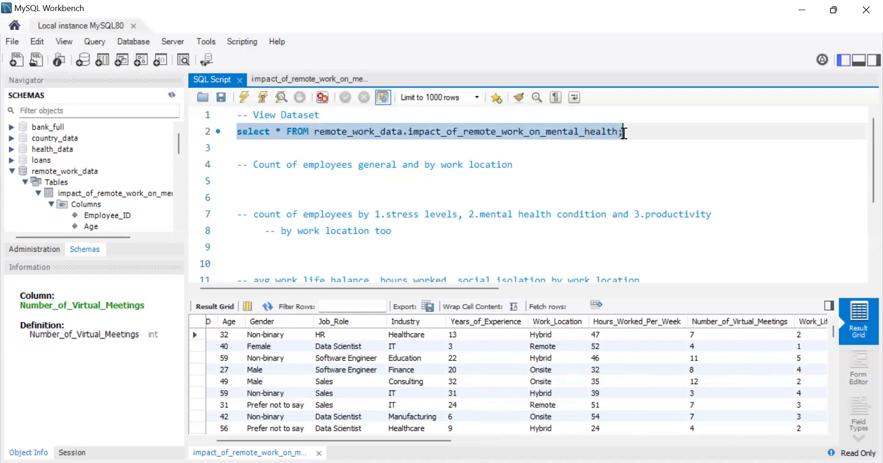
pyautogui.click(242, 179)
pyautogui.hotkey('ctrl', 'v')
pyautogui.click(242, 183)
pyautogui.press('Delete')
pyautogui.write('S')
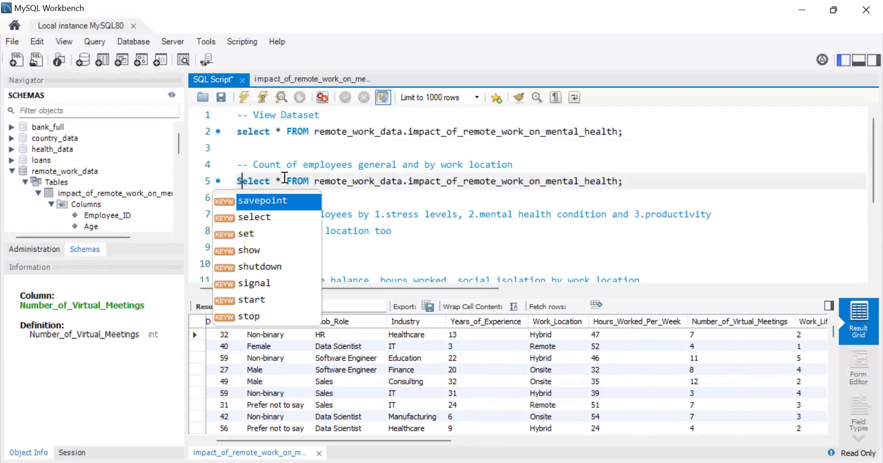
# Step: Replace the asterisk in the copied query with the Work_Location column, with Select, the column and FROM on separate lines
pyautogui.click(284, 178)
pyautogui.press('BackSpace')
pyautogui.press('BackSpace')
pyautogui.press('Return')
pyautogui.press('Return')
pyautogui.press('Up')
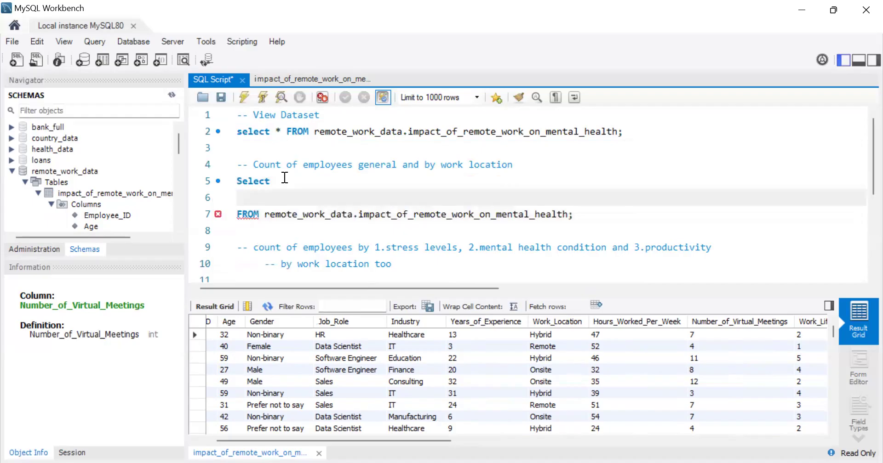
pyautogui.write('Work')
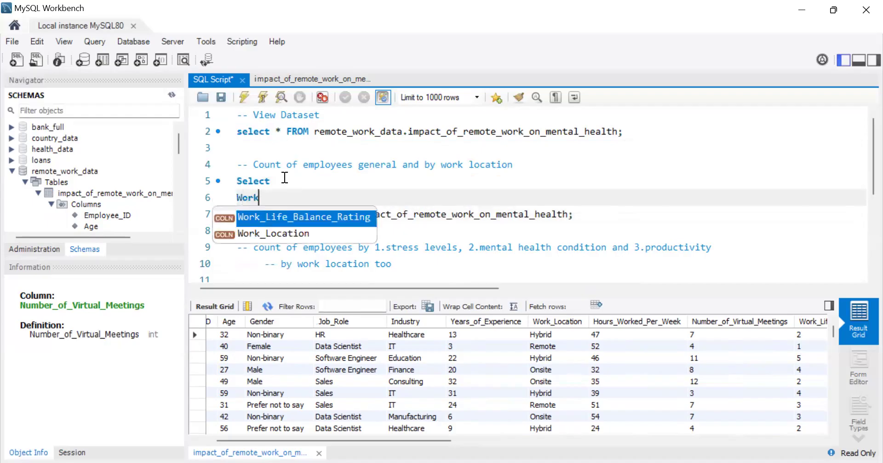
pyautogui.click(286, 235)
pyautogui.doubleClick(286, 234)
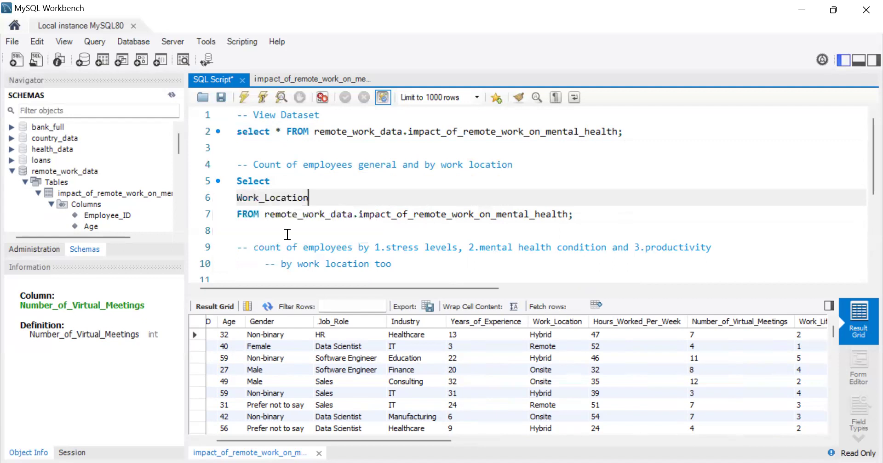
# Step: Add a comma after Work_Location, begin a count( expression on the next line and check the employee identifier column's name in the results
pyautogui.write(',')
pyautogui.press('Return')
pyautogui.write('count')
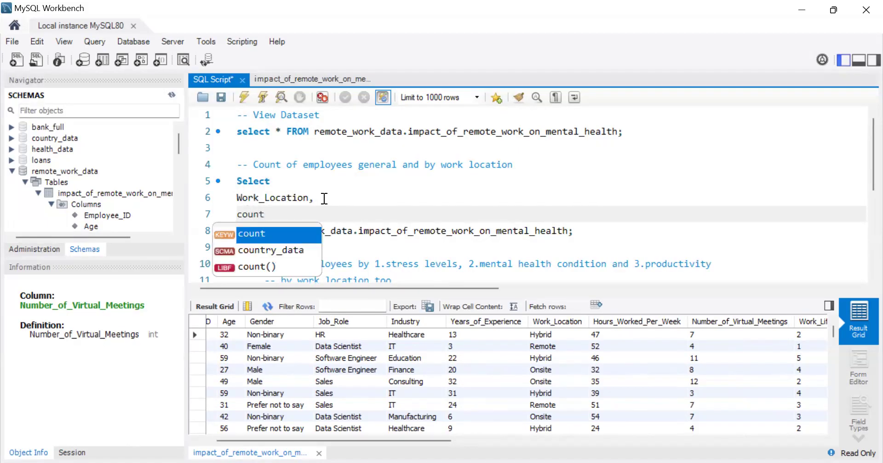
pyautogui.write('(')
pyautogui.click(376, 181)
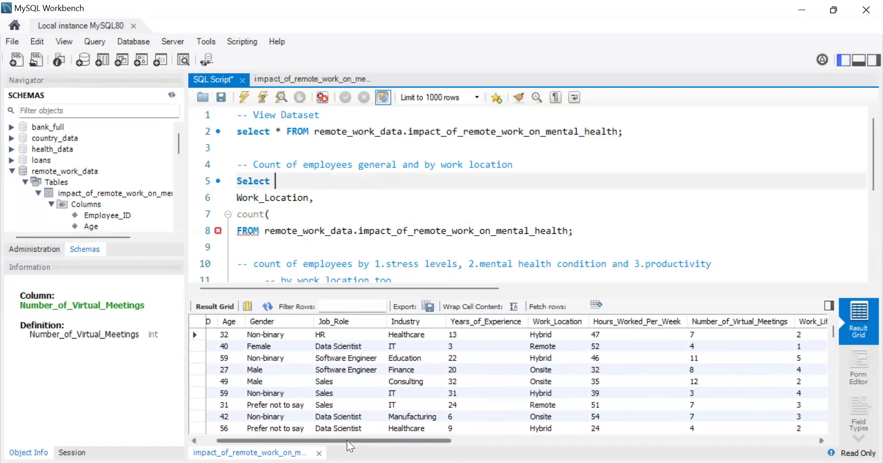
pyautogui.moveTo(346, 440); pyautogui.dragTo(331, 441)
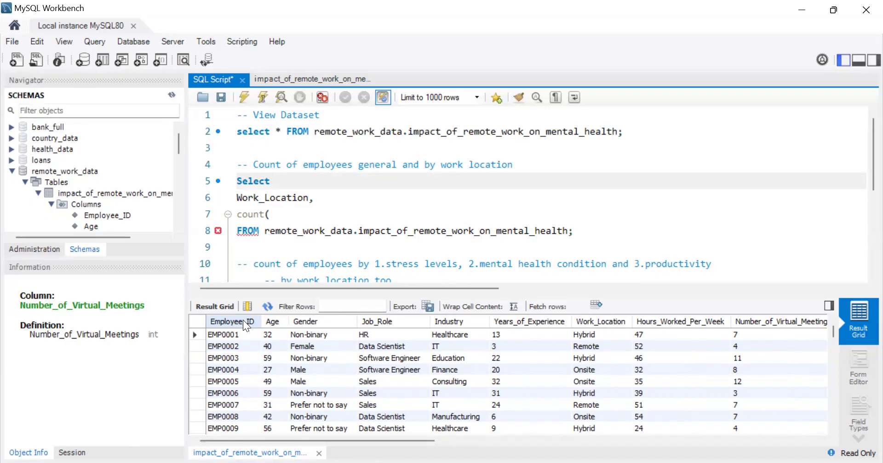
pyautogui.click(277, 215)
pyautogui.click(312, 198)
pyautogui.write(',')
pyautogui.click(290, 221)
pyautogui.write('d')
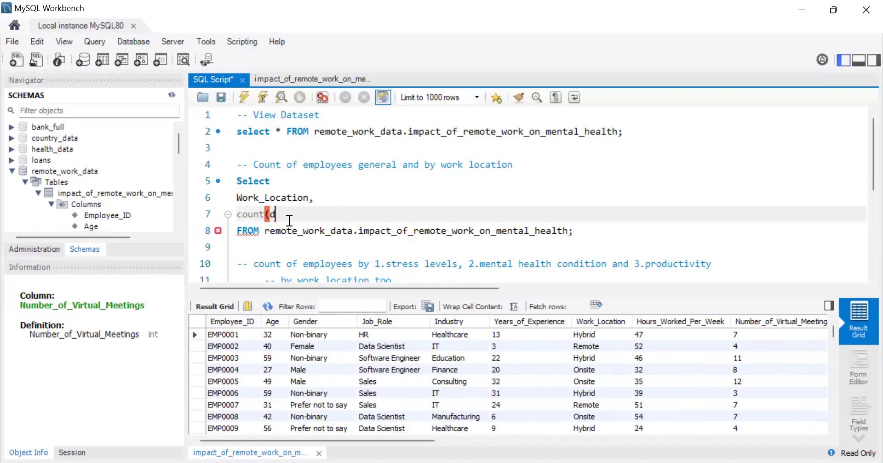
pyautogui.write('istinv')
pyautogui.press('BackSpace')
pyautogui.press('BackSpace')
pyautogui.press('BackSpace')
pyautogui.press('BackSpace')
pyautogui.press('BackSpace')
pyautogui.press('BackSpace')
pyautogui.press('BackSpace')
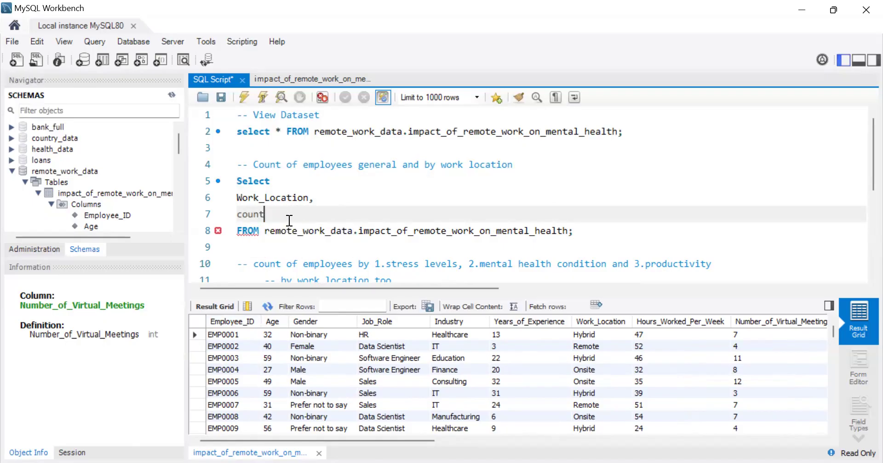
# Step: Complete the count expression as count(distinct Employee_ID) with the alias no_of_employees
pyautogui.write('distinct E')
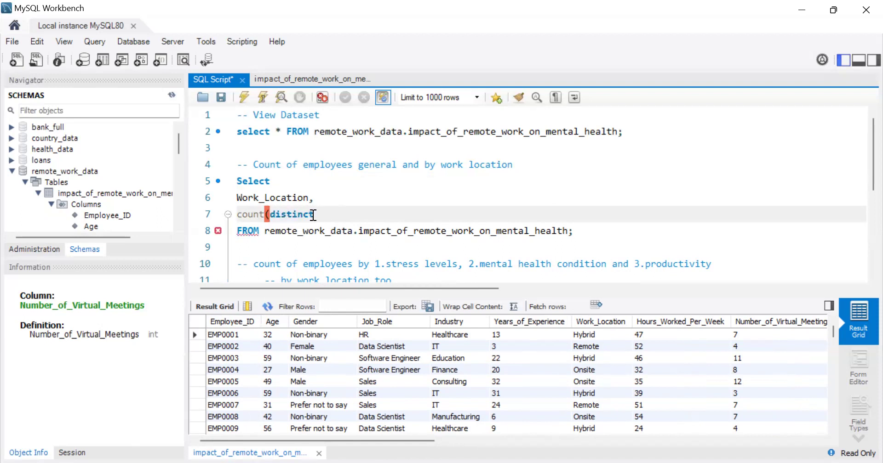
pyautogui.write('mpl')
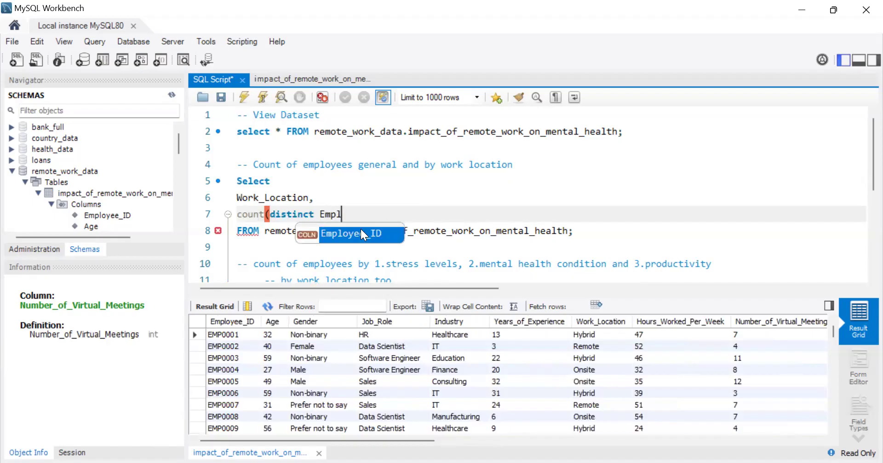
pyautogui.press('Return')
pyautogui.write('I')
pyautogui.press('BackSpace')
pyautogui.press('BackSpace')
pyautogui.write(') as n')
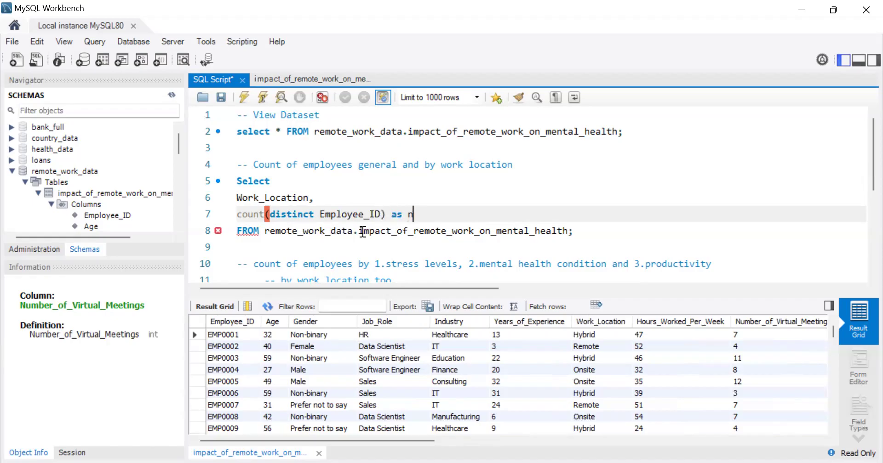
pyautogui.write('o_of_emplo')
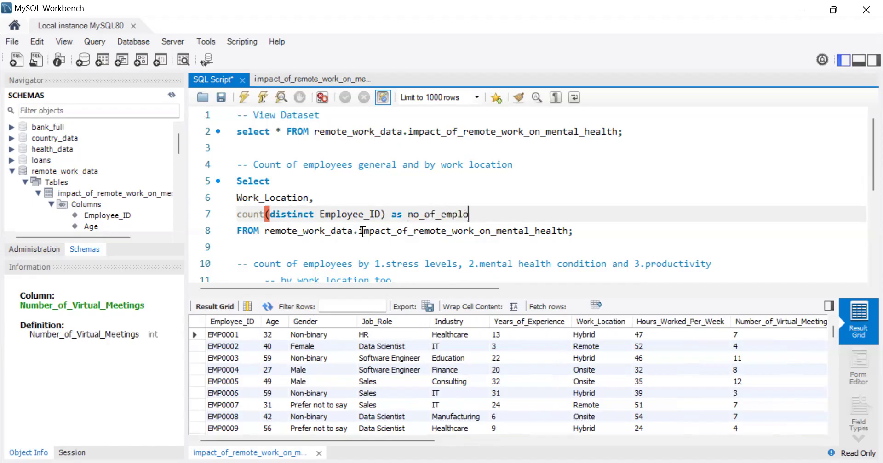
pyautogui.write('yees')
# Step: Add "Group by 1" on a new line after the FROM clause and run the employee count query
pyautogui.click(569, 231)
pyautogui.press('Return')
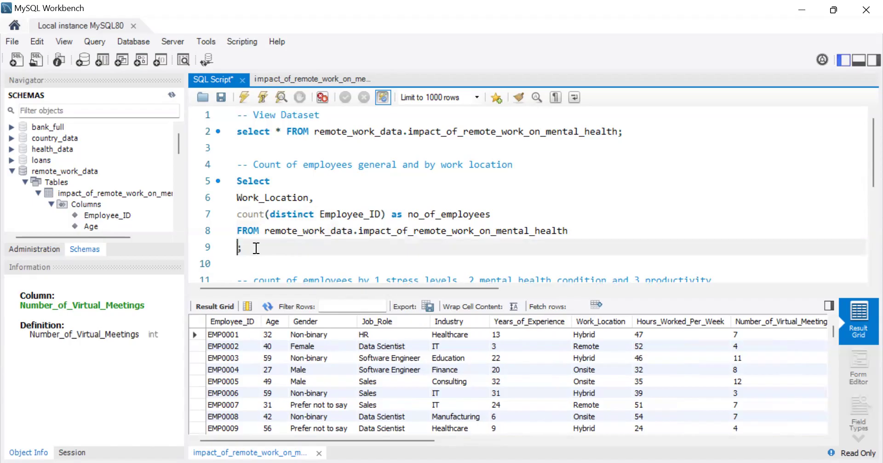
pyautogui.write('Group by')
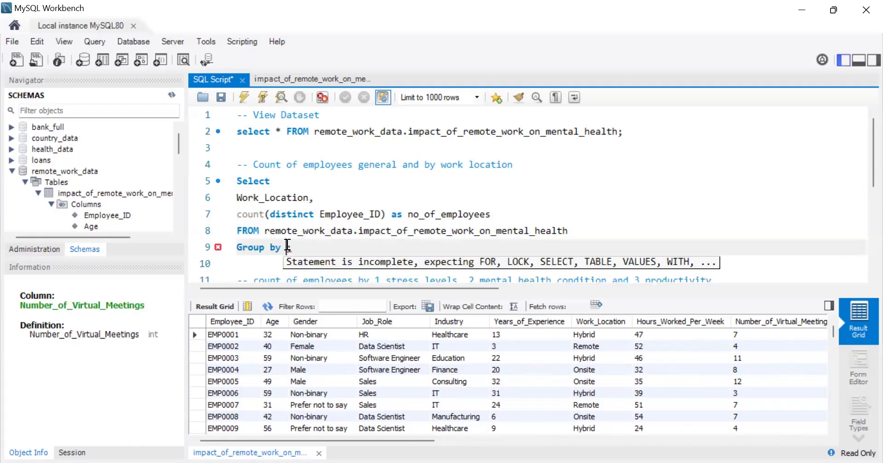
pyautogui.write('1;')
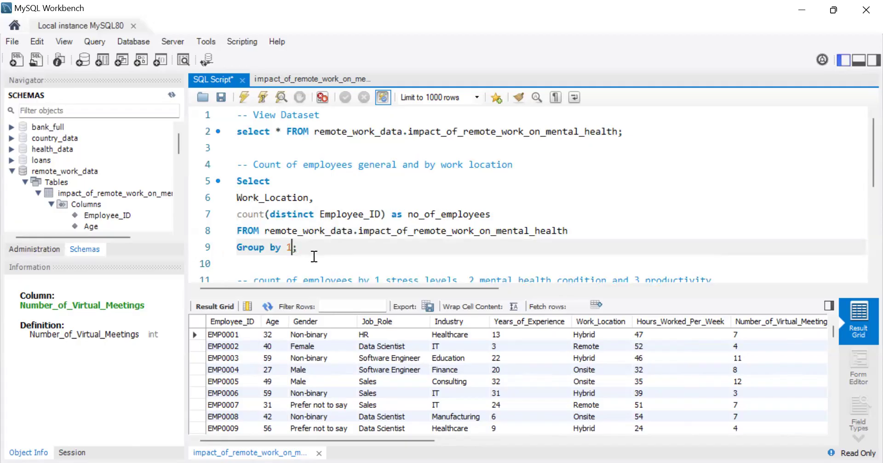
pyautogui.press('Return')
pyautogui.moveTo(314, 257); pyautogui.dragTo(237, 181)
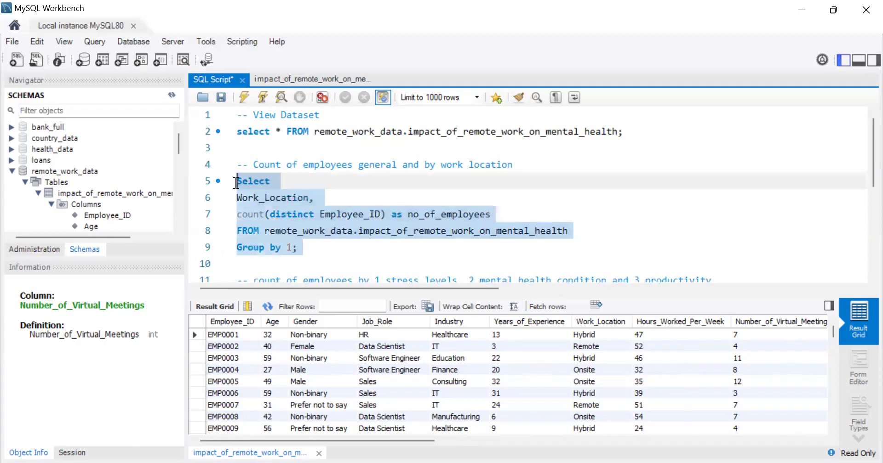
pyautogui.click(245, 97)
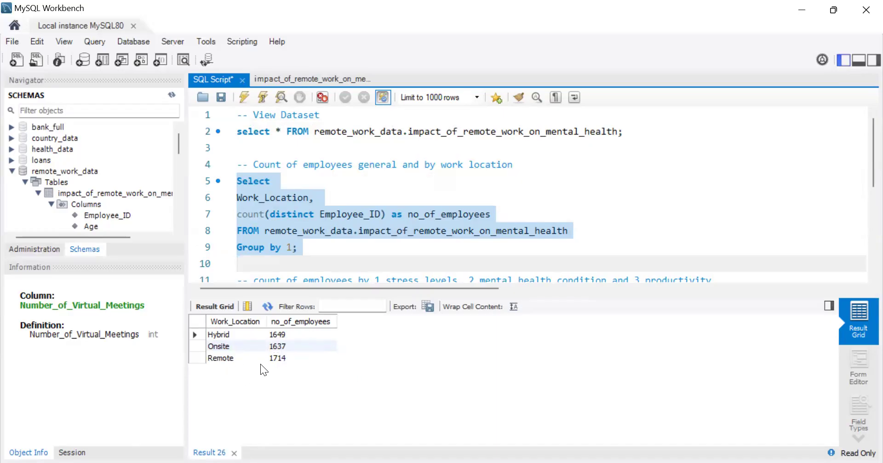
# Step: Extend the Group by 1 clause with "with rollup" and rerun only the employee count query
pyautogui.click(293, 247)
pyautogui.write(';')
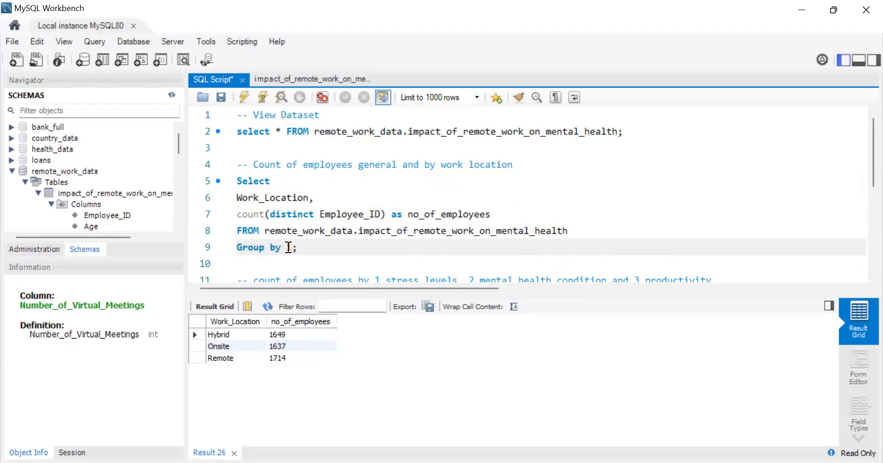
pyautogui.click(286, 247)
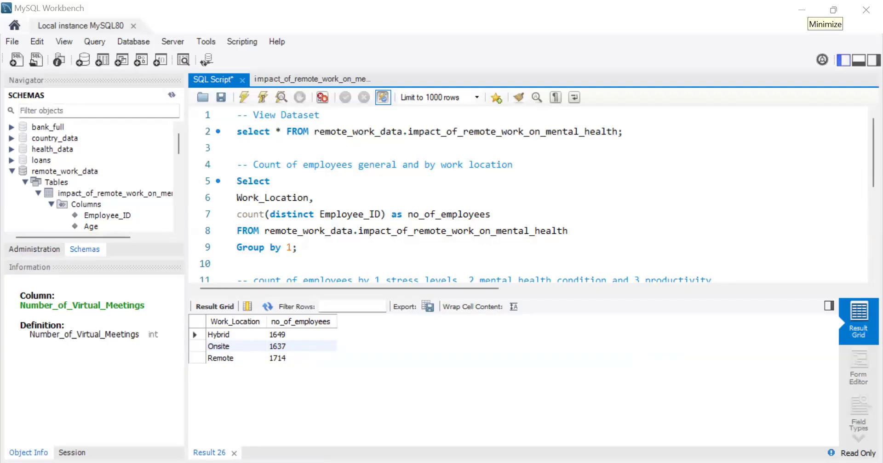
pyautogui.click(295, 249)
pyautogui.write('with')
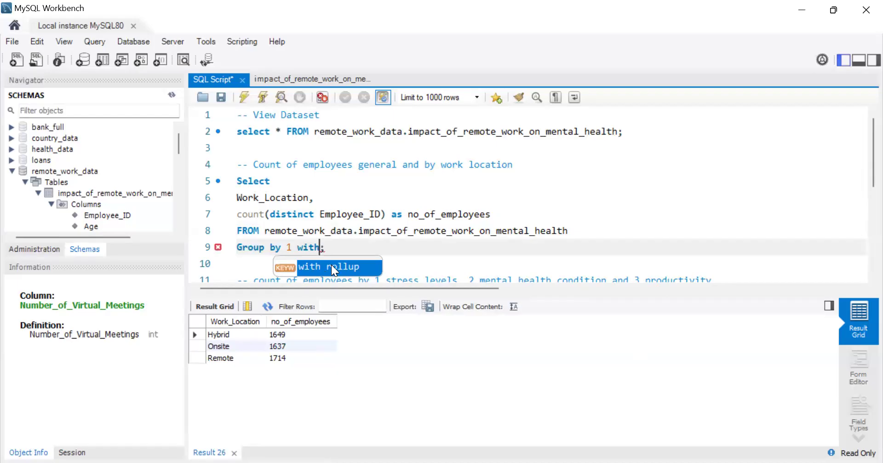
pyautogui.doubleClick(331, 267)
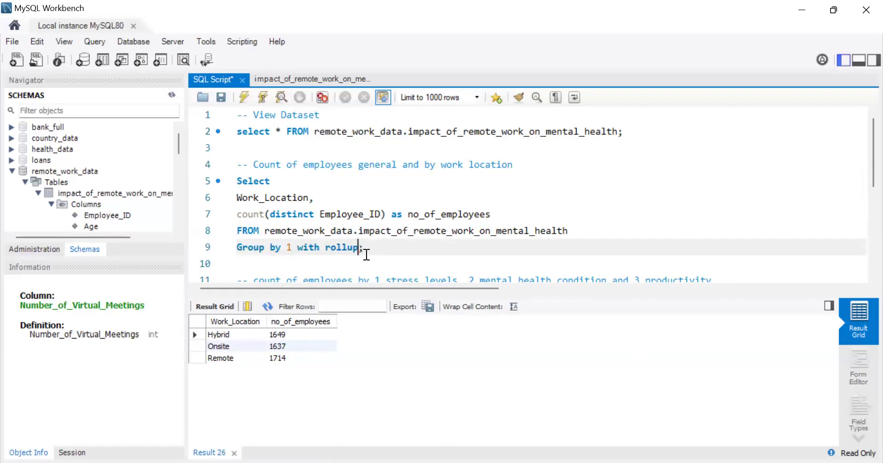
pyautogui.moveTo(367, 249); pyautogui.dragTo(232, 182)
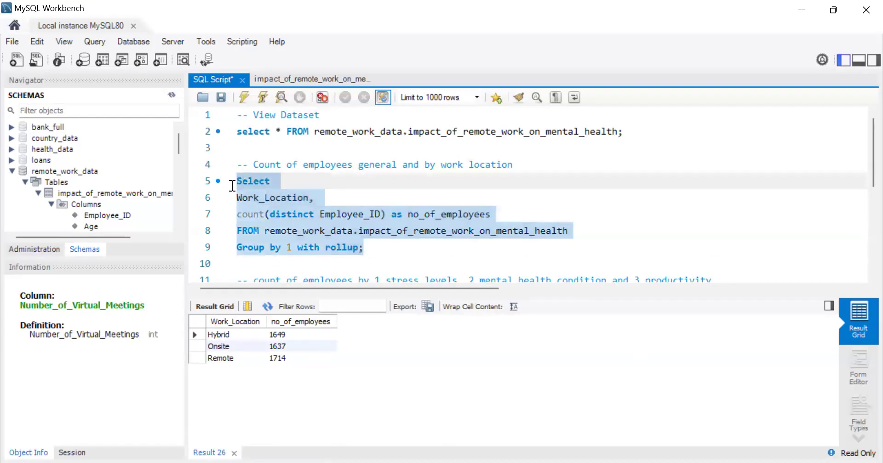
pyautogui.click(243, 99)
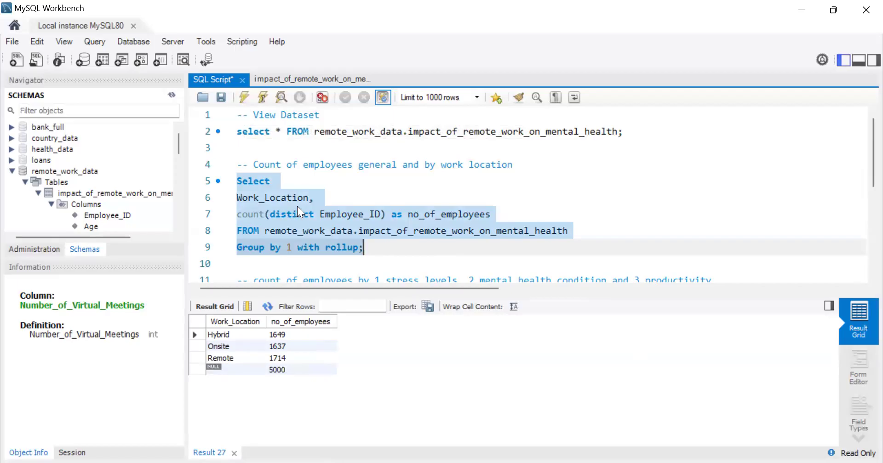
# Step: Remove the distinct keyword from the Employee_ID count and run the rollup query again
pyautogui.click(318, 214)
pyautogui.press('BackSpace')
pyautogui.press('BackSpace')
pyautogui.press('BackSpace')
pyautogui.press('BackSpace')
pyautogui.press('BackSpace')
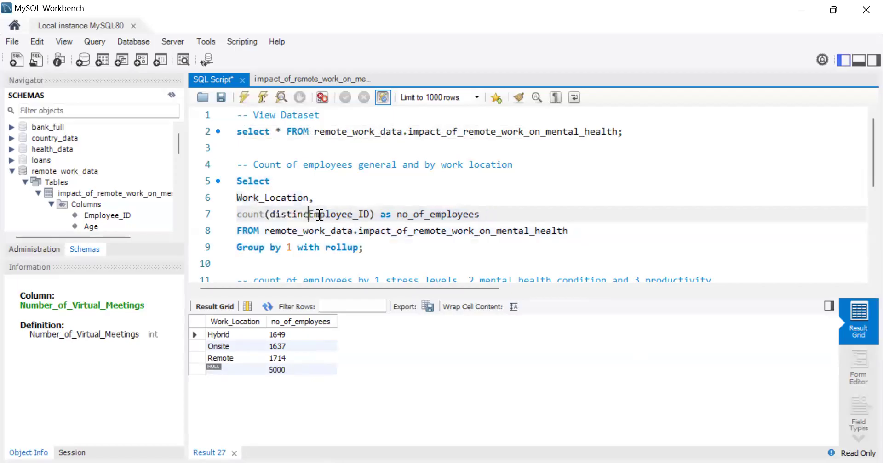
pyautogui.press('BackSpace')
pyautogui.press('BackSpace')
pyautogui.press('BackSpace')
pyautogui.press('BackSpace')
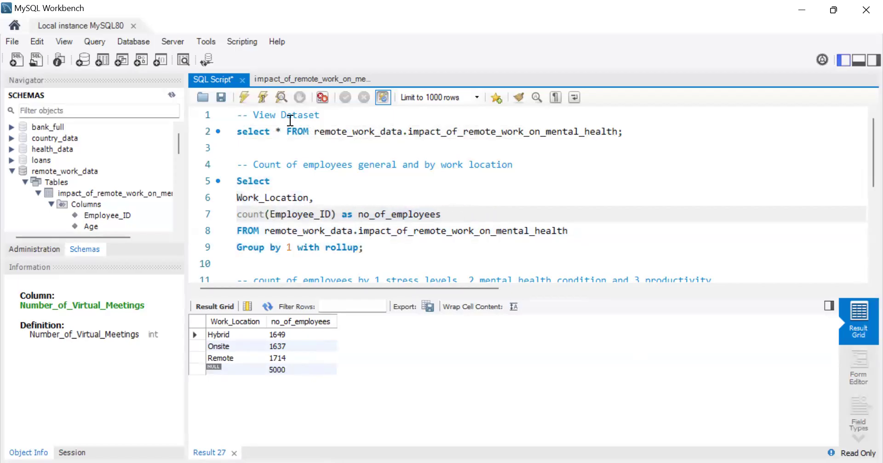
pyautogui.moveTo(363, 248); pyautogui.dragTo(237, 180)
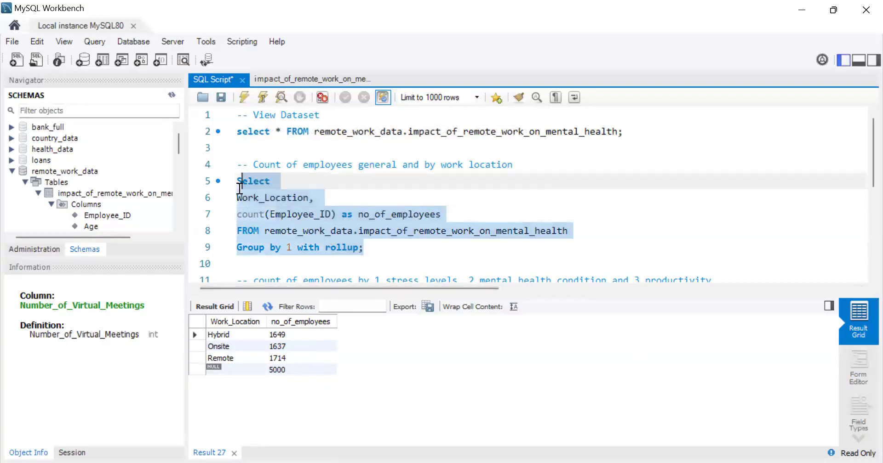
pyautogui.click(241, 96)
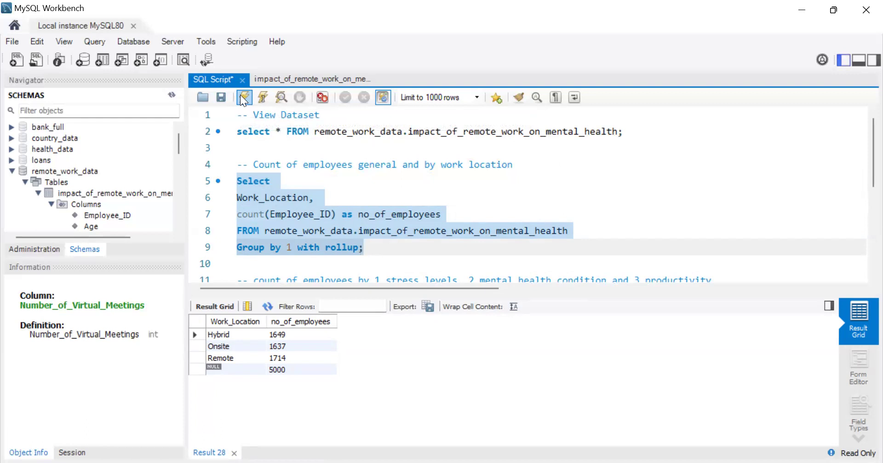
pyautogui.click(284, 210)
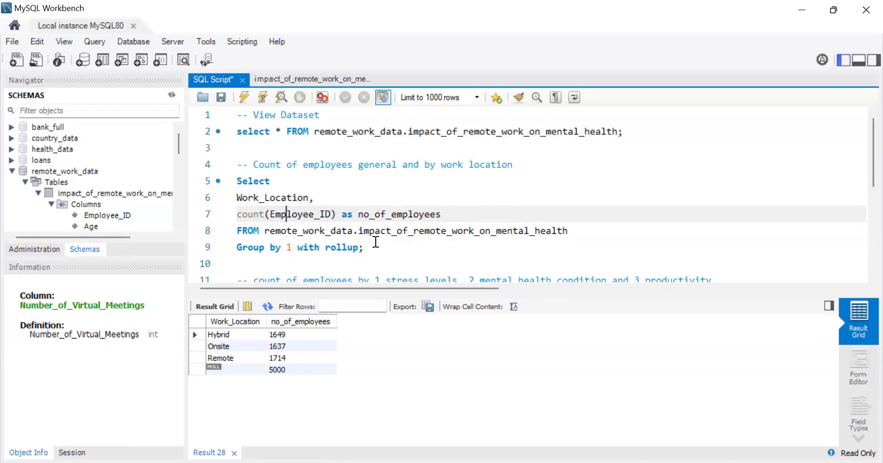
# Step: Wrap the employee count query in a common table expression named data, leaving the semicolon on its own line below the closing parenthesis
pyautogui.click(358, 248)
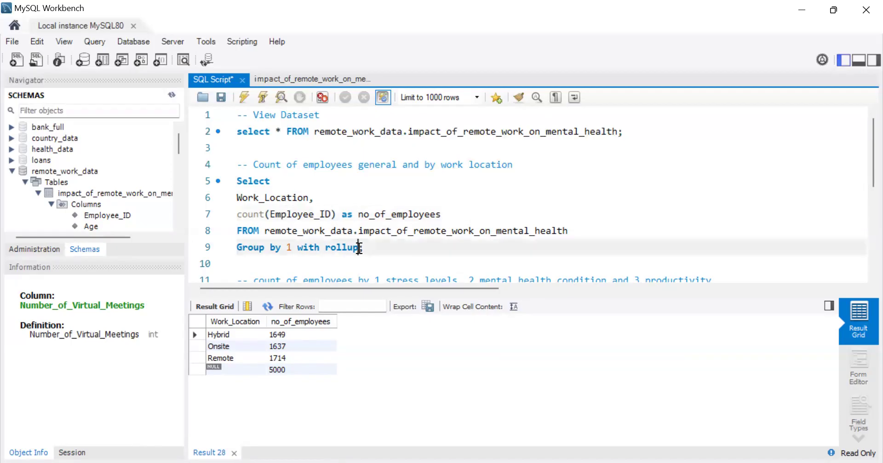
pyautogui.press('Return')
pyautogui.press('Return')
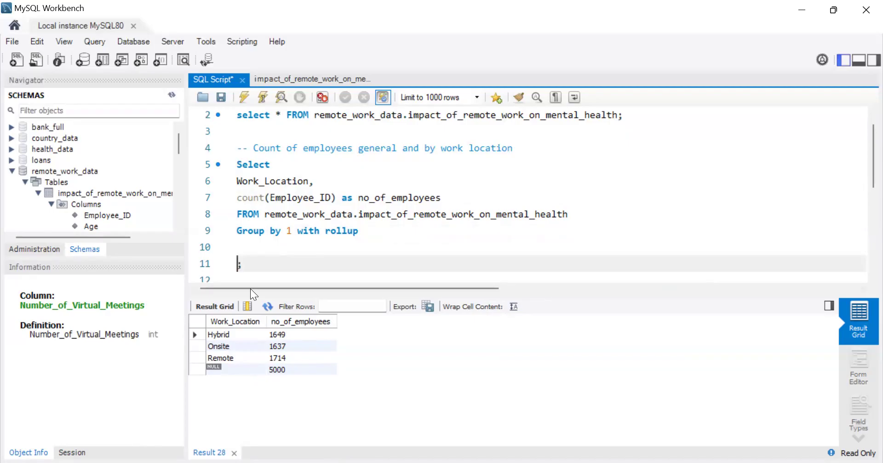
pyautogui.click(237, 166)
pyautogui.press('Return')
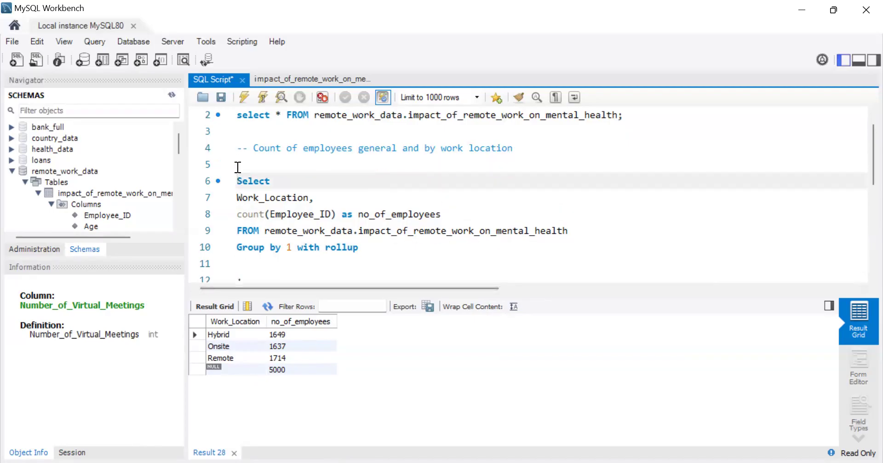
pyautogui.click(238, 167)
pyautogui.write('with')
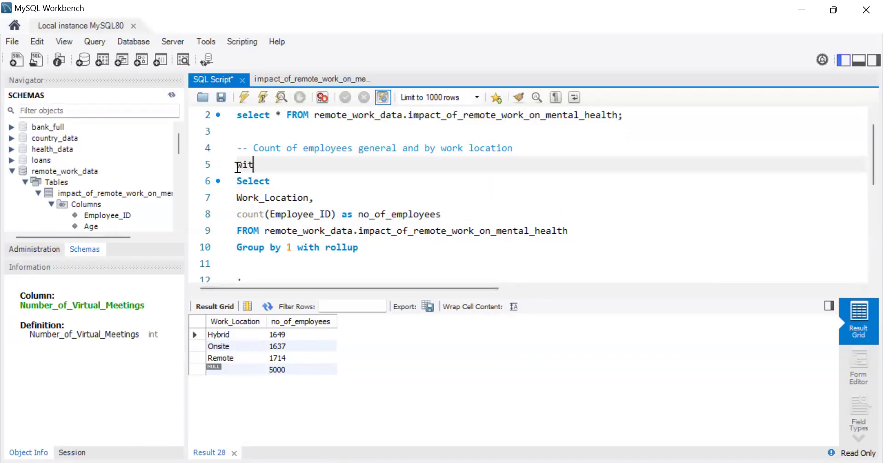
pyautogui.write('data as (')
pyautogui.click(236, 169)
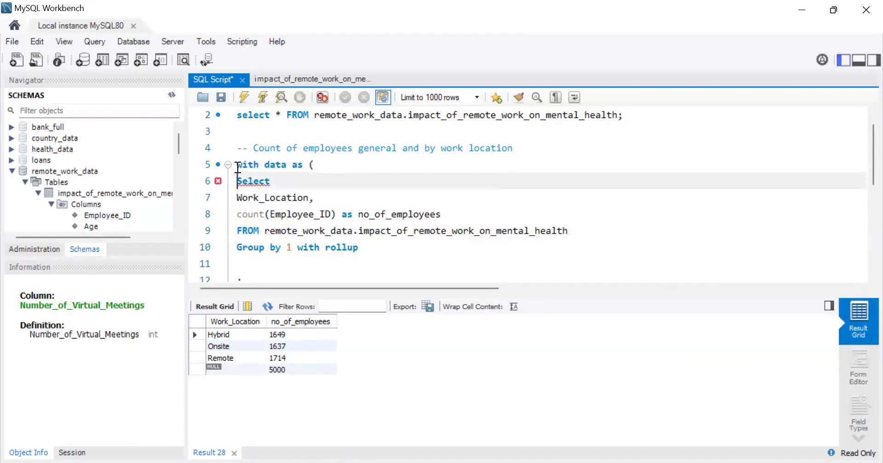
pyautogui.click(248, 260)
pyautogui.write(')')
pyautogui.press('Return')
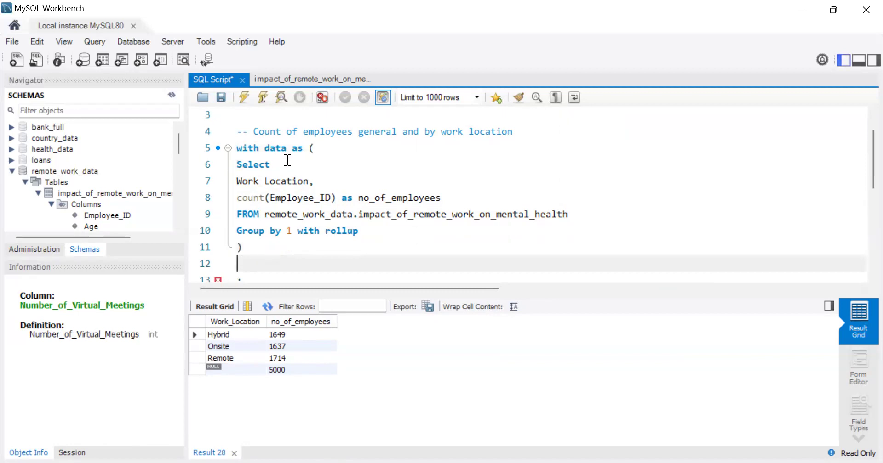
# Step: Add "select * from data" below the common table expression, before the semicolon
pyautogui.press('Return')
pyautogui.write('sele')
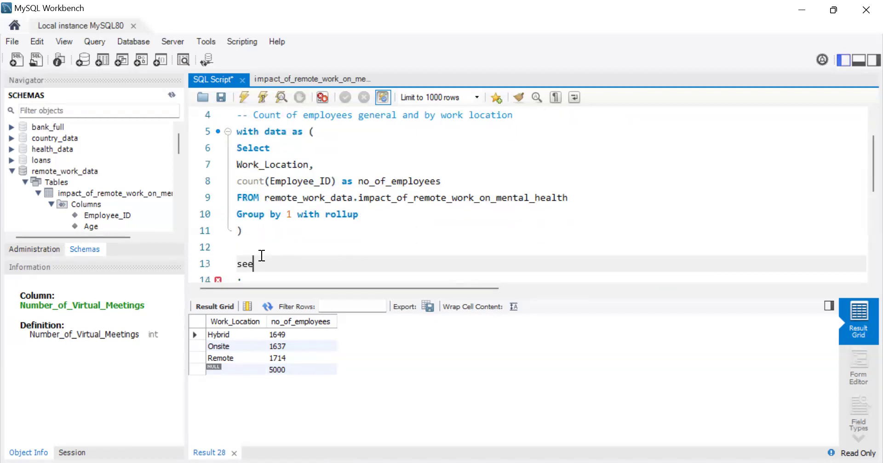
pyautogui.press('BackSpace')
pyautogui.write('lect * from data')
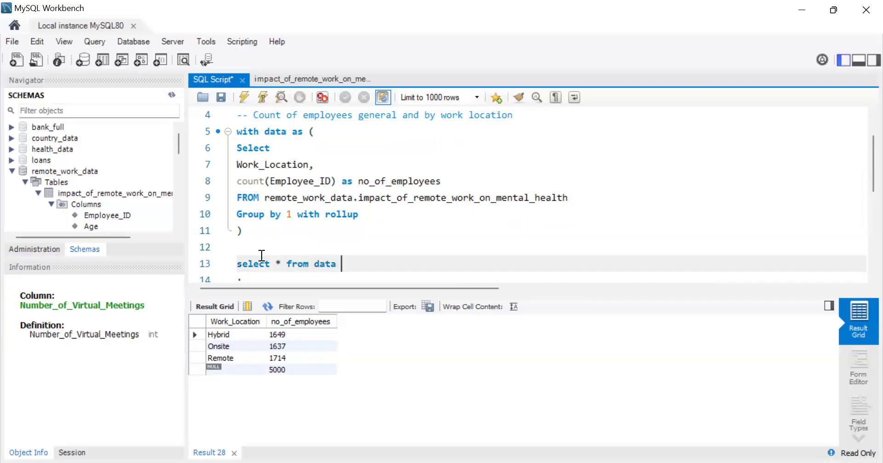
pyautogui.press('Return')
# Step: Comment out the View Dataset query and run the script with the common table expression
pyautogui.scroll(2, 296, 236)
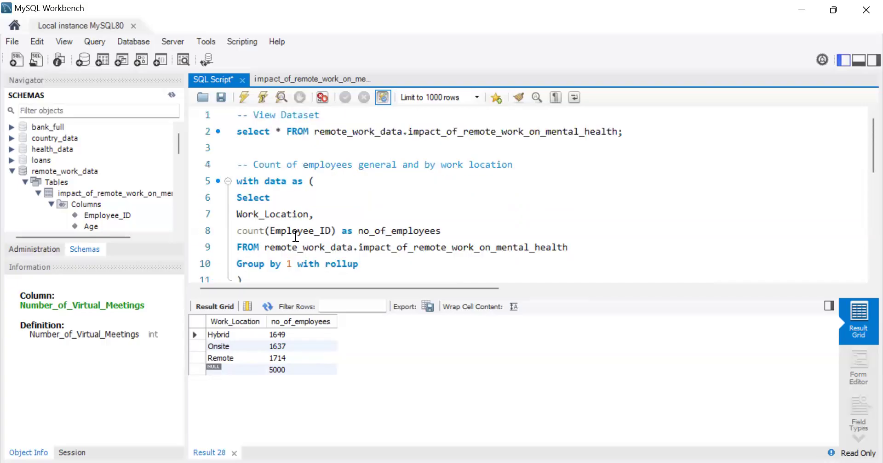
pyautogui.moveTo(239, 130); pyautogui.dragTo(533, 68)
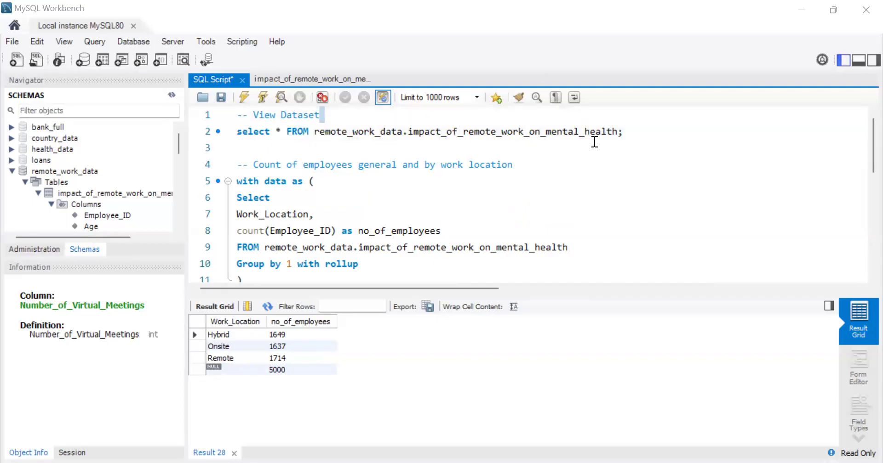
pyautogui.moveTo(634, 136); pyautogui.dragTo(209, 134)
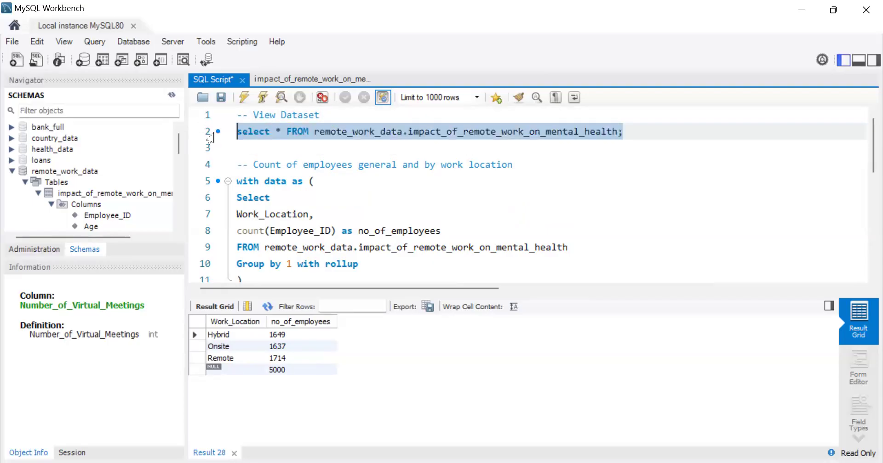
pyautogui.hotkey('ctrl', '/')
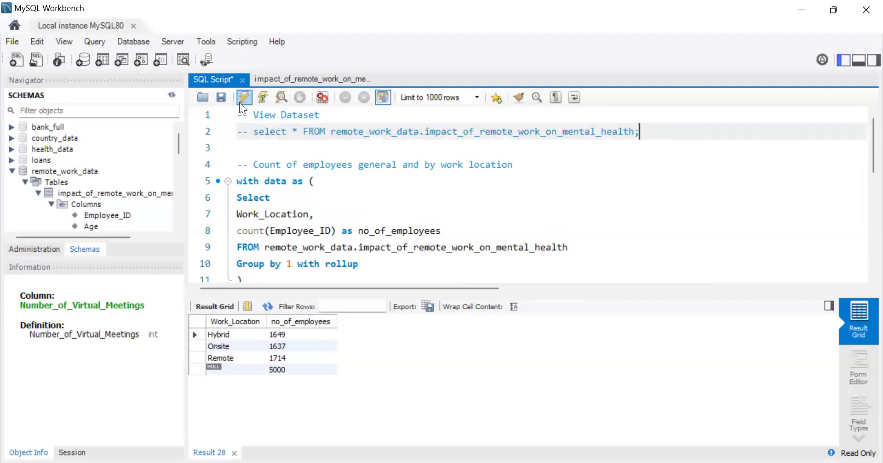
pyautogui.click(243, 98)
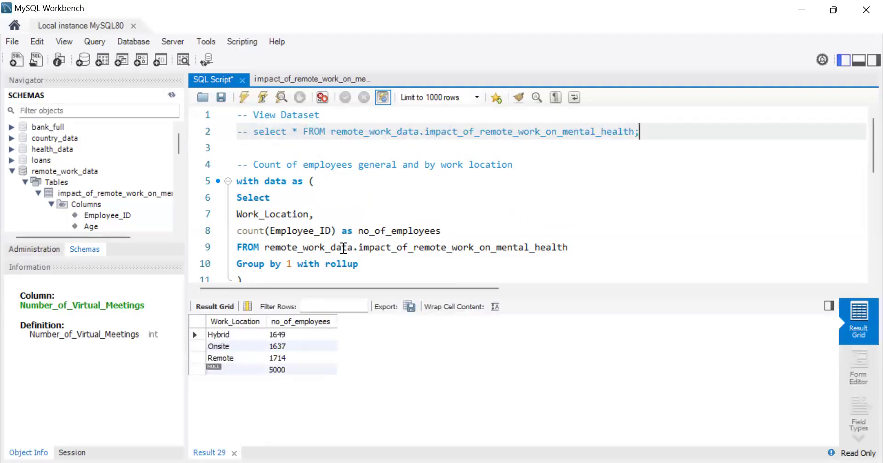
pyautogui.scroll(-2, 341, 249)
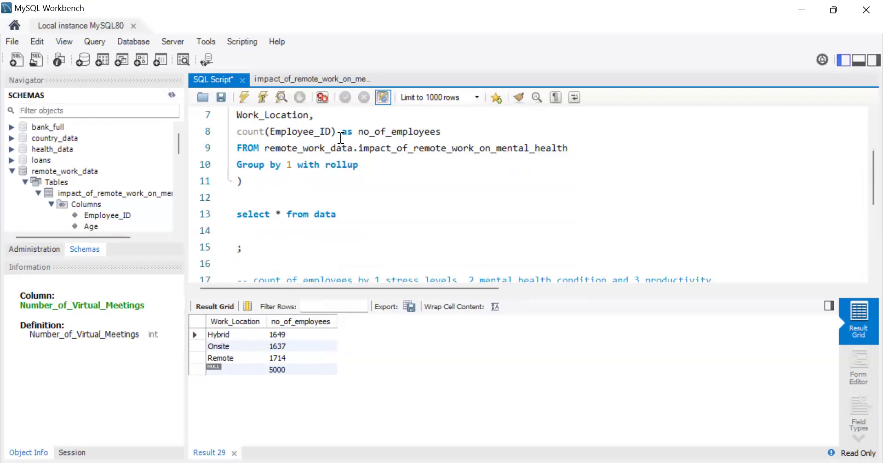
pyautogui.scroll(1, 341, 138)
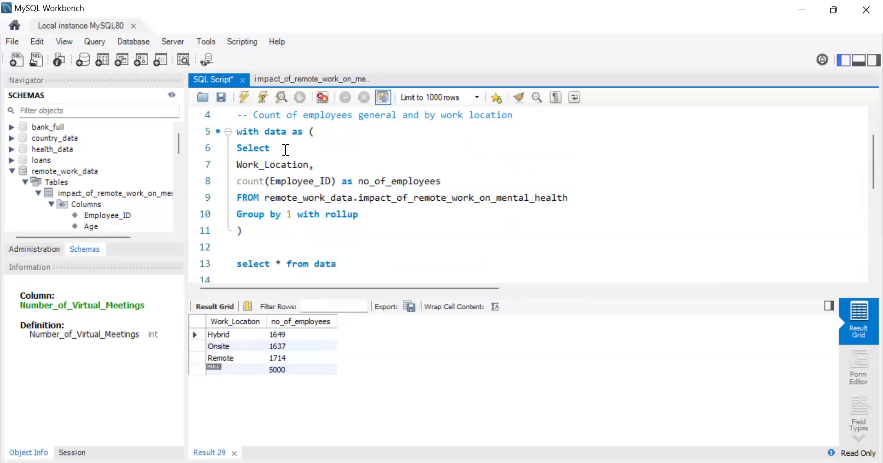
# Step: Replace the asterisk in the outer select on data with the start of a Case expression on its own line, above "from data"
pyautogui.click(285, 264)
pyautogui.press('BackSpace')
pyautogui.press('BackSpace')
pyautogui.press('Return')
pyautogui.press('Return')
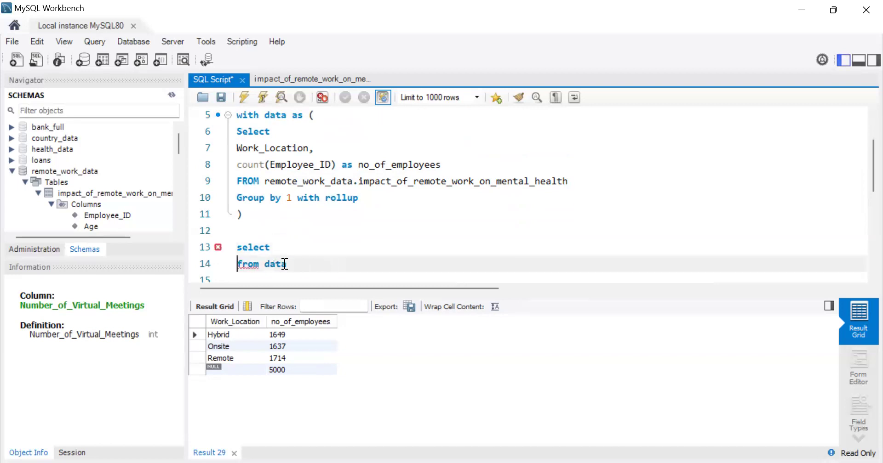
pyautogui.press('Up')
pyautogui.press('Up')
pyautogui.press('Down')
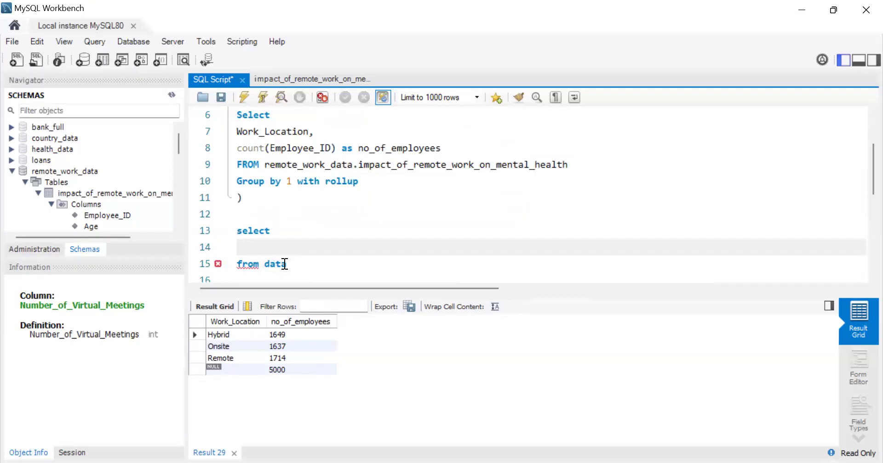
pyautogui.write('Case')
pyautogui.press('Return')
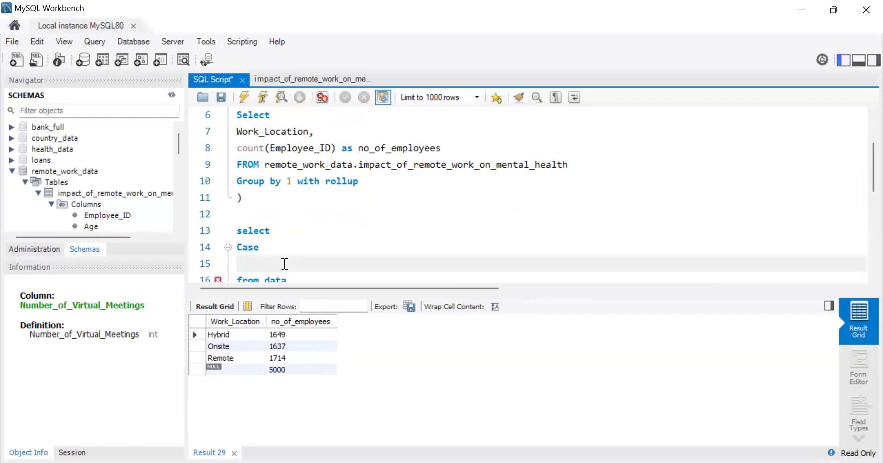
# Step: Add the indented condition "when Work_Location is not null then" under Case
pyautogui.press('Tab')
pyautogui.write('wen')
pyautogui.press('BackSpace')
pyautogui.press('BackSpace')
pyautogui.write('hen Work')
pyautogui.press('BackSpace')
pyautogui.press('BackSpace')
pyautogui.press('BackSpace')
pyautogui.press('BackSpace')
pyautogui.moveTo(309, 133); pyautogui.dragTo(239, 131)
pyautogui.hotkey('ctrl', 'c')
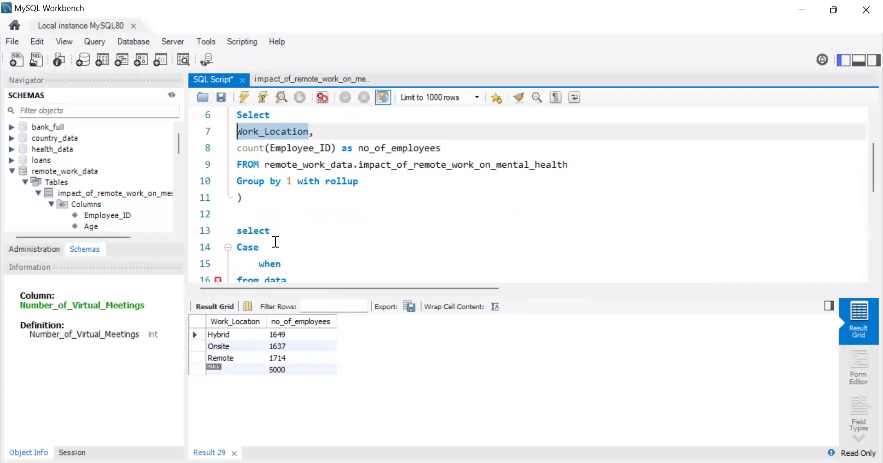
pyautogui.click(291, 263)
pyautogui.hotkey('ctrl', 'v')
pyautogui.write('is ')
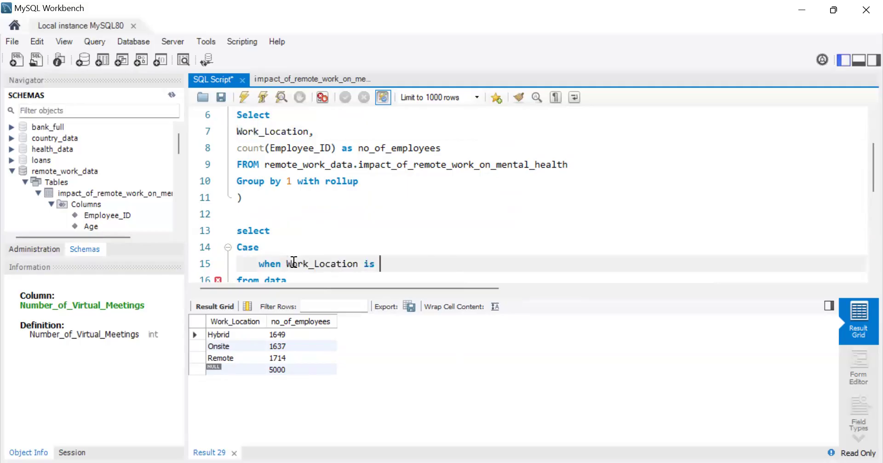
pyautogui.write('not null then')
# Step: Make the when branch return Work_Location
pyautogui.moveTo(363, 269); pyautogui.dragTo(285, 265)
pyautogui.hotkey('ctrl', 'c')
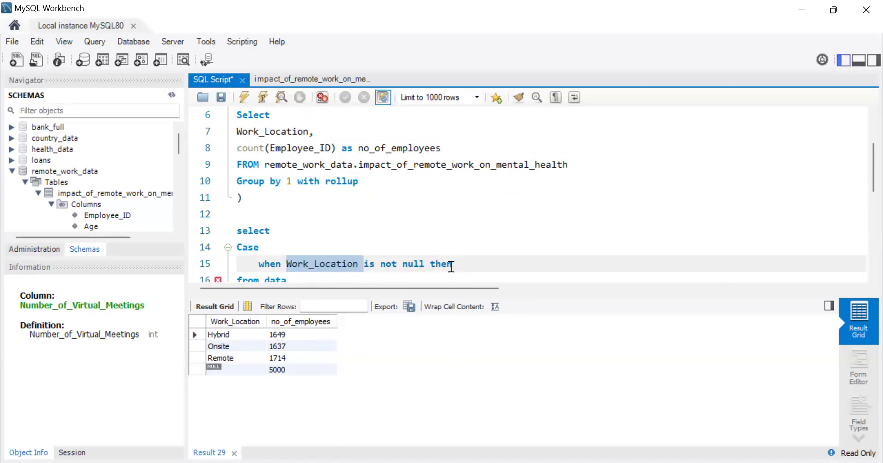
pyautogui.click(469, 263)
pyautogui.hotkey('ctrl', 'v')
# Step: Complete the Case expression with "else 'Total' end as Work_Location," on the following line
pyautogui.press('Return')
pyautogui.write('else')
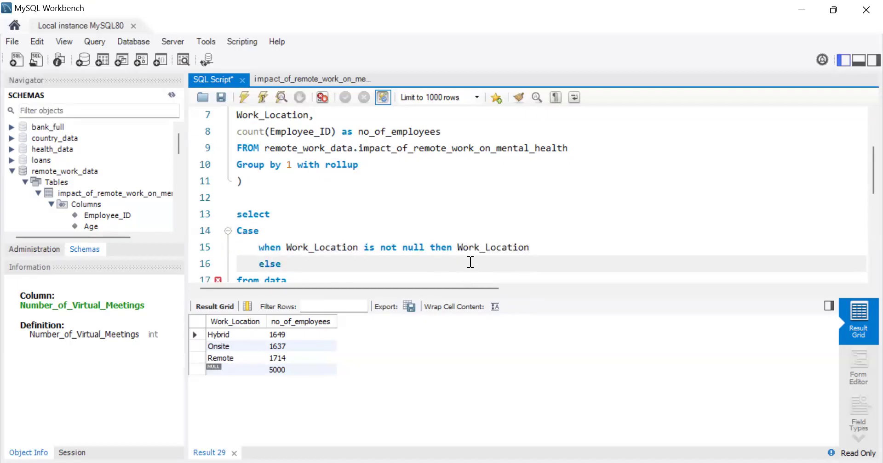
pyautogui.write(" ''")
pyautogui.press('Left')
pyautogui.write('Total')
pyautogui.press('Right')
pyautogui.write('end as')
pyautogui.moveTo(358, 248); pyautogui.dragTo(289, 248)
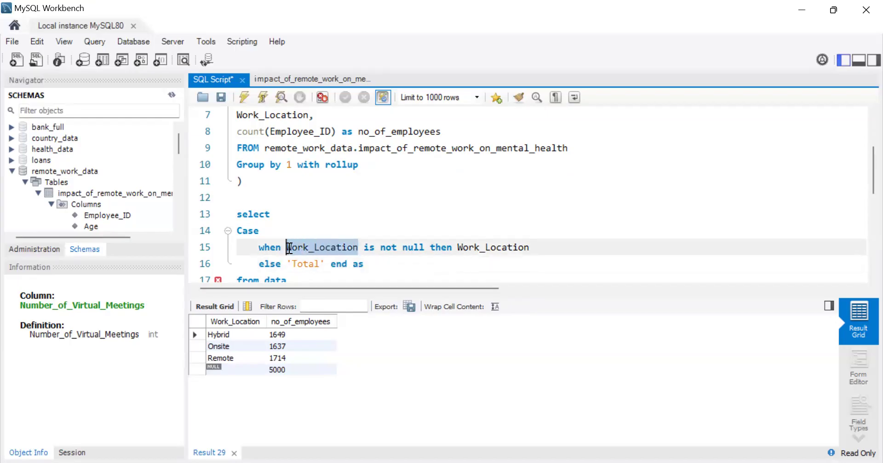
pyautogui.click(370, 269)
pyautogui.hotkey('ctrl', 'v')
pyautogui.write(',')
pyautogui.press('Return')
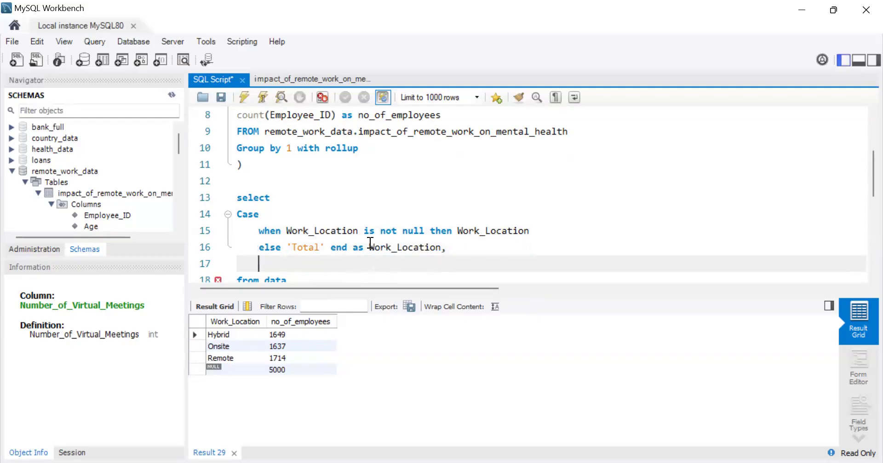
# Step: Add no_of_employees as the second column of the outer select and run the script
pyautogui.scroll(3, 414, 168)
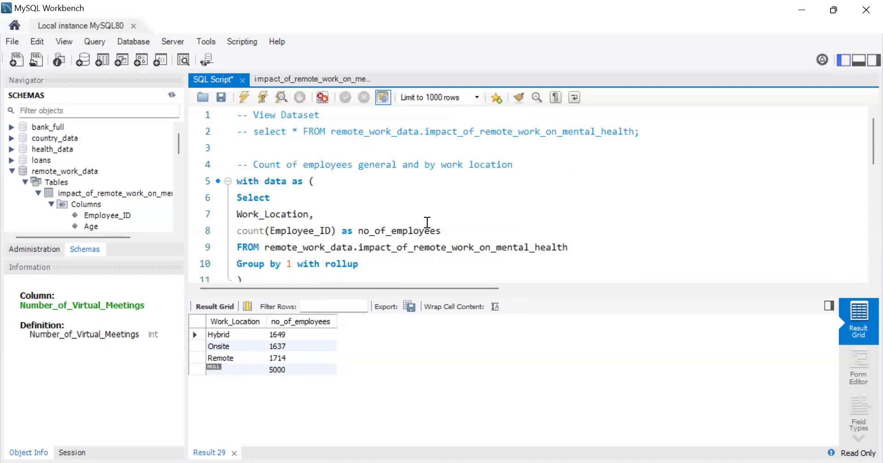
pyautogui.moveTo(440, 230); pyautogui.dragTo(358, 230)
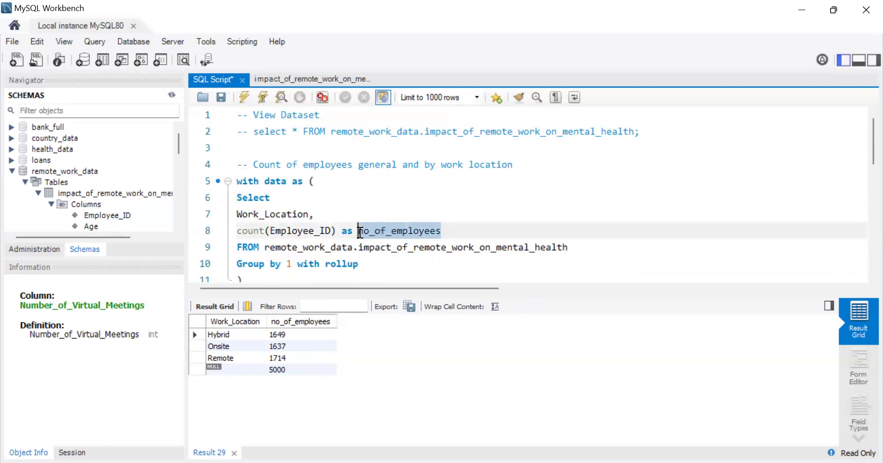
pyautogui.scroll(-2, 423, 210)
pyautogui.scroll(-3, 296, 228)
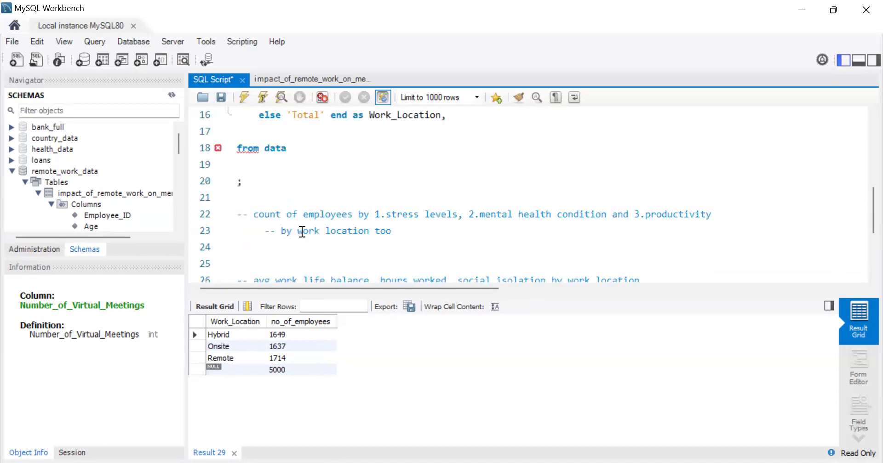
pyautogui.scroll(2, 274, 161)
pyautogui.click(248, 225)
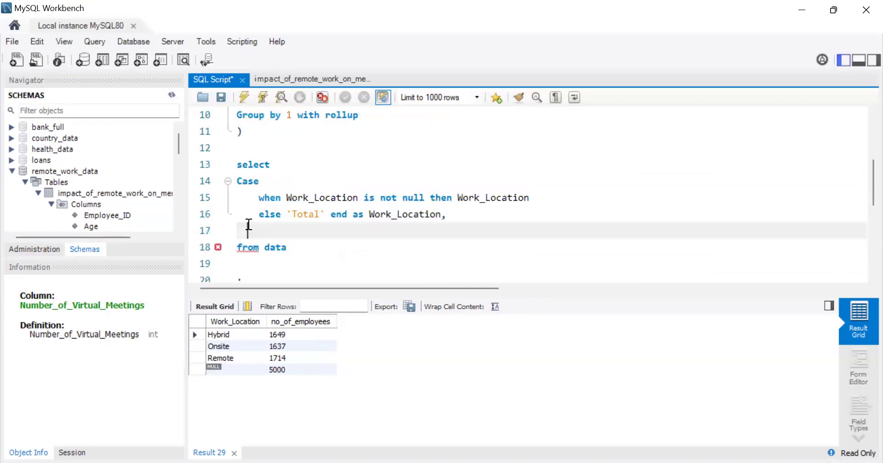
pyautogui.hotkey('ctrl', 'v')
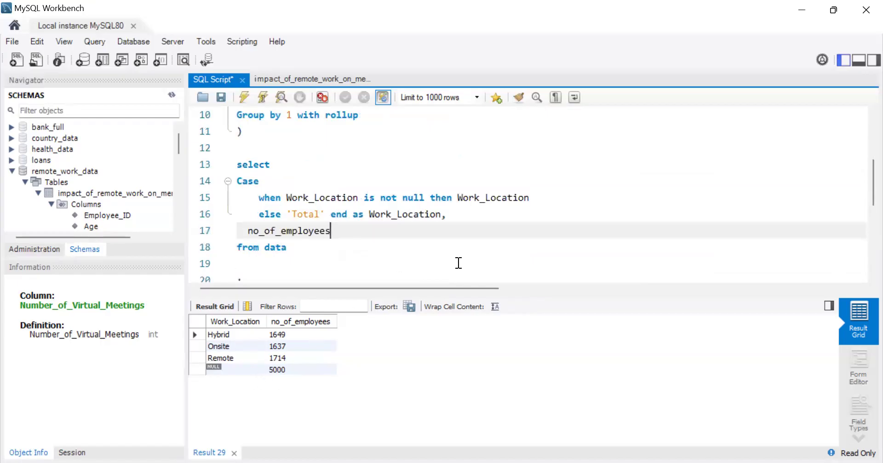
pyautogui.click(244, 100)
# Step: Move the semicolon up so it directly follows "from data", removing the blank lines between them
pyautogui.click(238, 264)
pyautogui.press('BackSpace')
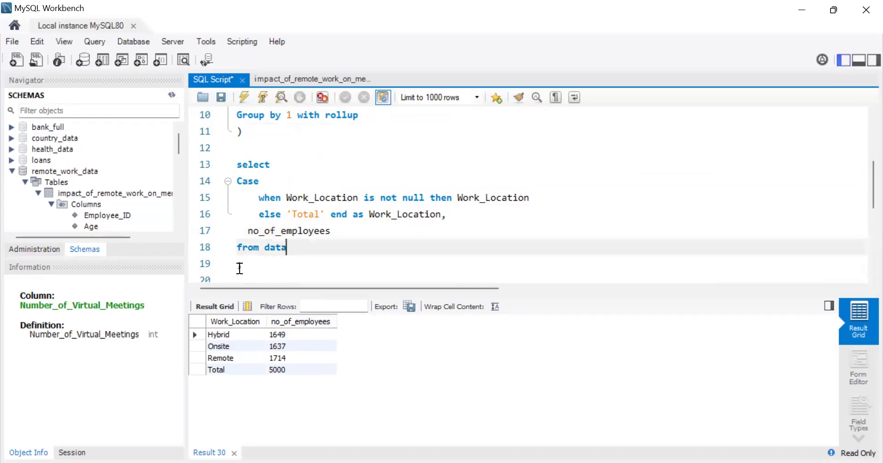
pyautogui.click(240, 266)
pyautogui.write(';')
pyautogui.click(238, 265)
pyautogui.press('BackSpace')
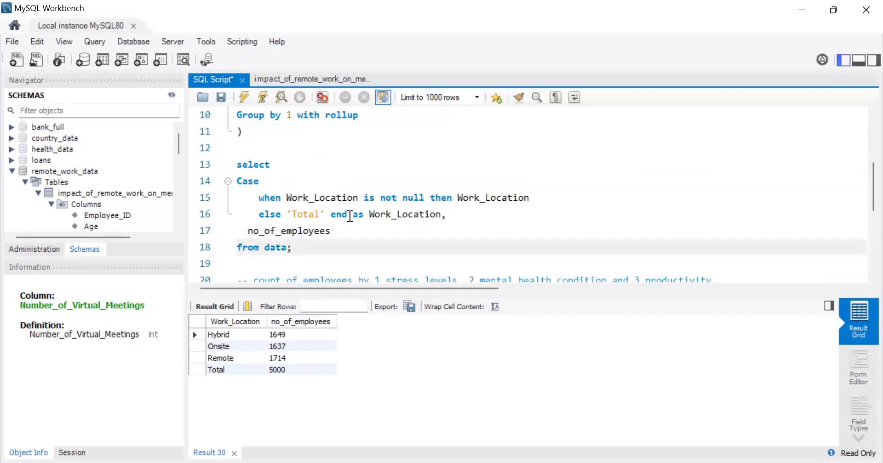
# Step: Review the common table expression and the outer Case query against the employee counts by work location
pyautogui.scroll(2, 350, 216)
pyautogui.scroll(-2, 350, 217)
pyautogui.scroll(2, 350, 216)
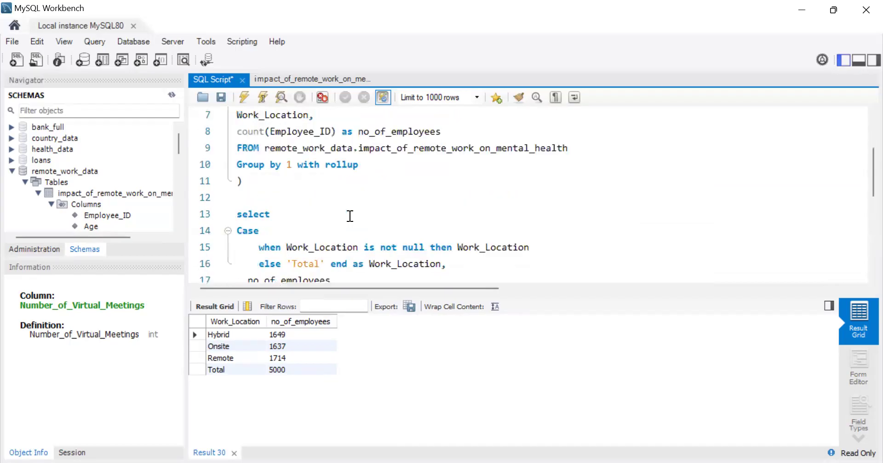
pyautogui.scroll(-2, 304, 246)
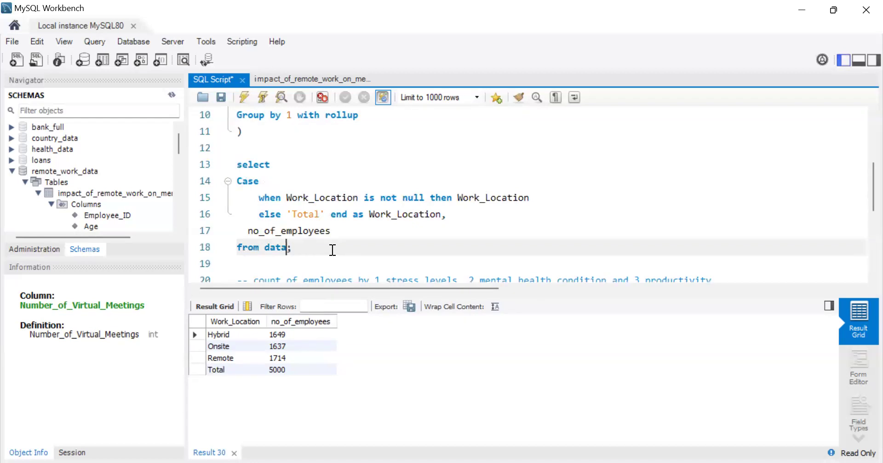
pyautogui.scroll(1, 332, 250)
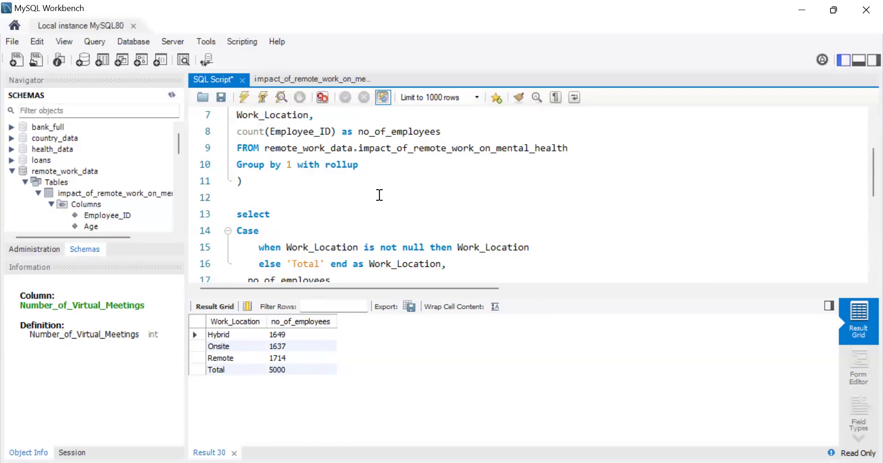
pyautogui.scroll(1, 380, 195)
pyautogui.scroll(-2, 379, 195)
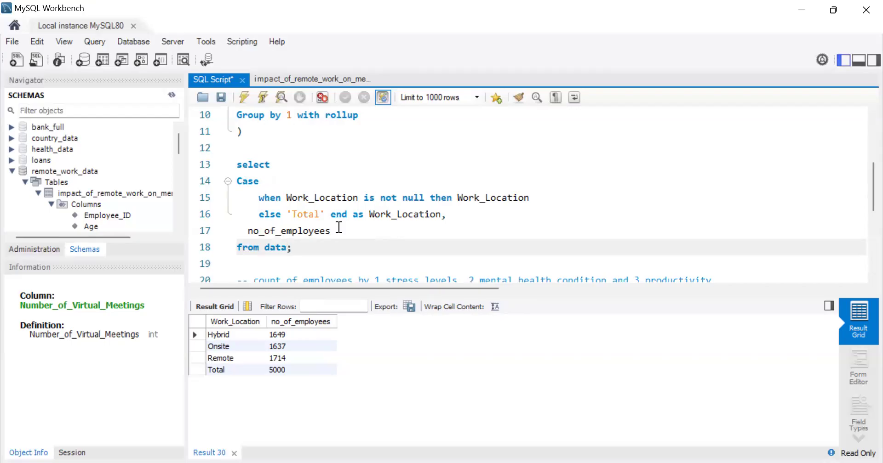
pyautogui.scroll(1, 443, 216)
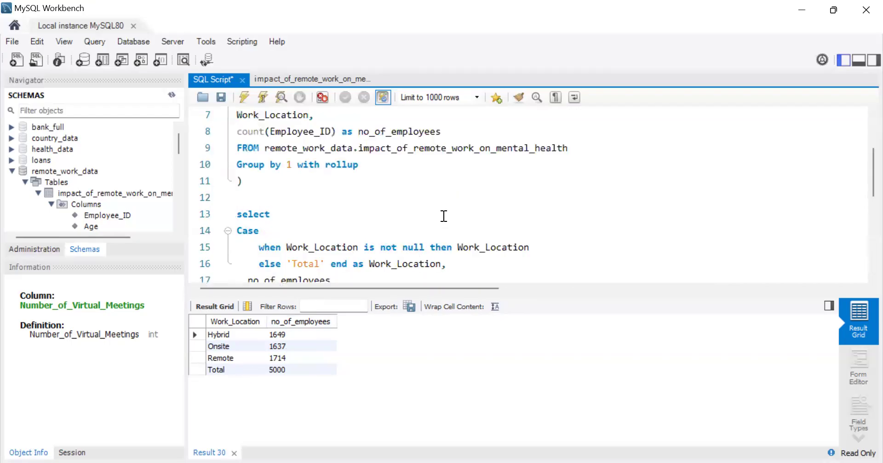
pyautogui.scroll(-2, 381, 221)
pyautogui.scroll(4, 401, 193)
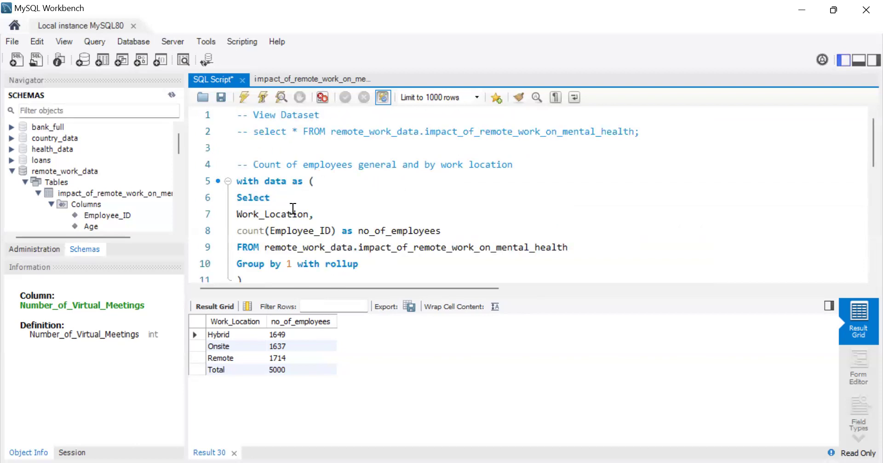
pyautogui.scroll(-1, 293, 208)
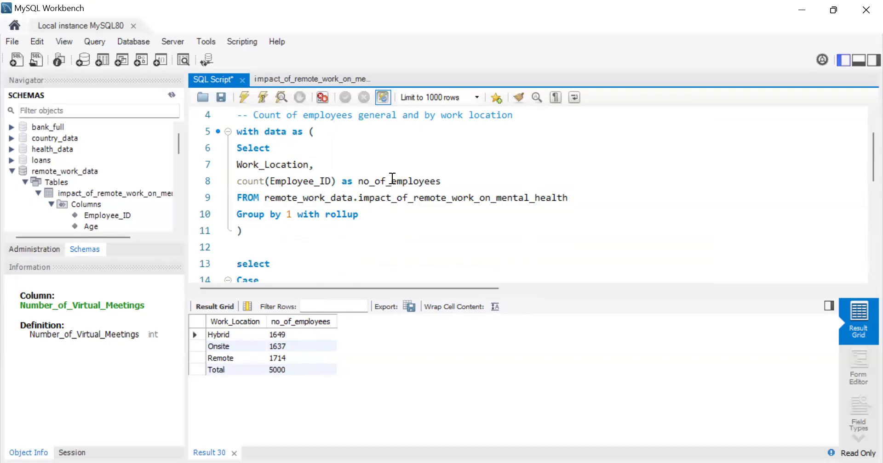
pyautogui.scroll(-1, 392, 178)
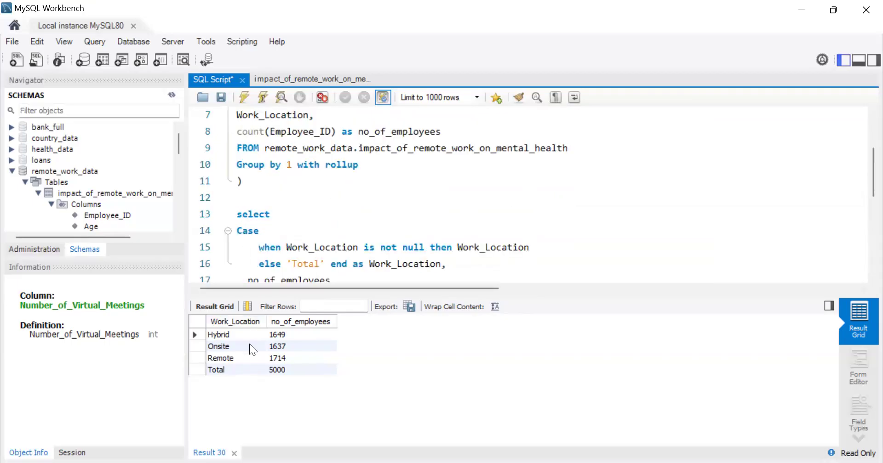
pyautogui.scroll(-2, 309, 158)
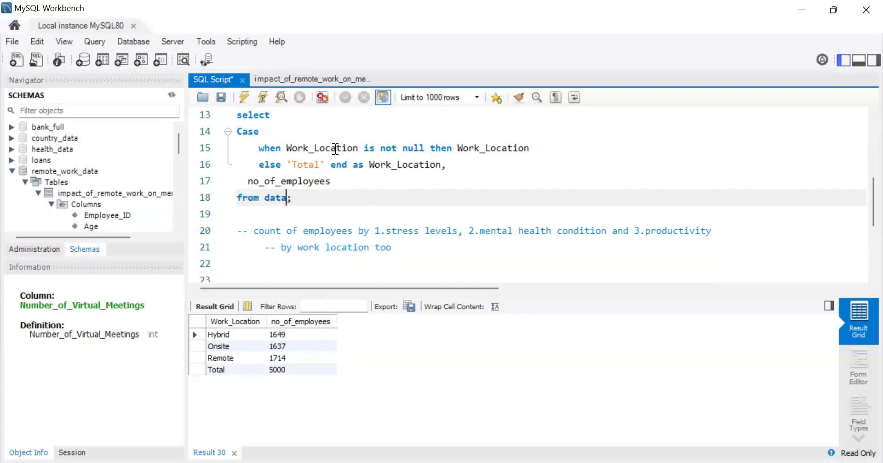
pyautogui.scroll(3, 335, 148)
pyautogui.scroll(-1, 335, 148)
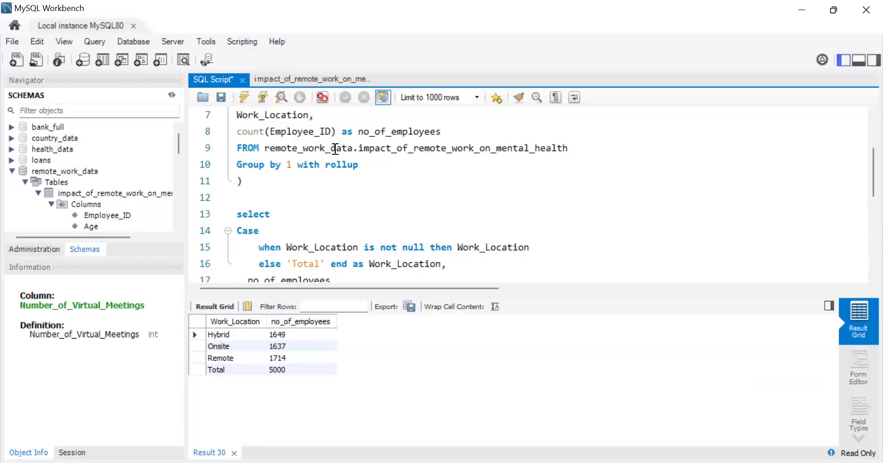
pyautogui.scroll(2, 335, 148)
pyautogui.scroll(-2, 294, 229)
pyautogui.scroll(-3, 295, 229)
pyautogui.scroll(1, 295, 229)
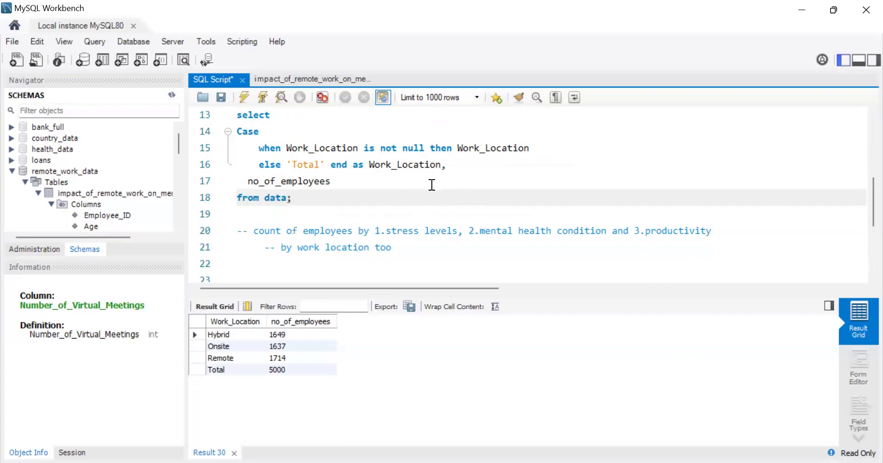
pyautogui.scroll(2, 432, 184)
pyautogui.scroll(-2, 432, 185)
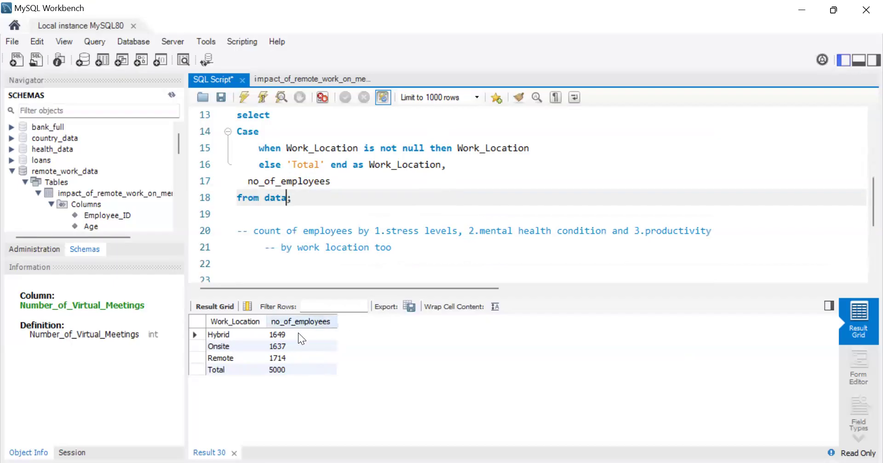
pyautogui.scroll(3, 374, 190)
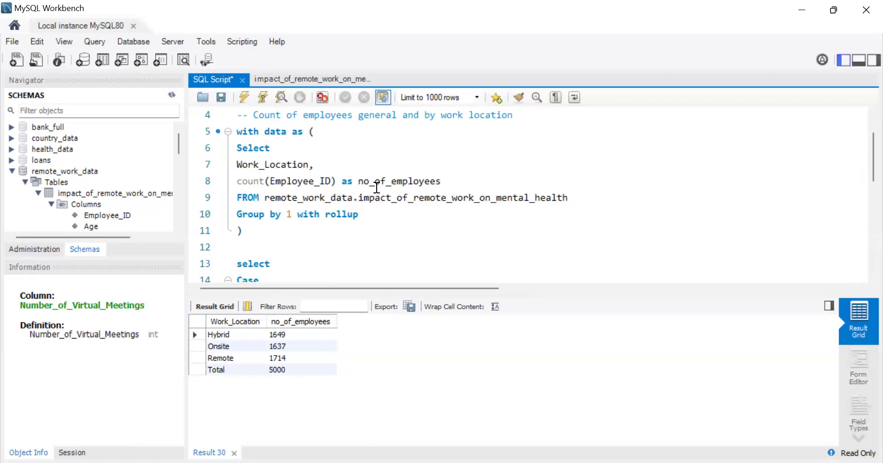
pyautogui.scroll(1, 451, 207)
pyautogui.scroll(-5, 452, 207)
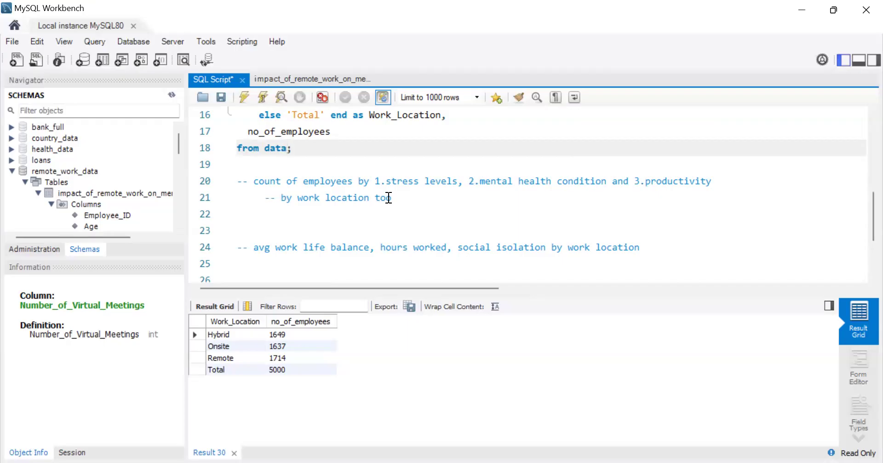
# Step: Comment out the whole employee count query, from the common table expression through "from data;"
pyautogui.scroll(2, 389, 197)
pyautogui.scroll(3, 389, 198)
pyautogui.scroll(-1, 389, 198)
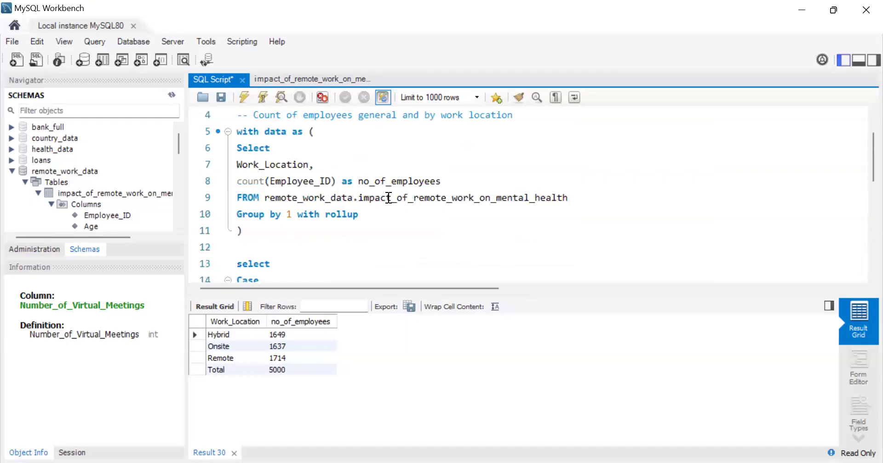
pyautogui.moveTo(375, 213); pyautogui.dragTo(336, 264)
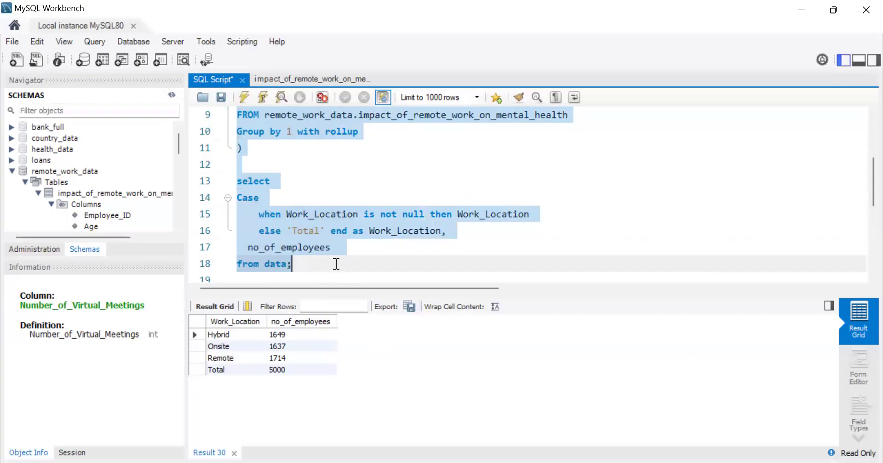
pyautogui.hotkey('ctrl', '/')
# Step: Paste the inner employee count query below the "by work location too" comment and remove "with rollup" from its Group by 1 clause
pyautogui.scroll(-4, 336, 264)
pyautogui.click(279, 137)
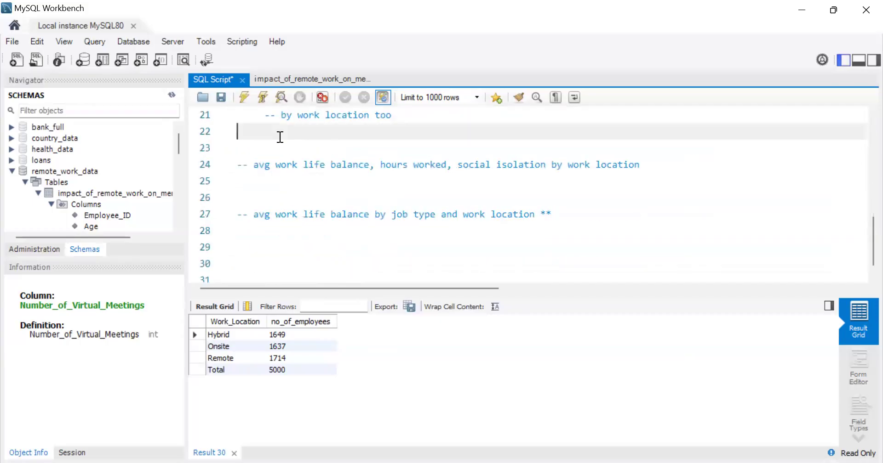
pyautogui.write('Select Work_Location, count(Employee_ID) as no_of_employees FROM remote_work_data.impact_of_remote_work_on_mental_health Group by 1 with rollup')
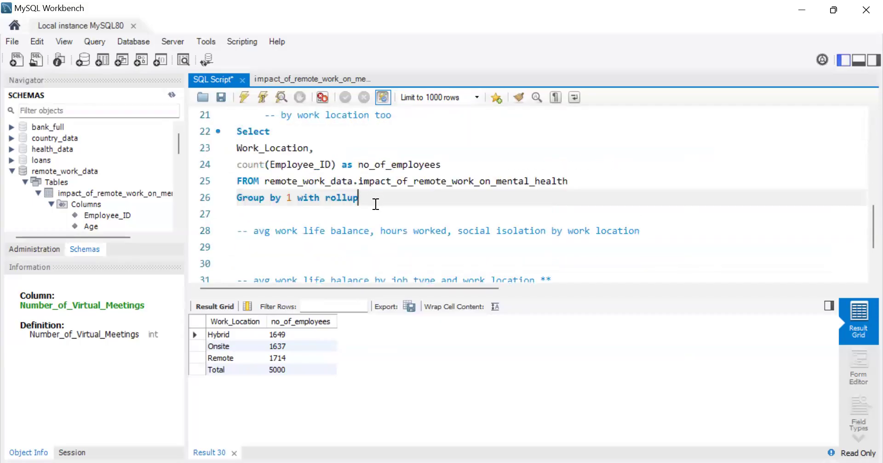
pyautogui.press('BackSpace')
pyautogui.press('BackSpace')
pyautogui.press('BackSpace')
pyautogui.press('BackSpace')
pyautogui.press('BackSpace')
pyautogui.press('BackSpace')
pyautogui.press('BackSpace')
pyautogui.press('BackSpace')
pyautogui.press('BackSpace')
pyautogui.press('BackSpace')
pyautogui.press('BackSpace')
pyautogui.press('BackSpace')
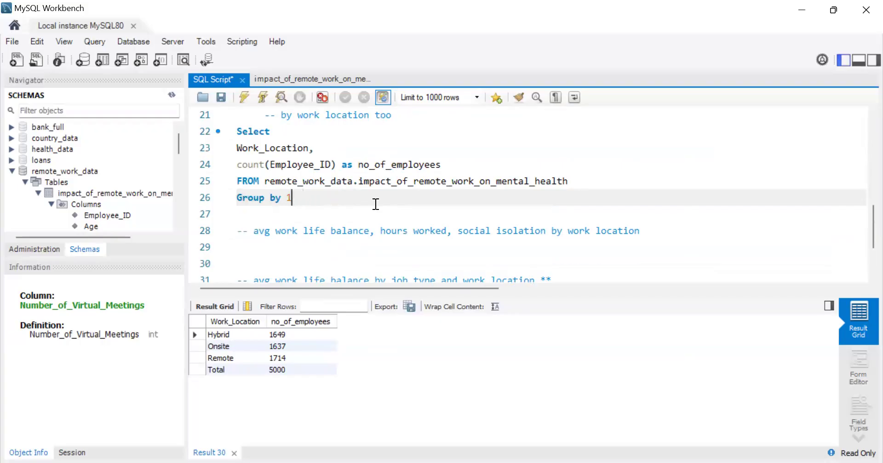
# Step: End the Group by 1 clause with a semicolon and expand the table's columns in the schema tree as far as Stress_Level
pyautogui.write(';')
pyautogui.scroll(2, 362, 212)
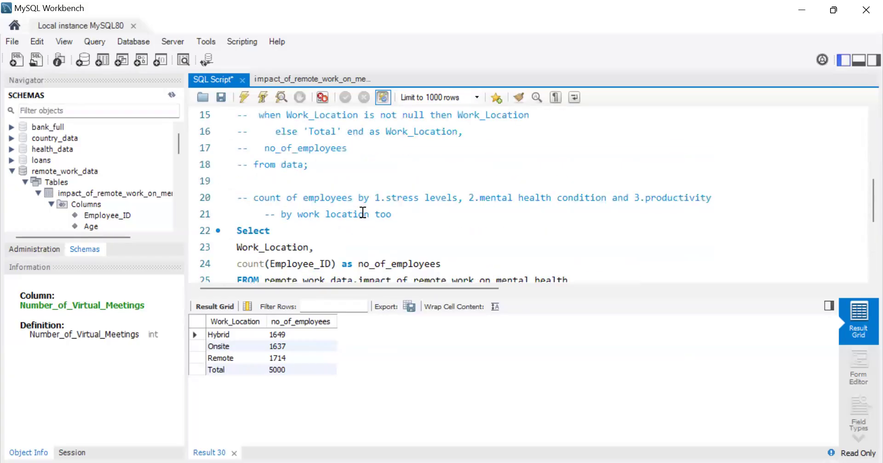
pyautogui.scroll(-2, 363, 213)
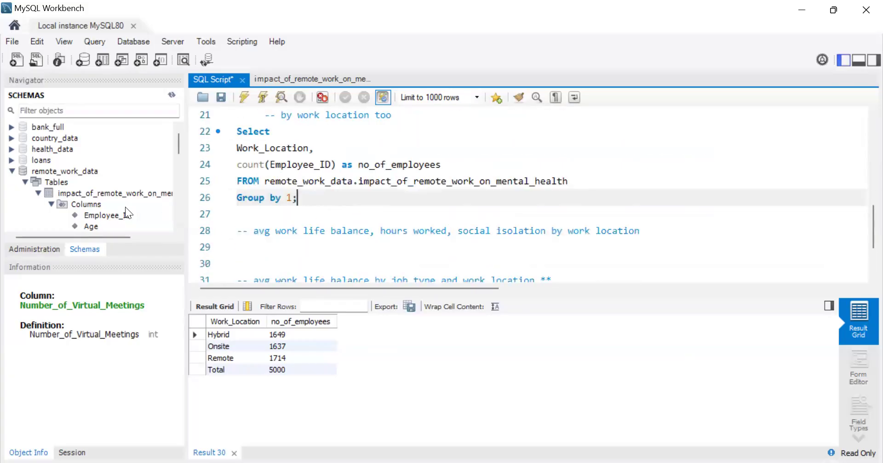
pyautogui.click(37, 191)
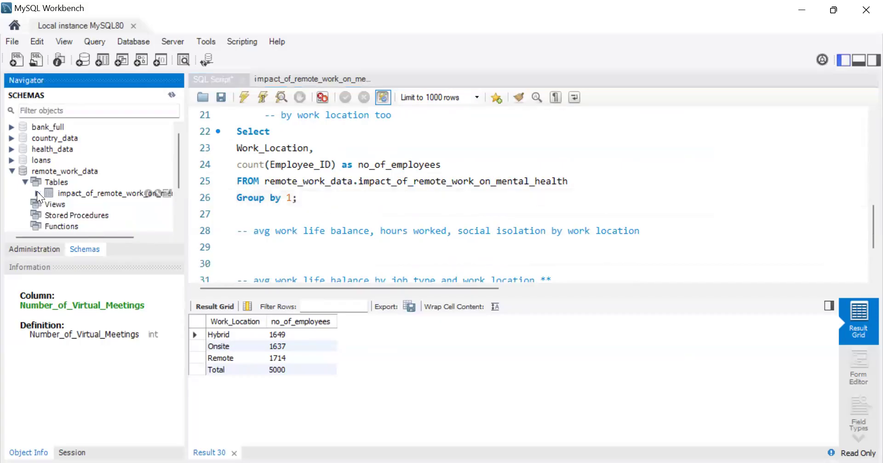
pyautogui.click(37, 191)
pyautogui.click(49, 203)
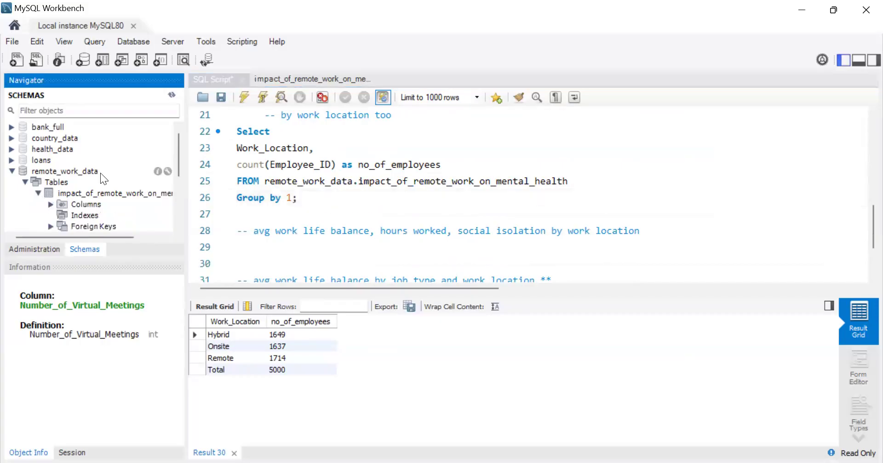
pyautogui.scroll(-1, 180, 161)
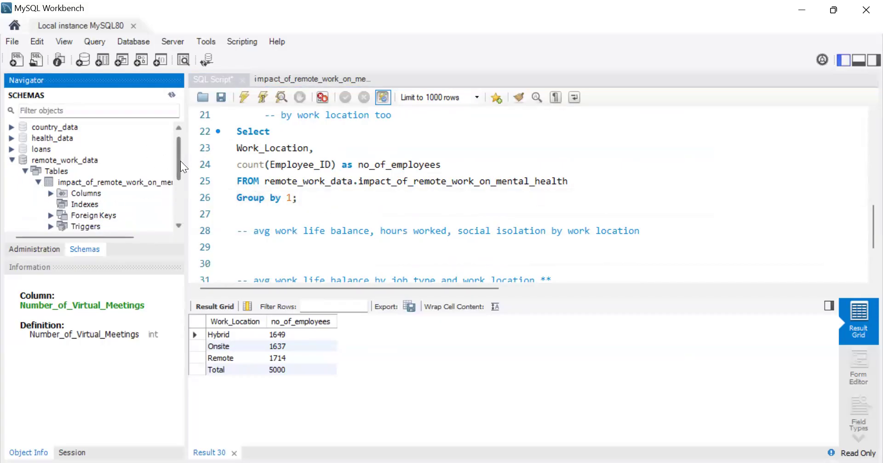
pyautogui.click(50, 193)
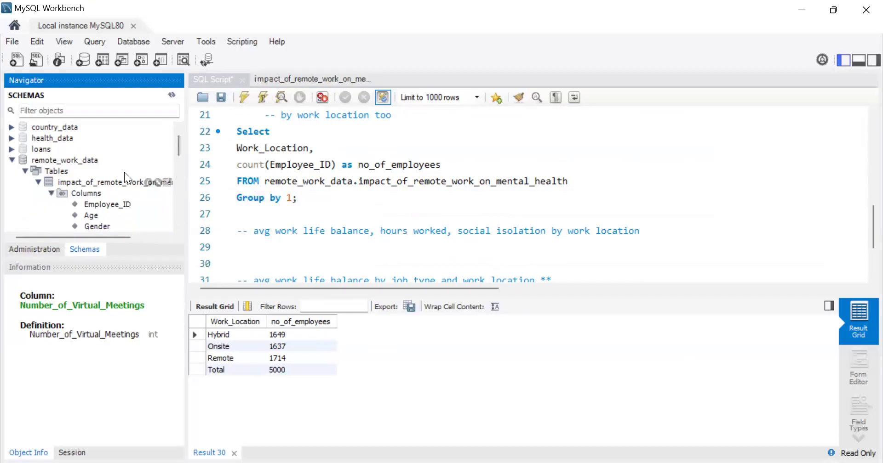
pyautogui.moveTo(180, 149); pyautogui.dragTo(178, 168)
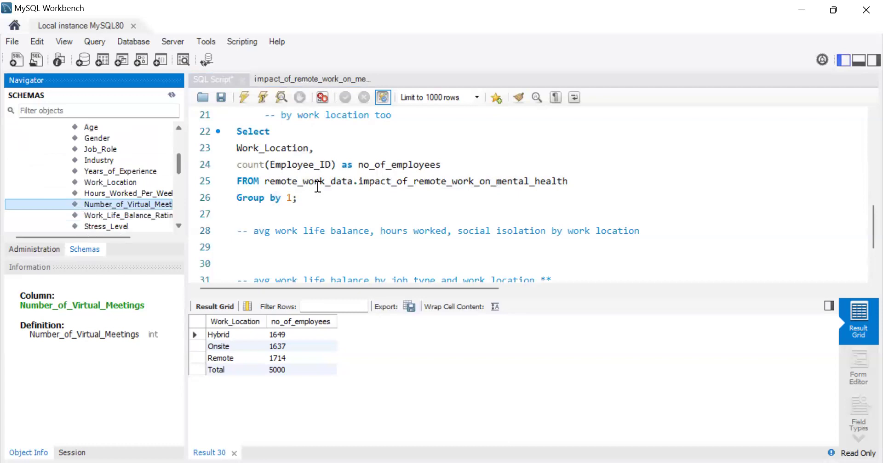
# Step: Add Stress_Level on its own line after Work_Location in the Select list, then run the query and save the script
pyautogui.click(324, 151)
pyautogui.press('Return')
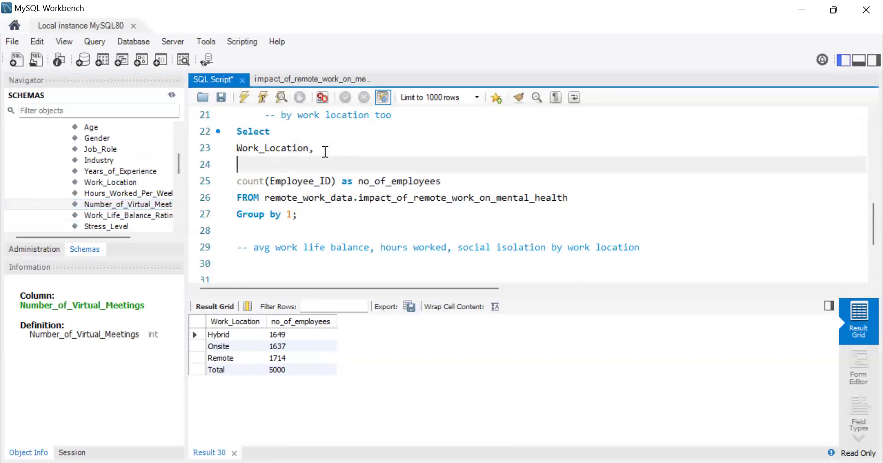
pyautogui.doubleClick(108, 228)
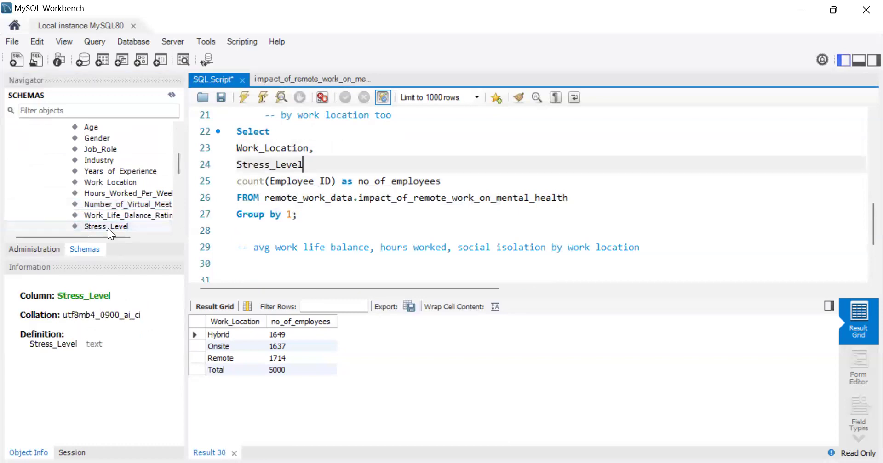
pyautogui.write(',')
pyautogui.click(240, 101)
pyautogui.click(221, 97)
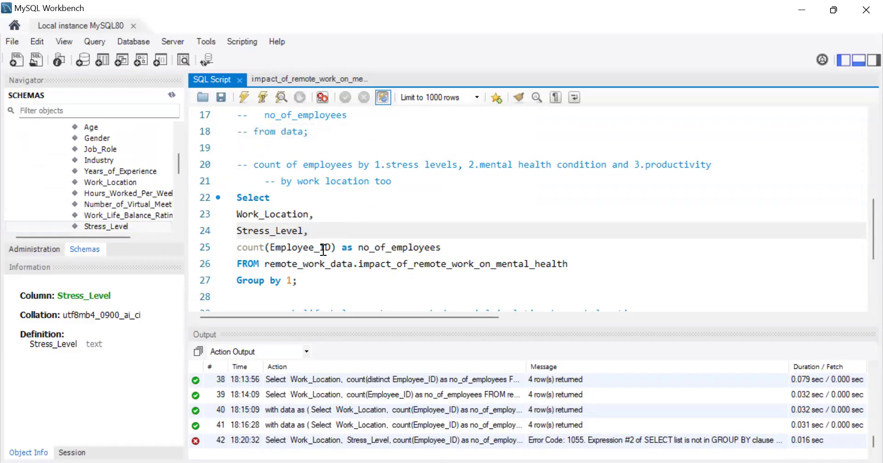
# Step: Extend the grouping to "Group by 1,2" and rerun the query with the output area hidden
pyautogui.click(292, 281)
pyautogui.write(',2')
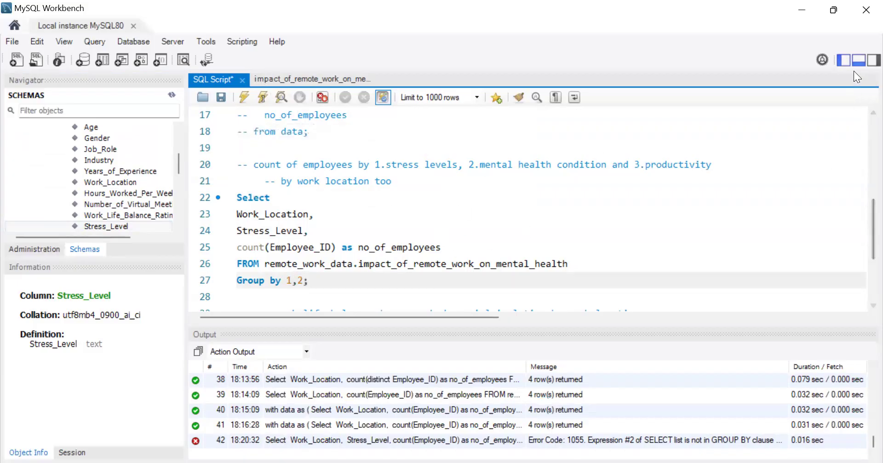
pyautogui.click(858, 59)
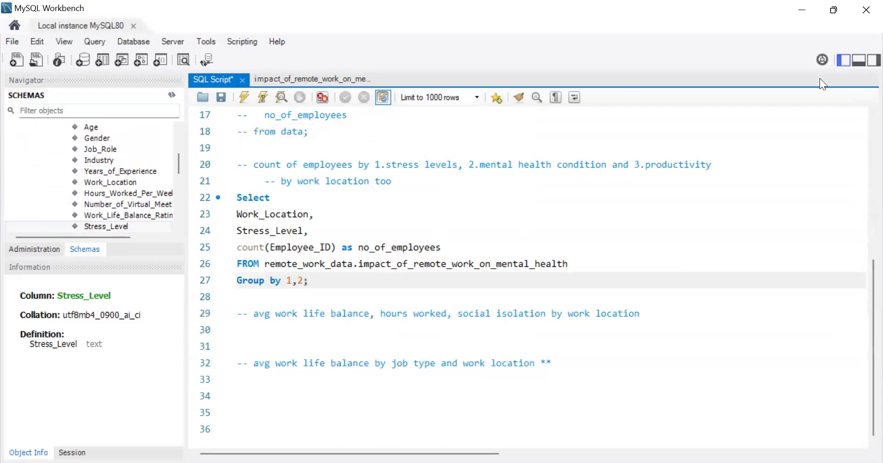
pyautogui.click(244, 98)
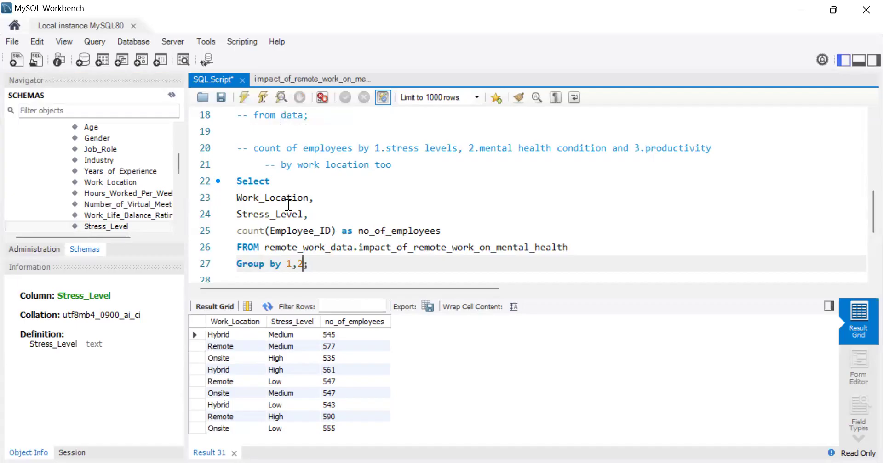
pyautogui.scroll(-1, 348, 219)
pyautogui.click(331, 213)
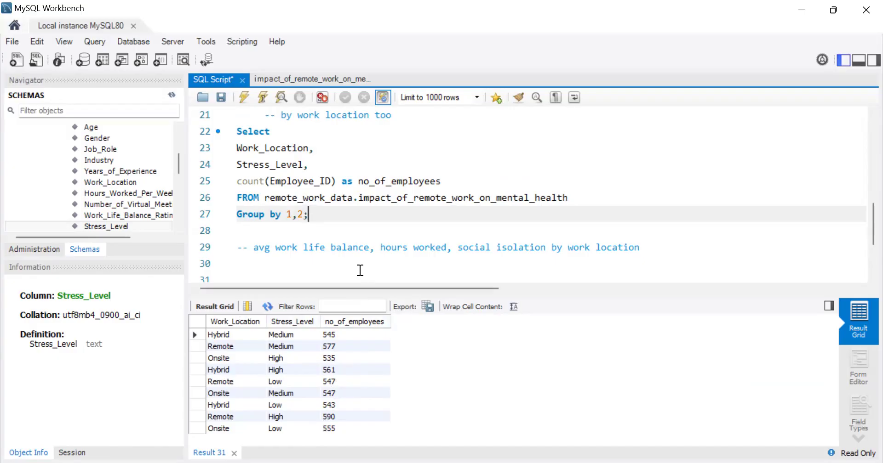
# Step: Wrap the stress level query in a common table expression with "with data as(" and a closing parenthesis, moving the semicolon below it
pyautogui.click(304, 217)
pyautogui.press('Return')
pyautogui.press('Return')
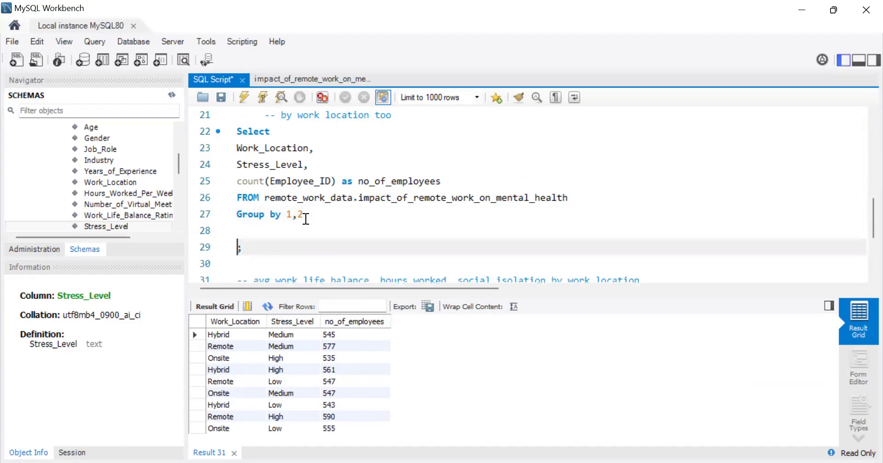
pyautogui.click(239, 150)
pyautogui.press('Up')
pyautogui.press('Return')
pyautogui.write('with data as')
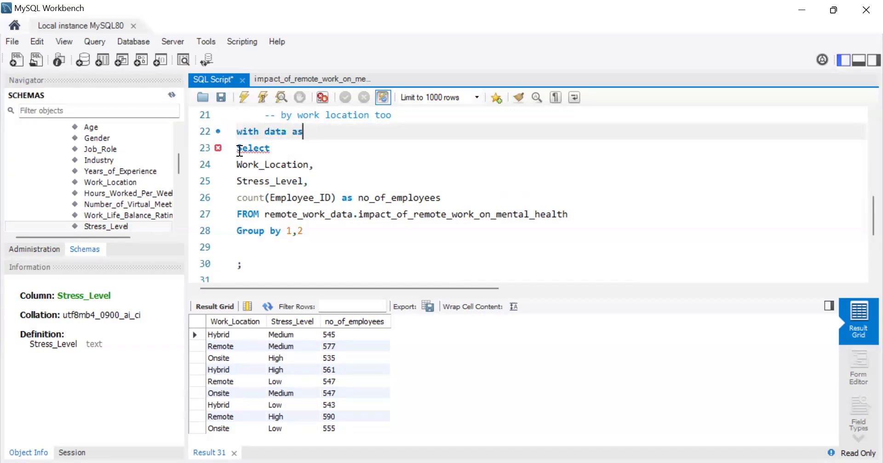
pyautogui.write('(')
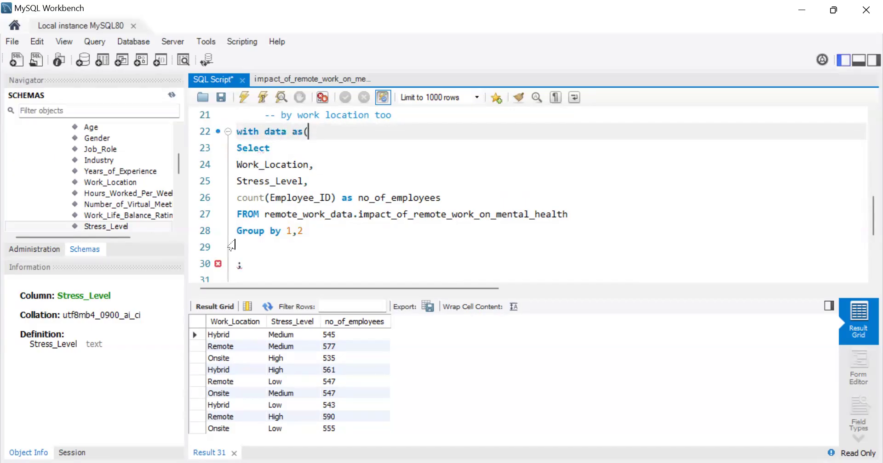
pyautogui.click(237, 246)
pyautogui.write(')')
pyautogui.press('Return')
pyautogui.press('Return')
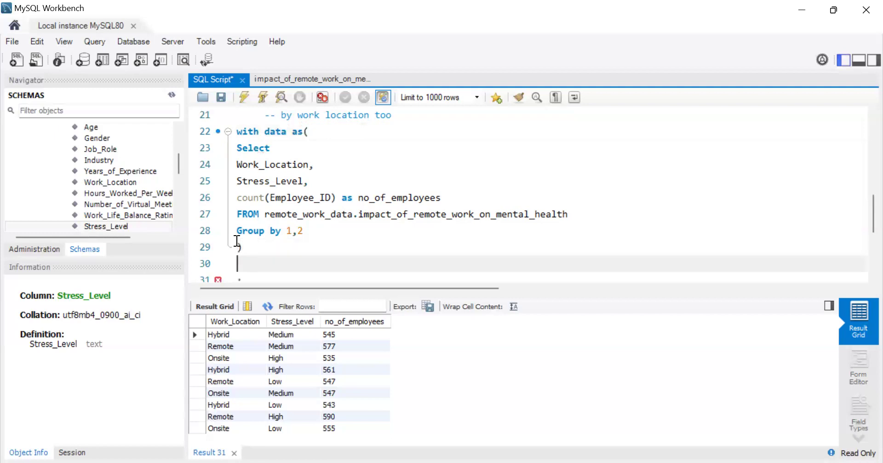
# Step: Query the common table expression with "select * from data", run it and remove the blank line above the select
pyautogui.write('sele')
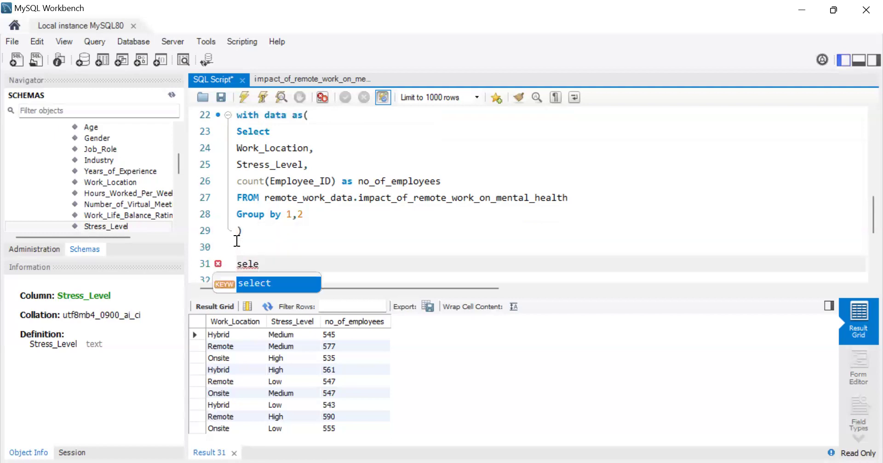
pyautogui.write('ct * f')
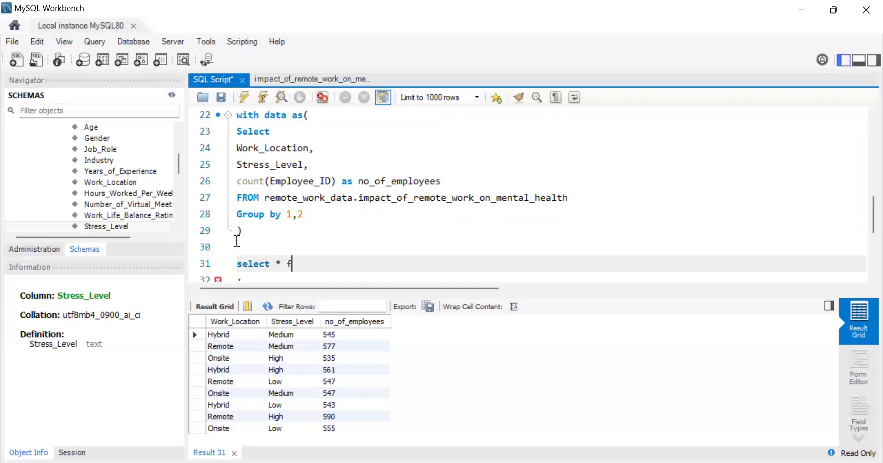
pyautogui.write('rom data')
pyautogui.click(240, 96)
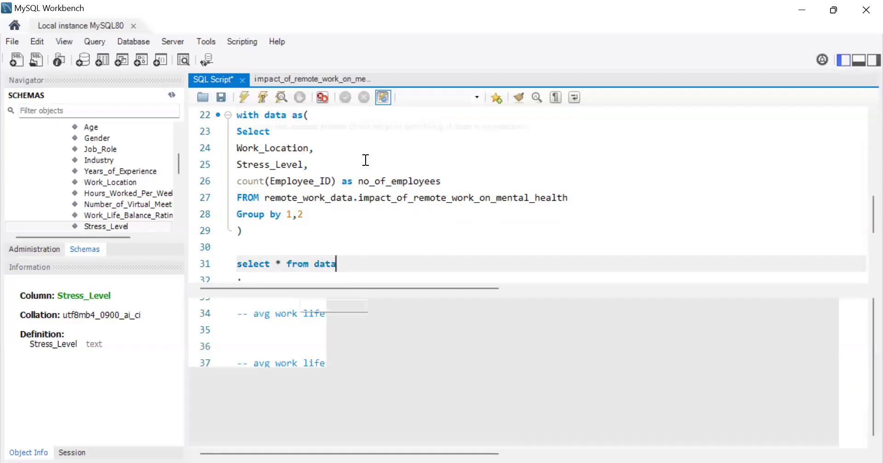
pyautogui.click(256, 241)
pyautogui.press('BackSpace')
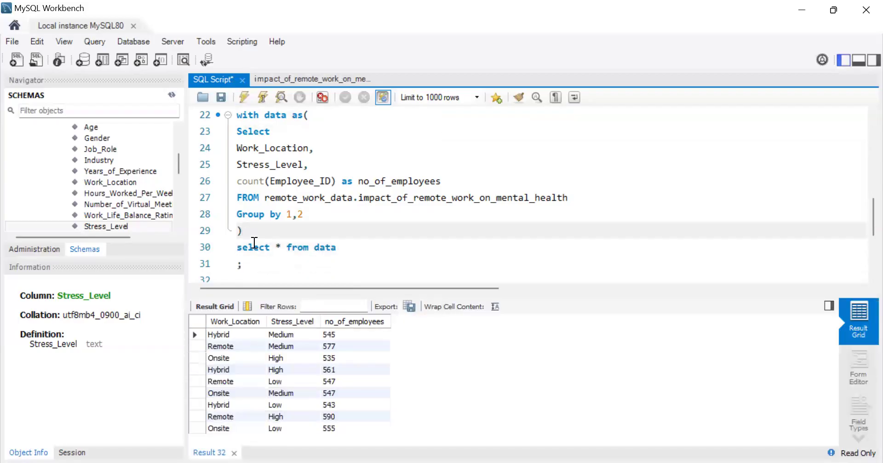
# Step: Remove the asterisk from the outer select and open up blank lines between "select" and "from data"
pyautogui.scroll(-2, 354, 241)
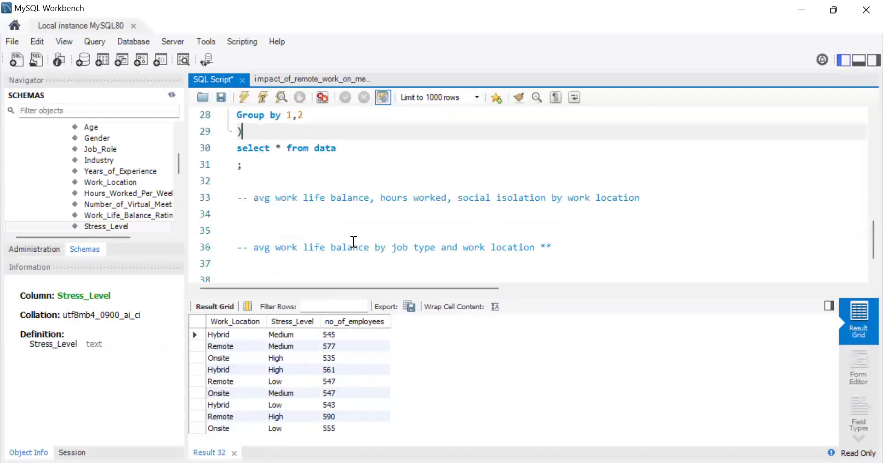
pyautogui.click(286, 145)
pyautogui.press('BackSpace')
pyautogui.press('BackSpace')
pyautogui.press('Return')
pyautogui.press('Return')
pyautogui.press('Return')
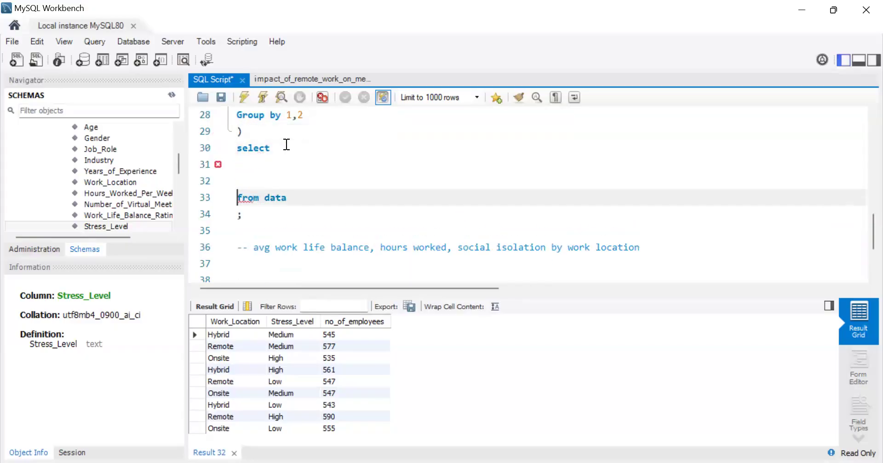
pyautogui.press('Up')
pyautogui.press('Up')
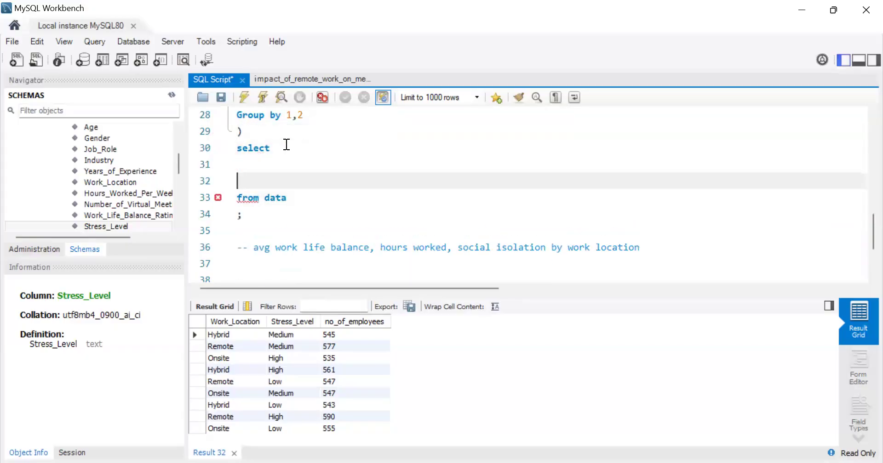
pyautogui.press('Up')
pyautogui.press('Down')
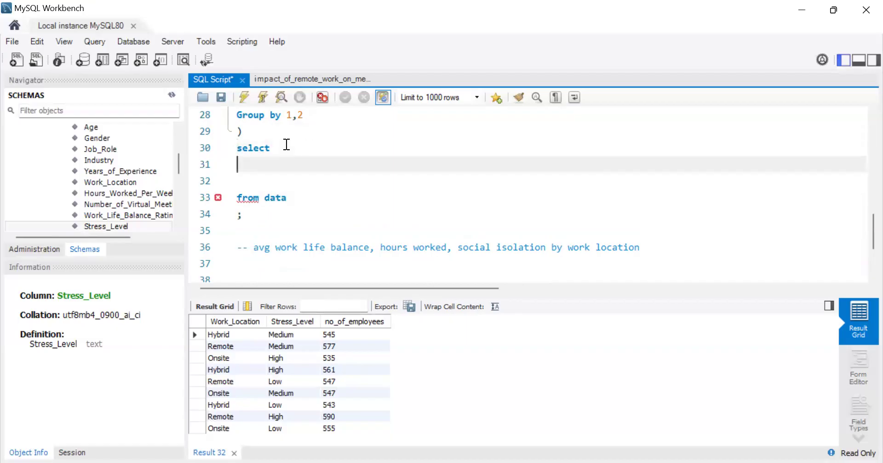
pyautogui.press('Return')
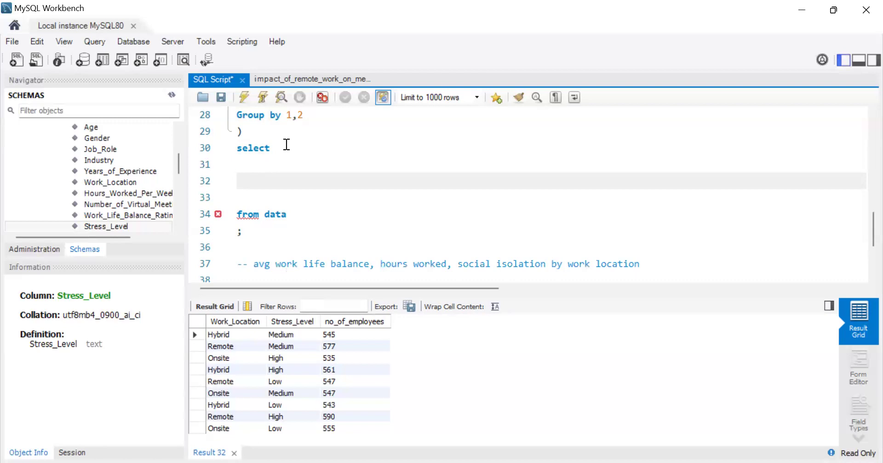
# Step: Start a "sum(case when )" expression on the blank line inside the outer select
pyautogui.scroll(2, 286, 144)
pyautogui.scroll(-1, 286, 144)
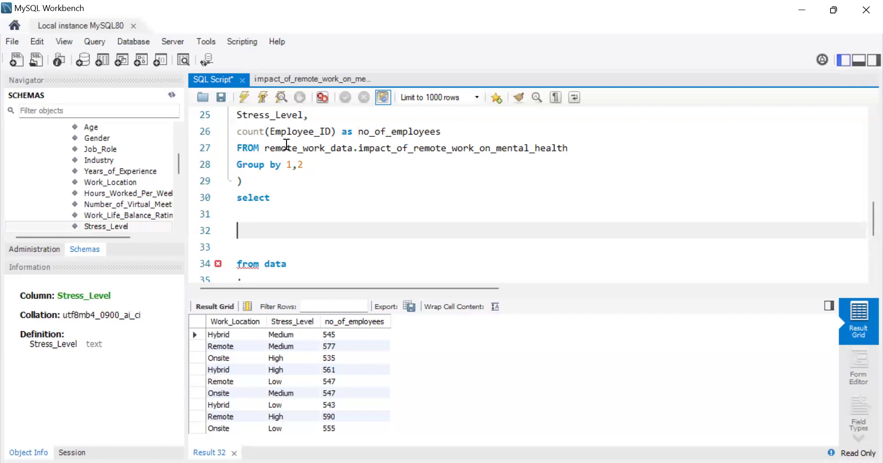
pyautogui.write('sum(')
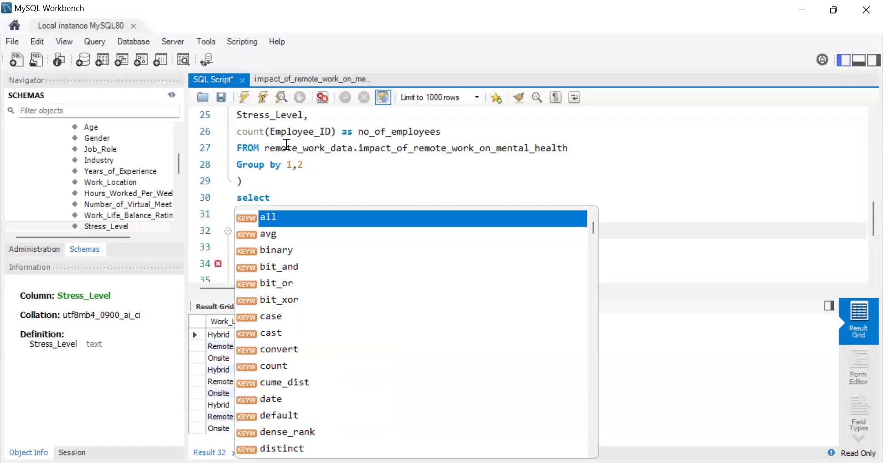
pyautogui.press('Escape')
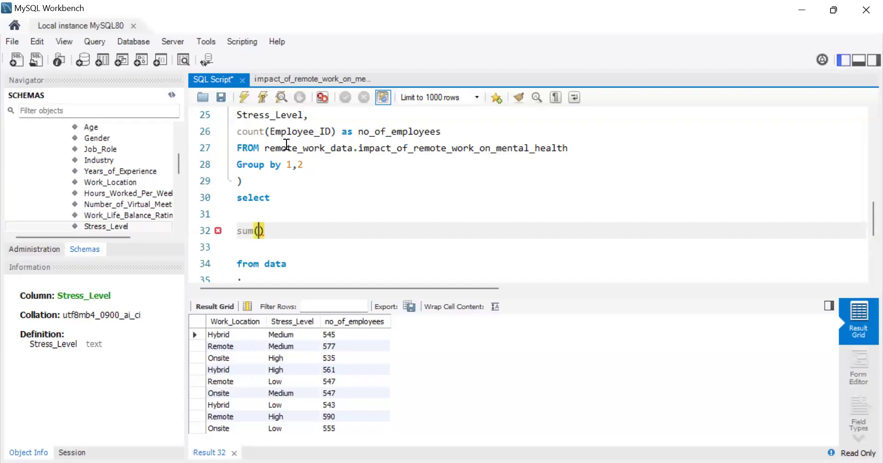
pyautogui.write('case when')
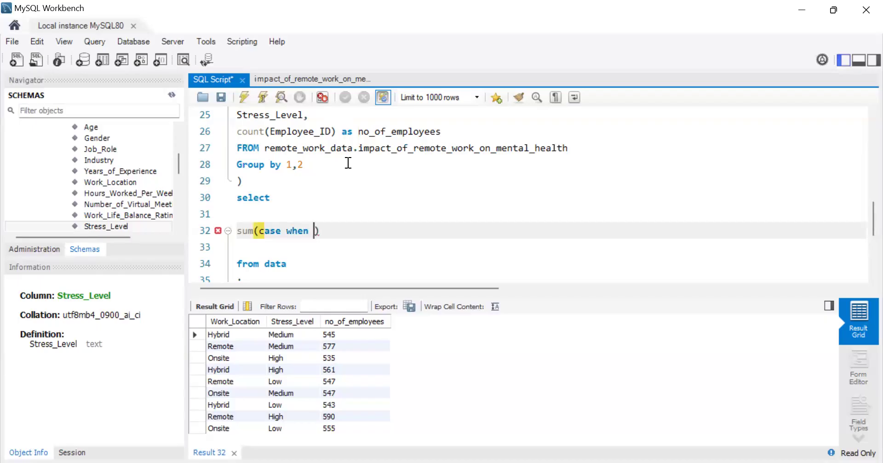
# Step: Add the condition Work_Location='Remote' to the sum(case when) expression in the outer select
pyautogui.scroll(1, 326, 180)
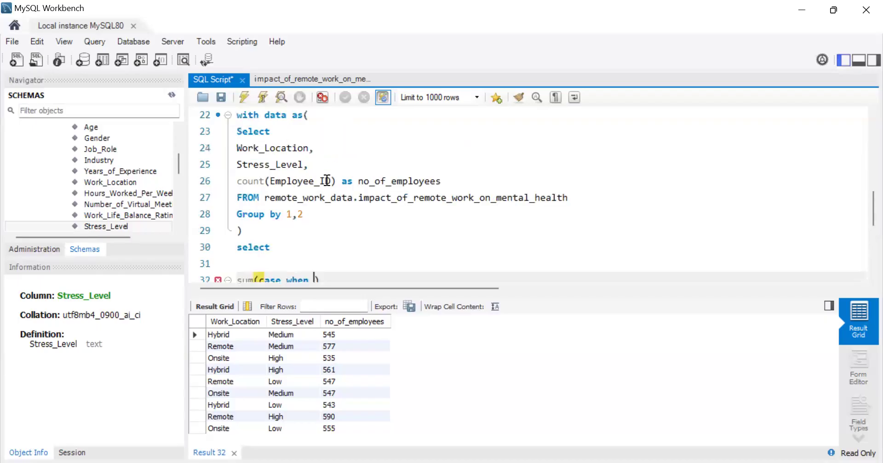
pyautogui.moveTo(308, 153); pyautogui.dragTo(237, 148)
pyautogui.hotkey('ctrl', 'c')
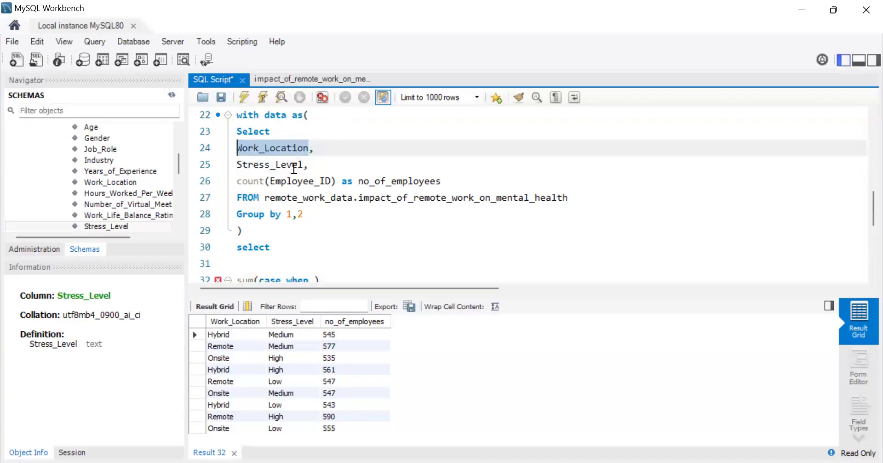
pyautogui.click(314, 278)
pyautogui.hotkey('ctrl', 'v')
pyautogui.write('=')
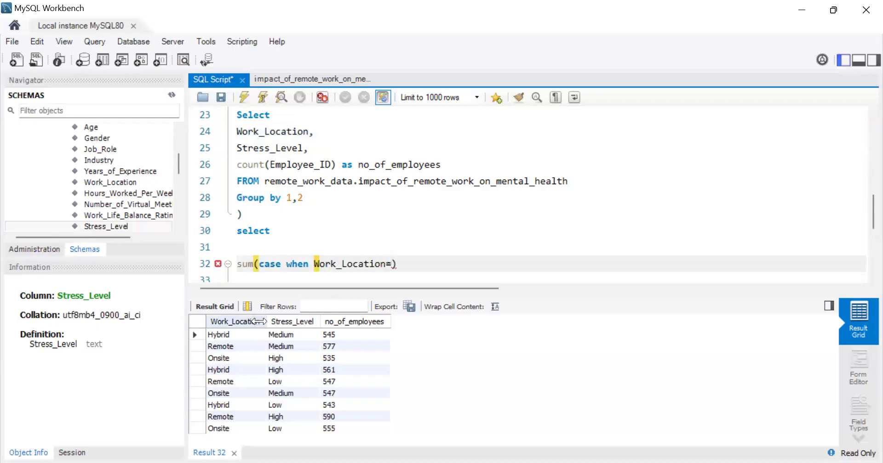
pyautogui.click(229, 346)
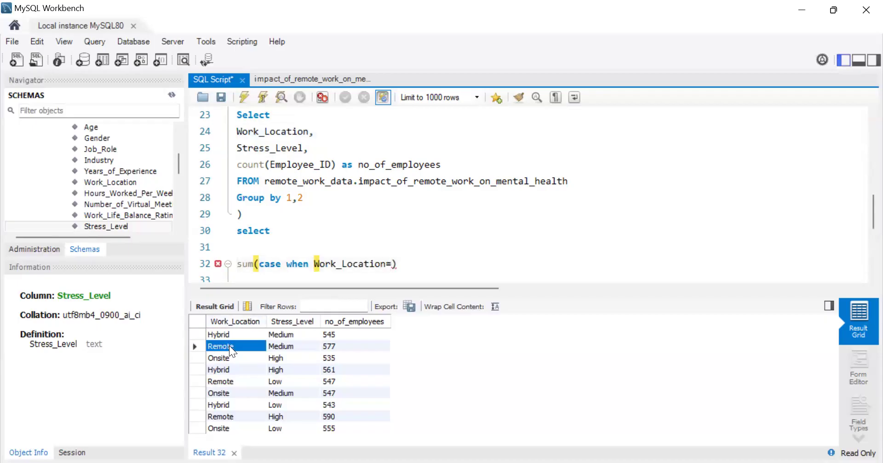
pyautogui.click(394, 264)
pyautogui.write("''")
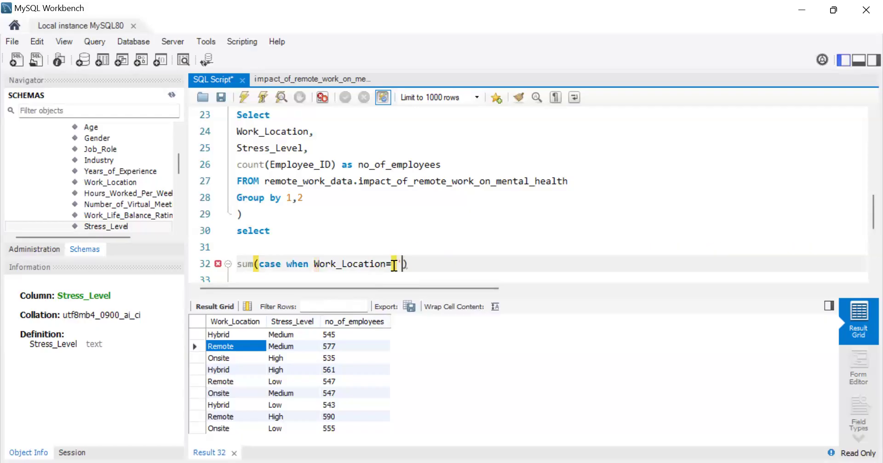
pyautogui.write('Remote')
pyautogui.scroll(-3, 394, 266)
pyautogui.click(394, 266)
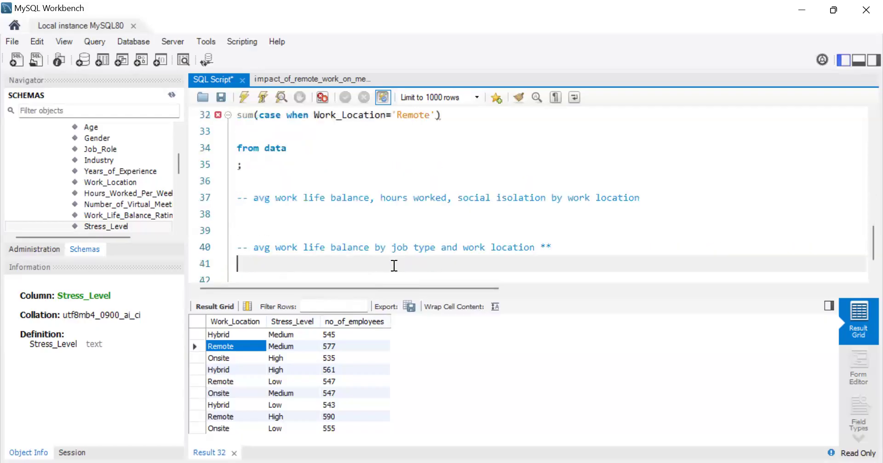
# Step: Extend the case condition with "and Stress_Level = 'High'" after the Remote condition
pyautogui.scroll(2, 394, 266)
pyautogui.click(435, 214)
pyautogui.write('and')
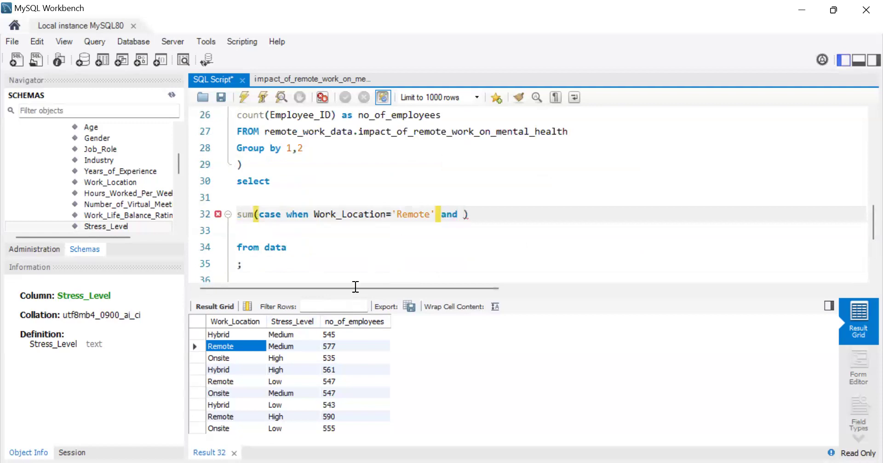
pyautogui.scroll(1, 360, 138)
pyautogui.moveTo(304, 149); pyautogui.dragTo(236, 150)
pyautogui.hotkey('ctrl', 'c')
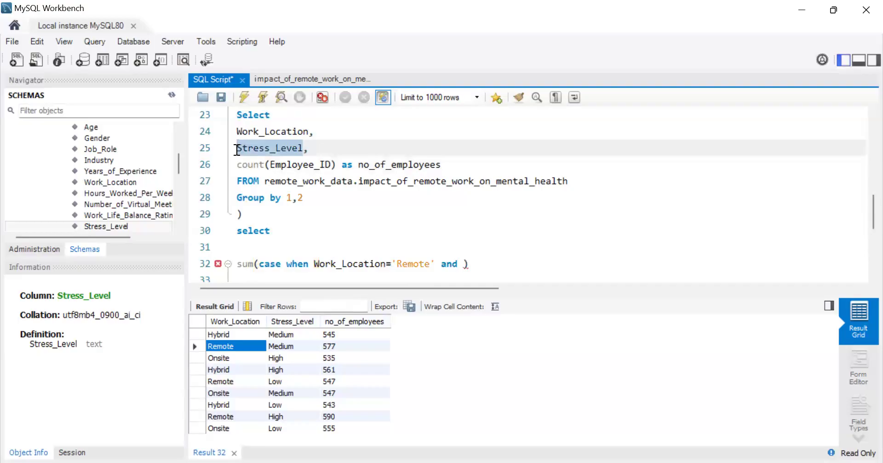
pyautogui.scroll(-2, 405, 179)
pyautogui.click(463, 166)
pyautogui.hotkey('ctrl', 'v')
pyautogui.write('= ')
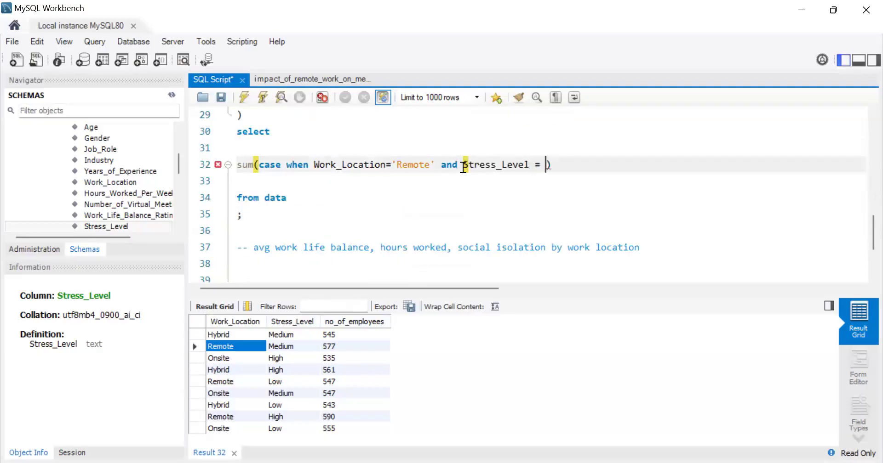
pyautogui.write("''")
pyautogui.click(284, 359)
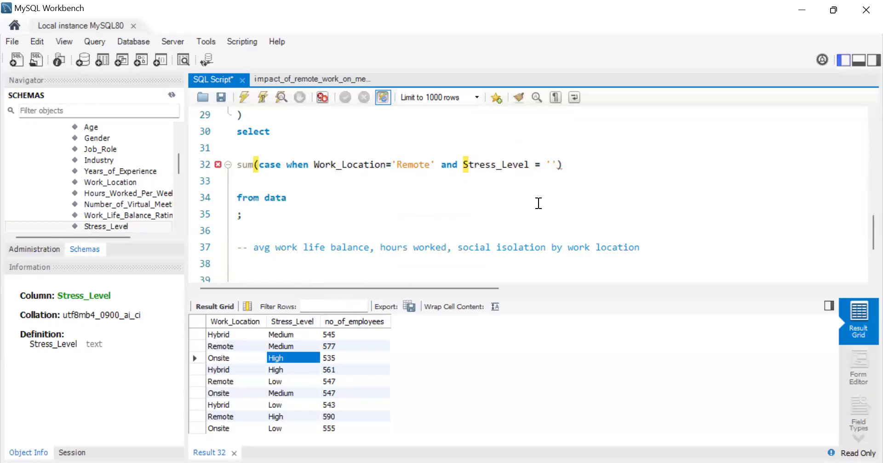
pyautogui.click(552, 164)
pyautogui.write('High')
# Step: Complete the case expression with "then no_of_employees else 0 end" and run the query
pyautogui.press('Right')
pyautogui.write('theb')
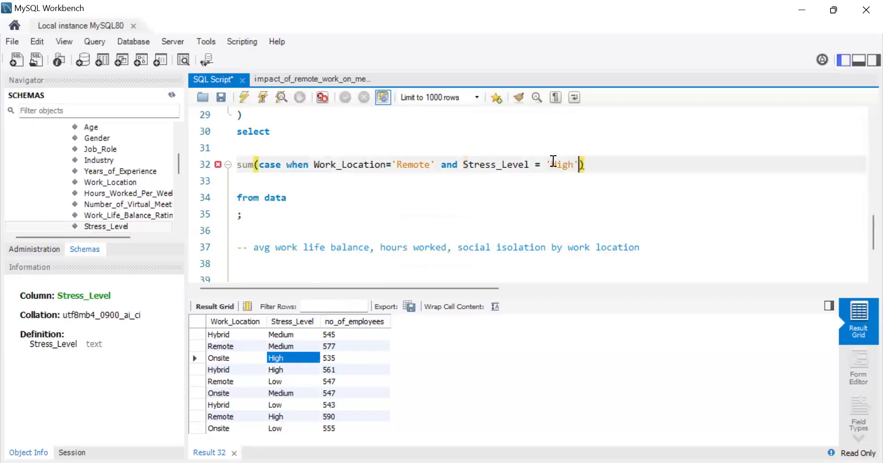
pyautogui.press('BackSpace')
pyautogui.press('BackSpace')
pyautogui.write('n')
pyautogui.scroll(1, 501, 213)
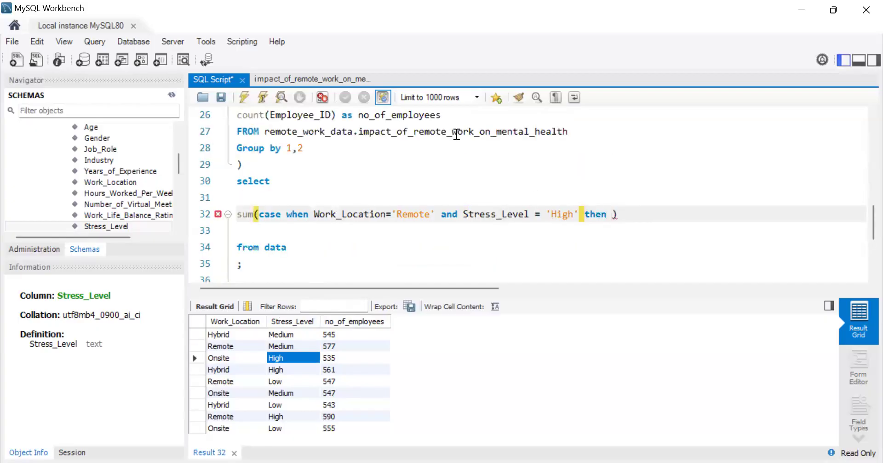
pyautogui.moveTo(442, 115); pyautogui.dragTo(358, 116)
pyautogui.hotkey('ctrl', 'c')
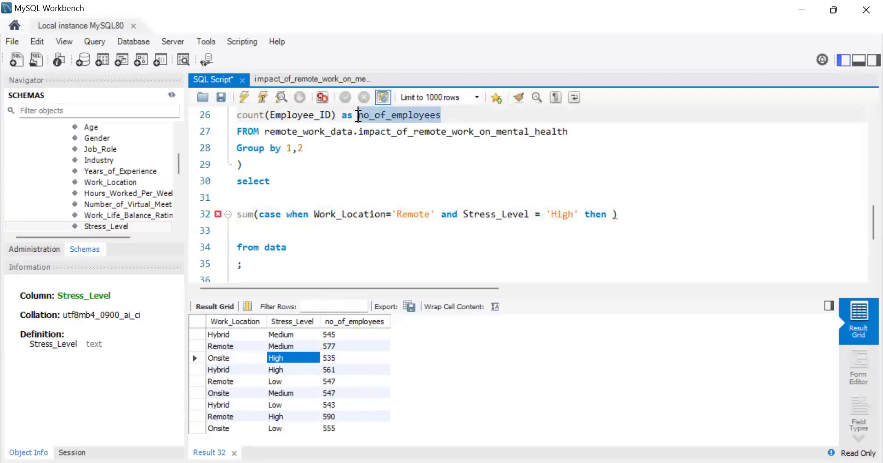
pyautogui.click(613, 215)
pyautogui.hotkey('ctrl', 'v')
pyautogui.write('else 0 end')
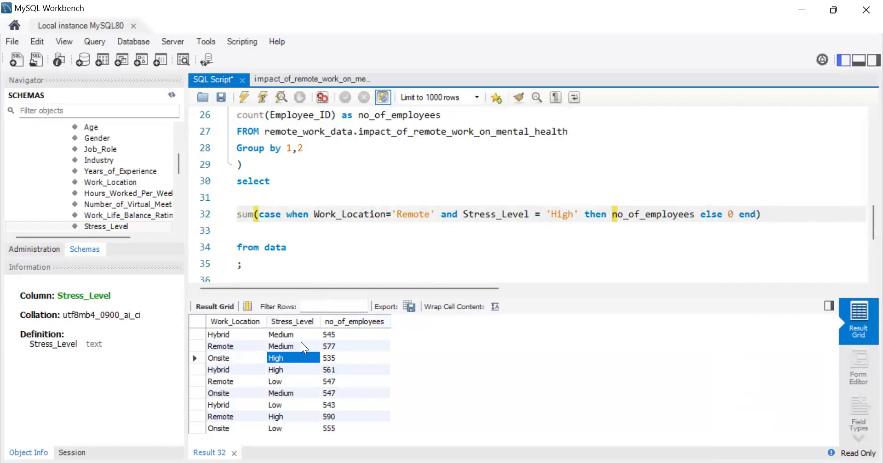
pyautogui.click(244, 103)
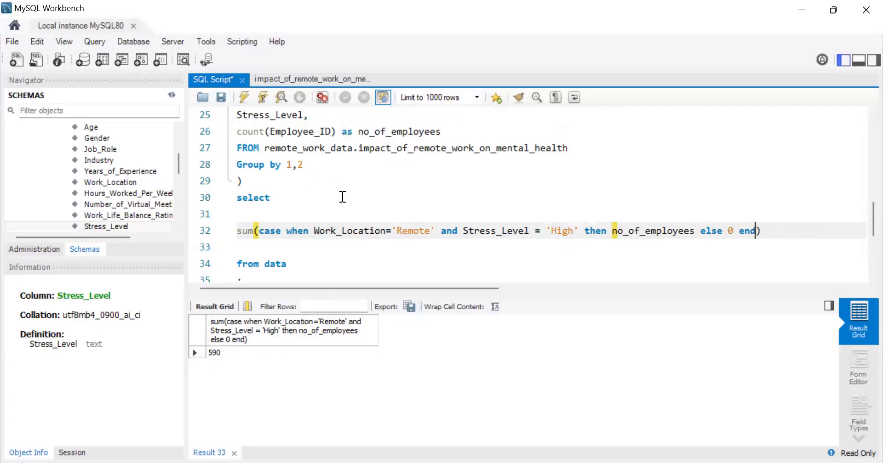
# Step: Comment out the sum expression, put an asterisk on the blank line above it and run the query
pyautogui.scroll(8, 342, 197)
pyautogui.moveTo(656, 133); pyautogui.dragTo(228, 132)
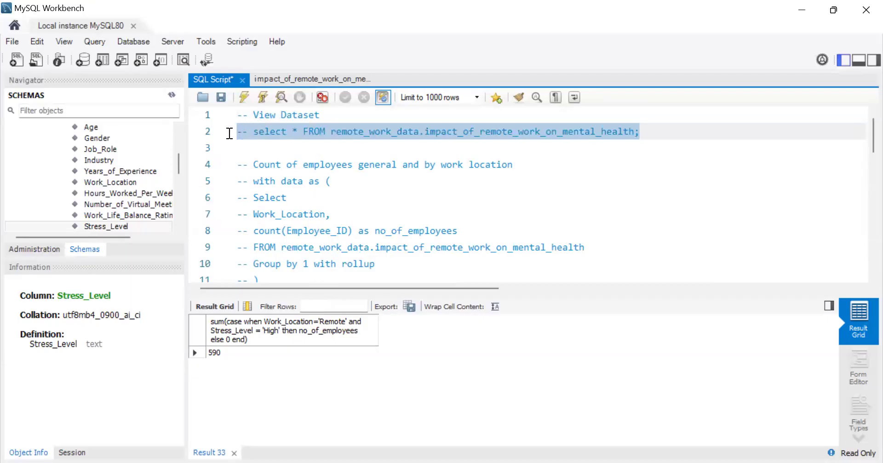
pyautogui.click(352, 201)
pyautogui.scroll(-10, 353, 200)
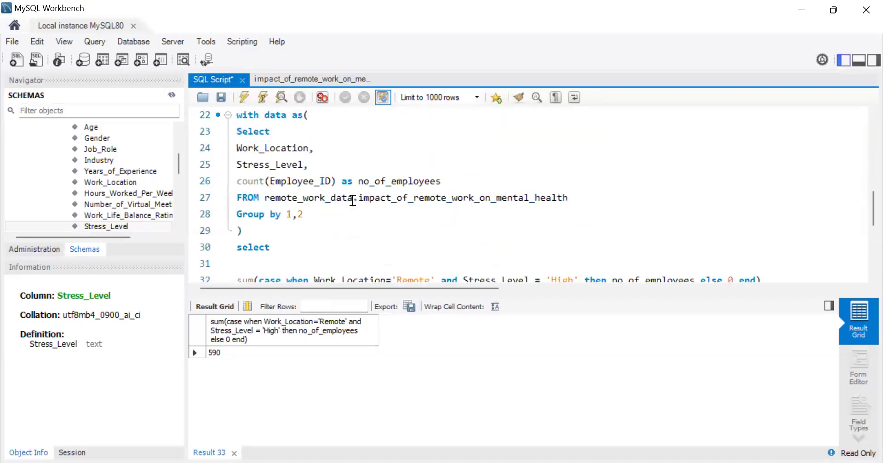
pyautogui.scroll(1, 352, 201)
pyautogui.moveTo(240, 183); pyautogui.dragTo(536, 191)
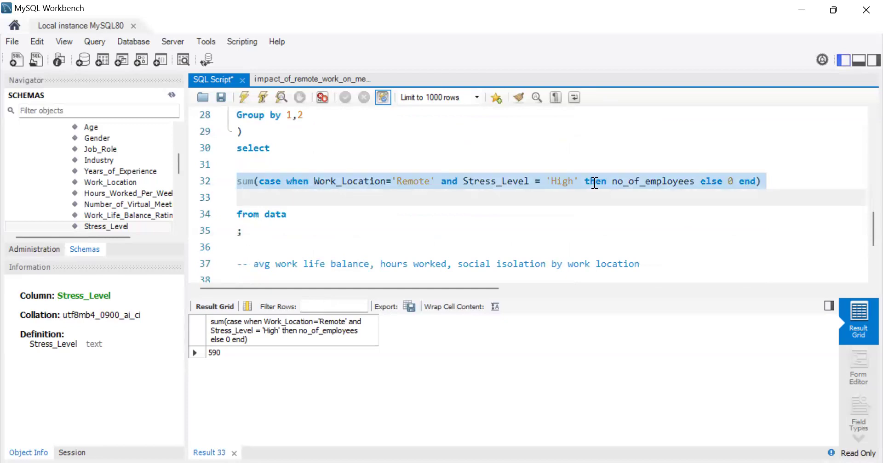
pyautogui.hotkey('ctrl', '/')
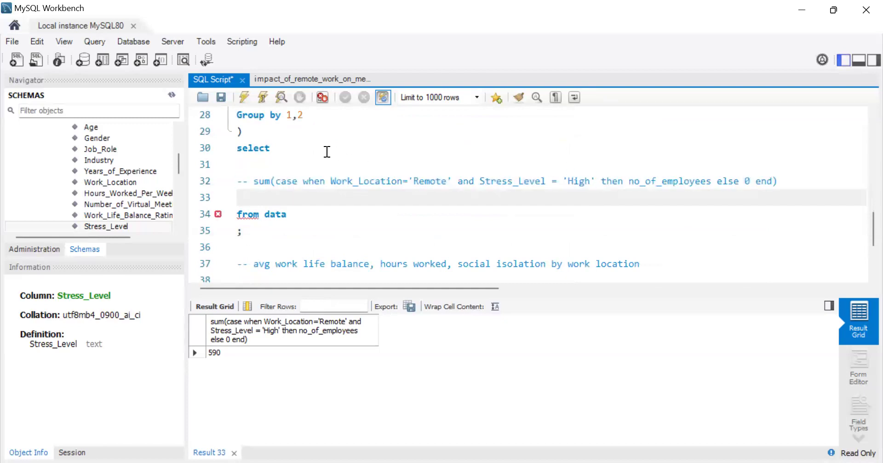
pyautogui.click(306, 163)
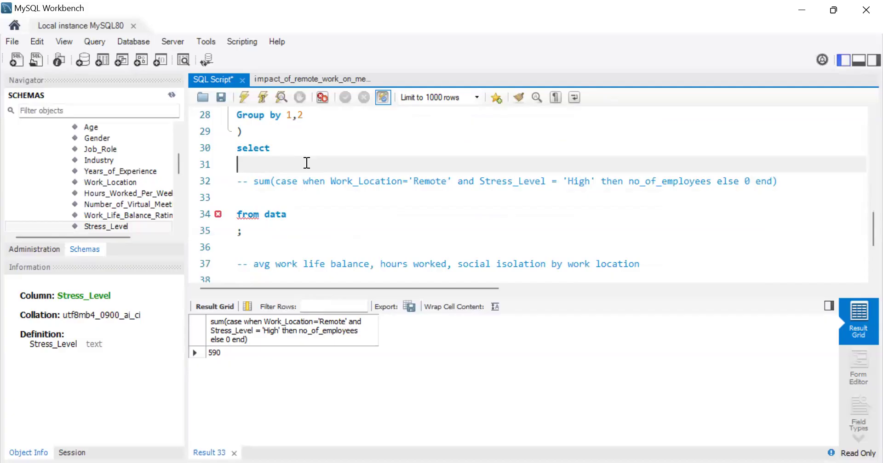
pyautogui.write('*')
pyautogui.click(240, 99)
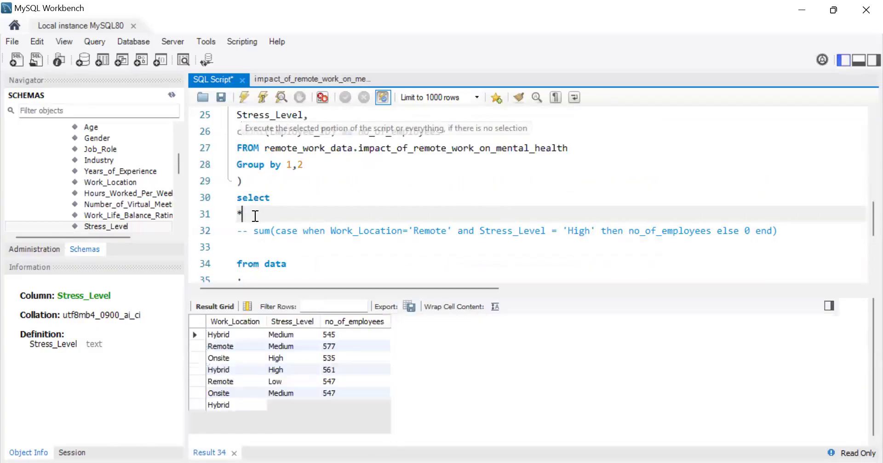
# Step: Remove the asterisk from the outer select and uncomment the sum expression
pyautogui.press('BackSpace')
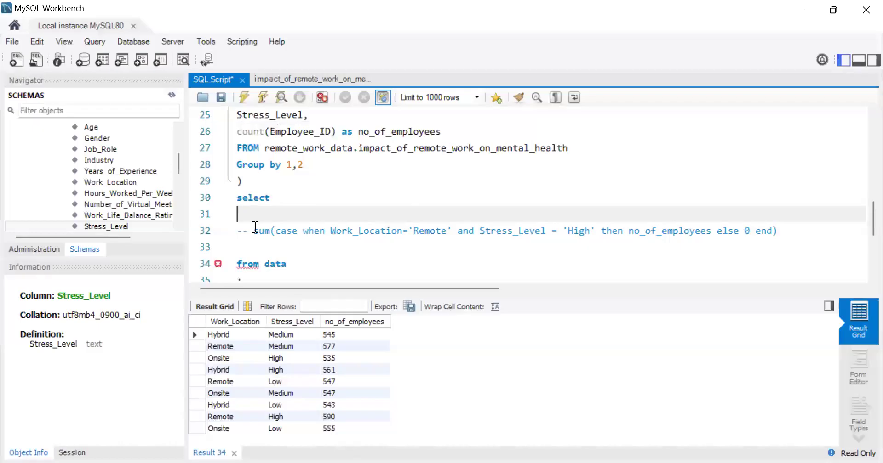
pyautogui.click(255, 230)
pyautogui.press('BackSpace')
pyautogui.press('BackSpace')
pyautogui.press('BackSpace')
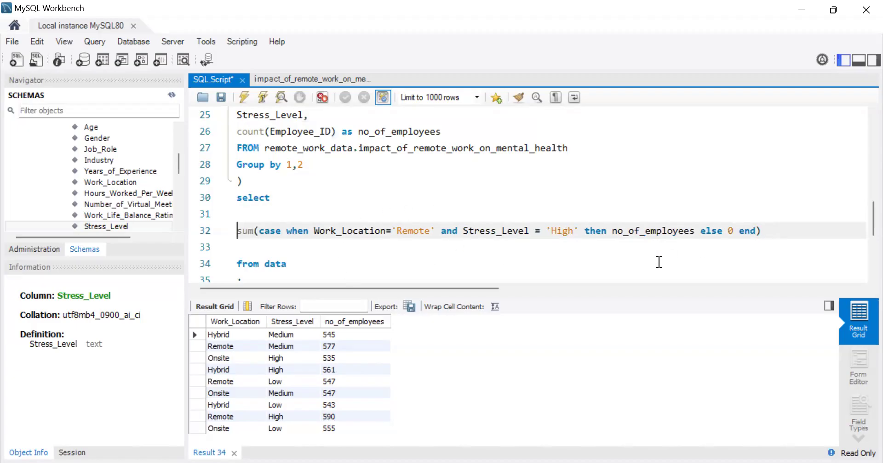
# Step: Duplicate the sum(case when) line twice on new lines directly below the original
pyautogui.click(775, 233)
pyautogui.moveTo(775, 233); pyautogui.dragTo(239, 235)
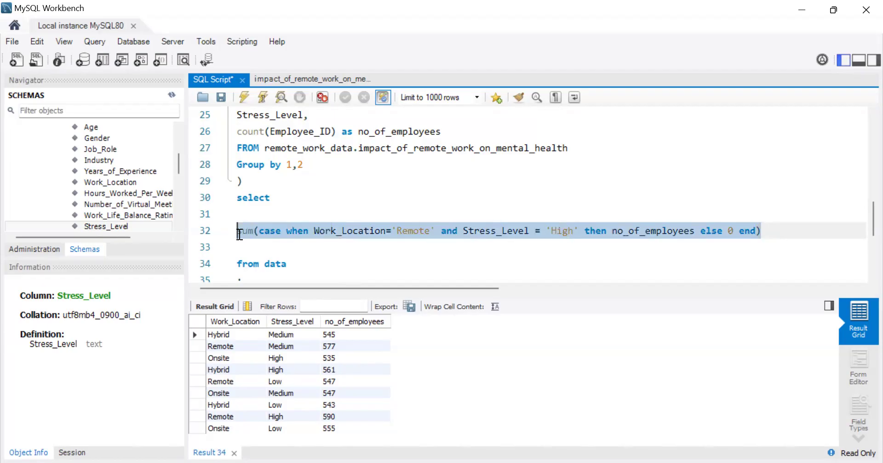
pyautogui.click(766, 235)
pyautogui.press('Return')
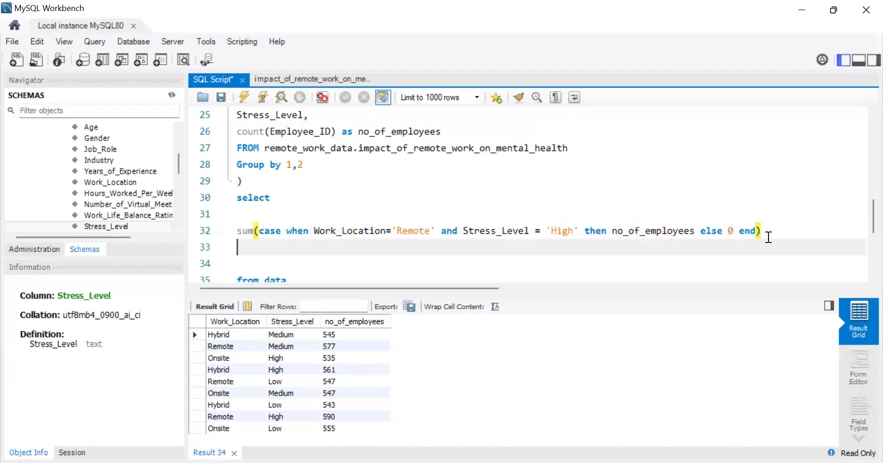
pyautogui.hotkey('ctrl', 'v')
pyautogui.press('Return')
pyautogui.hotkey('ctrl', 'v')
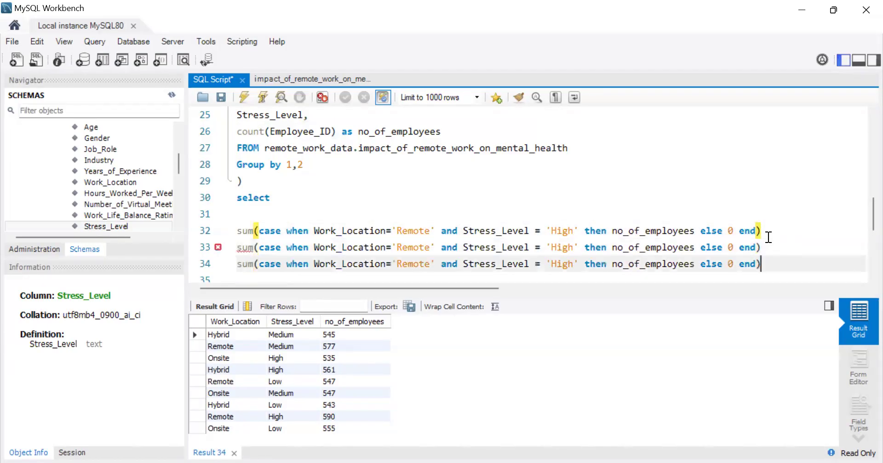
# Step: Change the Stress_Level value to 'Medium' in the second sum line and to 'Low' in the third
pyautogui.click(297, 332)
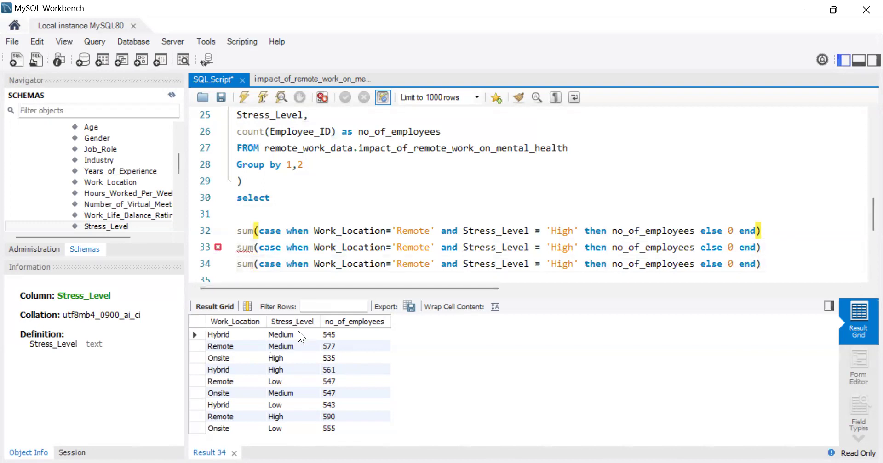
pyautogui.doubleClick(560, 248)
pyautogui.write('Medium')
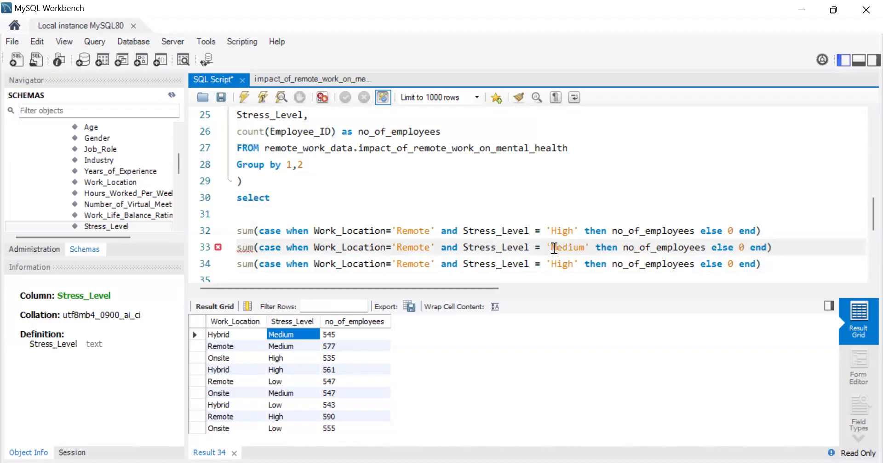
pyautogui.click(294, 406)
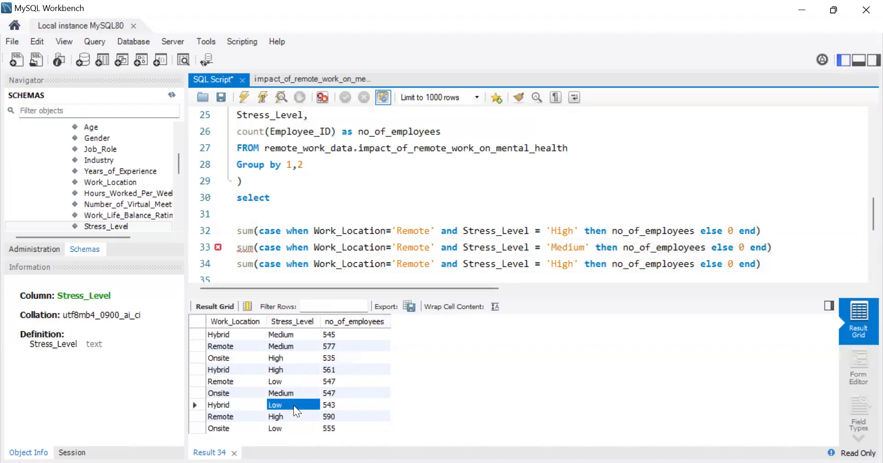
pyautogui.moveTo(573, 265); pyautogui.dragTo(552, 266)
pyautogui.write('Low')
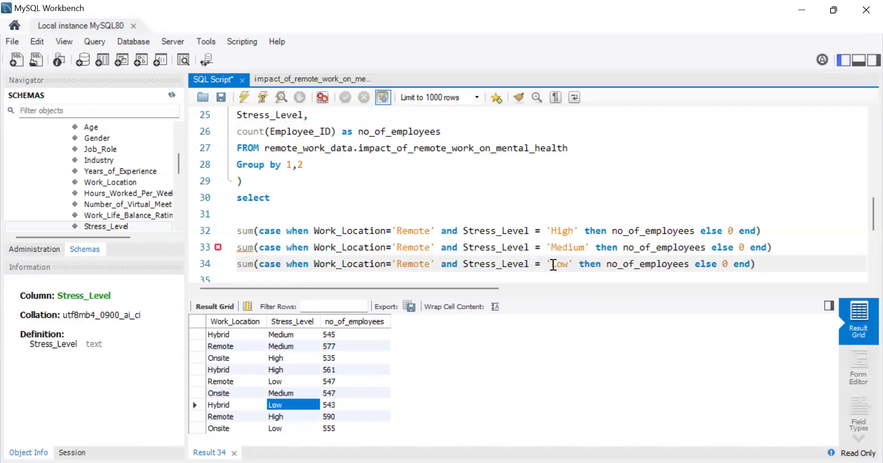
# Step: Add the comment "-- Onsite" on the blank line below the query's semicolon
pyautogui.click(227, 393)
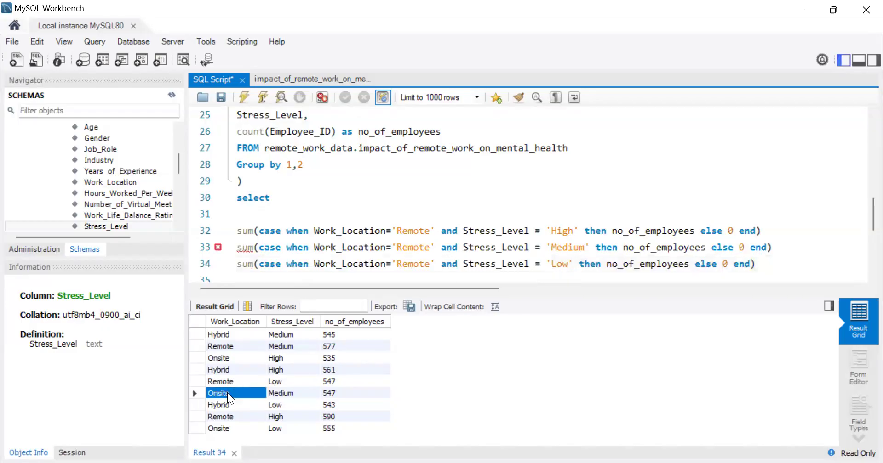
pyautogui.scroll(-2, 349, 202)
pyautogui.click(351, 197)
pyautogui.click(245, 240)
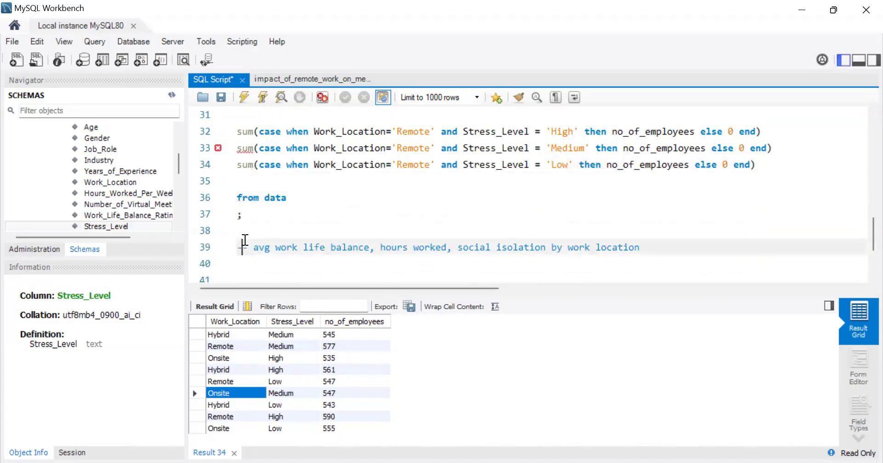
pyautogui.press('Up')
pyautogui.write('--')
pyautogui.write('Onsite')
# Step: Append a division by (no_of_employees) to the end of the 'High' stress sum expression
pyautogui.scroll(1, 423, 187)
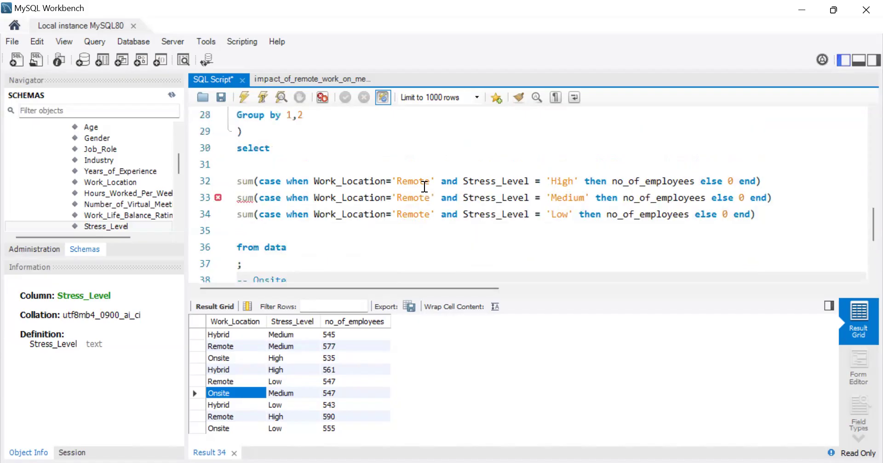
pyautogui.click(765, 181)
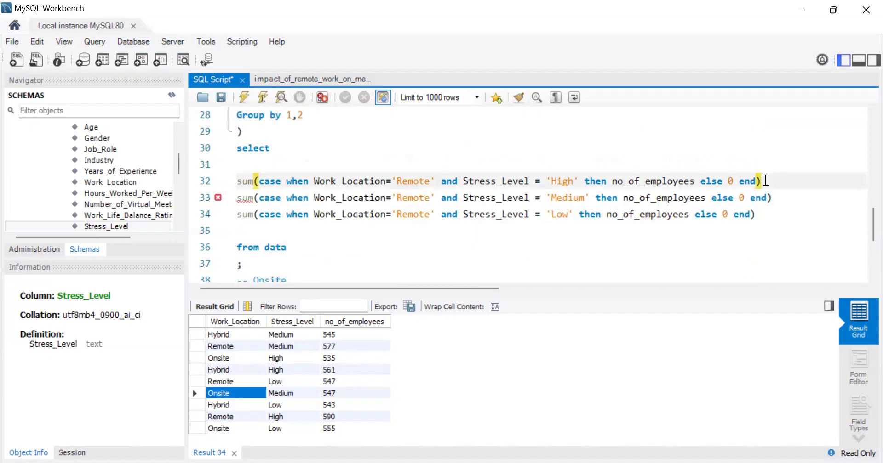
pyautogui.write(',')
pyautogui.write('(')
pyautogui.scroll(2, 404, 213)
pyautogui.scroll(-2, 408, 207)
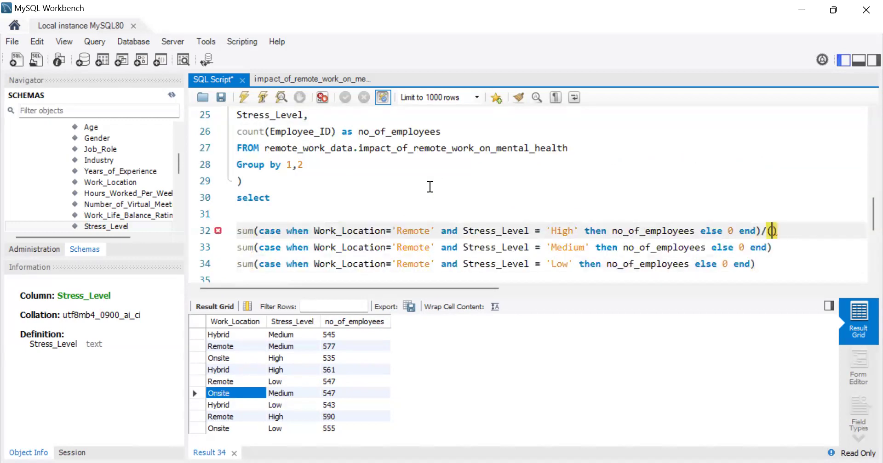
pyautogui.moveTo(699, 182); pyautogui.dragTo(614, 182)
pyautogui.hotkey('ctrl', 'c')
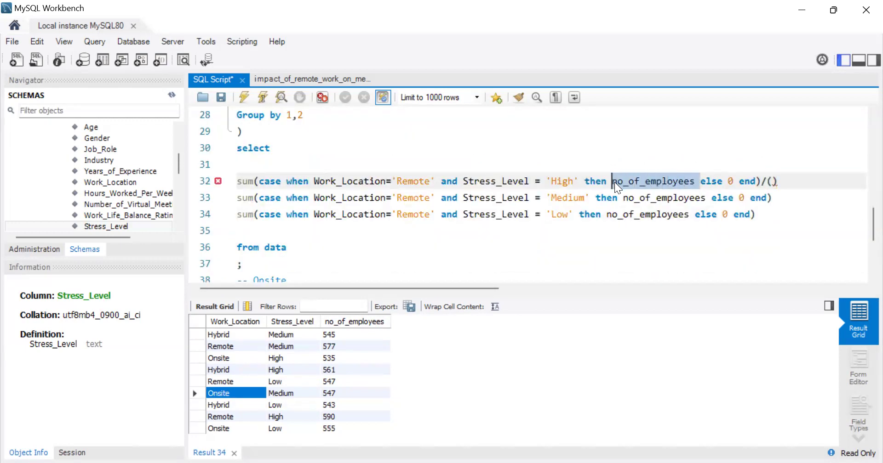
pyautogui.click(773, 182)
pyautogui.hotkey('ctrl', 'v')
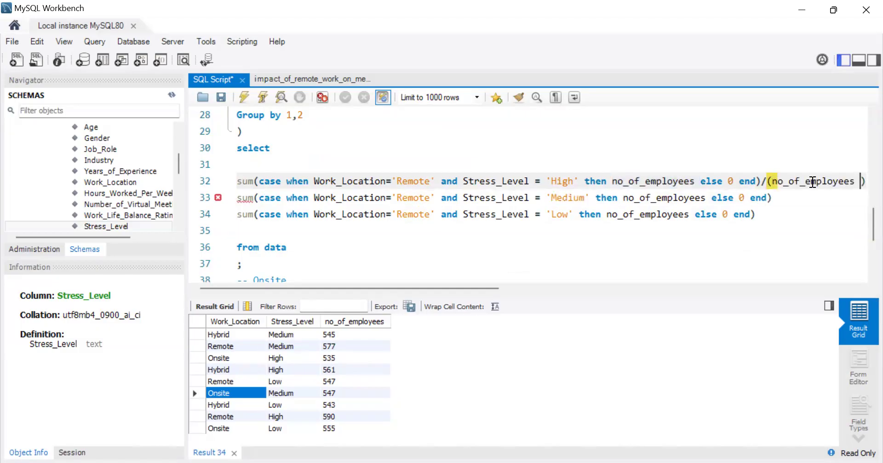
# Step: Multiply the division by 100 and move it, starting at the slash, onto its own line below the 'High' sum
pyautogui.click(865, 179)
pyautogui.write('* 1')
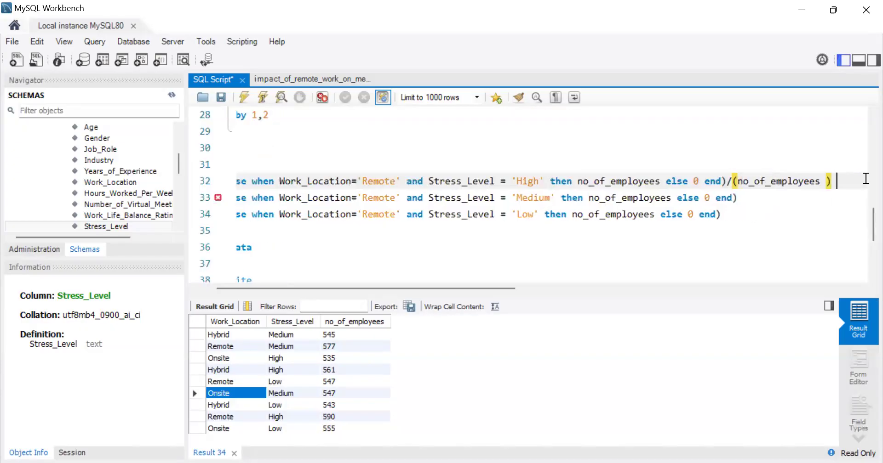
pyautogui.write('00')
pyautogui.moveTo(430, 289); pyautogui.dragTo(346, 276)
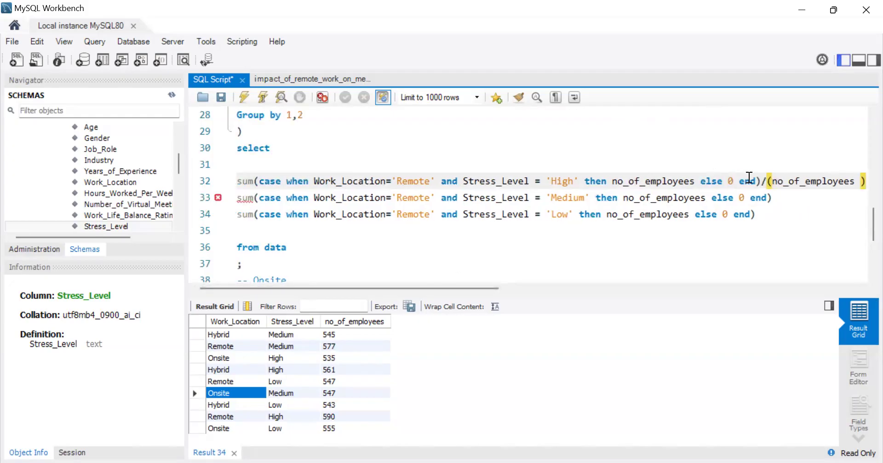
pyautogui.click(763, 181)
pyautogui.press('Return')
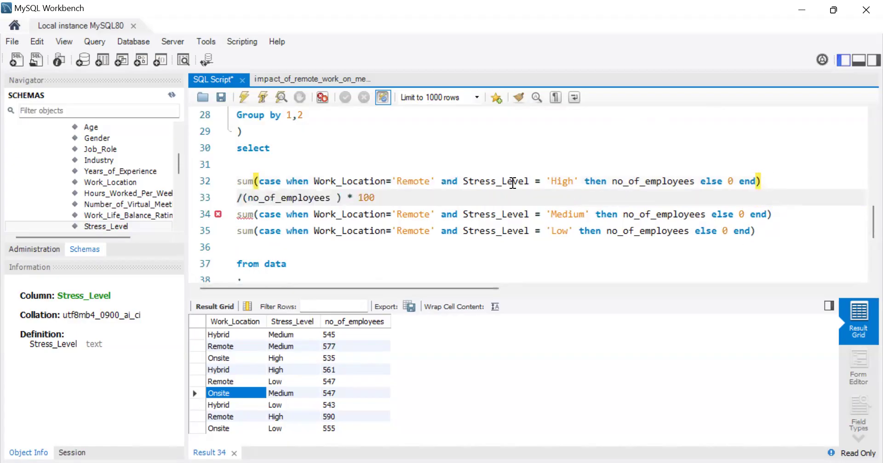
# Step: Alias the 'High' stress percentage expression as pct_remote_h, followed by a comma
pyautogui.click(489, 200)
pyautogui.write(',')
pyautogui.press('Left')
pyautogui.write('as ')
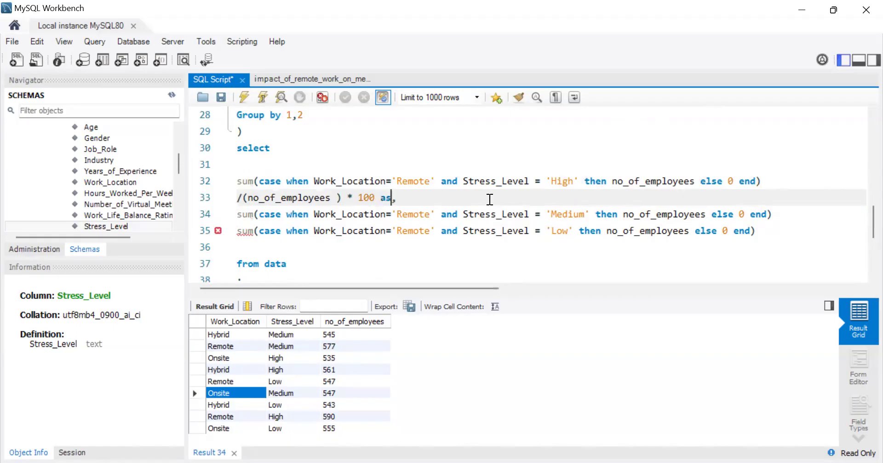
pyautogui.write('pct')
pyautogui.press('BackSpace')
pyautogui.press('BackSpace')
pyautogui.press('BackSpace')
pyautogui.write('pct_Remo')
pyautogui.press('BackSpace')
pyautogui.press('BackSpace')
pyautogui.press('BackSpace')
pyautogui.press('BackSpace')
pyautogui.write('remote_h')
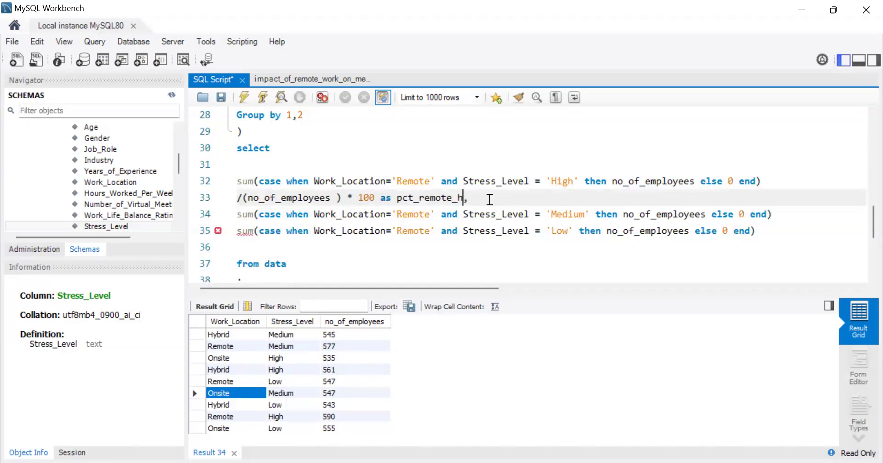
# Step: Alias the 'Medium' stress sum as remote_m, followed by a comma
pyautogui.click(777, 213)
pyautogui.write('as ')
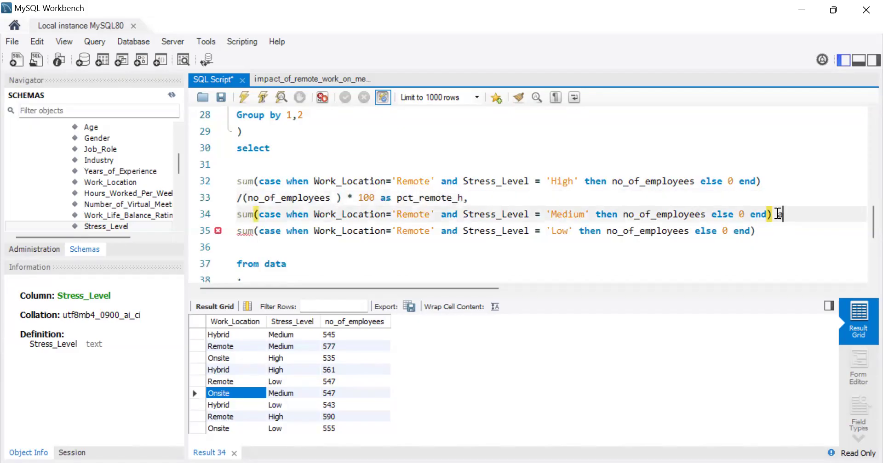
pyautogui.write('remote_m,')
# Step: Alias the 'Low' stress sum as remote_l and run the query
pyautogui.click(764, 242)
pyautogui.click(765, 228)
pyautogui.write('as')
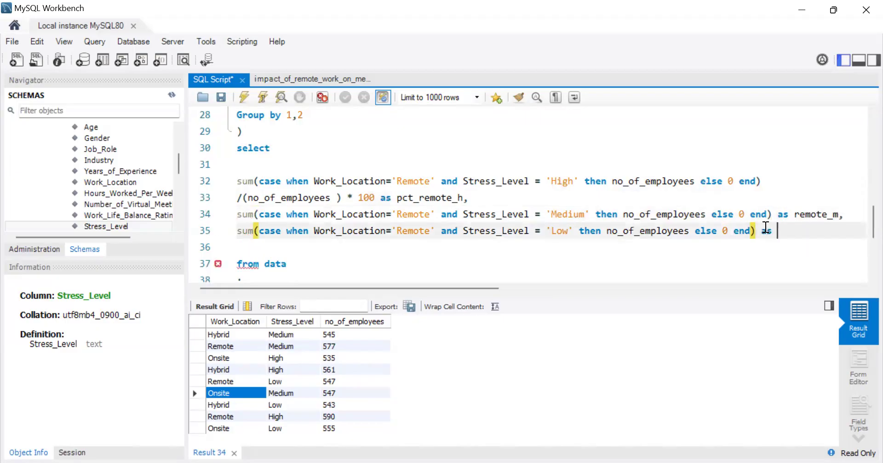
pyautogui.write(' remote_l')
pyautogui.click(243, 97)
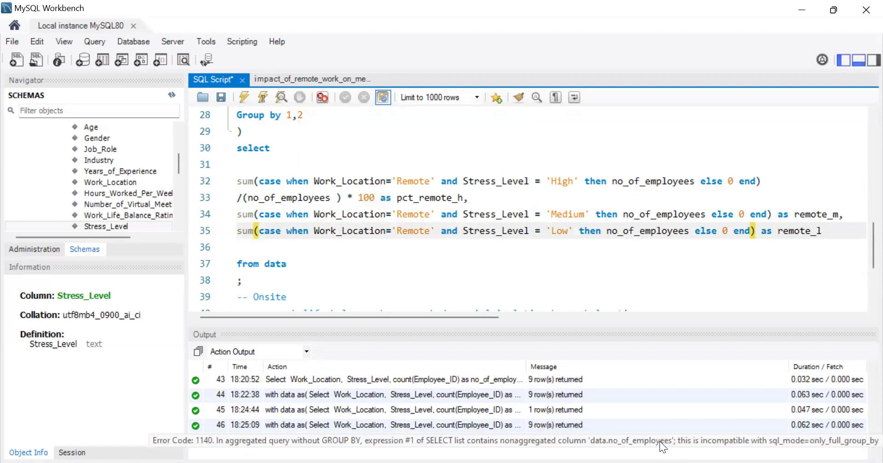
# Step: Change the divisor to sum(no_of_employees), rerun the query, and hide the action output area
pyautogui.click(246, 198)
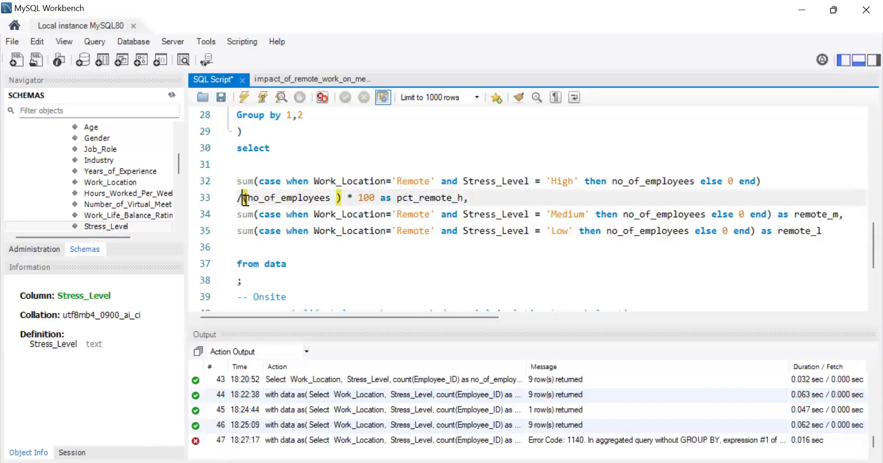
pyautogui.write('sum')
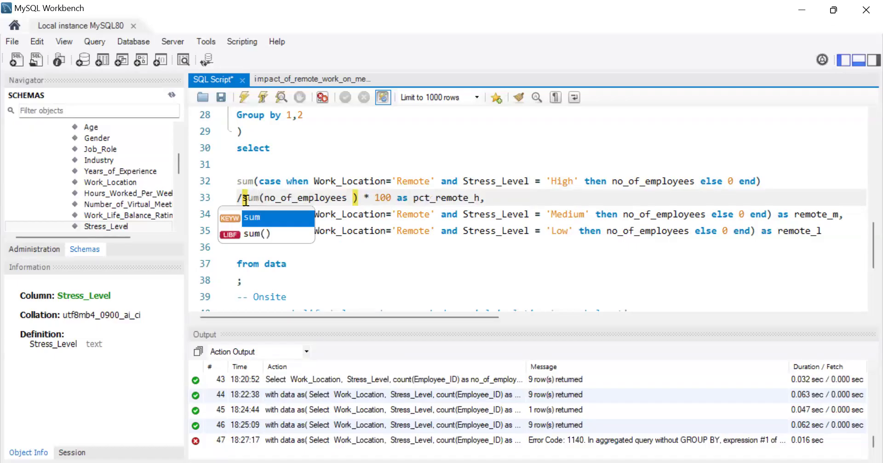
pyautogui.click(672, 279)
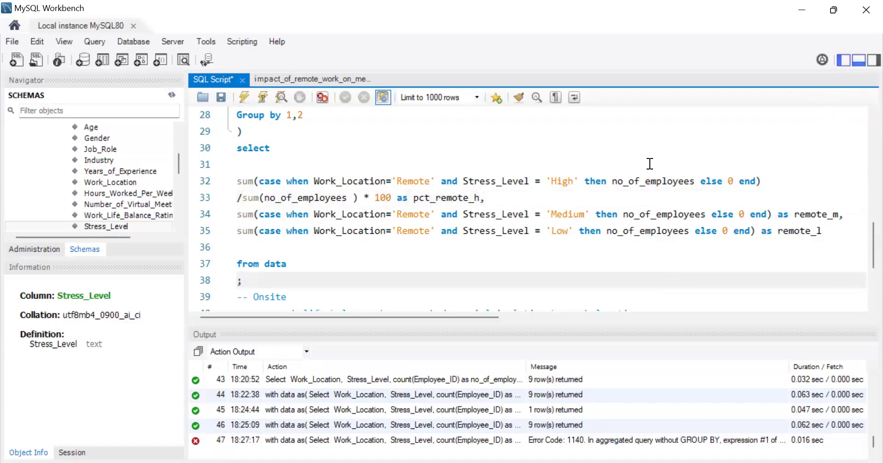
pyautogui.click(243, 95)
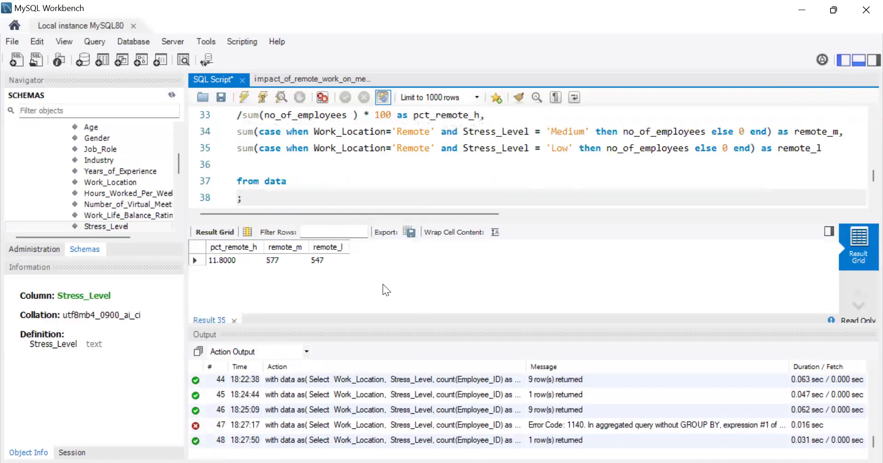
pyautogui.click(858, 63)
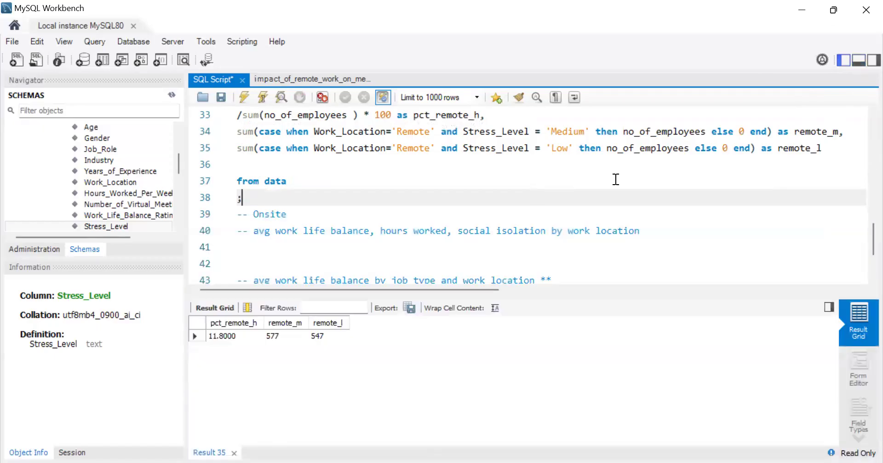
# Step: Insert the nullif() function between the division slash and sum(no_of_employees)
pyautogui.scroll(1, 313, 248)
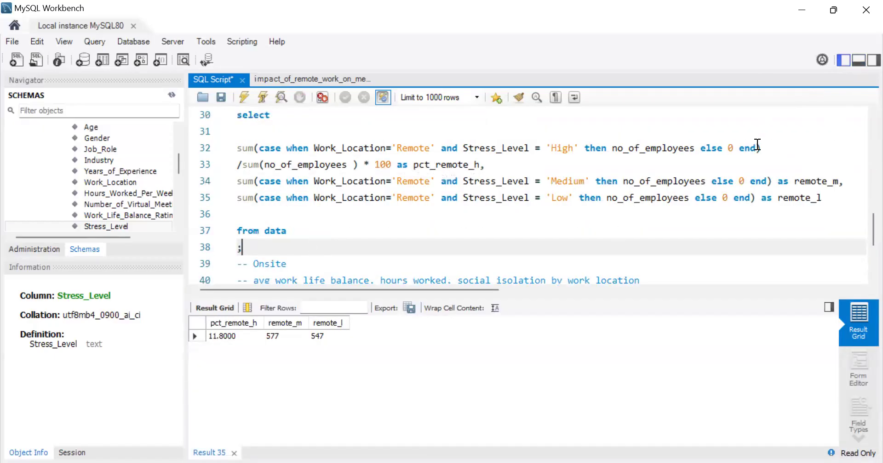
pyautogui.click(244, 167)
pyautogui.write('nulli')
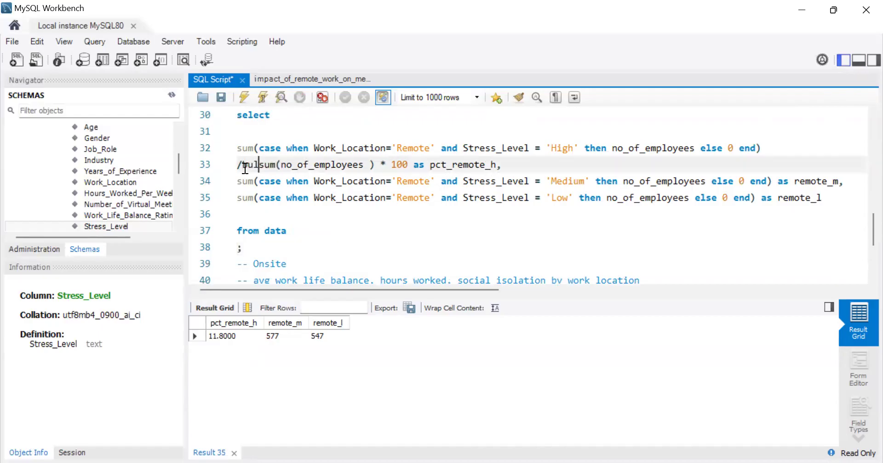
pyautogui.write('f(')
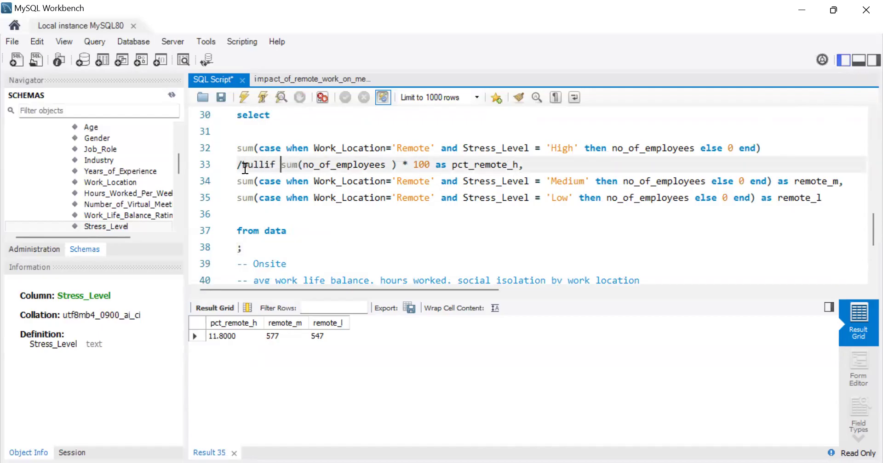
pyautogui.press('BackSpace')
pyautogui.press('BackSpace')
pyautogui.press('BackSpace')
pyautogui.press('BackSpace')
pyautogui.press('BackSpace')
pyautogui.press('BackSpace')
pyautogui.press('BackSpace')
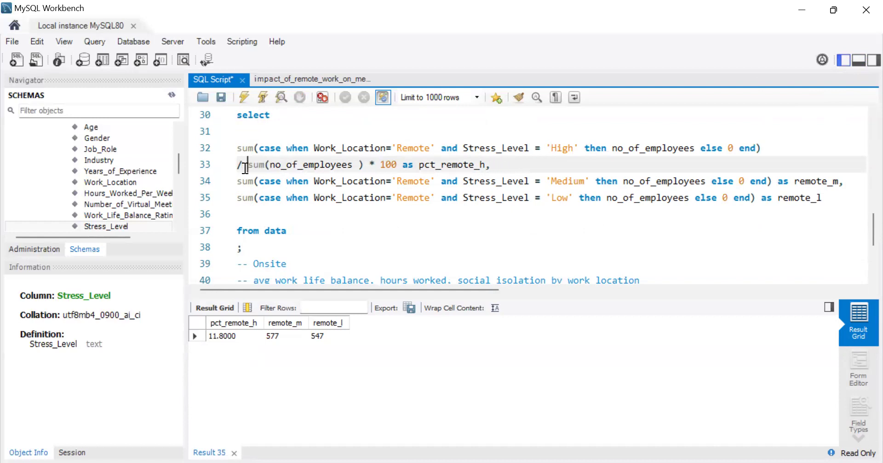
pyautogui.write('nu')
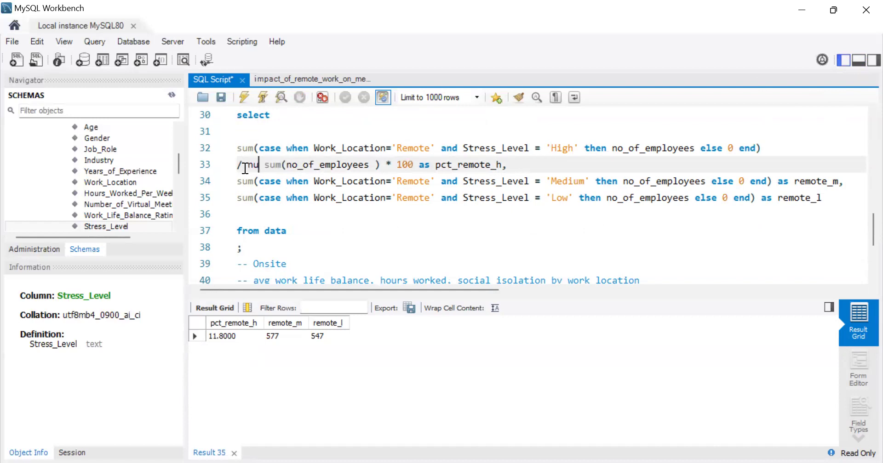
pyautogui.write('llif')
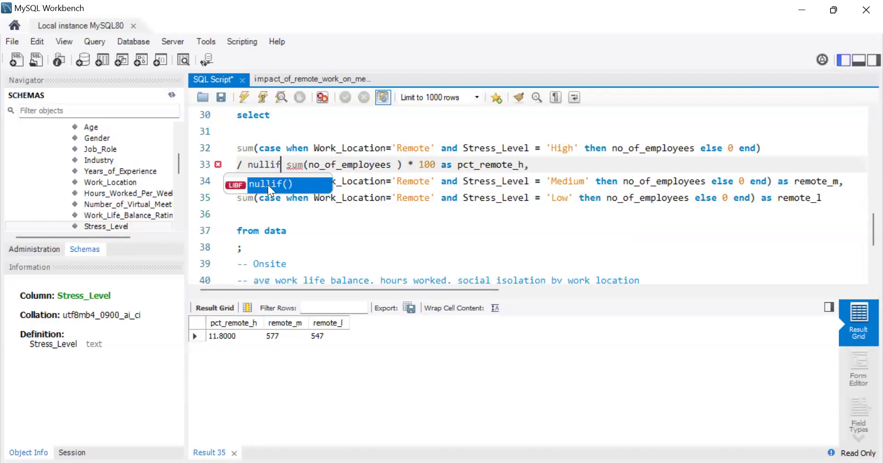
pyautogui.doubleClick(267, 185)
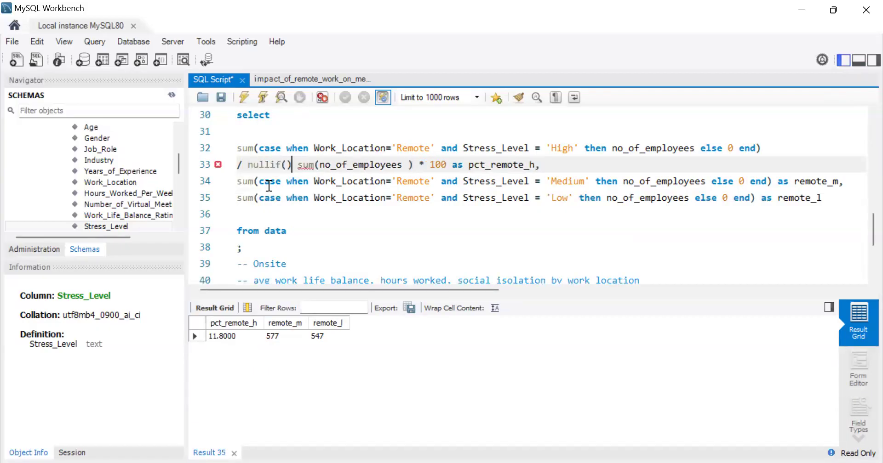
# Step: Move sum(no_of_employees) into nullif() with 0 as the second argument, and rerun the query
pyautogui.write(',')
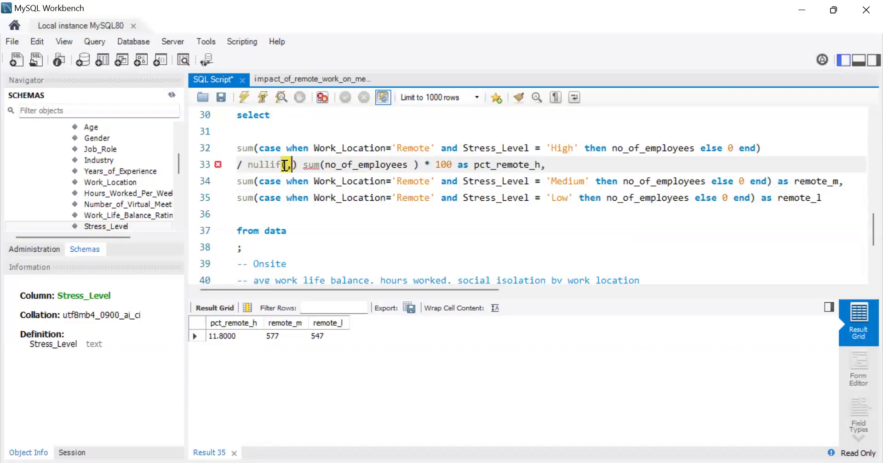
pyautogui.write('0')
pyautogui.click(425, 166)
pyautogui.moveTo(426, 169); pyautogui.dragTo(309, 166)
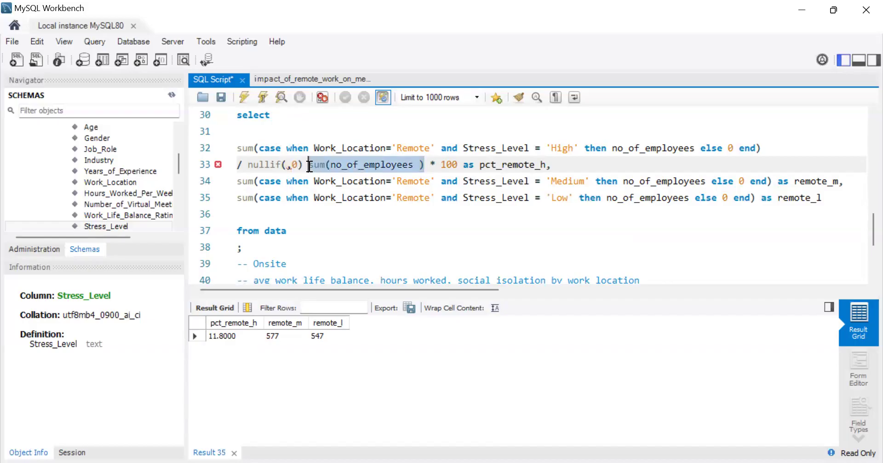
pyautogui.hotkey('ctrl', 'x')
pyautogui.click(286, 166)
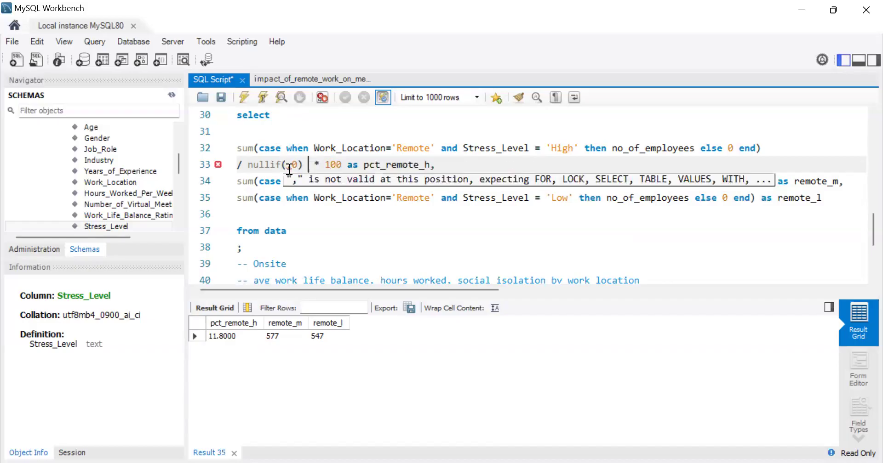
pyautogui.hotkey('ctrl', 'v')
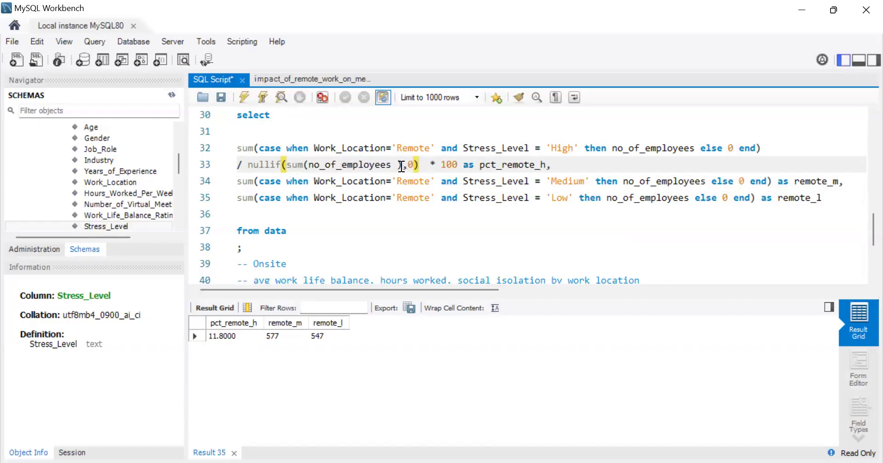
pyautogui.click(426, 168)
pyautogui.press('BackSpace')
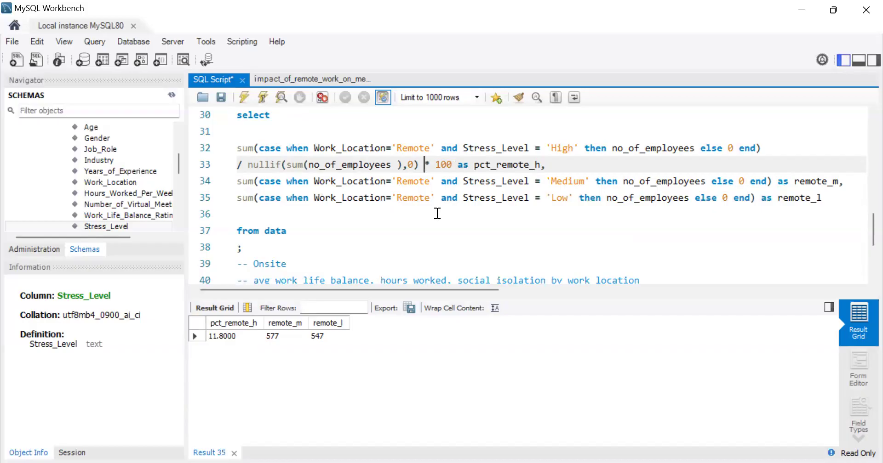
pyautogui.click(240, 98)
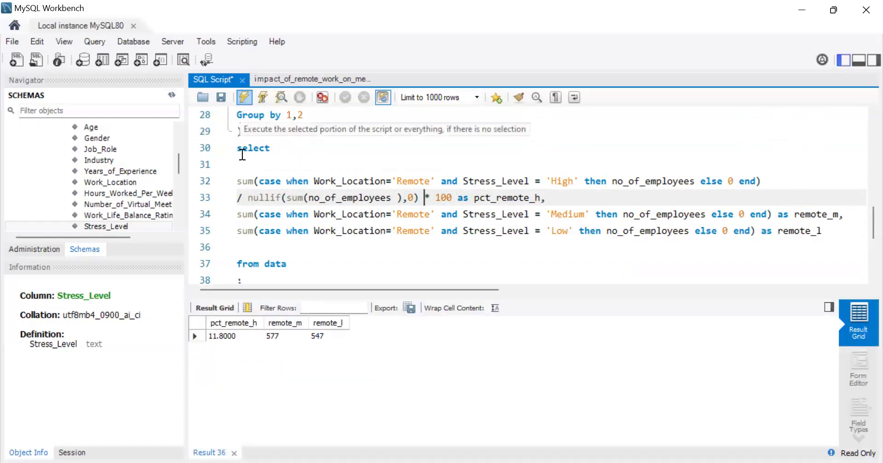
# Step: Enclose the whole pct_remote_h calculation in parentheses, from the 'High' stress sum through the multiplication by 100
pyautogui.click(231, 184)
pyautogui.click(238, 182)
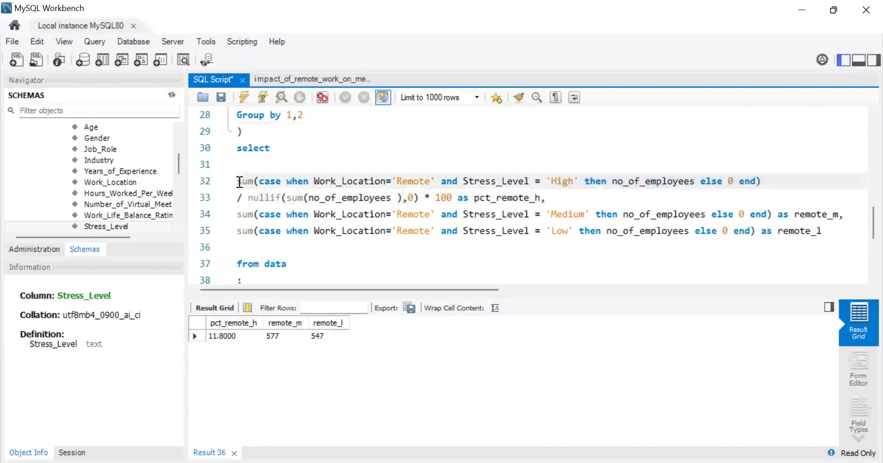
pyautogui.write('(')
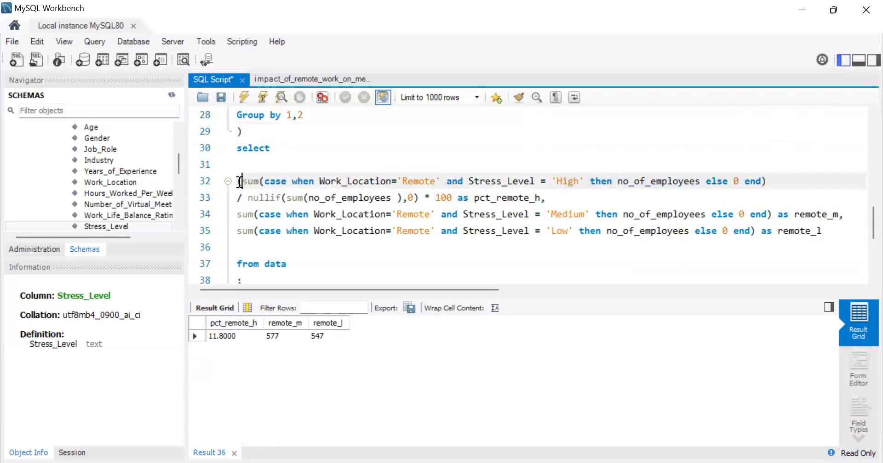
pyautogui.click(452, 197)
pyautogui.write(')')
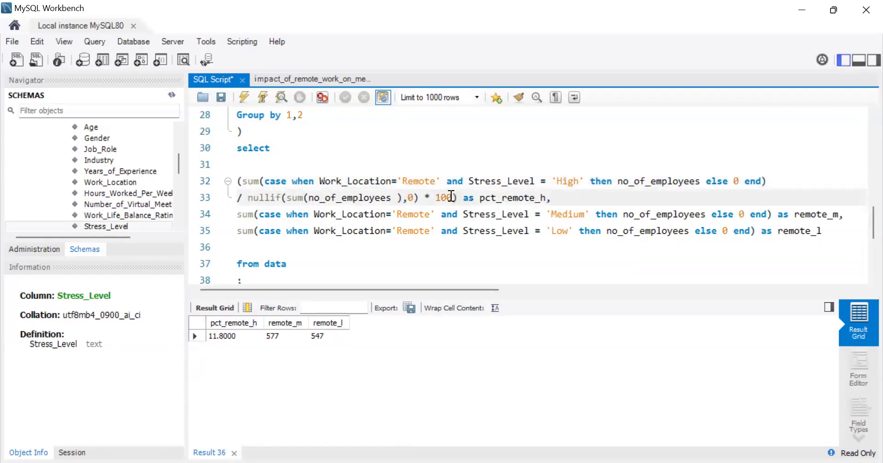
# Step: Turn the parenthesised pct_remote_h calculation into a round() call with 2 decimal places
pyautogui.click(239, 179)
pyautogui.write('count')
pyautogui.press('BackSpace')
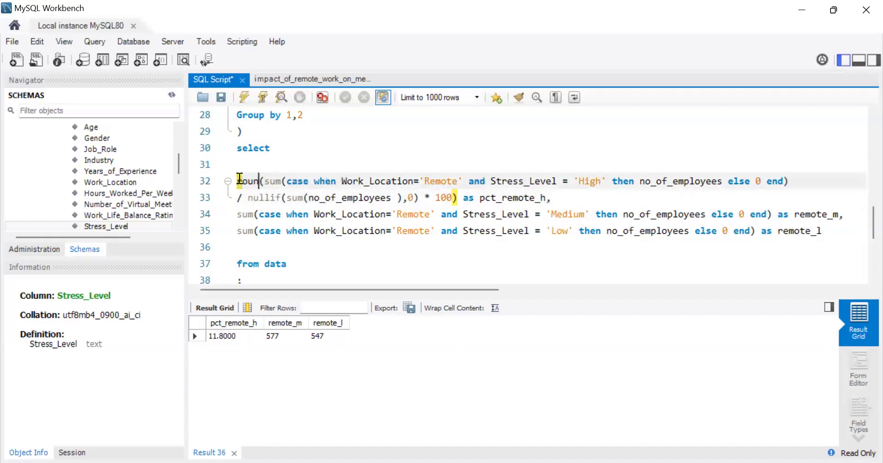
pyautogui.write('d')
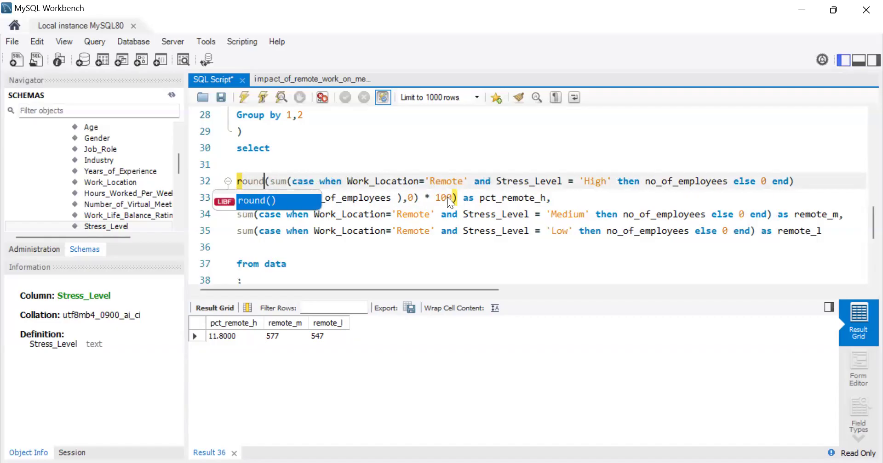
pyautogui.click(453, 198)
pyautogui.write(',2')
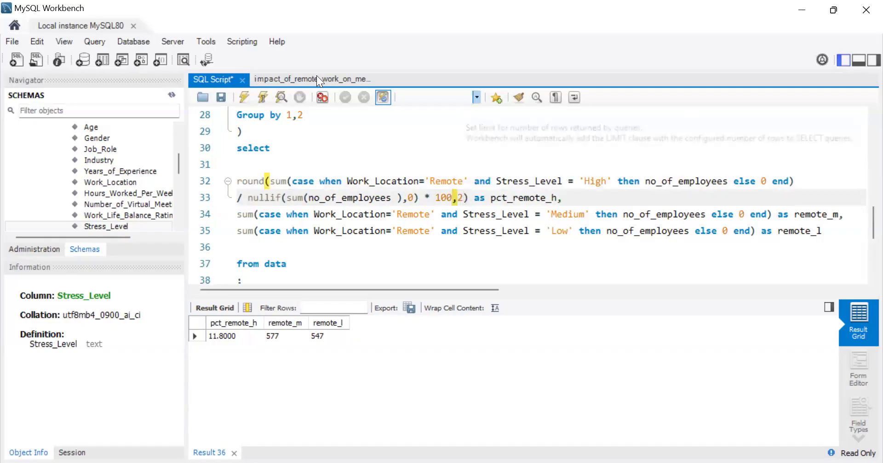
# Step: Rerun the query and save the script
pyautogui.click(246, 97)
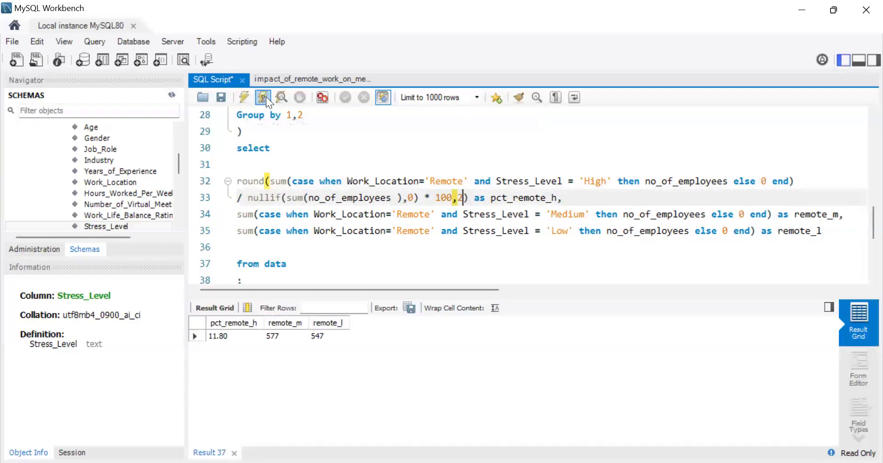
pyautogui.click(221, 97)
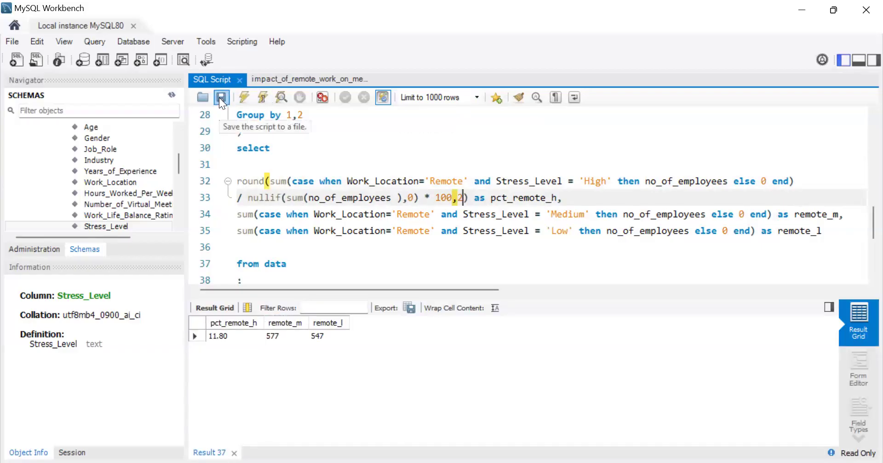
# Step: Copy the opening "round(" from the 'High' expression to the front of the 'Medium' and 'Low' stress sums
pyautogui.moveTo(274, 183); pyautogui.dragTo(256, 180)
pyautogui.click(261, 183)
pyautogui.click(270, 179)
pyautogui.tripleClick(255, 180)
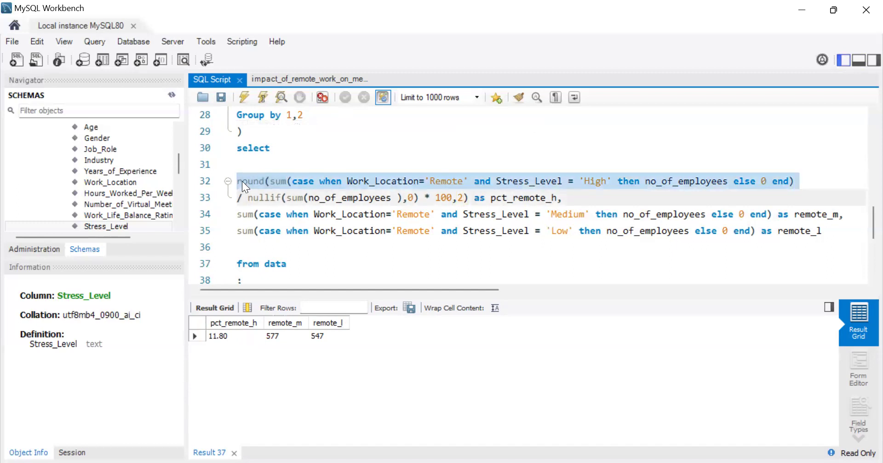
pyautogui.click(241, 181)
pyautogui.moveTo(237, 181); pyautogui.dragTo(268, 181)
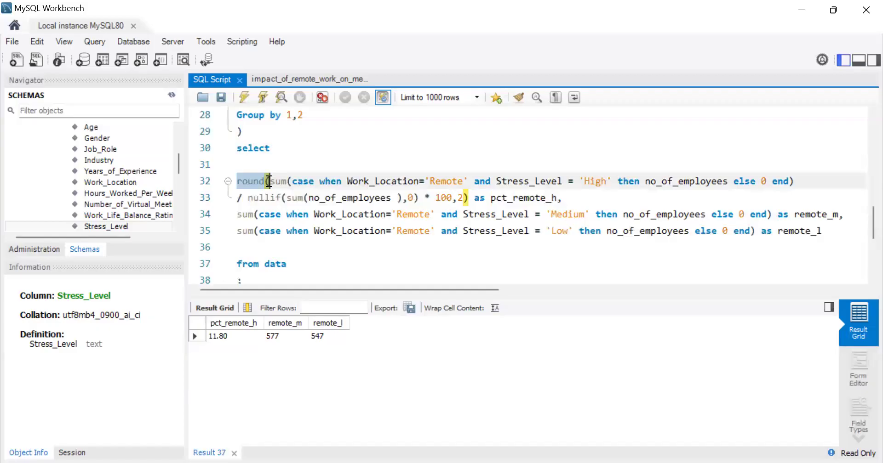
pyautogui.click(238, 215)
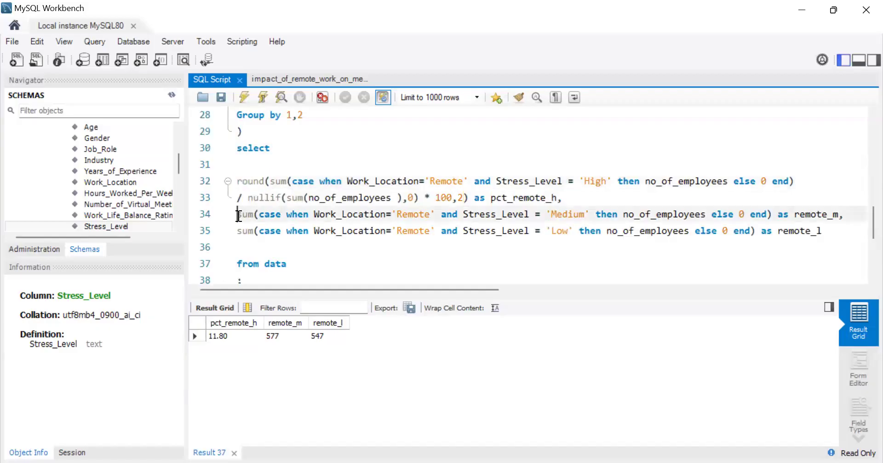
pyautogui.hotkey('ctrl', 'v')
pyautogui.click(238, 230)
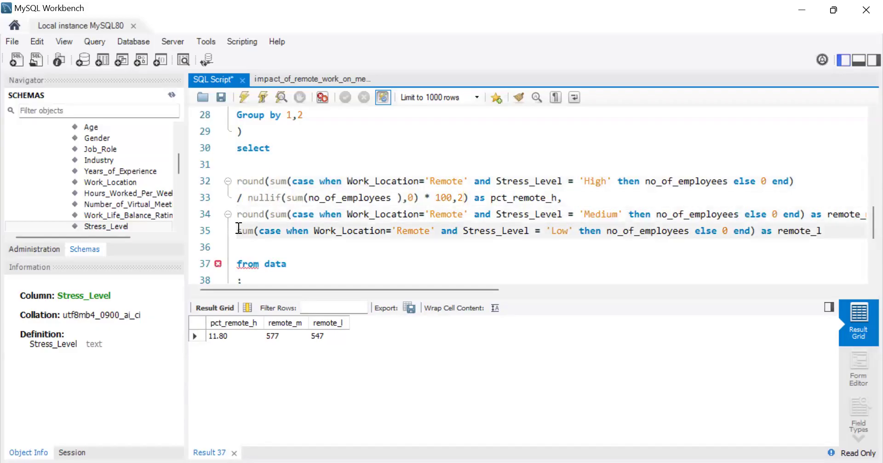
pyautogui.hotkey('ctrl', 'v')
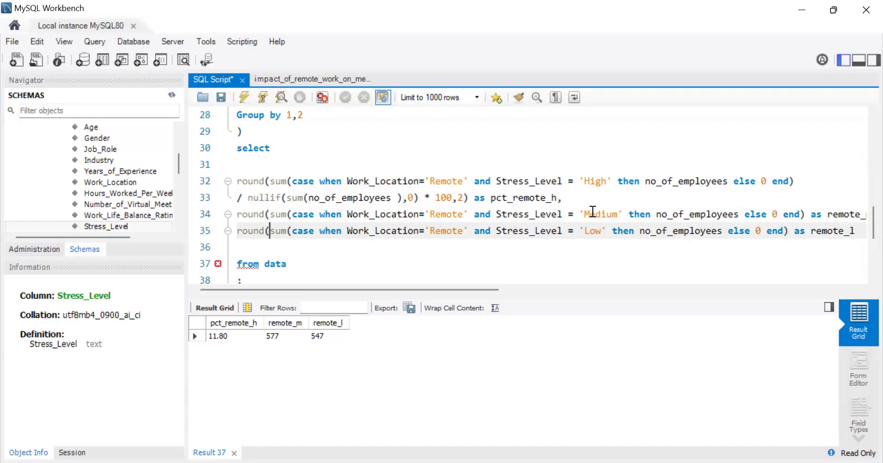
# Step: Break the 'Medium' and 'Low' expressions so their aliases remote_m and remote_l sit on separate lines
pyautogui.click(802, 213)
pyautogui.press('Return')
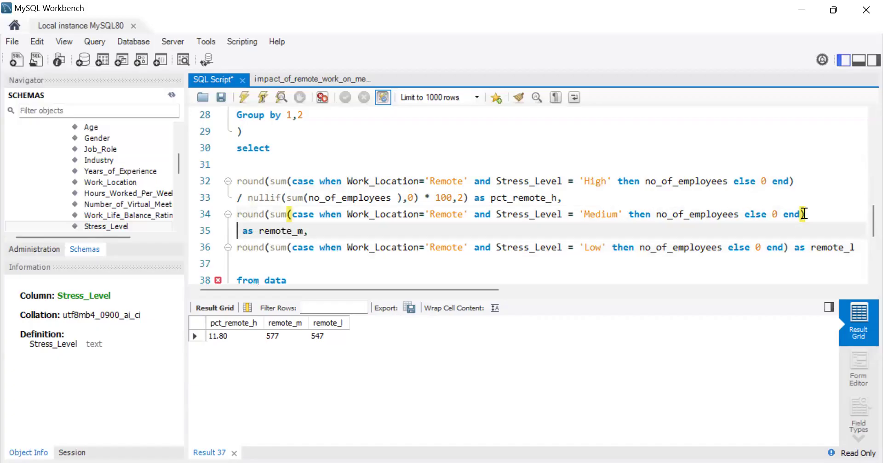
pyautogui.click(796, 248)
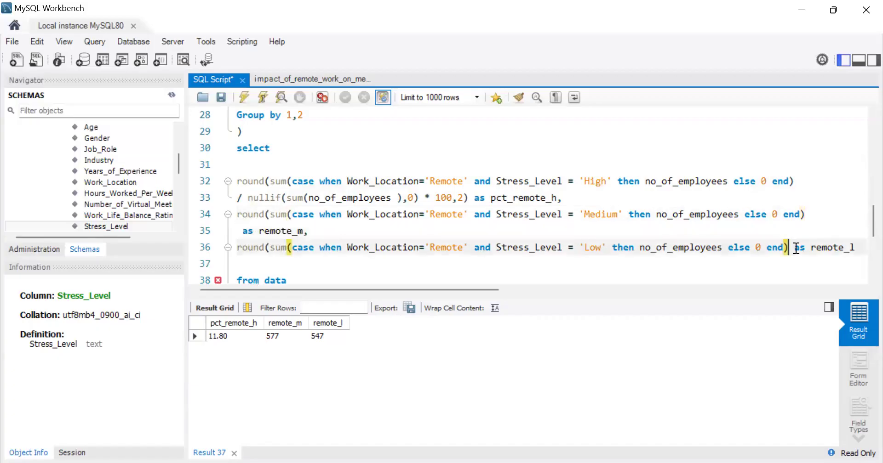
pyautogui.press('Return')
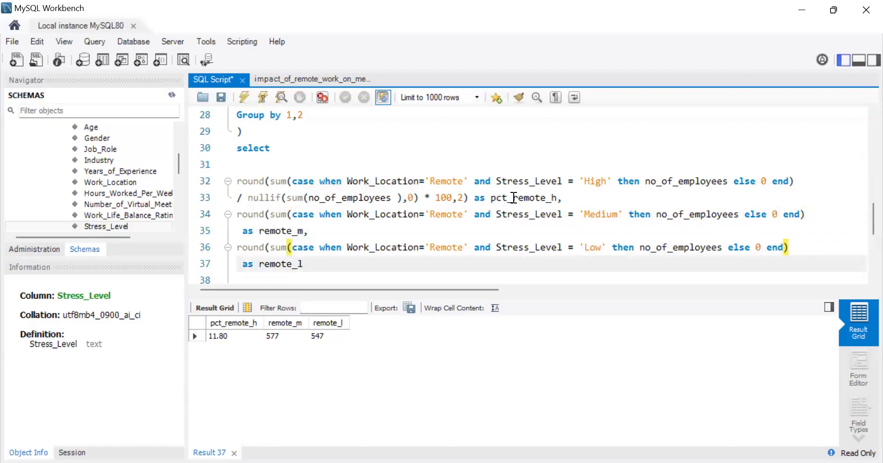
# Step: Copy "/ nullif(sum(no_of_employees ),0) * 100,2)" from the 'High' expression to just before the remote_m and remote_l aliases
pyautogui.click(463, 197)
pyautogui.moveTo(463, 198); pyautogui.dragTo(236, 199)
pyautogui.hotkey('ctrl', 'c')
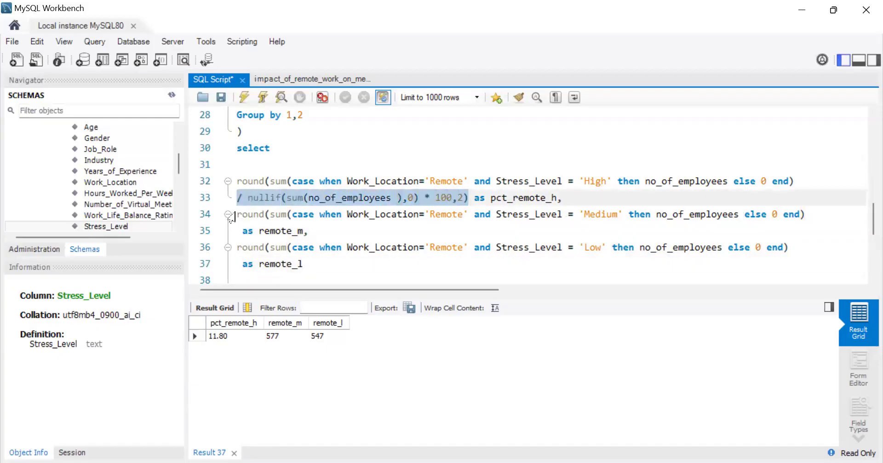
pyautogui.click(238, 232)
pyautogui.hotkey('ctrl', 'v')
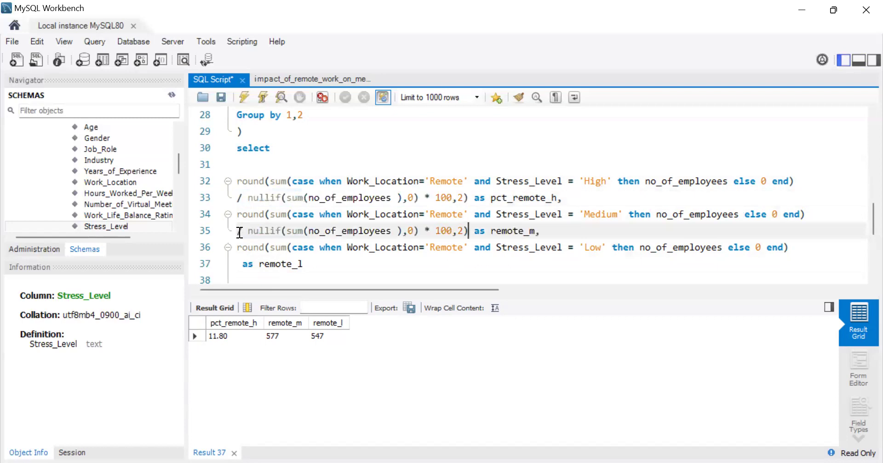
pyautogui.click(242, 262)
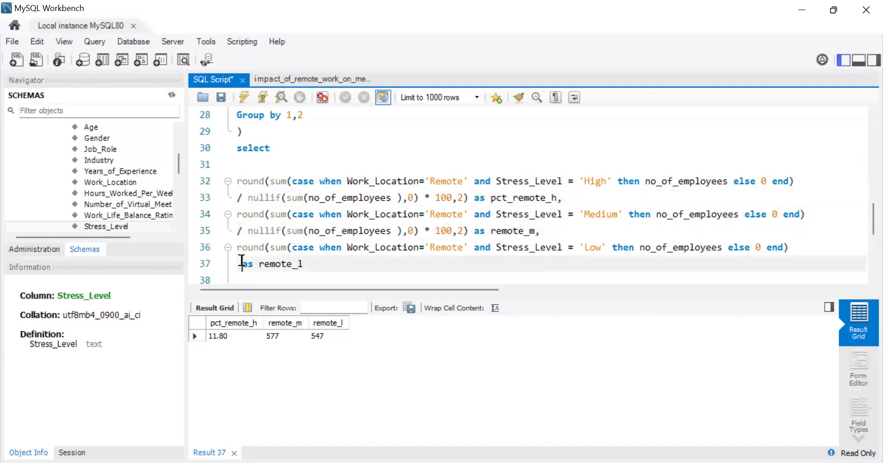
pyautogui.hotkey('ctrl', 'v')
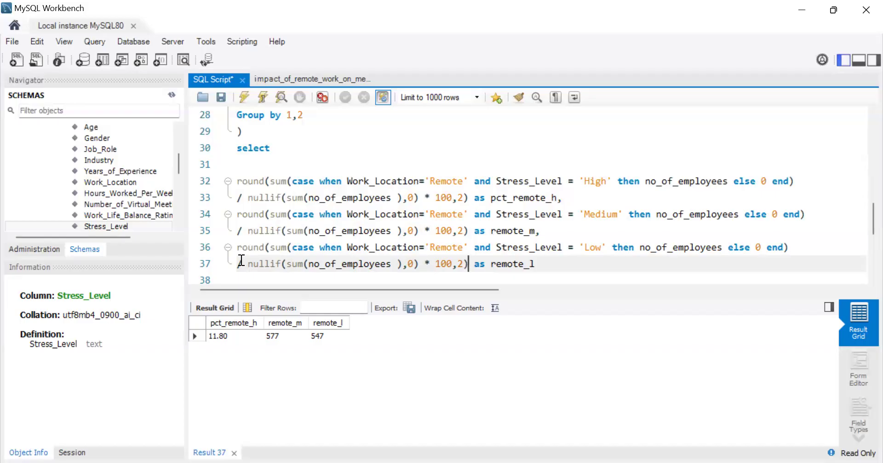
# Step: Rename the remote_m and remote_l aliases to pct_remote_m and pct_remote_l, rerun the query and save the script
pyautogui.click(491, 231)
pyautogui.write('pct')
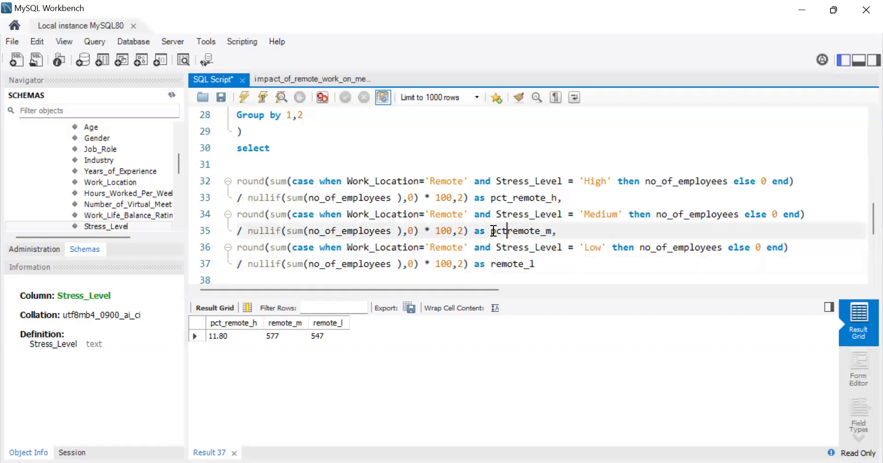
pyautogui.write('_')
pyautogui.click(552, 198)
pyautogui.press('BackSpace')
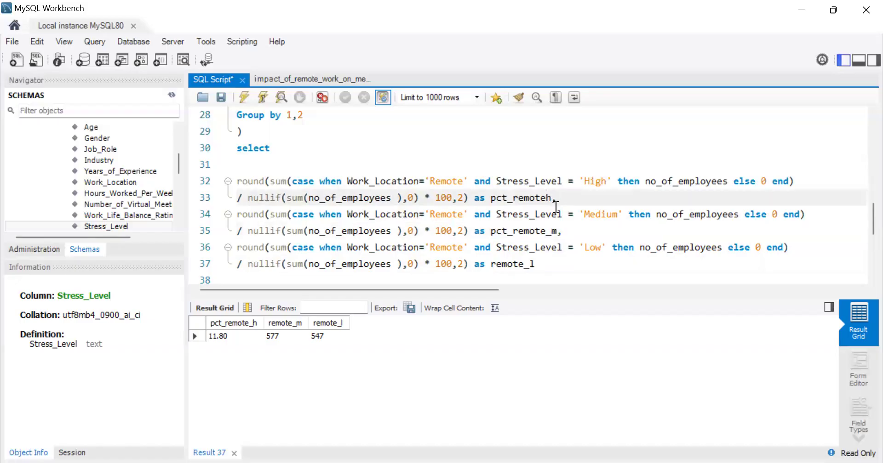
pyautogui.write('_')
pyautogui.click(490, 265)
pyautogui.write('pct')
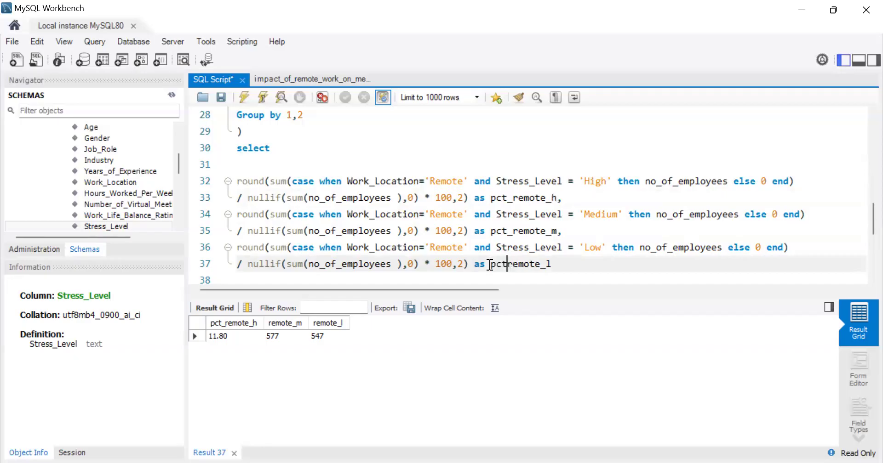
pyautogui.write('_')
pyautogui.click(245, 100)
pyautogui.click(218, 99)
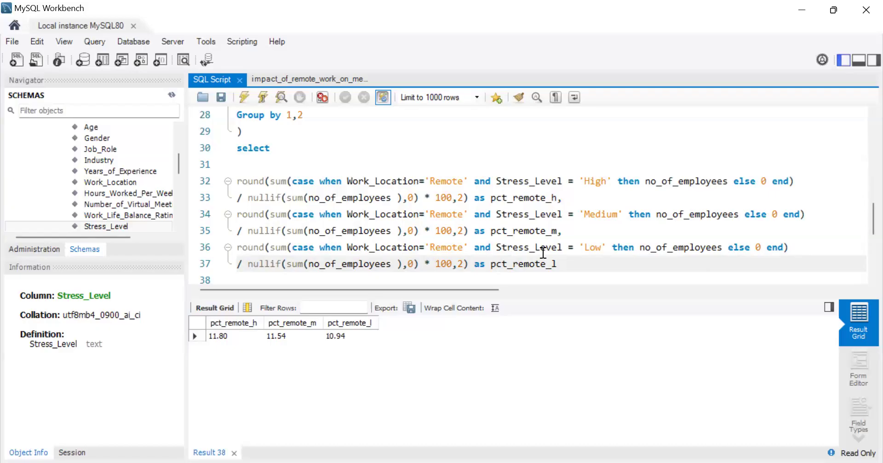
# Step: Add a comma after pct_remote_l and duplicate the three Remote percentage expressions below it, separated by a blank line
pyautogui.click(566, 264)
pyautogui.moveTo(565, 264); pyautogui.dragTo(229, 186)
pyautogui.hotkey('ctrl', 'c')
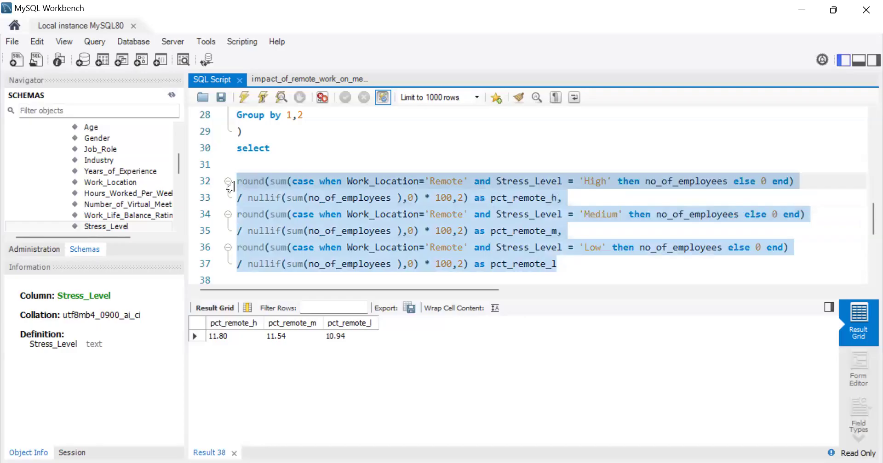
pyautogui.click(555, 263)
pyautogui.write(',')
pyautogui.press('Return')
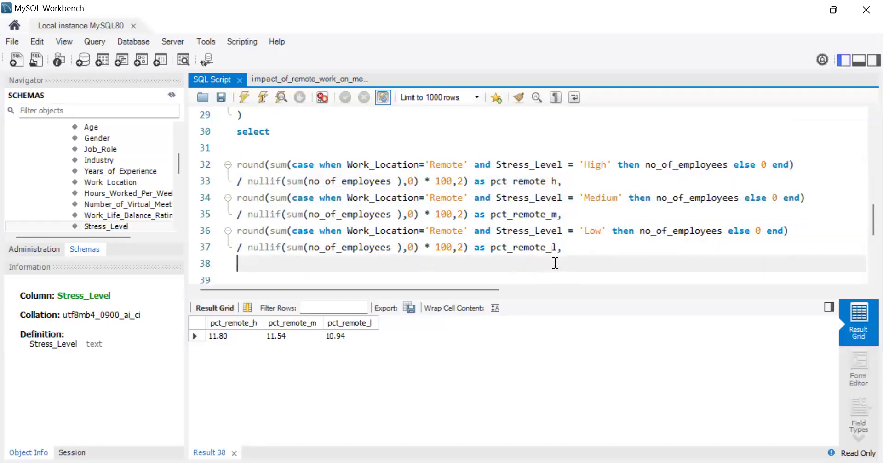
pyautogui.press('Return')
pyautogui.hotkey('ctrl', 'v')
pyautogui.scroll(-1, 555, 264)
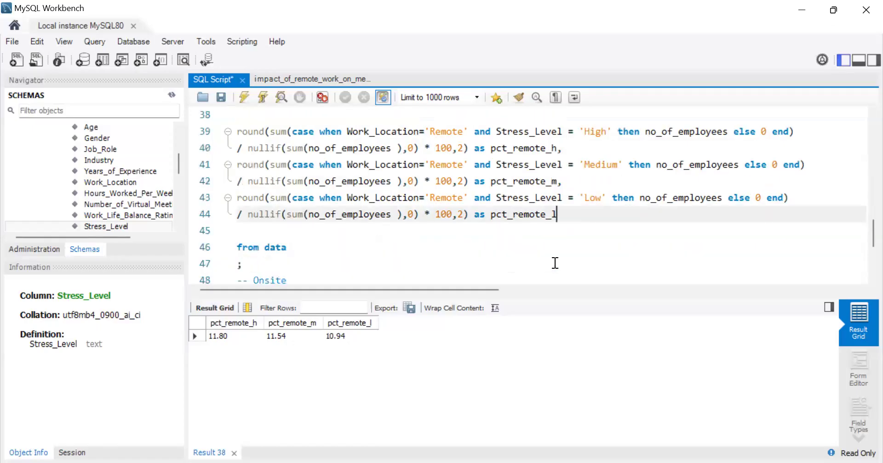
# Step: Copy "Onsite" from the comment below the query and put it in place of 'Remote' in the duplicated 'High' expression
pyautogui.click(292, 280)
pyautogui.moveTo(292, 279); pyautogui.dragTo(254, 280)
pyautogui.hotkey('ctrl', 'c')
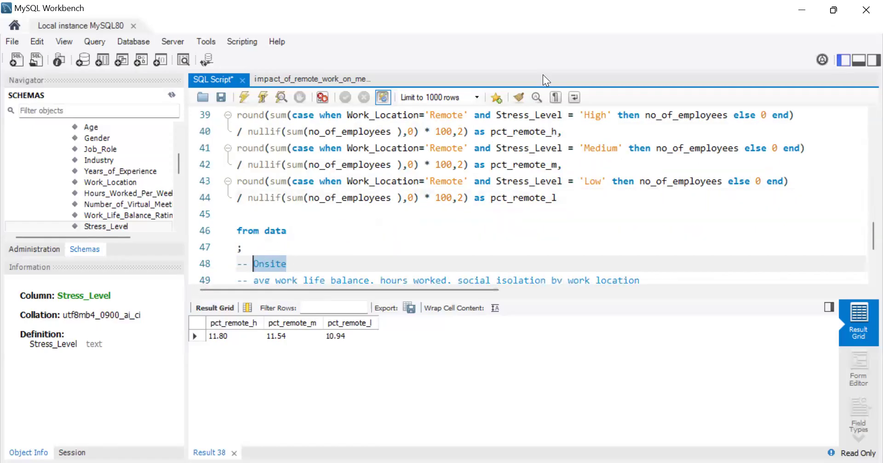
pyautogui.click(464, 115)
pyautogui.press('BackSpace')
pyautogui.press('BackSpace')
pyautogui.press('BackSpace')
pyautogui.press('BackSpace')
pyautogui.press('BackSpace')
pyautogui.press('BackSpace')
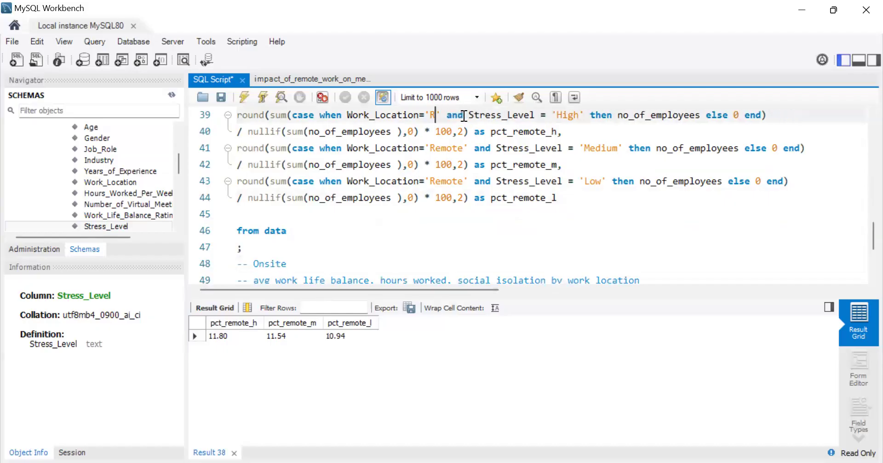
pyautogui.hotkey('ctrl', 'v')
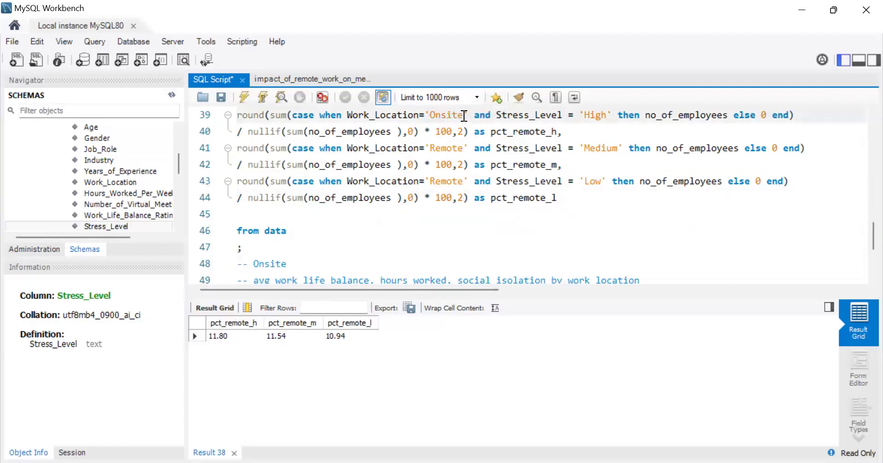
# Step: Replace 'Remote' with 'Onsite' in the duplicated 'Medium' and 'Low' stress expressions
pyautogui.click(463, 147)
pyautogui.press('BackSpace')
pyautogui.press('BackSpace')
pyautogui.press('BackSpace')
pyautogui.press('BackSpace')
pyautogui.press('BackSpace')
pyautogui.press('BackSpace')
pyautogui.hotkey('ctrl', 'v')
pyautogui.click(465, 182)
pyautogui.press('BackSpace')
pyautogui.press('BackSpace')
pyautogui.press('BackSpace')
pyautogui.press('BackSpace')
pyautogui.press('BackSpace')
pyautogui.press('BackSpace')
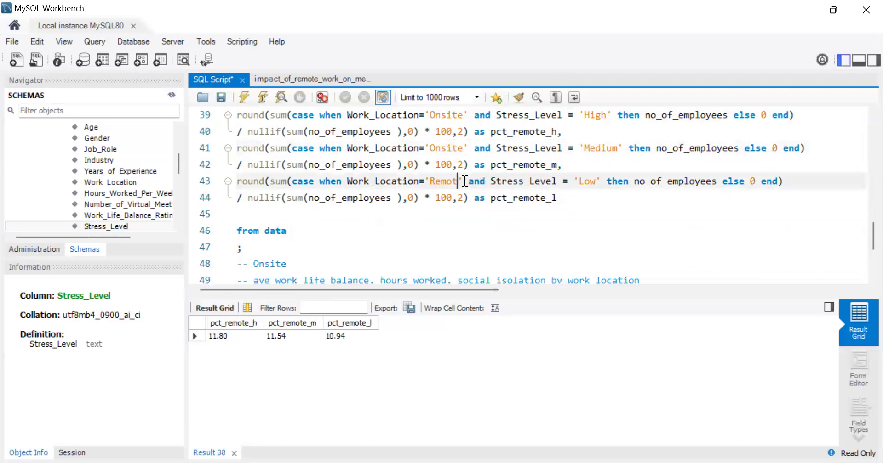
pyautogui.hotkey('ctrl', 'v')
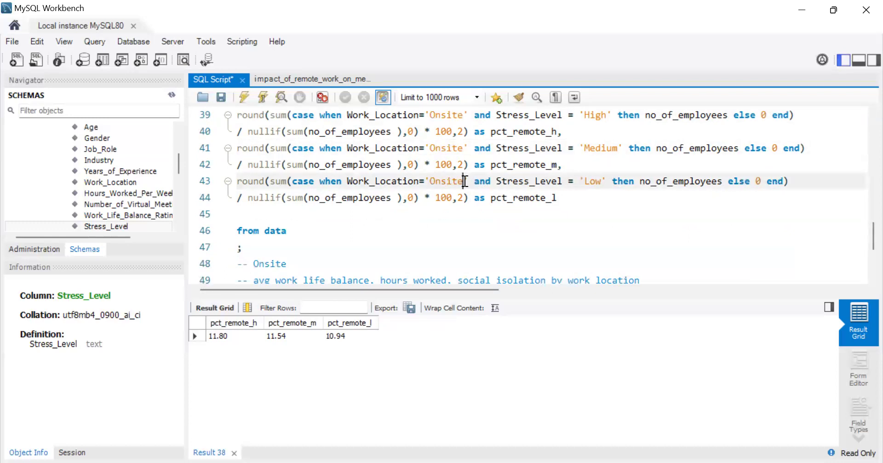
# Step: Check the duplicated expressions against the Remote ones and run the query with the Onsite percentages included
pyautogui.scroll(2, 386, 219)
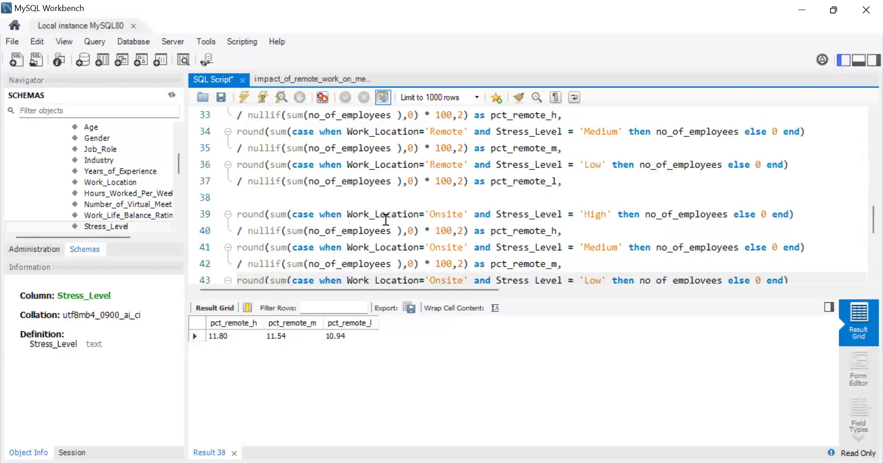
pyautogui.scroll(-3, 385, 220)
pyautogui.scroll(2, 385, 220)
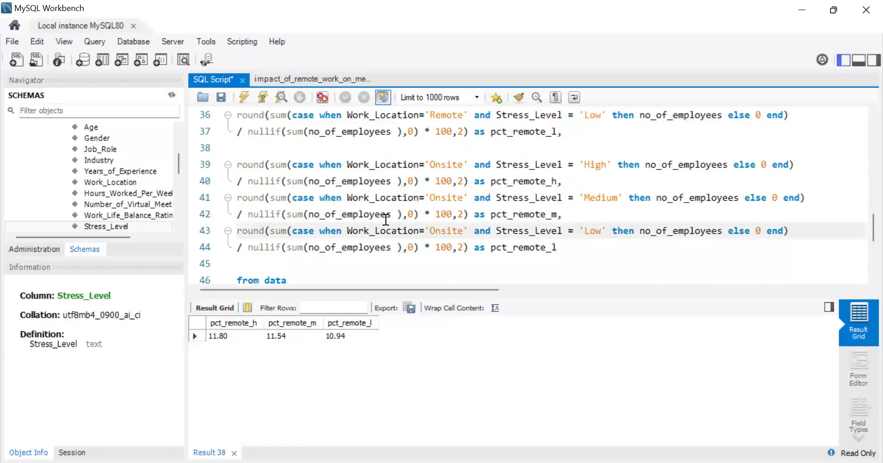
pyautogui.click(244, 97)
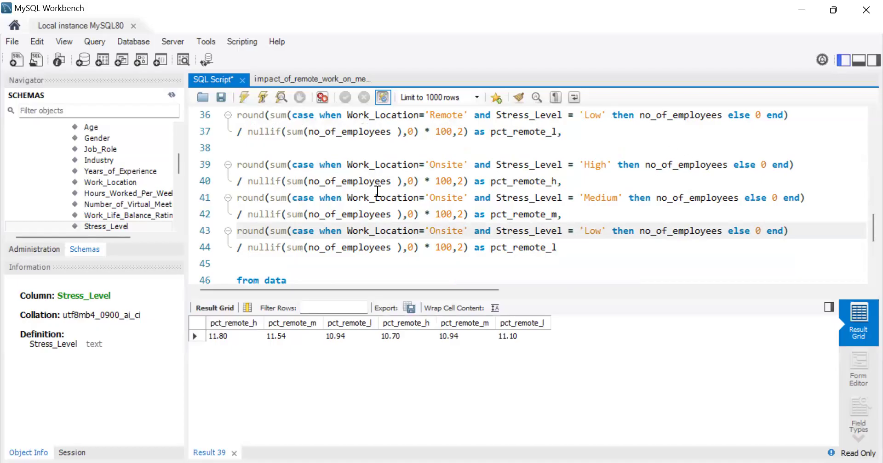
# Step: Rename the aliases of the Onsite 'High' and 'Medium' expressions to pct_onsite_h and pct_onsite_m
pyautogui.click(541, 181)
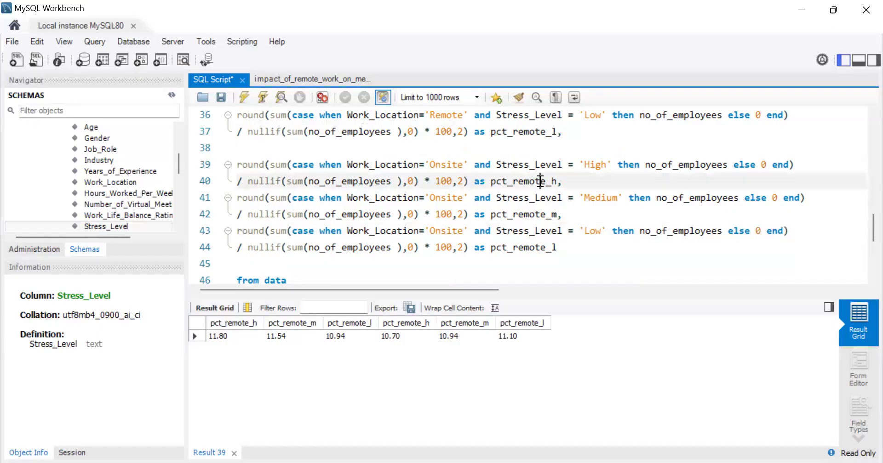
pyautogui.press('BackSpace')
pyautogui.press('BackSpace')
pyautogui.press('BackSpace')
pyautogui.press('BackSpace')
pyautogui.press('BackSpace')
pyautogui.press('BackSpace')
pyautogui.write('onsite')
pyautogui.click(544, 214)
pyautogui.press('BackSpace')
pyautogui.press('BackSpace')
pyautogui.press('BackSpace')
pyautogui.press('BackSpace')
pyautogui.press('BackSpace')
pyautogui.press('BackSpace')
pyautogui.write("on='Onsite")
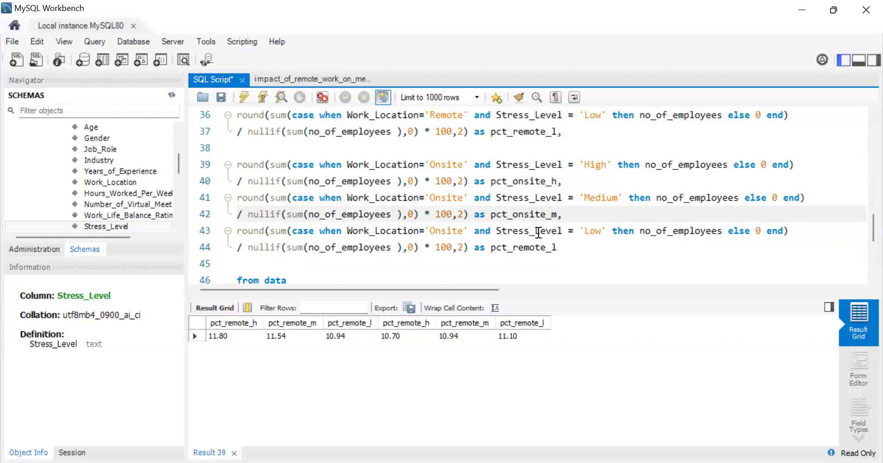
# Step: Rename the alias of the Onsite 'Low' expression to pct_onsite_l, rerun the query and save the script
pyautogui.click(546, 248)
pyautogui.press('BackSpace')
pyautogui.press('BackSpace')
pyautogui.press('BackSpace')
pyautogui.press('BackSpace')
pyautogui.press('BackSpace')
pyautogui.press('BackSpace')
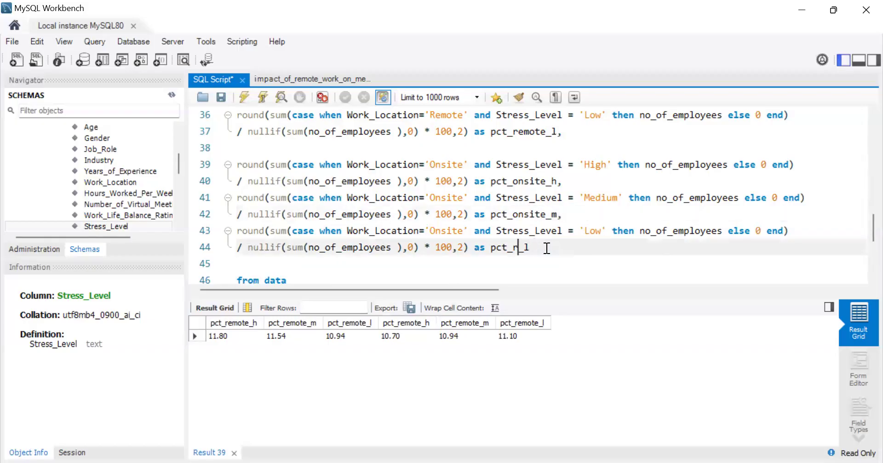
pyautogui.write('onsite')
pyautogui.click(245, 97)
pyautogui.click(223, 98)
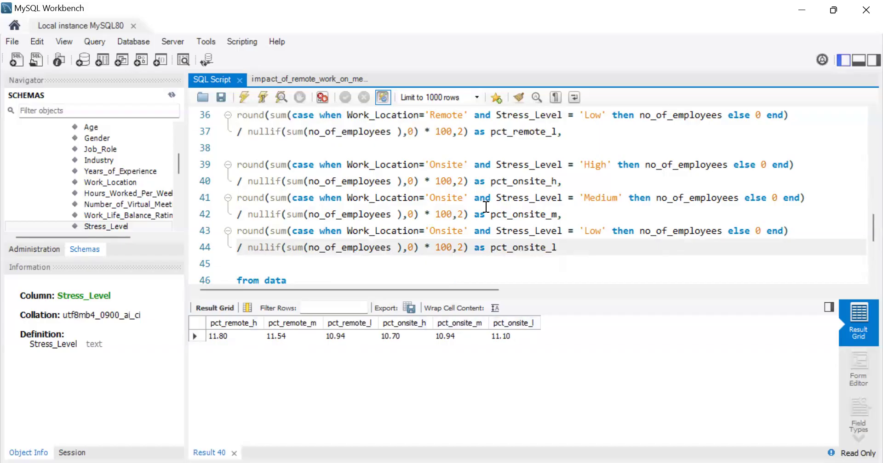
# Step: Review the full stress-level query, from the data subquery through the Remote and Onsite percentage expressions
pyautogui.scroll(3, 486, 207)
pyautogui.scroll(-2, 486, 207)
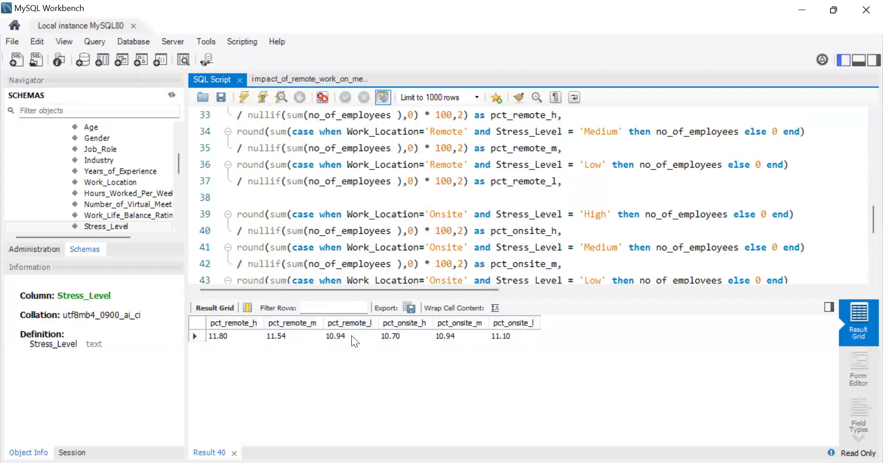
pyautogui.scroll(-4, 473, 222)
pyautogui.scroll(3, 473, 223)
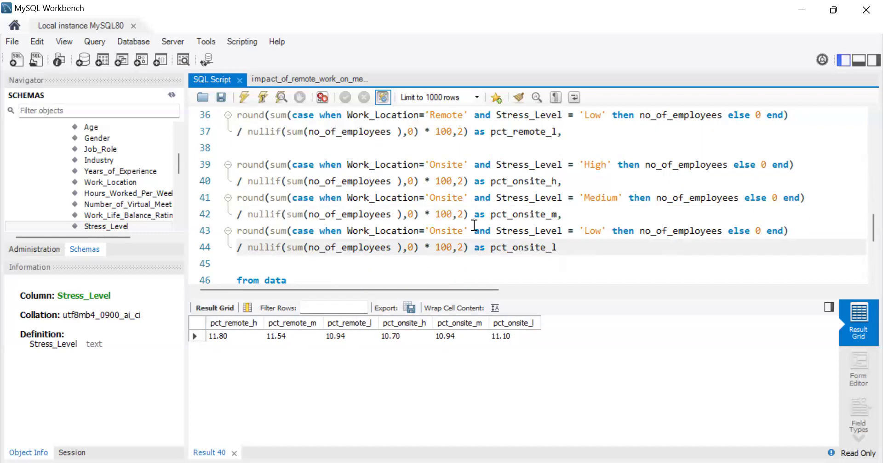
pyautogui.scroll(1, 474, 225)
pyautogui.scroll(4, 474, 225)
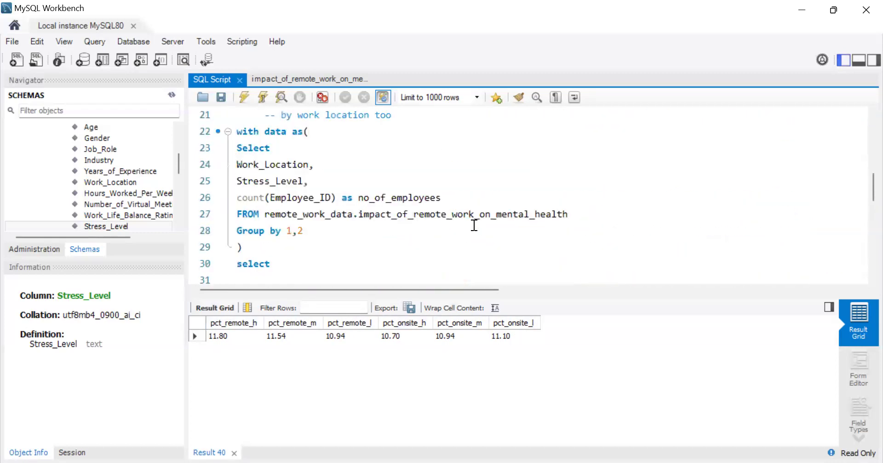
pyautogui.scroll(-6, 474, 225)
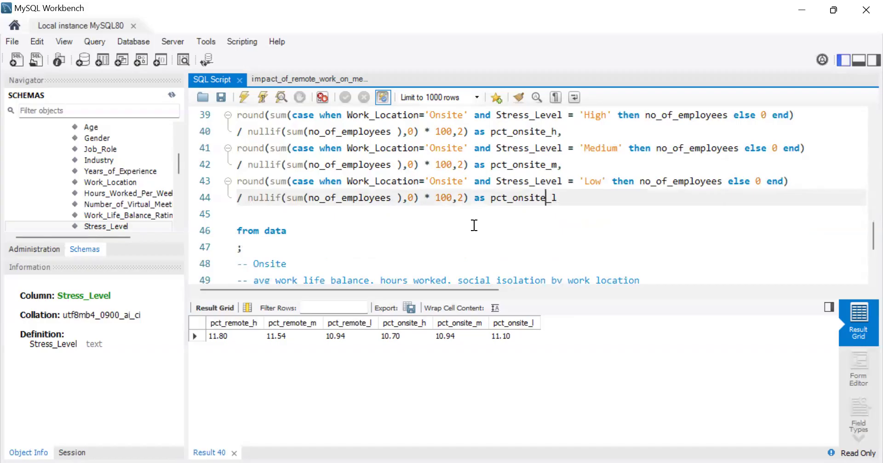
# Step: Export the result set as a CSV file named stress_levels in the Remote Work and Mental Health folder
pyautogui.click(409, 308)
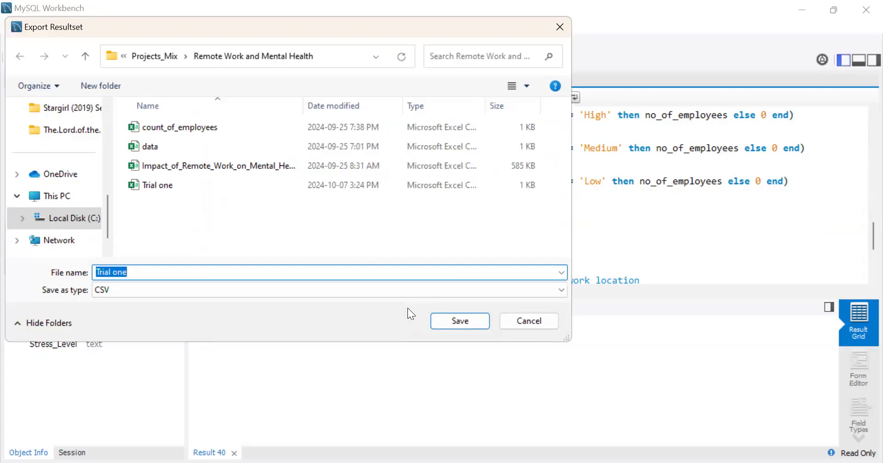
pyautogui.write('wor')
pyautogui.press('BackSpace')
pyautogui.press('BackSpace')
pyautogui.press('BackSpace')
pyautogui.write('stress_levels')
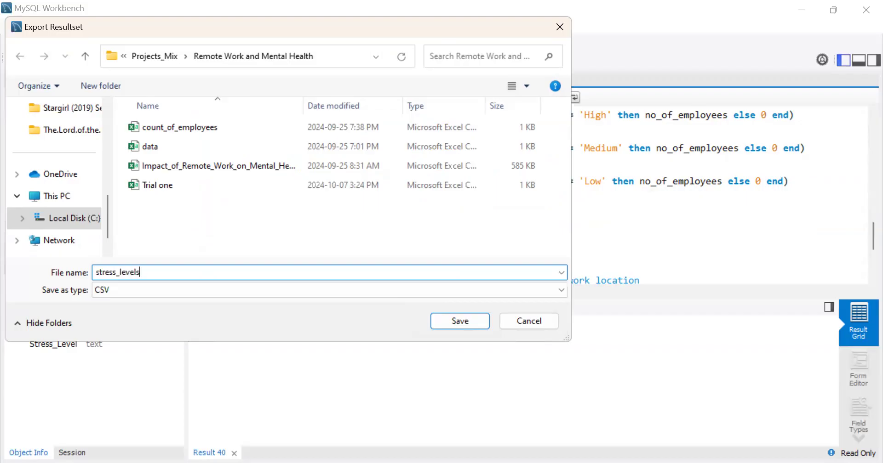
pyautogui.click(472, 323)
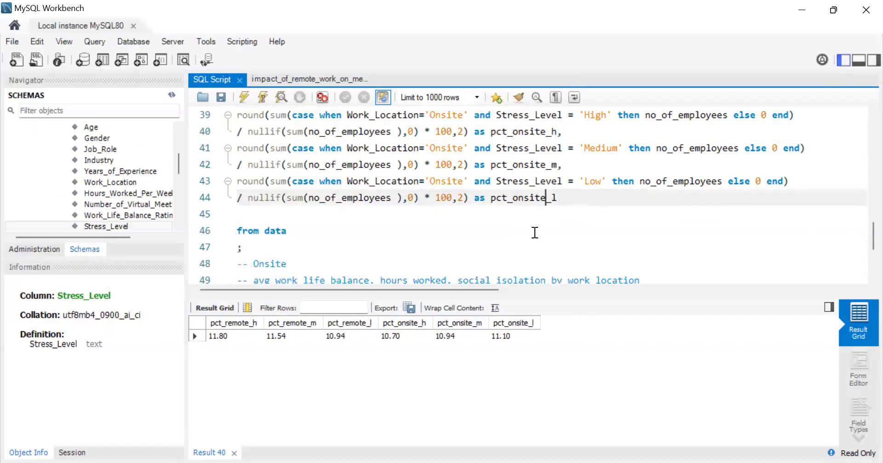
# Step: Copy the inner query from "Select" through "Group by 1,2" to below the "avg work life balance, hours worked, social isolation by work location" comment
pyautogui.scroll(-2, 534, 232)
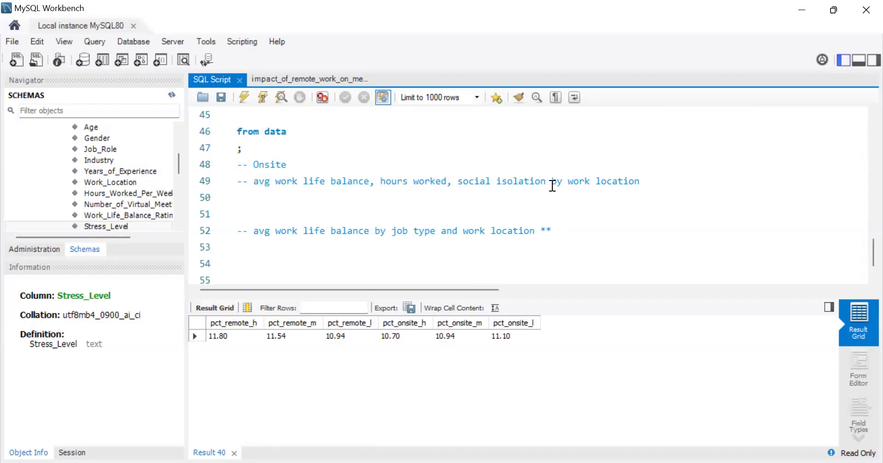
pyautogui.scroll(9, 552, 186)
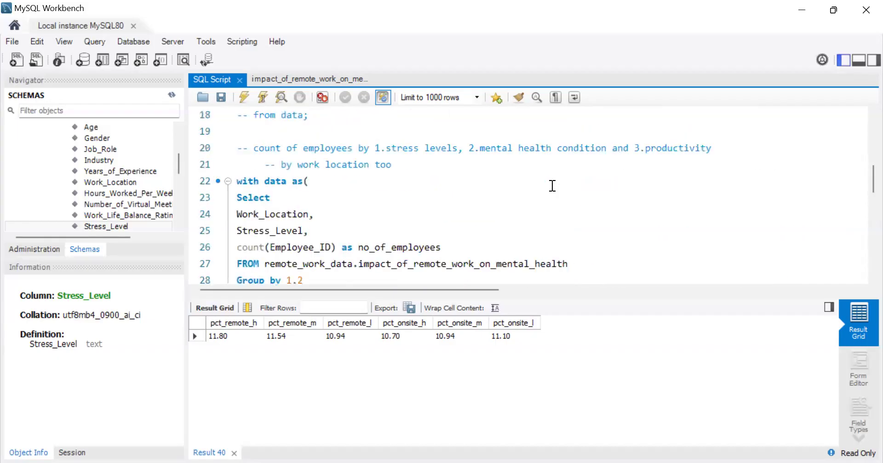
pyautogui.scroll(-1, 552, 186)
pyautogui.click(316, 231)
pyautogui.moveTo(271, 208); pyautogui.dragTo(228, 159)
pyautogui.hotkey('ctrl', 'c')
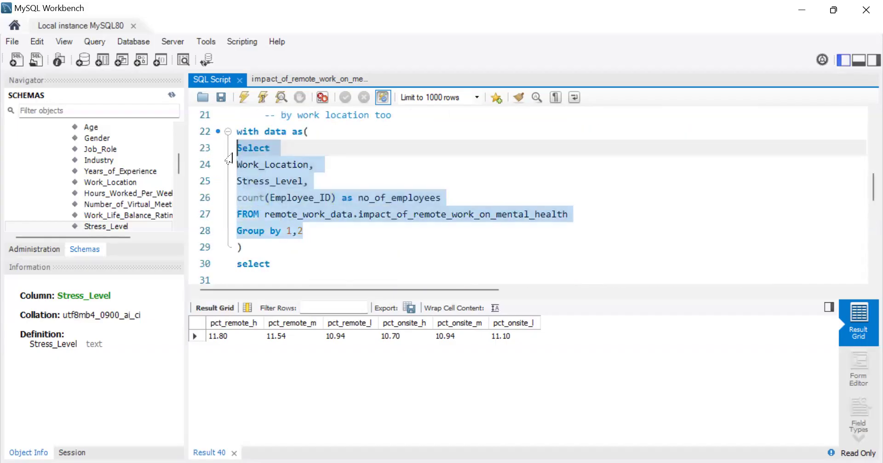
pyautogui.scroll(-9, 397, 183)
pyautogui.scroll(1, 351, 172)
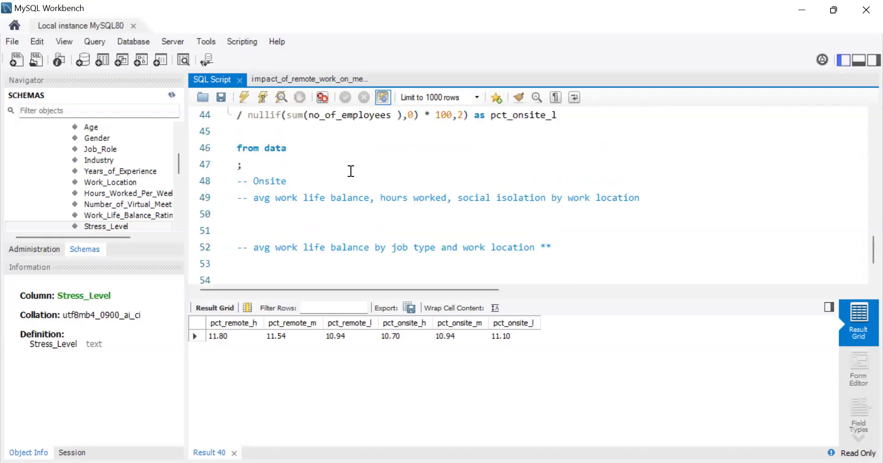
pyautogui.click(278, 225)
pyautogui.press('Up')
pyautogui.hotkey('ctrl', 'v')
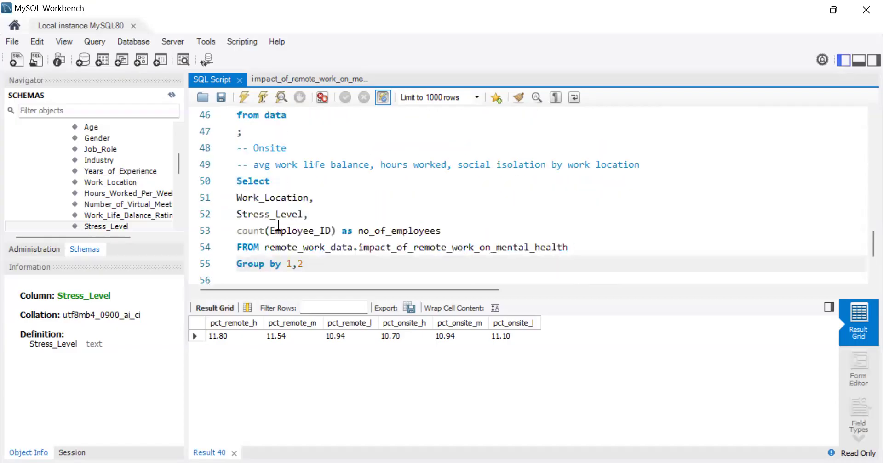
pyautogui.scroll(-1, 277, 224)
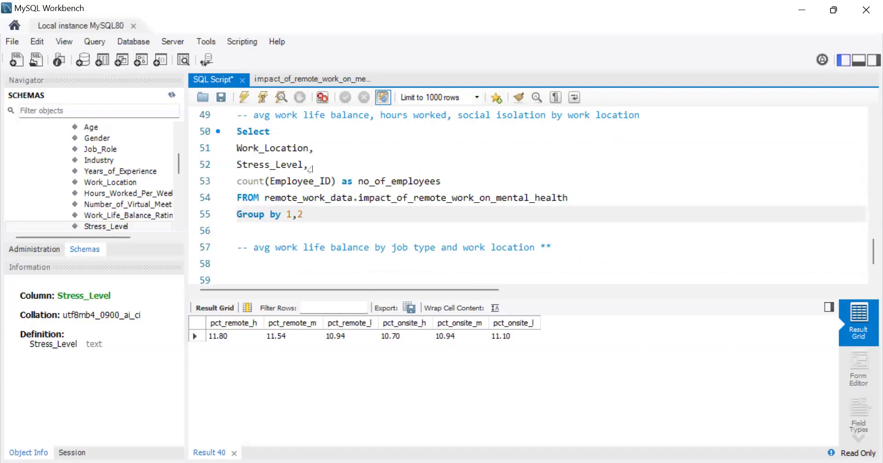
# Step: Replace the Stress_Level column in the copied query with Hours_Worked_Per_Week and start a new line after its comma
pyautogui.moveTo(310, 169); pyautogui.dragTo(229, 171)
pyautogui.press('BackSpace')
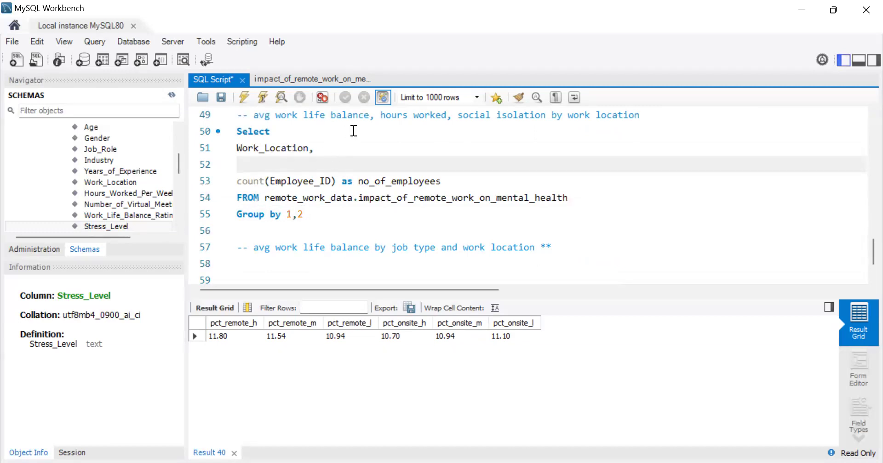
pyautogui.doubleClick(149, 193)
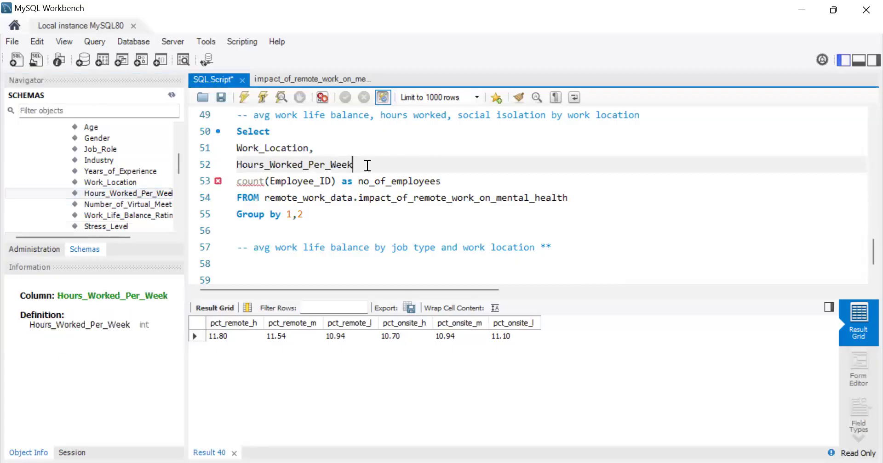
pyautogui.write(',')
pyautogui.press('Return')
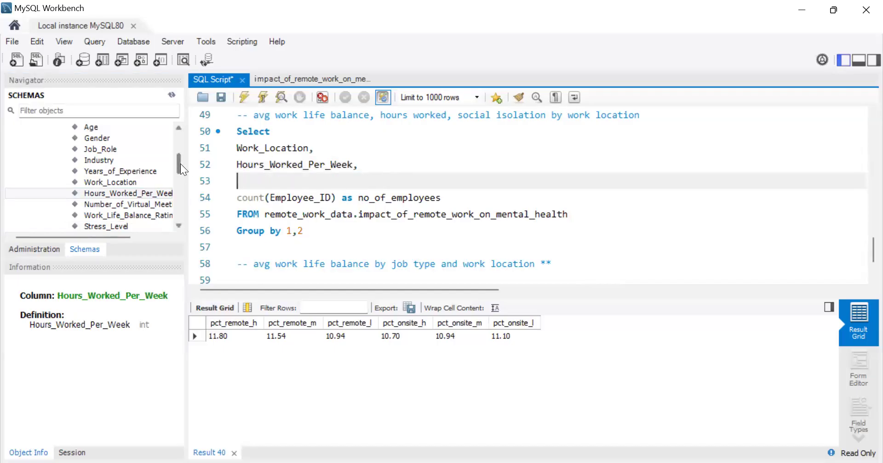
# Step: Add the Work_Life_Balance_Rating and Social_Isolation_Rating columns, each followed by a comma, below Hours_Worked_Per_Week in the query
pyautogui.moveTo(180, 163); pyautogui.dragTo(376, 181)
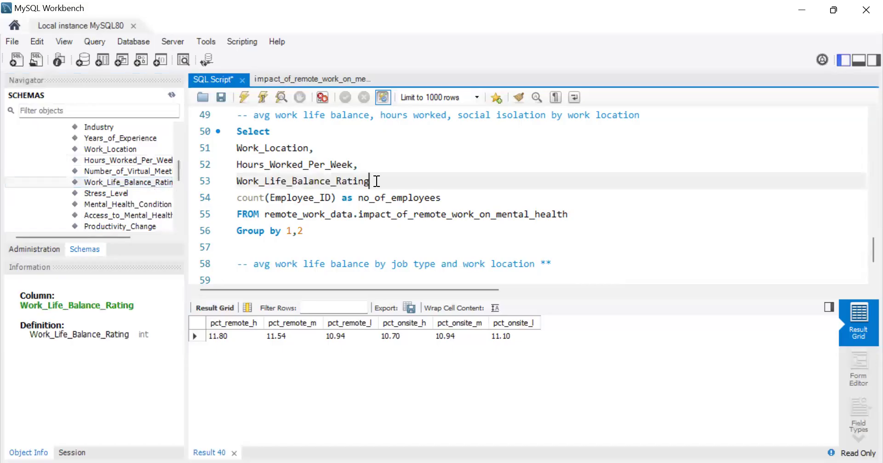
pyautogui.write(',')
pyautogui.press('Return')
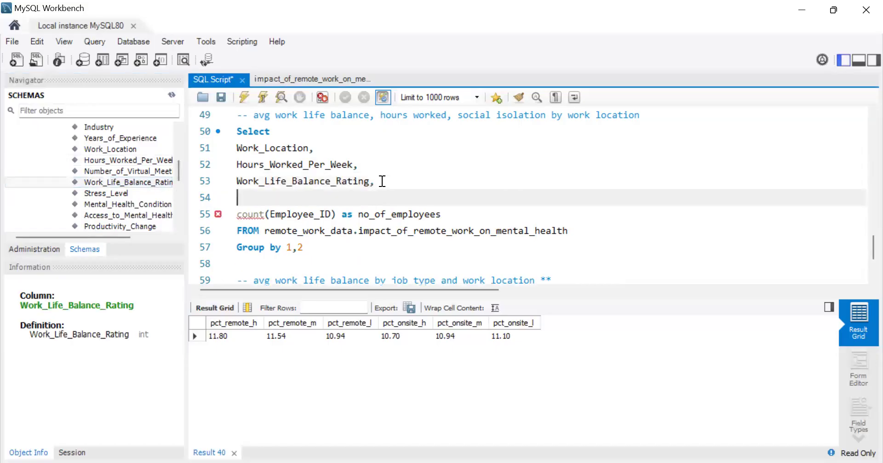
pyautogui.moveTo(179, 175); pyautogui.dragTo(181, 189)
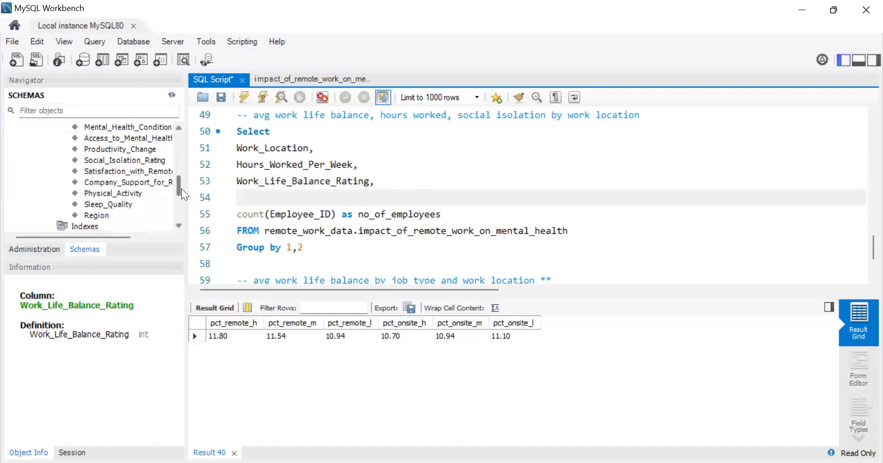
pyautogui.doubleClick(136, 159)
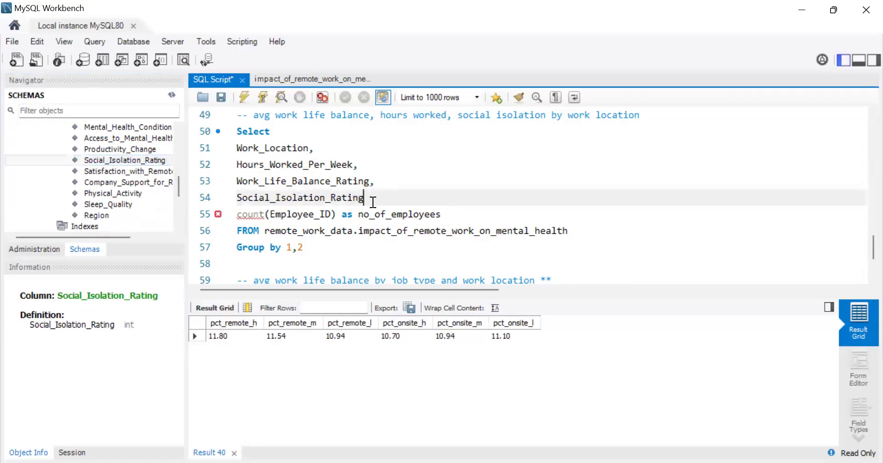
pyautogui.write(',')
# Step: Wrap Hours_Worked_Per_Week in the avg() function and start its alias with "avg_"
pyautogui.click(238, 164)
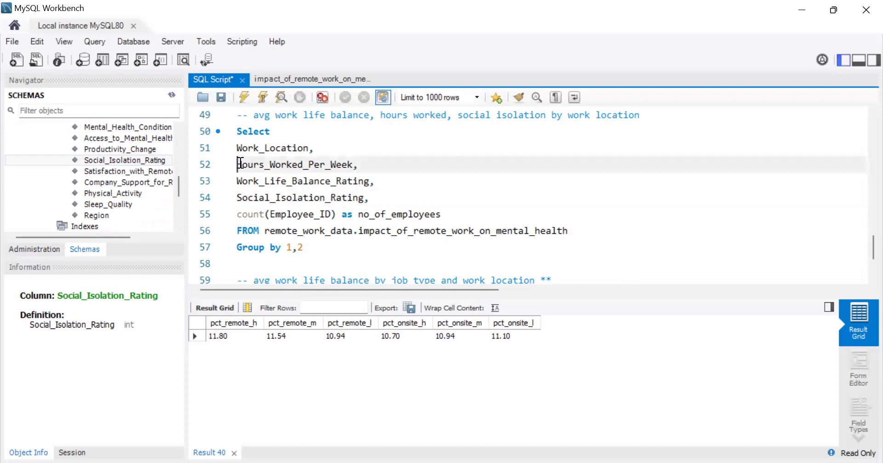
pyautogui.write('avg')
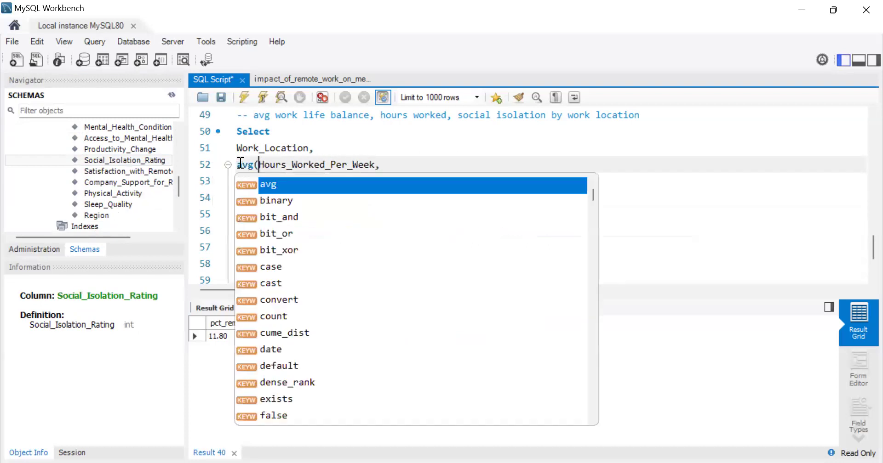
pyautogui.write('(')
pyautogui.press('Right')
pyautogui.press('Right')
pyautogui.press('Right')
pyautogui.press('Right')
pyautogui.press('Right')
pyautogui.press('Right')
pyautogui.press('Right')
pyautogui.press('Right')
pyautogui.press('Right')
pyautogui.press('Right')
pyautogui.press('Right')
pyautogui.press('Right')
pyautogui.press('Right')
pyautogui.press('Right')
pyautogui.press('Right')
pyautogui.press('Right')
pyautogui.press('Right')
pyautogui.press('Right')
pyautogui.press('Right')
pyautogui.press('Right')
pyautogui.press('Right')
pyautogui.write(') ')
pyautogui.write('avg')
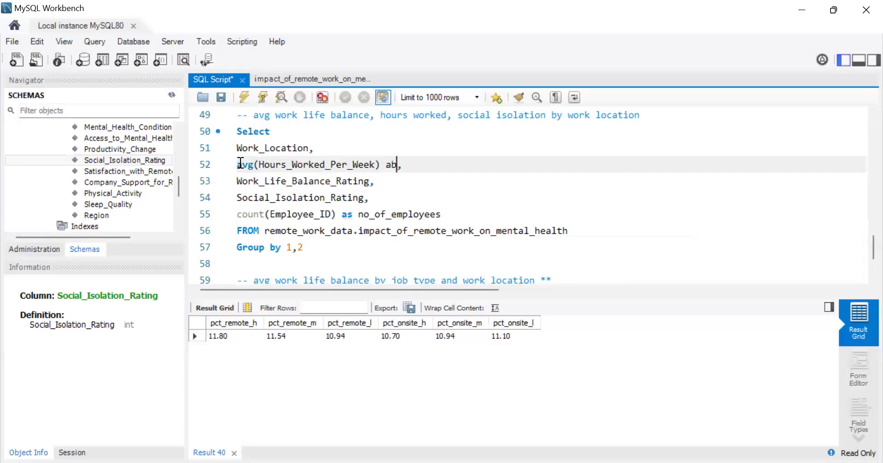
pyautogui.write('_')
# Step: Wrap Work_Life_Balance_Rating in the avg() function and start its alias with "avg_"
pyautogui.click(239, 182)
pyautogui.write('avg')
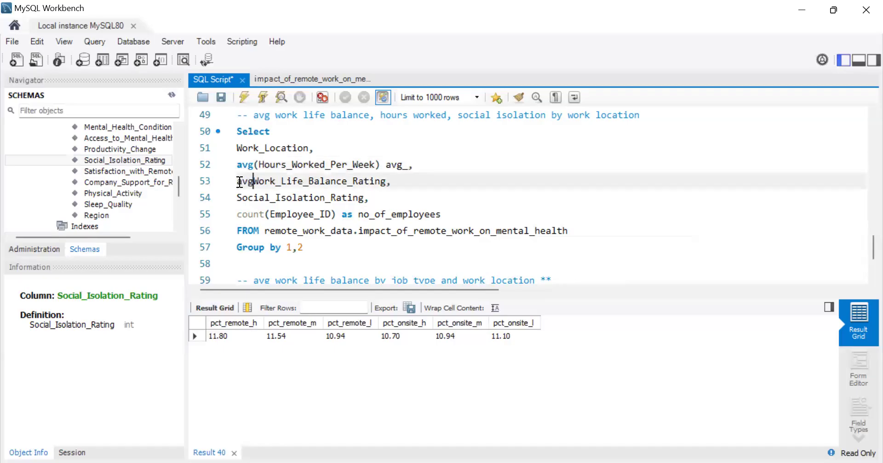
pyautogui.write('(')
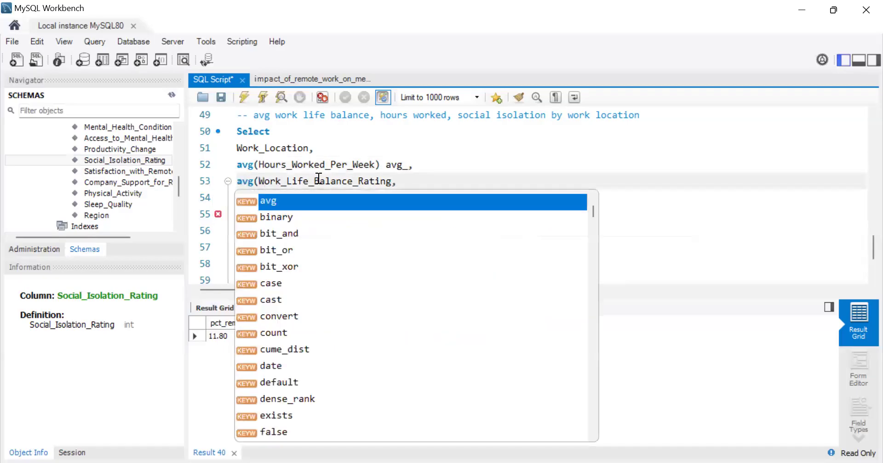
pyautogui.click(391, 181)
pyautogui.write(') av')
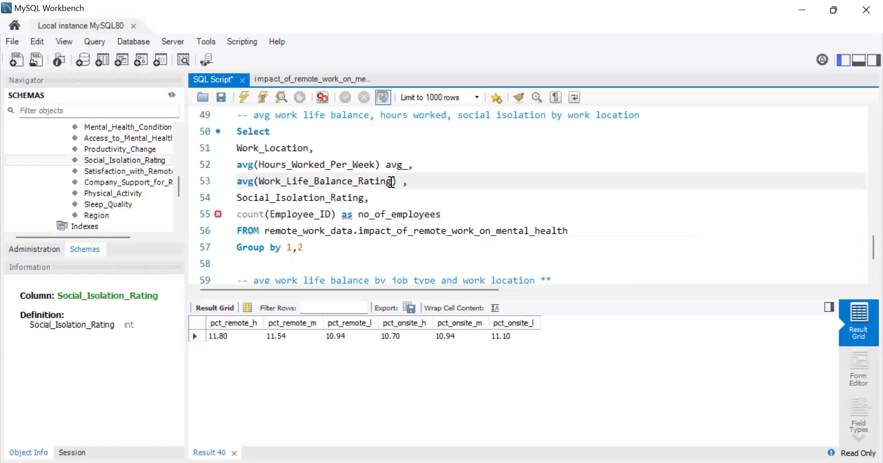
pyautogui.write('g_')
# Step: Wrap Social_Isolation_Rating in the avg() function and start its alias with "avg_"
pyautogui.click(236, 198)
pyautogui.write('avg')
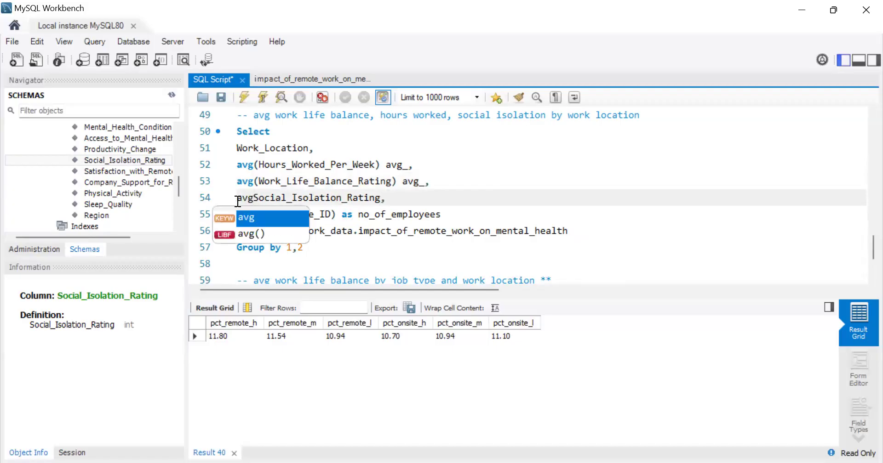
pyautogui.write('(')
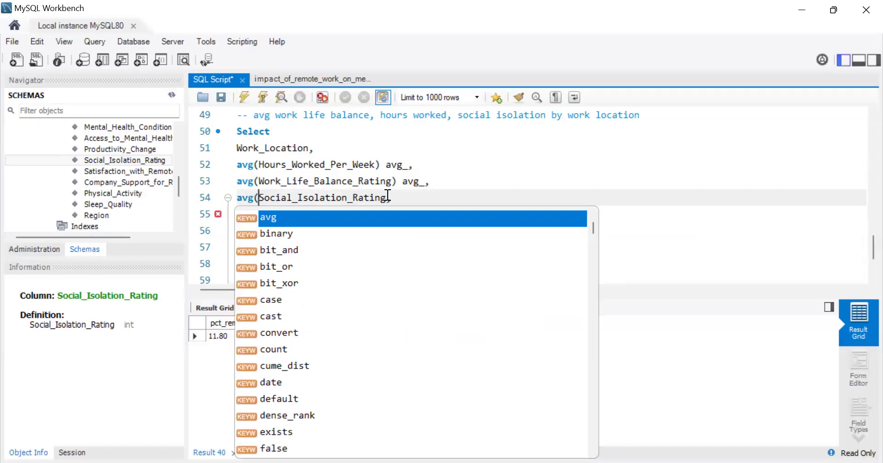
pyautogui.click(388, 197)
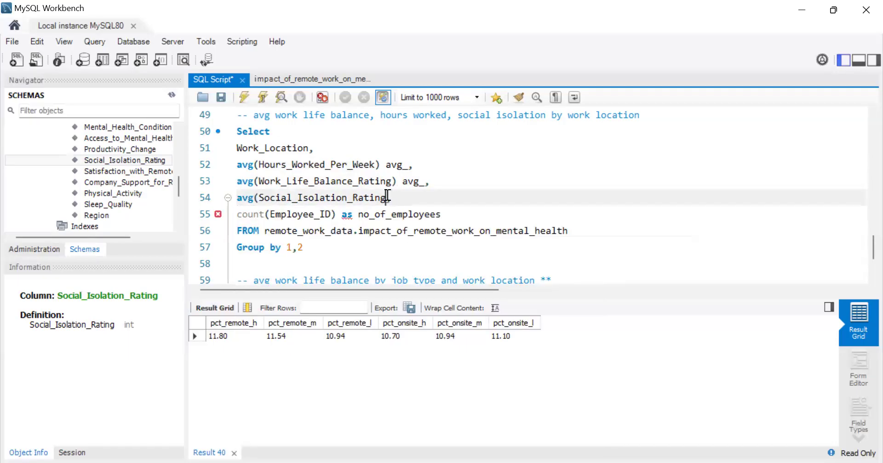
pyautogui.write(') avg_,')
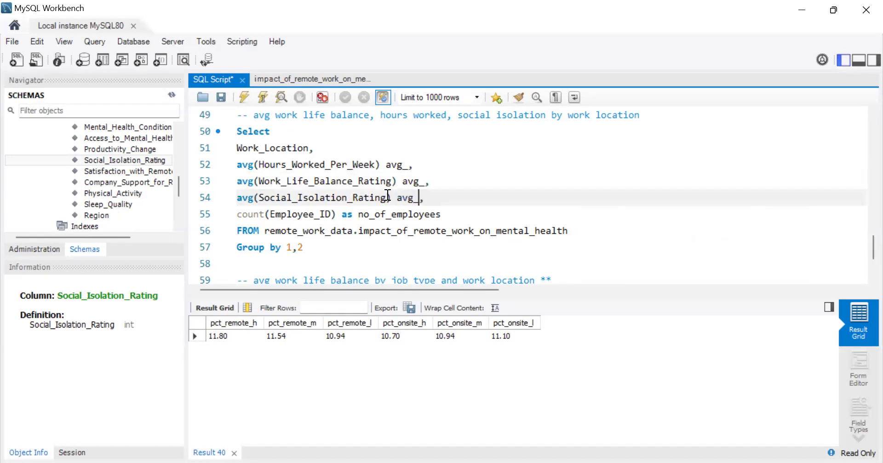
pyautogui.moveTo(386, 199)
pyautogui.mouseDown()
pyautogui.moveTo(260, 198)
pyautogui.moveTo(387, 198)
pyautogui.mouseUp()
pyautogui.click(260, 196)
pyautogui.write('Select Work_Location, Stress_Level, count(Employee_ID) as no_of_employees FROM remote_work_data.impact_of_remote_work_on_mental_health Group by 1,2')
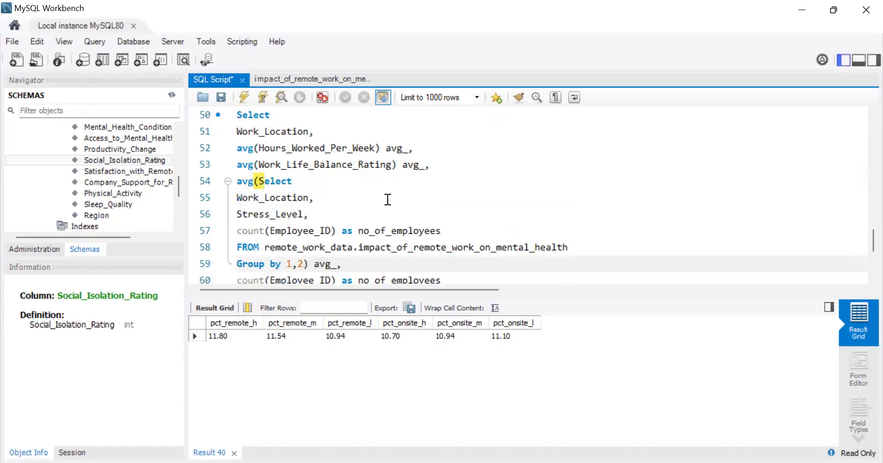
pyautogui.hotkey('ctrl', 'z')
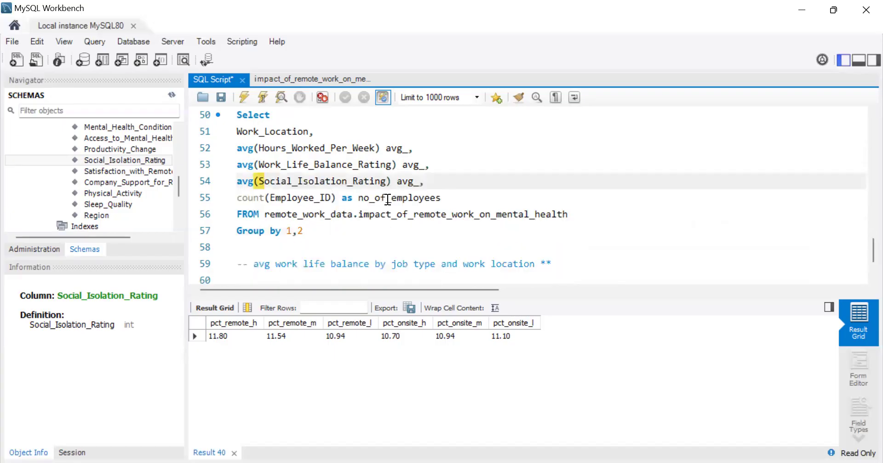
# Step: Copy the column name Social_Isolation_Rating into its alias to make it avg_Social_Isolation_Rating
pyautogui.moveTo(388, 199); pyautogui.dragTo(260, 180)
pyautogui.hotkey('ctrl', 'c')
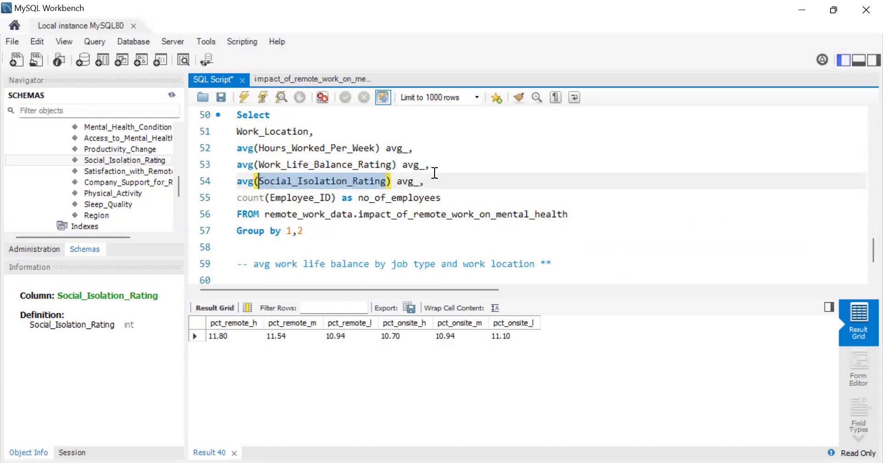
pyautogui.click(418, 181)
pyautogui.hotkey('ctrl', 'v')
# Step: Complete the other two aliases as avg_Work_Life_Balance_Rating and avg_Hours_Worked_Per_Week by copying their column names
pyautogui.moveTo(392, 164); pyautogui.dragTo(260, 164)
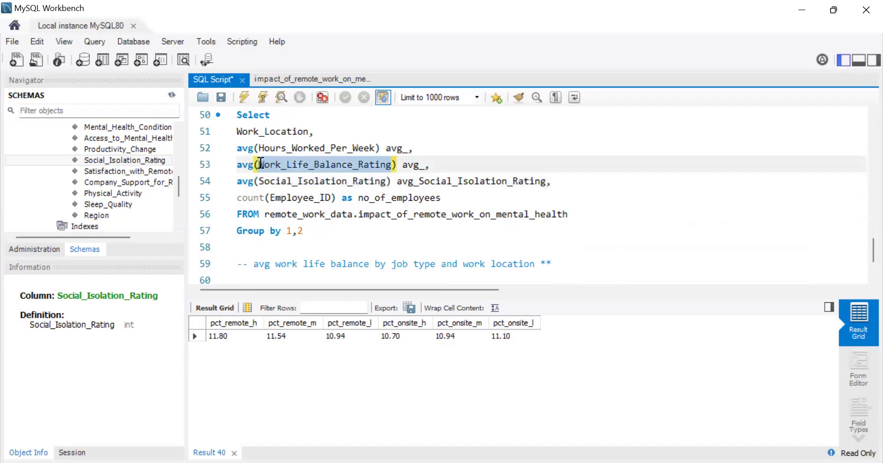
pyautogui.hotkey('ctrl', 'c')
pyautogui.click(423, 165)
pyautogui.hotkey('ctrl', 'v')
pyautogui.moveTo(375, 148); pyautogui.dragTo(259, 149)
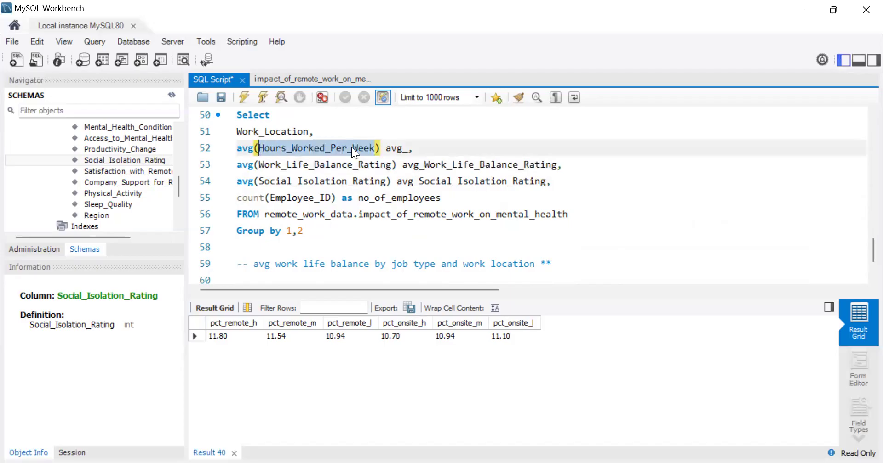
pyautogui.click(411, 149)
pyautogui.hotkey('ctrl', 'v')
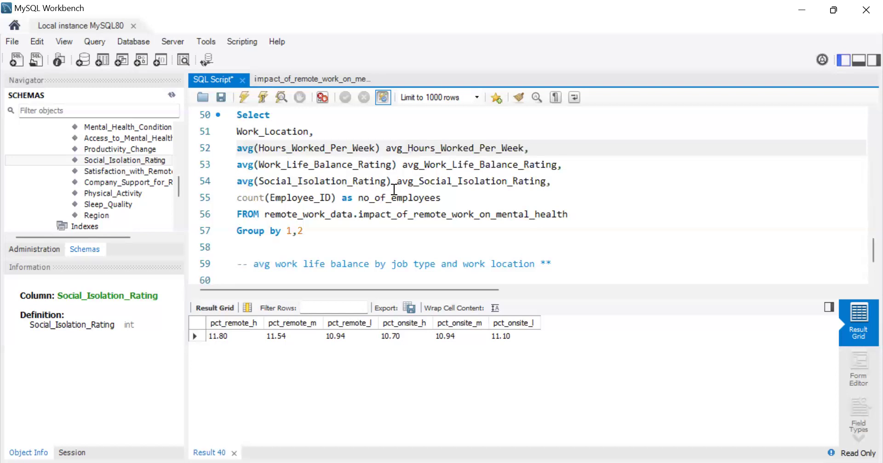
# Step: Reduce the grouping of the averages query to "Group by 1" and save the script
pyautogui.click(304, 230)
pyautogui.press('BackSpace')
pyautogui.press('BackSpace')
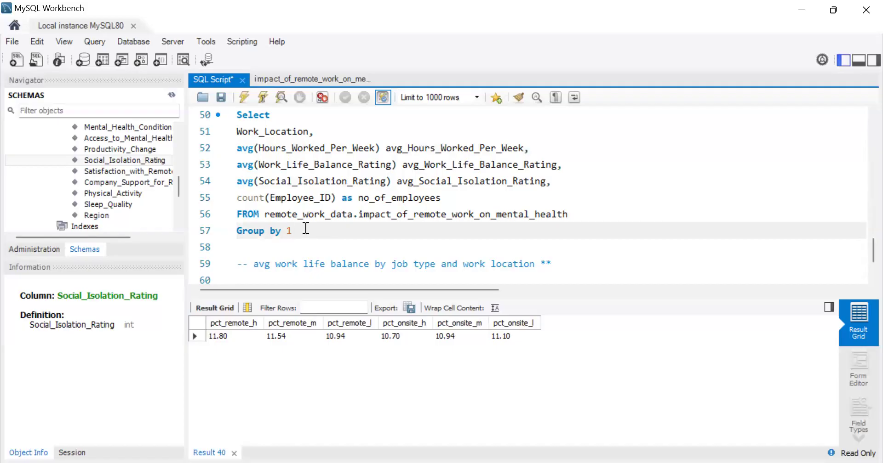
pyautogui.click(223, 98)
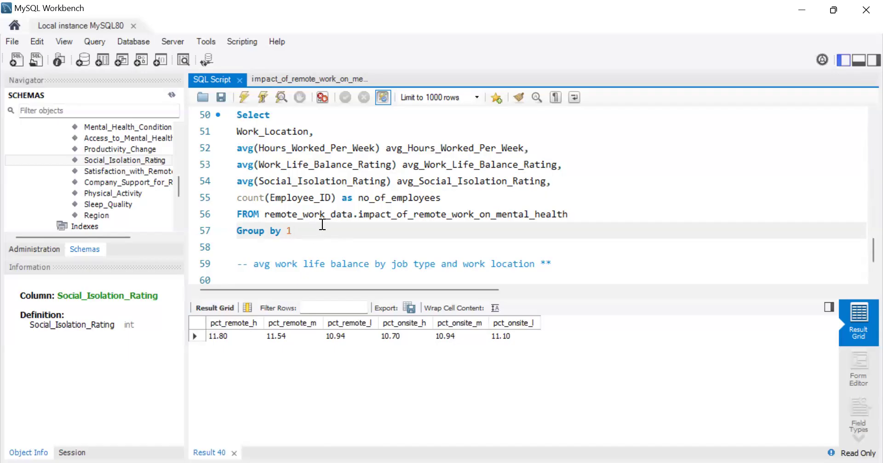
# Step: Run the stress-level percentage query above the averages query and comment out all of its lines
pyautogui.scroll(1, 322, 225)
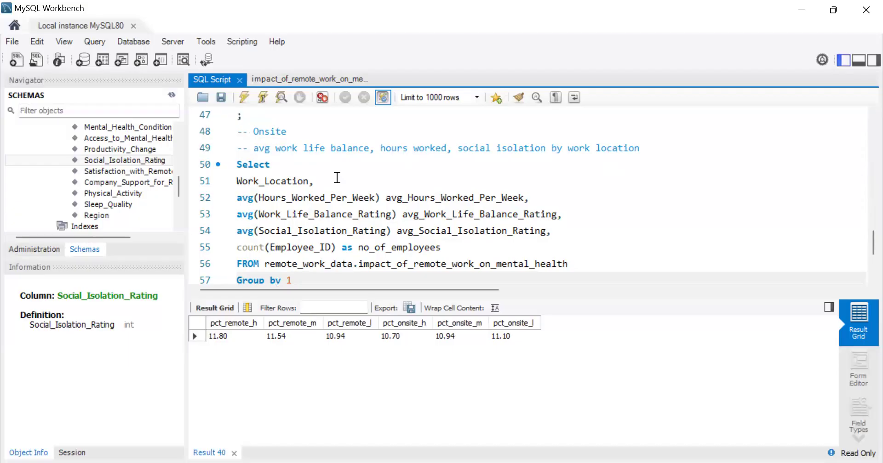
pyautogui.scroll(2, 337, 178)
pyautogui.moveTo(255, 215); pyautogui.dragTo(230, 148)
pyautogui.click(250, 101)
pyautogui.scroll(-11, 306, 163)
pyautogui.scroll(6, 306, 163)
pyautogui.scroll(2, 304, 173)
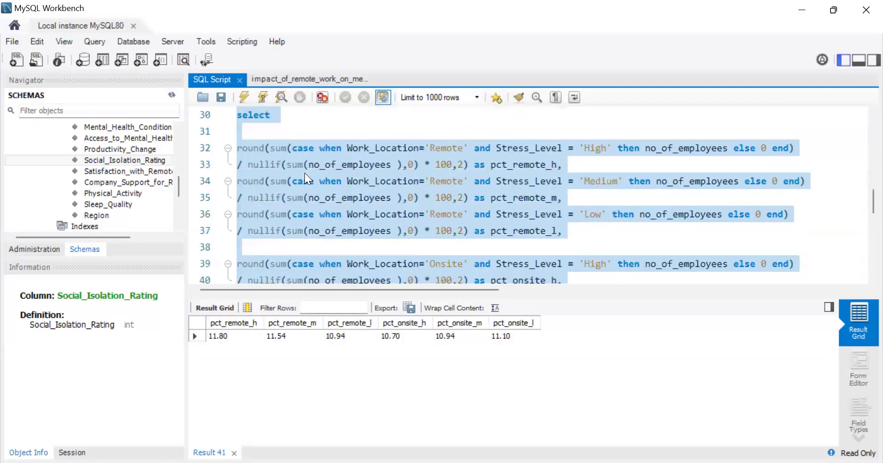
pyautogui.hotkey('ctrl', '/')
# Step: Run the query for average hours, work-life balance and social isolation by work location
pyautogui.scroll(-5, 412, 200)
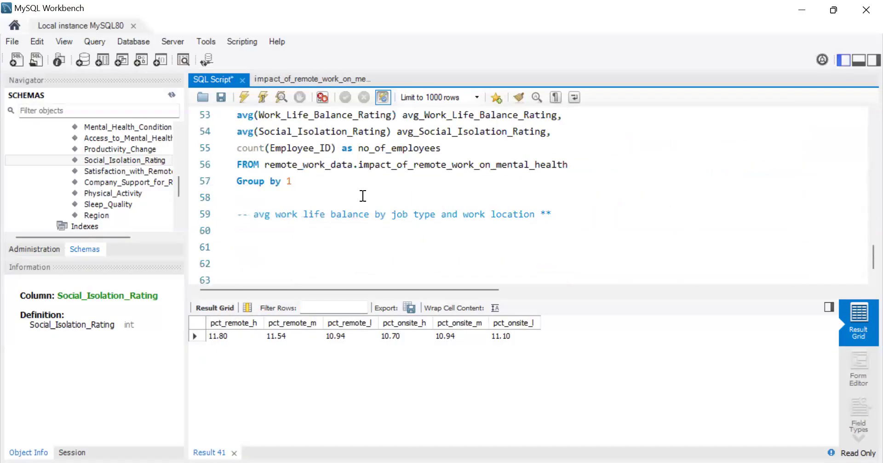
pyautogui.scroll(1, 363, 196)
pyautogui.click(243, 96)
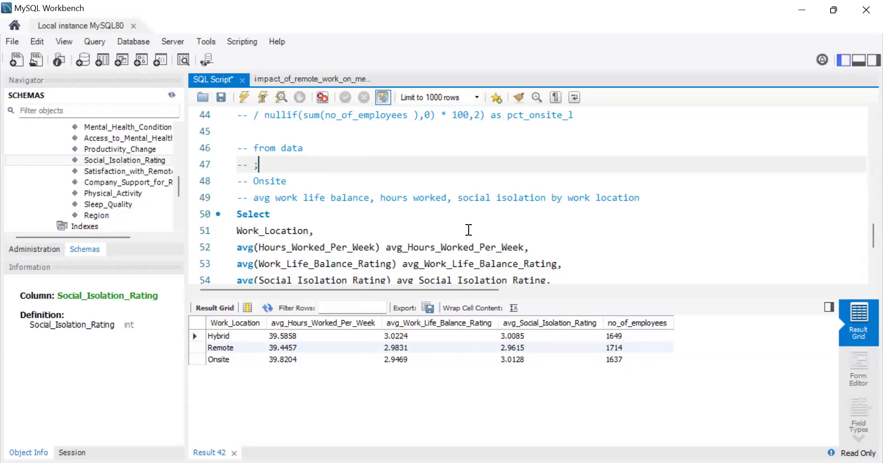
# Step: Review the commented-out stress-level query and the averages query alongside the results by work location
pyautogui.scroll(3, 468, 230)
pyautogui.scroll(-6, 468, 230)
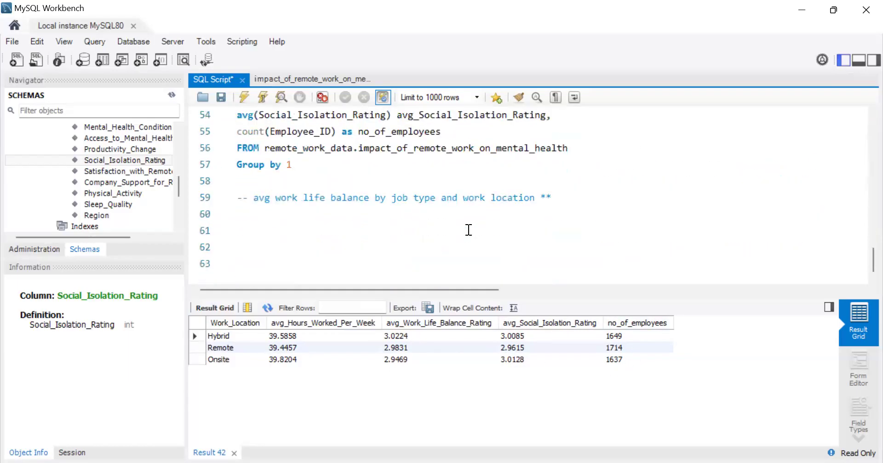
pyautogui.scroll(1, 468, 230)
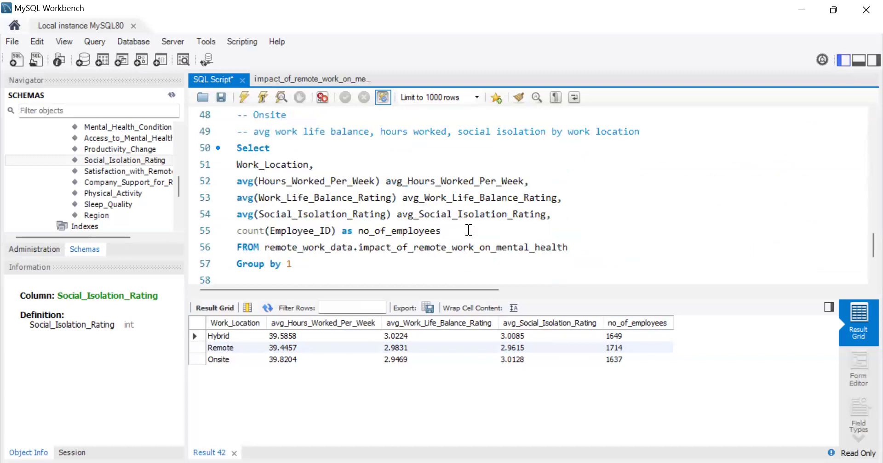
pyautogui.scroll(-2, 468, 230)
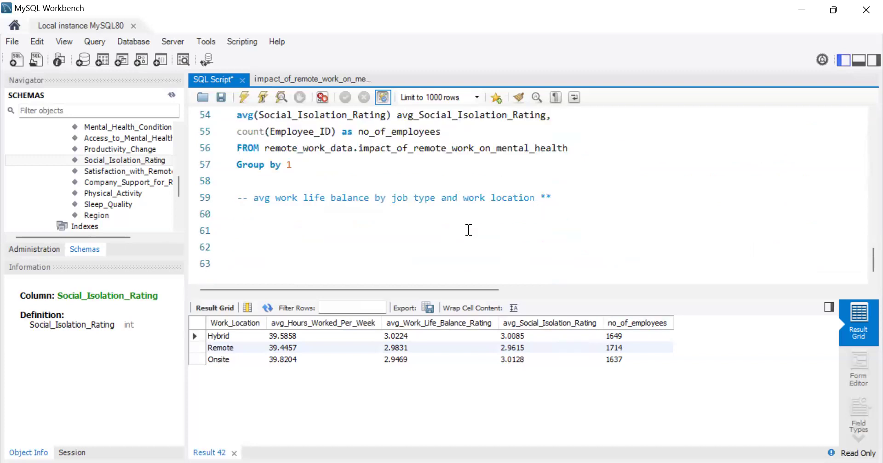
pyautogui.scroll(6, 468, 229)
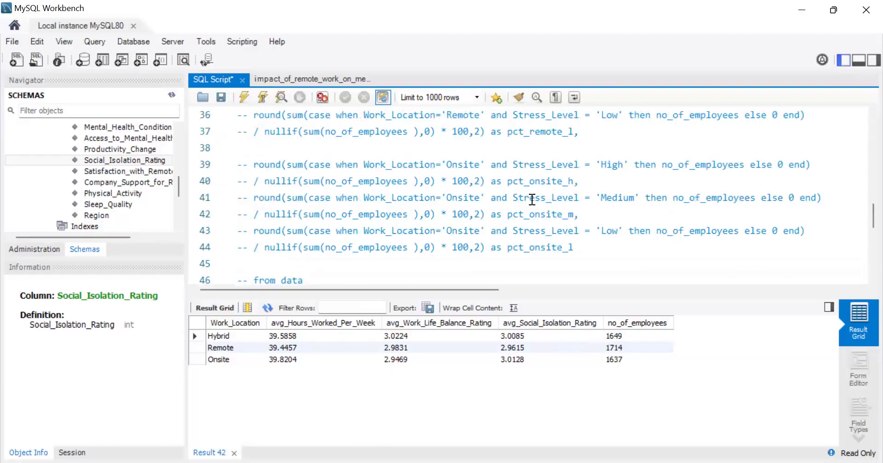
pyautogui.scroll(-1, 623, 198)
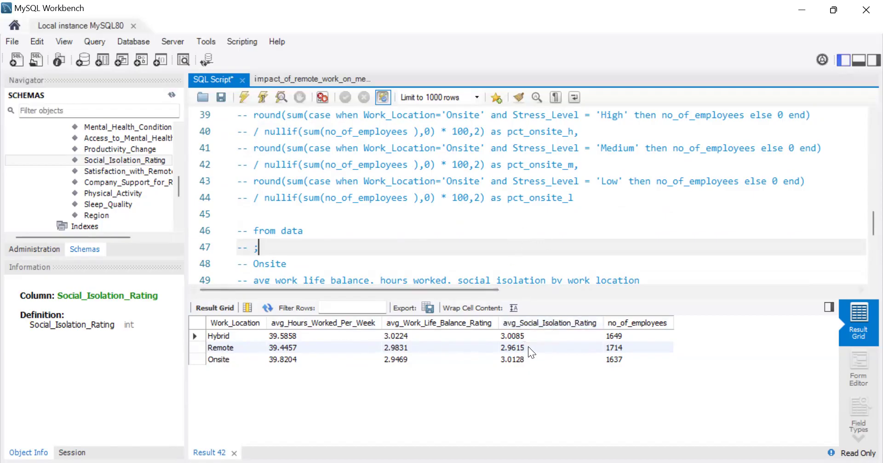
pyautogui.scroll(1, 526, 216)
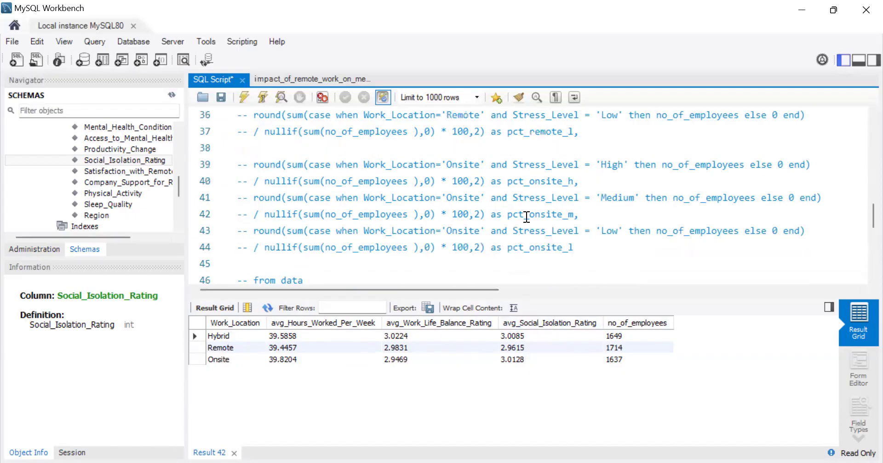
pyautogui.scroll(1, 526, 216)
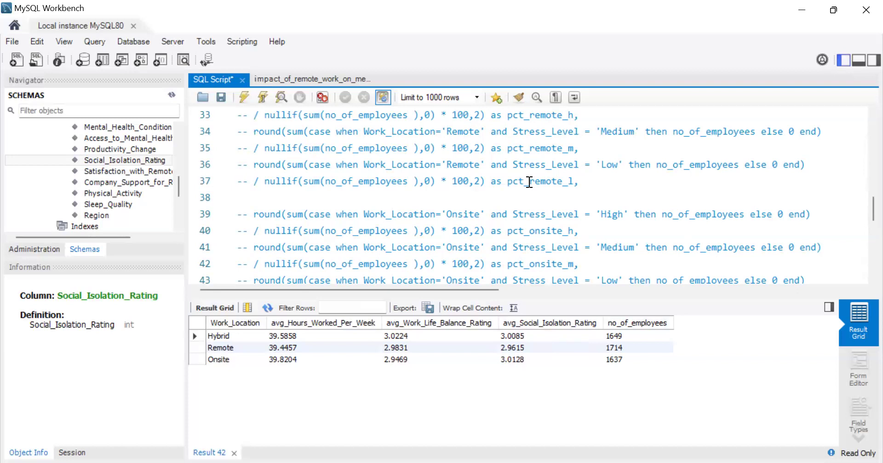
pyautogui.scroll(-2, 529, 182)
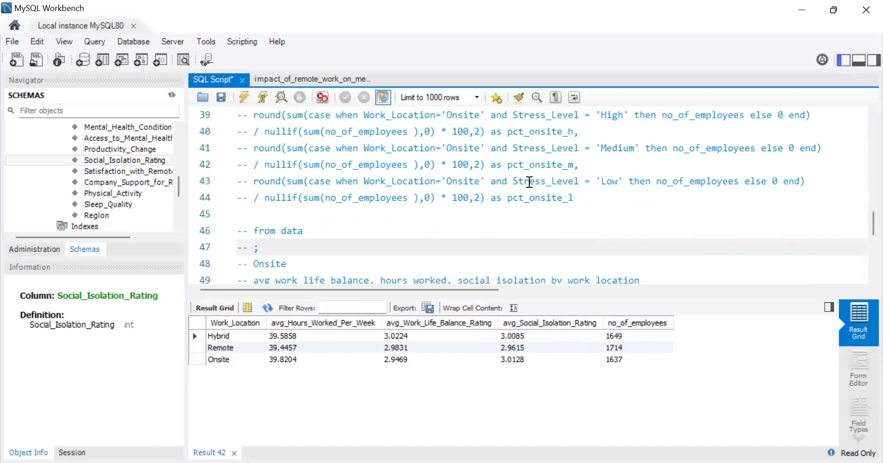
pyautogui.scroll(-3, 530, 182)
pyautogui.scroll(-1, 529, 182)
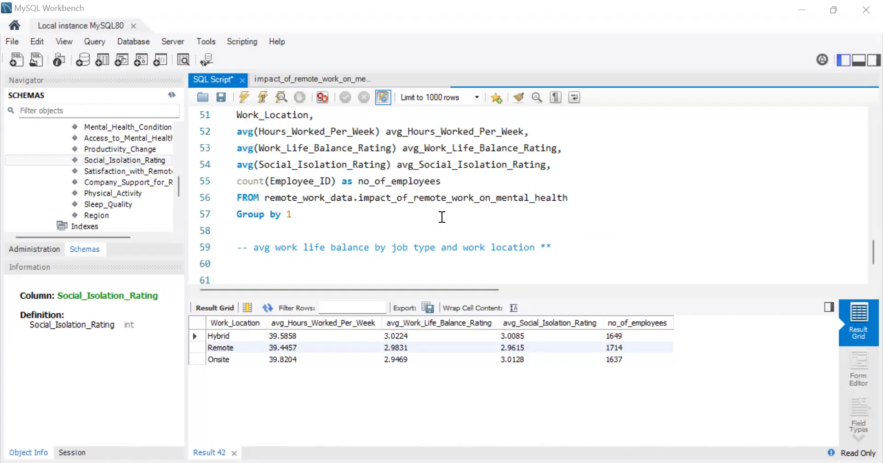
# Step: Round the average of Hours_Worked_Per_Week to 2 decimals in the work location averages query
pyautogui.tripleClick(237, 133)
pyautogui.click(238, 132)
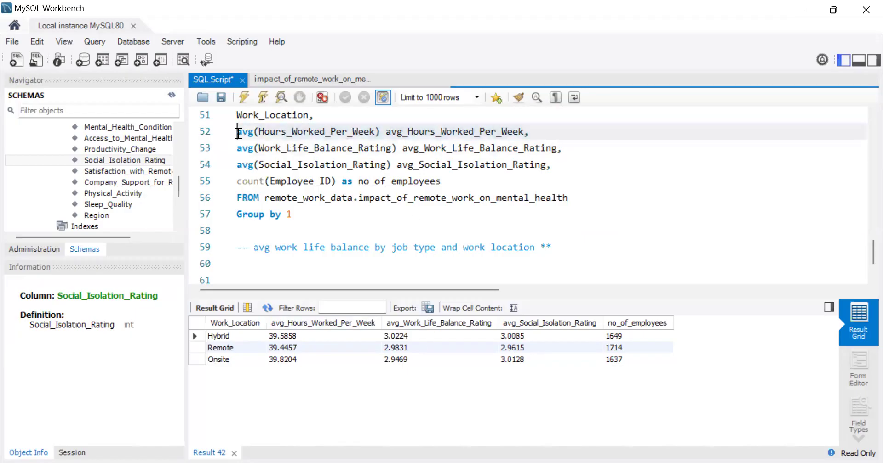
pyautogui.write('round')
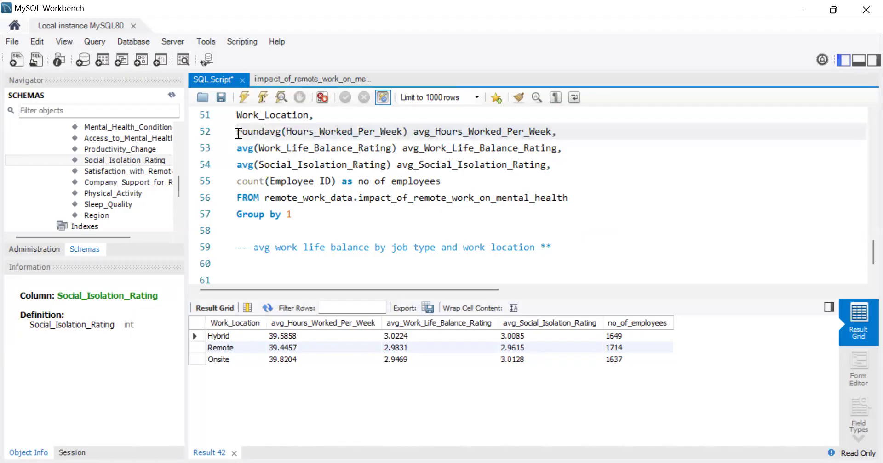
pyautogui.write('(')
pyautogui.press('Right')
pyautogui.press('Right')
pyautogui.press('Right')
pyautogui.press('Right')
pyautogui.press('Right')
pyautogui.press('Right')
pyautogui.press('Right')
pyautogui.press('Right')
pyautogui.press('Right')
pyautogui.press('Right')
pyautogui.press('Right')
pyautogui.press('Right')
pyautogui.press('Right')
pyautogui.press('Right')
pyautogui.press('Right')
pyautogui.press('Right')
pyautogui.press('Right')
pyautogui.press('Right')
pyautogui.press('Right')
pyautogui.press('Right')
pyautogui.press('Right')
pyautogui.press('Right')
pyautogui.press('Right')
pyautogui.press('Right')
pyautogui.press('Right')
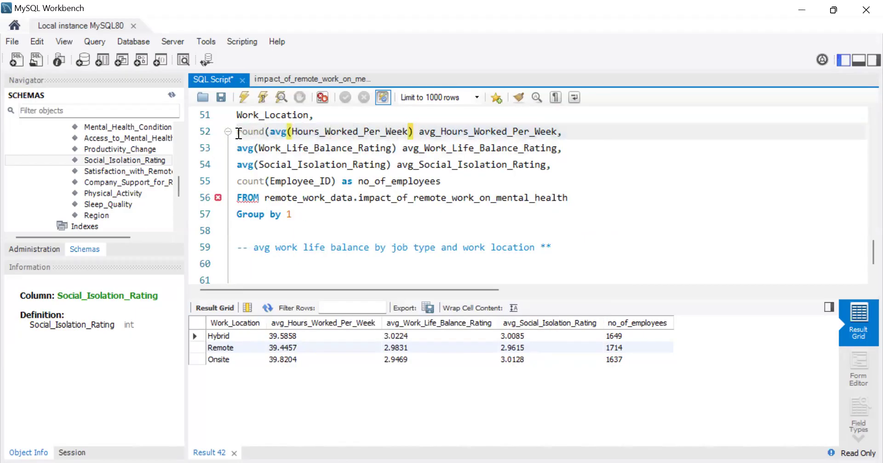
pyautogui.write(',2')
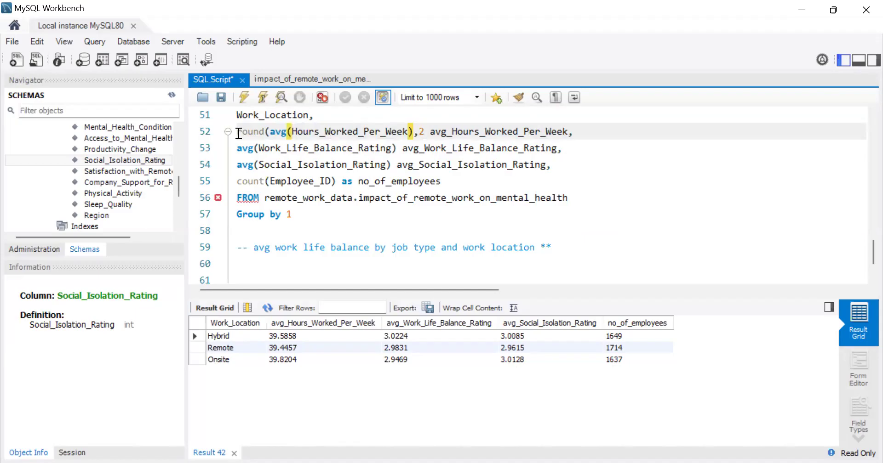
pyautogui.write(')')
# Step: Round the average of Work_Life_Balance_Rating to 2 decimals in the same query
pyautogui.click(240, 148)
pyautogui.write('round')
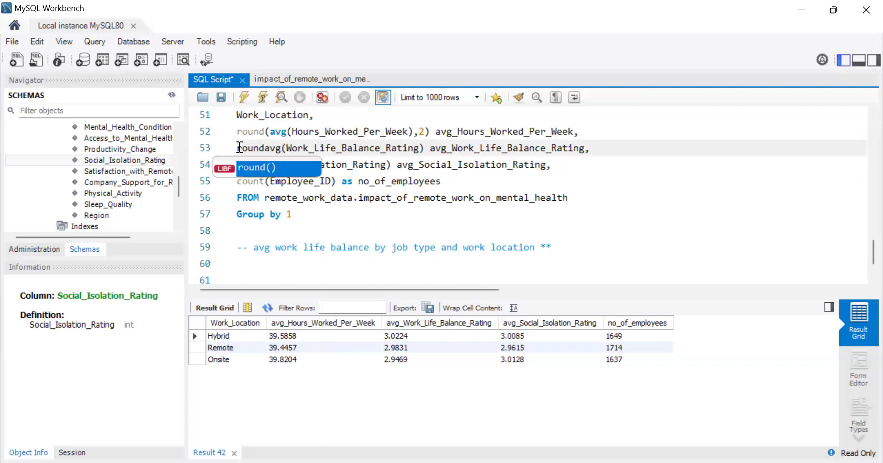
pyautogui.write('(')
pyautogui.press('Right')
pyautogui.press('Right')
pyautogui.press('Right')
pyautogui.press('Right')
pyautogui.press('Right')
pyautogui.press('Right')
pyautogui.press('Right')
pyautogui.press('Right')
pyautogui.press('Right')
pyautogui.press('Right')
pyautogui.press('Right')
pyautogui.press('Right')
pyautogui.press('Right')
pyautogui.press('Right')
pyautogui.press('Right')
pyautogui.press('Right')
pyautogui.press('Right')
pyautogui.press('Right')
pyautogui.press('Right')
pyautogui.press('Right')
pyautogui.press('Right')
pyautogui.write(',2)')
# Step: Round the average of Social_Isolation_Rating to 2 decimals and run the averages query
pyautogui.click(238, 165)
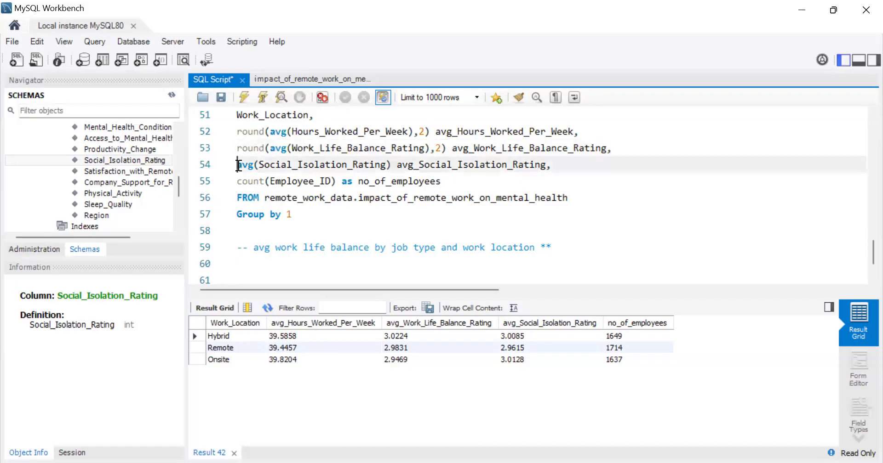
pyautogui.write('round(')
pyautogui.press('Escape')
pyautogui.press('Right')
pyautogui.press('Right')
pyautogui.press('Right')
pyautogui.press('Right')
pyautogui.press('Right')
pyautogui.press('Right')
pyautogui.press('Right')
pyautogui.press('Right')
pyautogui.press('Right')
pyautogui.press('Right')
pyautogui.press('Right')
pyautogui.press('Right')
pyautogui.press('Right')
pyautogui.press('Right')
pyautogui.press('Right')
pyautogui.press('Right')
pyautogui.press('Right')
pyautogui.press('Right')
pyautogui.press('Right')
pyautogui.press('Right')
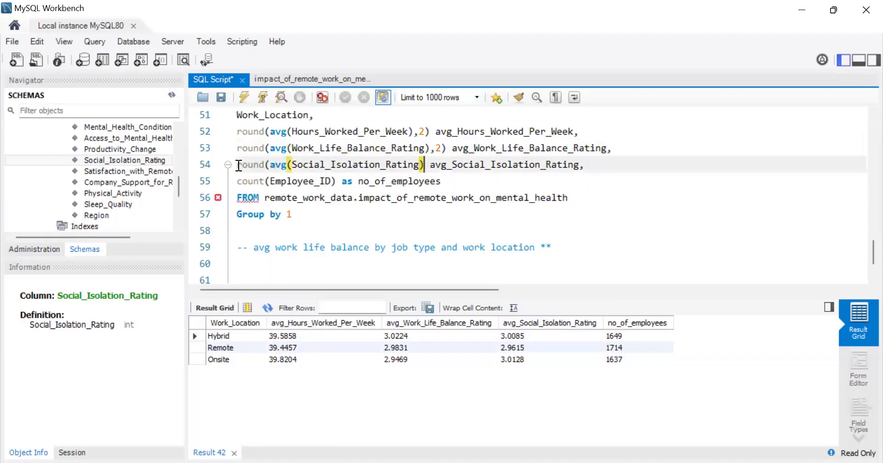
pyautogui.write(',2)')
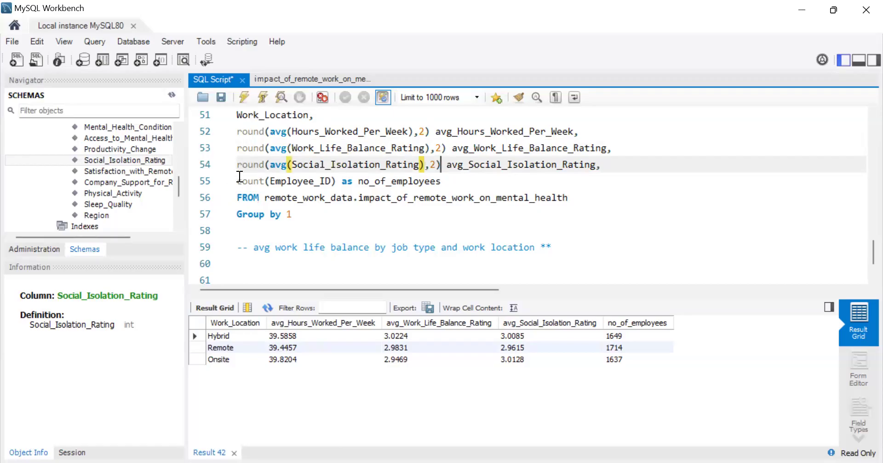
pyautogui.click(241, 95)
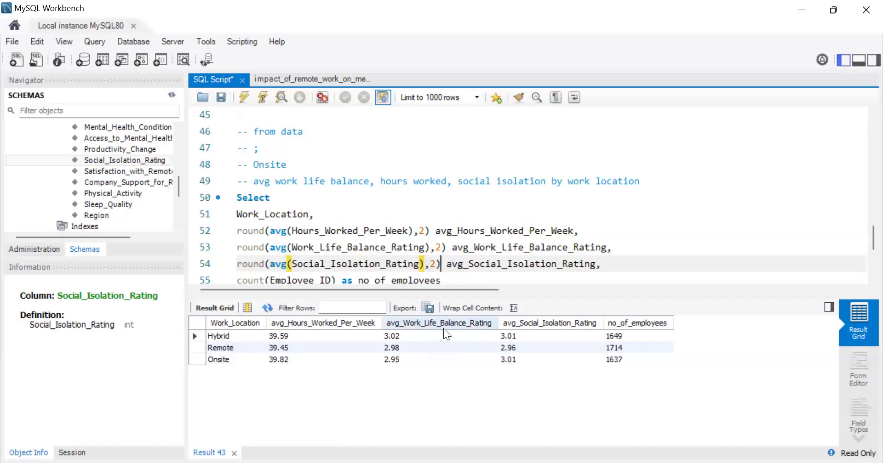
# Step: Copy the averages query below the "avg work life balance by job type and work location" comment and end both queries with semicolons
pyautogui.scroll(-1, 444, 276)
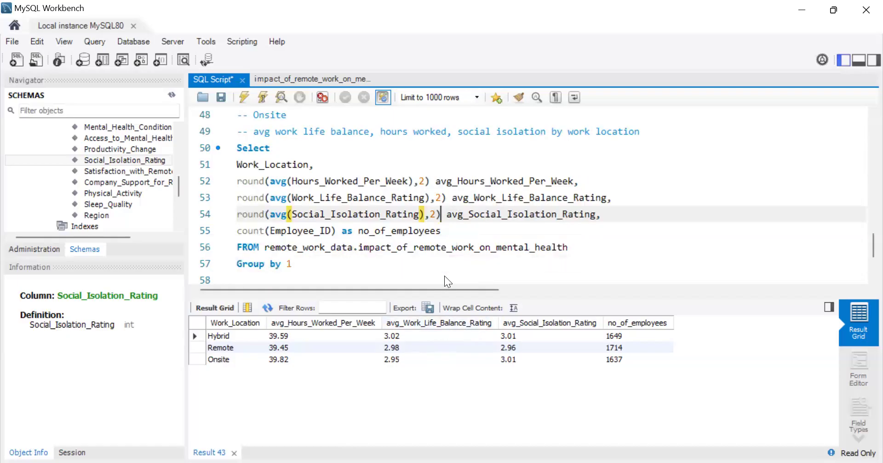
pyautogui.scroll(-2, 433, 247)
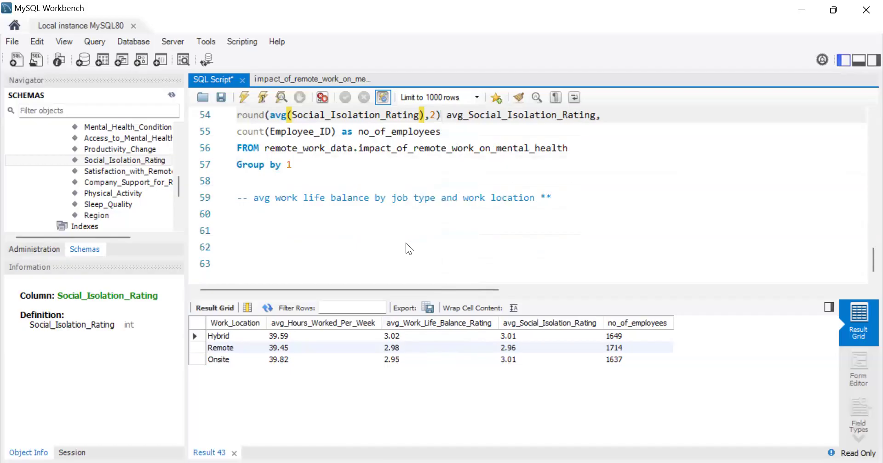
pyautogui.scroll(1, 328, 234)
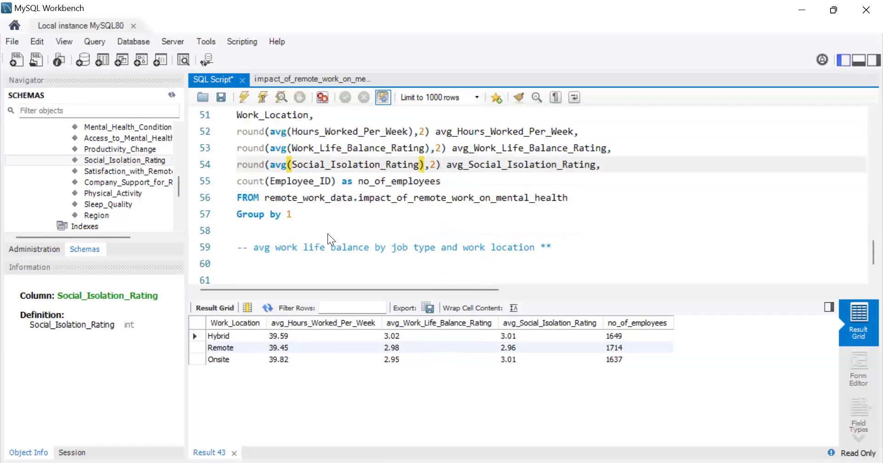
pyautogui.moveTo(308, 219); pyautogui.dragTo(234, 117)
pyautogui.scroll(2, 299, 144)
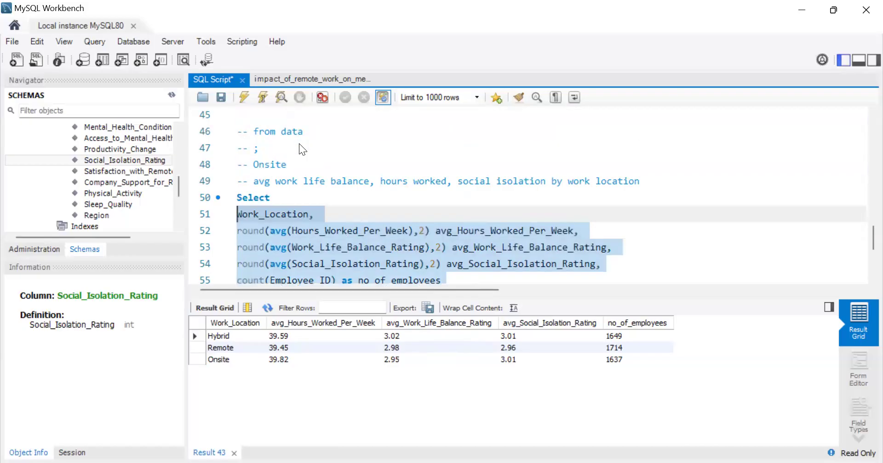
pyautogui.moveTo(237, 198); pyautogui.dragTo(308, 177)
pyautogui.hotkey('ctrl', 'c')
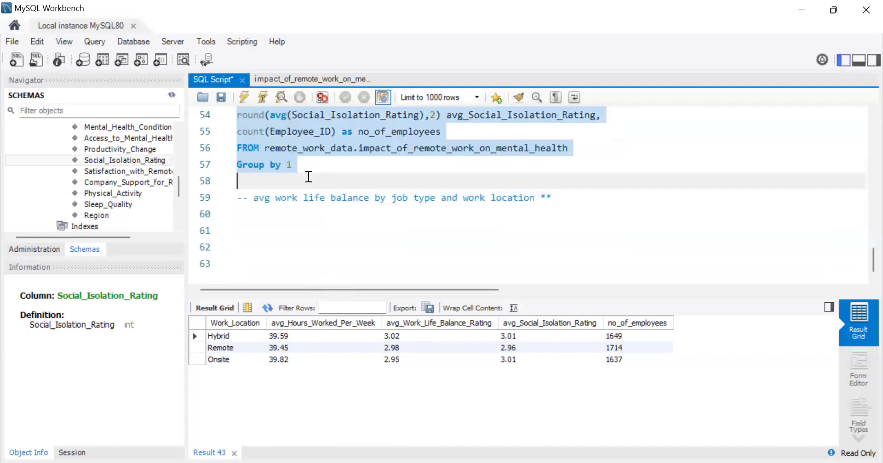
pyautogui.click(309, 169)
pyautogui.write(';')
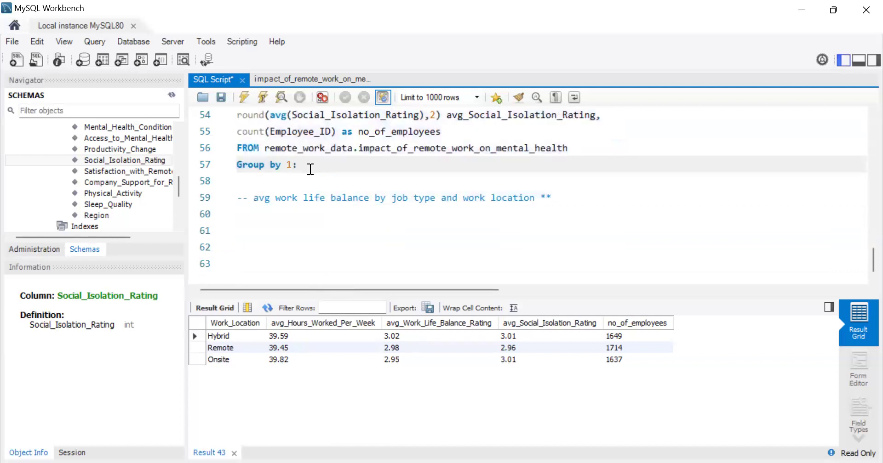
pyautogui.click(268, 222)
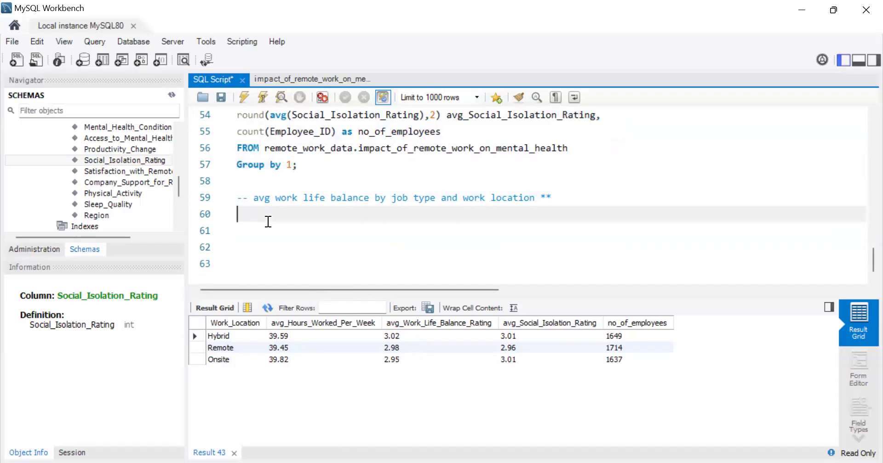
pyautogui.hotkey('ctrl', 'v')
pyautogui.click(301, 248)
pyautogui.write(';')
pyautogui.scroll(2, 302, 249)
pyautogui.scroll(-1, 302, 248)
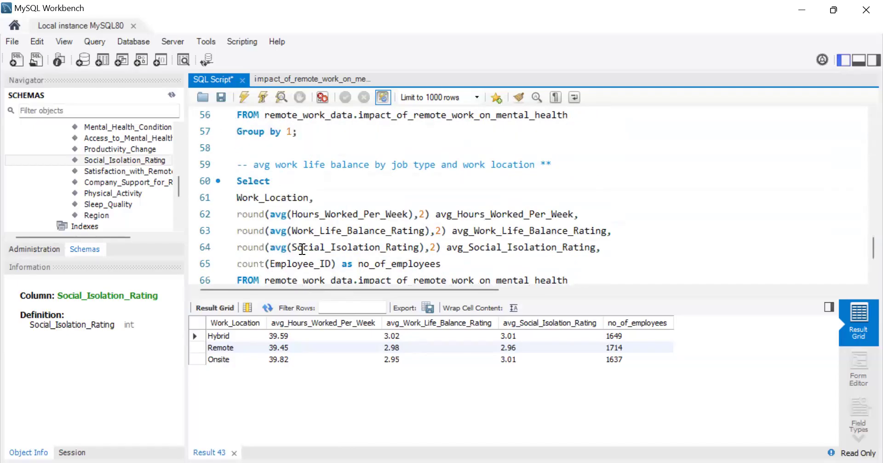
# Step: Export the result set as a CSV file named work_life_bal in the Remote Work and Mental Health folder
pyautogui.click(429, 305)
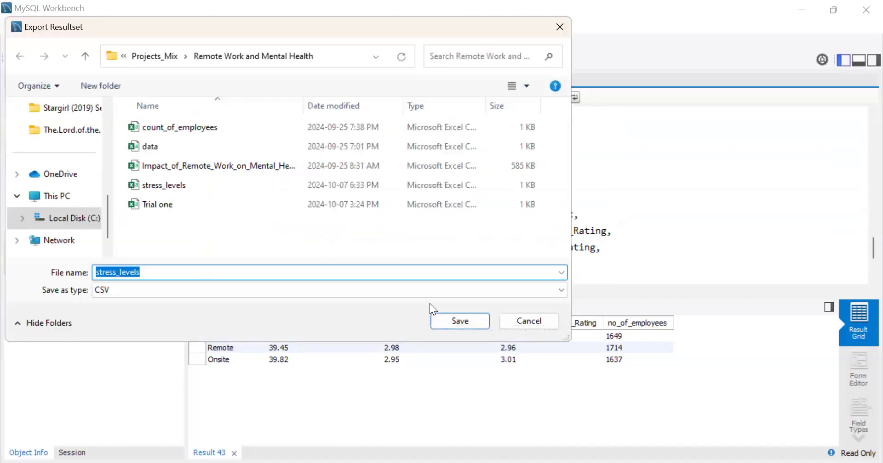
pyautogui.write('work')
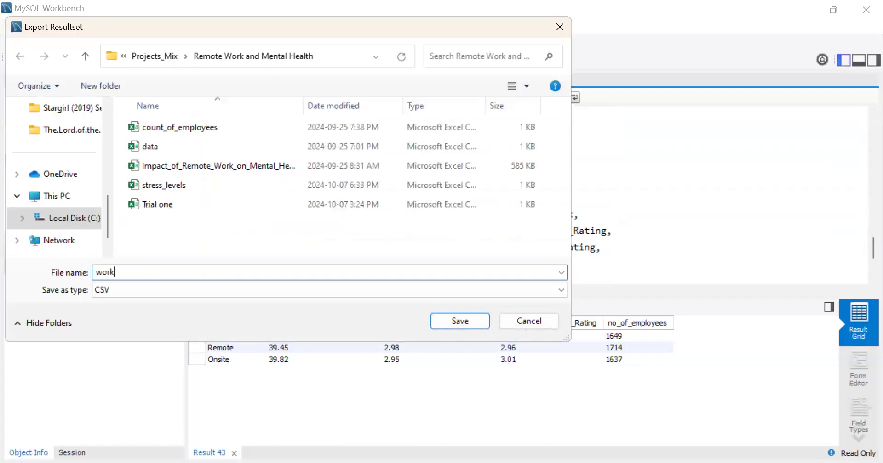
pyautogui.write('_life_bal')
pyautogui.click(465, 318)
# Step: Correct the ending of the copied query to "Group by 1;"
pyautogui.scroll(-2, 417, 191)
pyautogui.scroll(1, 417, 191)
pyautogui.press('BackSpace')
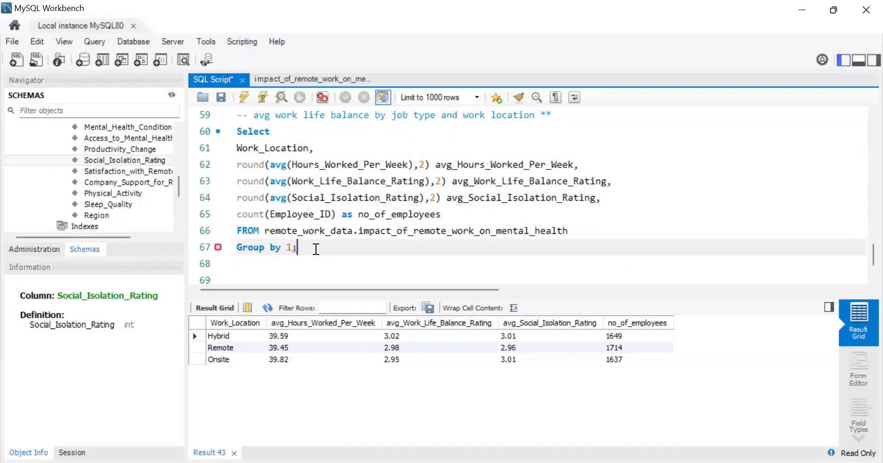
pyautogui.write(';')
# Step: Comment out the original averages query and run the copied query below it
pyautogui.scroll(3, 316, 248)
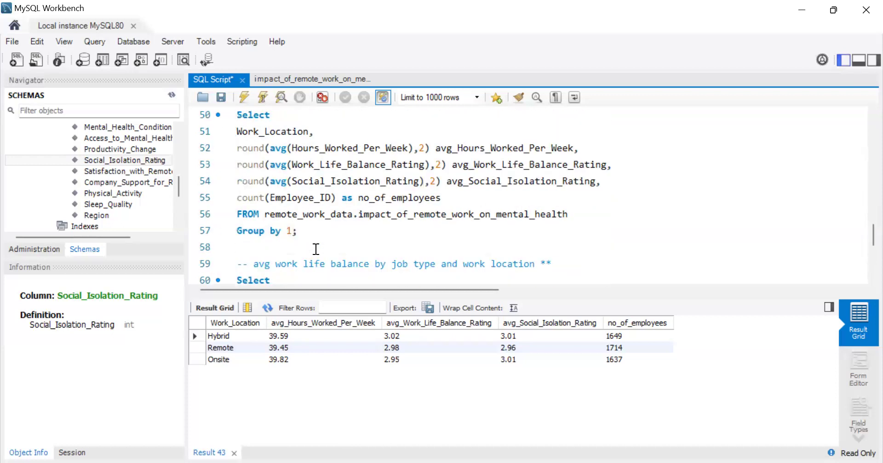
pyautogui.moveTo(315, 233); pyautogui.dragTo(238, 118)
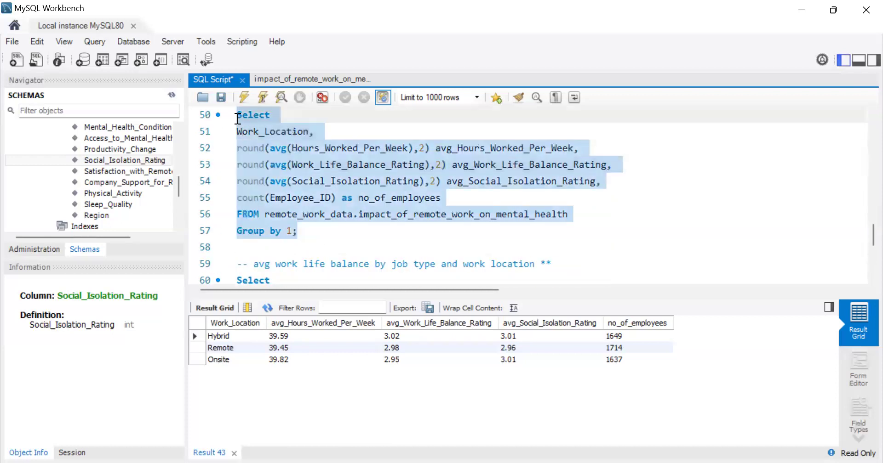
pyautogui.hotkey('ctrl', '/')
pyautogui.scroll(-2, 498, 187)
pyautogui.scroll(-2, 460, 197)
pyautogui.scroll(1, 360, 240)
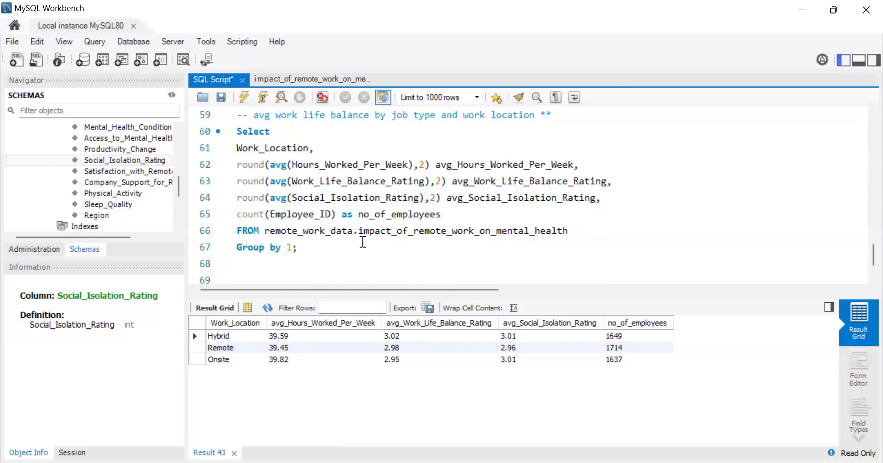
pyautogui.click(319, 251)
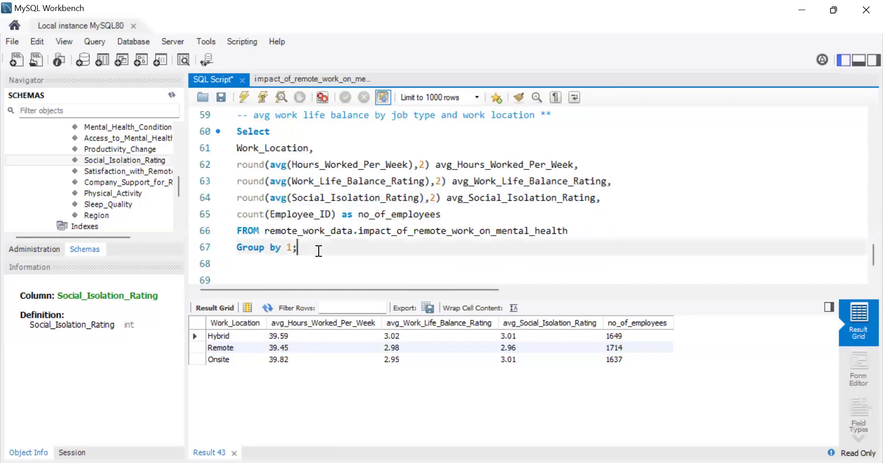
pyautogui.click(244, 96)
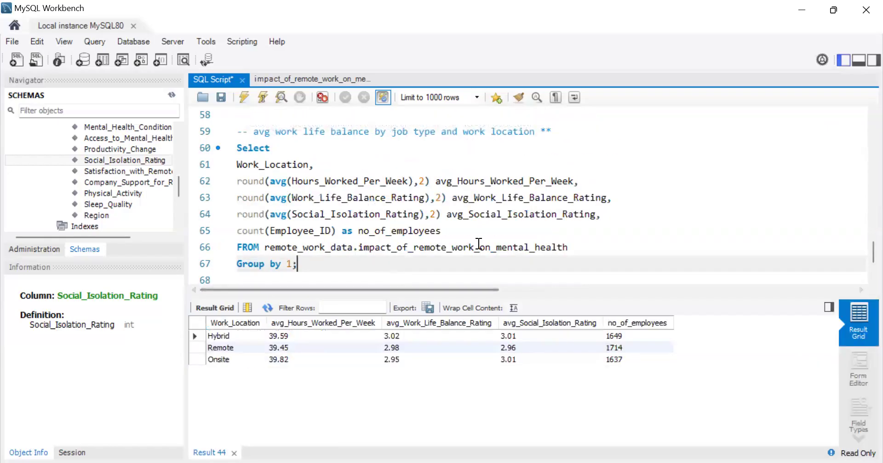
# Step: Delete the average hours worked and average social isolation columns from the copied query
pyautogui.moveTo(580, 179); pyautogui.dragTo(237, 183)
pyautogui.press('BackSpace')
pyautogui.press('BackSpace')
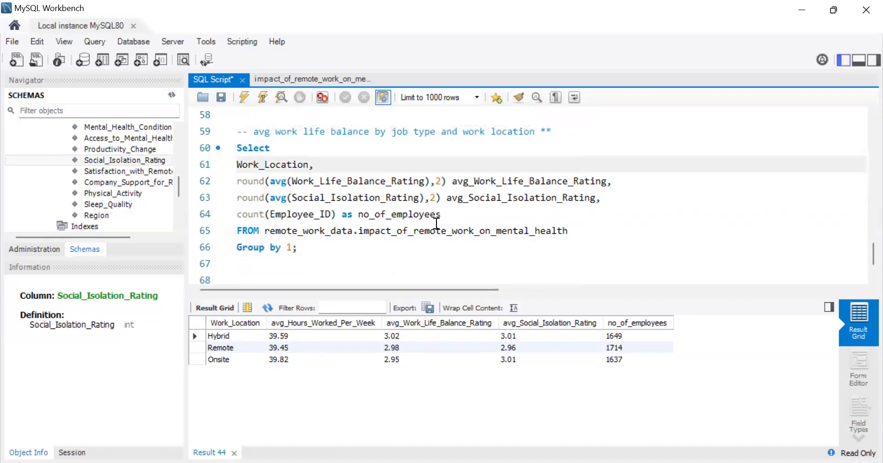
pyautogui.moveTo(618, 198); pyautogui.dragTo(237, 201)
pyautogui.press('BackSpace')
pyautogui.press('BackSpace')
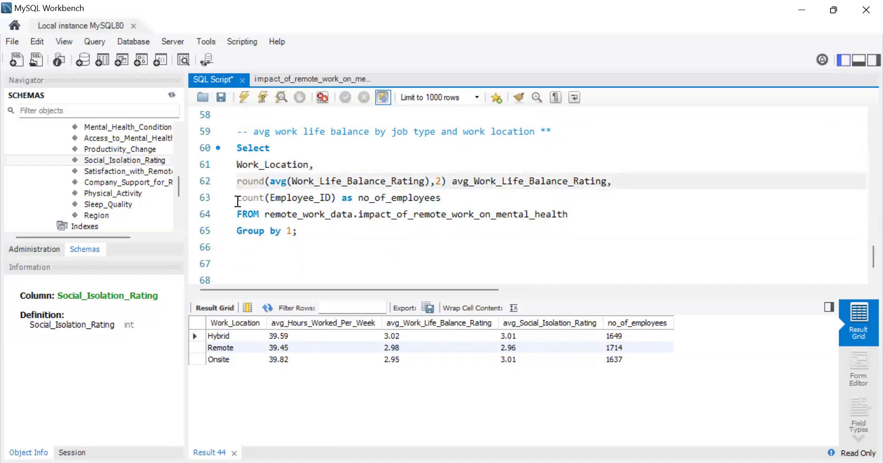
# Step: Add the Job_Role column after Work_Location in the copied query's select list
pyautogui.click(329, 164)
pyautogui.press('Return')
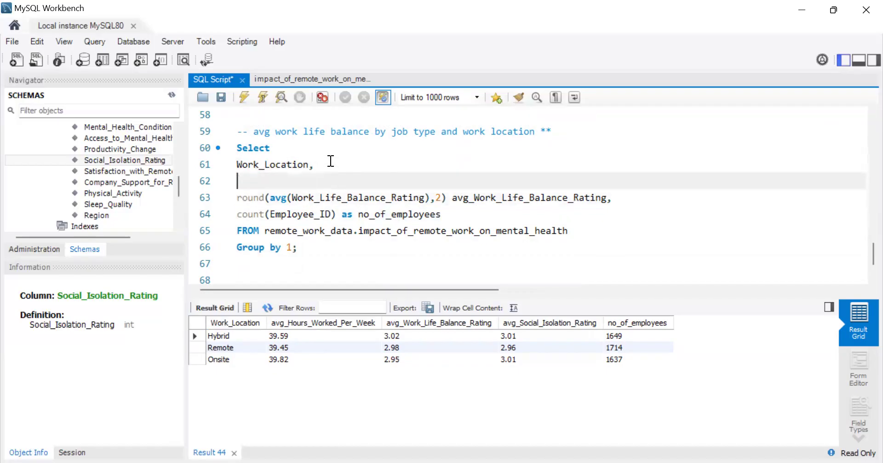
pyautogui.scroll(3, 135, 176)
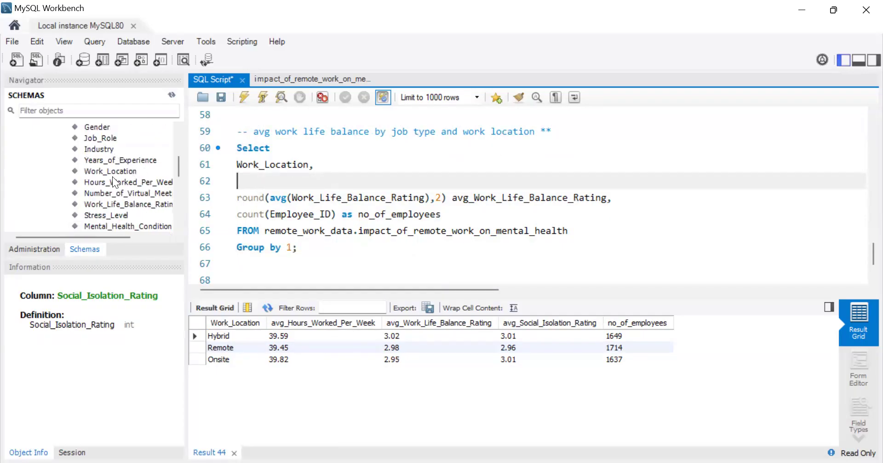
pyautogui.click(112, 136)
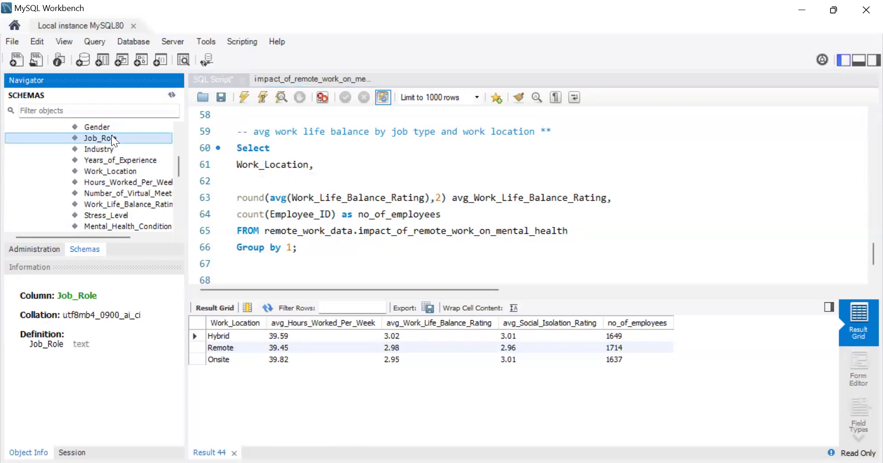
pyautogui.doubleClick(111, 135)
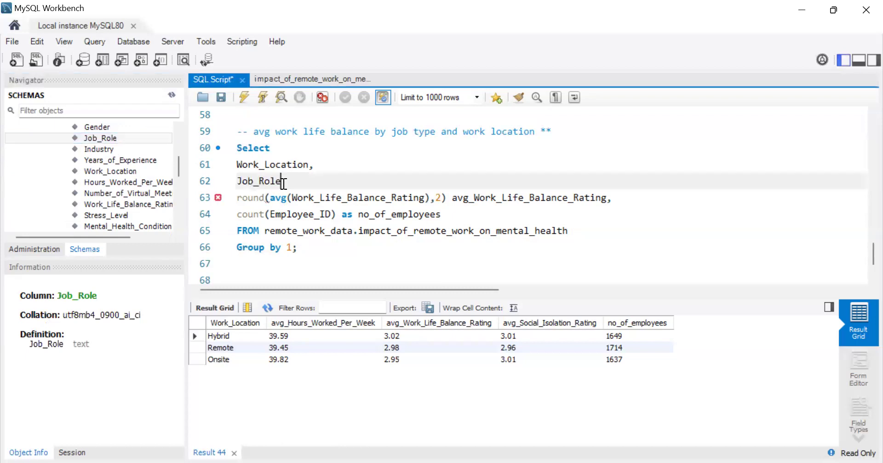
pyautogui.write(',')
# Step: Extend the grouping to "Group by 1,2" and run the work-life balance query
pyautogui.click(294, 247)
pyautogui.write(';')
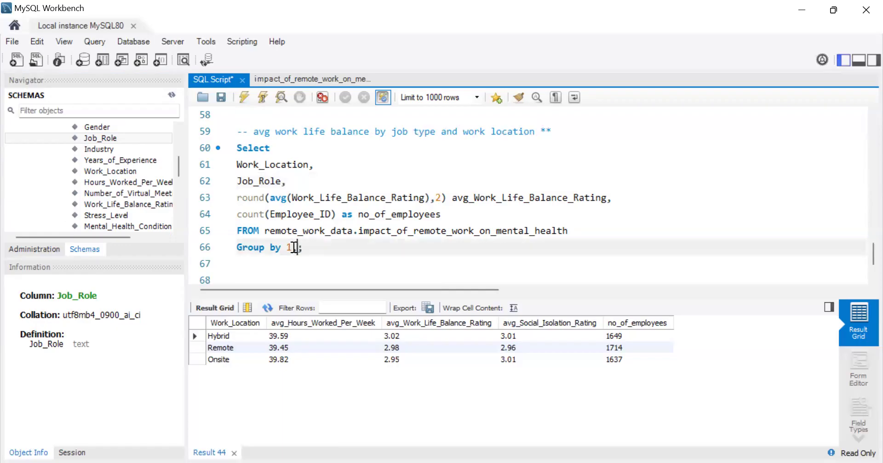
pyautogui.write(',2')
pyautogui.click(245, 103)
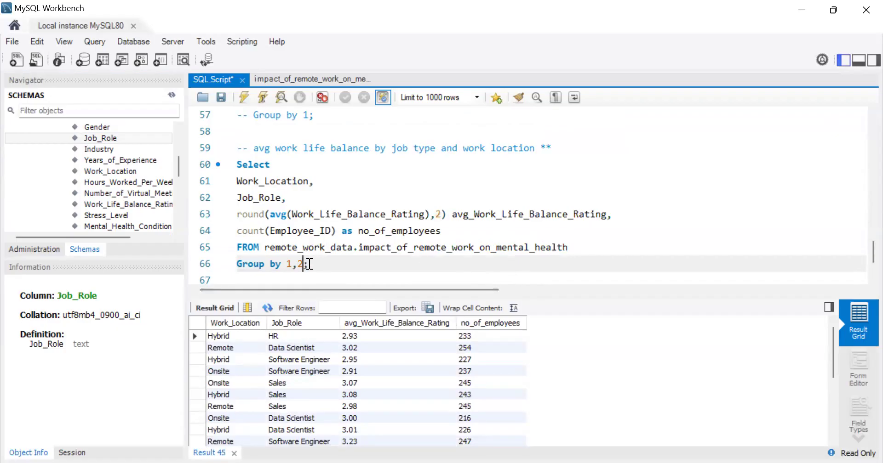
# Step: Add "Order by 3" after the grouping, run the query and look through the sorted results
pyautogui.press('Return')
pyautogui.write('Order by')
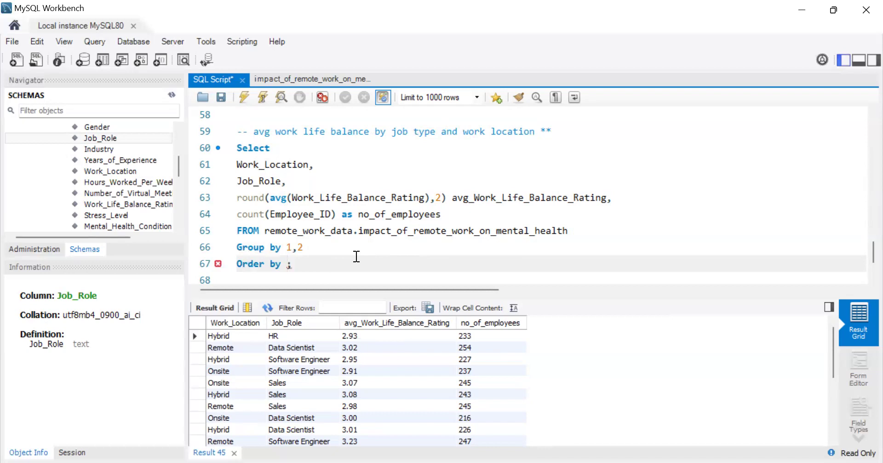
pyautogui.write('2')
pyautogui.press('BackSpace')
pyautogui.write('3')
pyautogui.click(245, 98)
pyautogui.scroll(-5, 400, 387)
pyautogui.scroll(5, 400, 387)
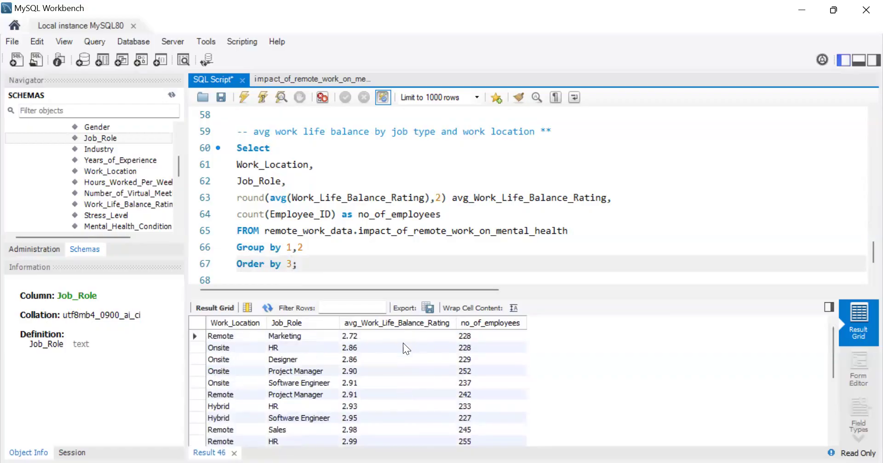
# Step: Try to sort the work-life balance query in descending order with "Order by desc" and run it
pyautogui.press('BackSpace')
pyautogui.write('dec')
pyautogui.press('BackSpace')
pyautogui.press('BackSpace')
pyautogui.press('BackSpace')
pyautogui.write('desc')
pyautogui.click(248, 107)
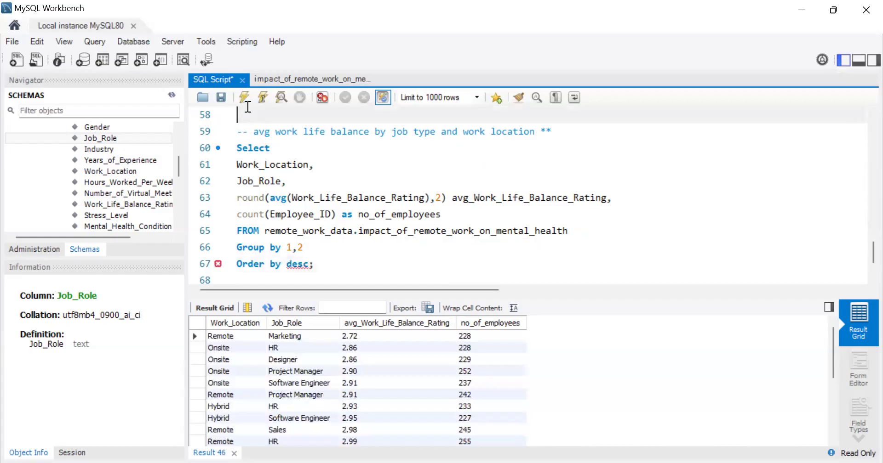
pyautogui.click(245, 100)
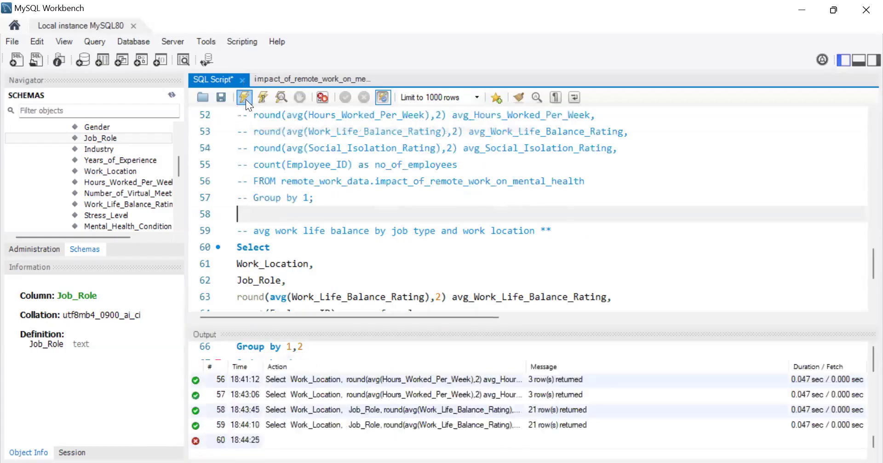
# Step: Correct the sorting clause to "Order by 3 desc" and run the query
pyautogui.scroll(-3, 372, 271)
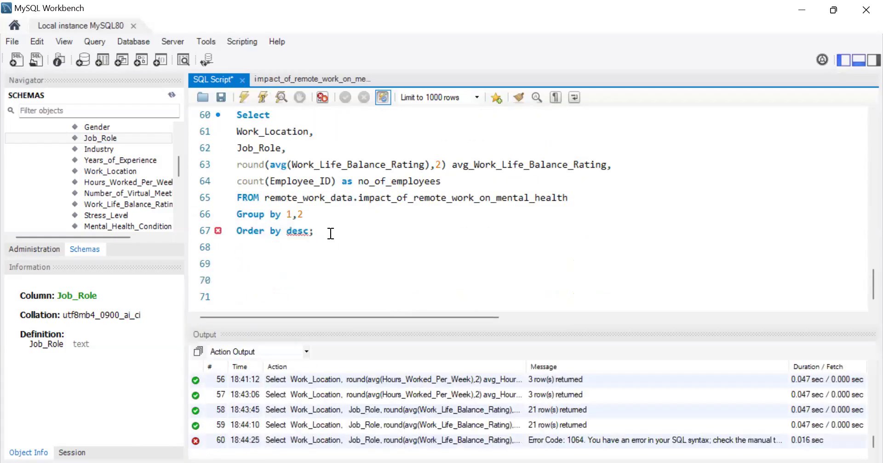
pyautogui.click(289, 229)
pyautogui.write('3')
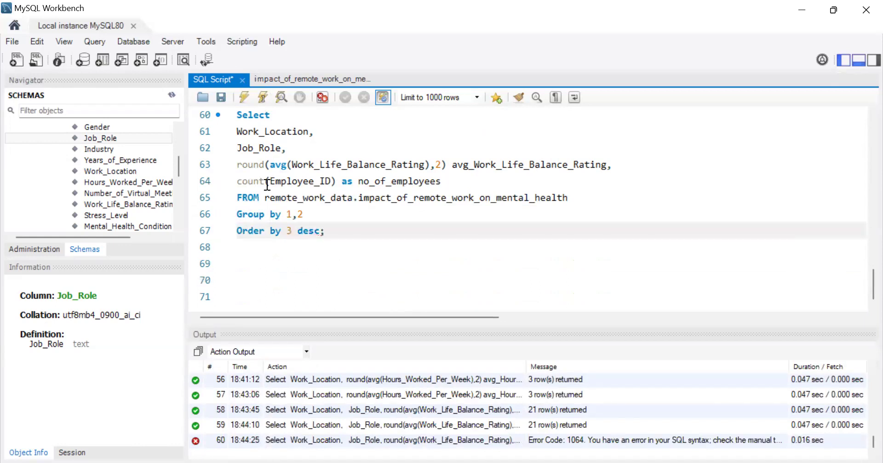
pyautogui.click(246, 100)
pyautogui.click(858, 62)
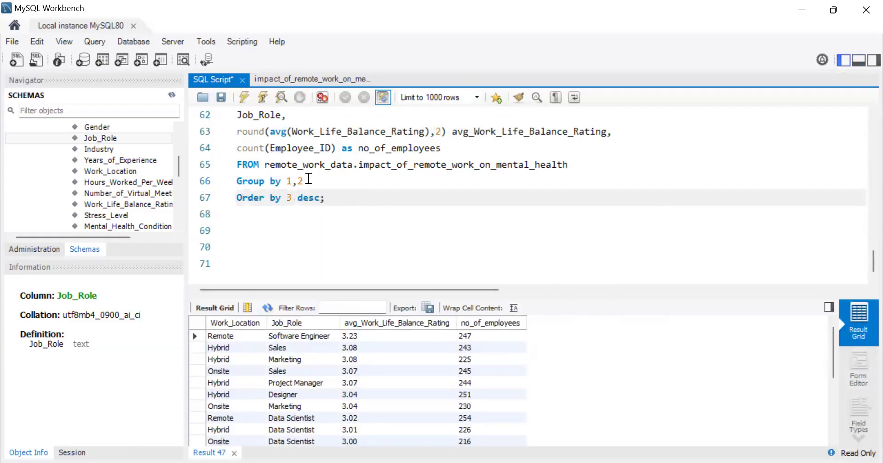
# Step: Start a Where clause on Work_Location below the FROM line, reusing the column name from the select list
pyautogui.click(578, 163)
pyautogui.press('Return')
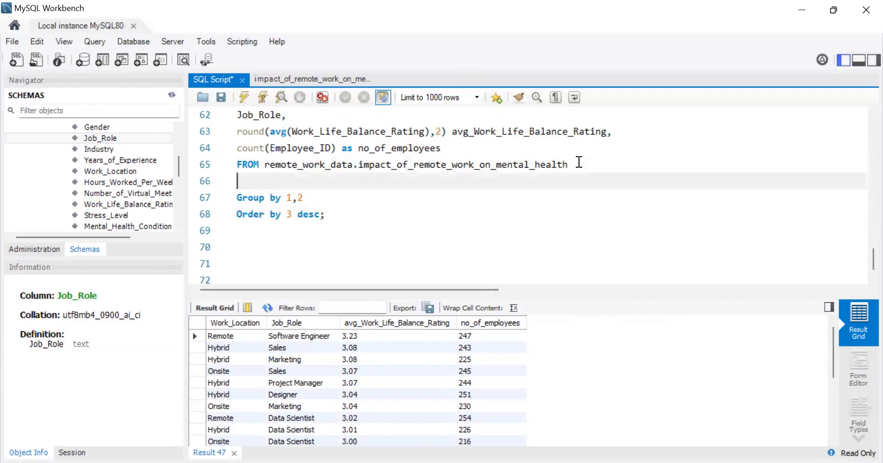
pyautogui.write('Where')
pyautogui.scroll(5, 578, 162)
pyautogui.scroll(-5, 481, 157)
pyautogui.scroll(1, 289, 133)
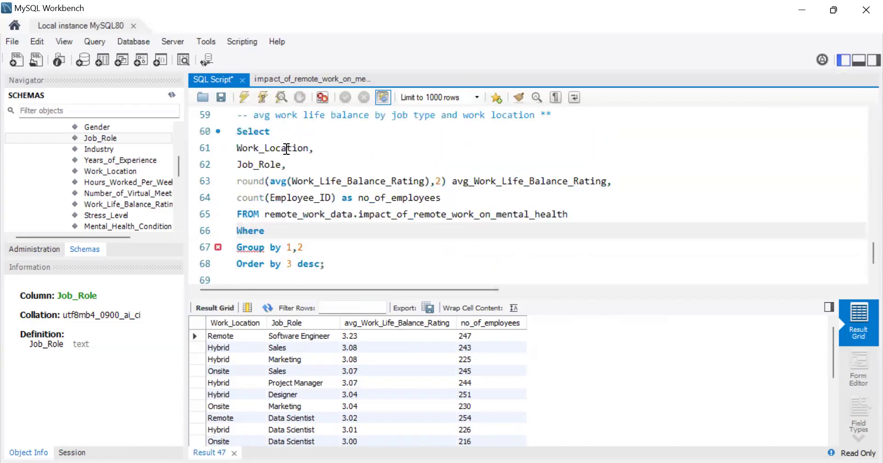
pyautogui.moveTo(312, 148); pyautogui.dragTo(240, 149)
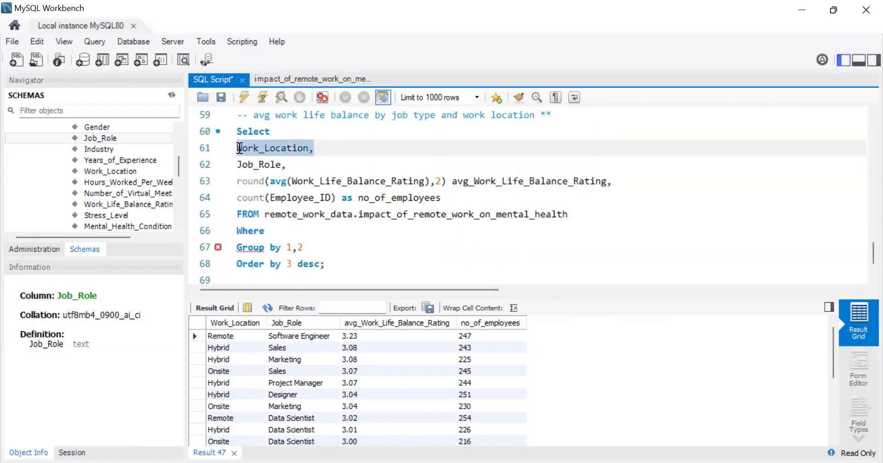
pyautogui.hotkey('ctrl', 'c')
pyautogui.click(269, 232)
pyautogui.hotkey('ctrl', 'v')
pyautogui.press('BackSpace')
pyautogui.write('=')
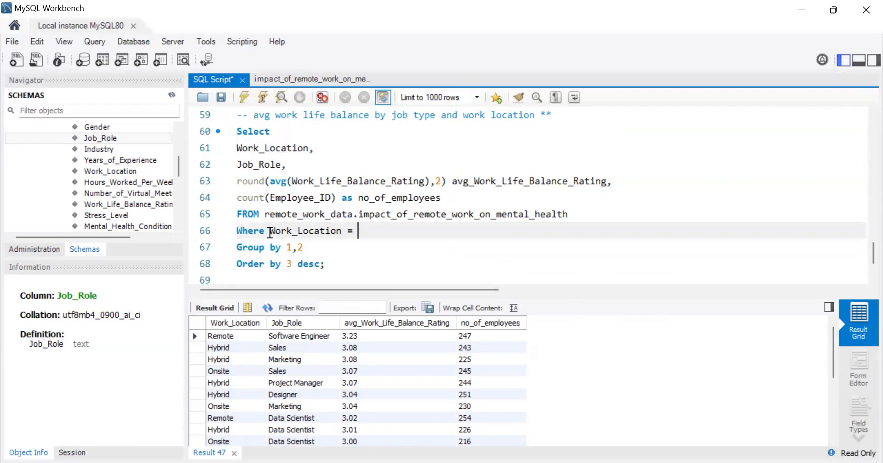
# Step: Complete the Work_Location filter with the value 'Remote' and run the query
pyautogui.click(248, 336)
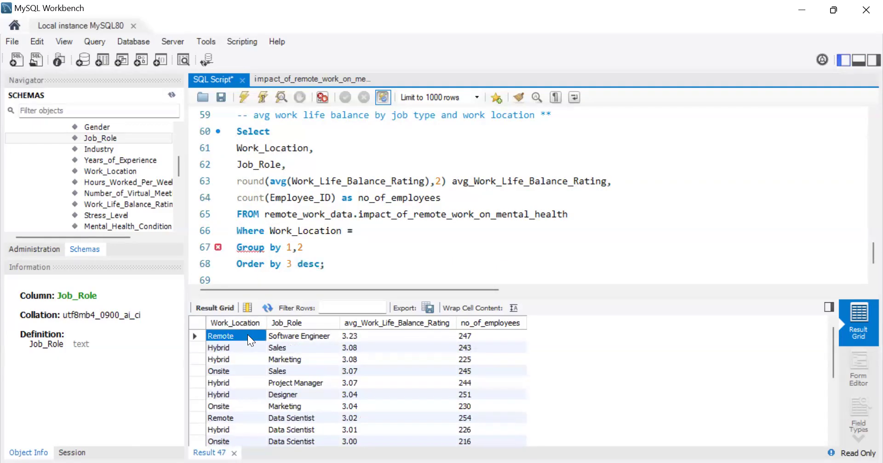
pyautogui.click(361, 234)
pyautogui.write("'Remote")
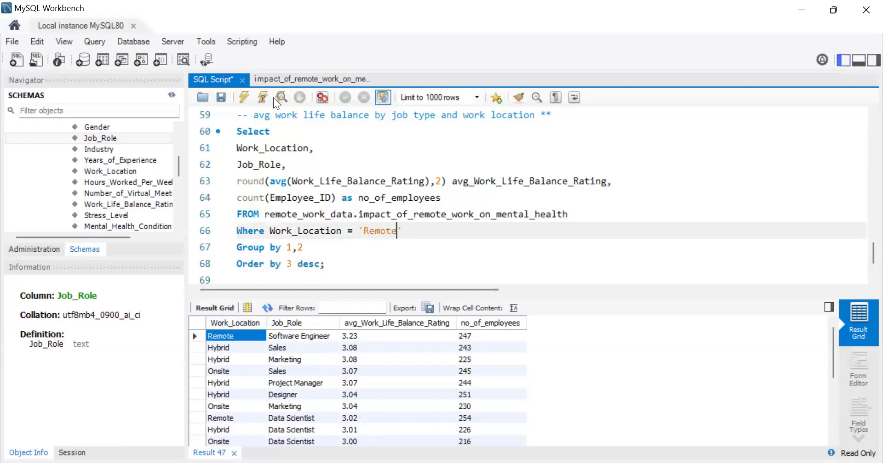
pyautogui.click(247, 94)
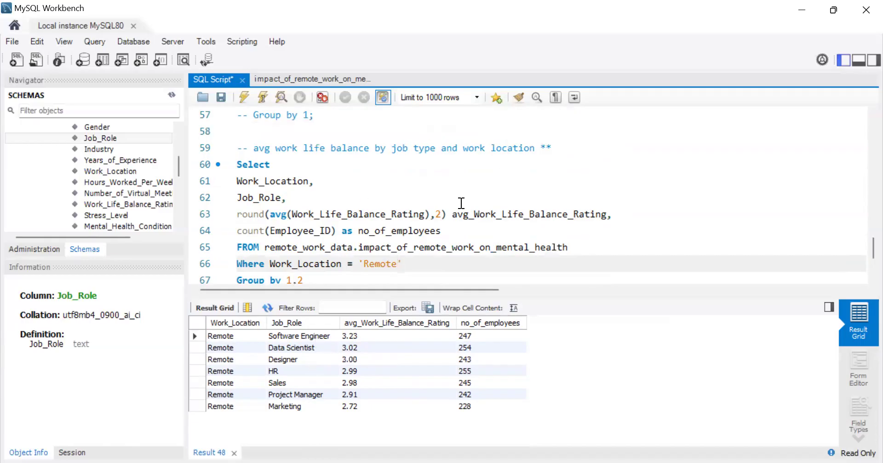
# Step: Review the commented-out remote and onsite stress-level calculations above the work-life balance query
pyautogui.scroll(2, 461, 203)
pyautogui.scroll(-2, 461, 203)
pyautogui.scroll(8, 461, 203)
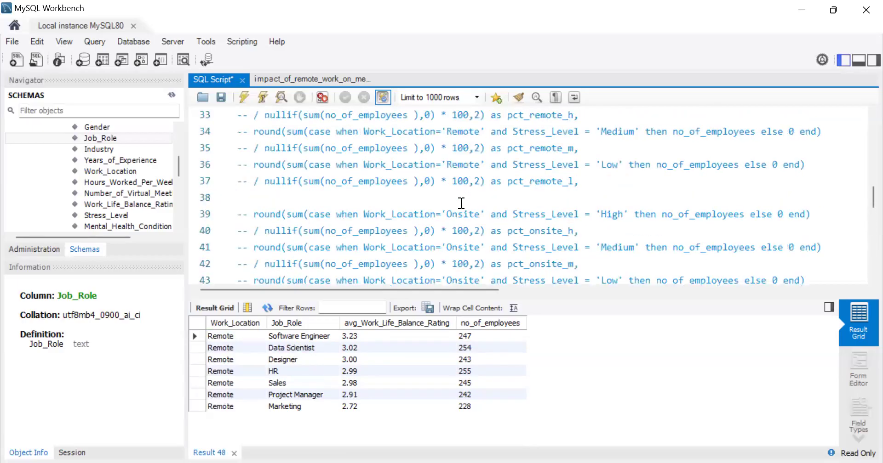
pyautogui.scroll(3, 461, 204)
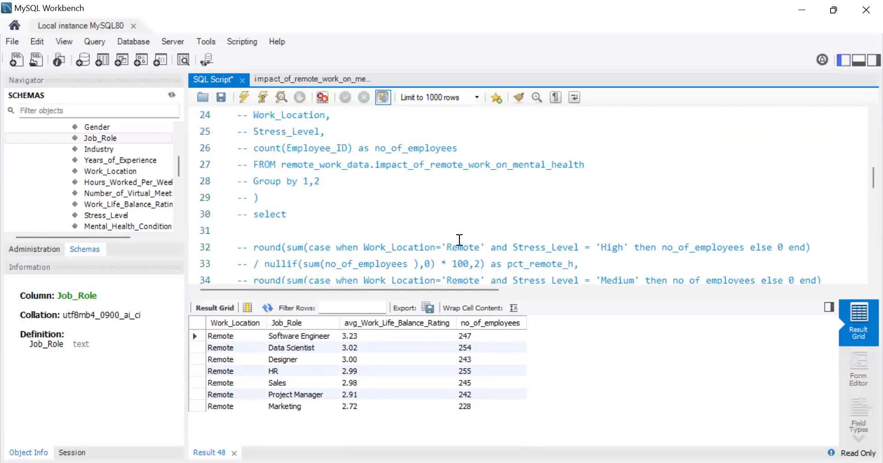
pyautogui.scroll(-4, 472, 212)
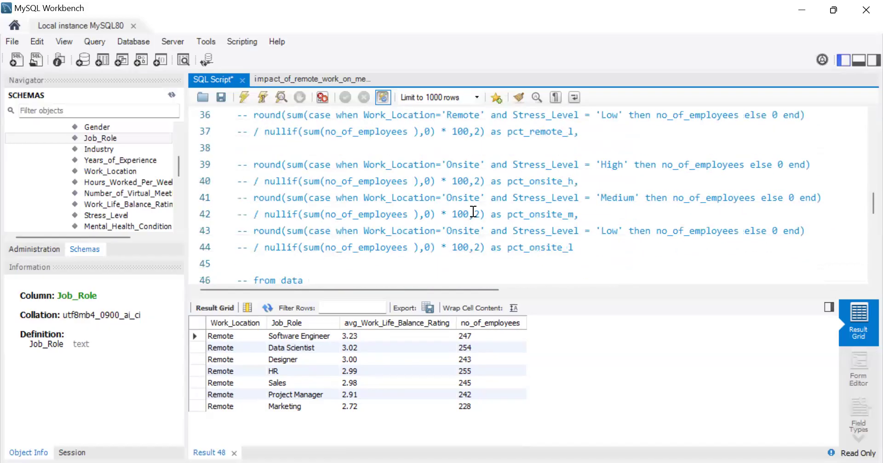
pyautogui.scroll(3, 473, 212)
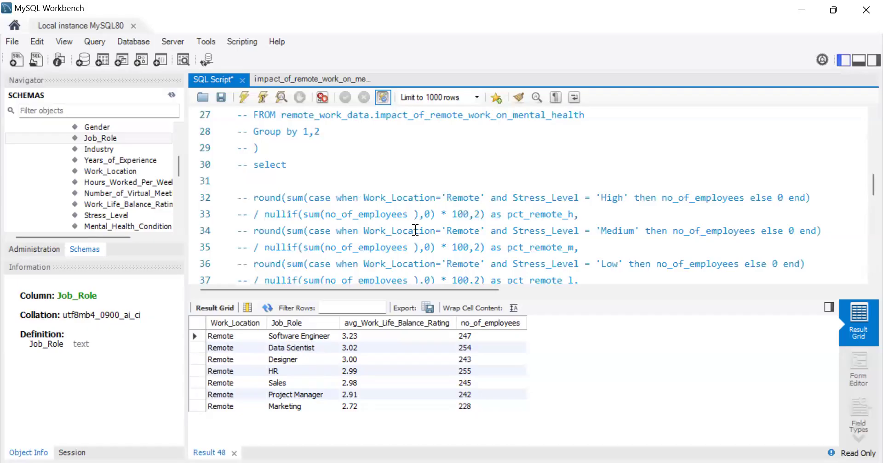
pyautogui.scroll(-9, 415, 230)
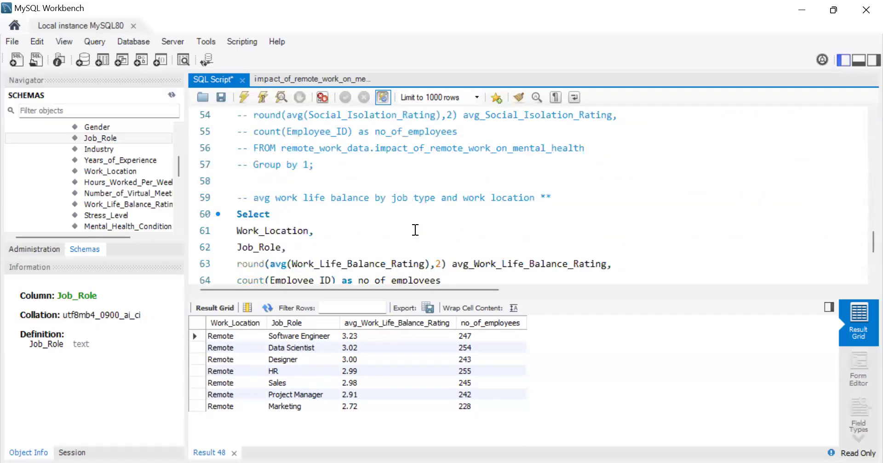
pyautogui.scroll(-3, 415, 230)
pyautogui.scroll(1, 415, 230)
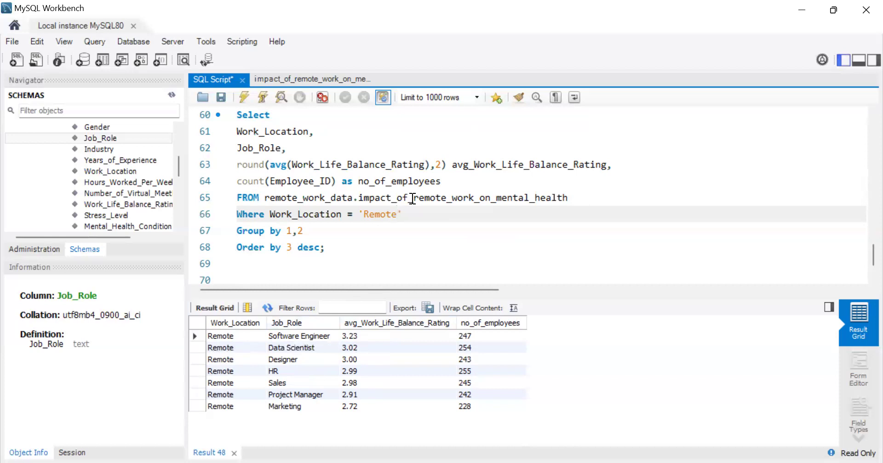
# Step: Change the Work_Location filter value to 'Onsite' and run the query
pyautogui.press('BackSpace')
pyautogui.press('BackSpace')
pyautogui.press('BackSpace')
pyautogui.press('BackSpace')
pyautogui.press('BackSpace')
pyautogui.press('BackSpace')
pyautogui.write('Onsite')
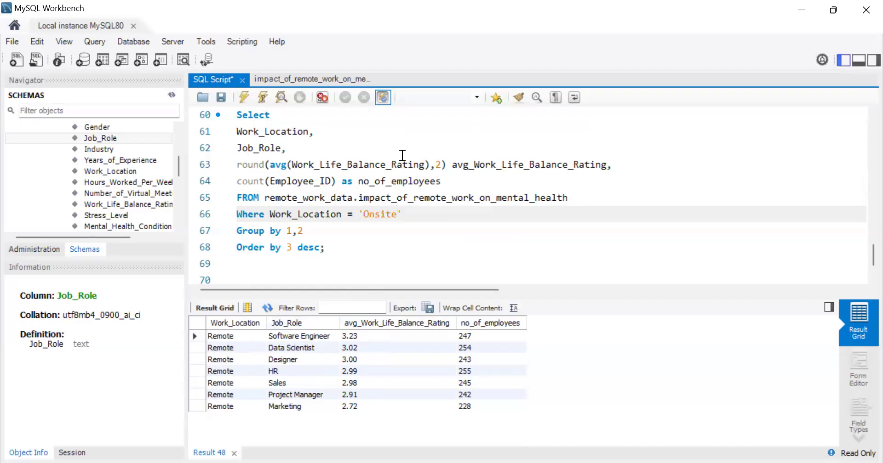
pyautogui.click(244, 97)
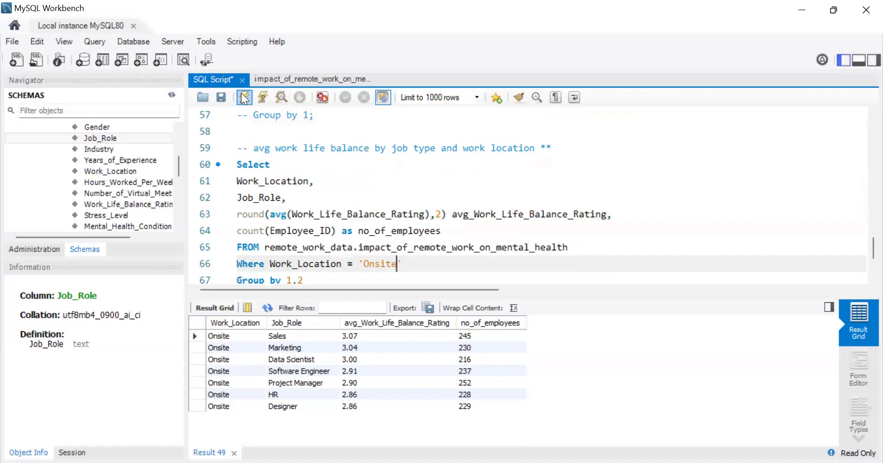
# Step: Export the onsite results as a CSV file named work_life_bal_onsite in the Remote Work and Mental Health folder
pyautogui.scroll(-1, 324, 193)
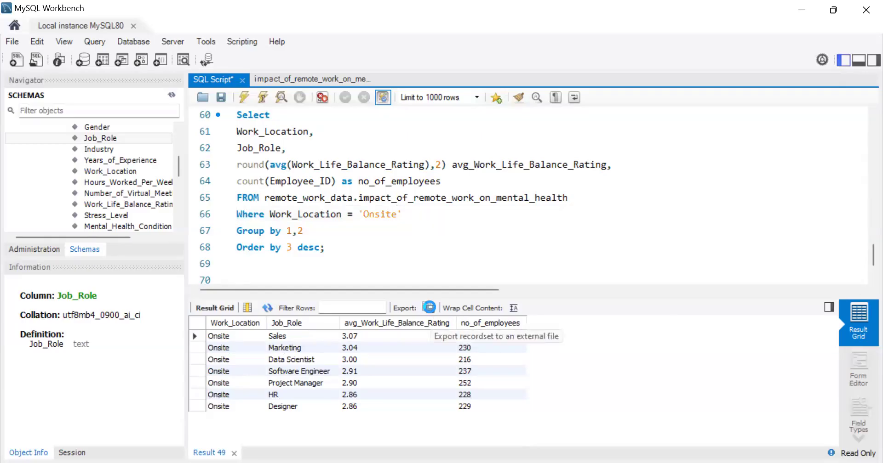
pyautogui.click(429, 307)
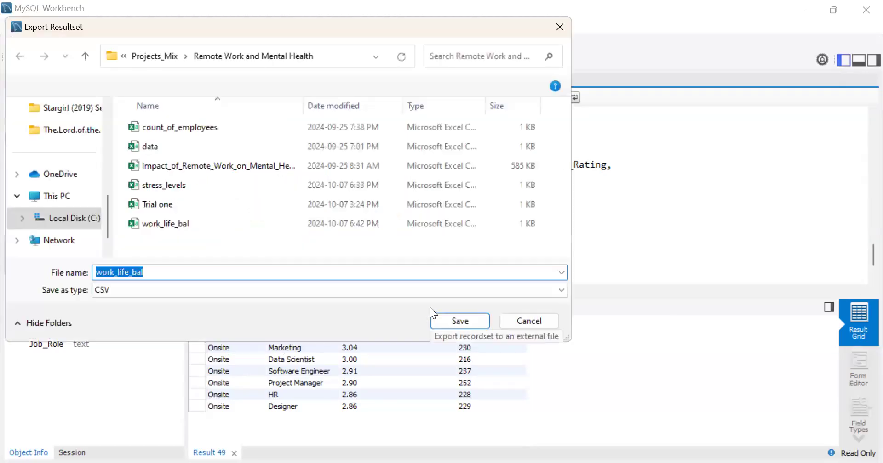
pyautogui.click(254, 271)
pyautogui.write('_onsite')
pyautogui.click(459, 322)
# Step: Set the Work_Location filter back to 'Remote' and rerun the query
pyautogui.press('BackSpace')
pyautogui.press('BackSpace')
pyautogui.press('BackSpace')
pyautogui.press('BackSpace')
pyautogui.press('BackSpace')
pyautogui.press('BackSpace')
pyautogui.press('BackSpace')
pyautogui.write("'Remote")
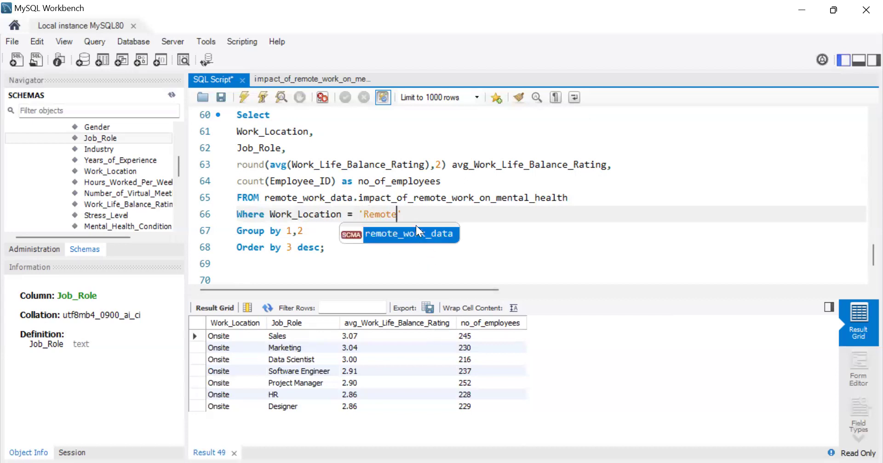
pyautogui.click(242, 99)
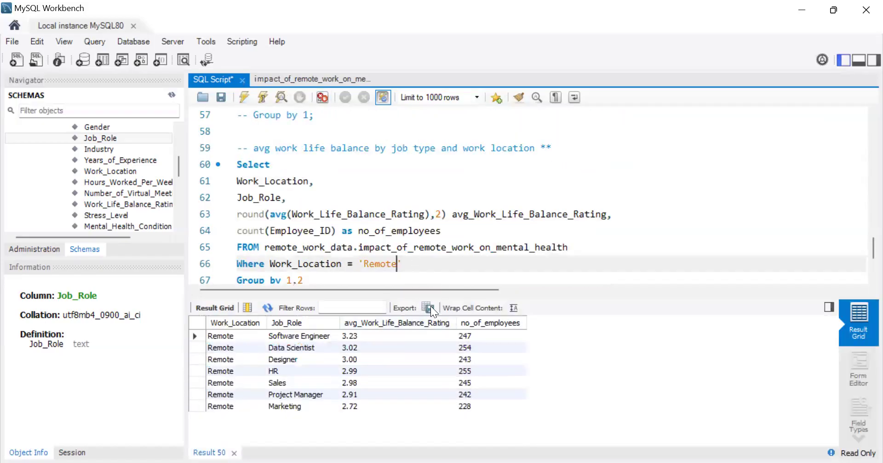
# Step: Export the remote results as a CSV file named work_life_bal_remote
pyautogui.click(429, 307)
pyautogui.click(254, 272)
pyautogui.press('BackSpace')
pyautogui.press('BackSpace')
pyautogui.press('BackSpace')
pyautogui.press('BackSpace')
pyautogui.press('BackSpace')
pyautogui.press('BackSpace')
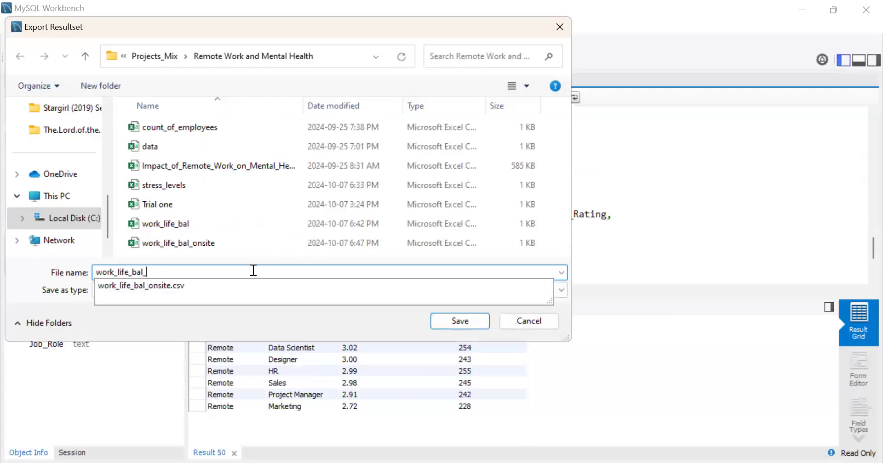
pyautogui.write('remote')
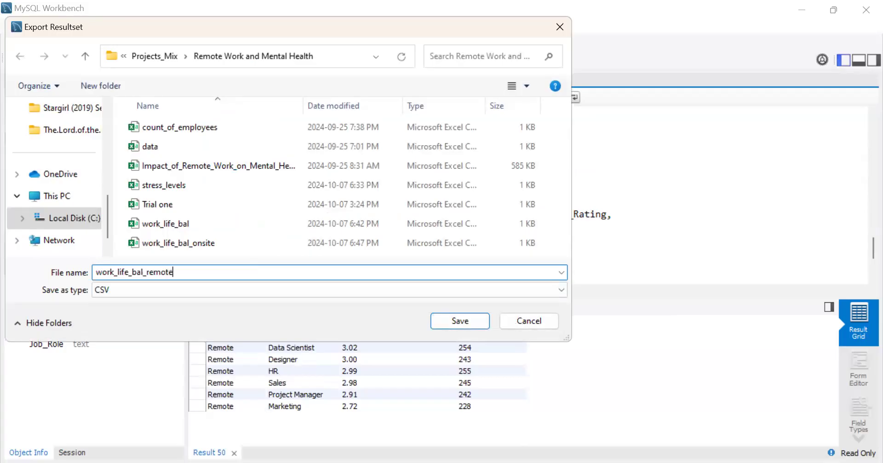
pyautogui.click(460, 321)
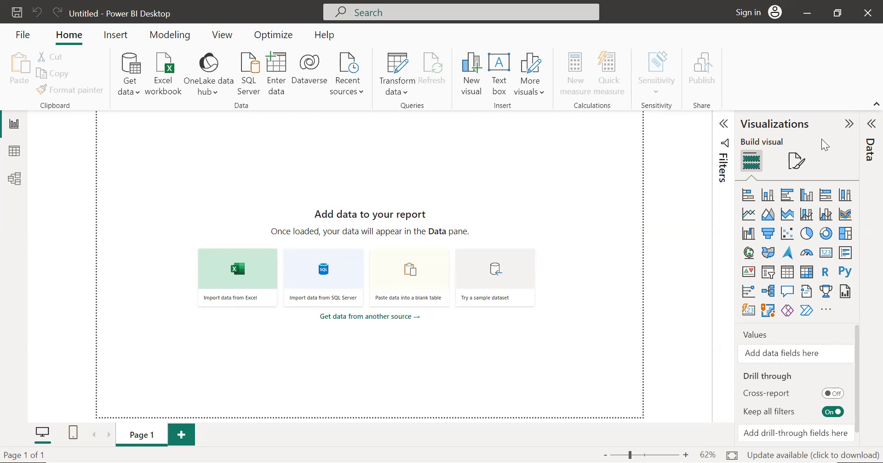
# Step: Set the report page's canvas background to black with 0% transparency
pyautogui.click(796, 162)
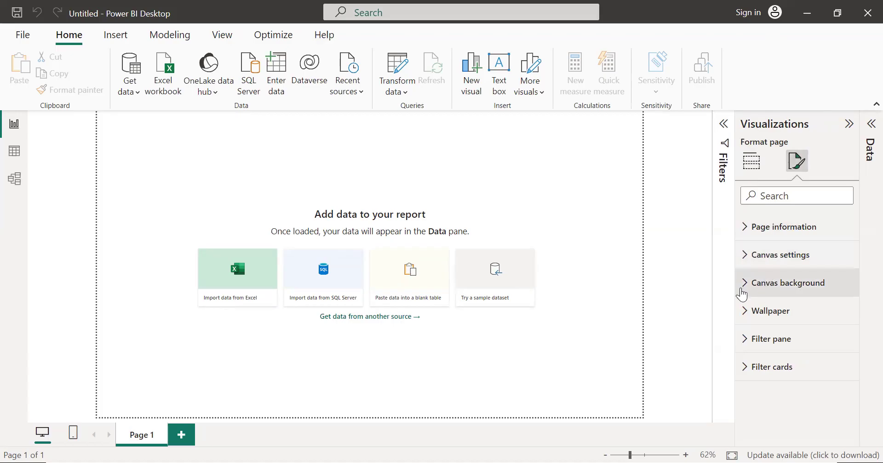
pyautogui.click(742, 290)
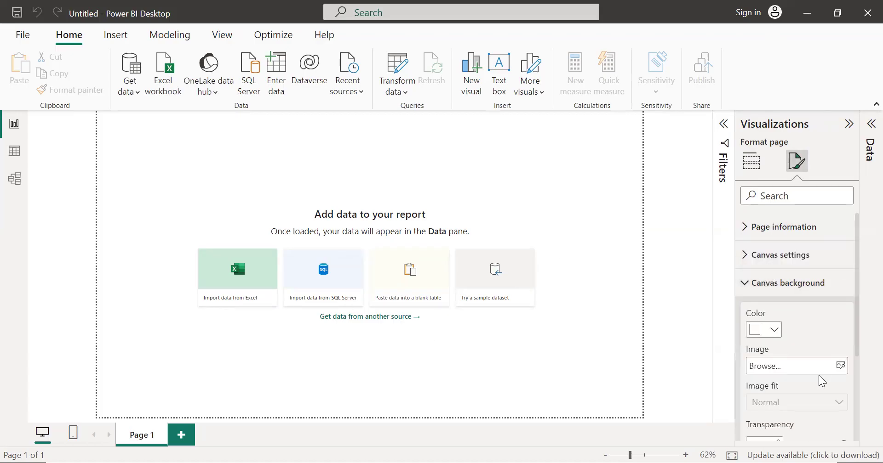
pyautogui.scroll(-2, 815, 325)
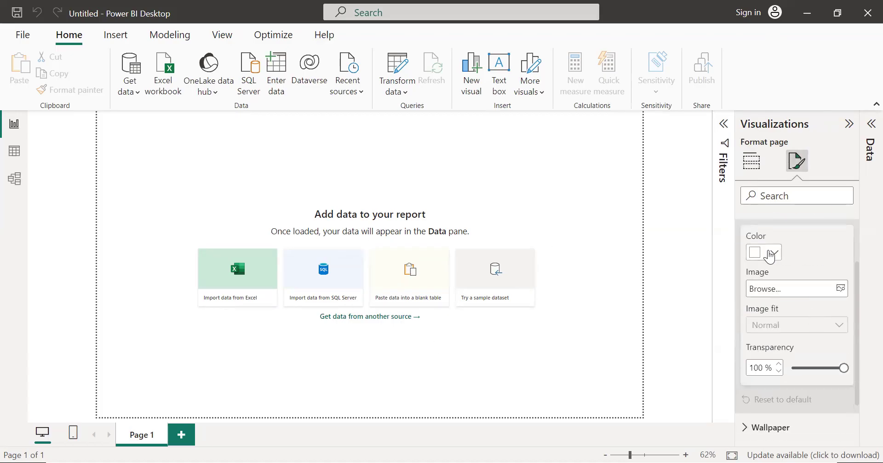
pyautogui.click(769, 257)
pyautogui.click(694, 143)
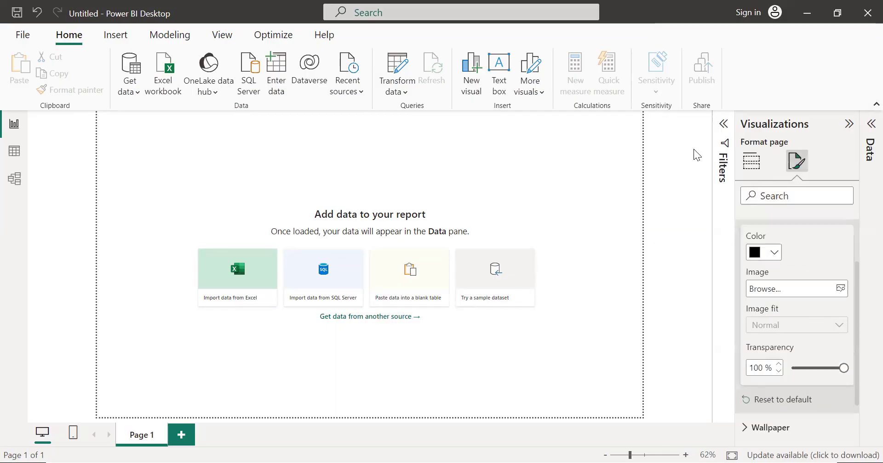
pyautogui.click(794, 367)
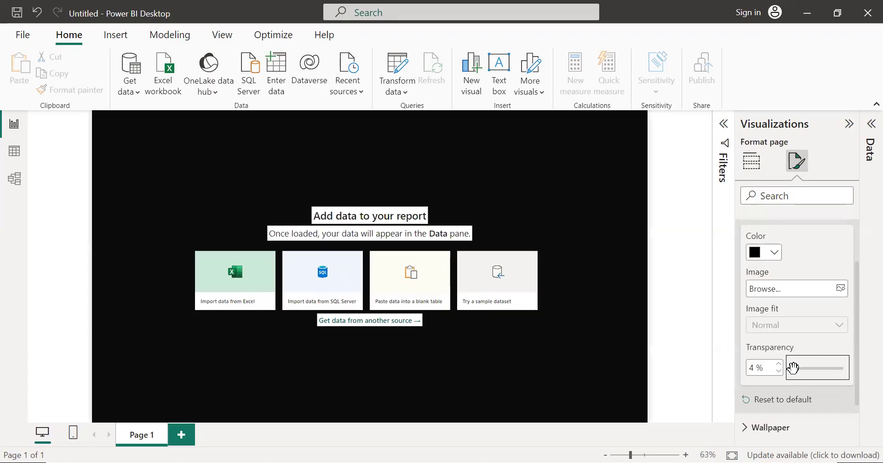
pyautogui.moveTo(792, 368)
pyautogui.mouseDown()
pyautogui.moveTo(823, 367)
pyautogui.moveTo(788, 368)
pyautogui.mouseUp()
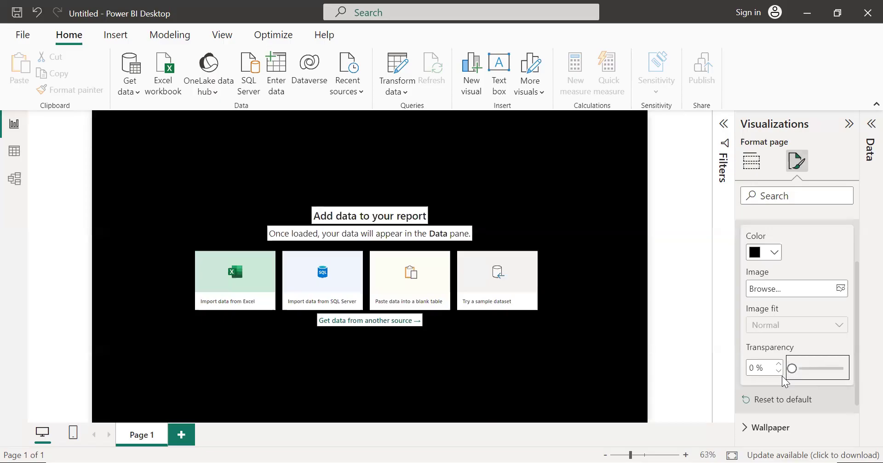
pyautogui.click(686, 260)
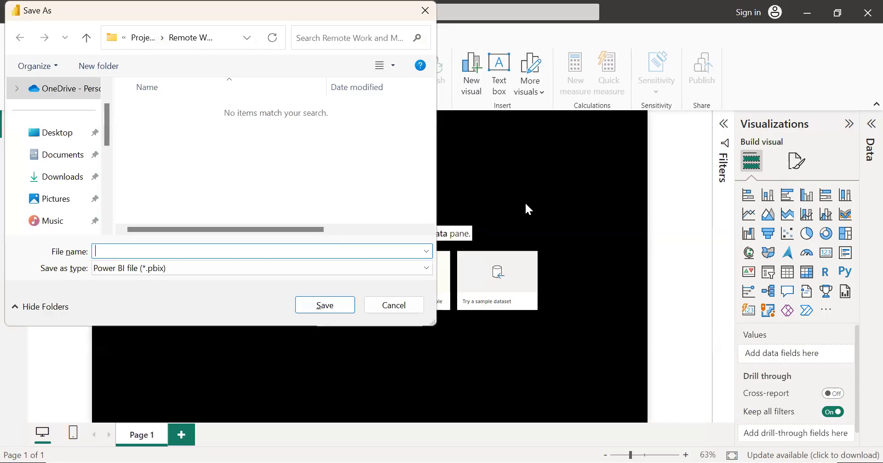
# Step: Save the report as a Power BI file named Remote Work Project
pyautogui.write('Remote Work Project')
pyautogui.click(339, 305)
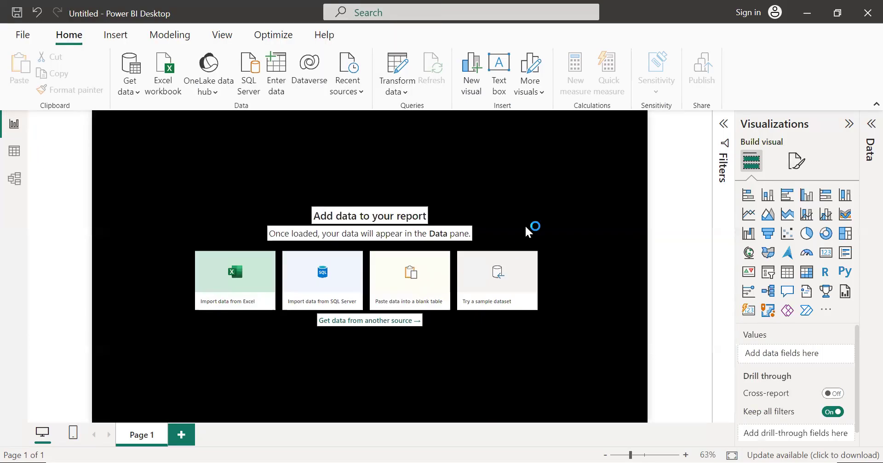
# Step: Import the stress_levels CSV file into the report and show the list of loaded tables
pyautogui.click(137, 92)
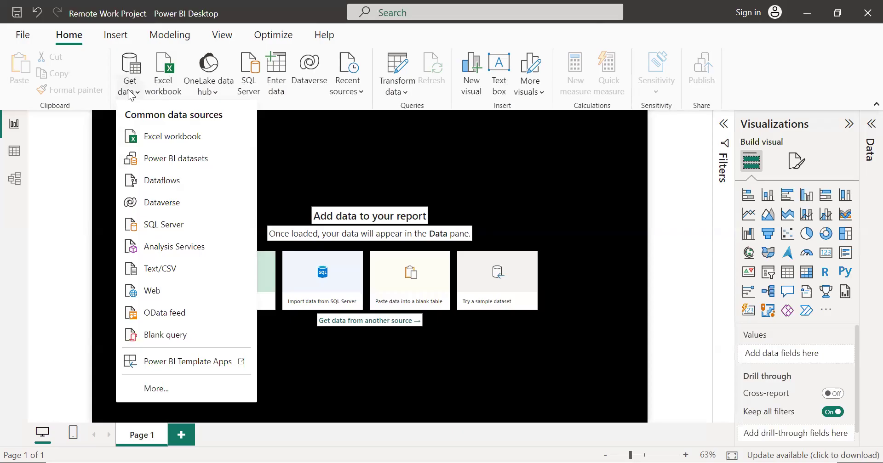
pyautogui.click(173, 260)
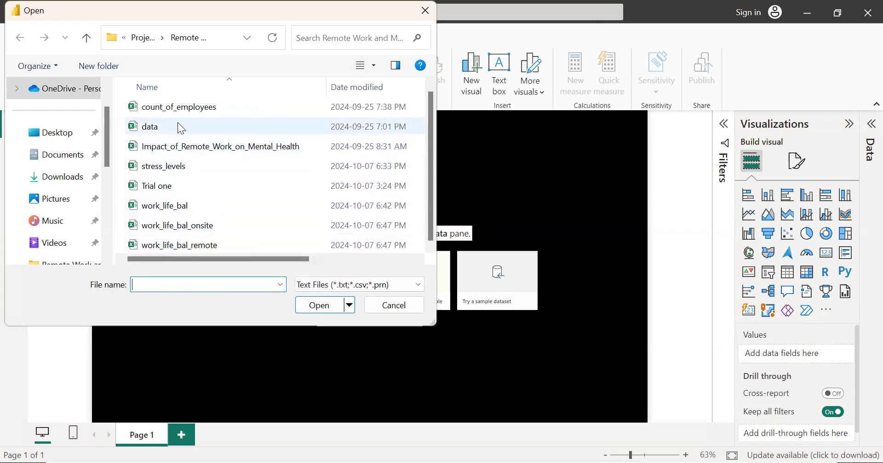
pyautogui.click(176, 171)
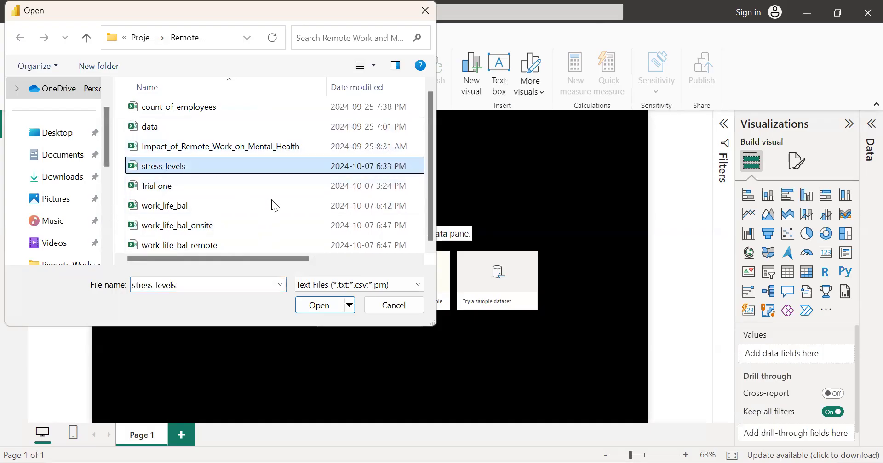
pyautogui.click(321, 305)
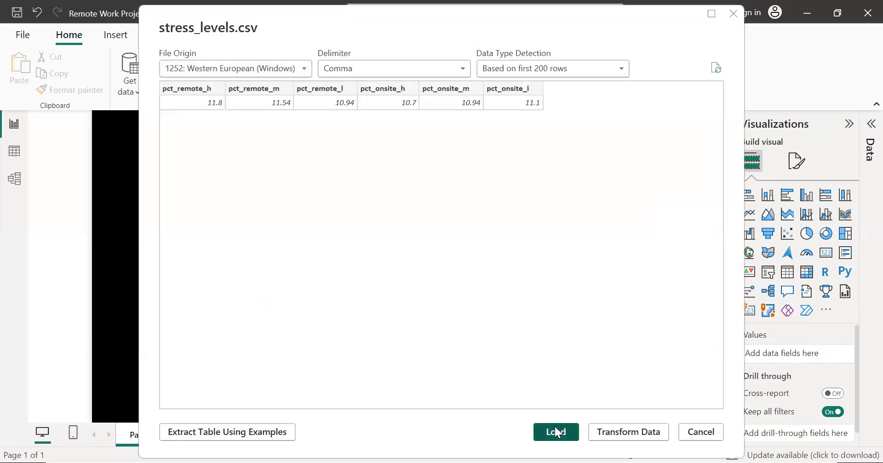
pyautogui.click(556, 432)
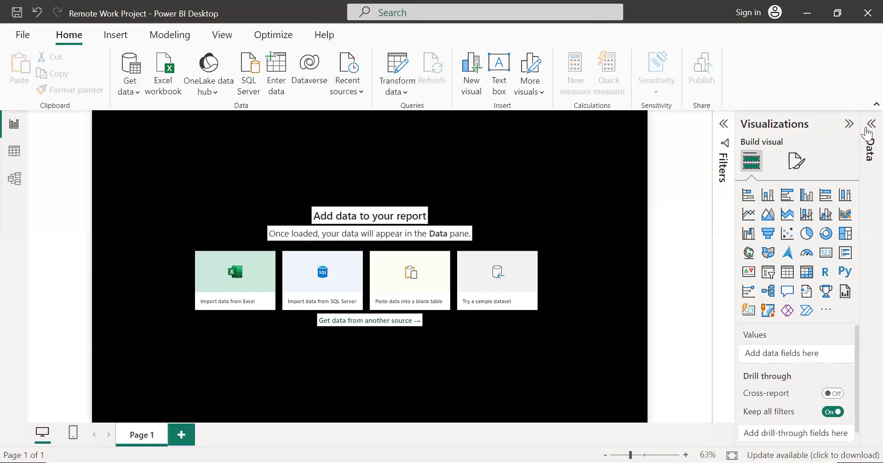
pyautogui.click(867, 132)
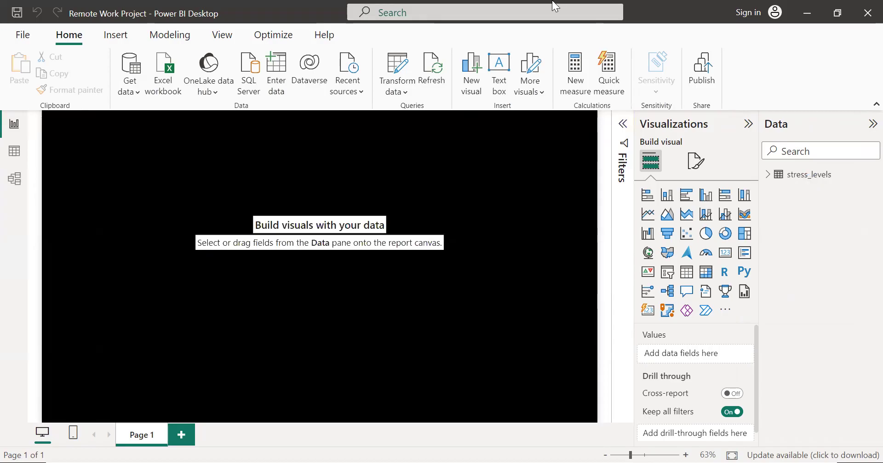
# Step: Import the work_life_bal CSV file into the report
pyautogui.click(129, 88)
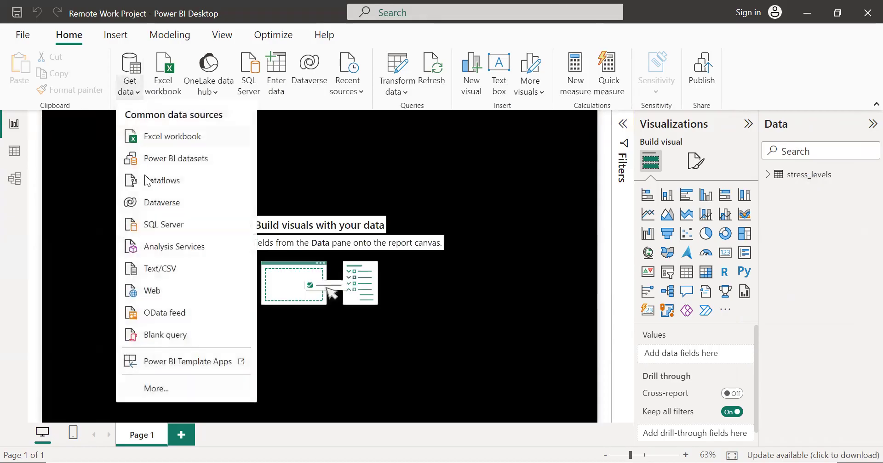
pyautogui.click(152, 273)
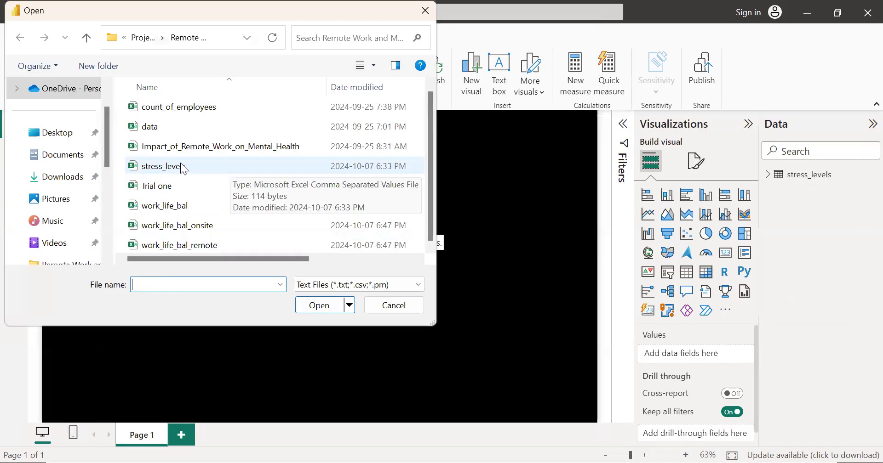
pyautogui.click(183, 213)
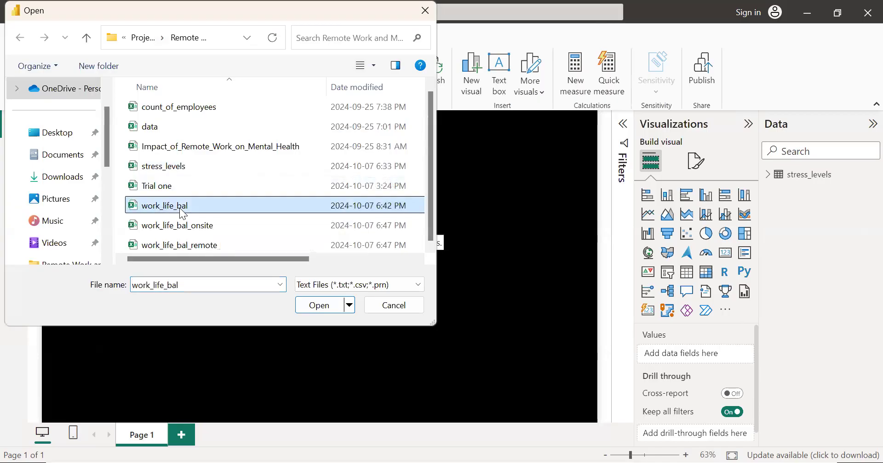
pyautogui.click(316, 311)
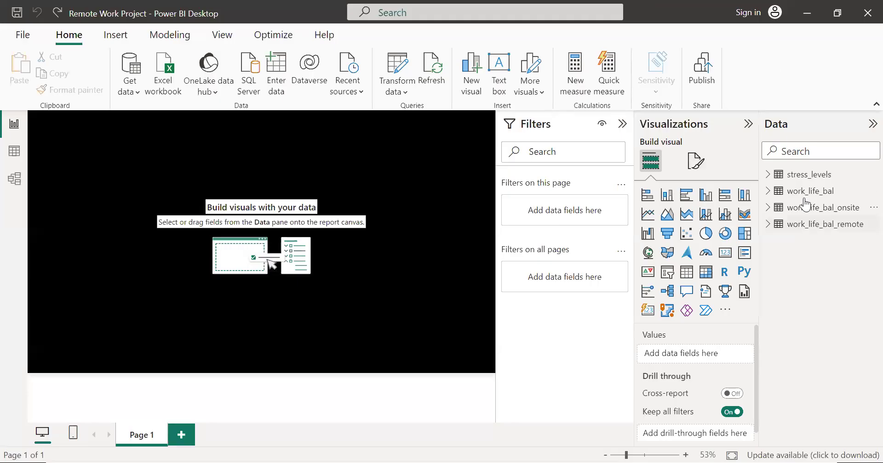
# Step: Examine the fields of the stress_levels, work_life_bal, work_life_bal_onsite and work_life_bal_remote tables
pyautogui.click(766, 176)
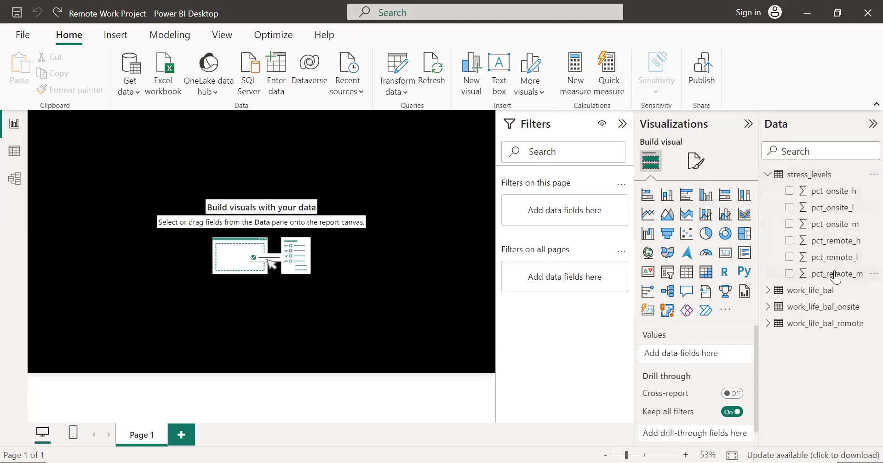
pyautogui.click(768, 176)
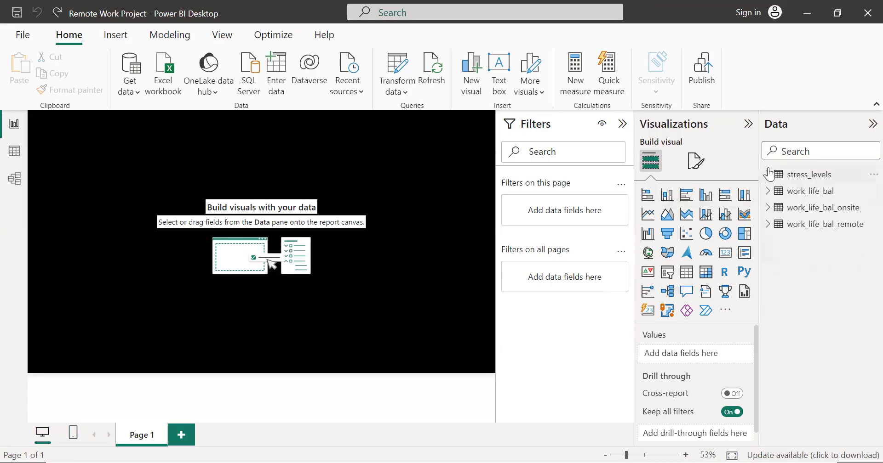
pyautogui.click(767, 192)
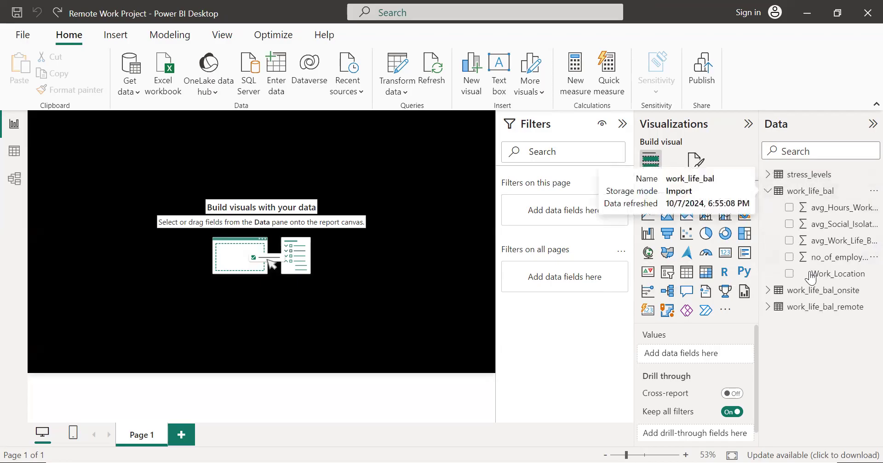
pyautogui.click(767, 191)
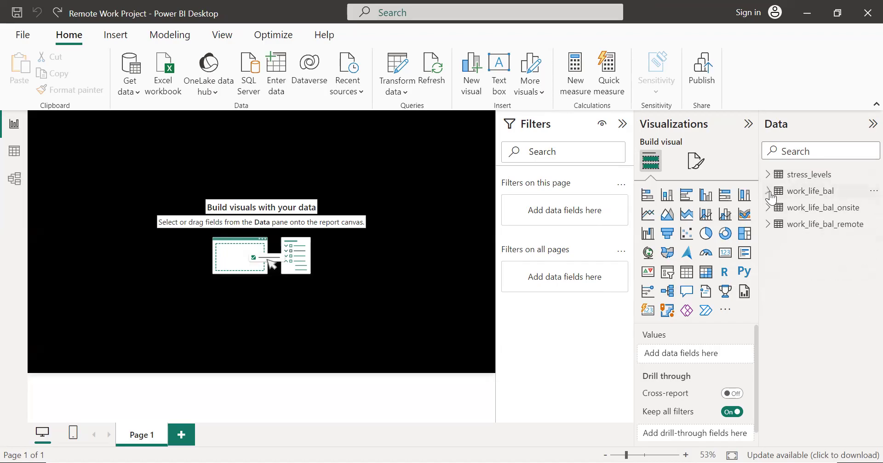
pyautogui.click(768, 209)
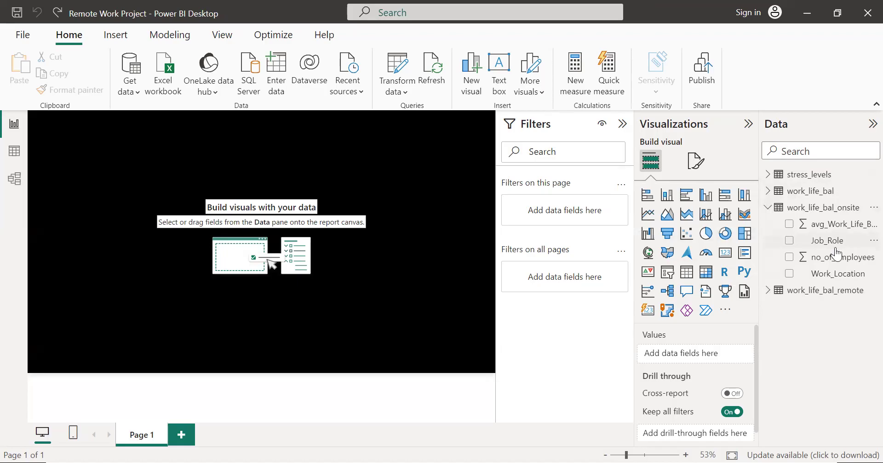
pyautogui.click(768, 209)
pyautogui.click(767, 225)
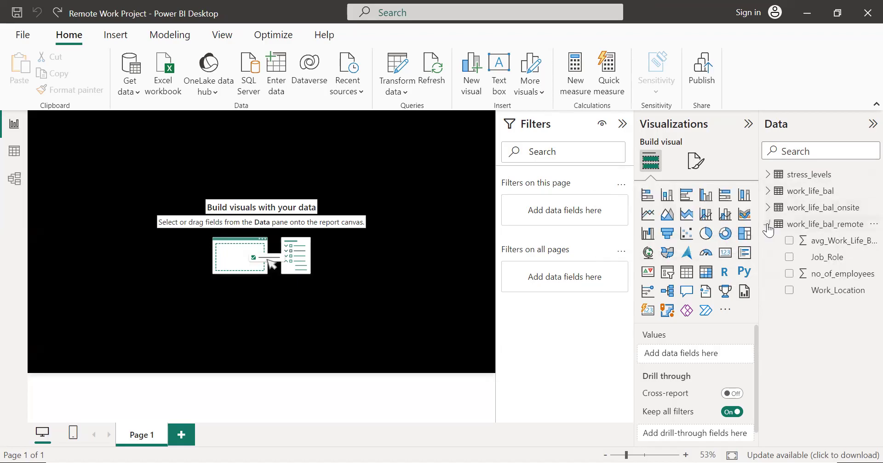
pyautogui.click(767, 225)
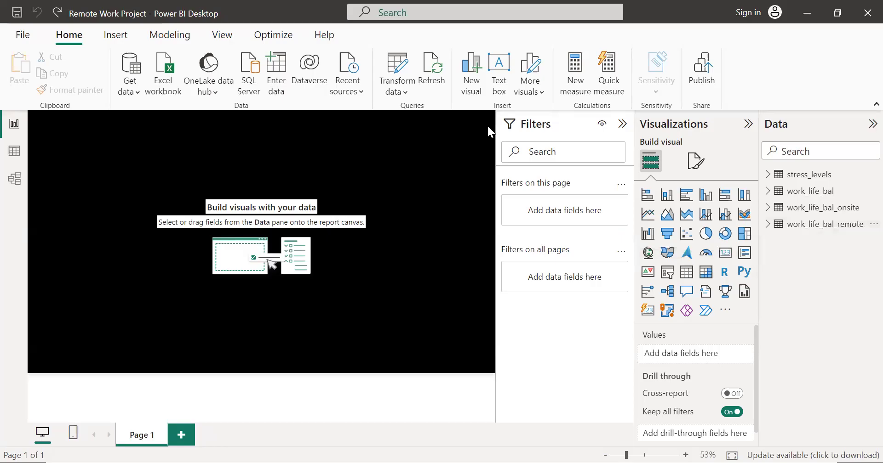
# Step: Add a text box to the report page reading "Remote vs Onsite work location"
pyautogui.click(500, 82)
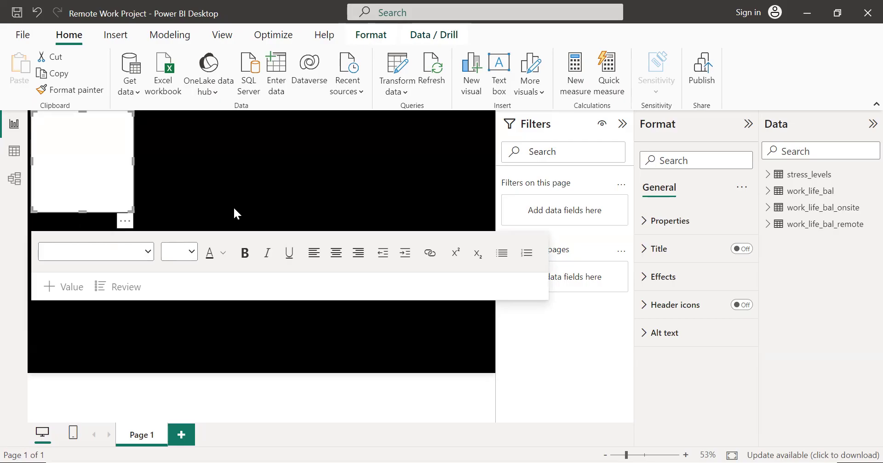
pyautogui.click(90, 146)
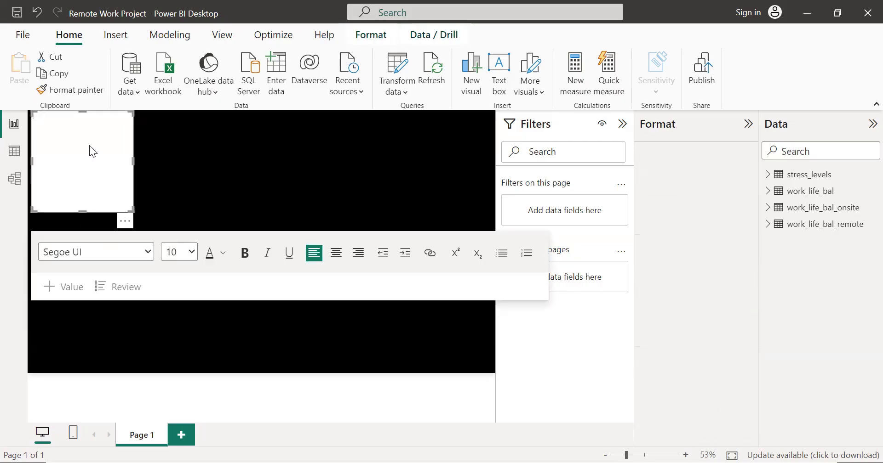
pyautogui.write('Remo')
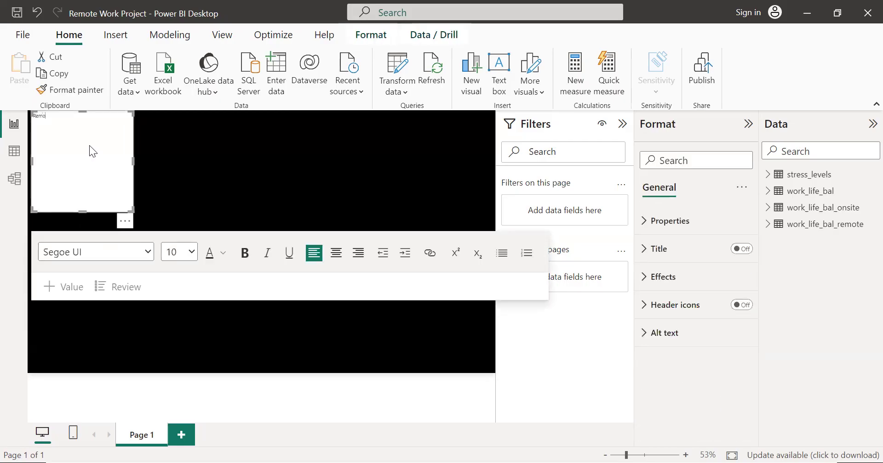
pyautogui.write('te vs Onsite W')
pyautogui.press('BackSpace')
pyautogui.press('BackSpace')
pyautogui.press('BackSpace')
pyautogui.write('work location')
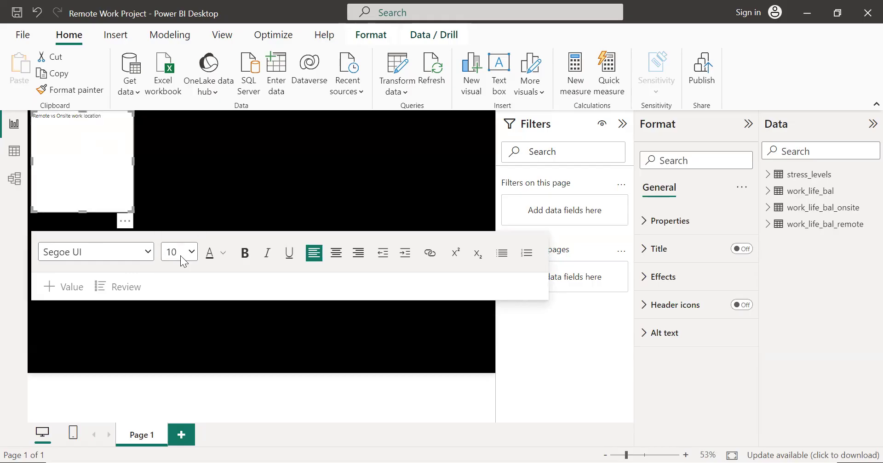
# Step: Format the text box's title in Arial size 18, bold, with the font colour White, 10% darker
pyautogui.click(183, 149)
pyautogui.click(108, 121)
pyautogui.moveTo(109, 121); pyautogui.dragTo(28, 120)
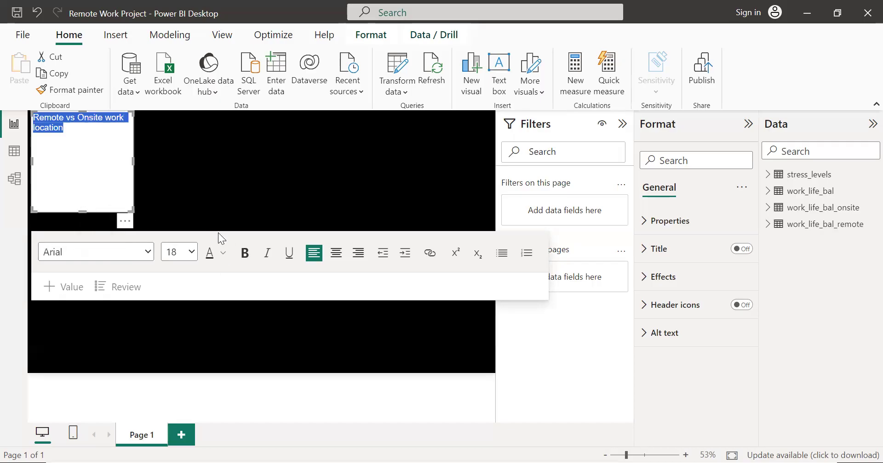
pyautogui.click(244, 253)
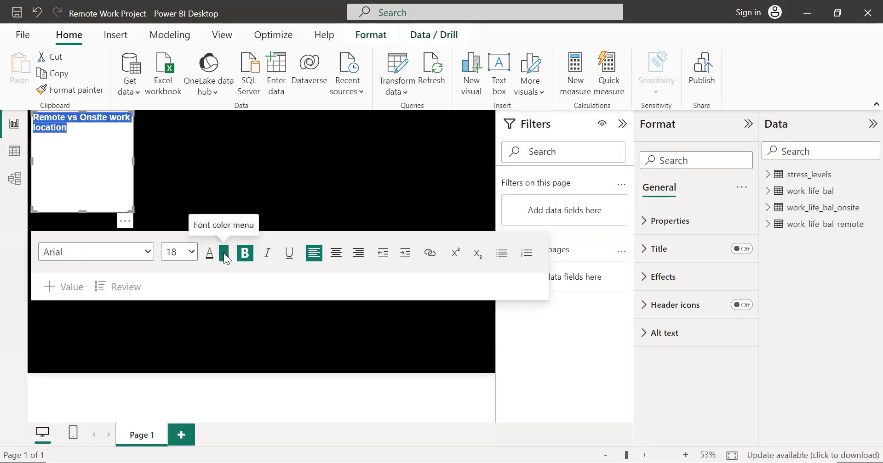
pyautogui.click(223, 252)
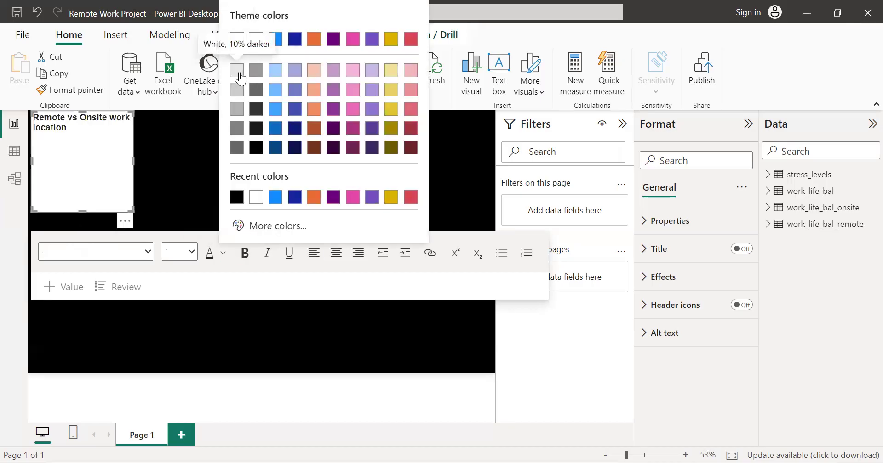
pyautogui.click(239, 78)
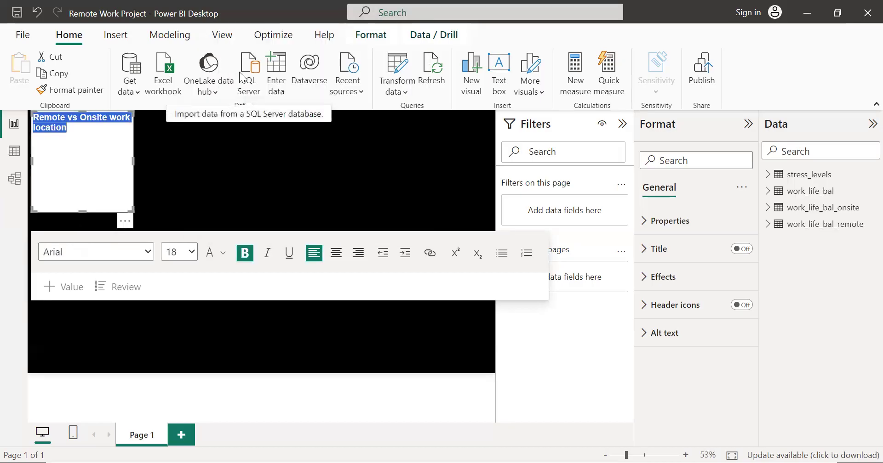
# Step: Reshape the text box into a wide, short strip near the page's upper edge and set its background to black
pyautogui.moveTo(81, 210); pyautogui.dragTo(197, 155)
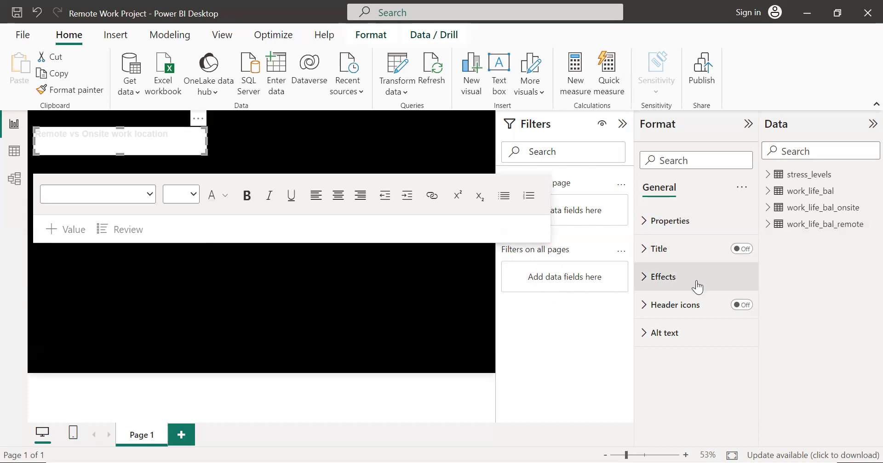
pyautogui.click(652, 278)
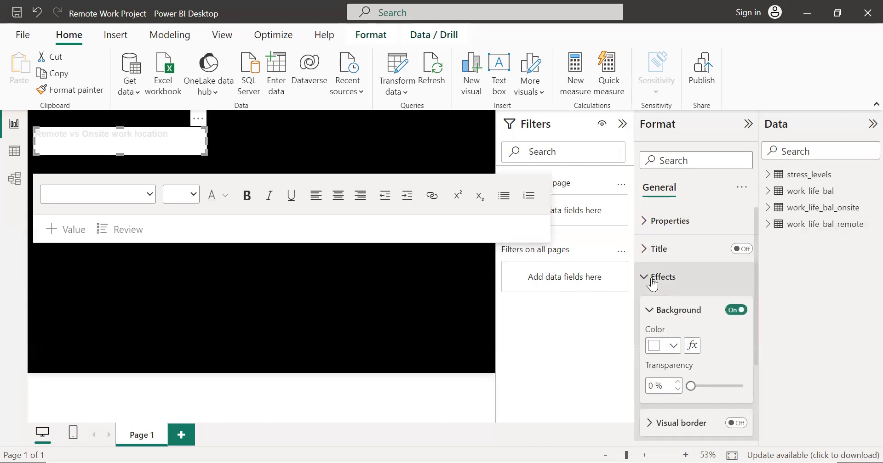
pyautogui.scroll(-1, 662, 331)
pyautogui.click(669, 305)
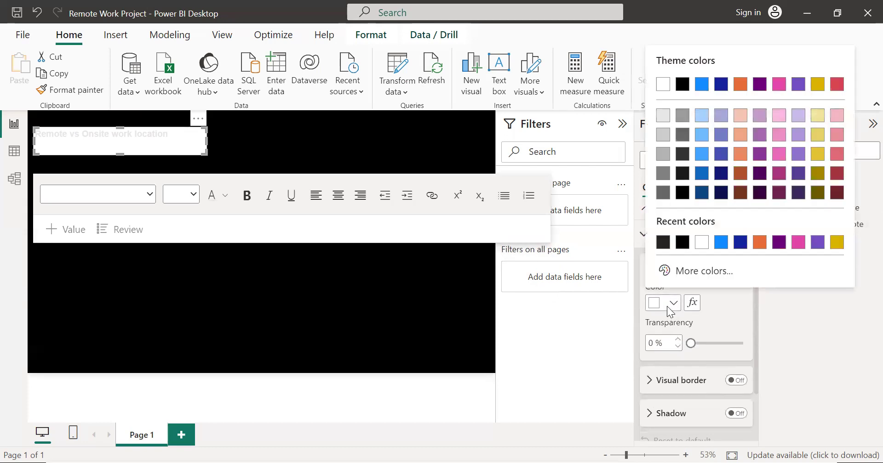
pyautogui.click(684, 197)
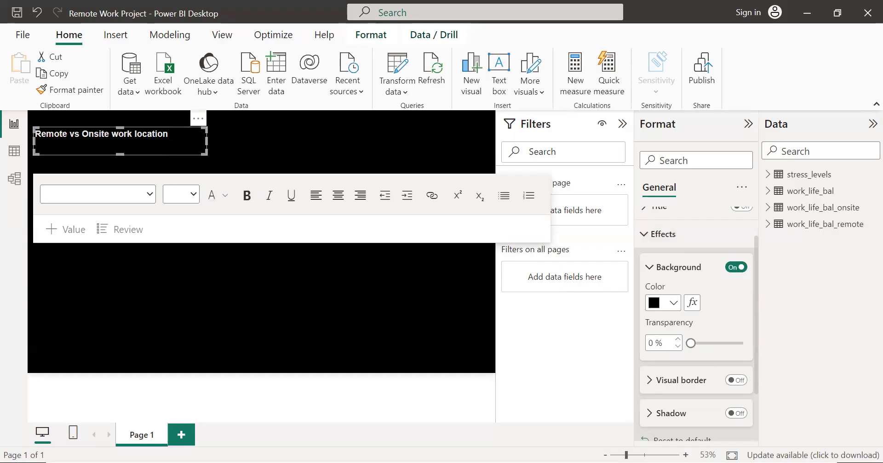
# Step: Change the title's font colour to the light grey one shade darker than White, 10% darker
pyautogui.hotkey('ctrl', 'a')
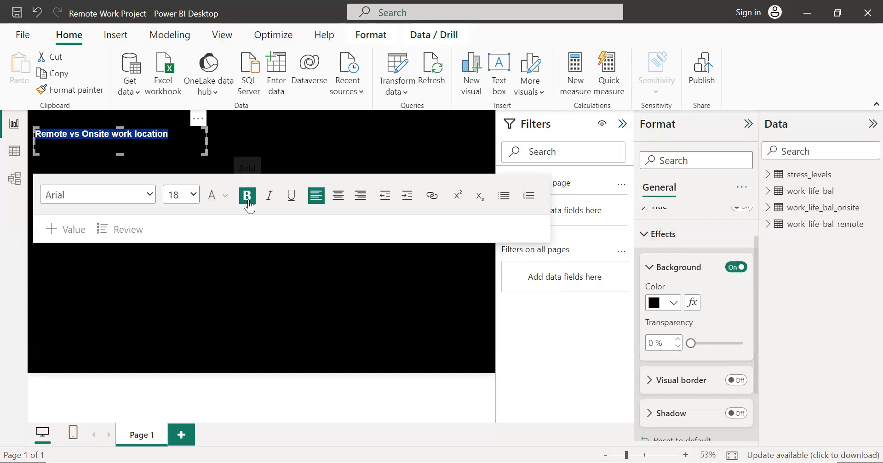
pyautogui.click(226, 196)
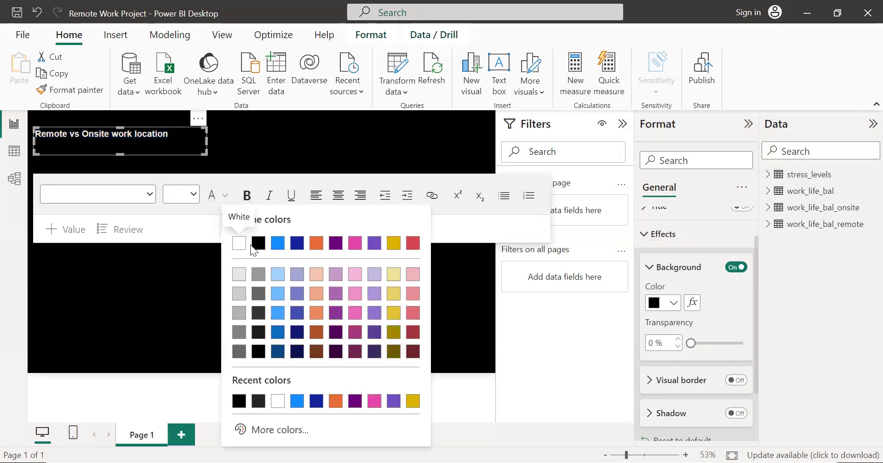
pyautogui.click(241, 296)
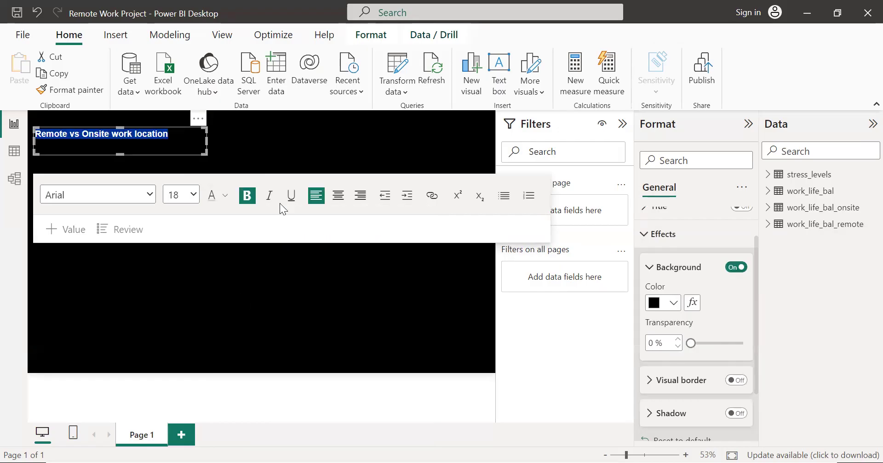
pyautogui.click(307, 144)
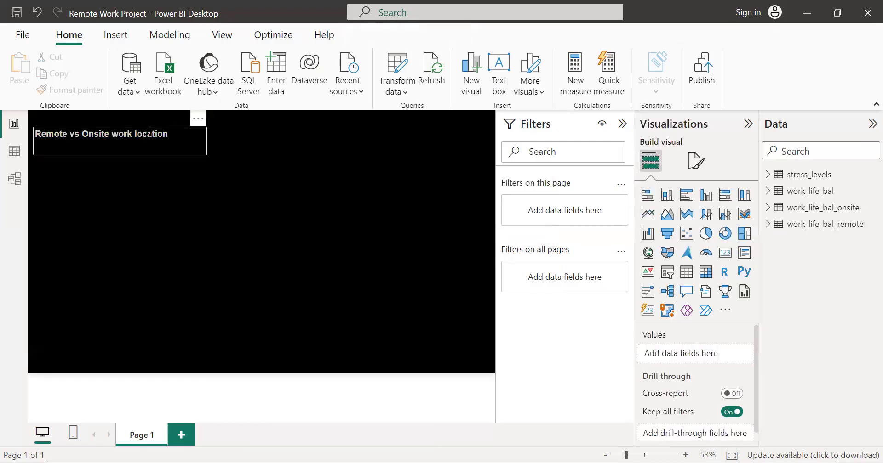
pyautogui.click(181, 137)
pyautogui.moveTo(183, 140); pyautogui.dragTo(34, 135)
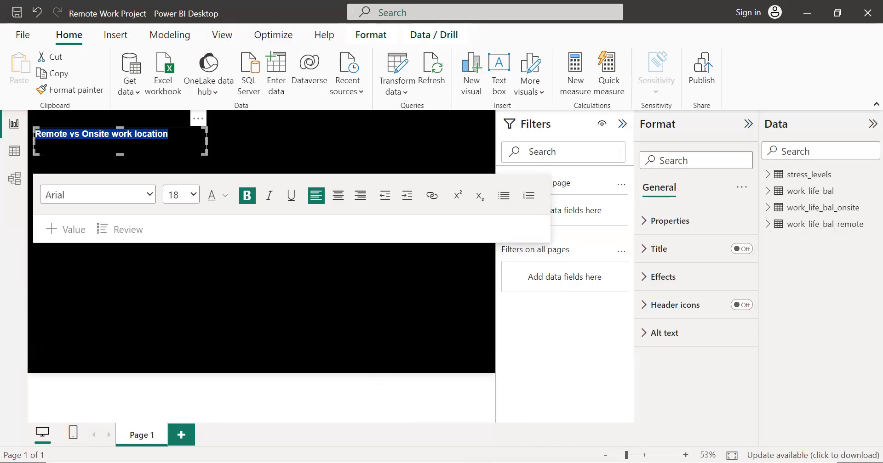
# Step: Replace the text box's title with the all-capitals wording "REMOTE VS ONSITE WORK LOCATION"
pyautogui.click(468, 87)
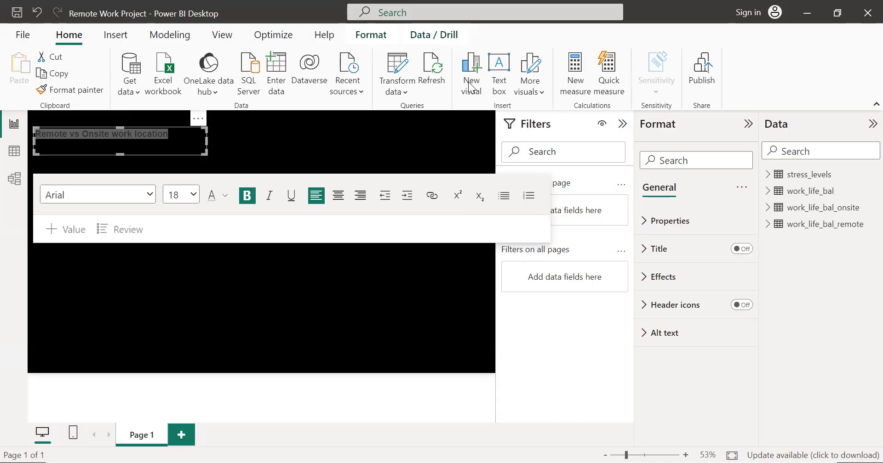
pyautogui.click(183, 149)
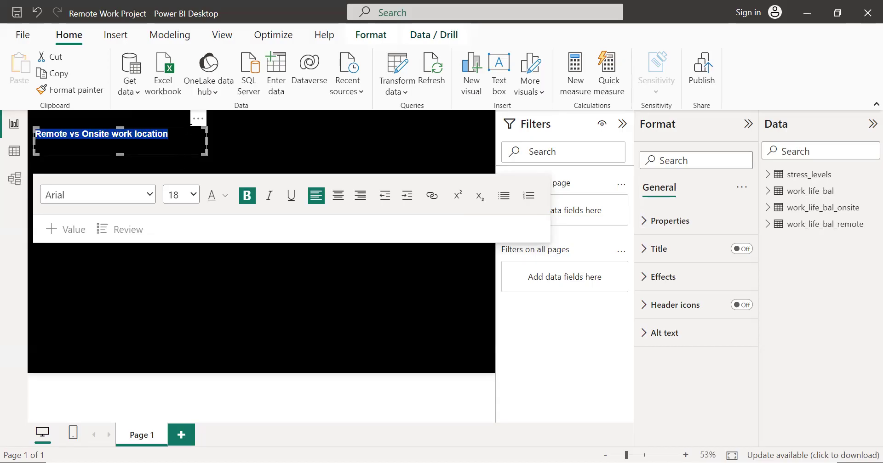
pyautogui.click(190, 130)
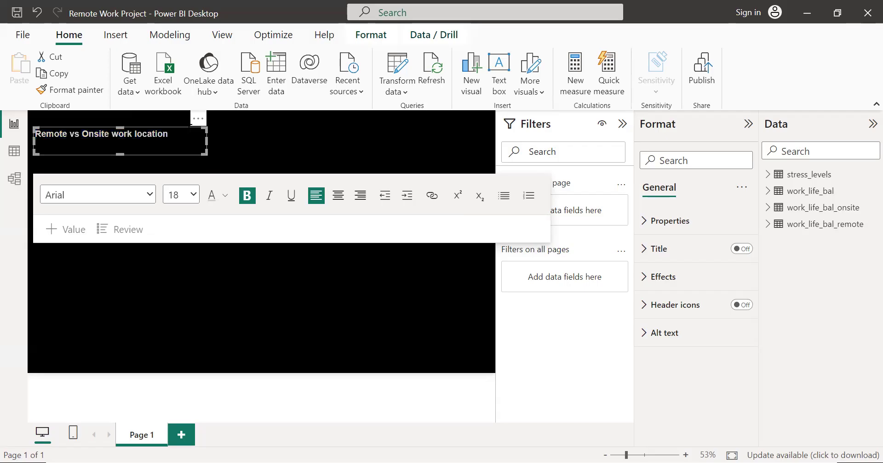
pyautogui.press('Return')
pyautogui.write('REMOTE VS O')
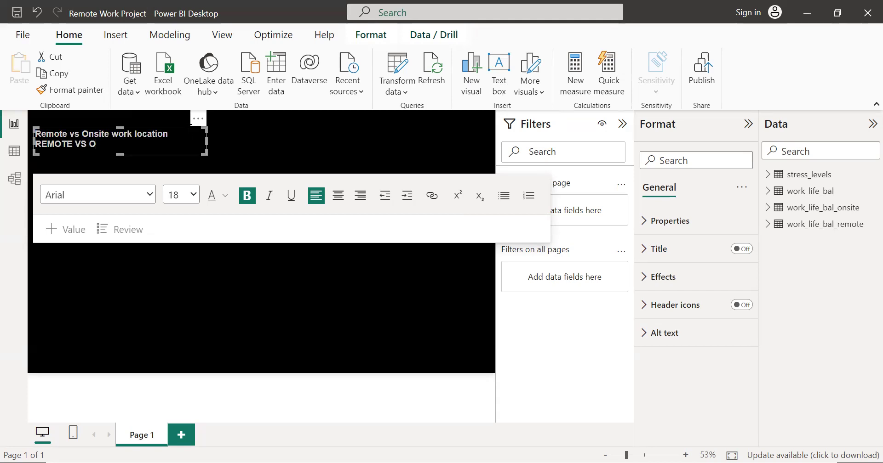
pyautogui.write('NSITE WORK LOCATION')
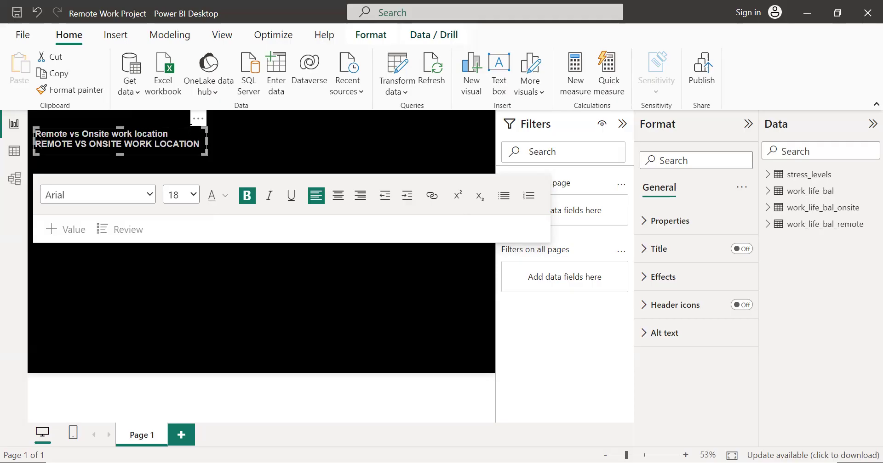
pyautogui.press('BackSpace')
pyautogui.press('BackSpace')
pyautogui.press('BackSpace')
pyautogui.press('BackSpace')
pyautogui.press('BackSpace')
pyautogui.press('BackSpace')
pyautogui.press('BackSpace')
pyautogui.press('BackSpace')
pyautogui.press('BackSpace')
pyautogui.press('BackSpace')
pyautogui.press('BackSpace')
pyautogui.press('BackSpace')
pyautogui.press('BackSpace')
pyautogui.press('BackSpace')
pyautogui.press('BackSpace')
pyautogui.press('BackSpace')
pyautogui.press('BackSpace')
pyautogui.press('BackSpace')
pyautogui.press('BackSpace')
pyautogui.press('BackSpace')
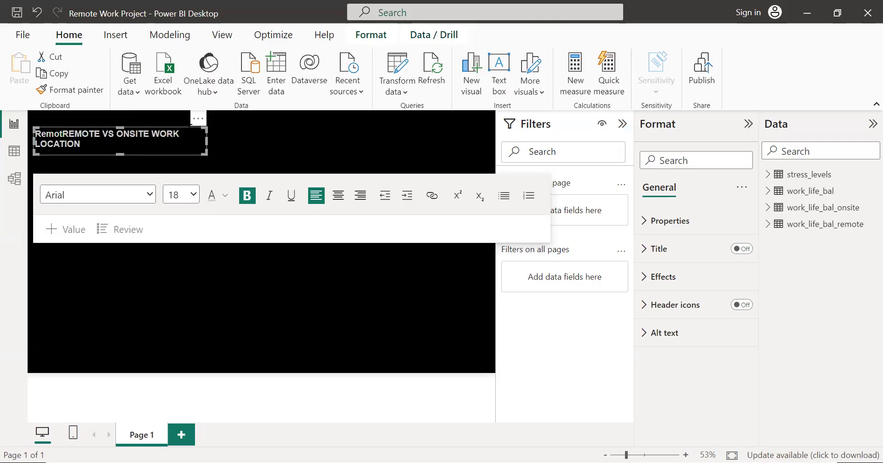
pyautogui.press('BackSpace')
pyautogui.press('BackSpace')
pyautogui.press('BackSpace')
pyautogui.press('BackSpace')
pyautogui.press('BackSpace')
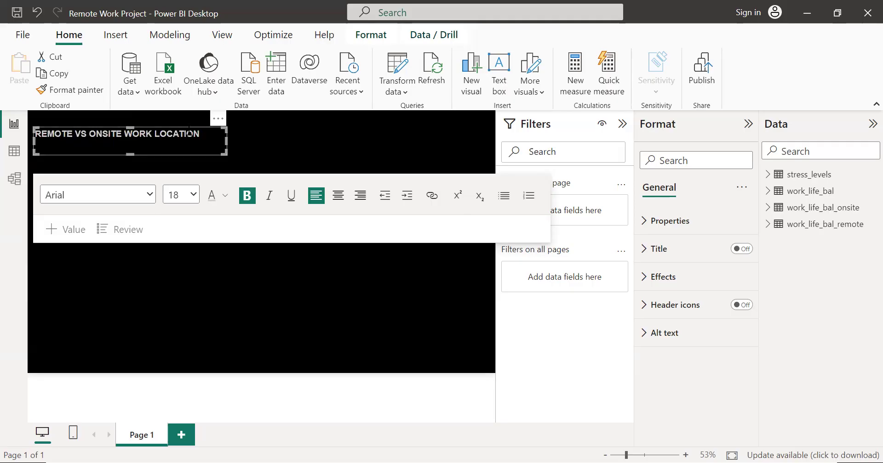
# Step: Centre the whole title within its text box and set its font size to 20
pyautogui.hotkey('ctrl', 'a')
pyautogui.click(340, 196)
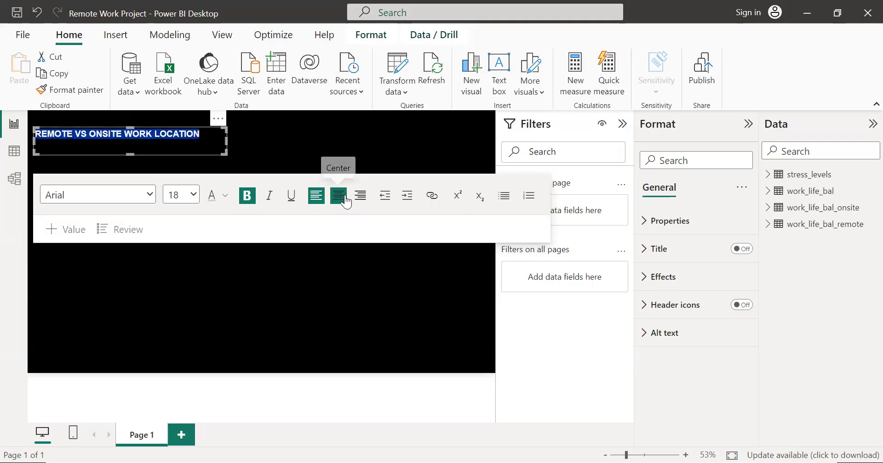
pyautogui.click(183, 195)
pyautogui.click(222, 178)
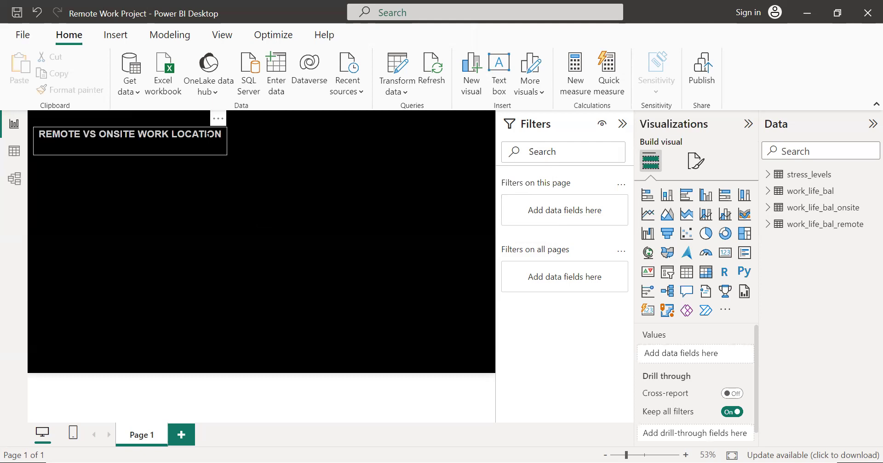
# Step: Widen the title's text box so that it extends to just past the middle of the page's visible part
pyautogui.click(224, 139)
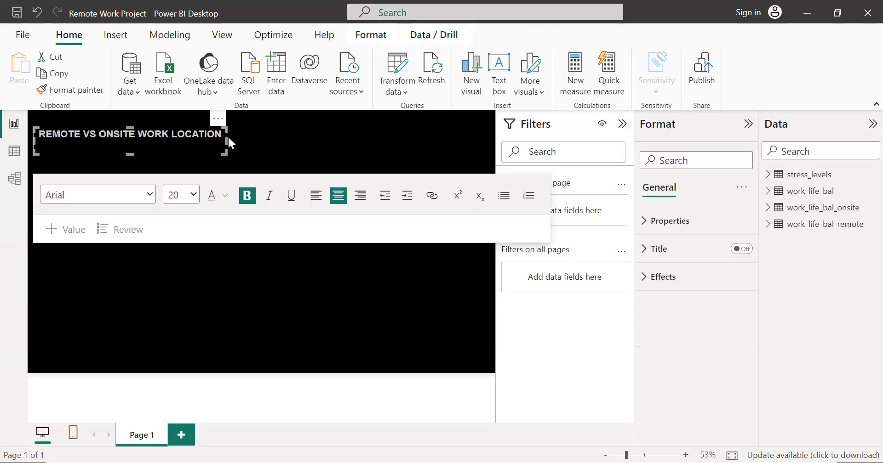
pyautogui.moveTo(229, 139); pyautogui.dragTo(258, 138)
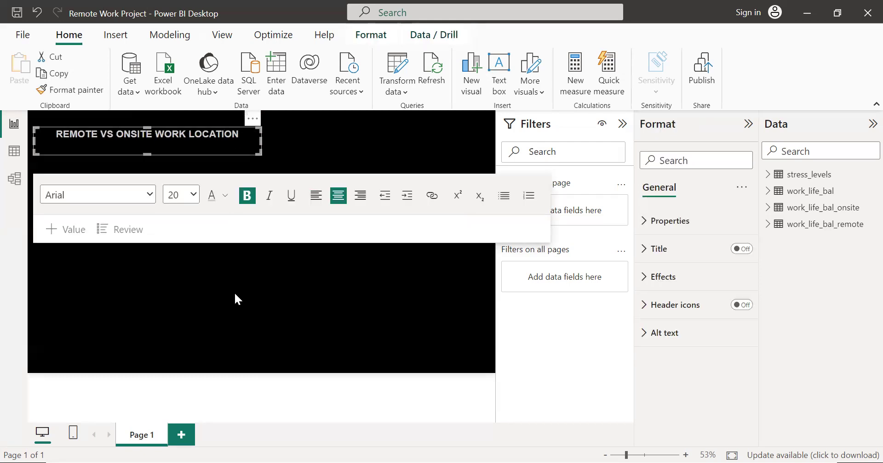
pyautogui.click(235, 300)
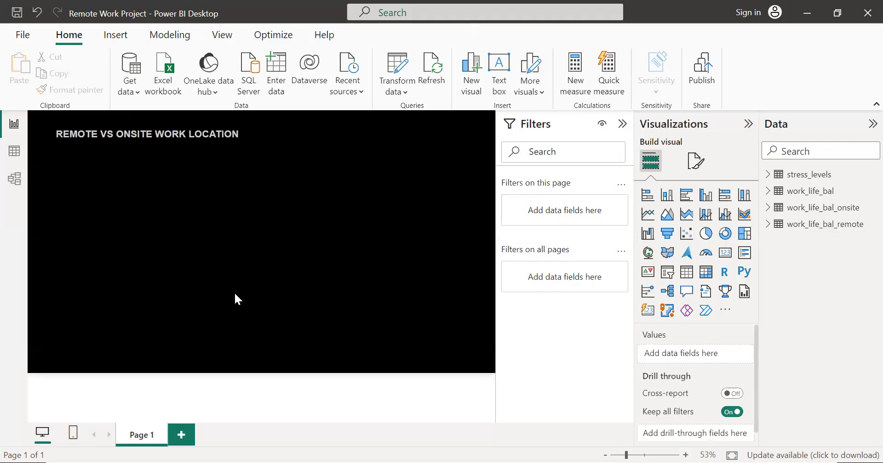
# Step: Add a pie chart with pct_onsite_h, pct_onsite_m and pct_onsite_l from the stress_levels table as its values
pyautogui.click(792, 175)
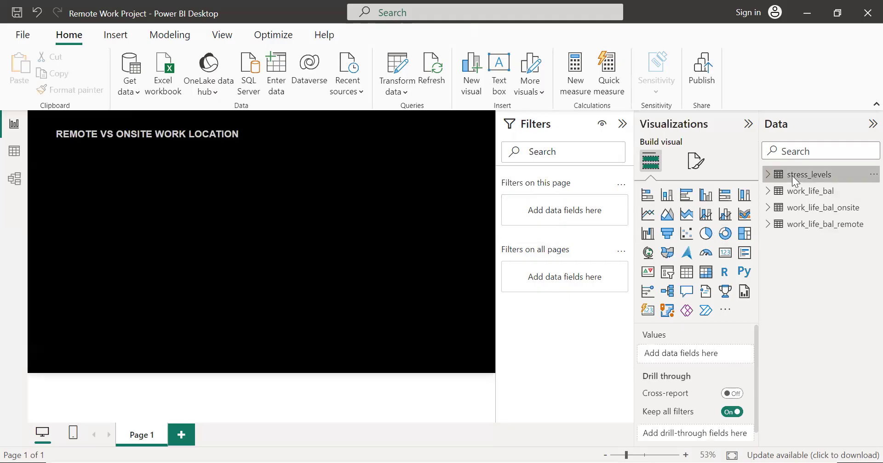
pyautogui.click(768, 174)
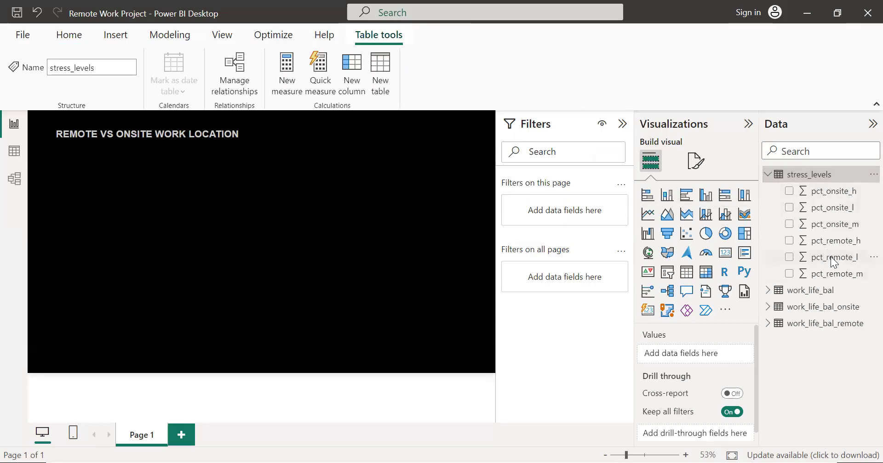
pyautogui.click(705, 233)
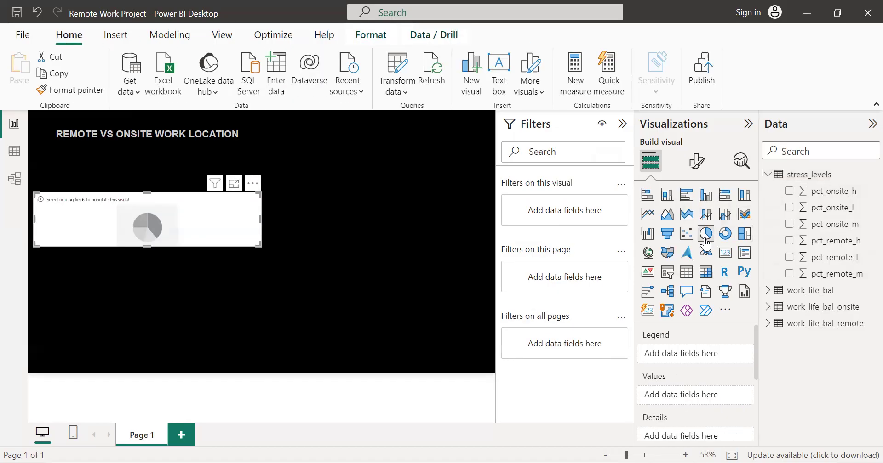
pyautogui.click(789, 191)
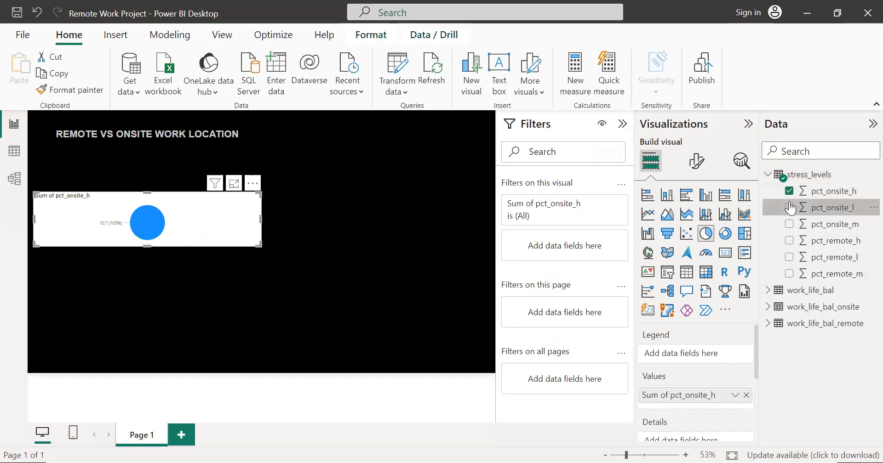
pyautogui.click(790, 208)
pyautogui.click(788, 225)
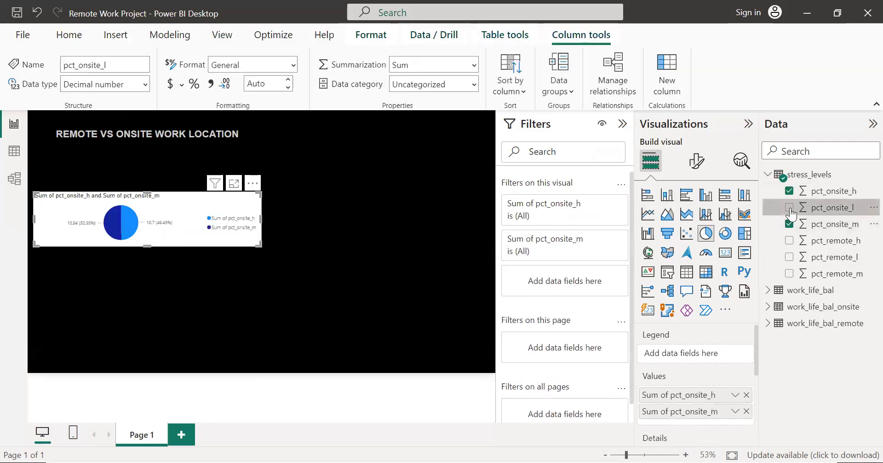
pyautogui.click(789, 208)
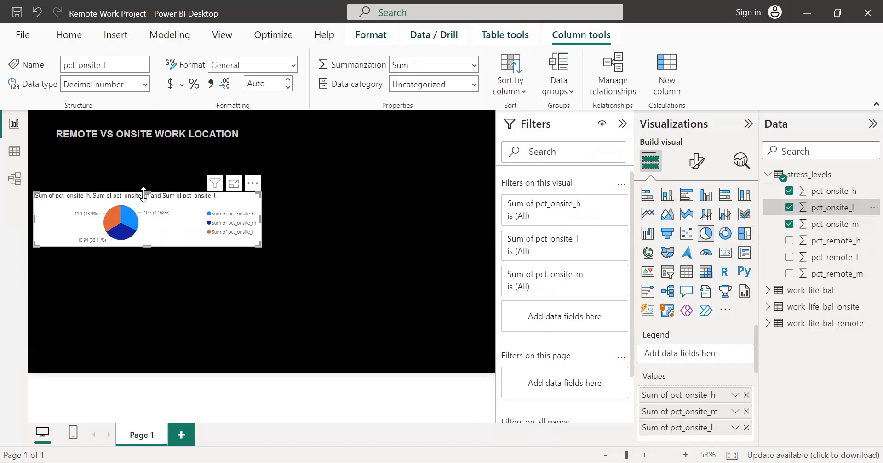
# Step: Resize the pie chart to be taller and narrower, with its upper edge just under the page title
pyautogui.moveTo(143, 193); pyautogui.dragTo(146, 142)
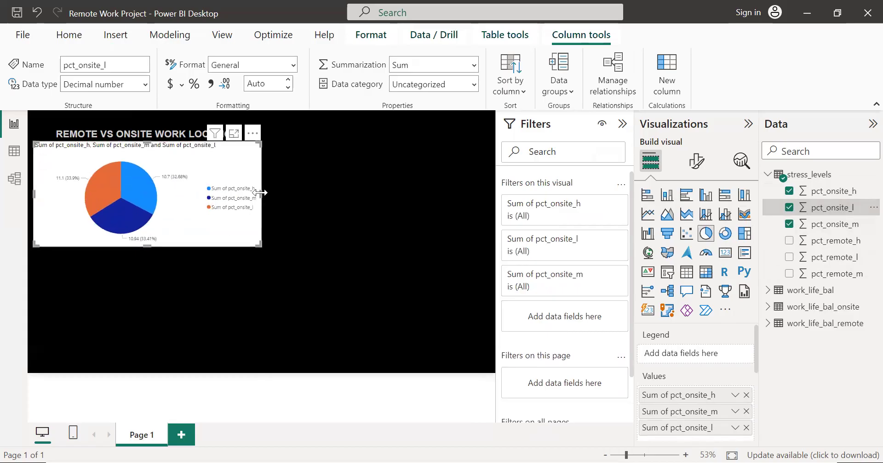
pyautogui.moveTo(260, 193); pyautogui.dragTo(236, 204)
pyautogui.moveTo(137, 243); pyautogui.dragTo(131, 255)
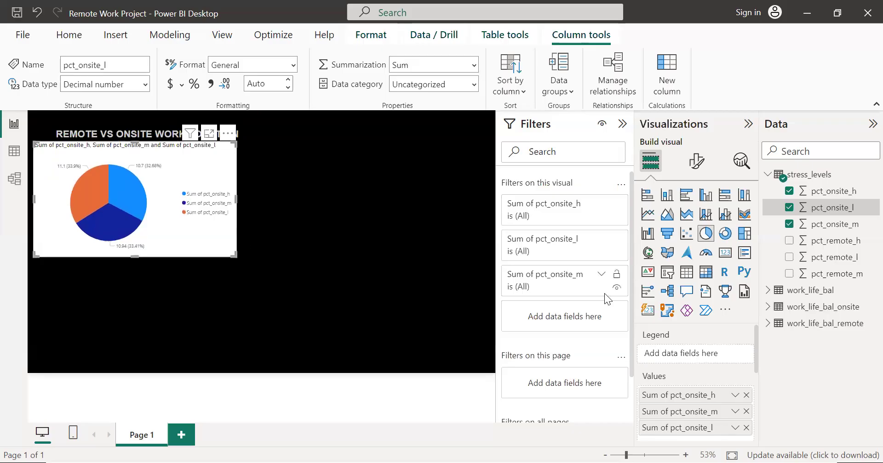
# Step: Set the pie chart's background colour to black
pyautogui.click(697, 162)
pyautogui.click(694, 223)
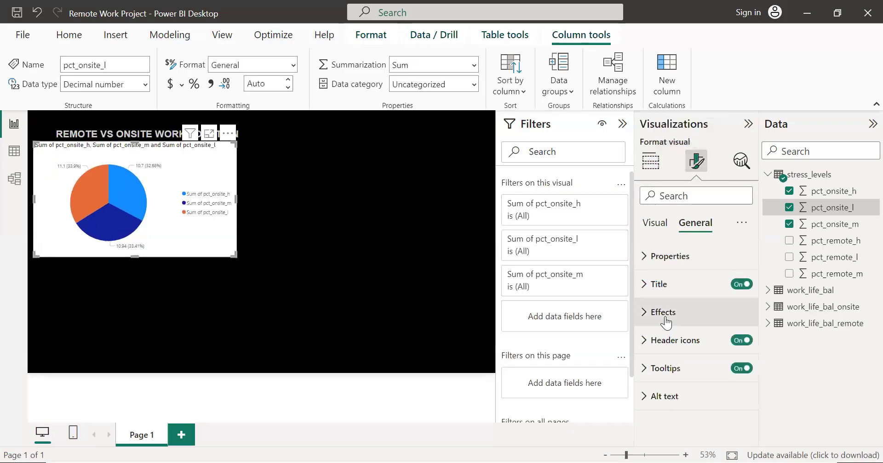
pyautogui.click(658, 310)
pyautogui.scroll(-3, 667, 274)
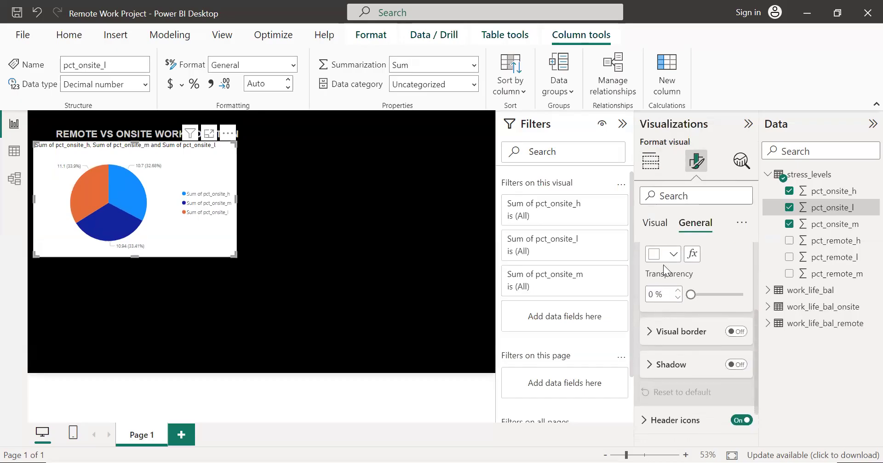
pyautogui.click(664, 256)
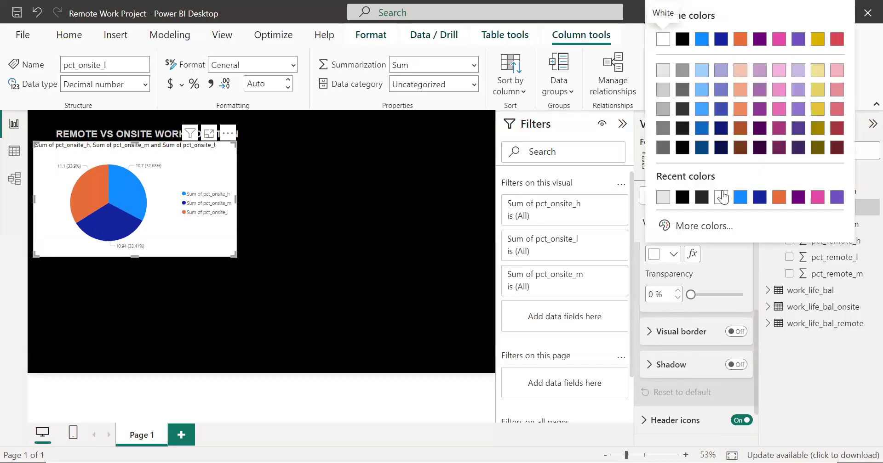
pyautogui.click(683, 148)
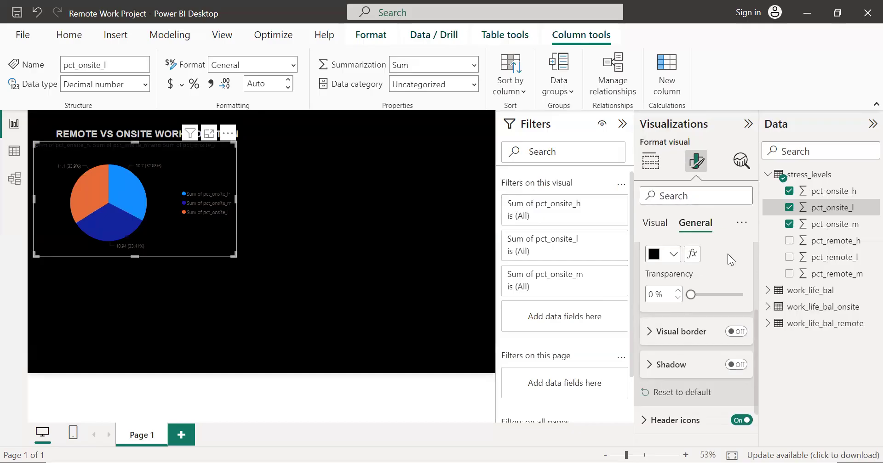
# Step: Set the colour of the pie chart's legend text to white (#FFFFFF)
pyautogui.click(652, 162)
pyautogui.click(696, 161)
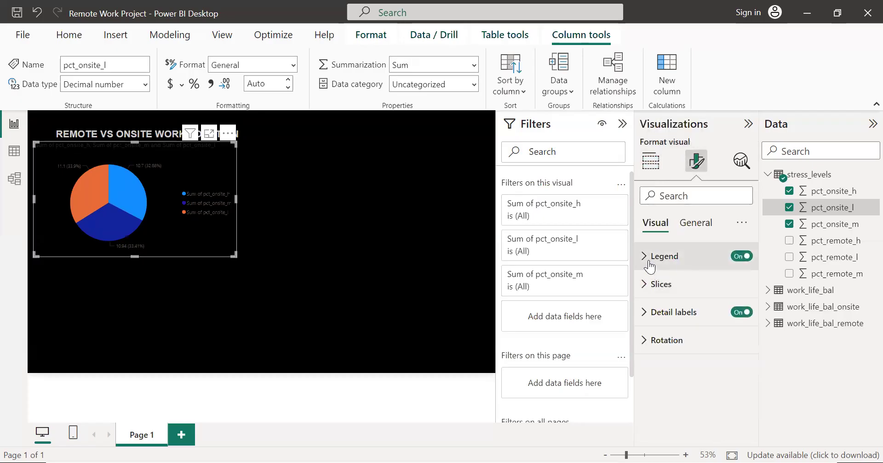
pyautogui.click(649, 256)
pyautogui.scroll(-1, 692, 294)
pyautogui.scroll(1, 662, 350)
pyautogui.click(662, 357)
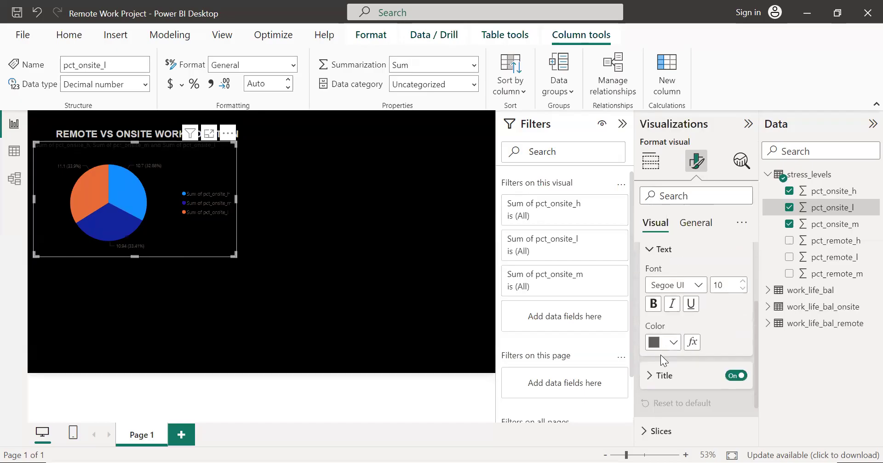
pyautogui.click(654, 344)
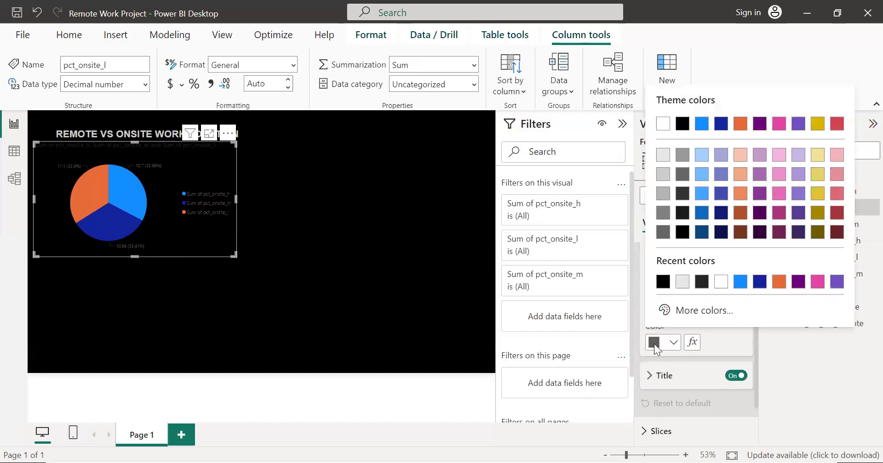
pyautogui.click(719, 282)
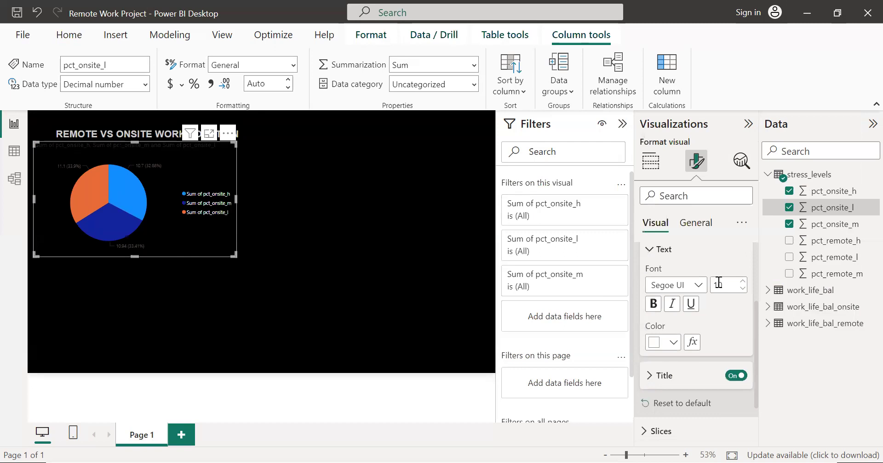
pyautogui.scroll(-2, 722, 346)
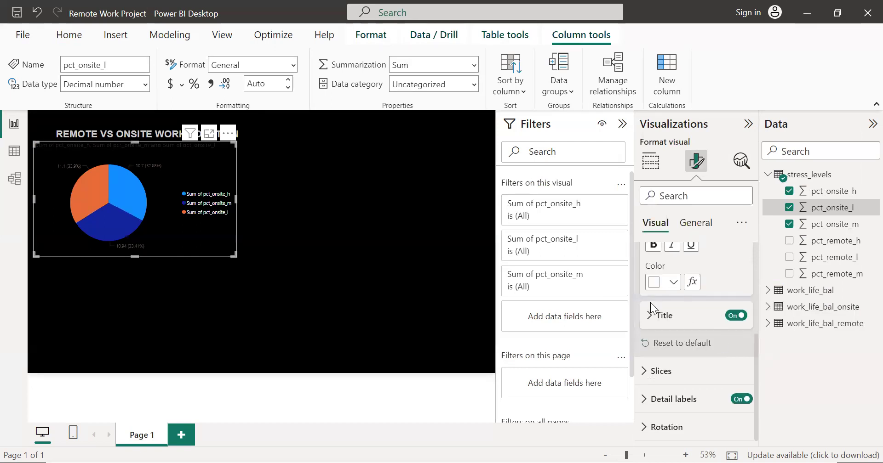
pyautogui.click(653, 320)
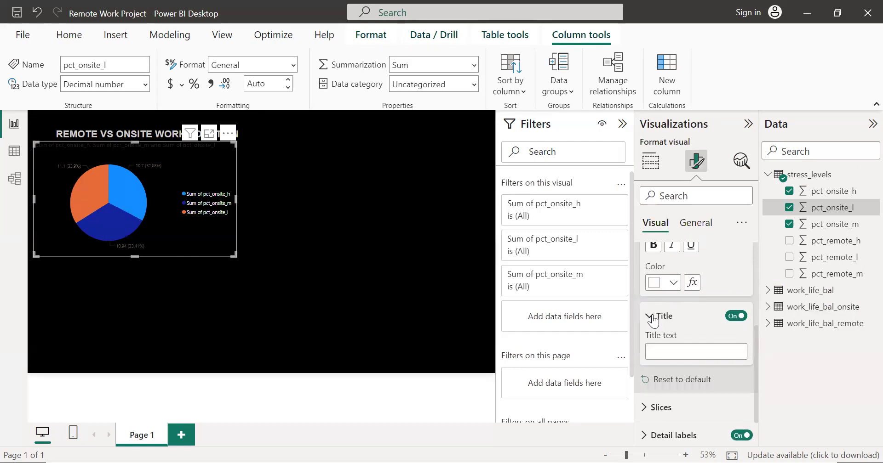
pyautogui.click(652, 318)
pyautogui.click(644, 375)
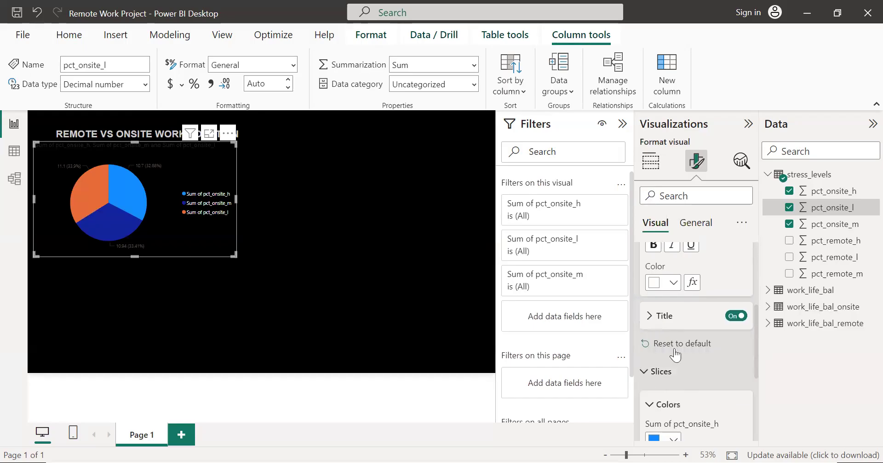
pyautogui.scroll(-4, 643, 359)
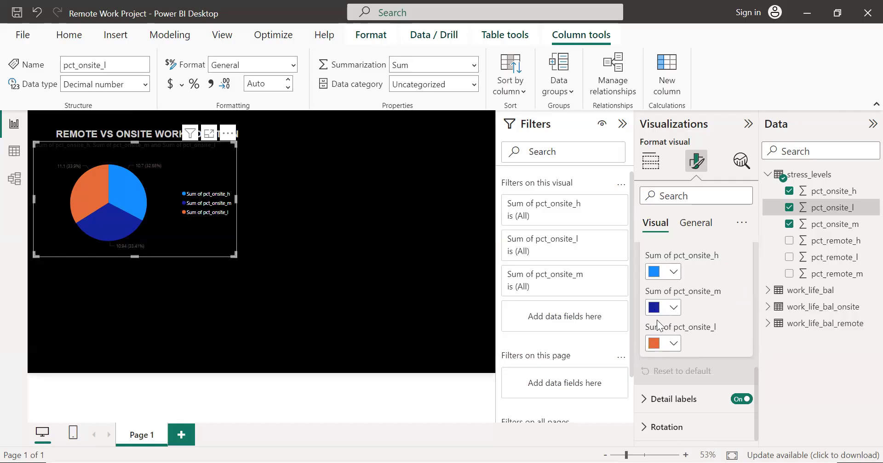
# Step: Position the pie chart's detail labels inside the slices
pyautogui.click(643, 399)
pyautogui.scroll(-3, 699, 365)
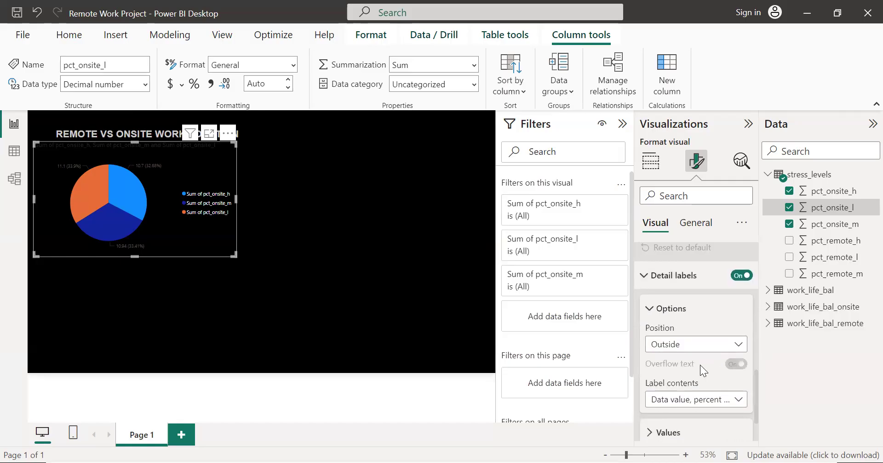
pyautogui.scroll(-2, 700, 365)
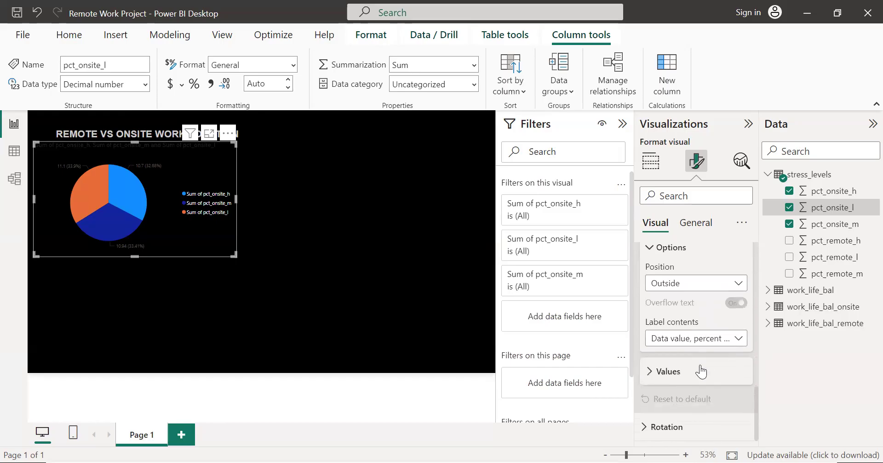
pyautogui.click(652, 372)
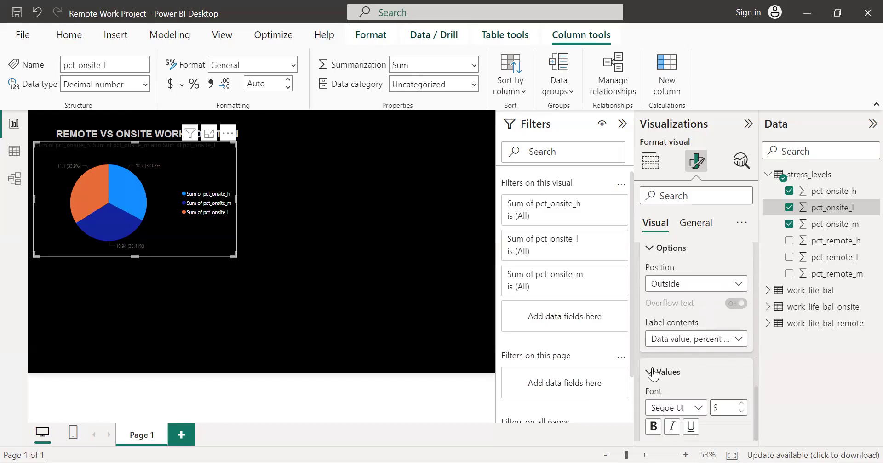
pyautogui.click(690, 283)
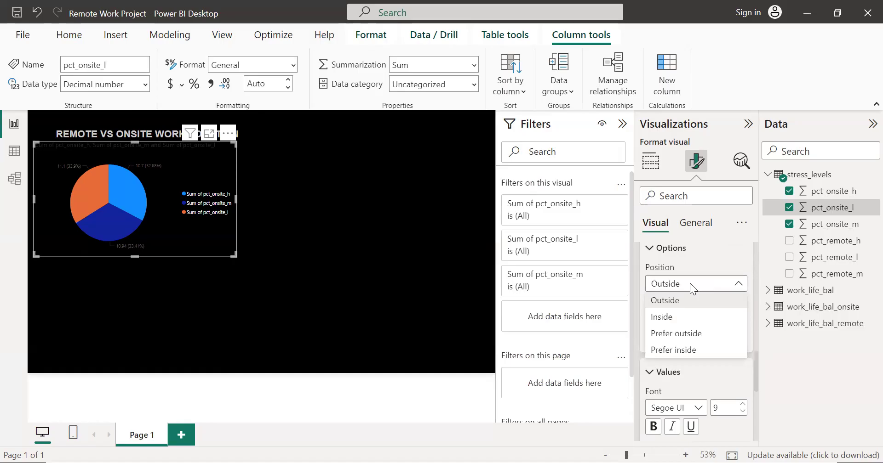
pyautogui.click(705, 260)
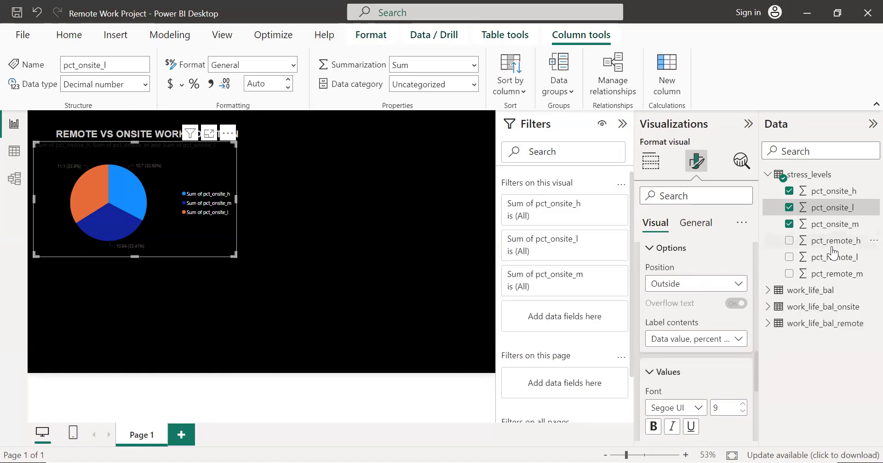
pyautogui.click(685, 290)
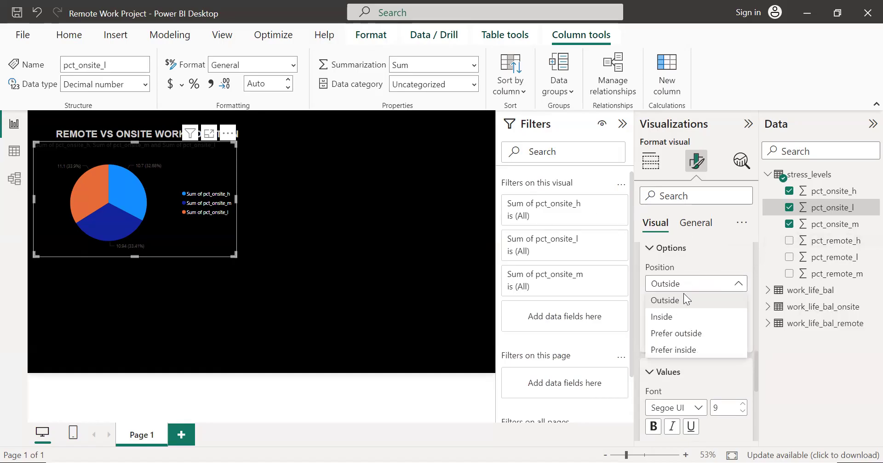
pyautogui.click(682, 318)
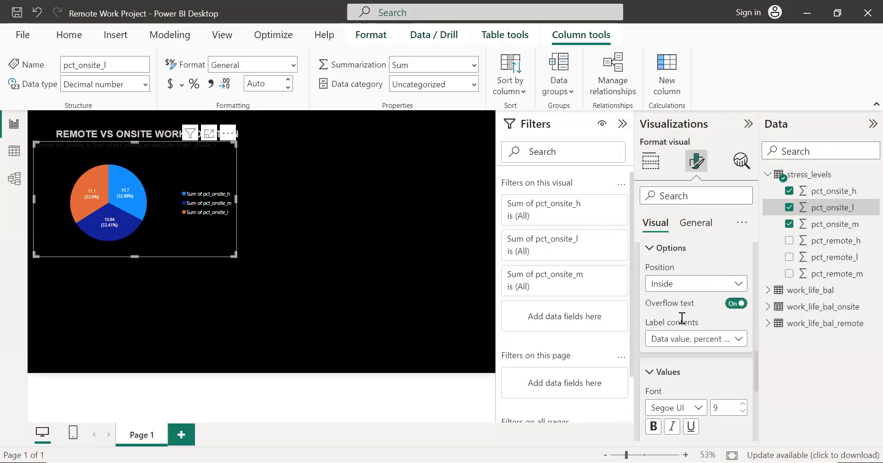
# Step: Set the pie chart's detail label contents to Percent of total
pyautogui.click(689, 342)
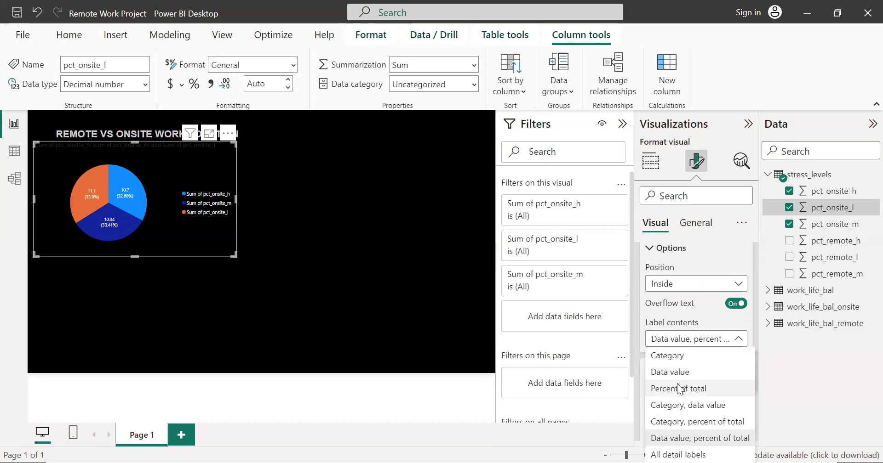
pyautogui.click(678, 389)
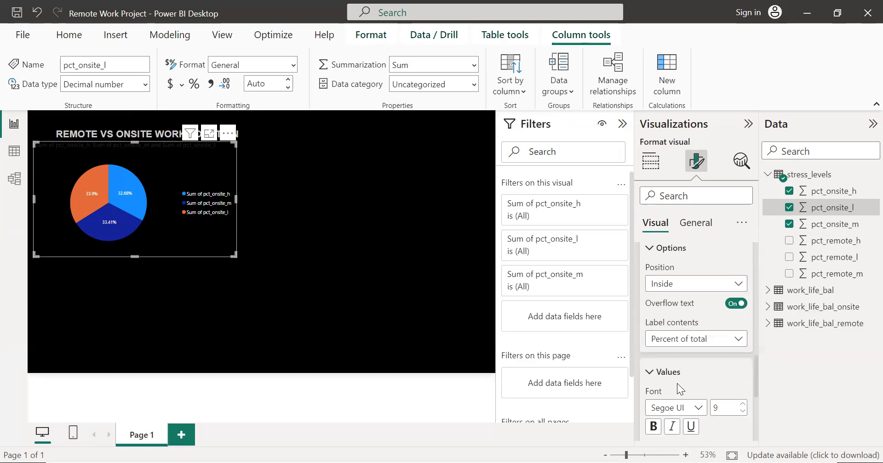
pyautogui.scroll(-5, 696, 297)
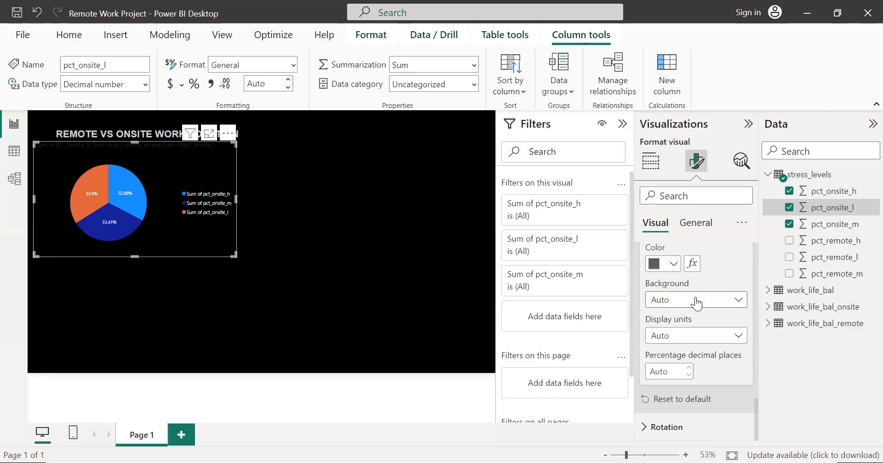
pyautogui.scroll(3, 697, 291)
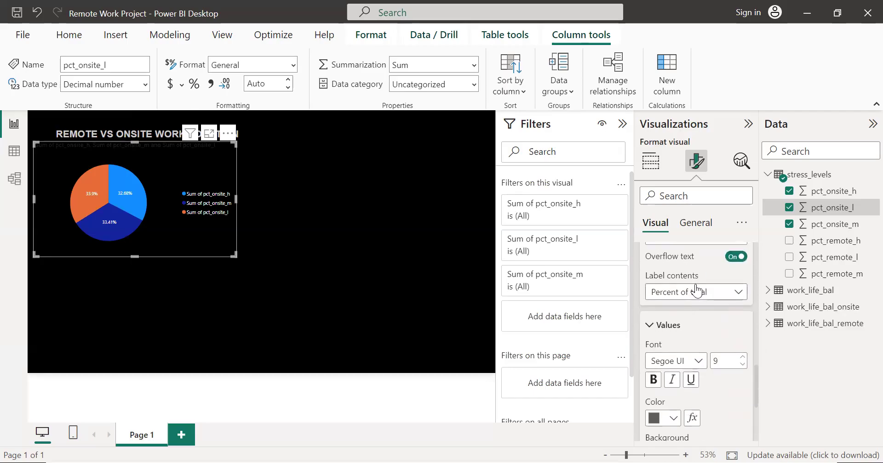
# Step: Make the pie chart's title bold and set its text colour to white
pyautogui.click(695, 225)
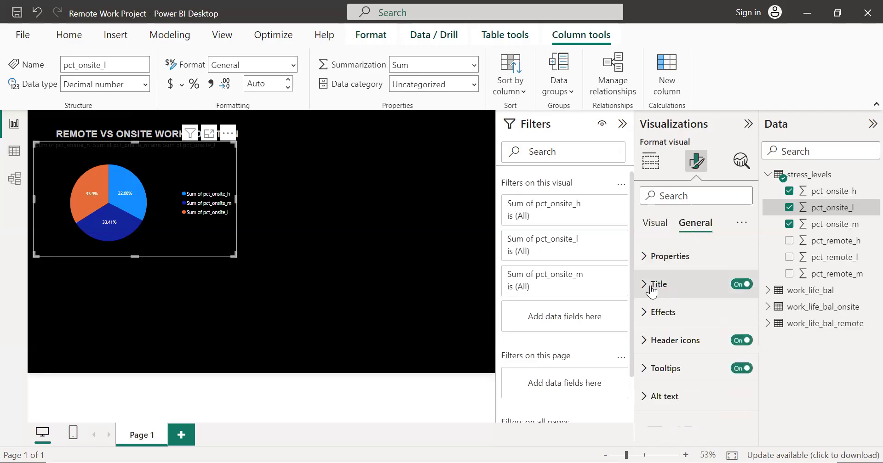
pyautogui.click(653, 286)
pyautogui.scroll(-3, 705, 327)
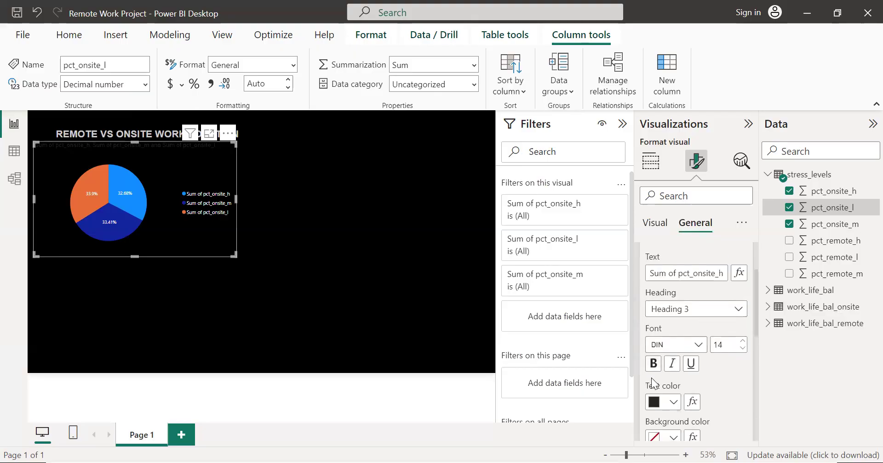
pyautogui.click(653, 364)
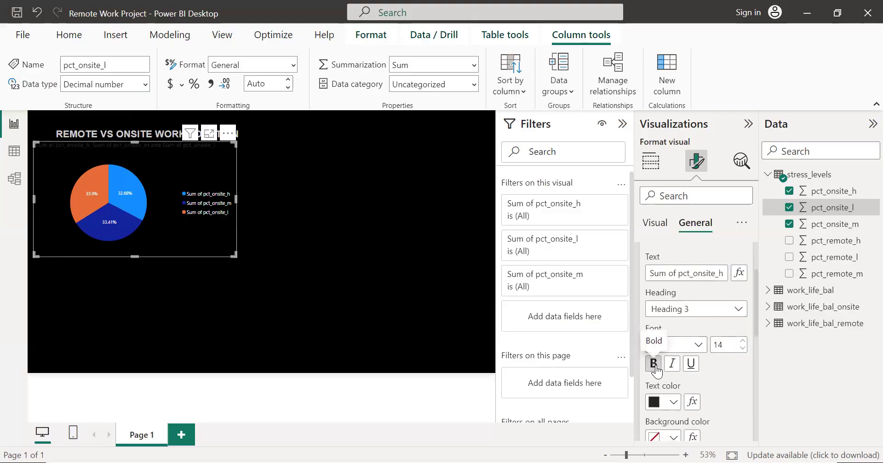
pyautogui.scroll(-2, 667, 402)
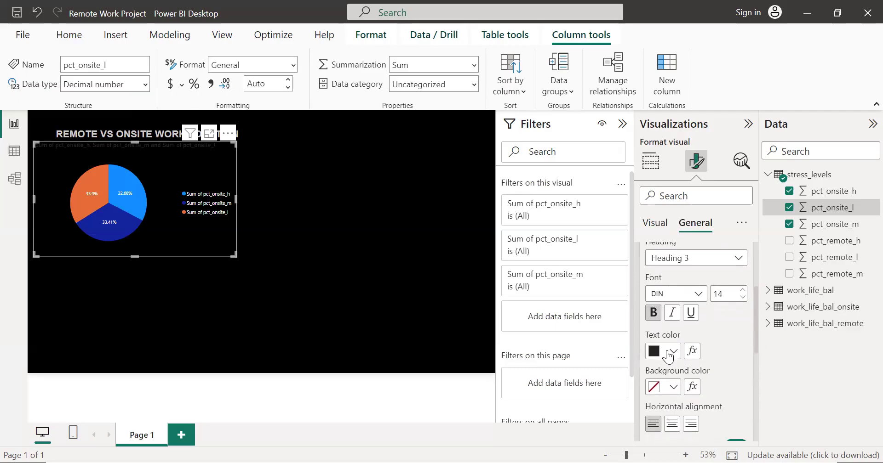
pyautogui.click(667, 355)
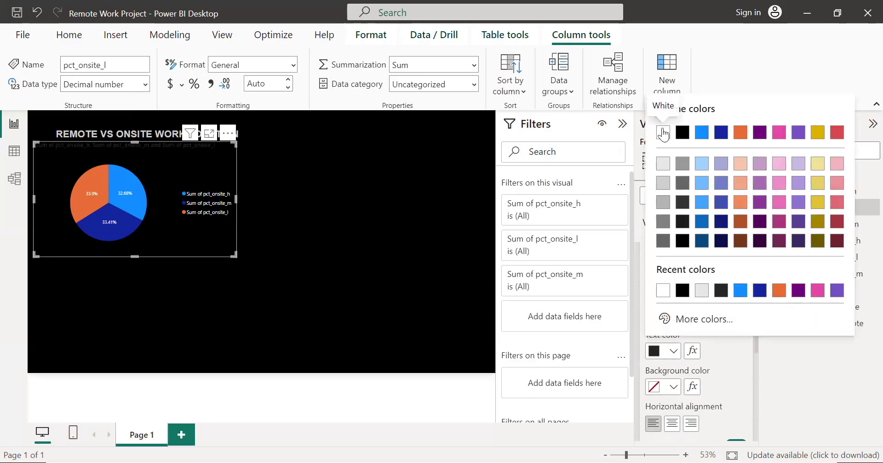
pyautogui.click(663, 133)
# Step: Replace the pie chart's title text with "Onsite work location stress levels"
pyautogui.scroll(2, 669, 310)
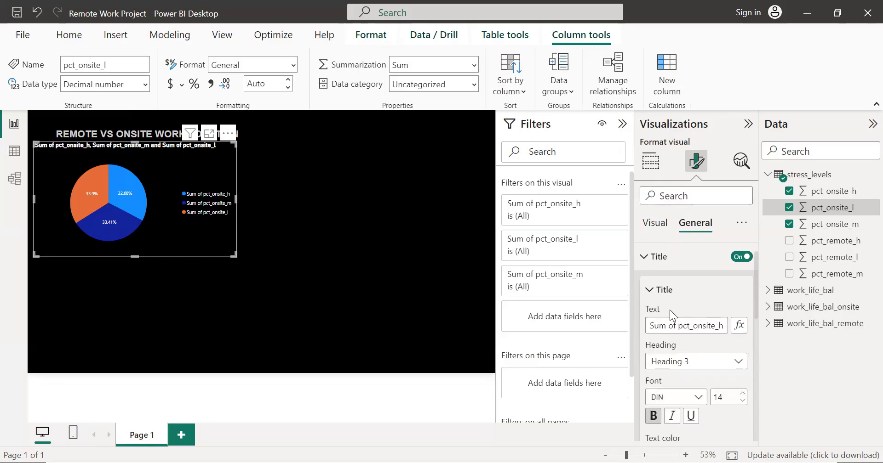
pyautogui.hscroll(4, 676, 326)
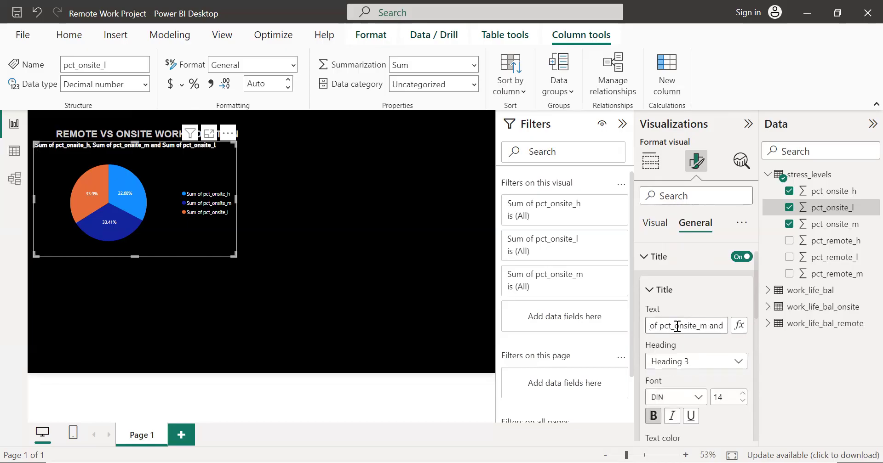
pyautogui.click(724, 327)
pyautogui.press('BackSpace')
pyautogui.press('BackSpace')
pyautogui.press('BackSpace')
pyautogui.press('BackSpace')
pyautogui.press('BackSpace')
pyautogui.press('BackSpace')
pyautogui.press('BackSpace')
pyautogui.press('BackSpace')
pyautogui.press('BackSpace')
pyautogui.press('BackSpace')
pyautogui.press('BackSpace')
pyautogui.press('BackSpace')
pyautogui.press('BackSpace')
pyautogui.press('BackSpace')
pyautogui.press('BackSpace')
pyautogui.press('BackSpace')
pyautogui.press('BackSpace')
pyautogui.press('BackSpace')
pyautogui.press('BackSpace')
pyautogui.press('BackSpace')
pyautogui.press('BackSpace')
pyautogui.press('BackSpace')
pyautogui.press('BackSpace')
pyautogui.press('BackSpace')
pyautogui.press('BackSpace')
pyautogui.press('BackSpace')
pyautogui.press('BackSpace')
pyautogui.press('BackSpace')
pyautogui.press('BackSpace')
pyautogui.press('BackSpace')
pyautogui.press('BackSpace')
pyautogui.press('BackSpace')
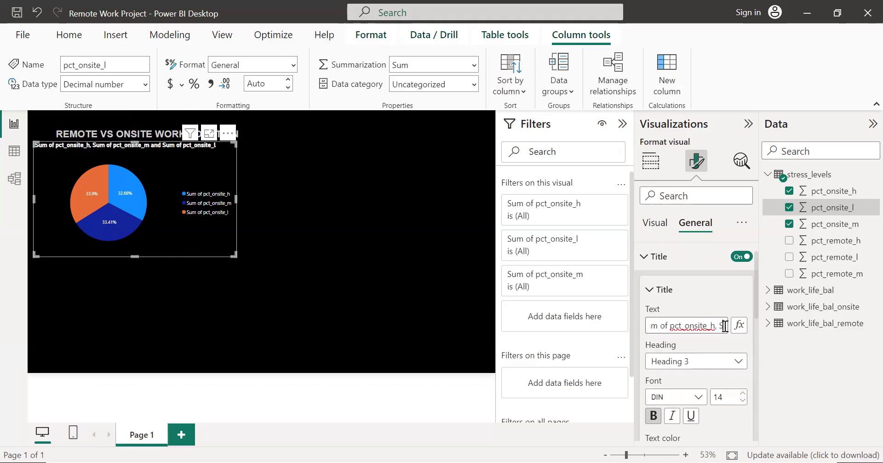
pyautogui.press('BackSpace')
pyautogui.press('BackSpace')
pyautogui.press('BackSpace')
pyautogui.write('o')
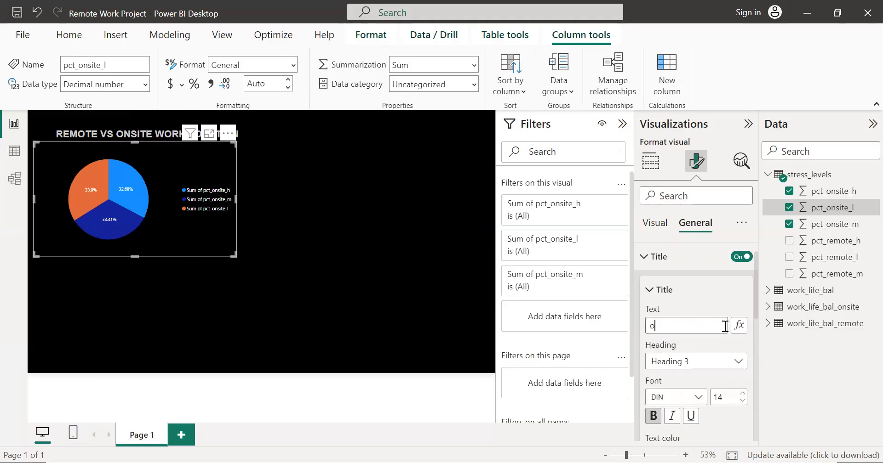
pyautogui.write('NSITE')
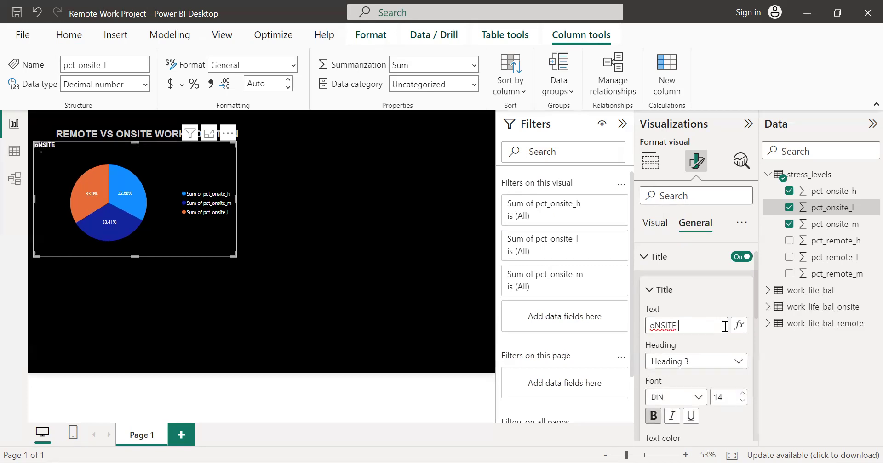
pyautogui.press('BackSpace')
pyautogui.press('BackSpace')
pyautogui.press('BackSpace')
pyautogui.press('BackSpace')
pyautogui.press('BackSpace')
pyautogui.press('BackSpace')
pyautogui.write('Onsite work loa')
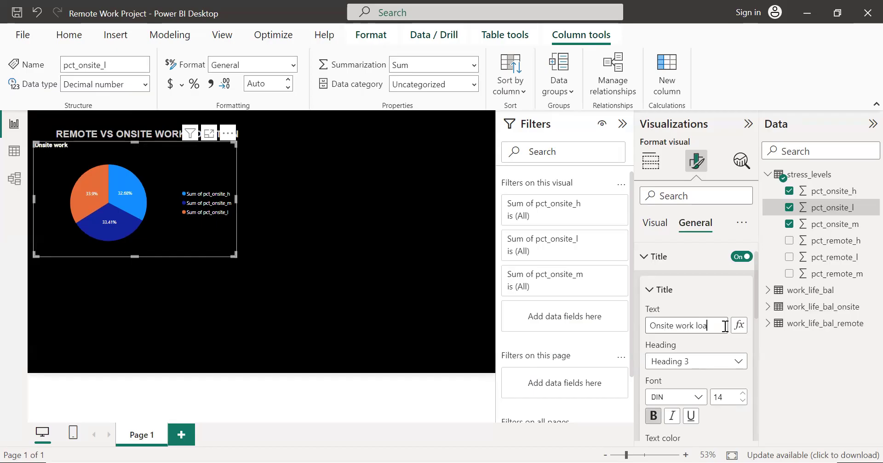
pyautogui.press('BackSpace')
pyautogui.write('cation st')
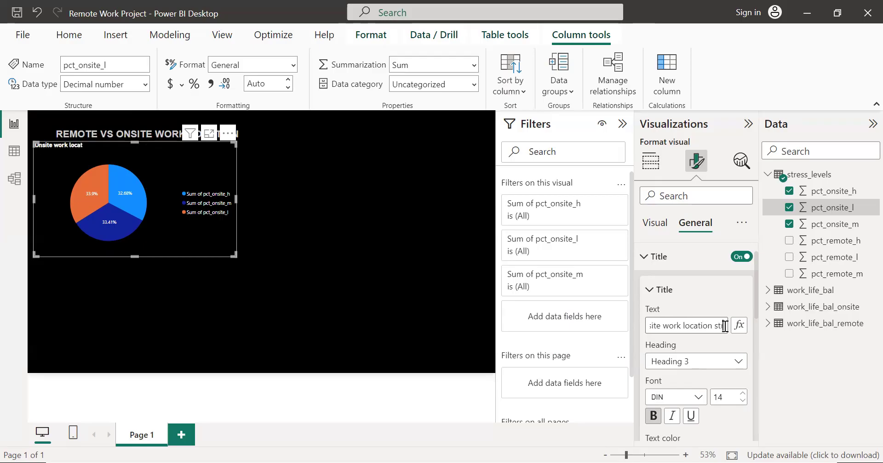
pyautogui.write('ress levels')
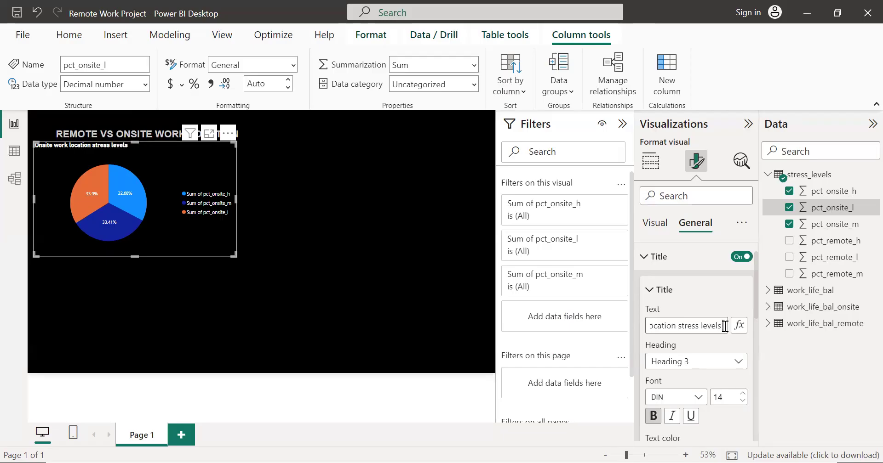
# Step: Centre the pie chart's title horizontally and set its font size to 16
pyautogui.scroll(-2, 694, 350)
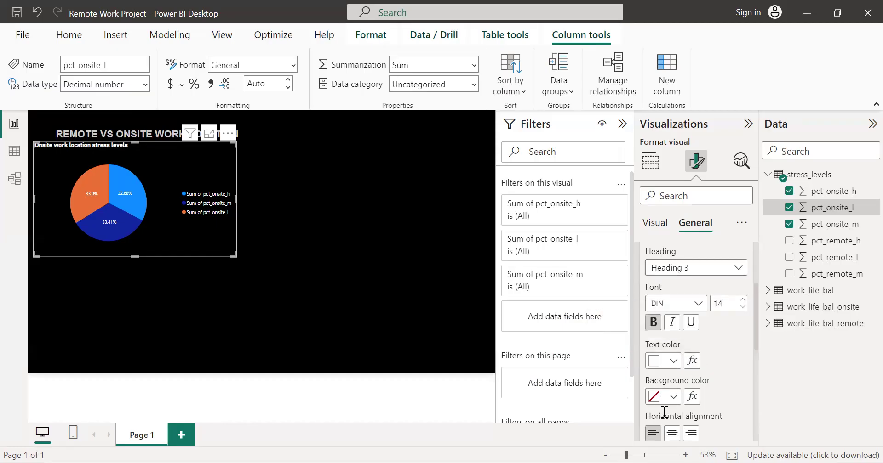
pyautogui.scroll(-1, 664, 412)
pyautogui.click(671, 391)
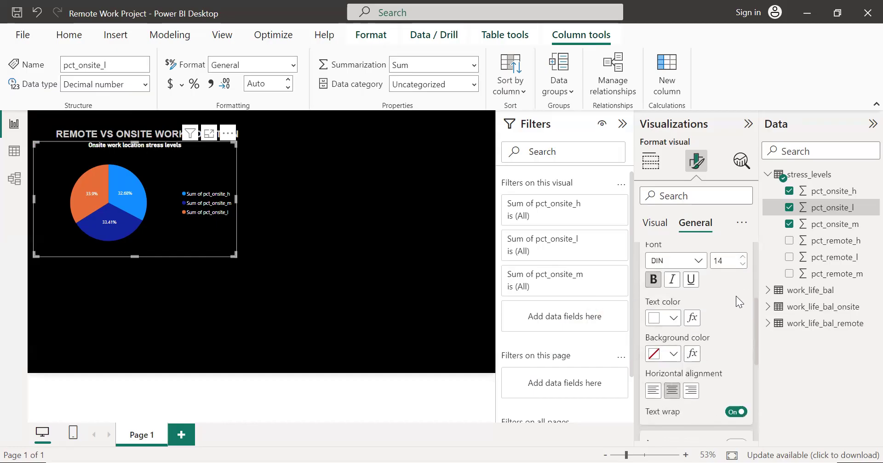
pyautogui.doubleClick(725, 263)
pyautogui.write('16')
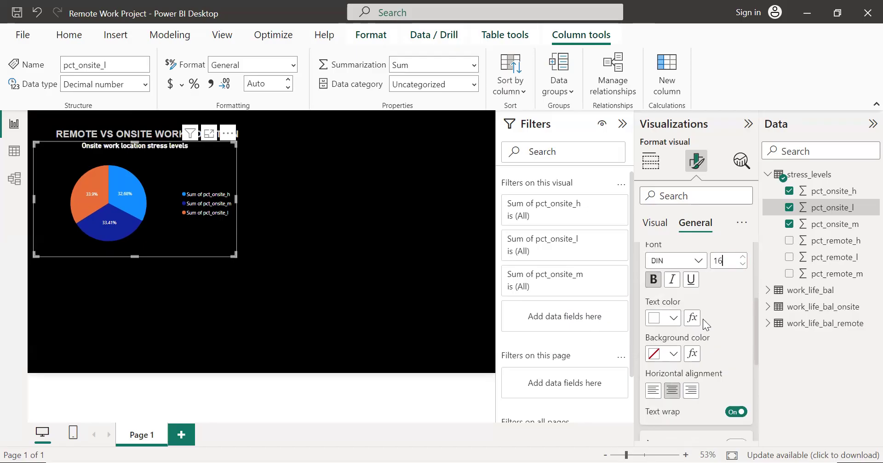
pyautogui.scroll(-3, 728, 358)
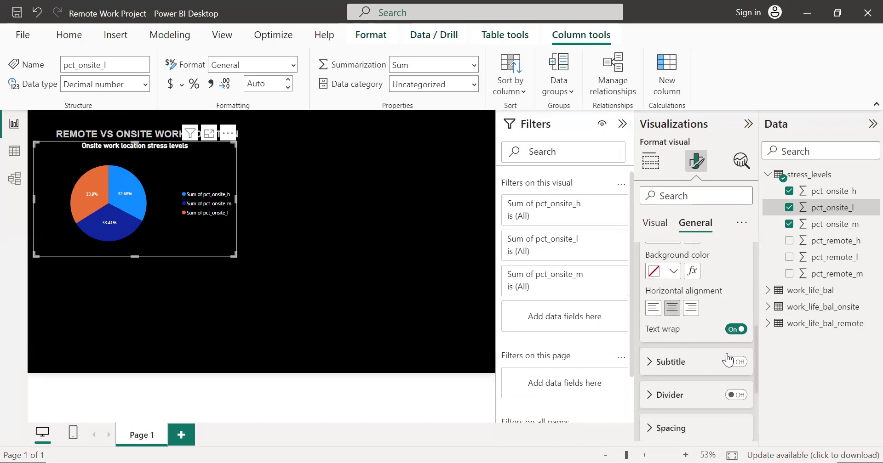
pyautogui.scroll(5, 727, 355)
# Step: Move the pie chart slightly down to leave a small gap beneath the page title, and deselect it
pyautogui.click(650, 161)
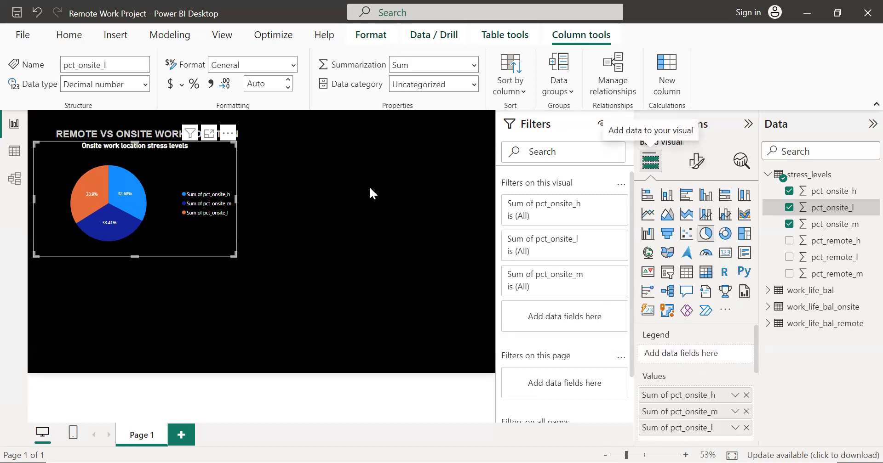
pyautogui.click(336, 216)
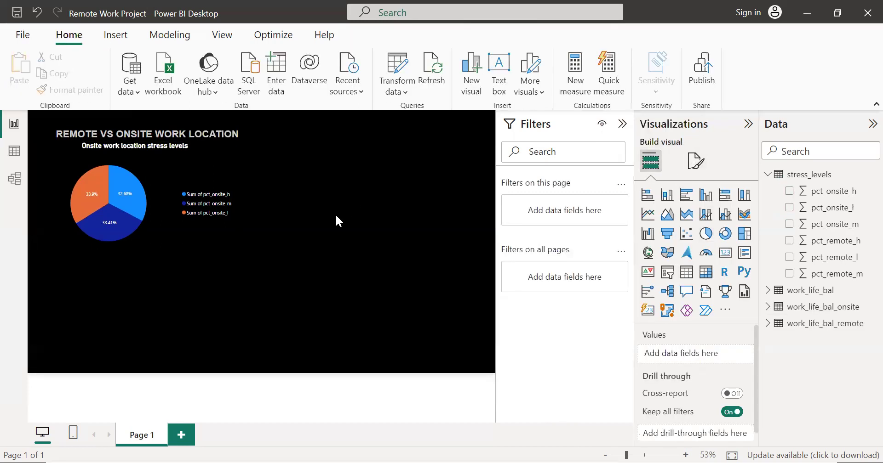
pyautogui.click(167, 219)
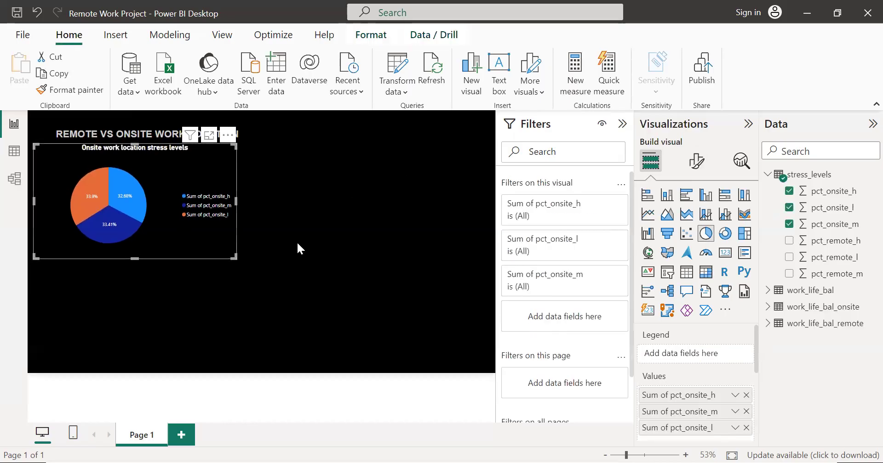
pyautogui.click(296, 242)
pyautogui.click(178, 222)
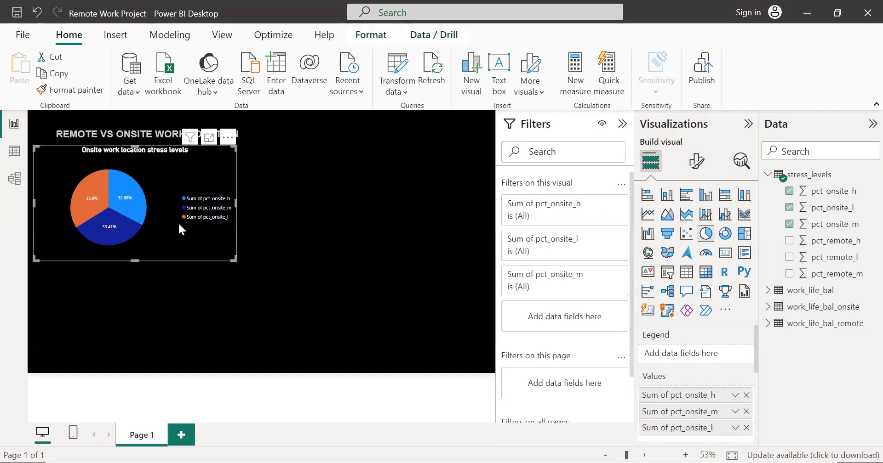
pyautogui.click(369, 220)
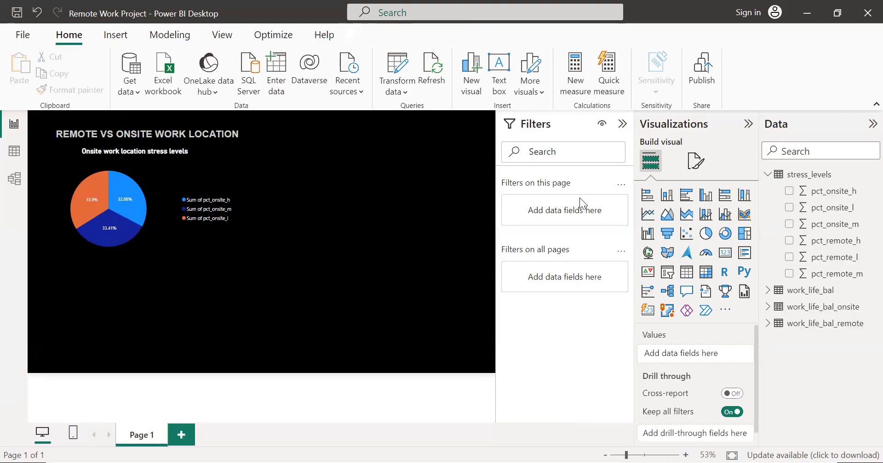
# Step: Add a second pie chart below the first with pct_remote_h, pct_remote_l and pct_remote_m from stress_levels as its values
pyautogui.click(707, 234)
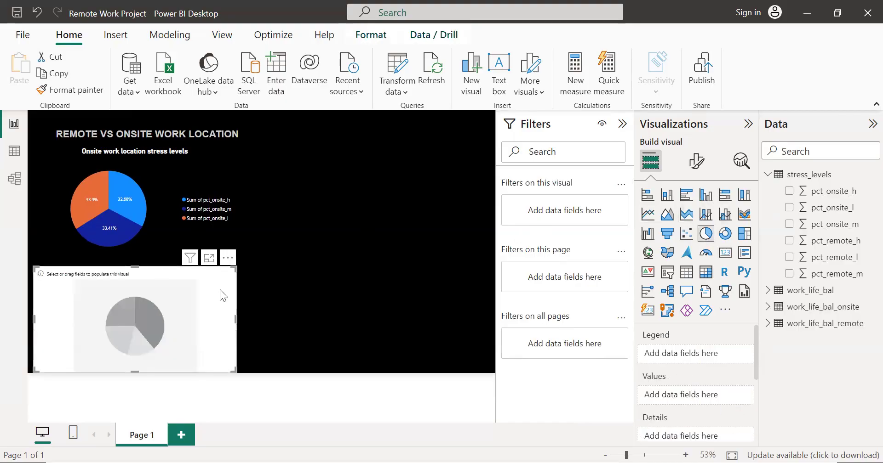
pyautogui.click(789, 248)
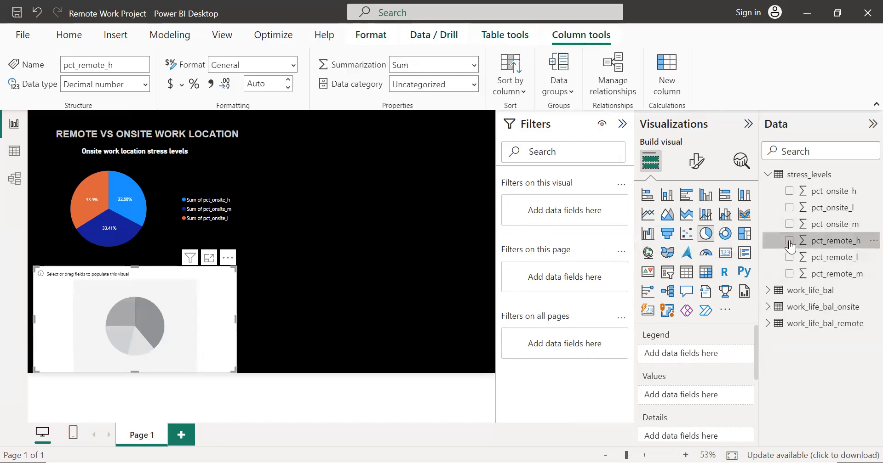
pyautogui.click(790, 241)
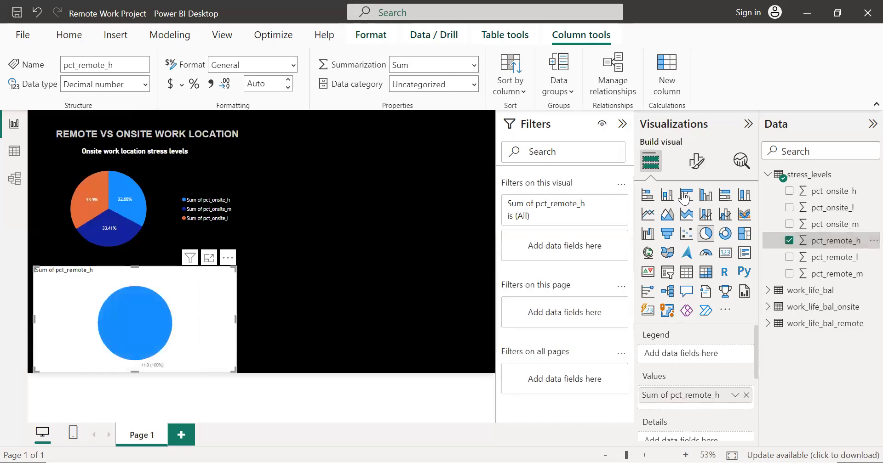
pyautogui.click(788, 258)
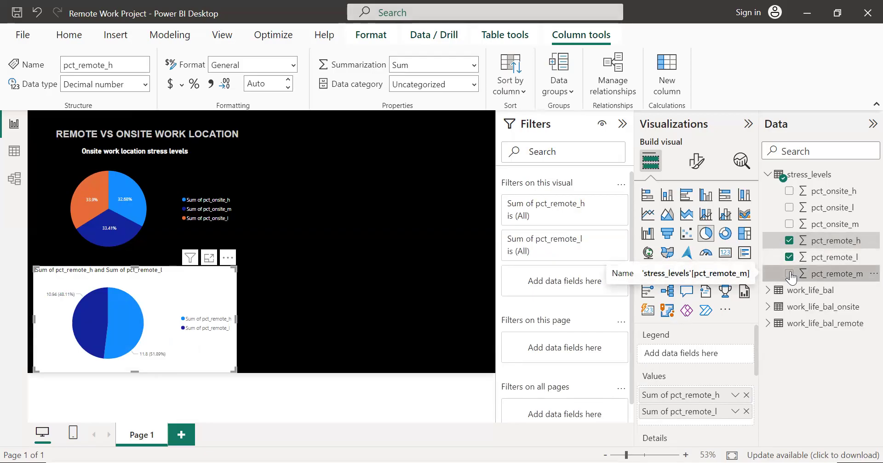
pyautogui.click(789, 275)
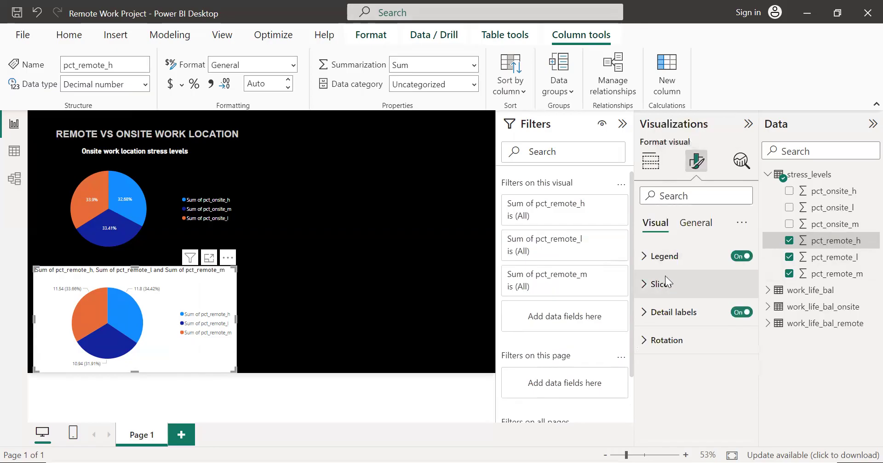
# Step: Set the remote pie chart's background colour to black
pyautogui.click(695, 222)
pyautogui.click(655, 312)
pyautogui.scroll(-3, 694, 304)
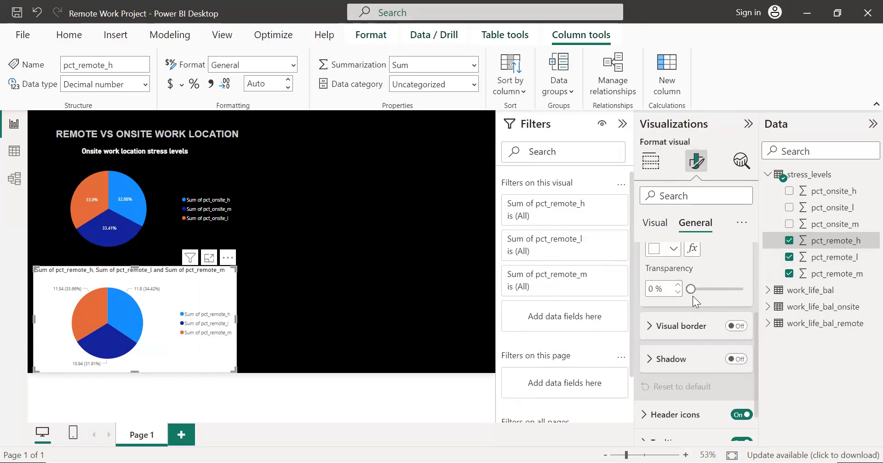
pyautogui.click(672, 248)
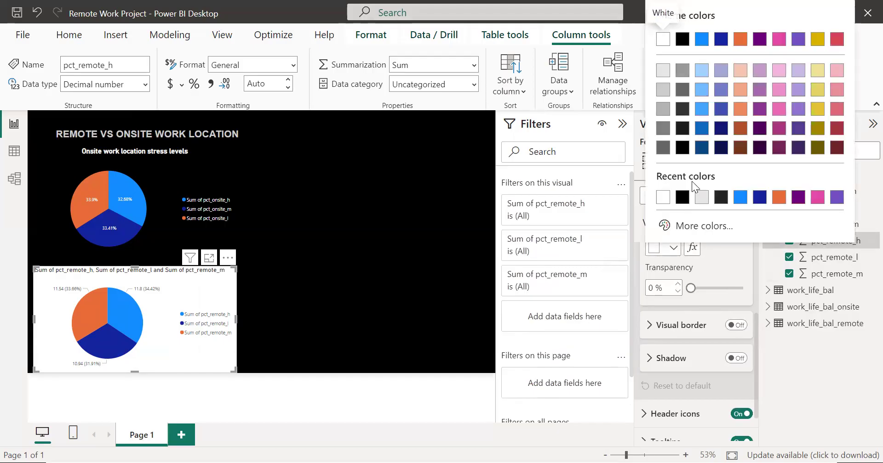
pyautogui.click(690, 154)
pyautogui.scroll(3, 706, 317)
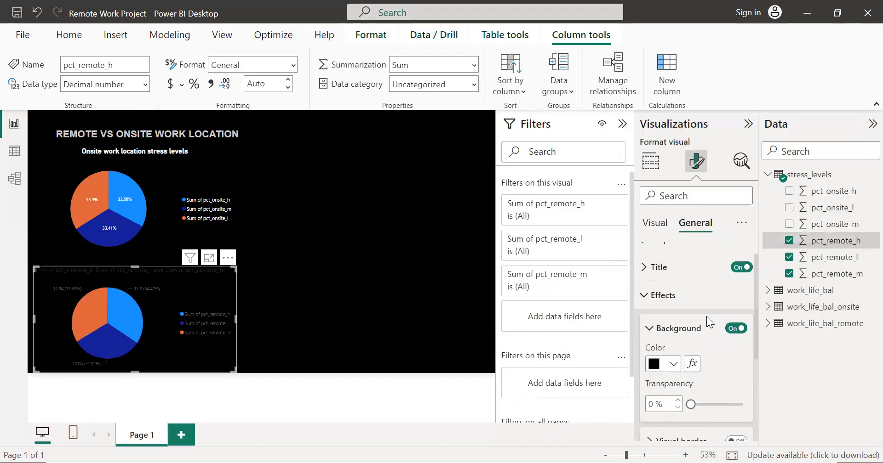
pyautogui.click(645, 307)
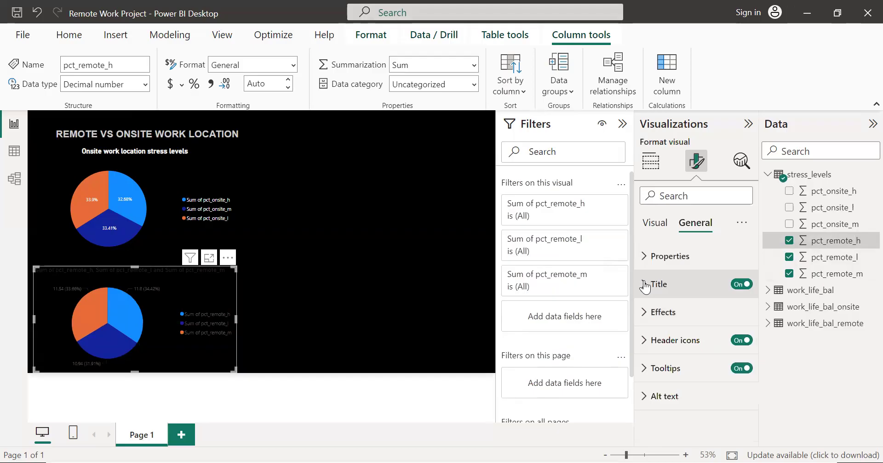
# Step: Replace the remote pie chart's title text with "Remote: Stress Level by Work Location" and copy the title text
pyautogui.click(646, 288)
pyautogui.click(696, 344)
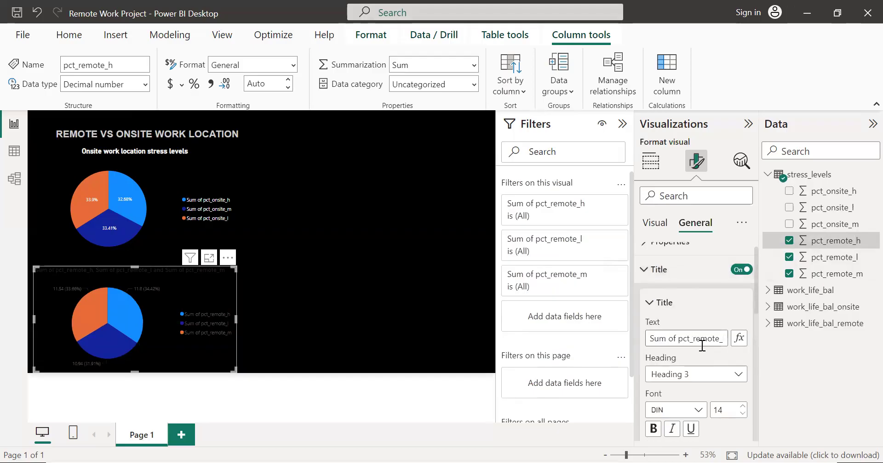
pyautogui.hotkey('ctrl', 'a')
pyautogui.press('BackSpace')
pyautogui.write('Remote ')
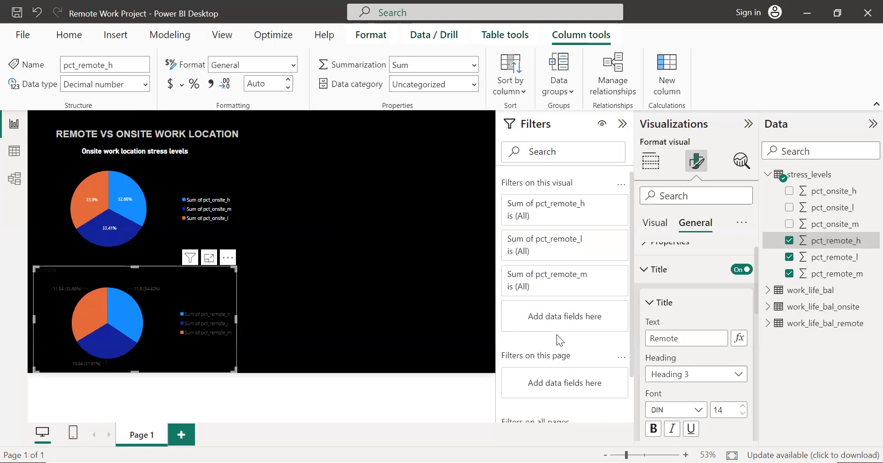
pyautogui.write('Work Location')
pyautogui.press('BackSpace')
pyautogui.press('BackSpace')
pyautogui.press('BackSpace')
pyautogui.press('BackSpace')
pyautogui.press('BackSpace')
pyautogui.press('BackSpace')
pyautogui.press('BackSpace')
pyautogui.press('BackSpace')
pyautogui.press('BackSpace')
pyautogui.press('BackSpace')
pyautogui.press('BackSpace')
pyautogui.press('BackSpace')
pyautogui.press('BackSpace')
pyautogui.press('BackSpace')
pyautogui.press('BackSpace')
pyautogui.press('BackSpace')
pyautogui.press('BackSpace')
pyautogui.press('BackSpace')
pyautogui.press('BackSpace')
pyautogui.press('BackSpace')
pyautogui.write('Re')
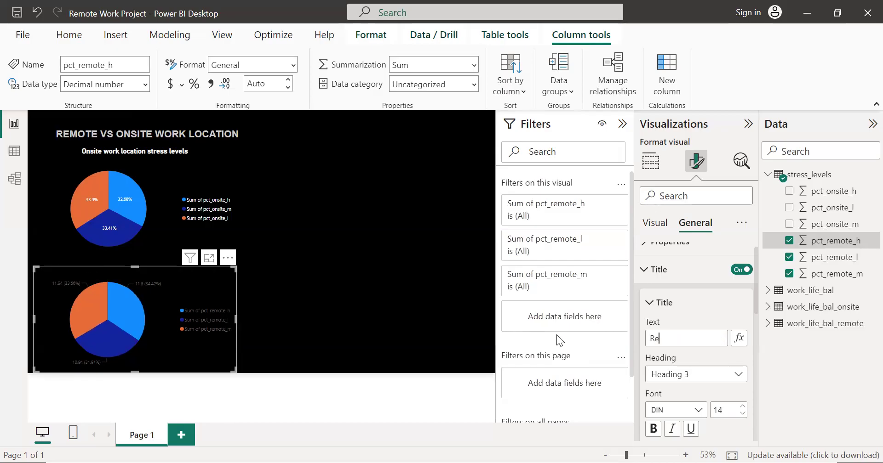
pyautogui.write('mote')
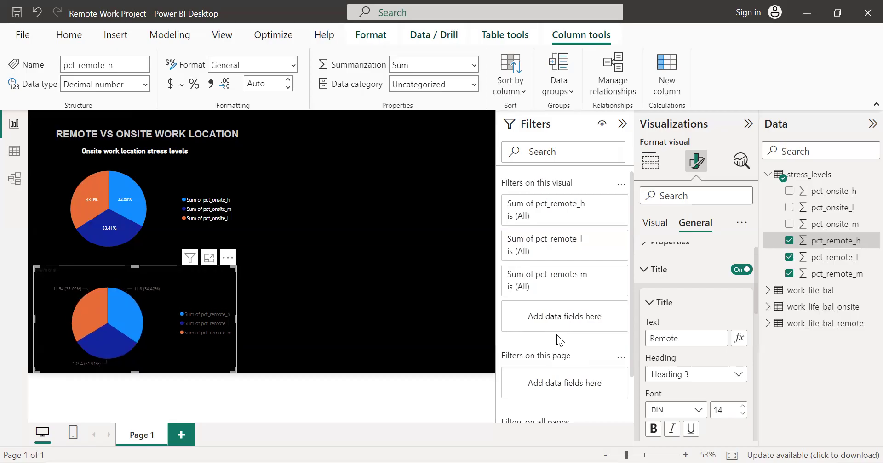
pyautogui.write(': Streaa')
pyautogui.write('s')
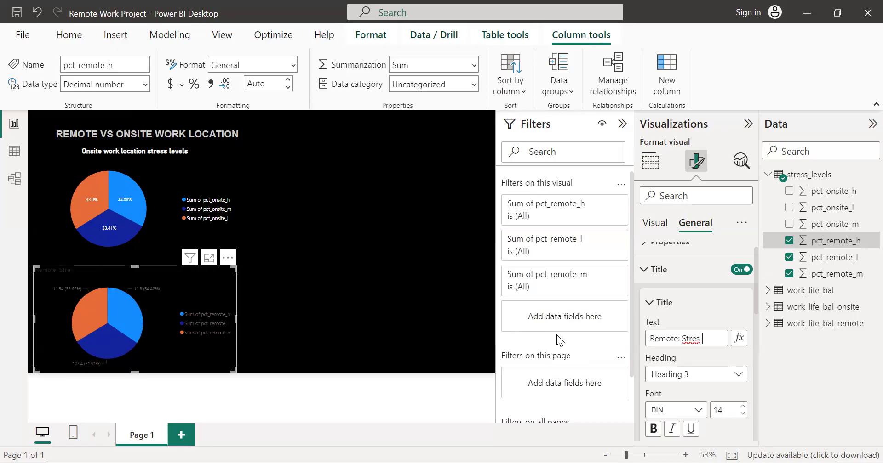
pyautogui.press('BackSpace')
pyautogui.write('s Level')
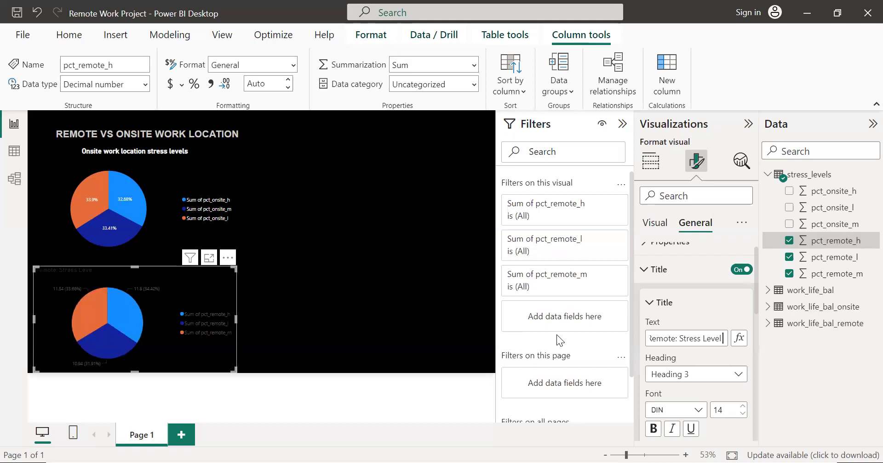
pyautogui.write(' by Work ')
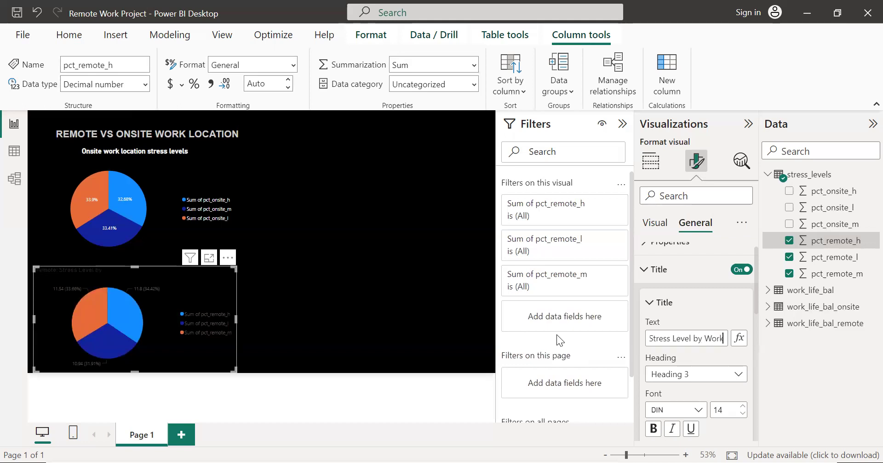
pyautogui.write('location')
pyautogui.click(696, 339)
pyautogui.press('BackSpace')
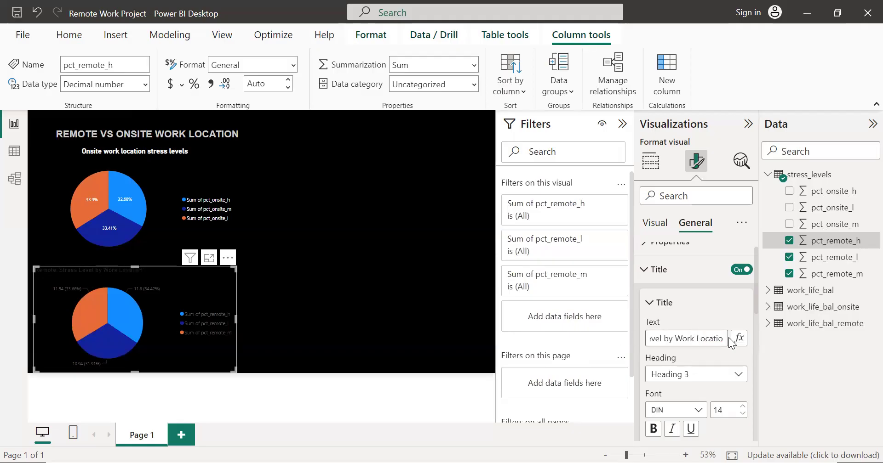
pyautogui.write('L')
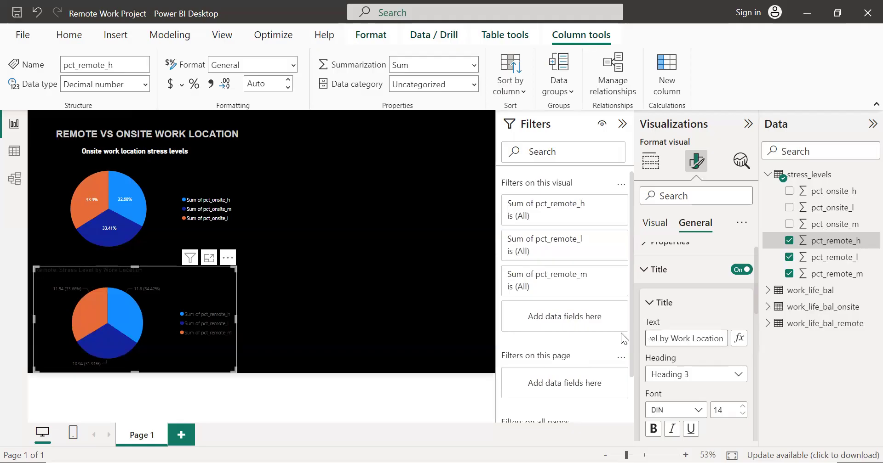
pyautogui.hotkey('ctrl', 'a')
pyautogui.hotkey('ctrl', 'c')
# Step: Format the remote pie chart's title as bold, font size 19, white and horizontally centred
pyautogui.scroll(-2, 748, 353)
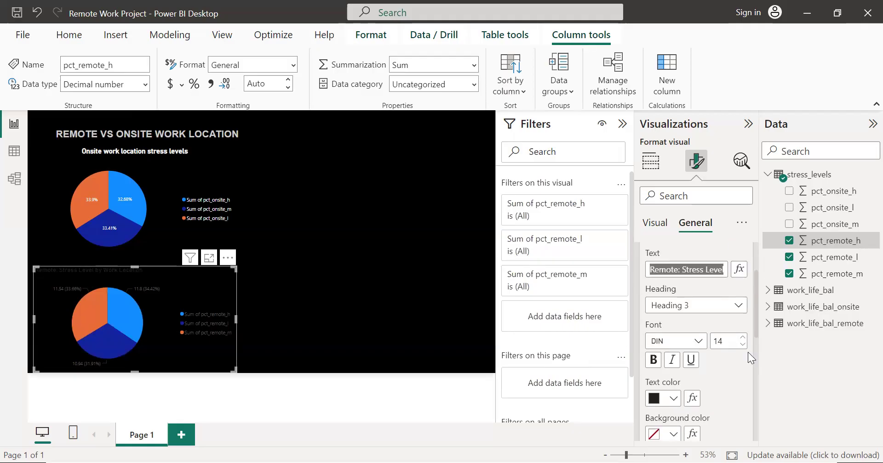
pyautogui.click(653, 360)
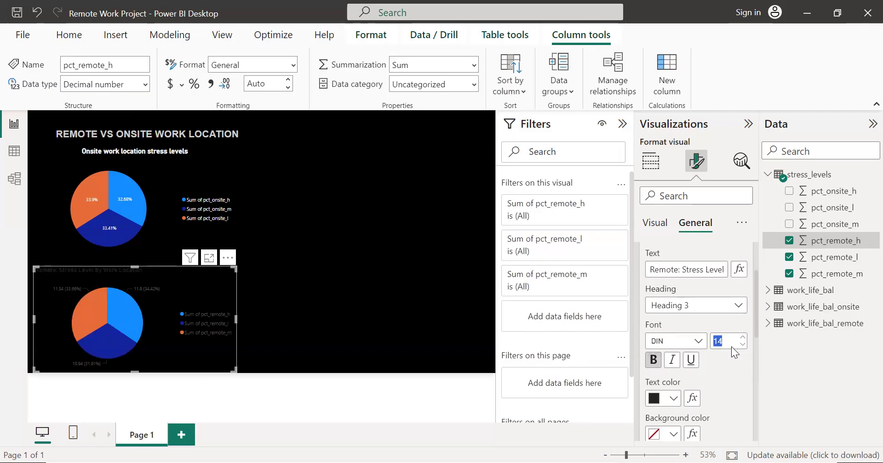
pyautogui.write('9')
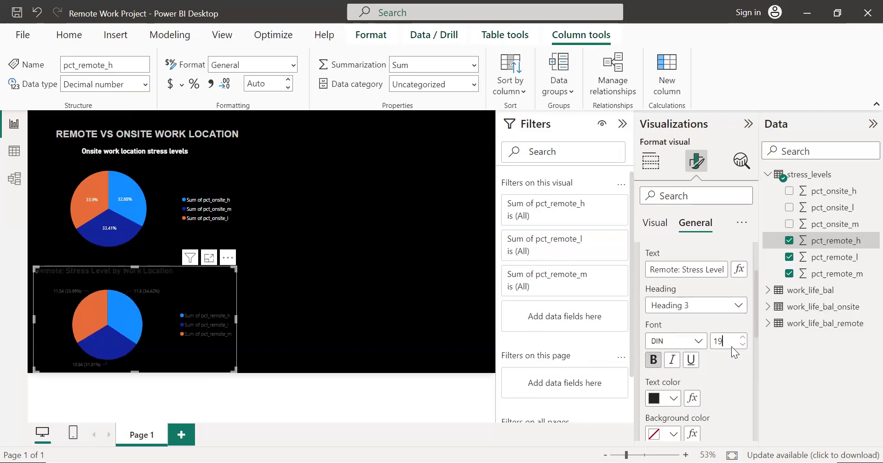
pyautogui.click(663, 400)
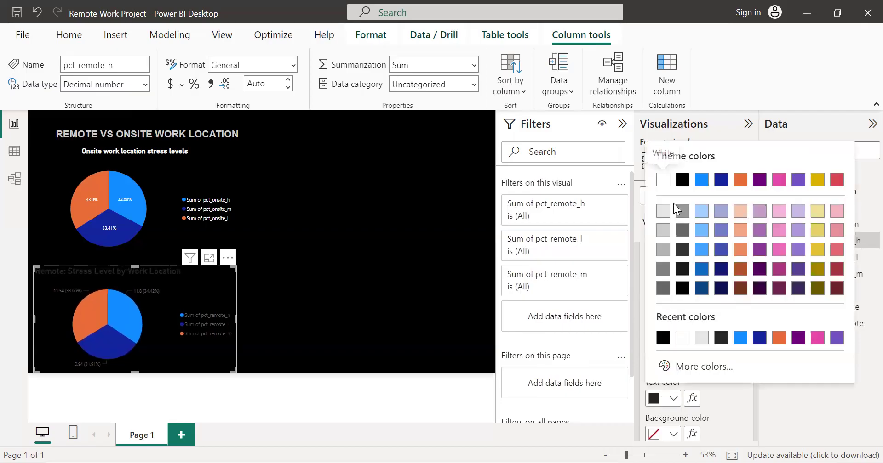
pyautogui.click(660, 181)
pyautogui.scroll(-3, 701, 319)
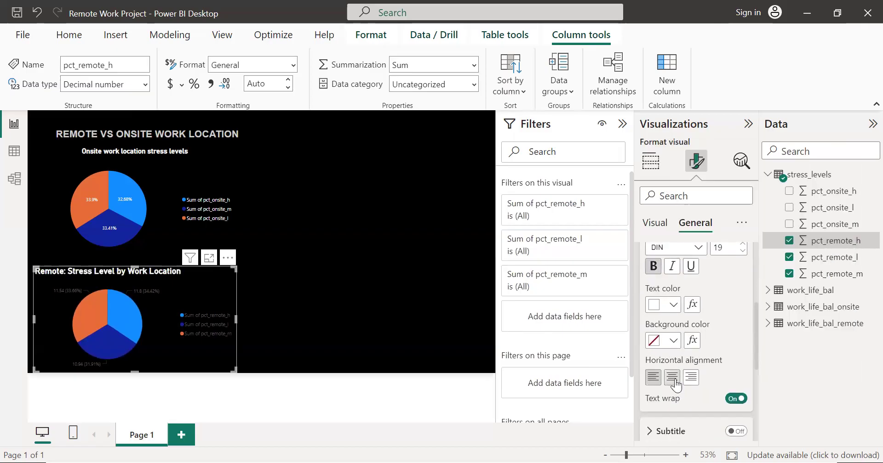
pyautogui.click(673, 379)
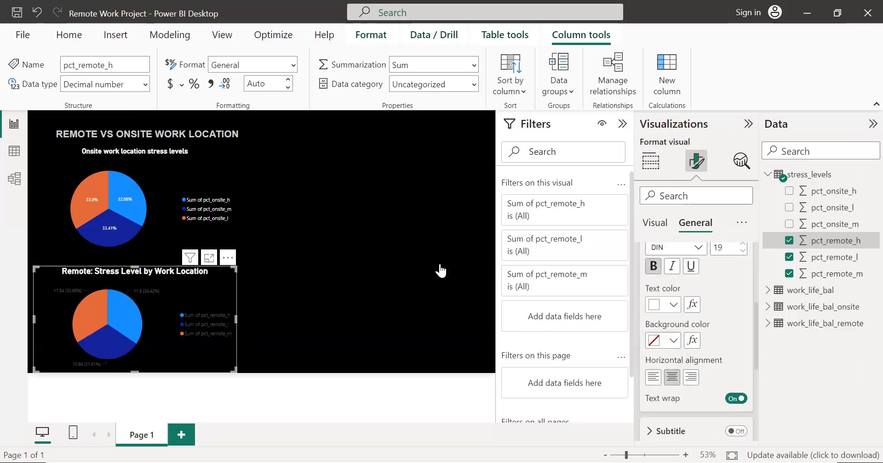
# Step: Replace the onsite pie chart's title with the copied text, edited to read "Onsite: Stress Level by Work Location"
pyautogui.click(217, 176)
pyautogui.click(696, 223)
pyautogui.click(663, 285)
pyautogui.click(664, 285)
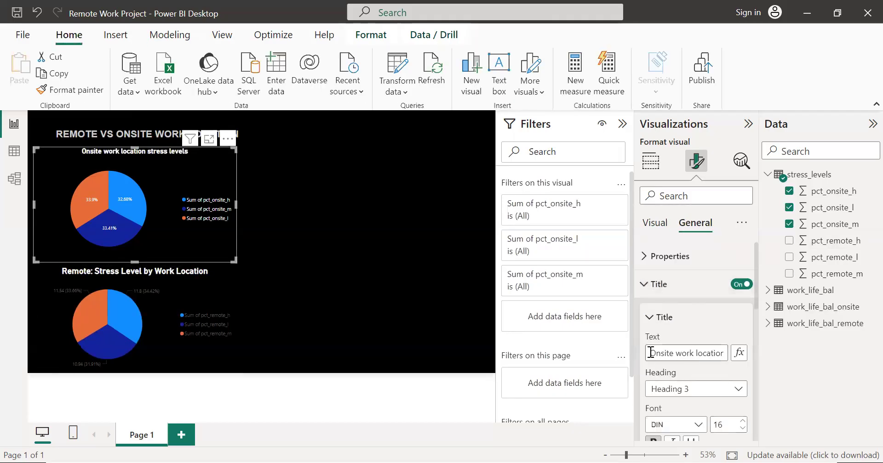
pyautogui.moveTo(651, 353); pyautogui.dragTo(694, 354)
pyautogui.press('BackSpace')
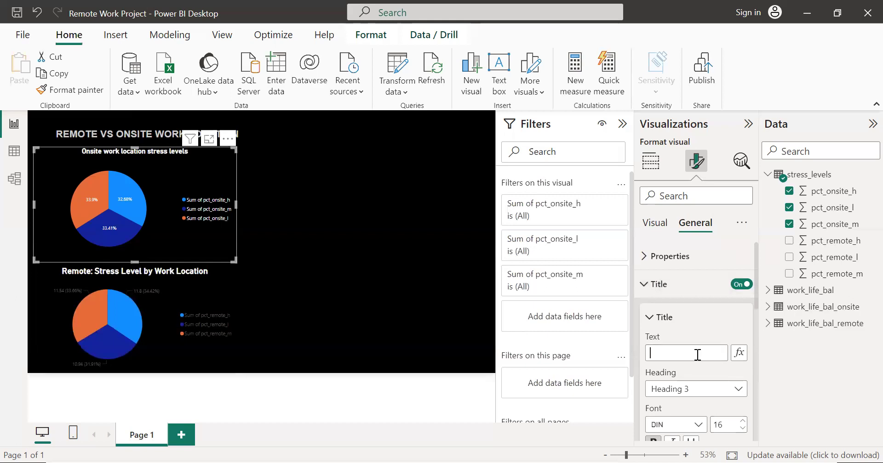
pyautogui.hotkey('ctrl', 'v')
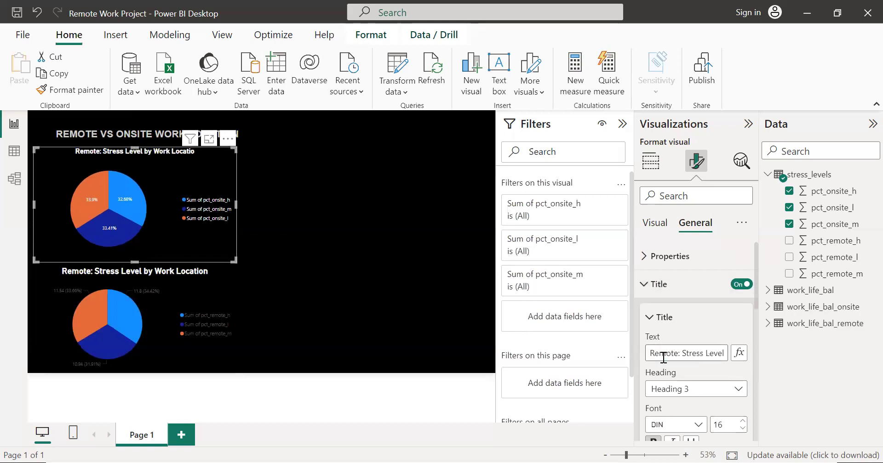
pyautogui.write('n')
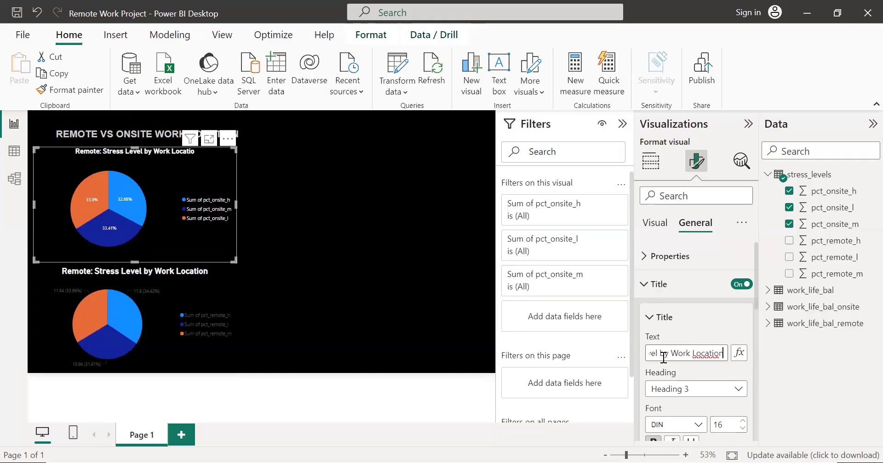
pyautogui.press('BackSpace')
pyautogui.press('BackSpace')
pyautogui.press('BackSpace')
pyautogui.press('BackSpace')
pyautogui.press('BackSpace')
pyautogui.press('BackSpace')
pyautogui.write('Onsite')
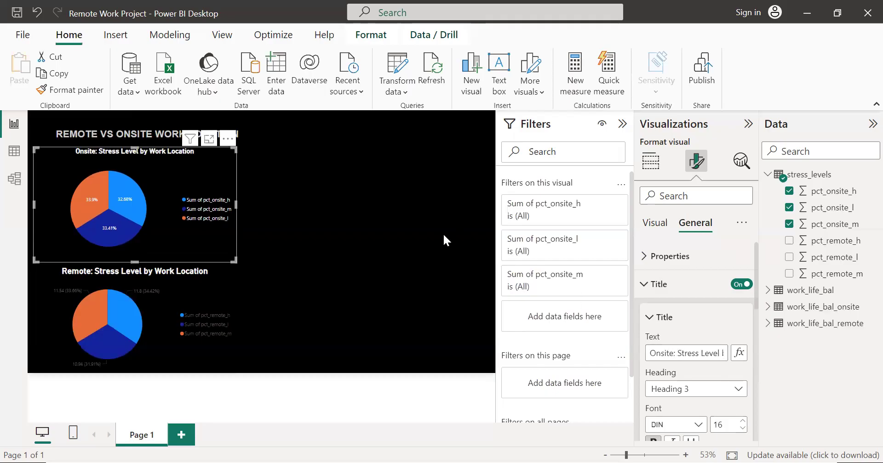
# Step: Nudge the remote pie chart slightly upwards on the page
pyautogui.click(211, 297)
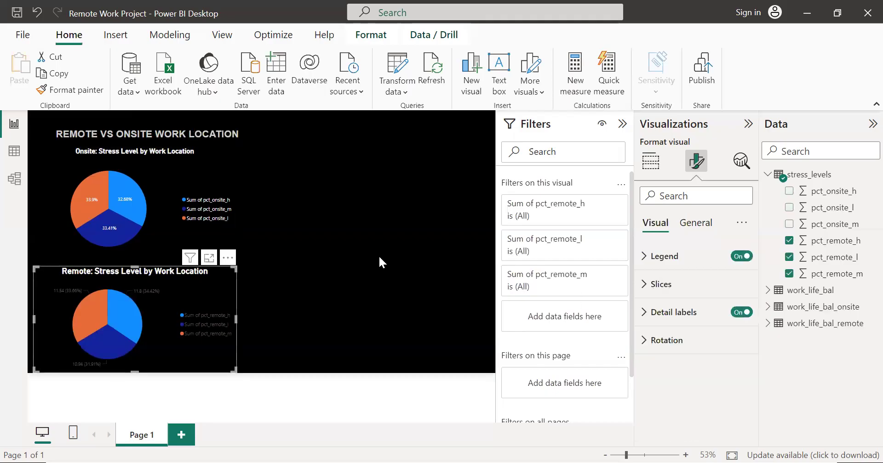
pyautogui.press('Up')
pyautogui.press('Up')
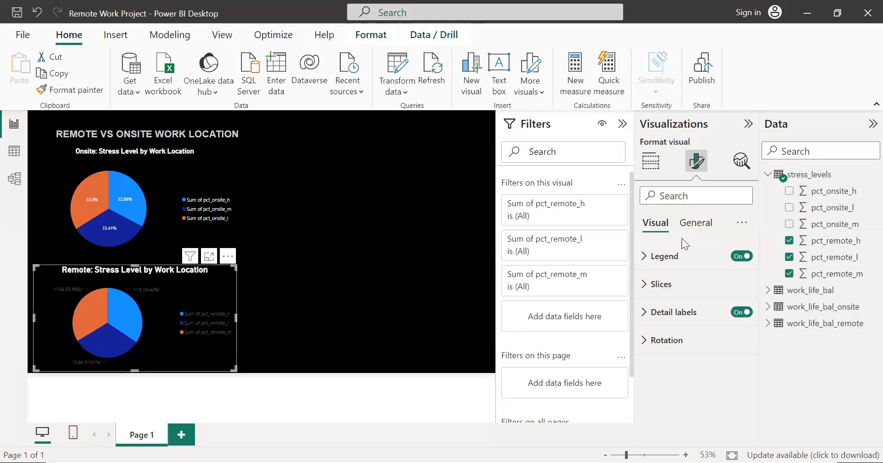
# Step: Set the remote pie chart's legend text colour to white
pyautogui.click(645, 266)
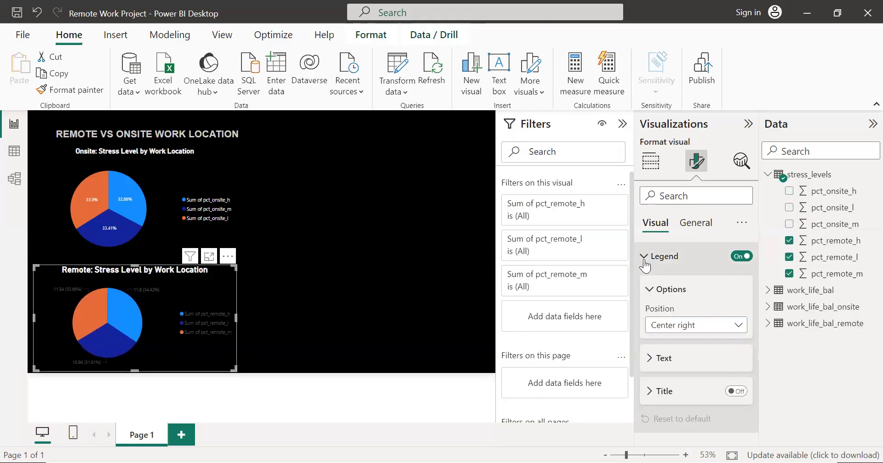
pyautogui.scroll(-2, 694, 278)
pyautogui.click(649, 284)
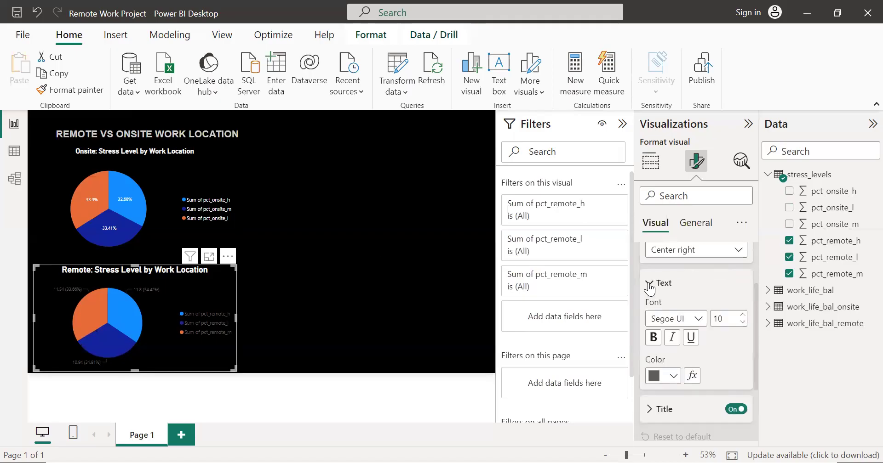
pyautogui.click(657, 375)
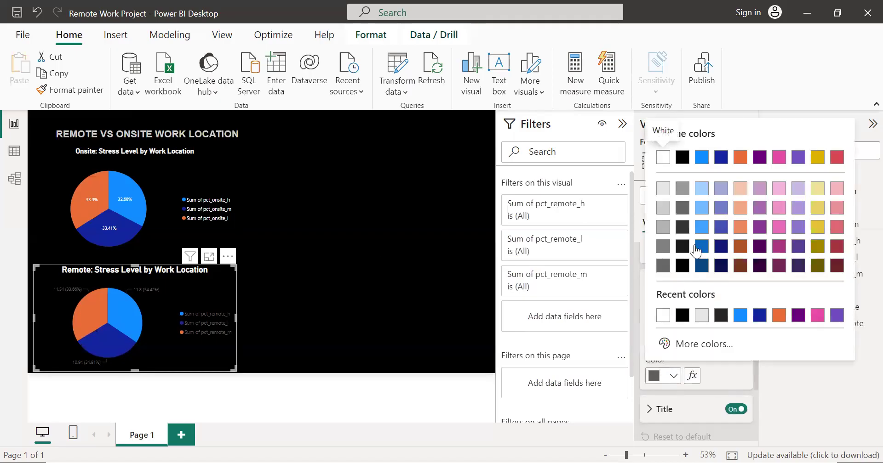
pyautogui.click(659, 161)
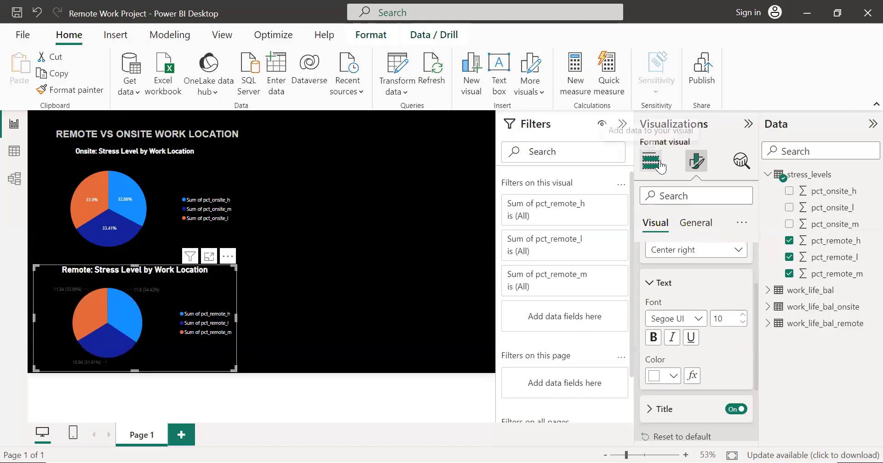
# Step: Recolour the remote pie chart's slices, setting pct_remote_l to orange and pct_remote_m to dark blue
pyautogui.scroll(-2, 711, 328)
pyautogui.click(649, 316)
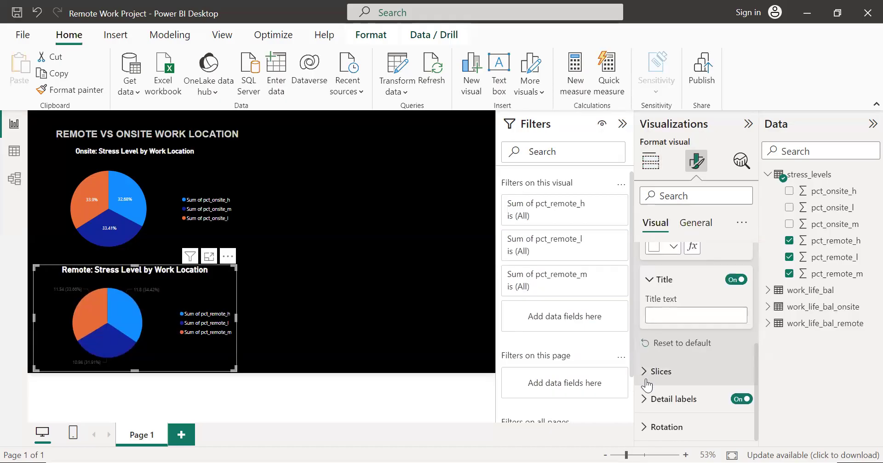
pyautogui.click(646, 382)
pyautogui.scroll(-2, 691, 312)
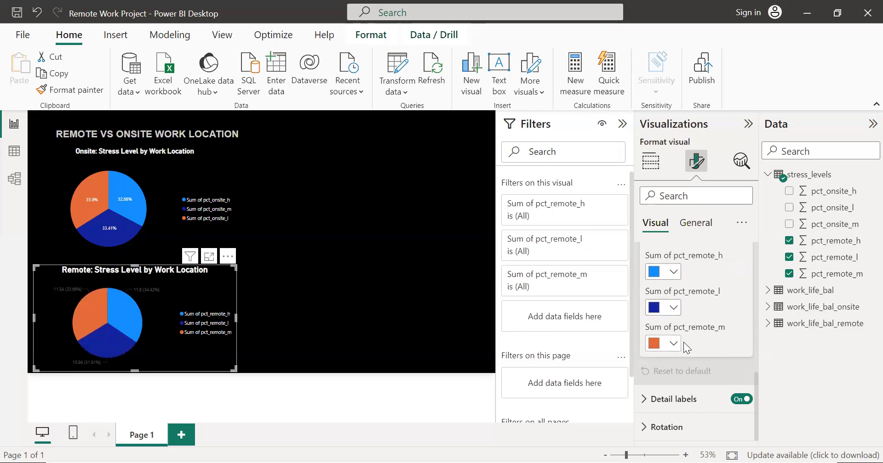
pyautogui.click(674, 308)
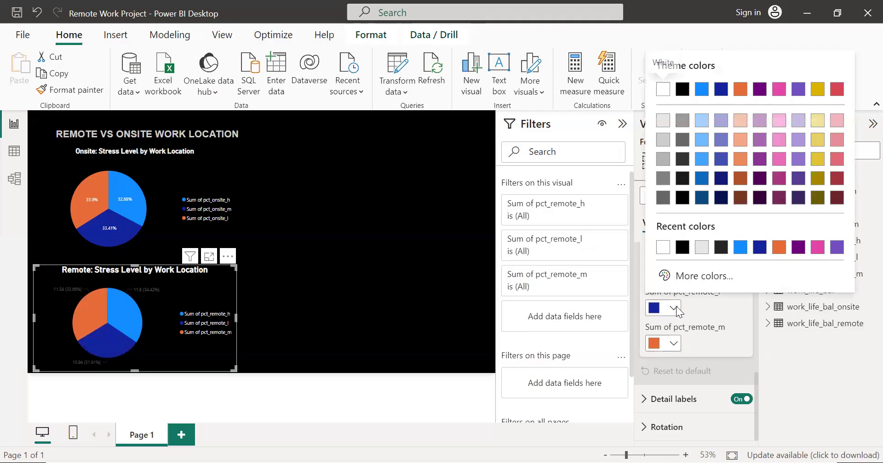
pyautogui.click(741, 90)
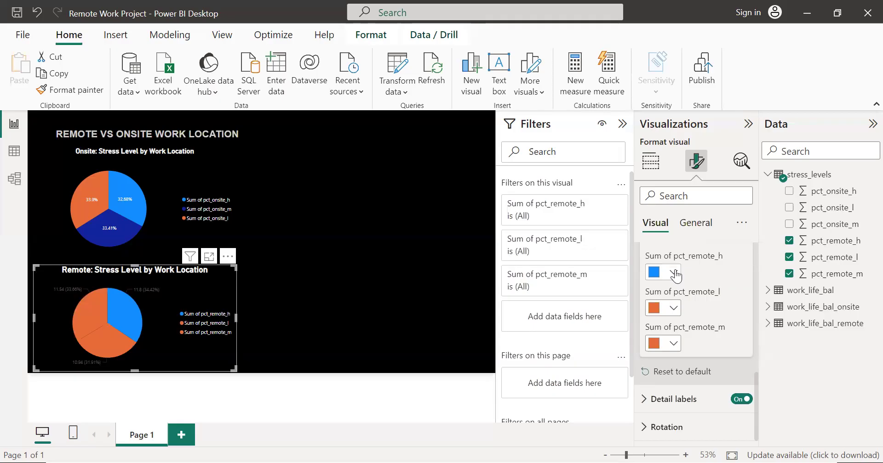
pyautogui.click(674, 344)
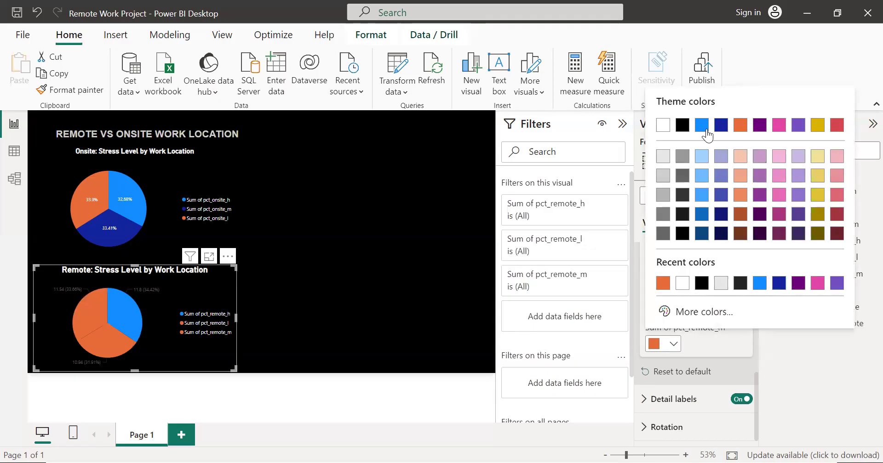
pyautogui.click(720, 125)
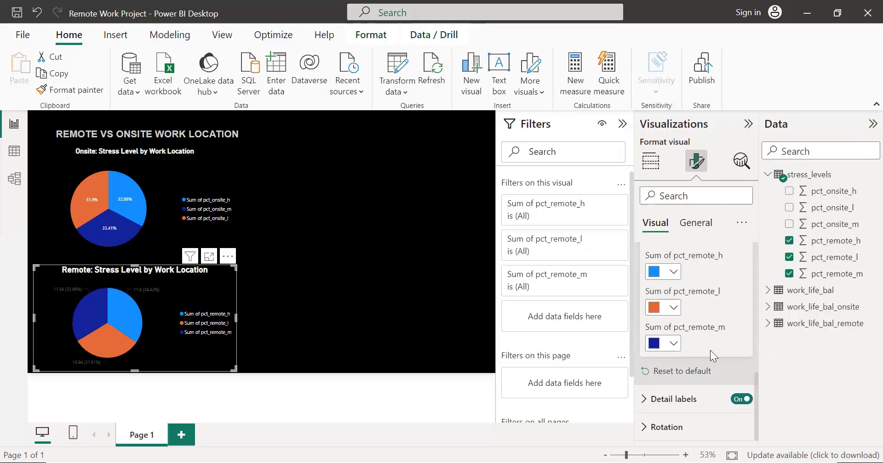
# Step: Set the remote pie chart's detail labels to the Inside position with Percent of total as their contents
pyautogui.click(656, 400)
pyautogui.scroll(-4, 689, 334)
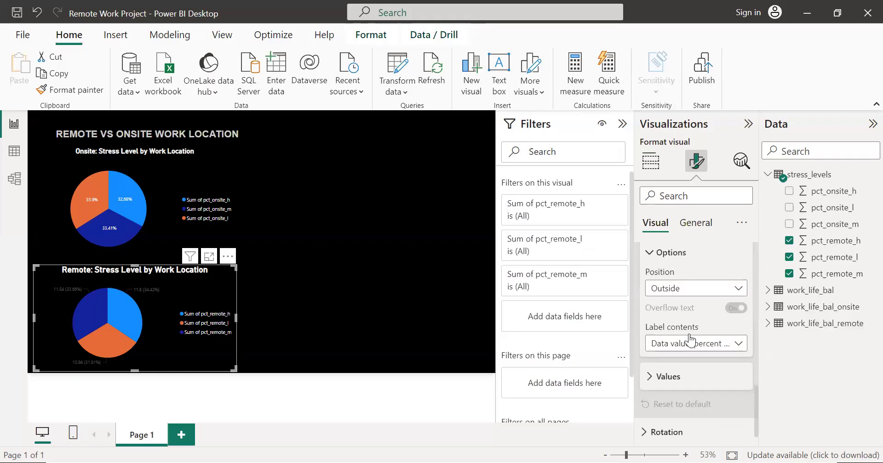
pyautogui.click(700, 288)
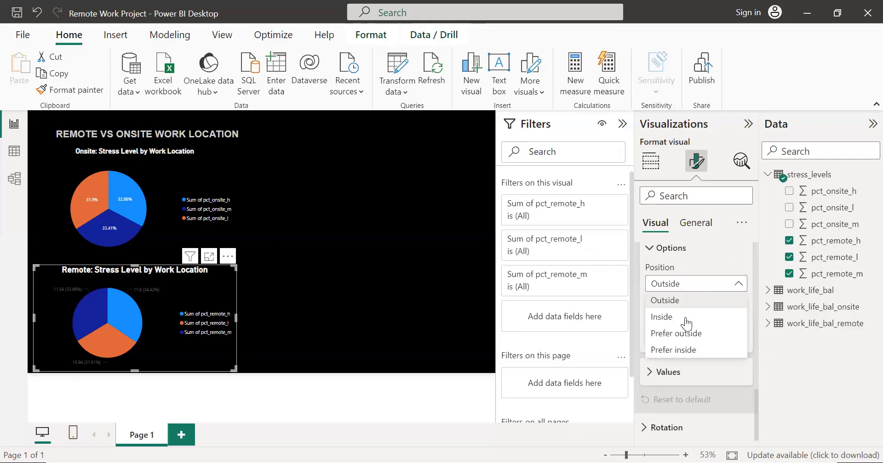
pyautogui.click(685, 316)
pyautogui.click(675, 342)
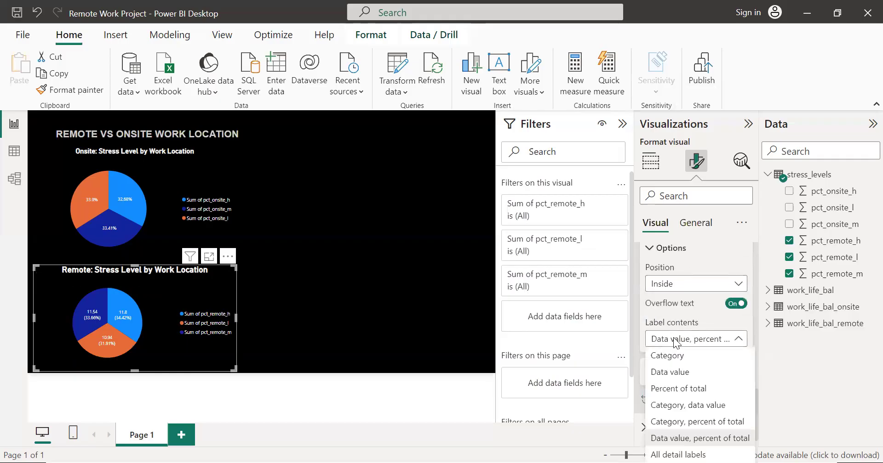
pyautogui.click(679, 389)
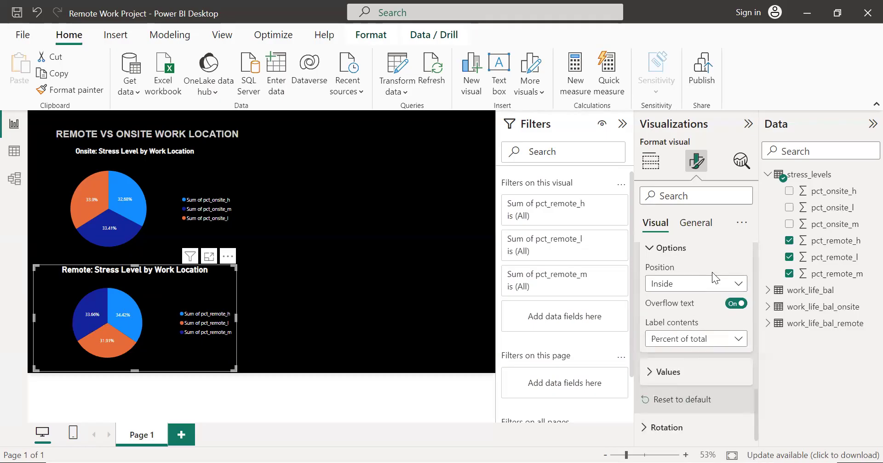
pyautogui.click(346, 259)
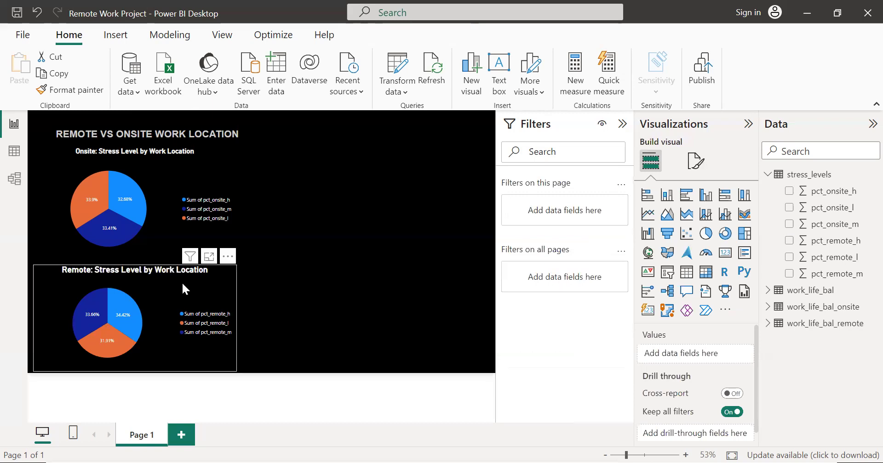
# Step: Place the remote pie chart to the right of the onsite one, and shift, shorten and widen the onsite chart to line up with it
pyautogui.moveTo(183, 286); pyautogui.dragTo(422, 175)
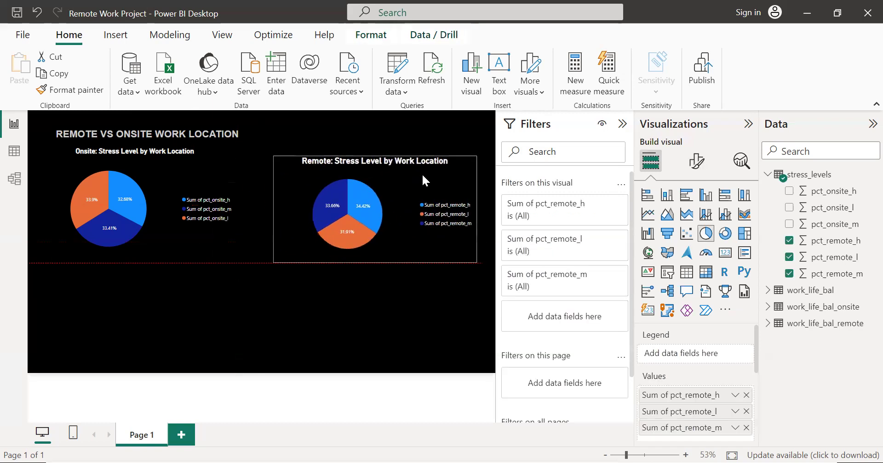
pyautogui.click(236, 217)
pyautogui.moveTo(236, 217); pyautogui.dragTo(243, 214)
pyautogui.moveTo(144, 150); pyautogui.dragTo(144, 155)
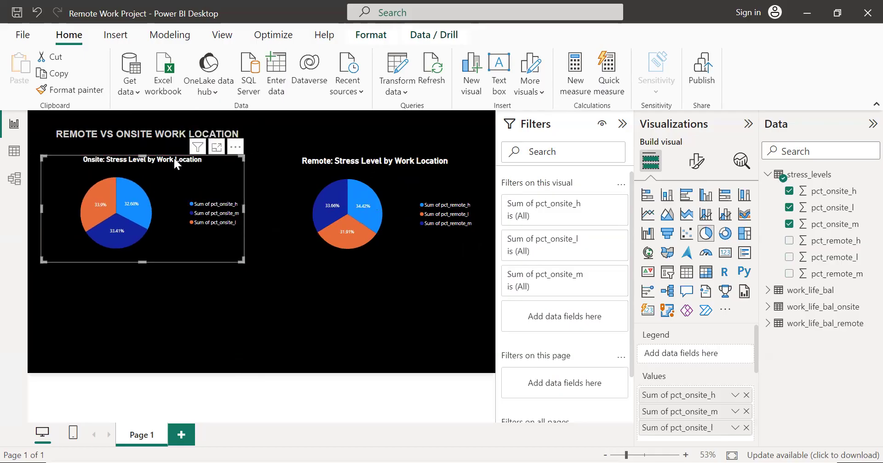
pyautogui.click(263, 197)
pyautogui.moveTo(244, 206); pyautogui.dragTo(264, 211)
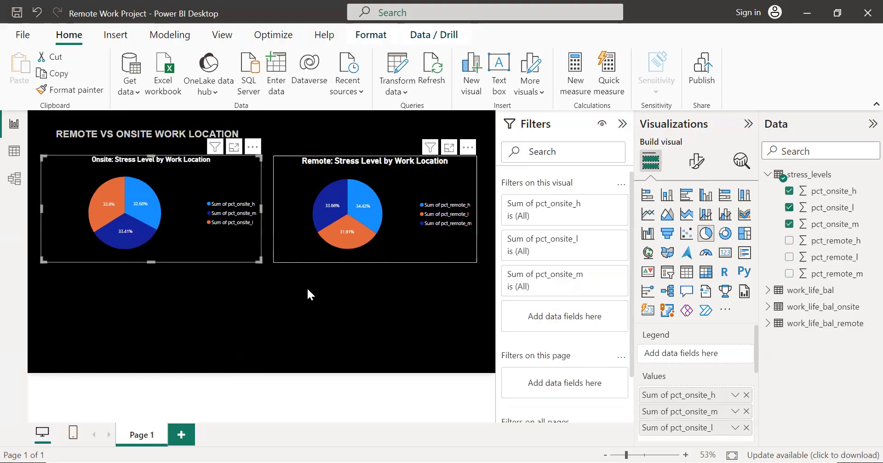
pyautogui.click(308, 295)
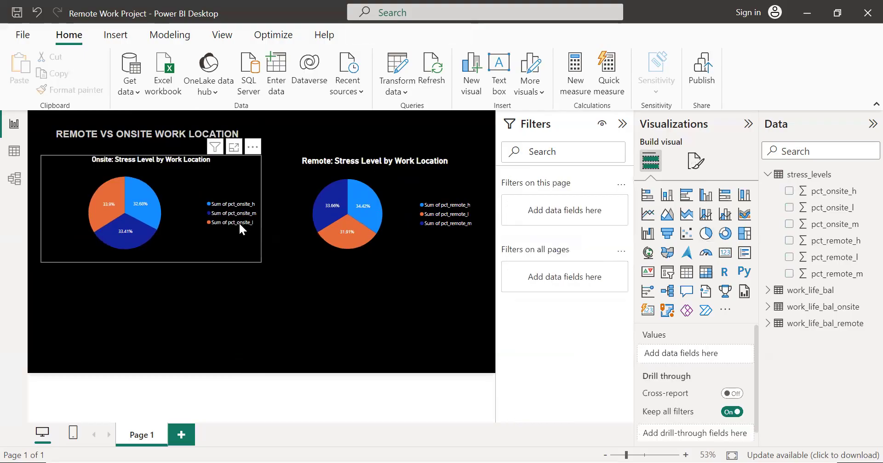
pyautogui.click(239, 222)
pyautogui.click(297, 295)
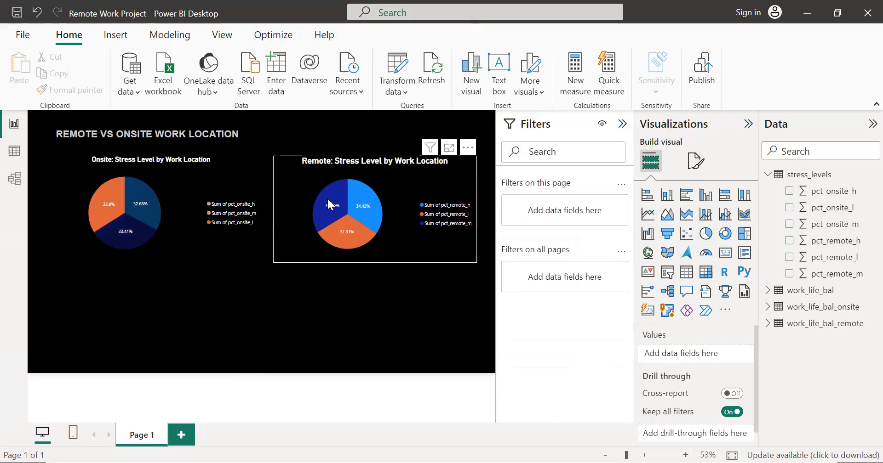
# Step: Look through the remote pie chart's general properties, position, padding, title, divider and spacing settings for a border option
pyautogui.click(695, 160)
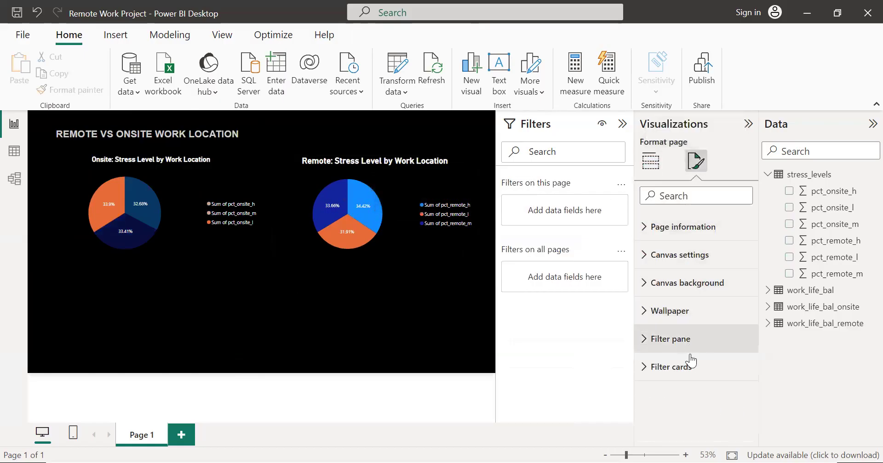
pyautogui.click(401, 244)
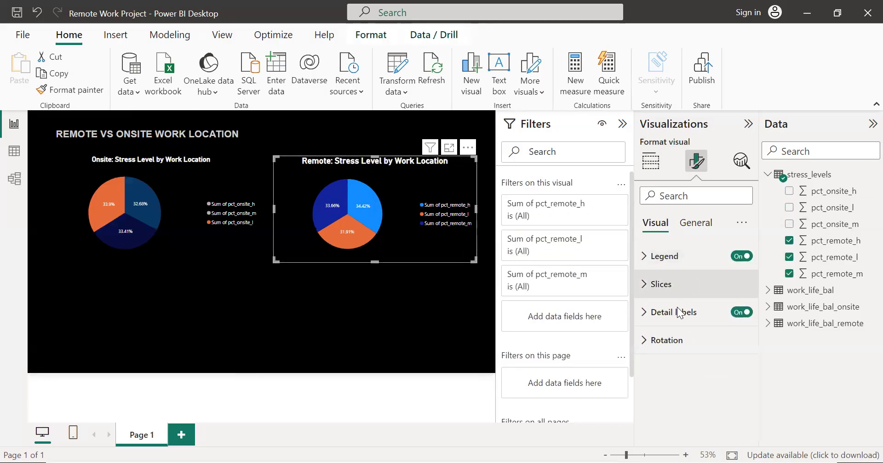
pyautogui.click(695, 226)
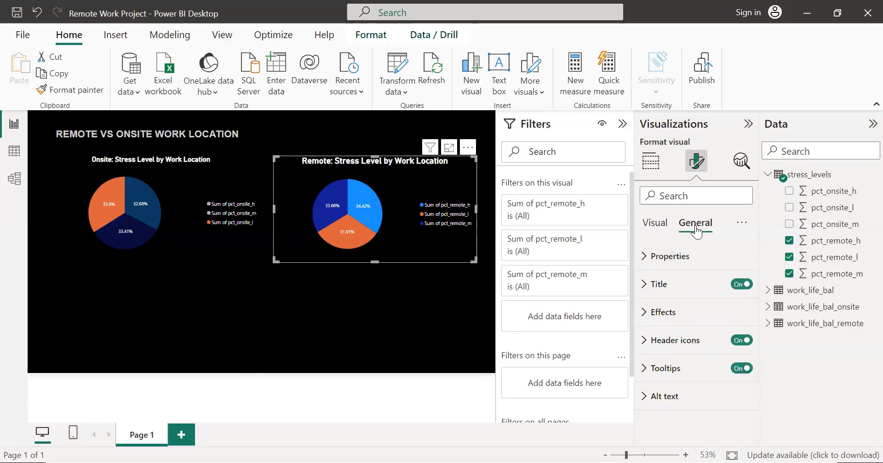
pyautogui.click(650, 256)
pyautogui.scroll(-2, 649, 257)
pyautogui.scroll(-1, 650, 258)
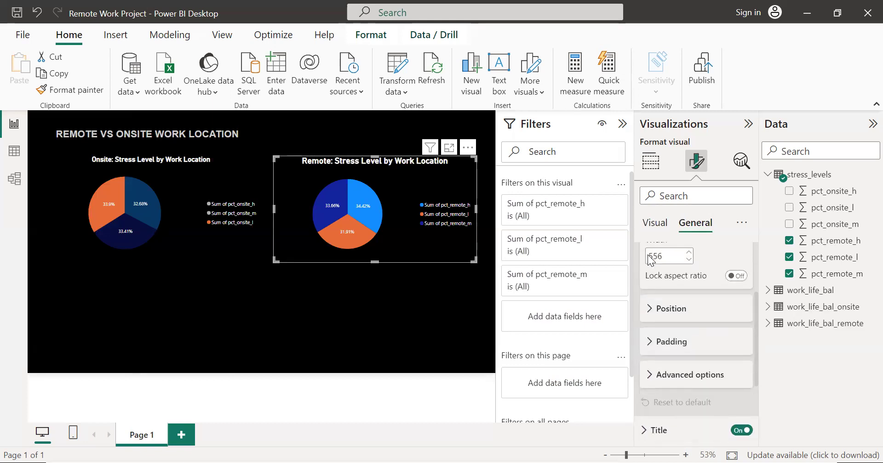
pyautogui.click(650, 311)
pyautogui.scroll(-2, 648, 315)
pyautogui.scroll(-1, 647, 314)
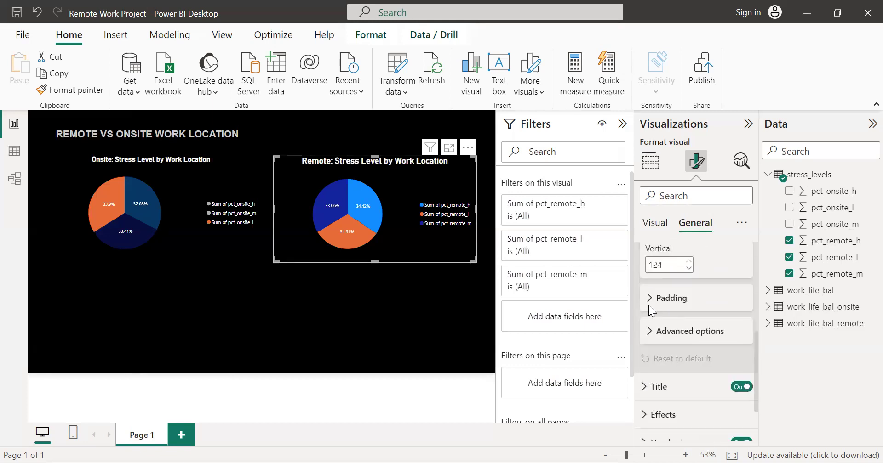
pyautogui.click(649, 299)
pyautogui.scroll(-3, 648, 298)
pyautogui.scroll(3, 649, 298)
pyautogui.scroll(-3, 649, 304)
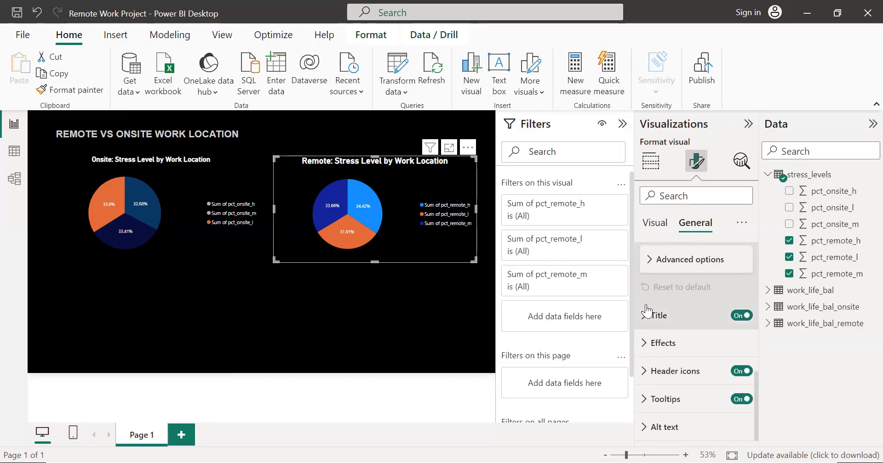
pyautogui.click(646, 304)
pyautogui.scroll(-6, 646, 304)
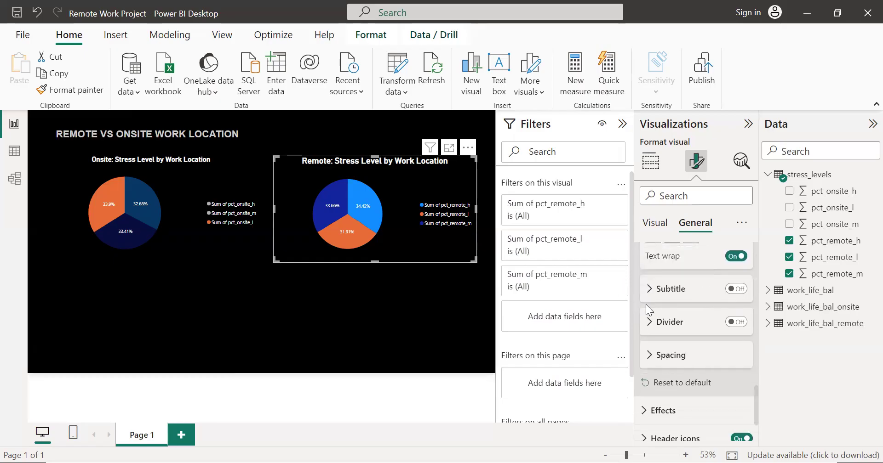
pyautogui.scroll(3, 649, 291)
pyautogui.scroll(-5, 649, 291)
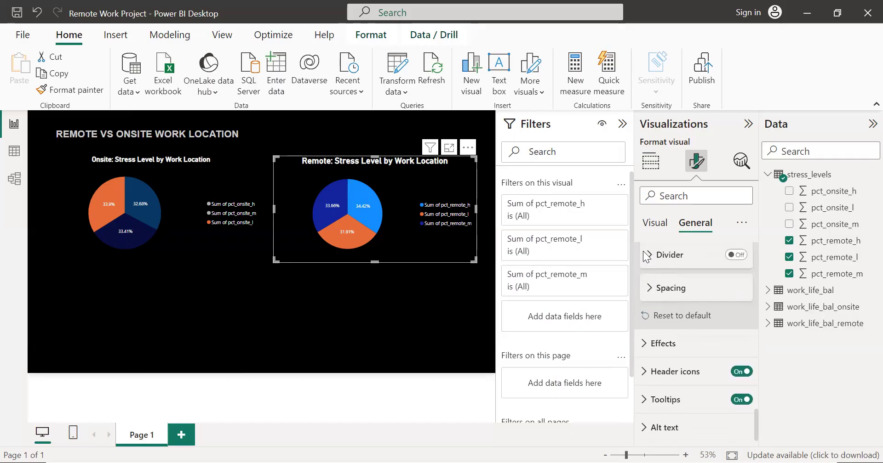
pyautogui.click(646, 256)
pyautogui.scroll(-2, 669, 272)
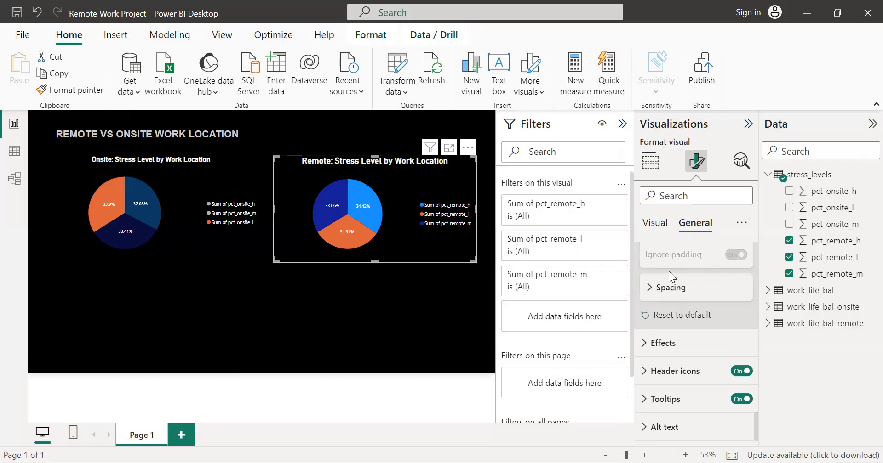
pyautogui.click(648, 286)
pyautogui.scroll(-1, 686, 305)
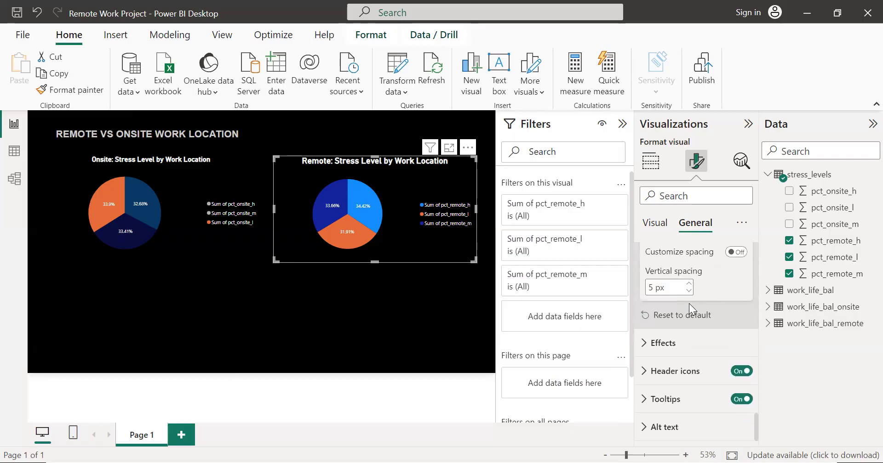
# Step: Turn on the visual border of the remote pie chart and set its colour to white
pyautogui.click(684, 343)
pyautogui.scroll(-2, 684, 340)
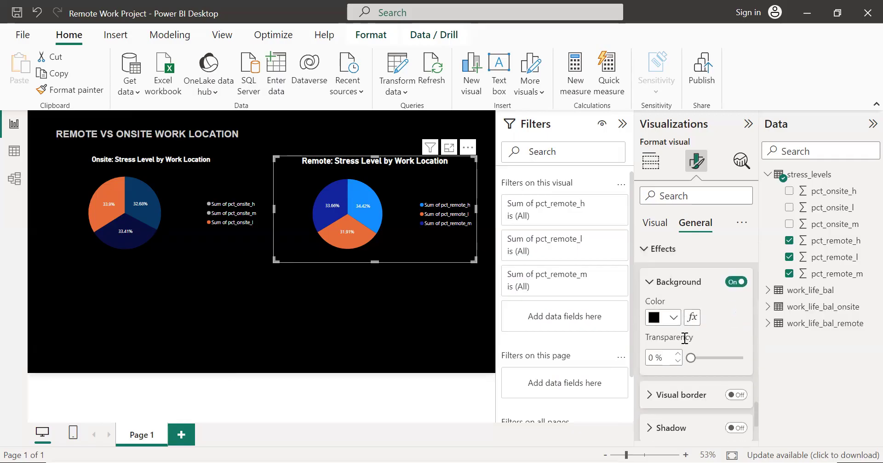
pyautogui.scroll(-2, 684, 338)
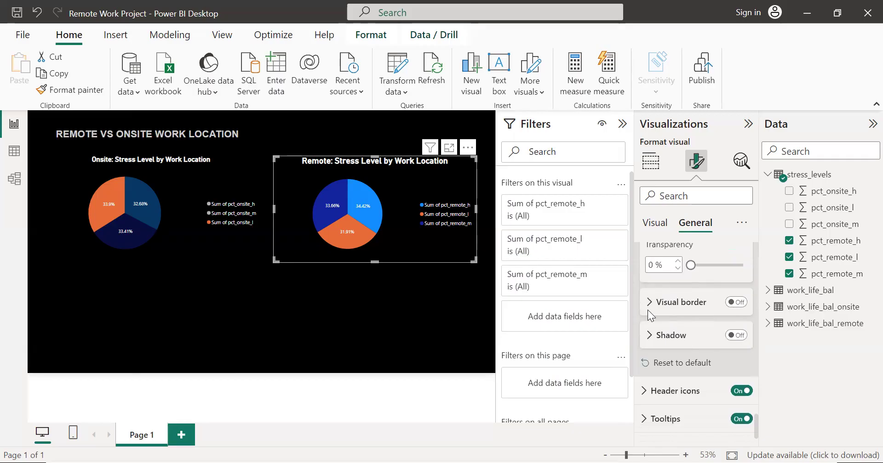
pyautogui.click(734, 302)
pyautogui.click(686, 304)
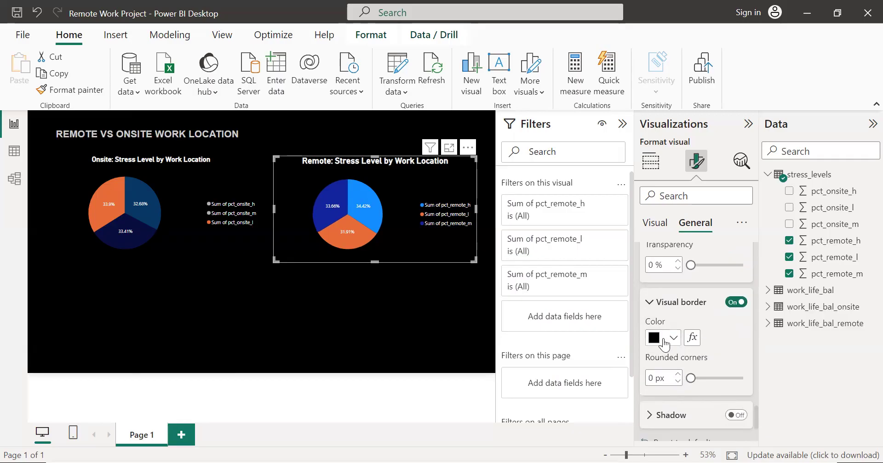
pyautogui.click(662, 340)
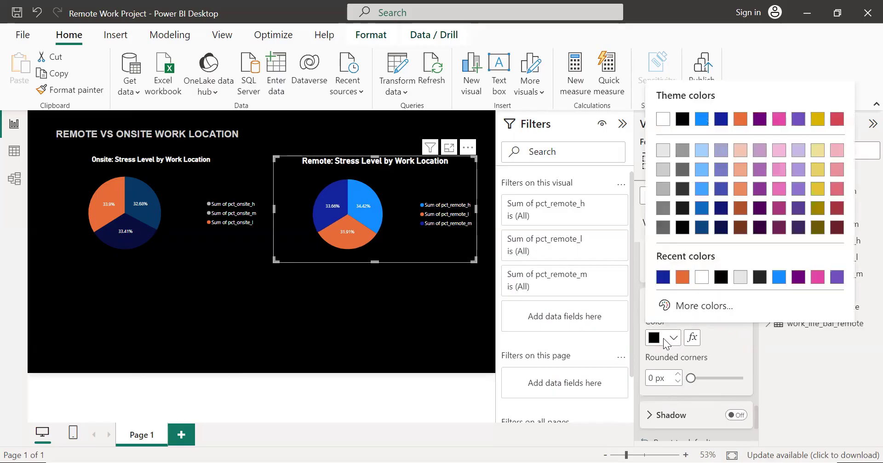
pyautogui.click(701, 277)
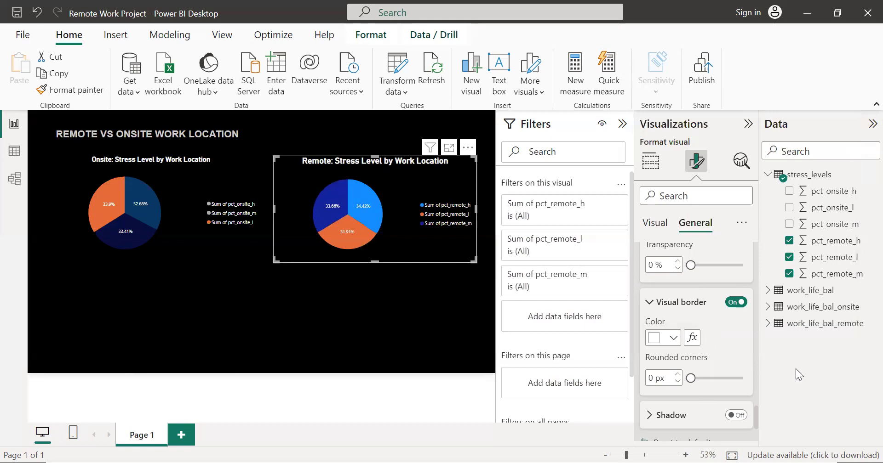
pyautogui.click(481, 321)
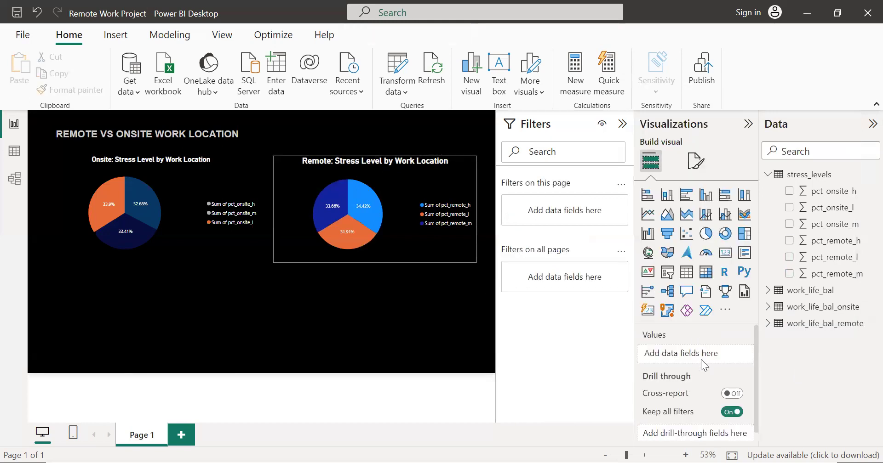
# Step: Round the corners of the remote pie chart's visual border to 7 px
pyautogui.click(406, 245)
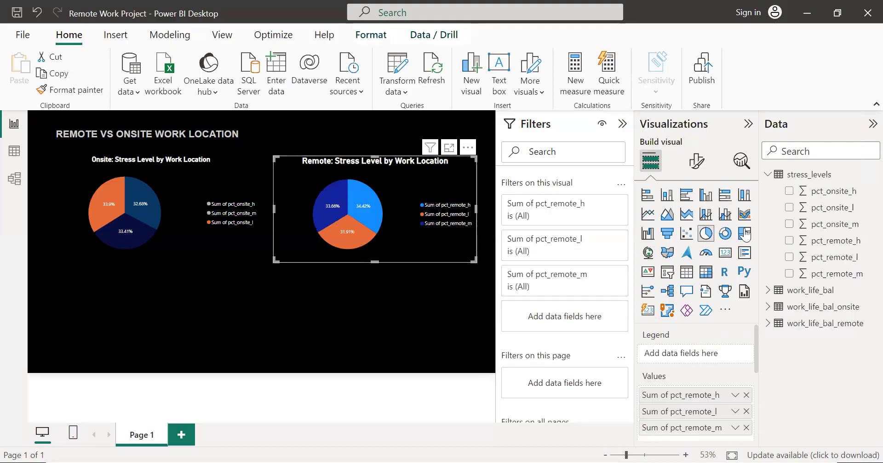
pyautogui.click(696, 169)
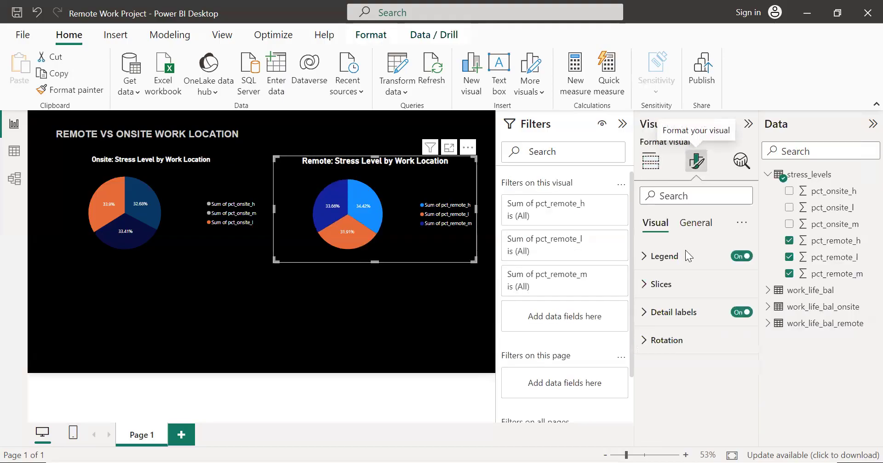
pyautogui.click(694, 223)
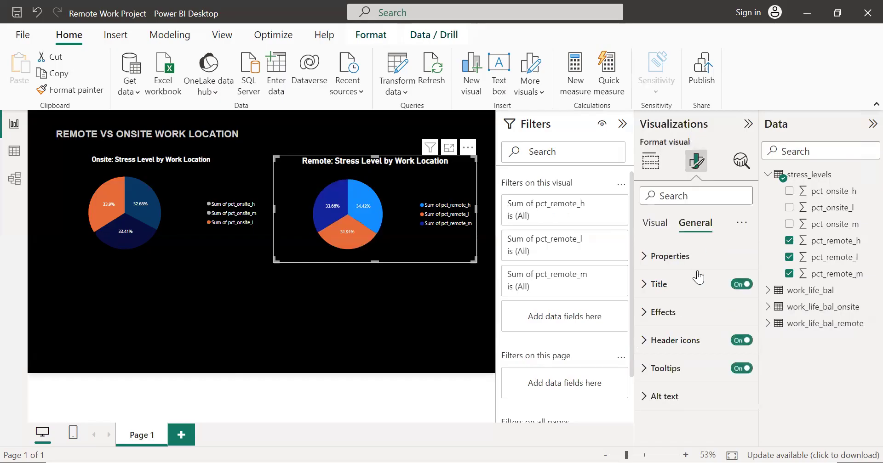
pyautogui.click(646, 314)
pyautogui.scroll(-3, 692, 312)
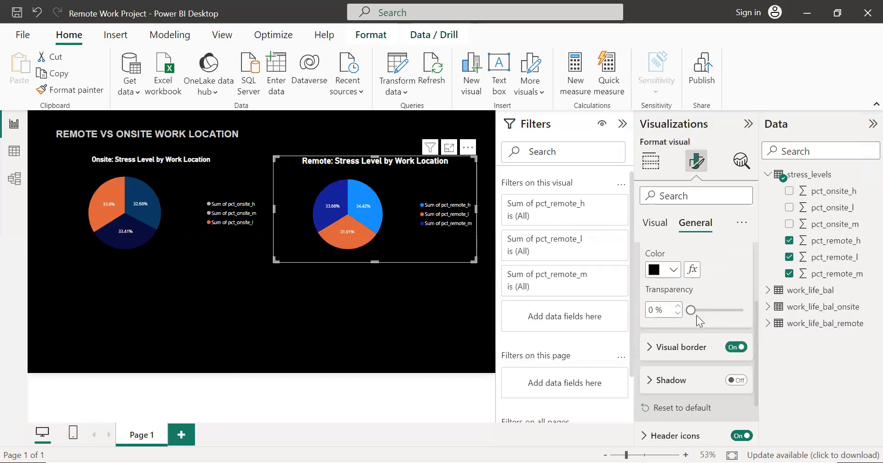
pyautogui.click(689, 282)
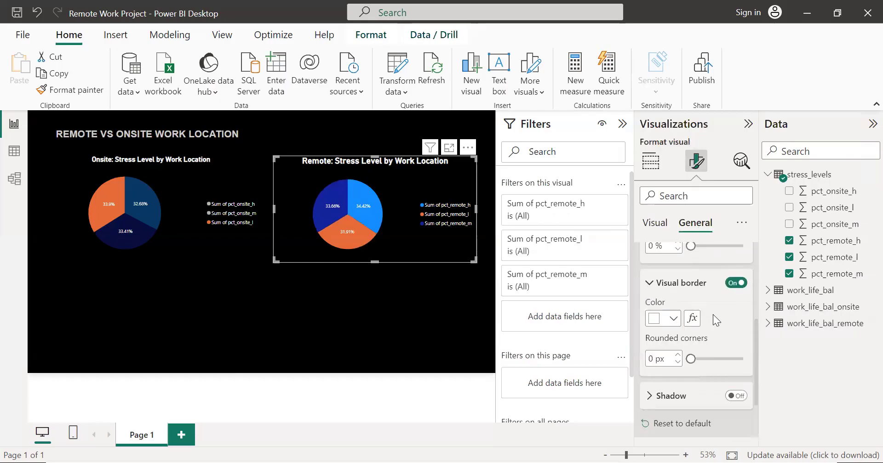
pyautogui.scroll(-1, 712, 315)
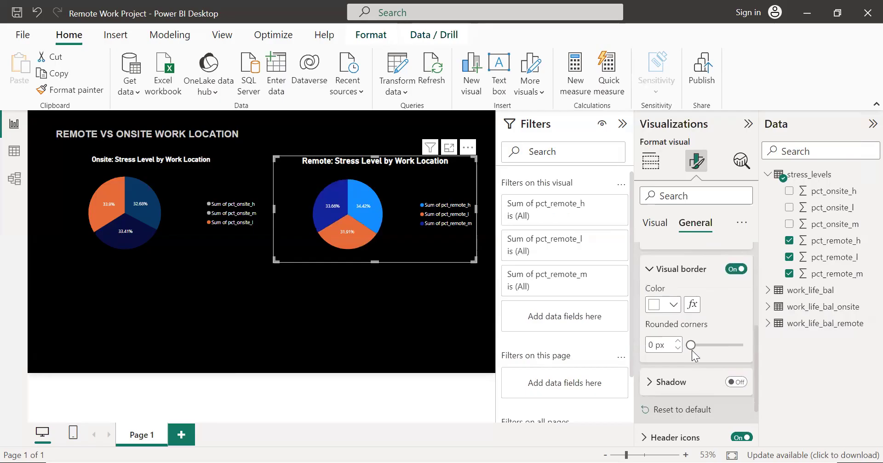
pyautogui.moveTo(690, 346); pyautogui.dragTo(703, 346)
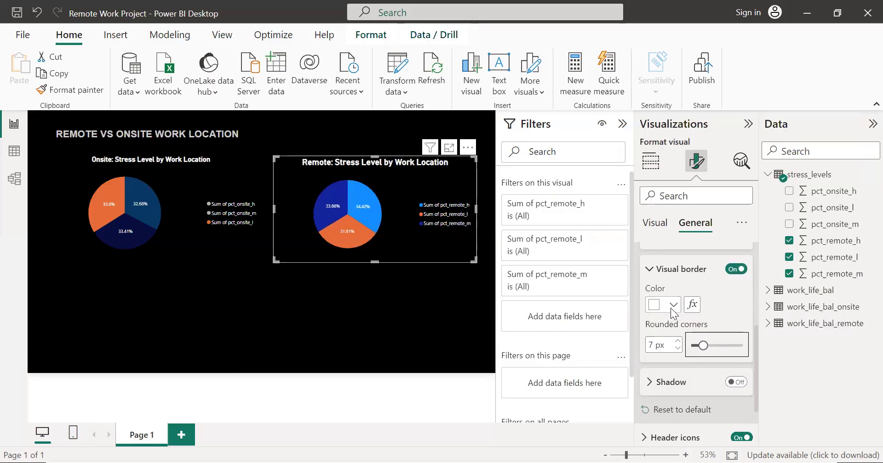
# Step: Give the onsite pie chart a white visual border with corners rounded to 4 px
pyautogui.click(162, 246)
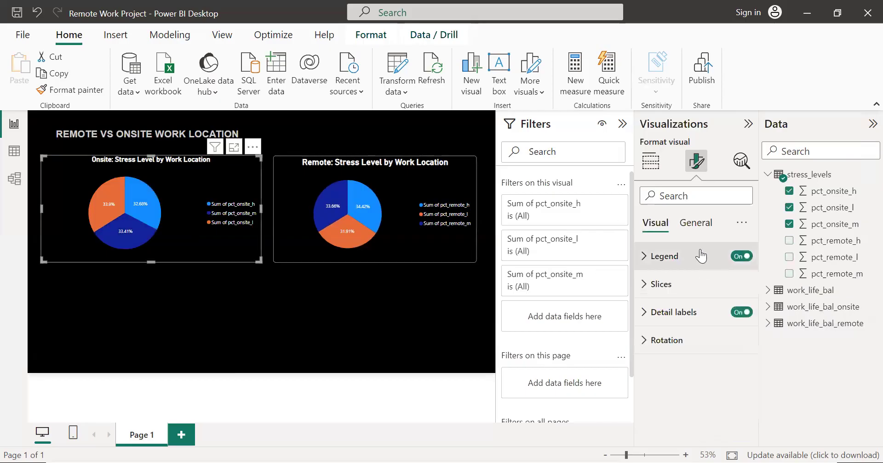
pyautogui.click(696, 225)
pyautogui.scroll(-4, 669, 313)
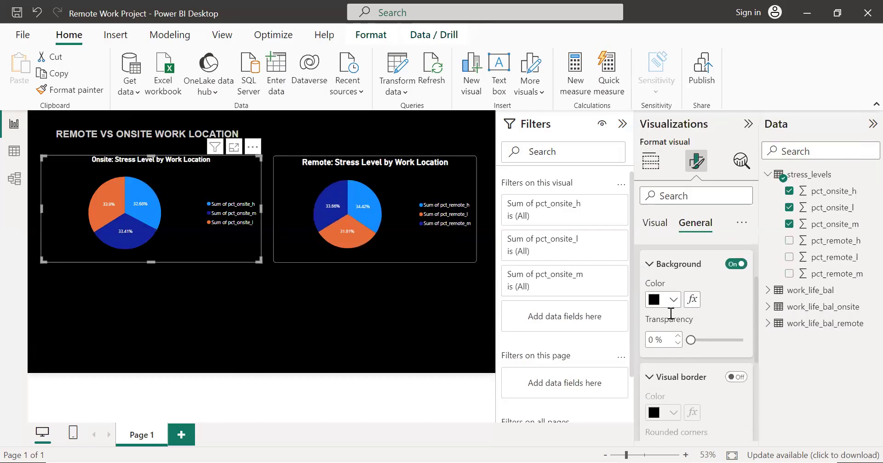
pyautogui.click(734, 282)
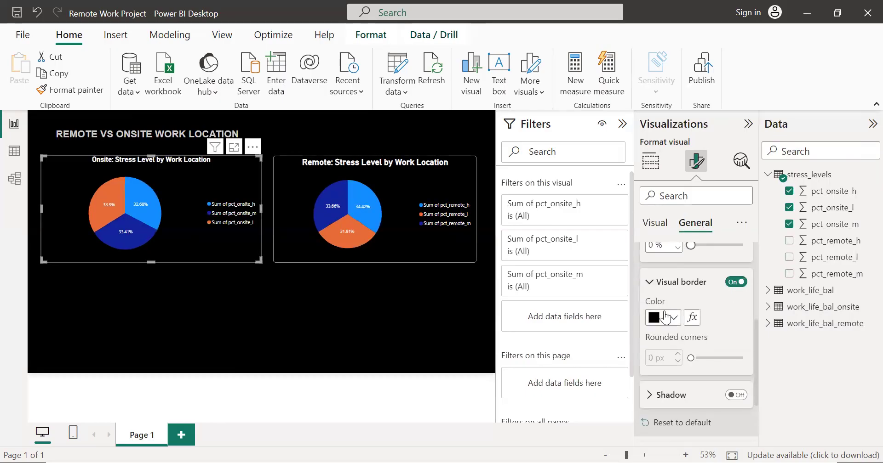
pyautogui.click(664, 324)
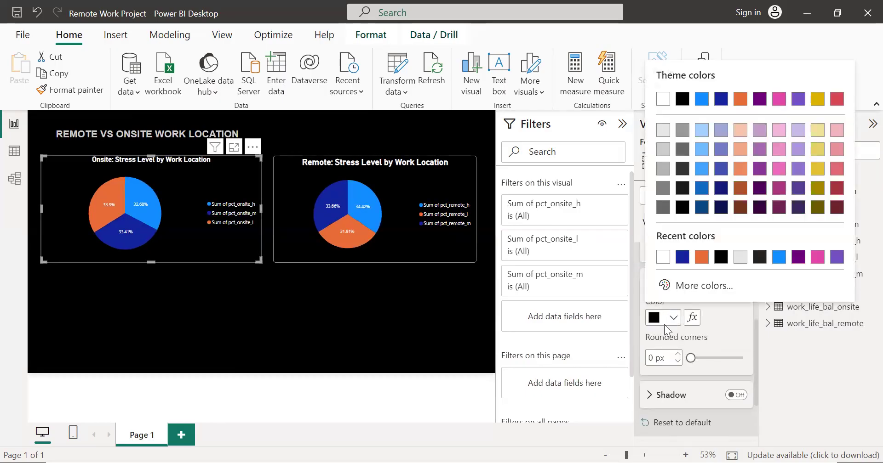
pyautogui.click(663, 257)
pyautogui.moveTo(689, 355); pyautogui.dragTo(698, 359)
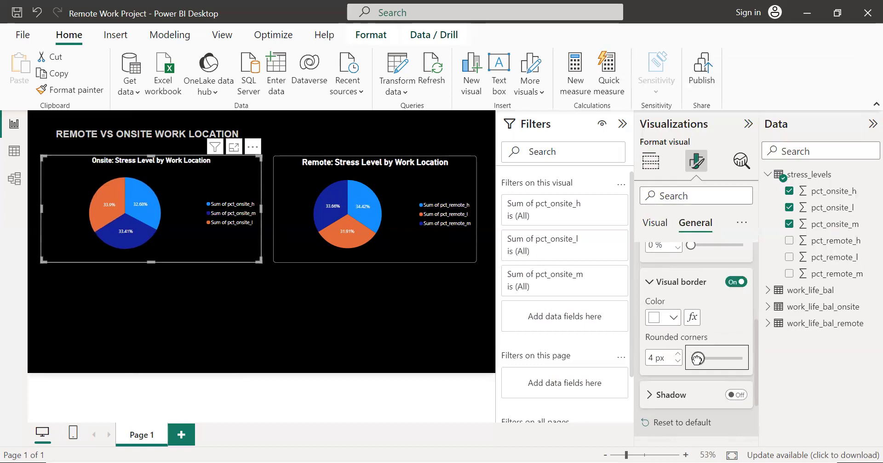
pyautogui.click(382, 307)
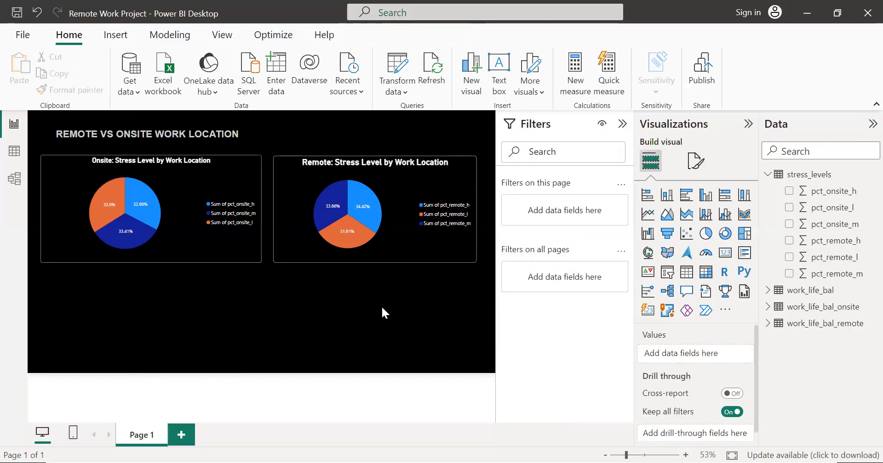
# Step: Set the font size of the remote pie chart's title to 17
pyautogui.click(402, 158)
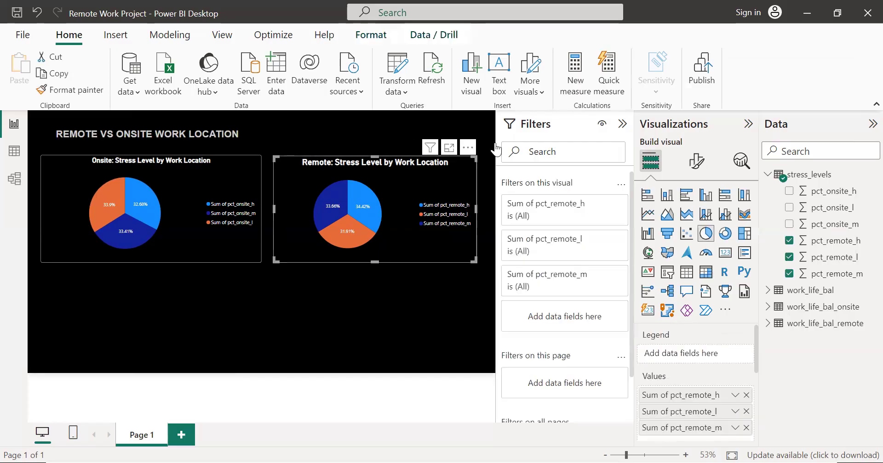
pyautogui.click(696, 161)
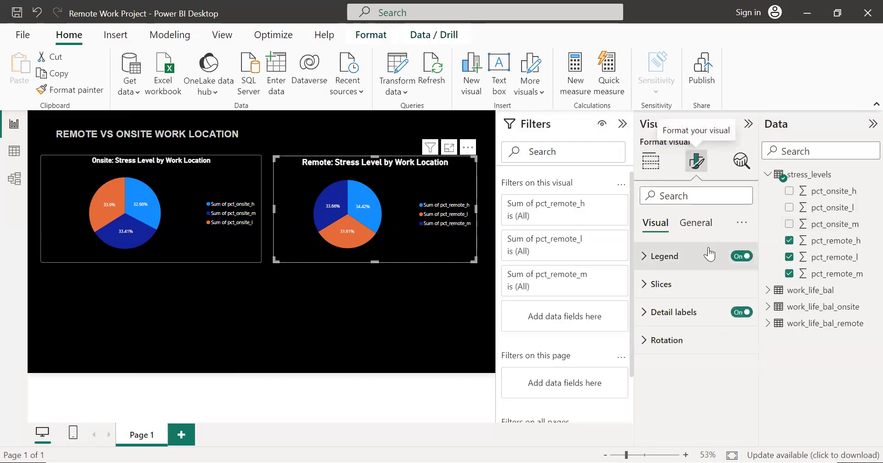
pyautogui.click(694, 224)
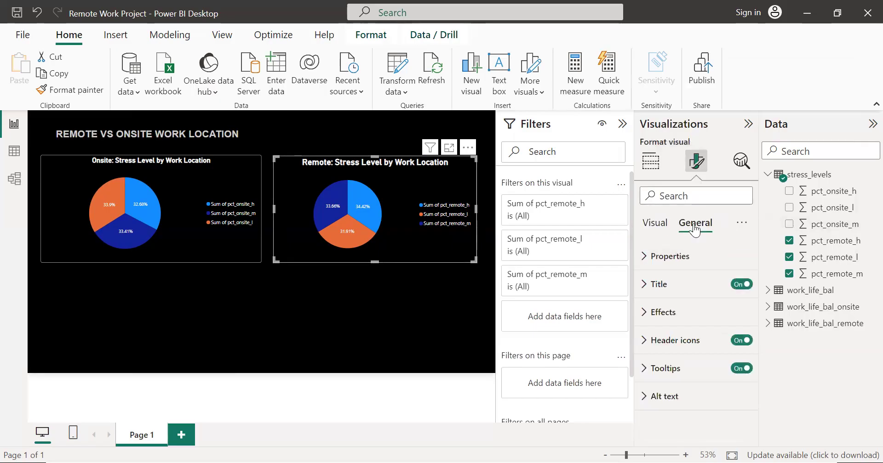
pyautogui.click(653, 288)
pyautogui.scroll(-1, 725, 371)
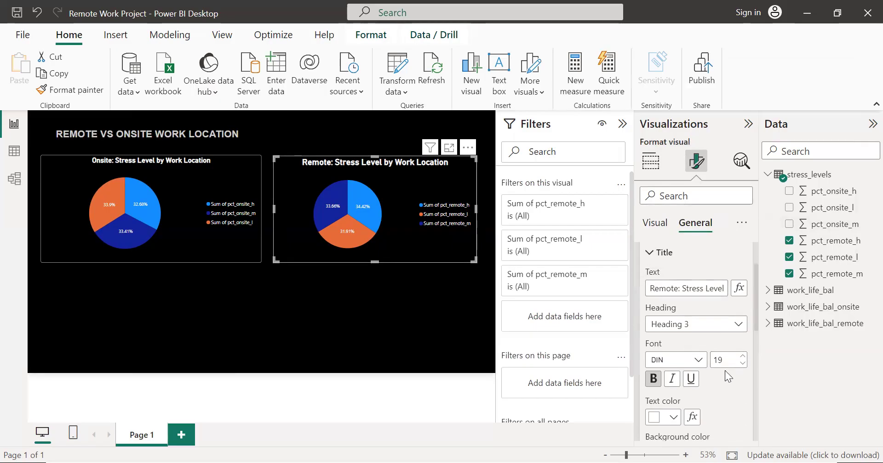
pyautogui.click(725, 357)
pyautogui.press('BackSpace')
pyautogui.write('17')
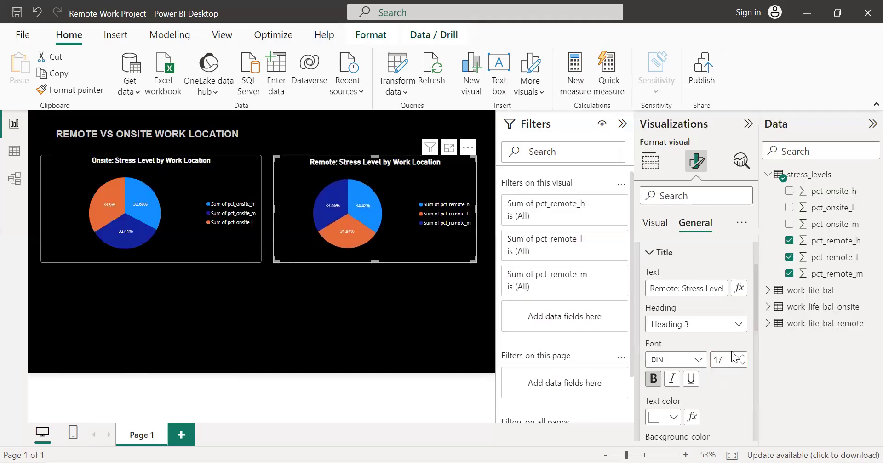
# Step: Set the font size of the onsite pie chart's title to 17
pyautogui.click(178, 182)
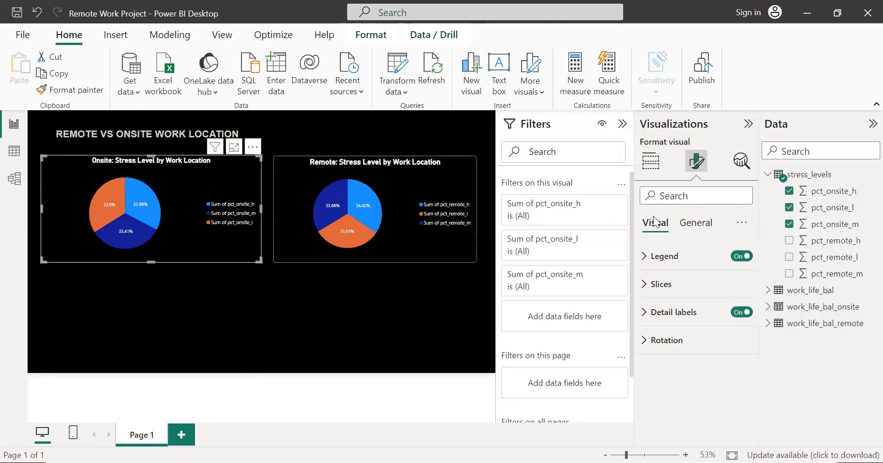
pyautogui.click(693, 234)
pyautogui.scroll(-3, 718, 312)
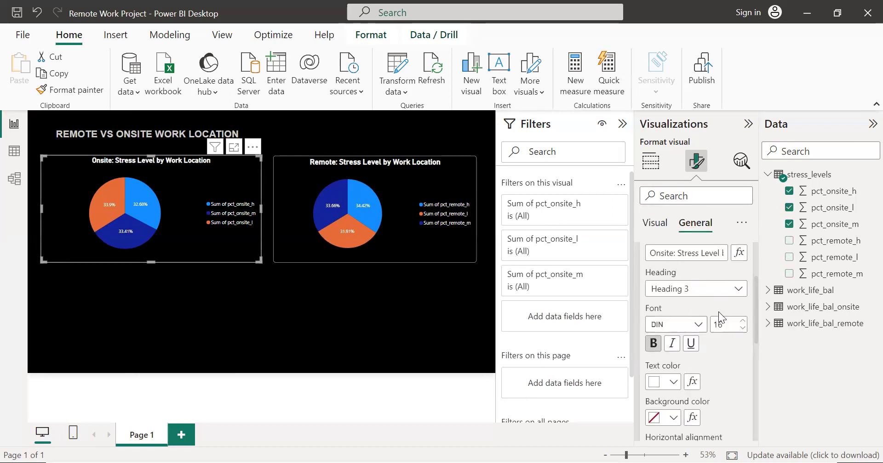
pyautogui.doubleClick(725, 321)
pyautogui.write('17')
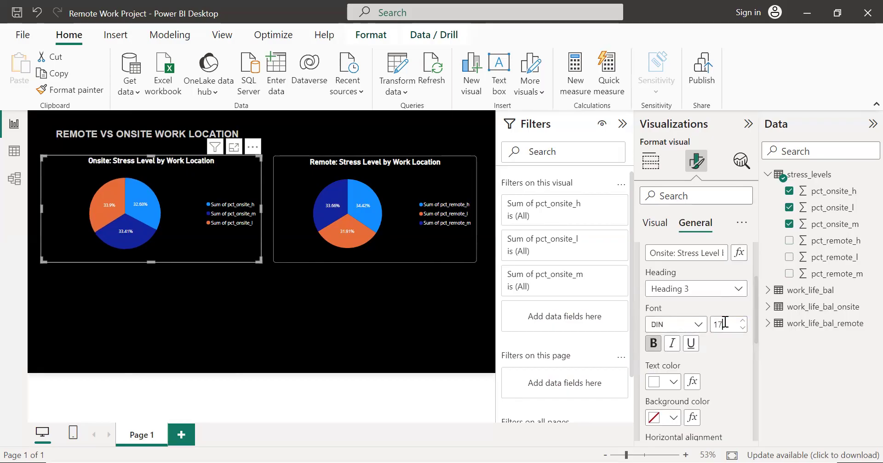
pyautogui.click(372, 320)
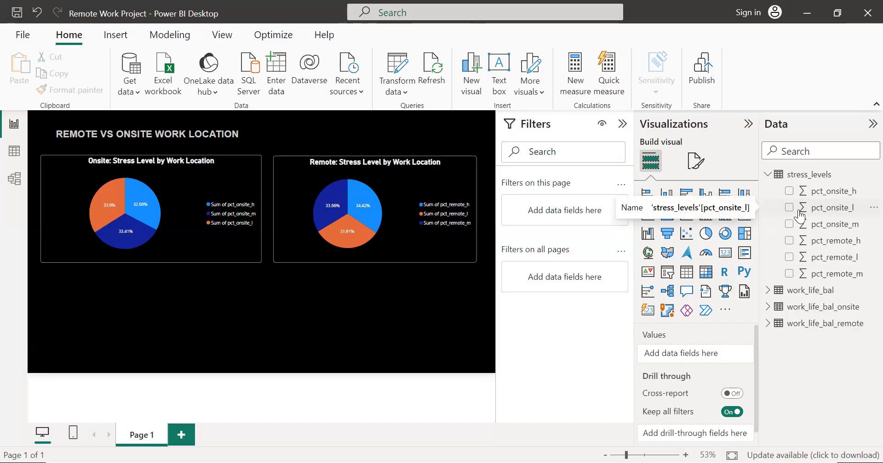
# Step: Expand the work_life_bal_onsite table's fields, and shorten the remote and onsite pie charts slightly from their lower edges to equal heights
pyautogui.click(767, 175)
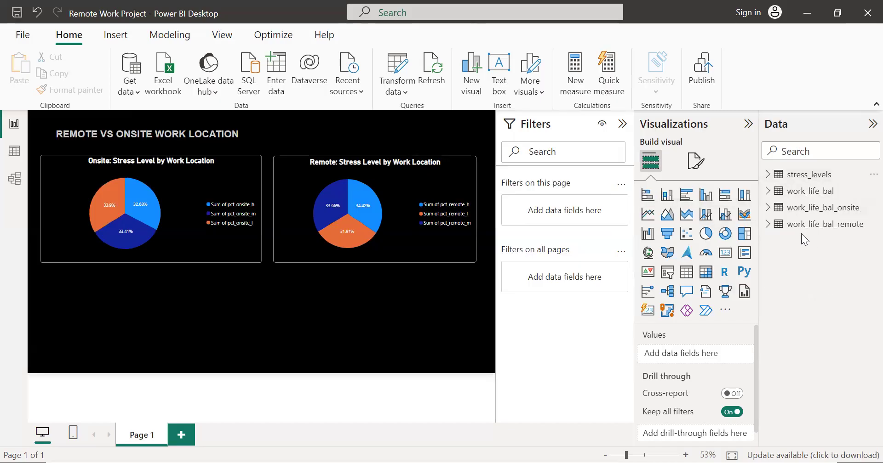
pyautogui.click(768, 207)
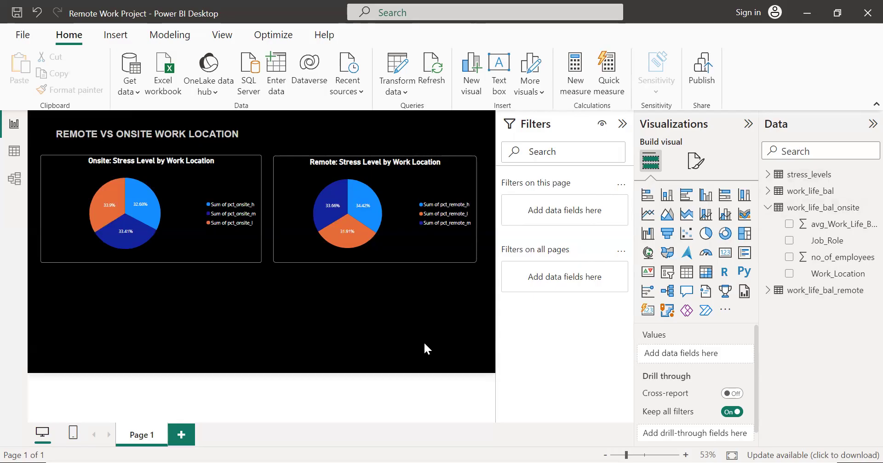
pyautogui.click(371, 262)
pyautogui.moveTo(370, 261); pyautogui.dragTo(372, 254)
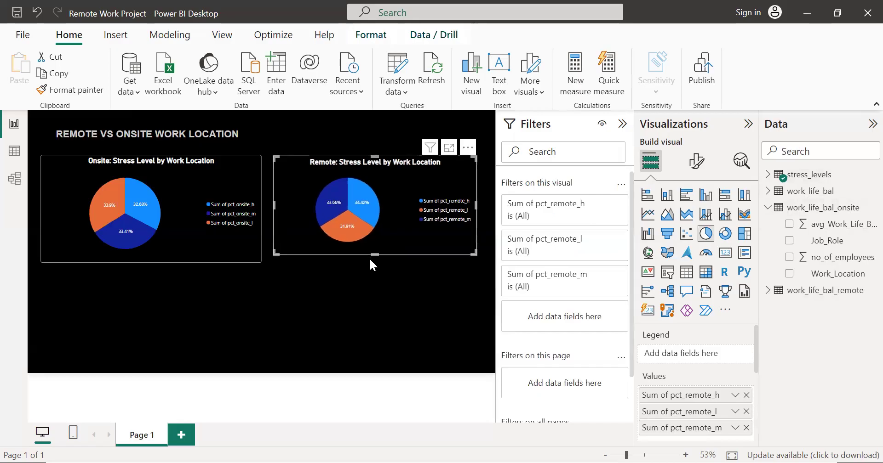
pyautogui.click(370, 260)
pyautogui.click(195, 249)
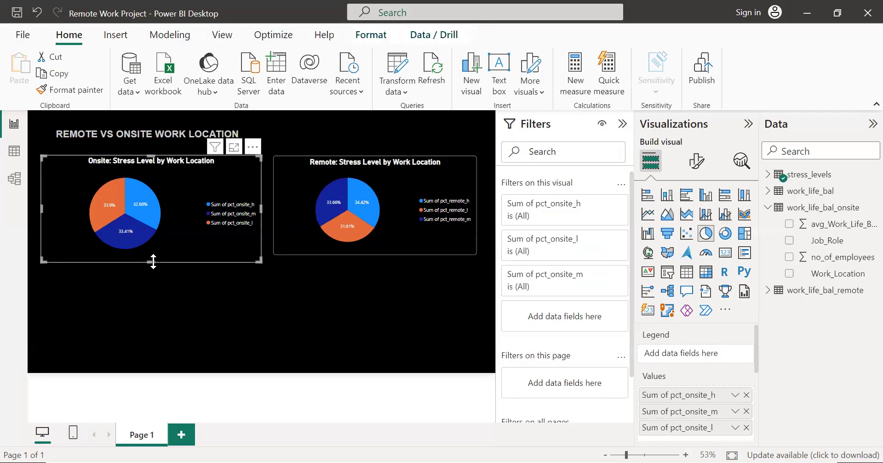
pyautogui.moveTo(153, 261); pyautogui.dragTo(151, 253)
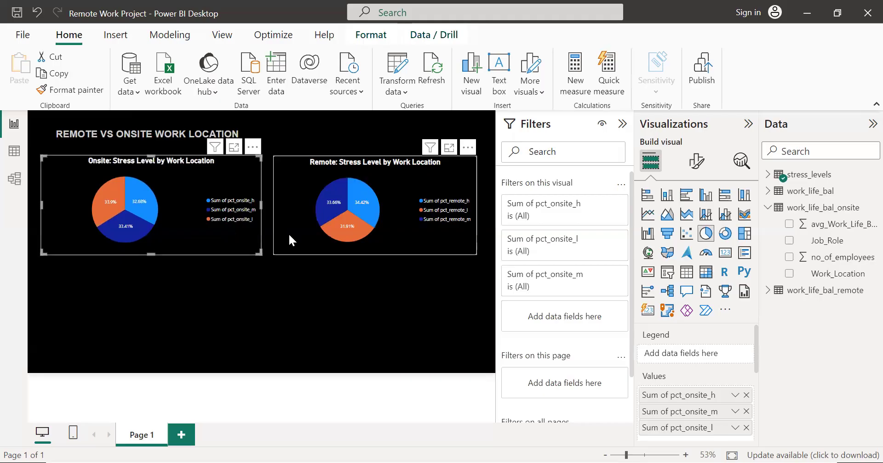
# Step: Add a clustered bar chart of avg_Work_Life_Balance_Rating by Job_Role from work_life_bal_onsite as a separate visual below the onsite pie chart
pyautogui.click(686, 197)
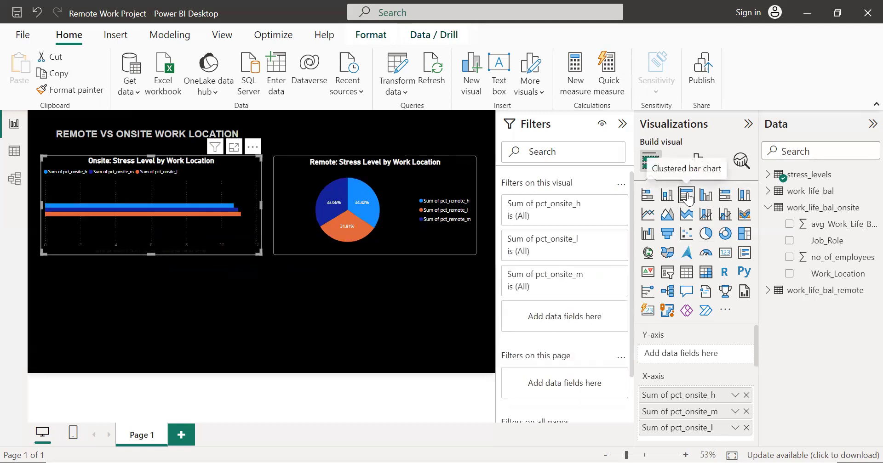
pyautogui.hotkey('ctrl', 'z')
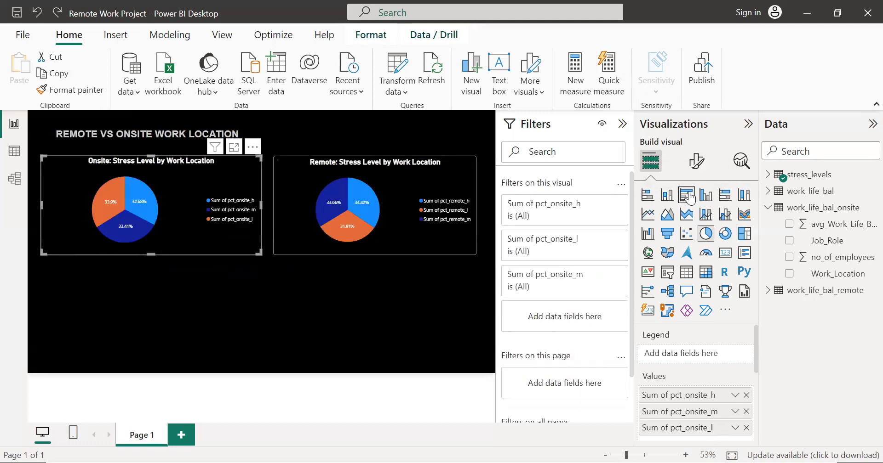
pyautogui.click(227, 338)
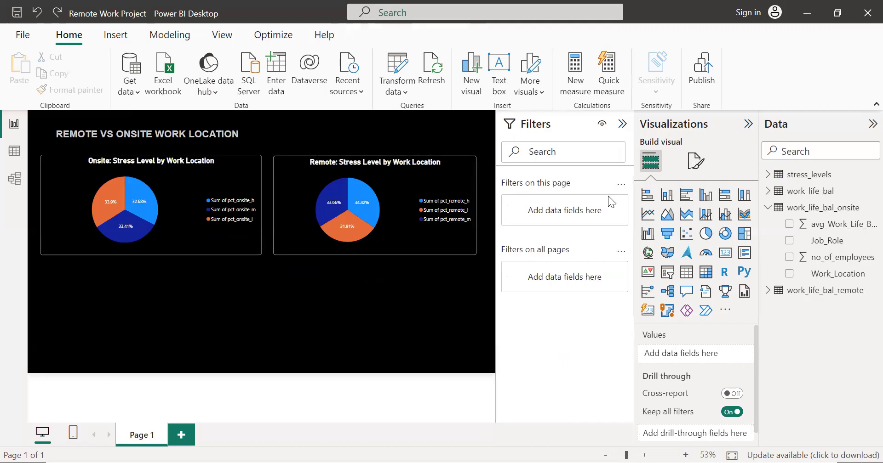
pyautogui.click(685, 196)
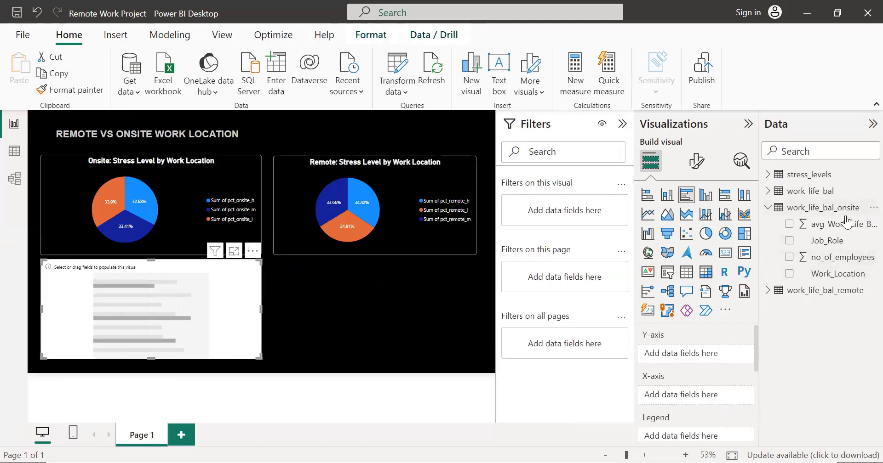
pyautogui.click(788, 226)
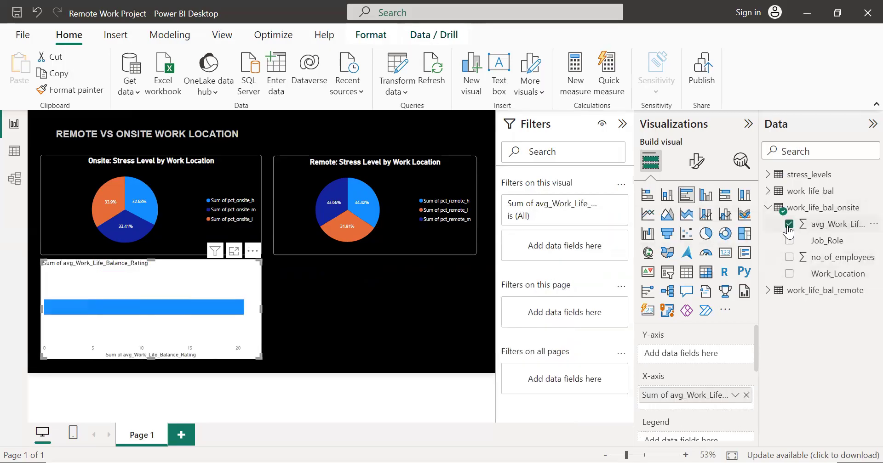
pyautogui.click(789, 242)
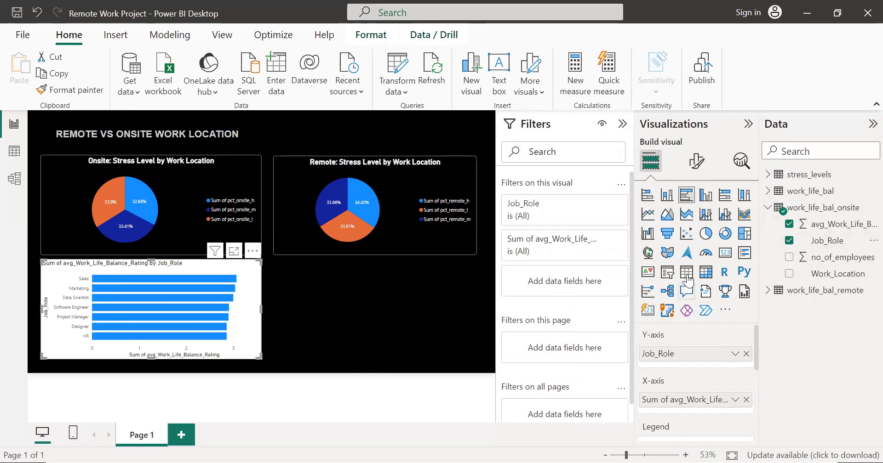
# Step: Try the onsite work-life balance chart as a funnel chart, and convert it to a line chart
pyautogui.click(667, 233)
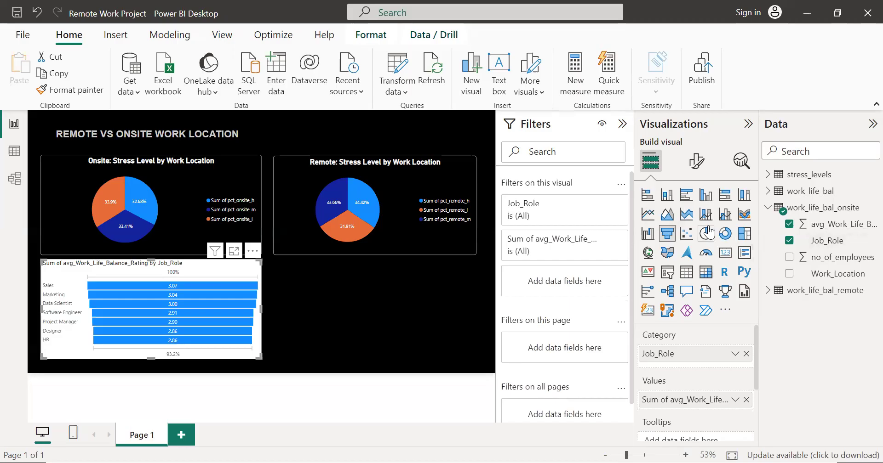
pyautogui.click(649, 216)
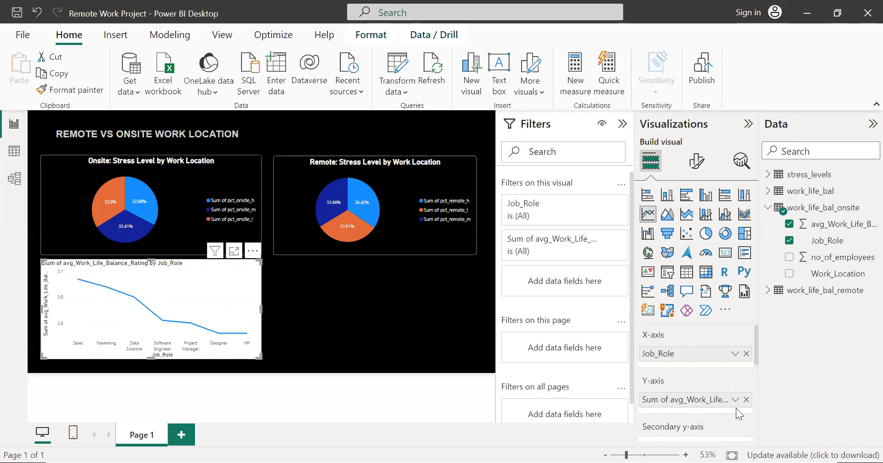
# Step: Aggregate the onsite chart's avg_Work_Life_Balance_Rating as Average, and convert it to a funnel chart after trying clustered and 100% stacked bars
pyautogui.rightClick(715, 402)
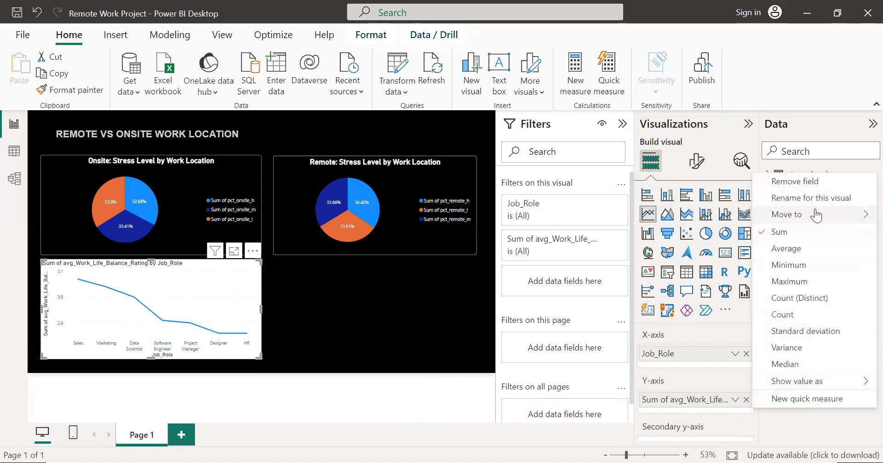
pyautogui.click(794, 249)
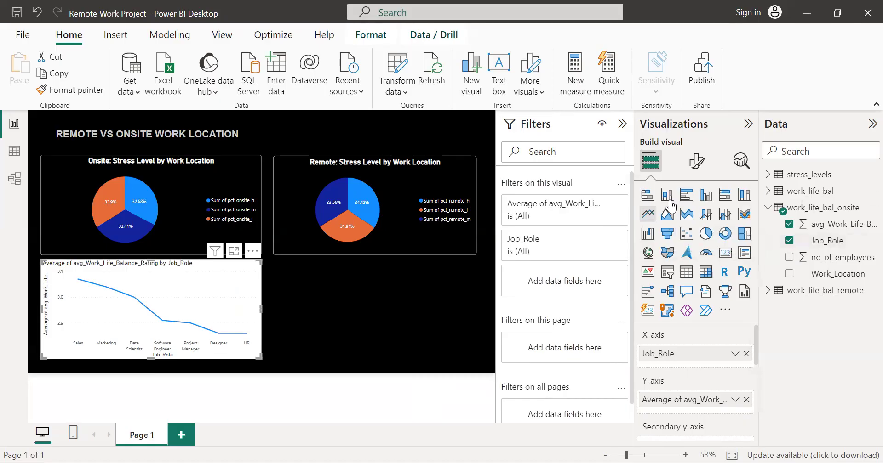
pyautogui.click(686, 199)
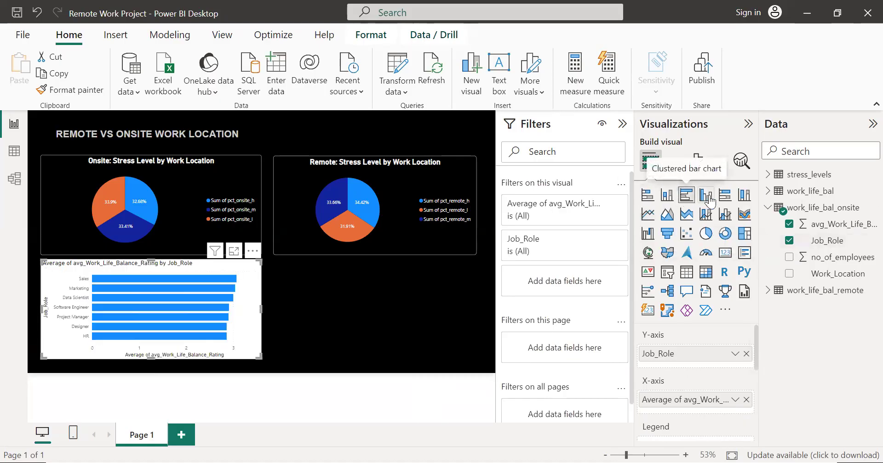
pyautogui.click(727, 198)
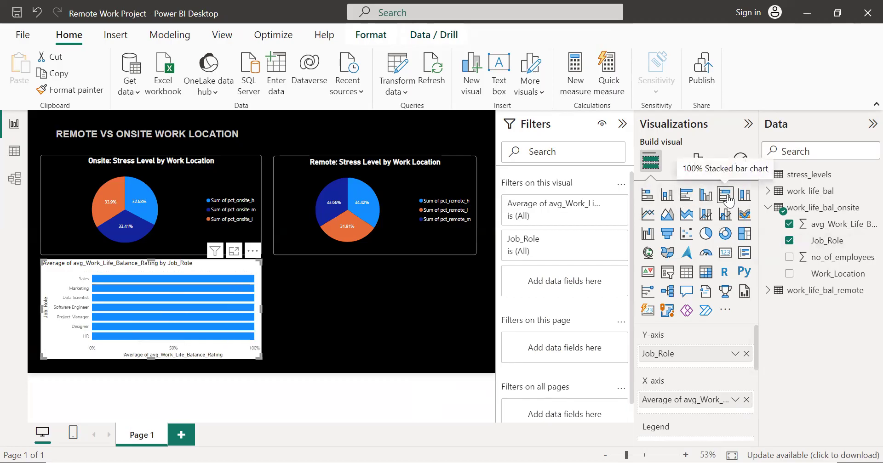
pyautogui.click(743, 197)
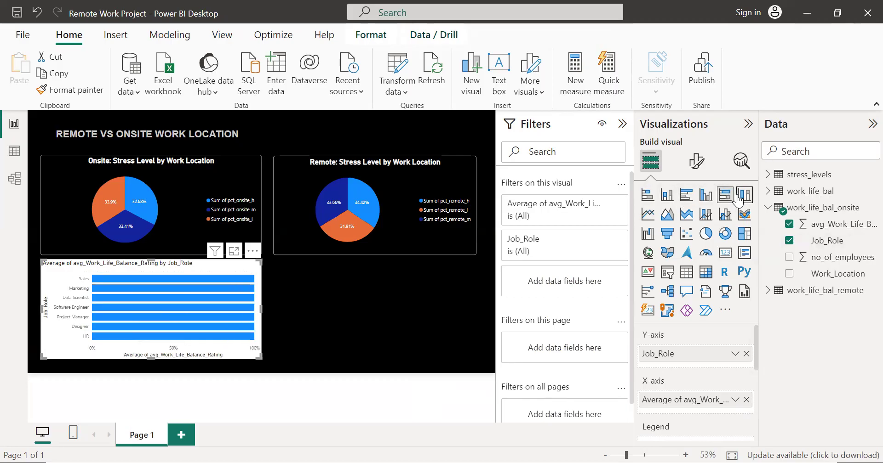
pyautogui.click(667, 235)
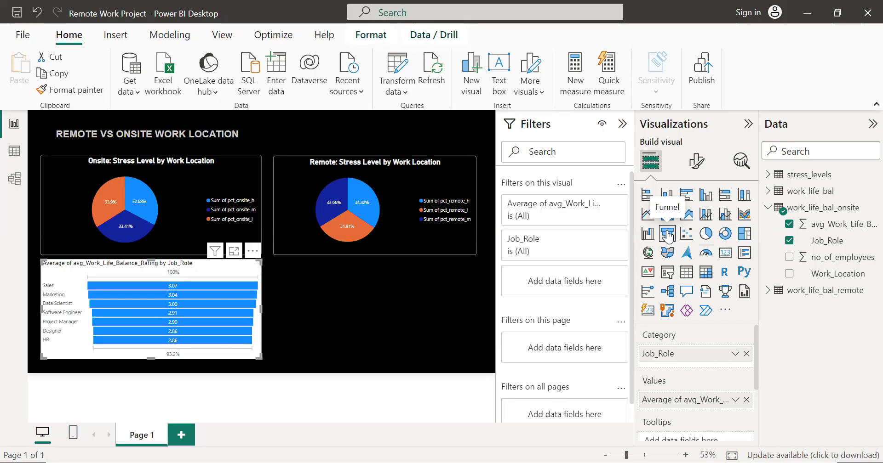
# Step: Add a separate funnel chart of avg_Work_Life_Balance_Rating by Job_Role from work_life_bal_remote below the remote pie chart
pyautogui.click(401, 300)
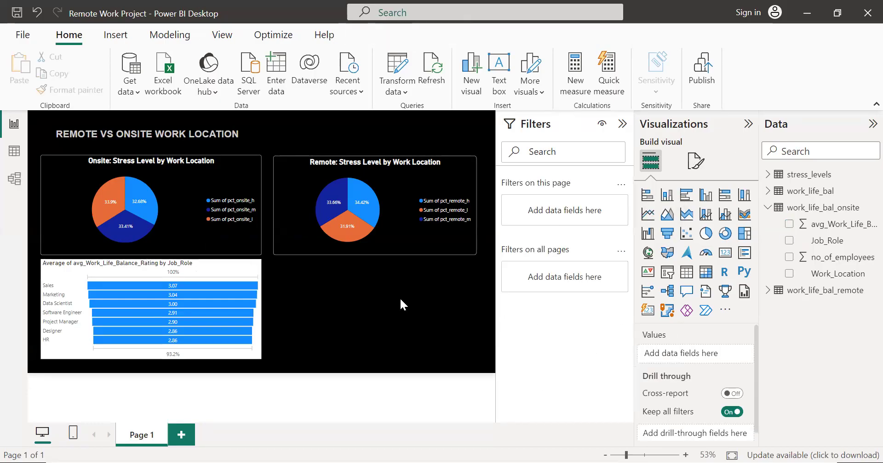
pyautogui.click(667, 234)
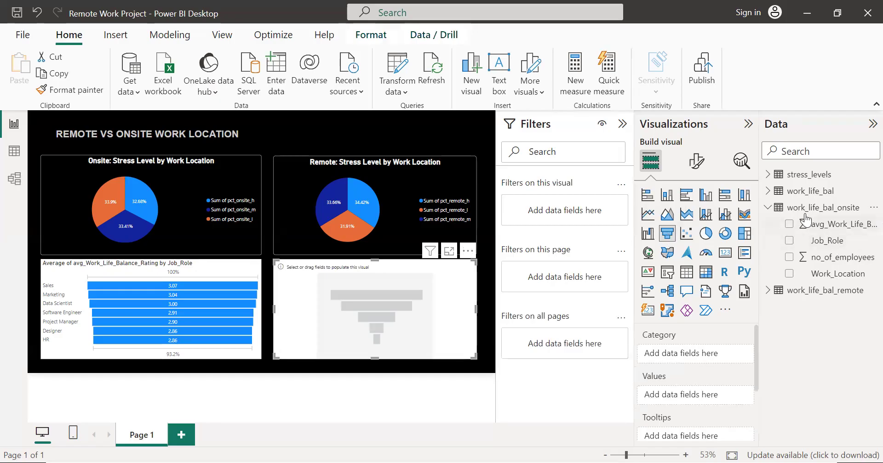
pyautogui.click(767, 208)
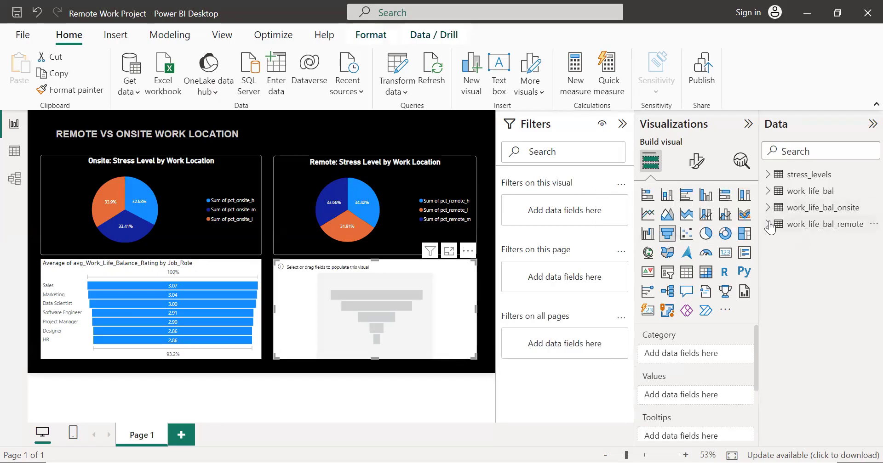
pyautogui.click(769, 226)
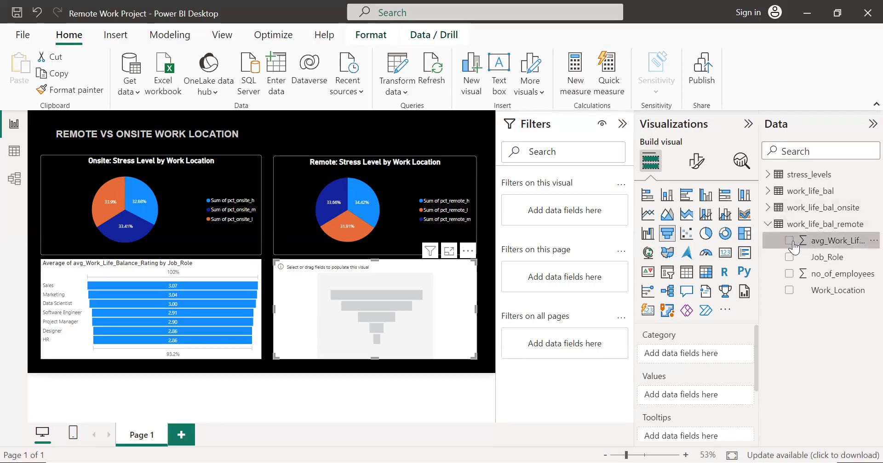
pyautogui.click(789, 241)
pyautogui.click(789, 257)
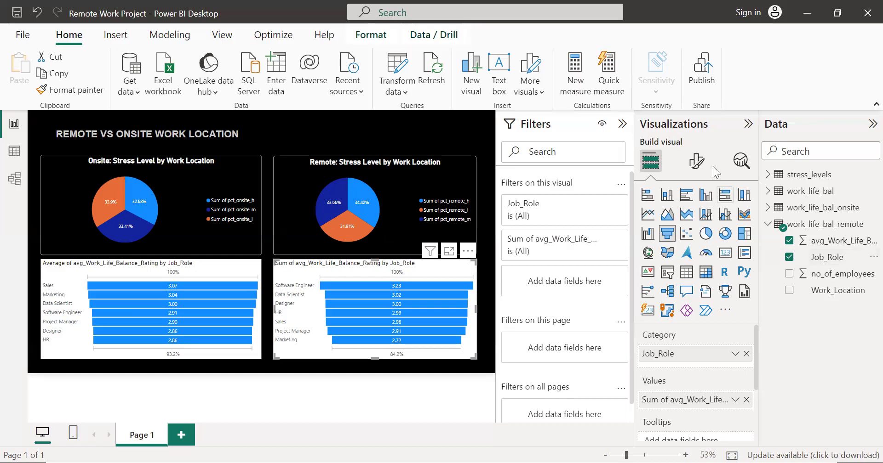
# Step: Change the remote funnel chart's title to "Remote: Avg_Work_Life_Balance_Rating by Job_Role"
pyautogui.click(696, 161)
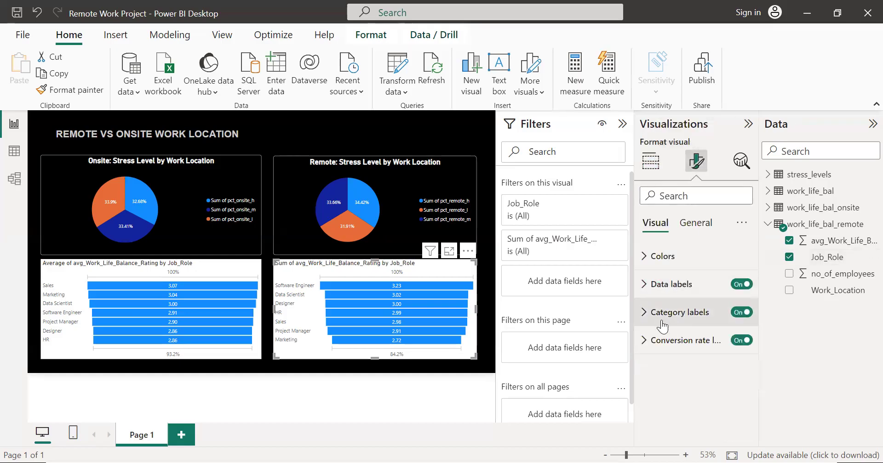
pyautogui.click(688, 225)
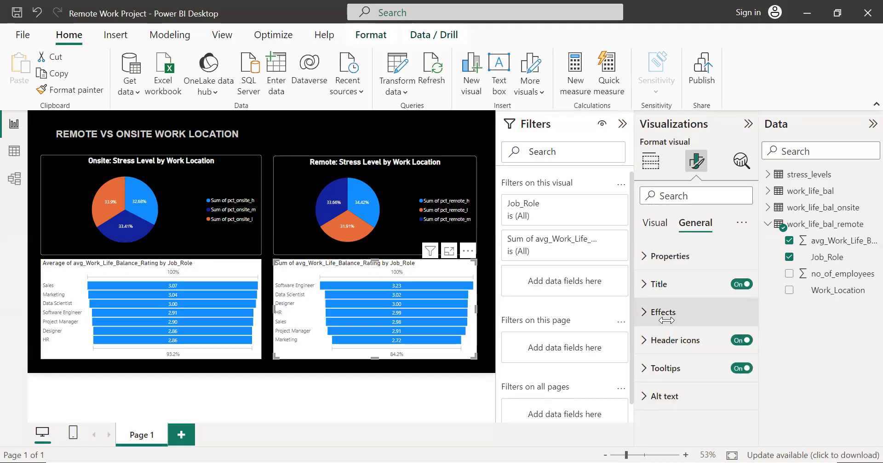
pyautogui.click(647, 285)
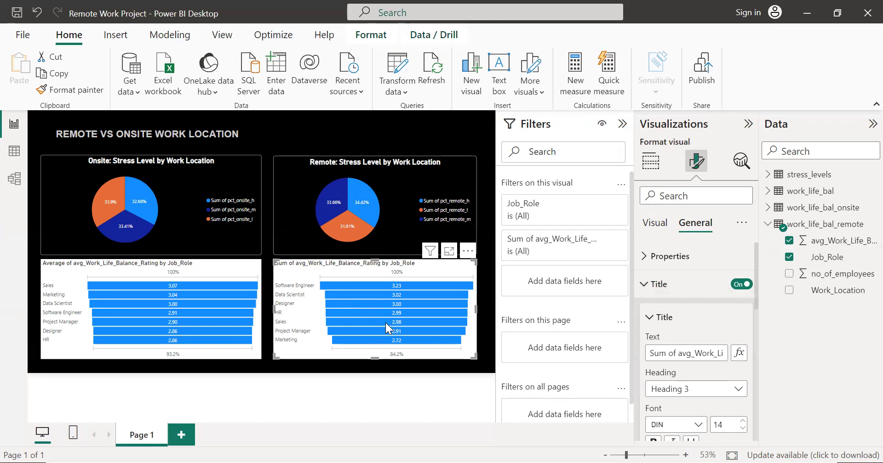
pyautogui.hscroll(3, 681, 360)
pyautogui.hscroll(-3, 681, 360)
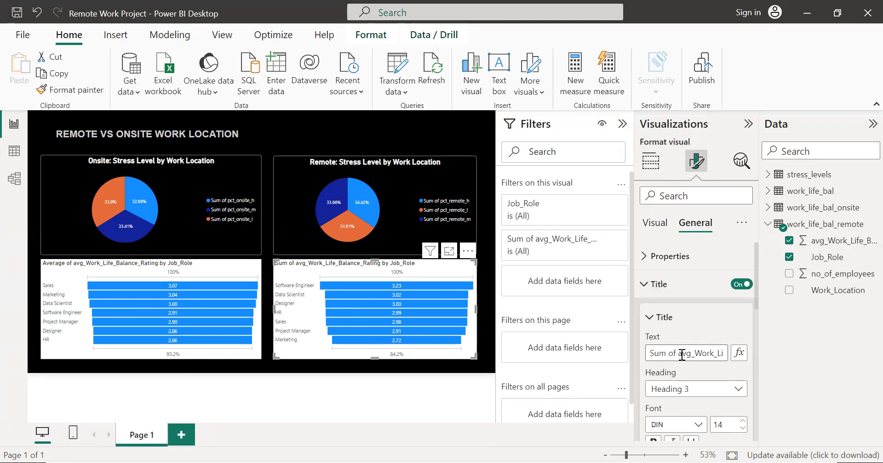
pyautogui.click(682, 354)
pyautogui.press('BackSpace')
pyautogui.press('BackSpace')
pyautogui.press('BackSpace')
pyautogui.press('BackSpace')
pyautogui.press('BackSpace')
pyautogui.press('BackSpace')
pyautogui.press('BackSpace')
pyautogui.press('BackSpace')
pyautogui.write('A')
pyautogui.press('End')
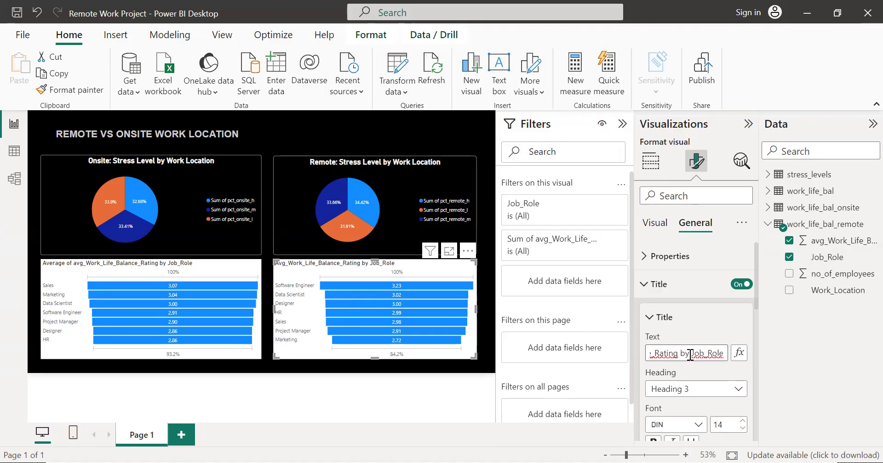
pyautogui.press('Home')
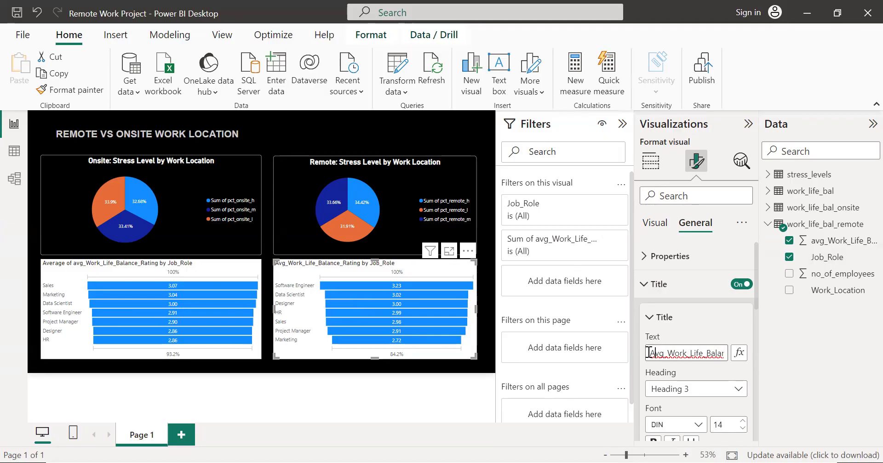
pyautogui.write('Remote')
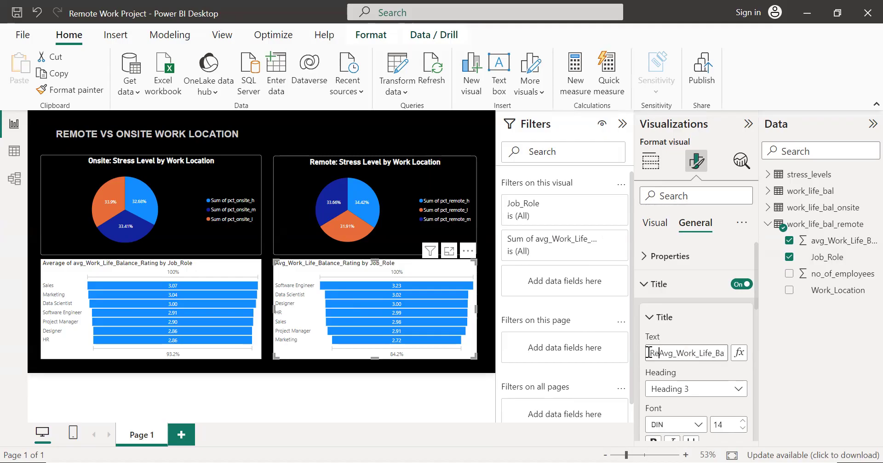
pyautogui.write(':')
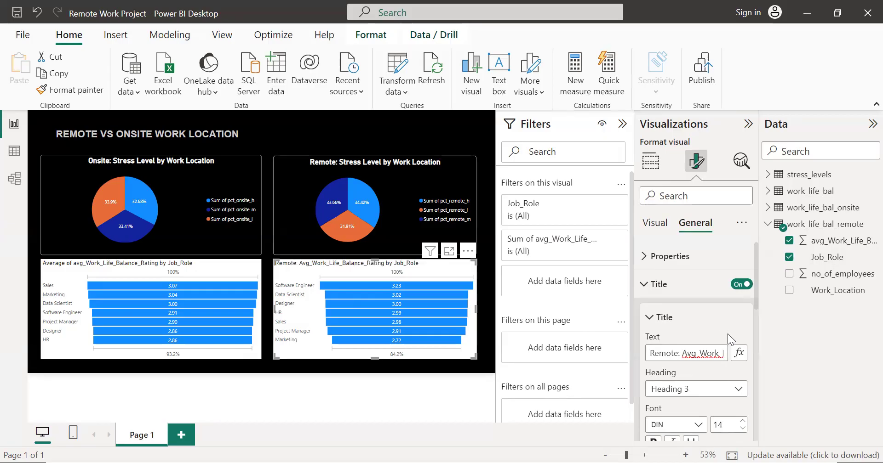
# Step: Set the remote funnel chart's title to font size 17 and bold
pyautogui.scroll(-2, 693, 352)
pyautogui.click(723, 369)
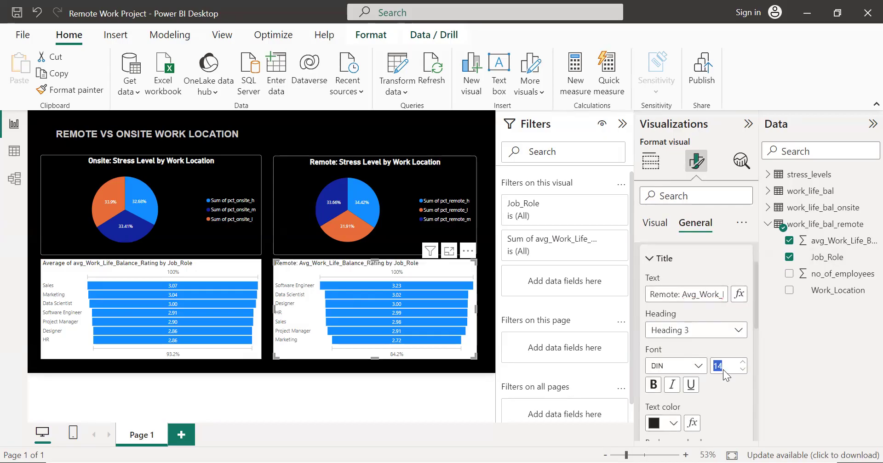
pyautogui.write('17')
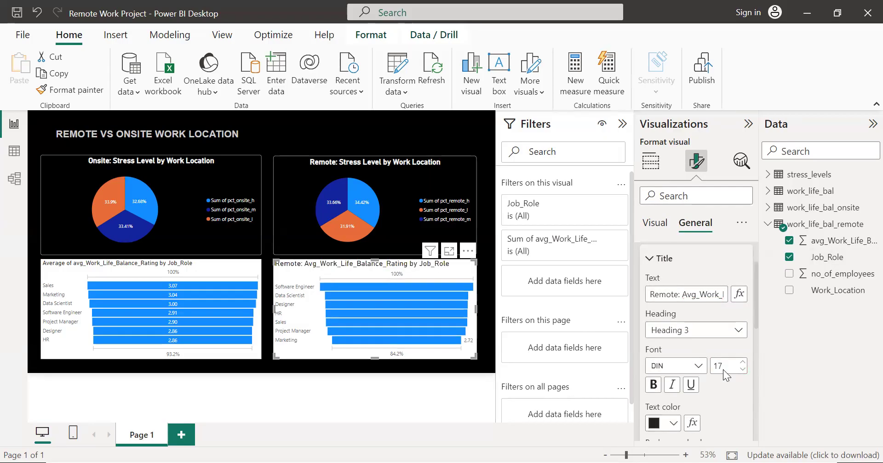
pyautogui.scroll(-1, 731, 386)
pyautogui.click(653, 374)
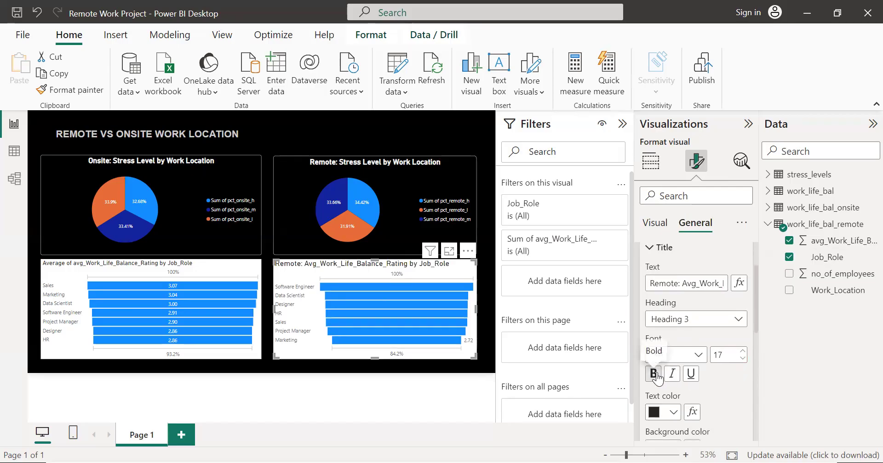
# Step: Set the remote funnel chart's title text color to white and center it horizontally
pyautogui.scroll(-2, 733, 377)
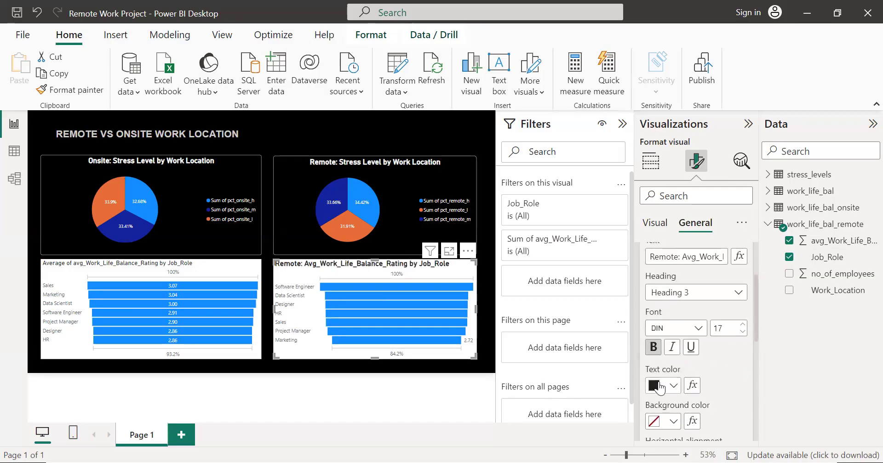
pyautogui.click(659, 388)
pyautogui.click(663, 319)
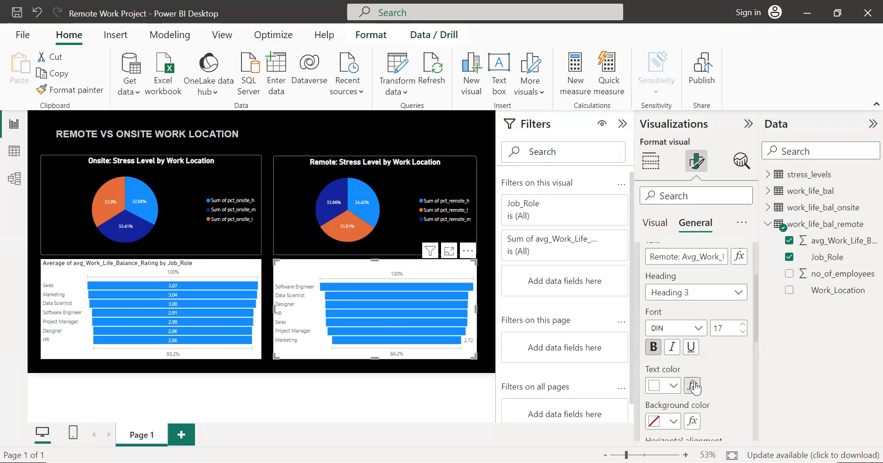
pyautogui.scroll(-4, 694, 389)
pyautogui.click(671, 366)
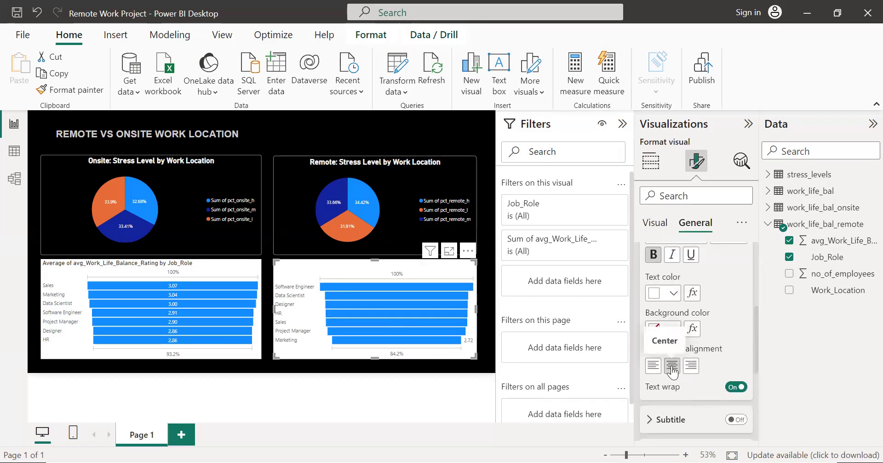
pyautogui.scroll(6, 729, 312)
pyautogui.scroll(-1, 647, 280)
pyautogui.scroll(1, 647, 280)
pyautogui.click(646, 286)
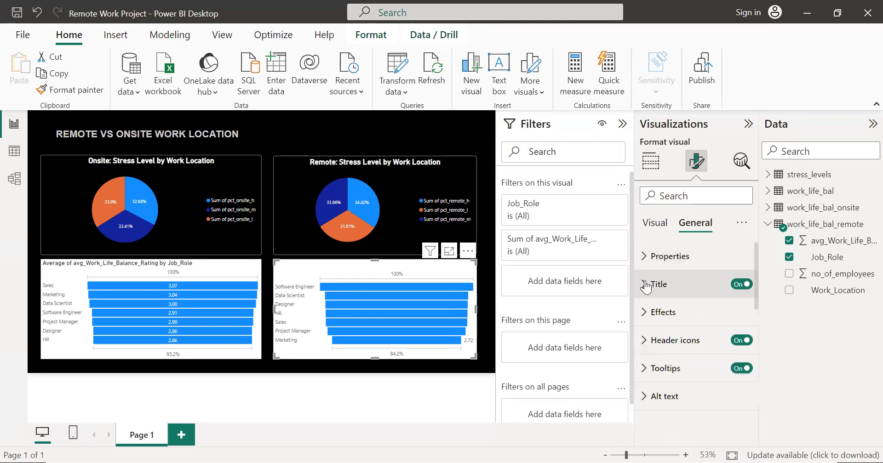
# Step: Set the remote funnel chart's background color to black
pyautogui.click(652, 312)
pyautogui.click(736, 345)
pyautogui.scroll(-2, 694, 322)
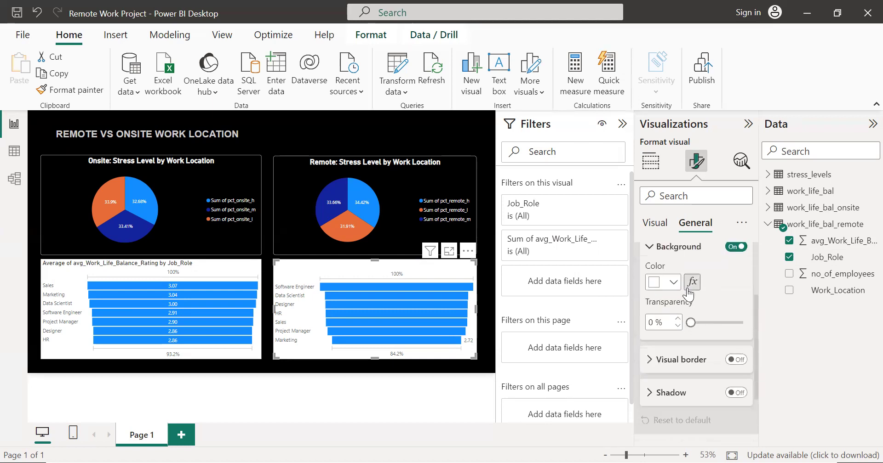
pyautogui.click(662, 282)
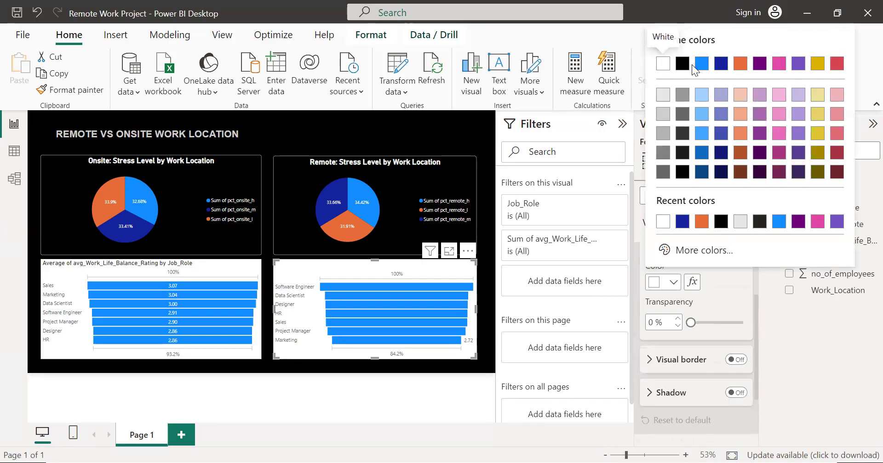
pyautogui.click(680, 170)
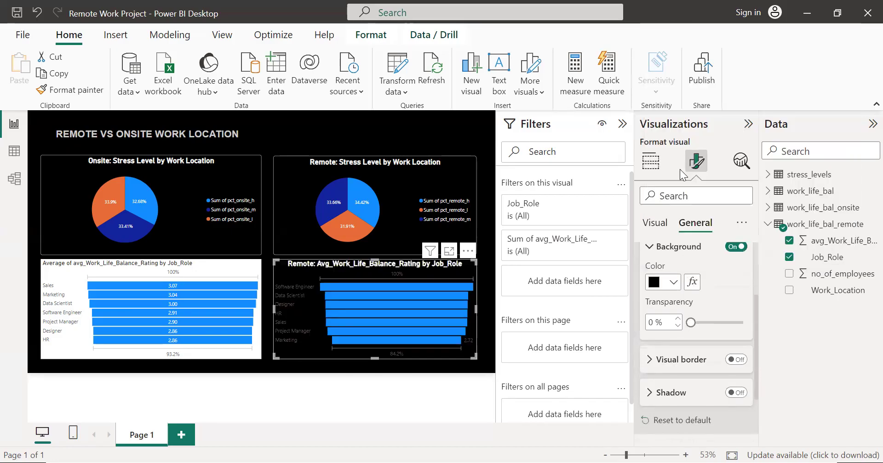
pyautogui.scroll(-1, 717, 308)
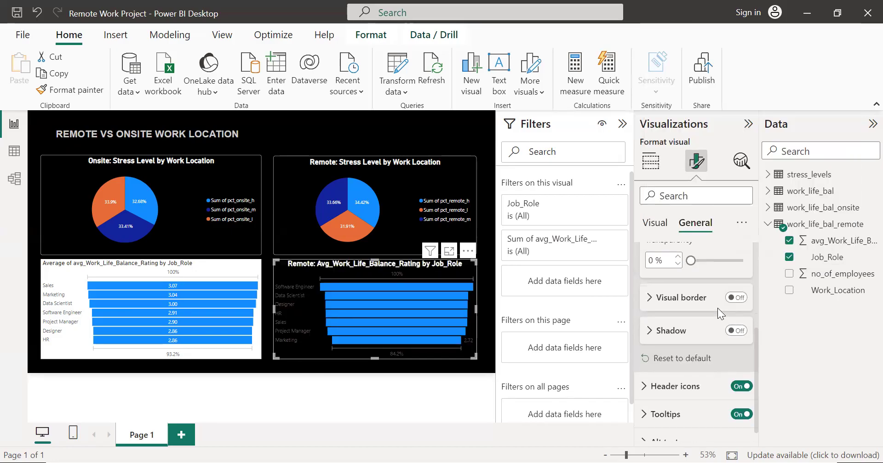
pyautogui.scroll(3, 717, 308)
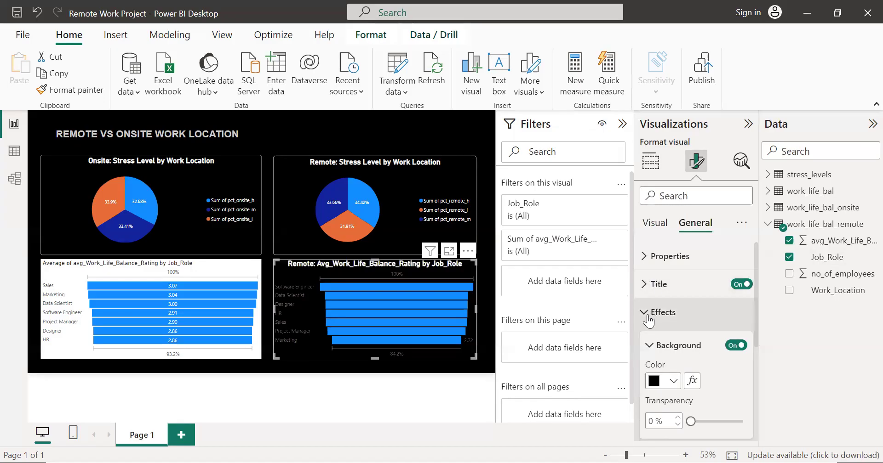
# Step: Try setting the remote funnel chart's data label position to Inside center
pyautogui.click(657, 224)
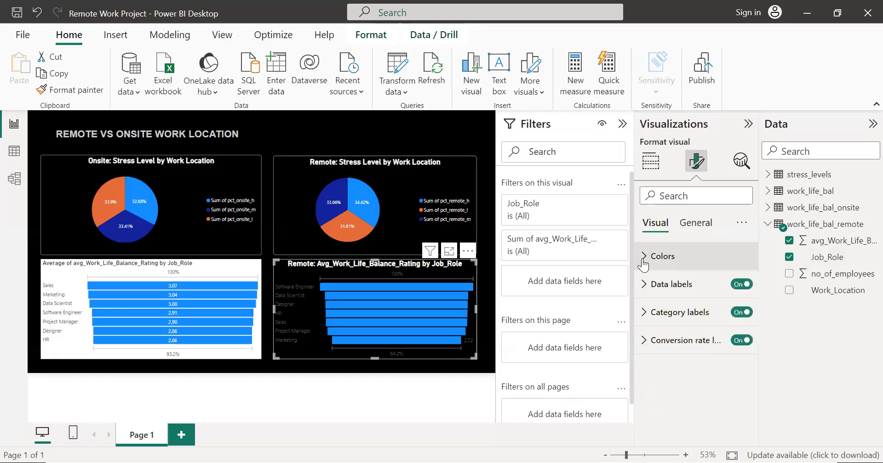
pyautogui.click(646, 286)
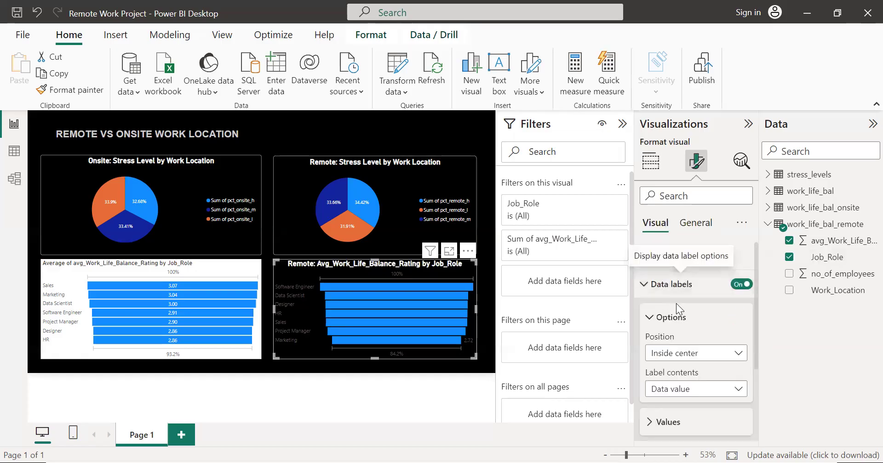
pyautogui.scroll(-2, 690, 307)
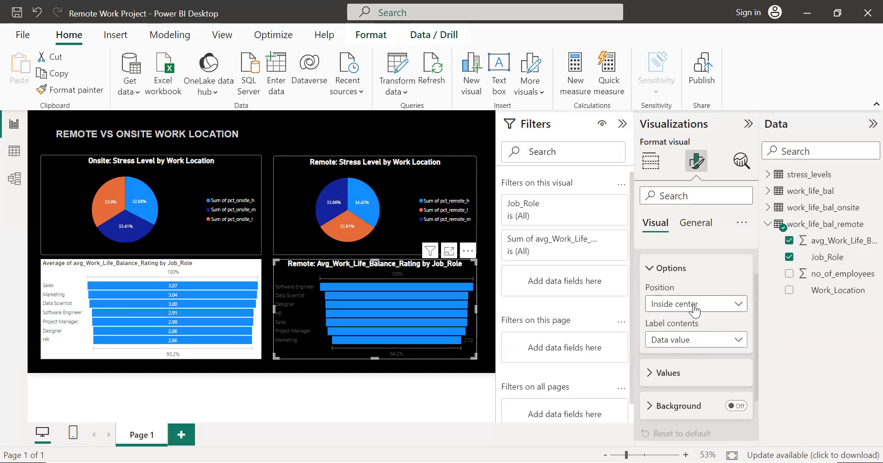
pyautogui.click(694, 309)
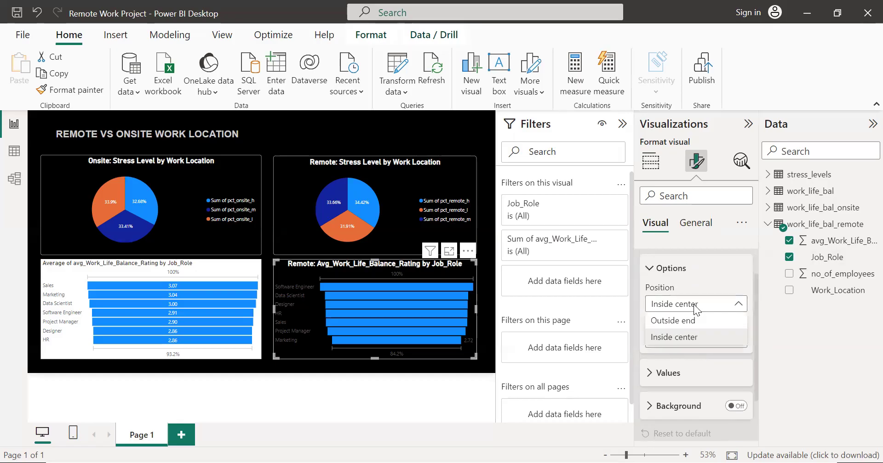
pyautogui.click(694, 338)
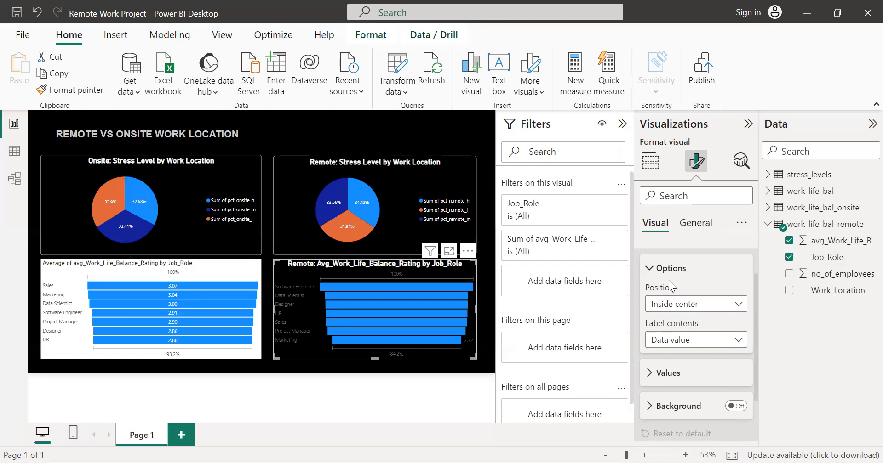
# Step: Undo the remote funnel chart's black background and its title's color, alignment, bold and font size changes
pyautogui.hotkey('ctrl', 'z')
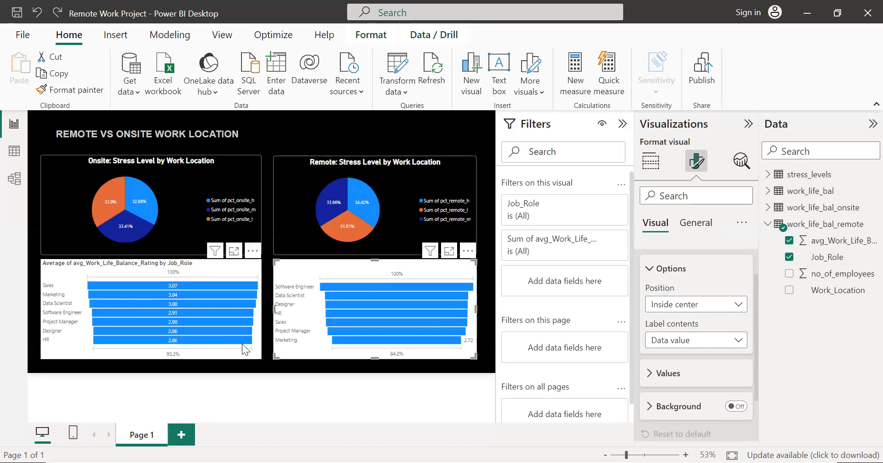
pyautogui.click(269, 348)
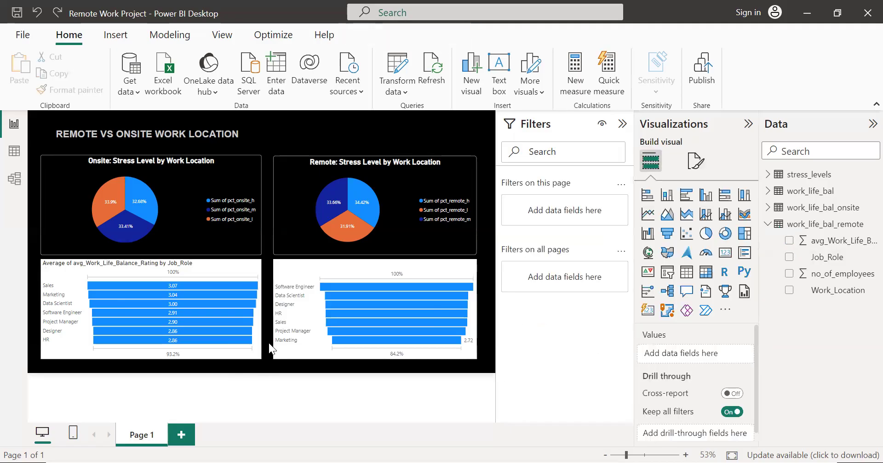
pyautogui.hotkey('ctrl', 'z')
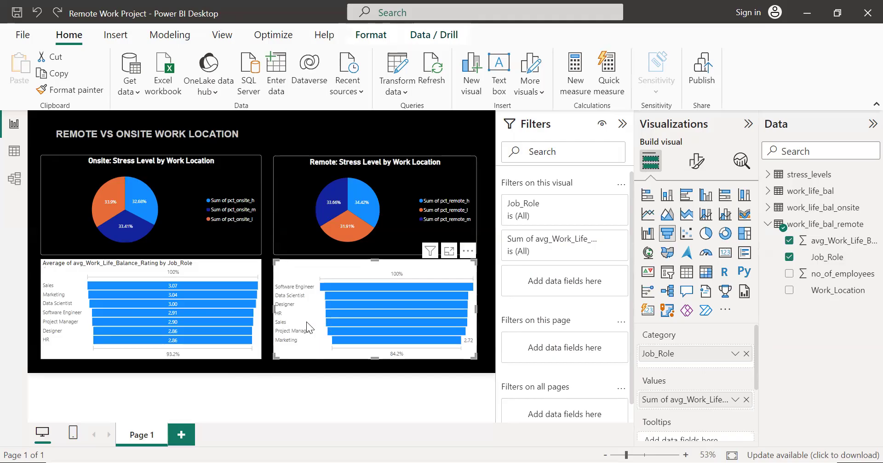
pyautogui.hotkey('ctrl', 'z')
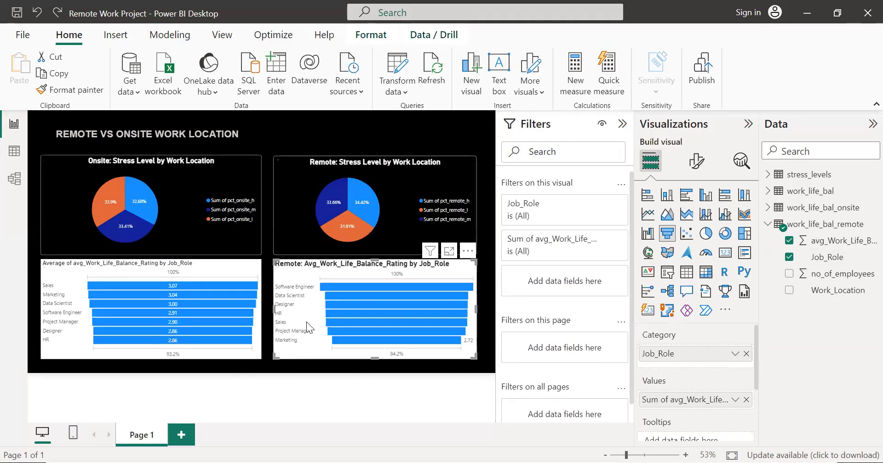
pyautogui.hotkey('ctrl', 'z')
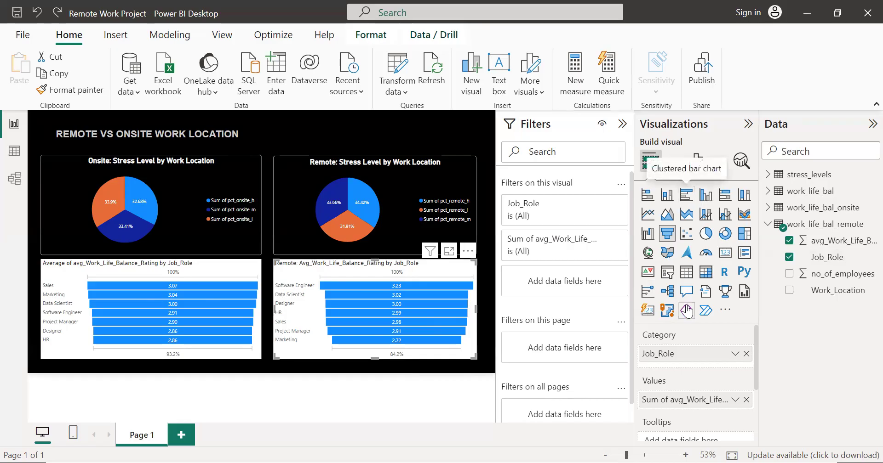
# Step: Set the remote funnel chart's avg_Work_Life_Balance_Rating aggregation to Average and check that the onsite funnel chart uses Average too
pyautogui.rightClick(685, 404)
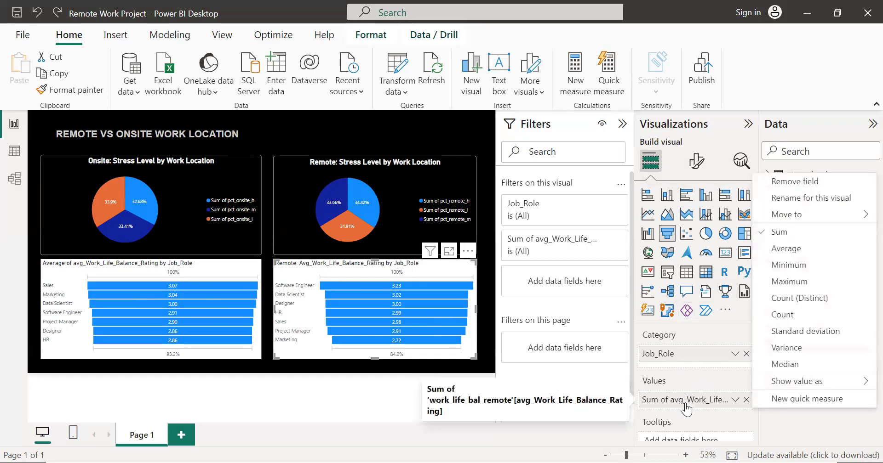
pyautogui.click(783, 249)
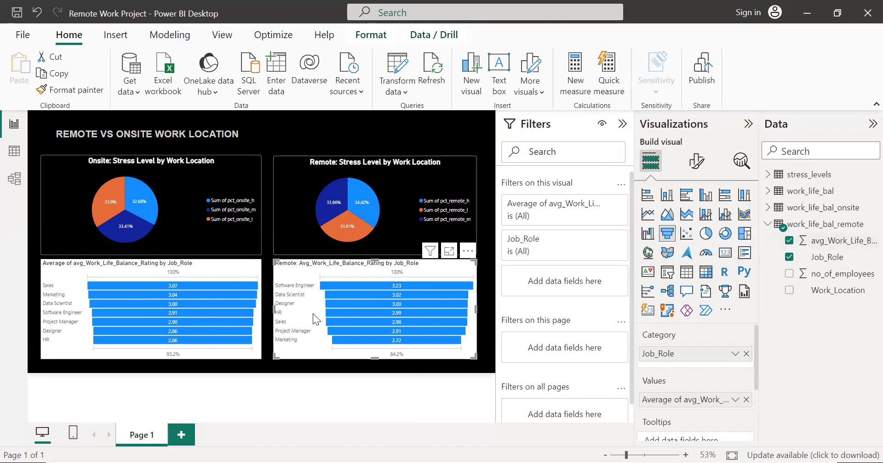
pyautogui.click(229, 269)
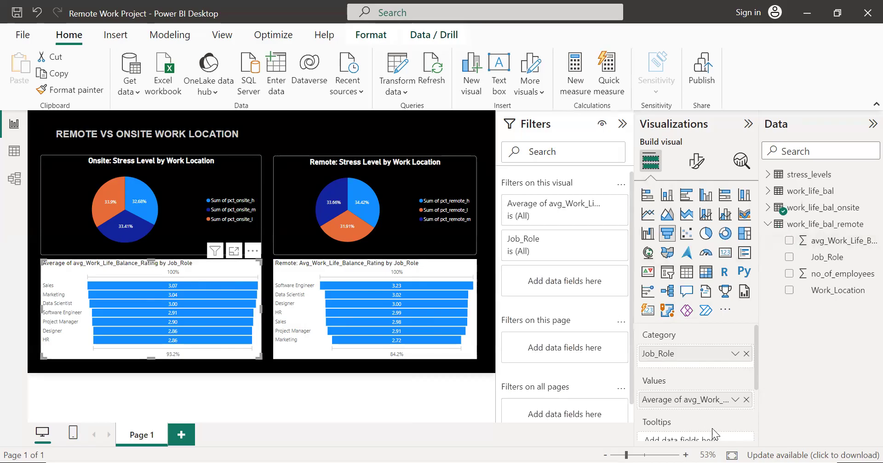
pyautogui.rightClick(691, 407)
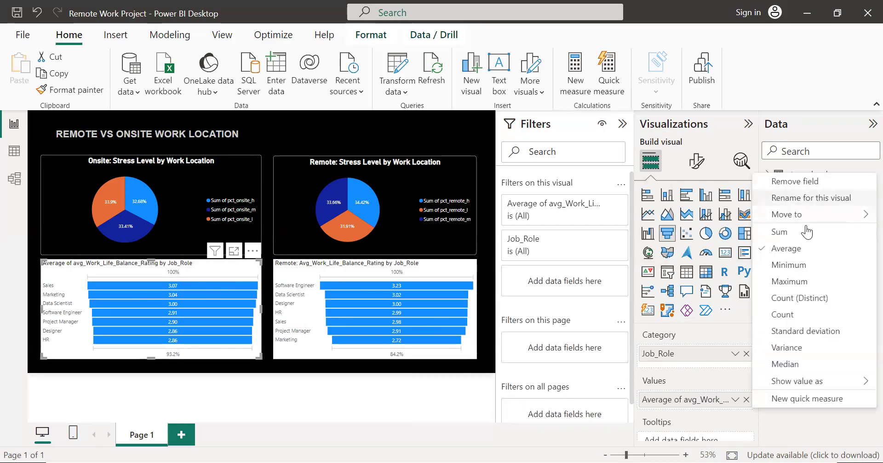
pyautogui.click(804, 250)
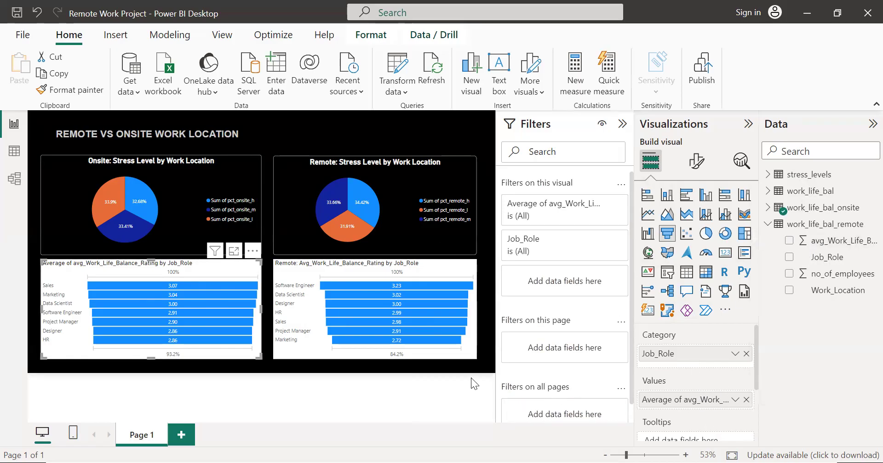
pyautogui.click(472, 358)
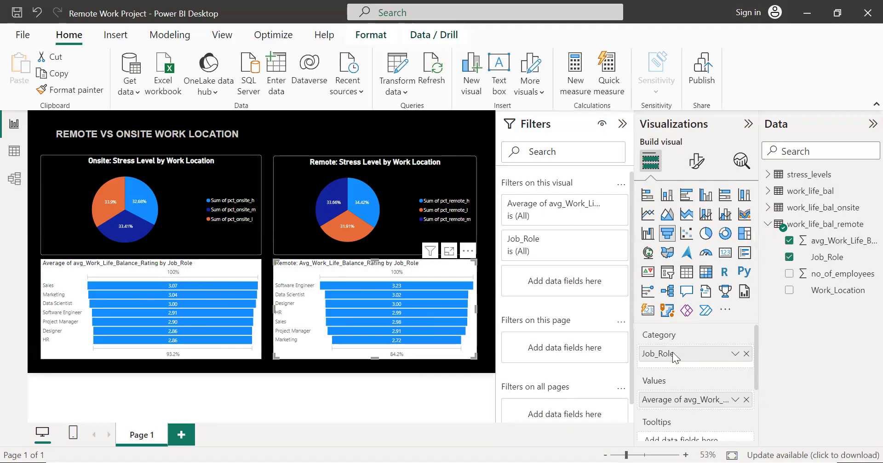
pyautogui.rightClick(713, 404)
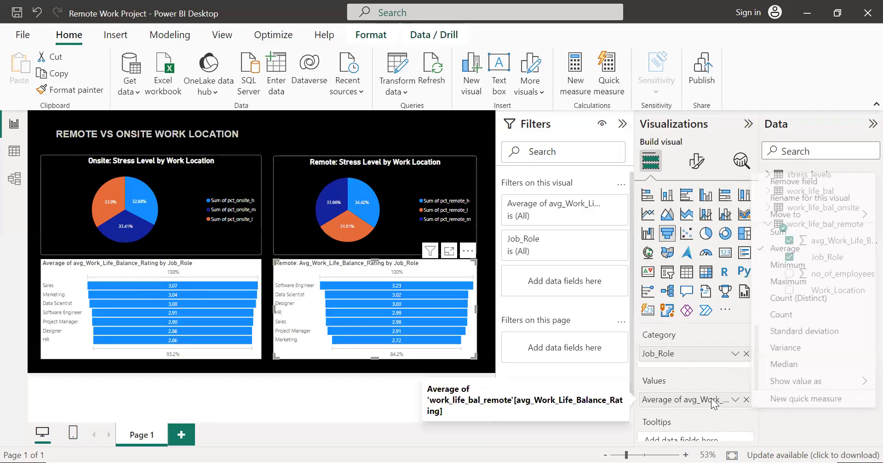
pyautogui.click(713, 333)
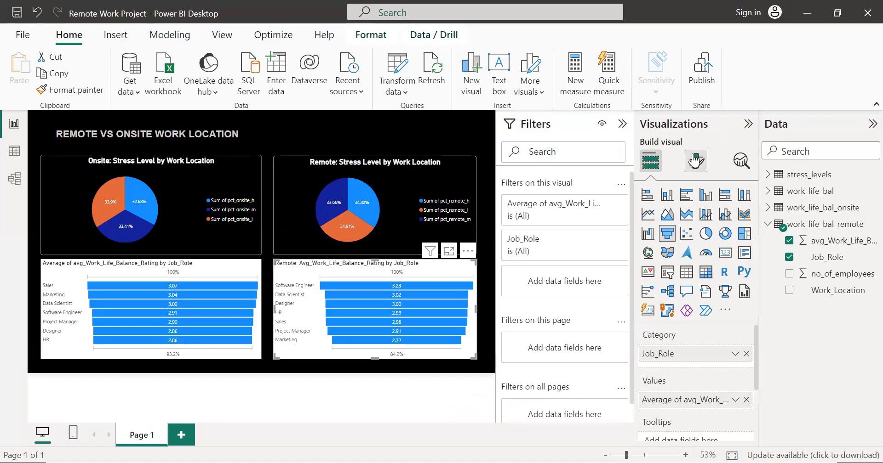
# Step: Examine the remote funnel chart's color settings and its data label options, including the values' font and color choices
pyautogui.click(695, 161)
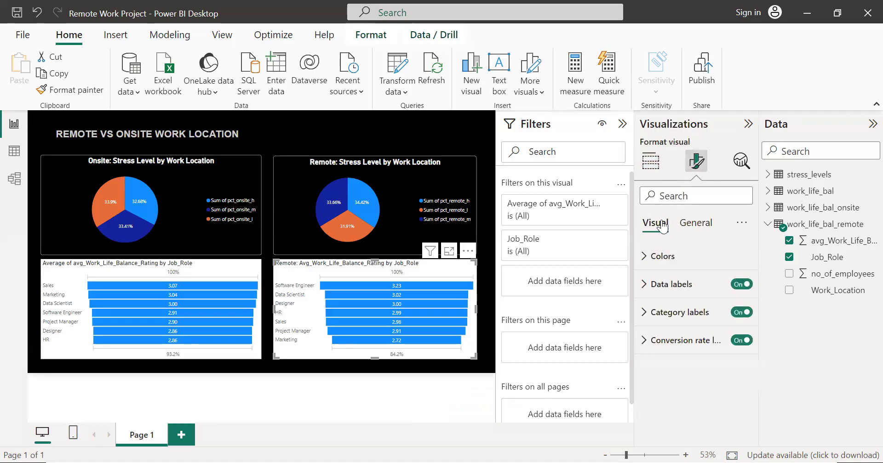
pyautogui.click(646, 261)
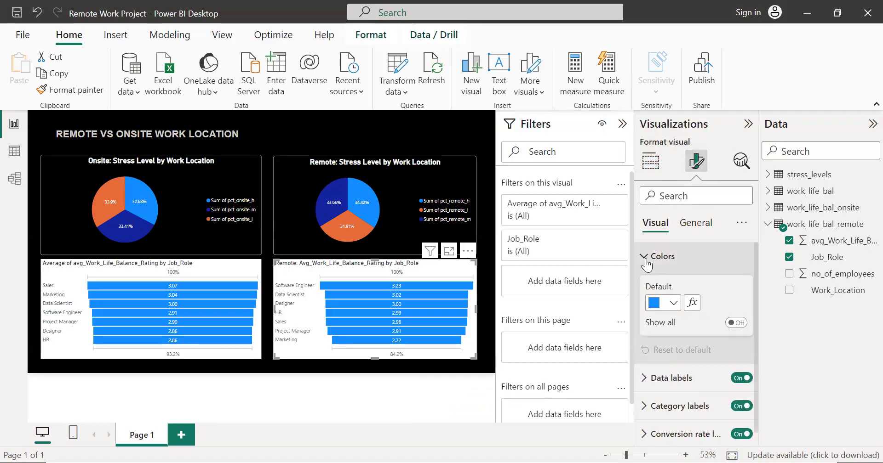
pyautogui.click(647, 263)
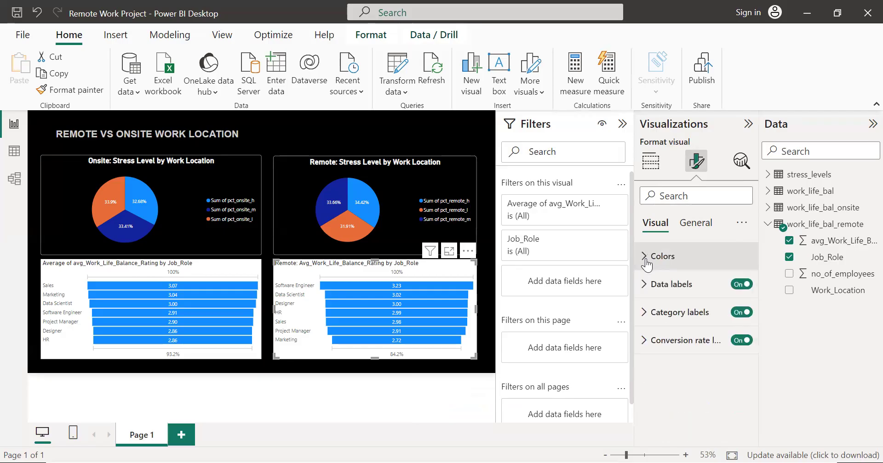
pyautogui.click(650, 284)
pyautogui.scroll(-2, 720, 296)
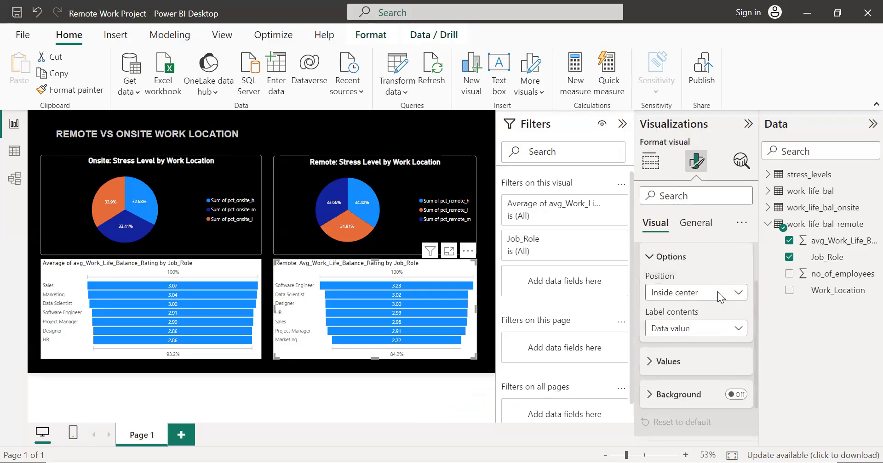
pyautogui.scroll(-1, 708, 301)
pyautogui.click(675, 311)
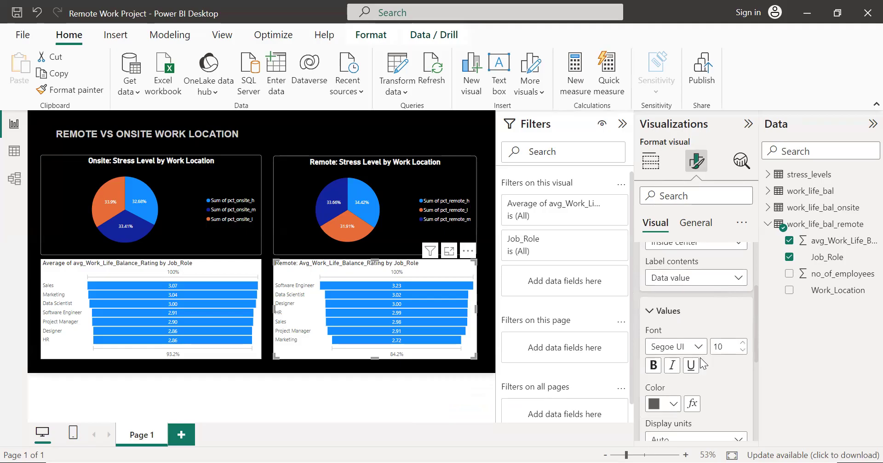
pyautogui.scroll(-1, 694, 368)
pyautogui.click(662, 383)
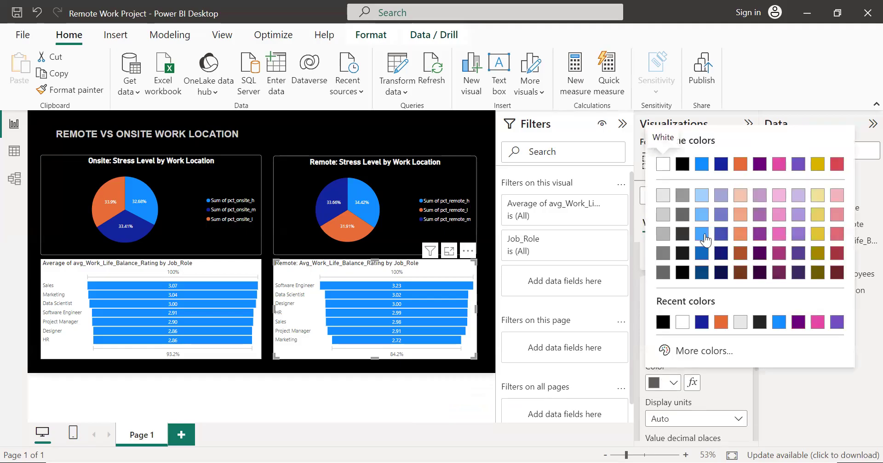
pyautogui.click(717, 379)
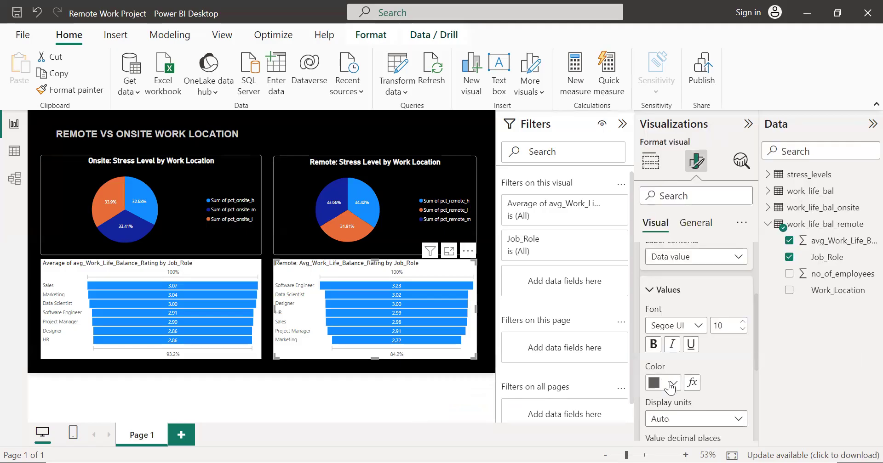
pyautogui.scroll(1, 724, 346)
pyautogui.scroll(1, 726, 346)
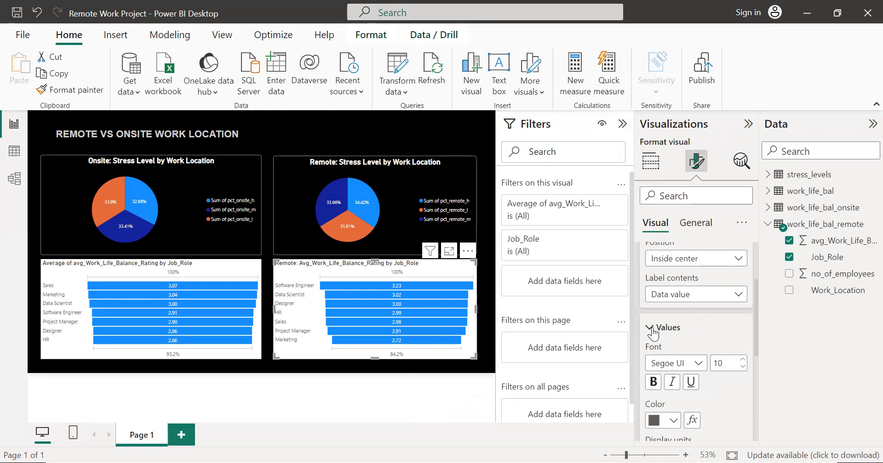
pyautogui.scroll(-2, 664, 301)
pyautogui.click(648, 294)
# Step: Try the Outside end position for the remote funnel chart's data labels, return to Inside center, and review the label contents choices
pyautogui.click(683, 306)
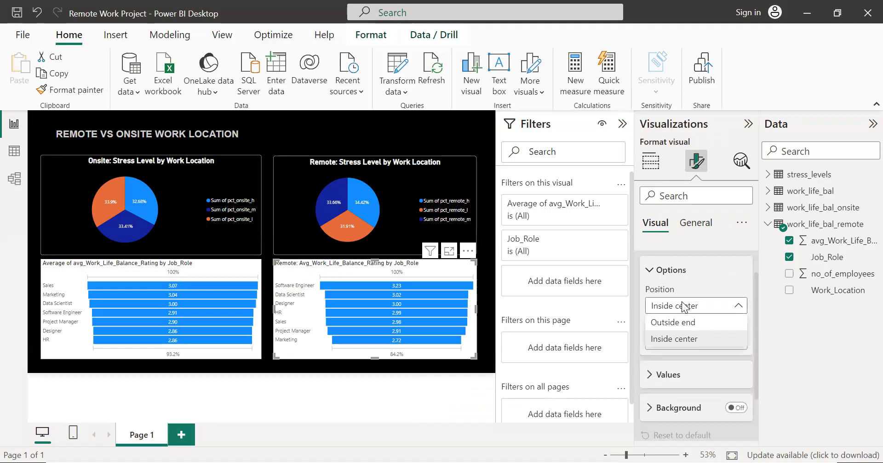
pyautogui.click(682, 322)
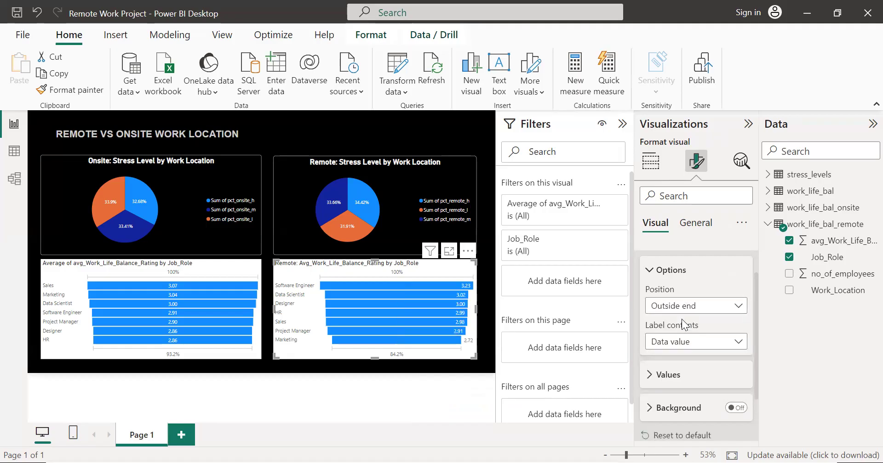
pyautogui.click(682, 312)
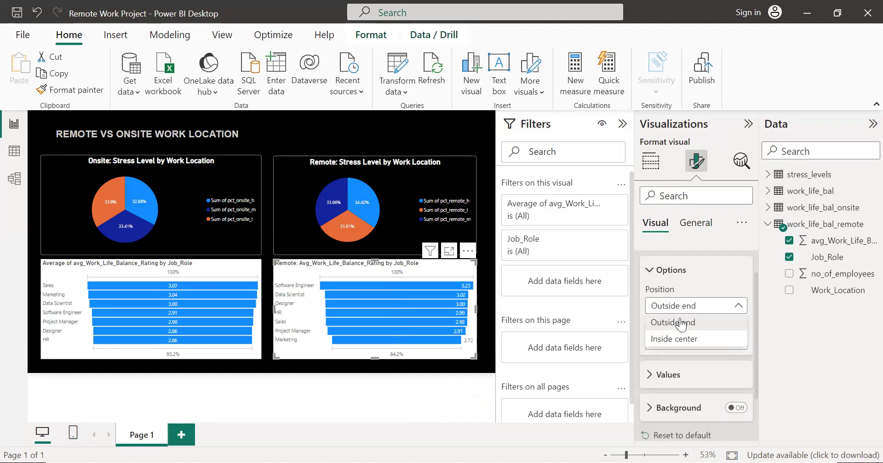
pyautogui.click(678, 333)
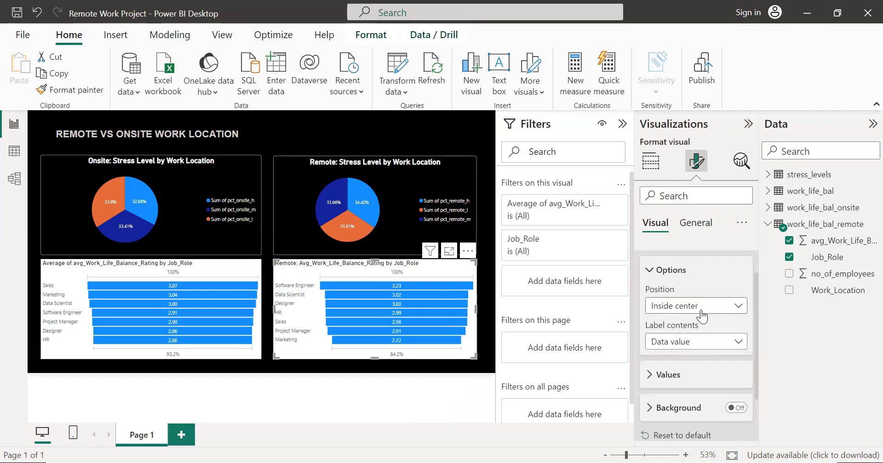
pyautogui.click(685, 348)
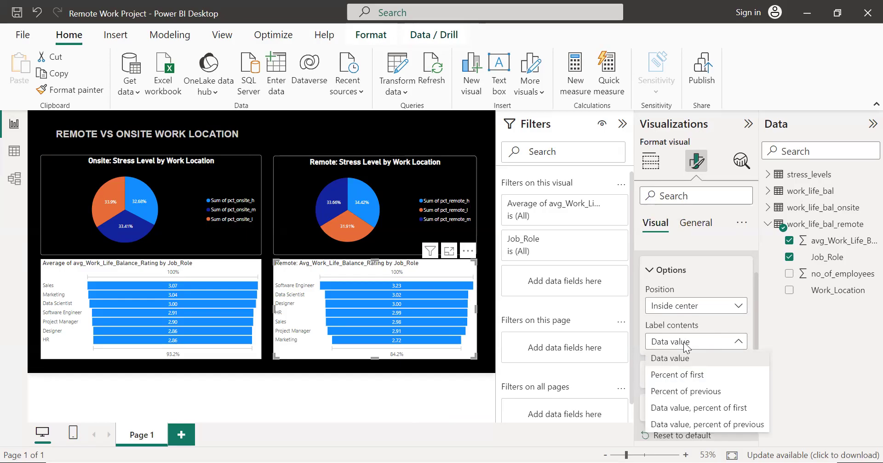
pyautogui.click(649, 276)
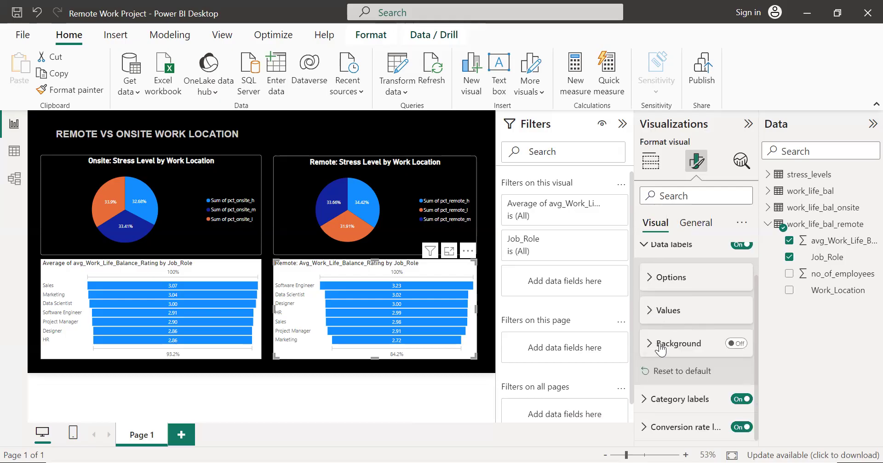
# Step: Try a background behind the remote funnel chart's data labels and turn it off again
pyautogui.click(735, 344)
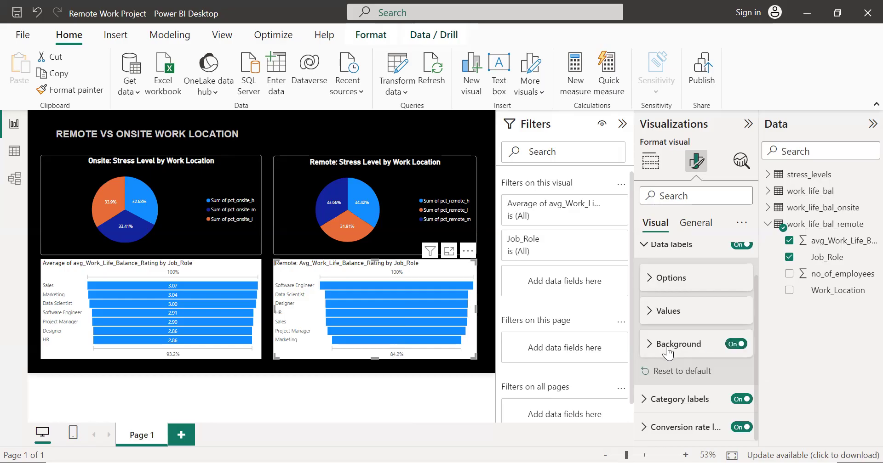
pyautogui.click(739, 348)
pyautogui.scroll(1, 717, 358)
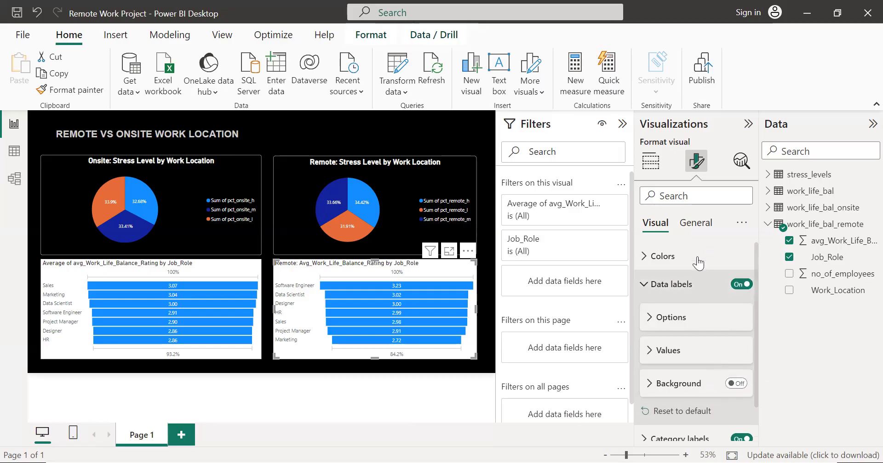
# Step: Set the remote funnel chart's background color to black
pyautogui.click(693, 220)
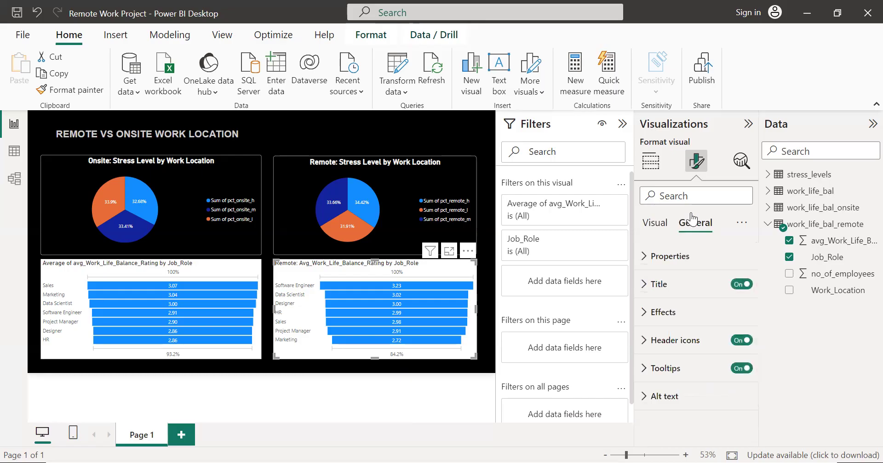
pyautogui.click(646, 313)
pyautogui.scroll(-2, 693, 327)
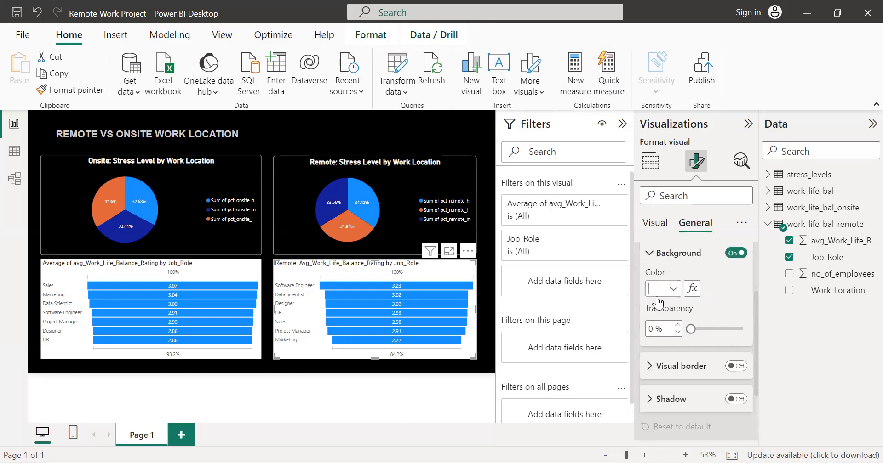
pyautogui.scroll(1, 666, 289)
pyautogui.scroll(-2, 665, 285)
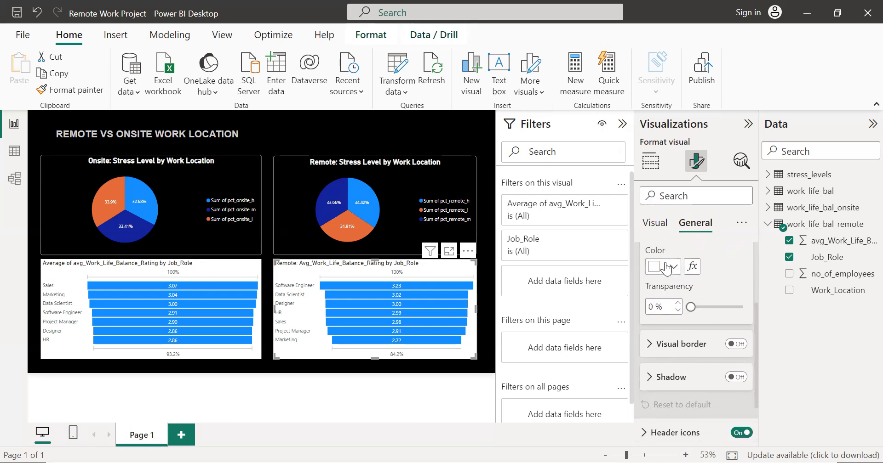
pyautogui.click(667, 267)
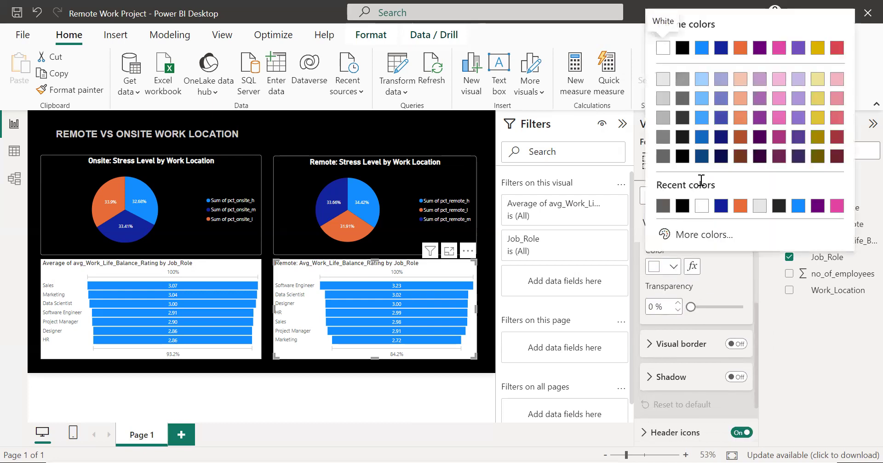
pyautogui.click(683, 158)
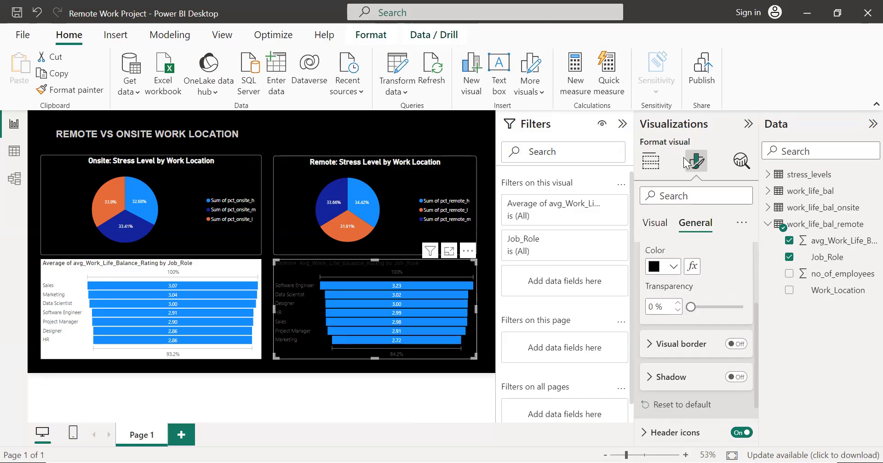
# Step: Turn on a white visual border for the remote funnel chart and round its corners to 4 px
pyautogui.scroll(2, 664, 286)
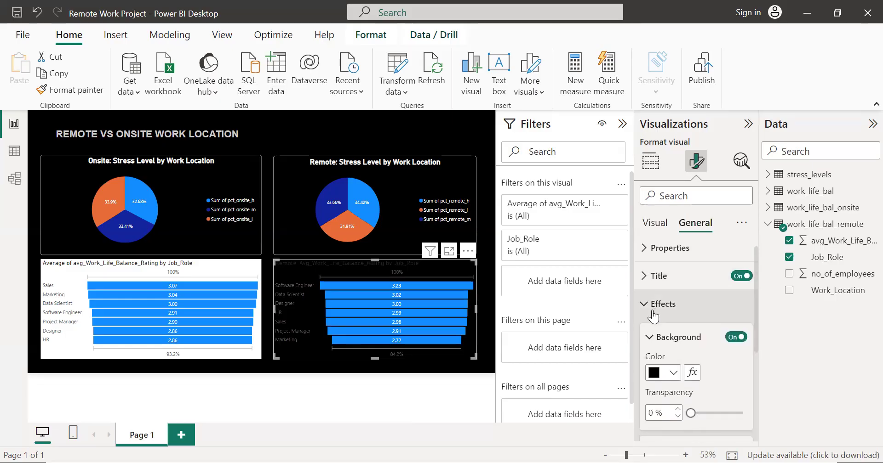
pyautogui.scroll(-4, 663, 339)
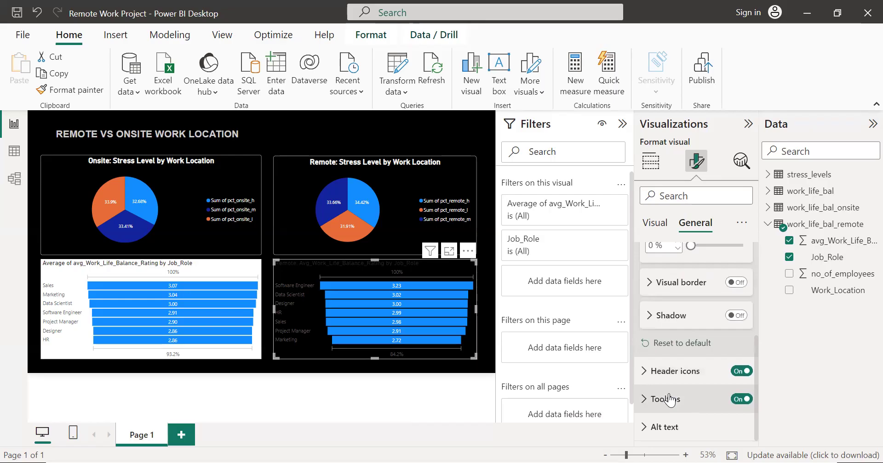
pyautogui.click(647, 288)
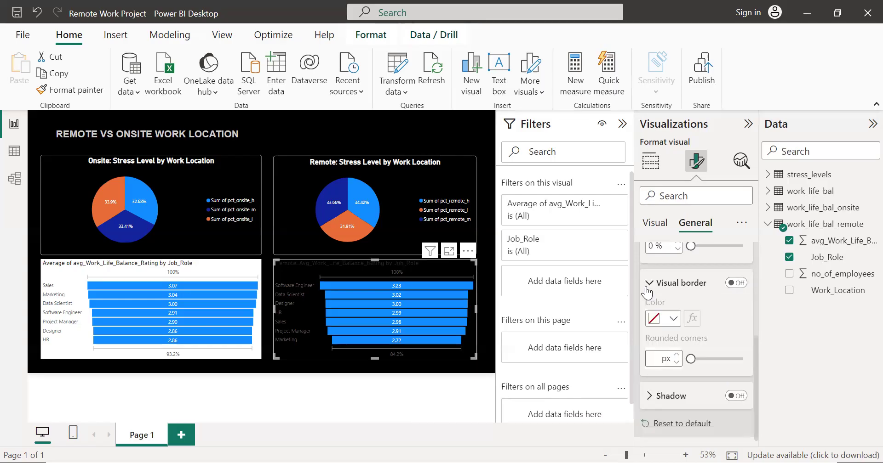
pyautogui.click(735, 283)
pyautogui.click(663, 322)
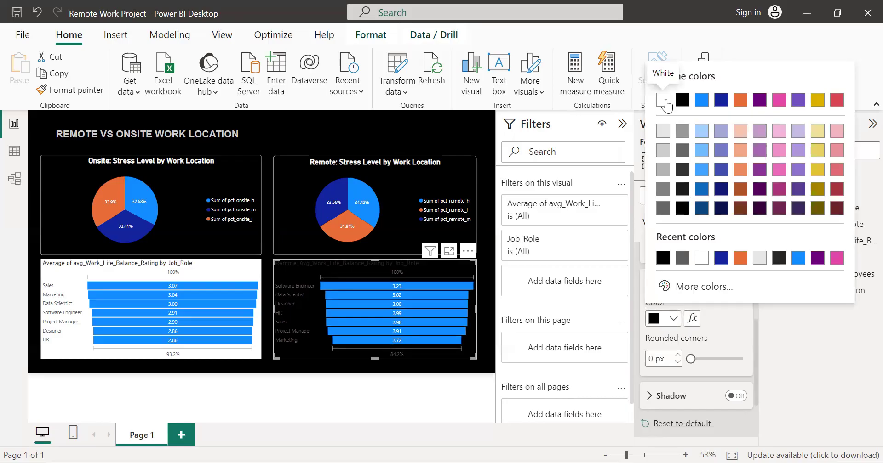
pyautogui.click(663, 98)
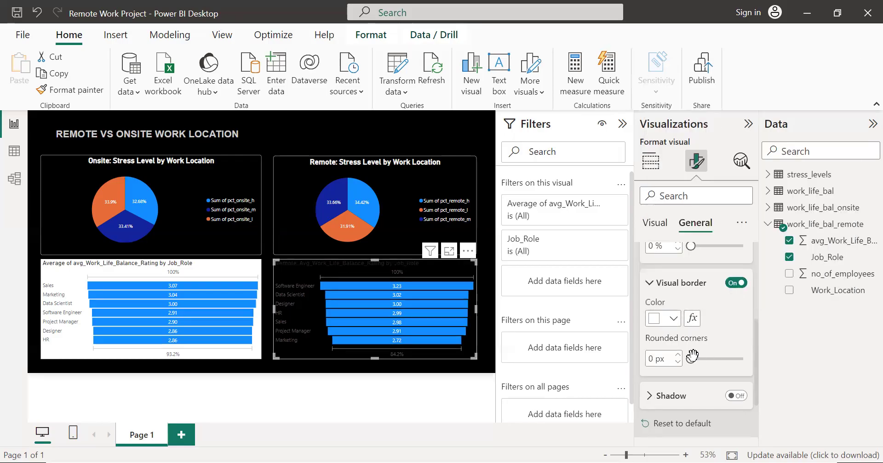
pyautogui.moveTo(691, 357); pyautogui.dragTo(697, 359)
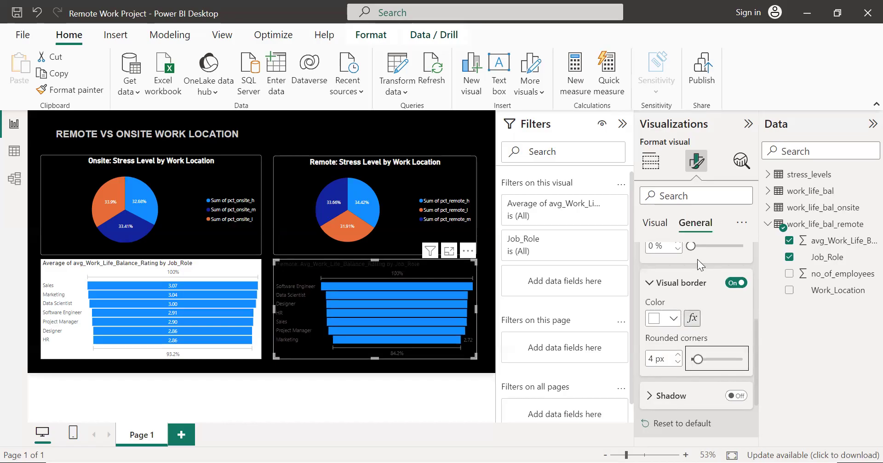
# Step: Try white as the color of the remote funnel chart's category labels, undo the change and redo it
pyautogui.scroll(3, 740, 270)
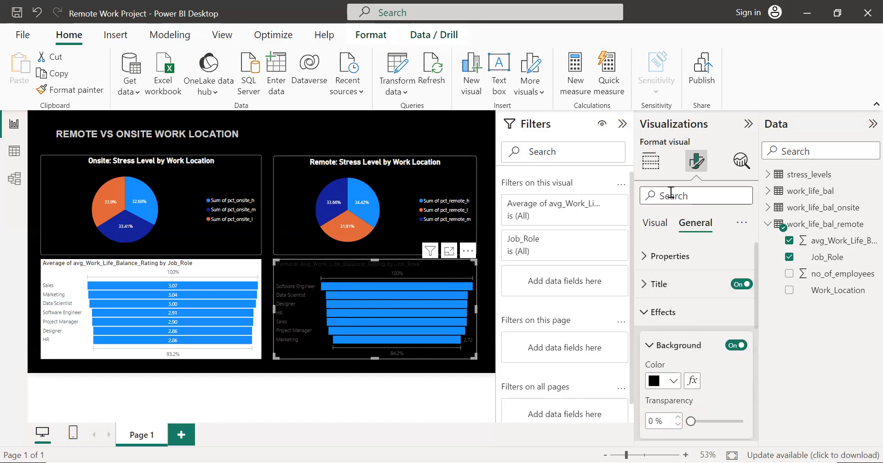
pyautogui.click(650, 161)
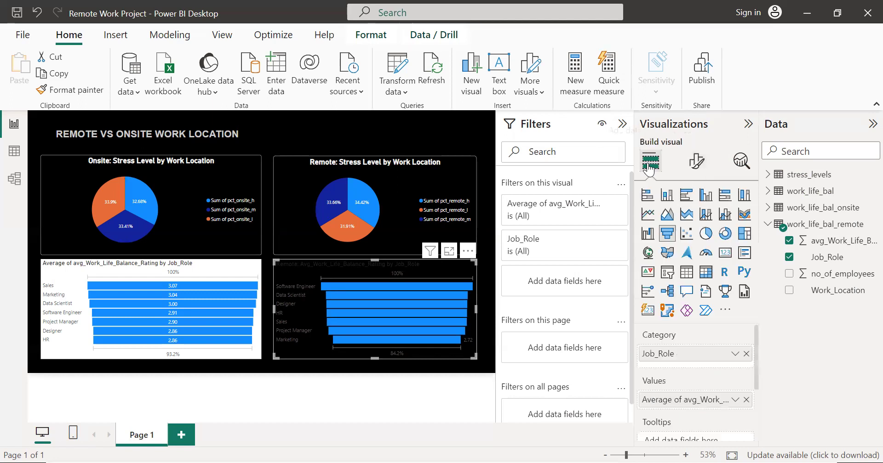
pyautogui.click(693, 163)
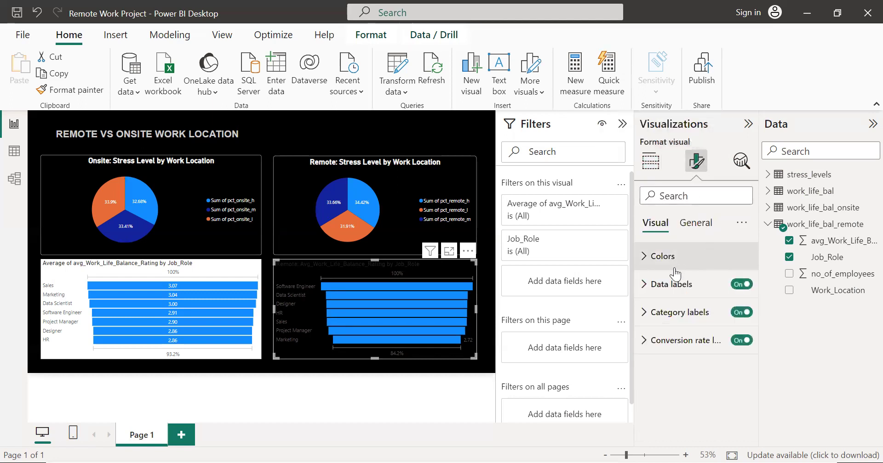
pyautogui.click(665, 314)
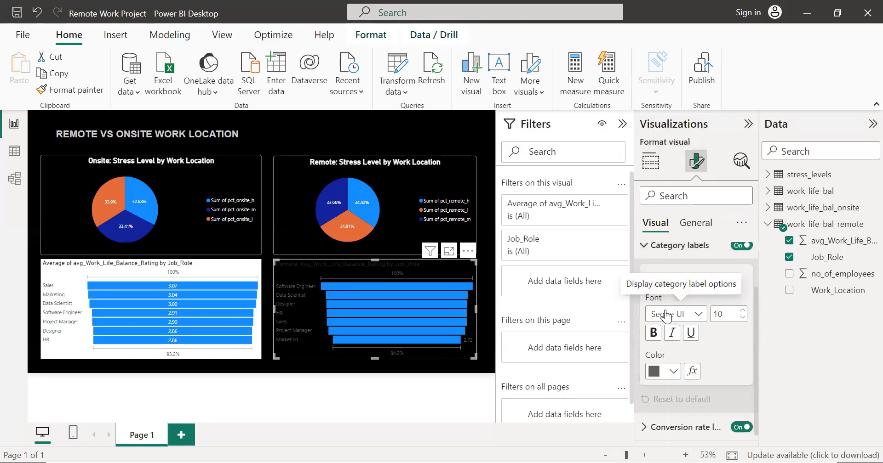
pyautogui.click(649, 377)
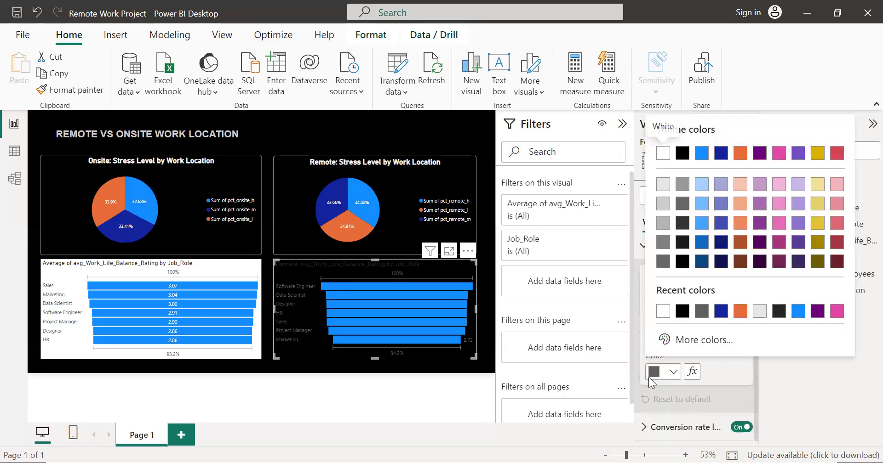
pyautogui.click(662, 314)
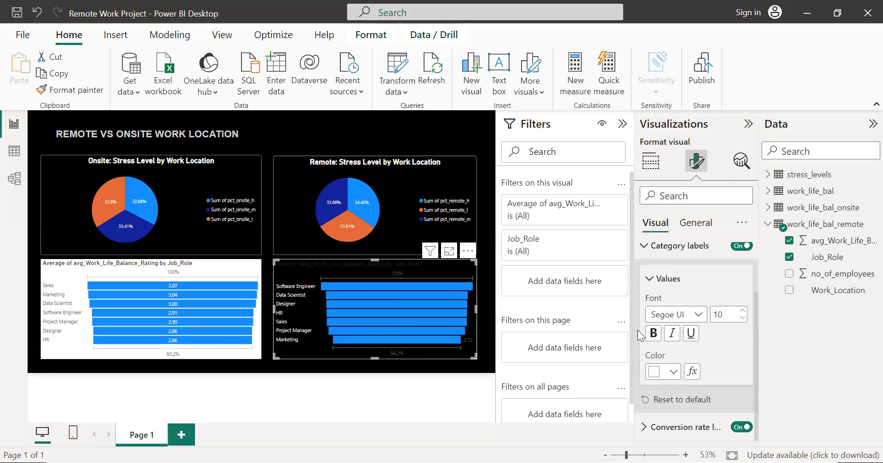
pyautogui.moveTo(390, 302)
pyautogui.hotkey('ctrl', 'z')
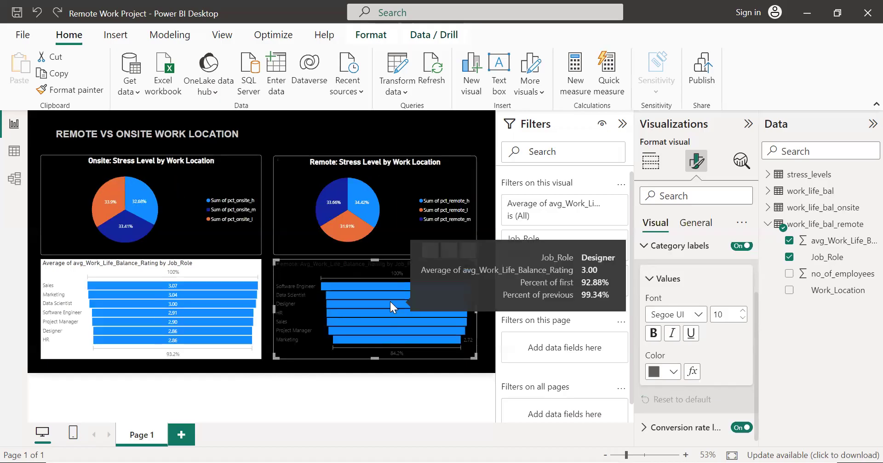
pyautogui.hotkey('ctrl', 'y')
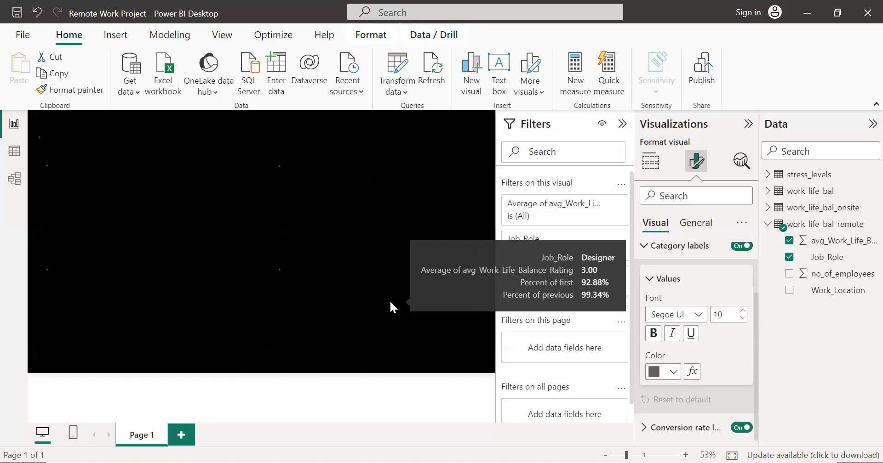
# Step: Look through the remote funnel chart's color and label settings, and switch the data label background on and off
pyautogui.click(650, 279)
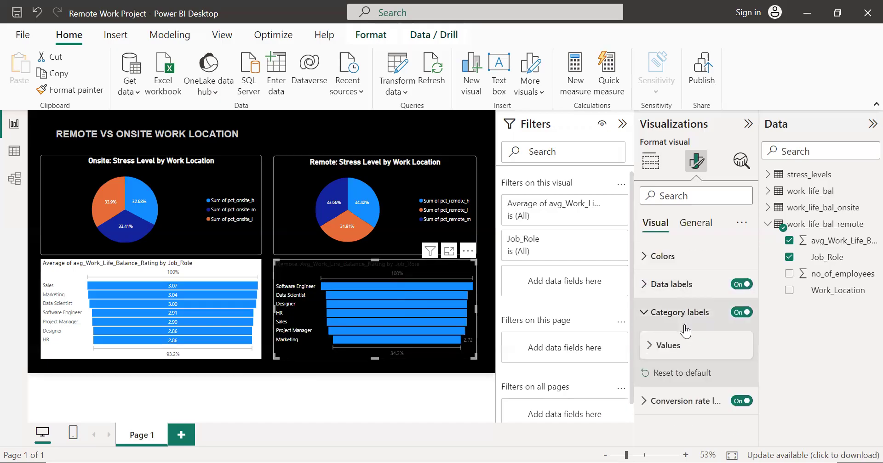
pyautogui.click(694, 223)
pyautogui.click(653, 225)
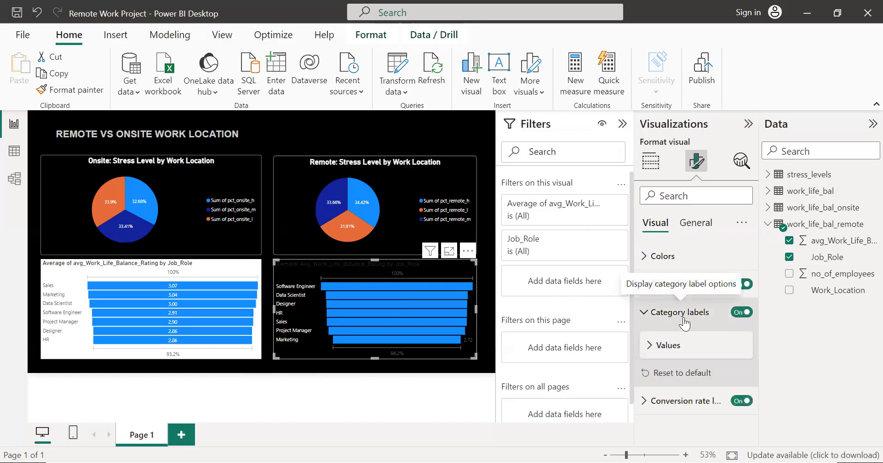
pyautogui.click(643, 314)
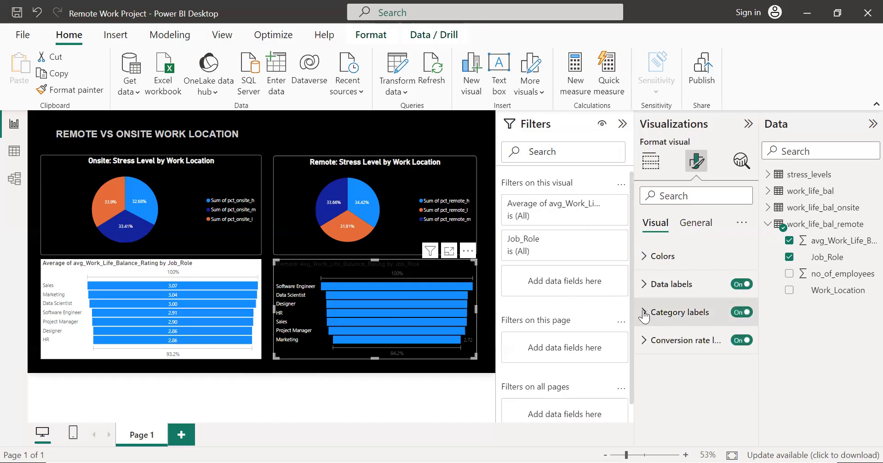
pyautogui.click(646, 258)
pyautogui.click(645, 257)
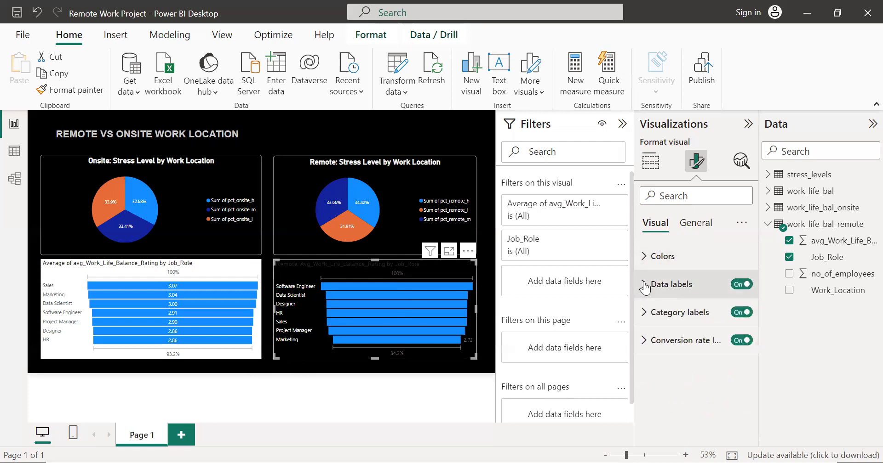
pyautogui.click(645, 285)
pyautogui.scroll(-3, 699, 305)
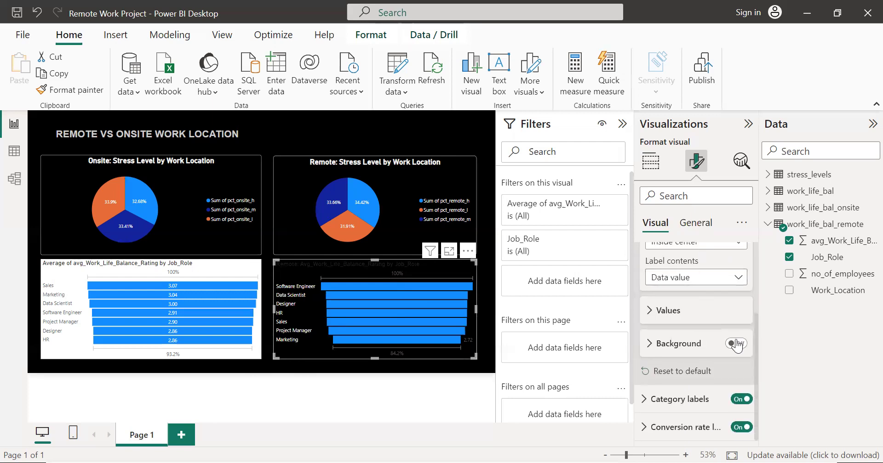
pyautogui.click(735, 344)
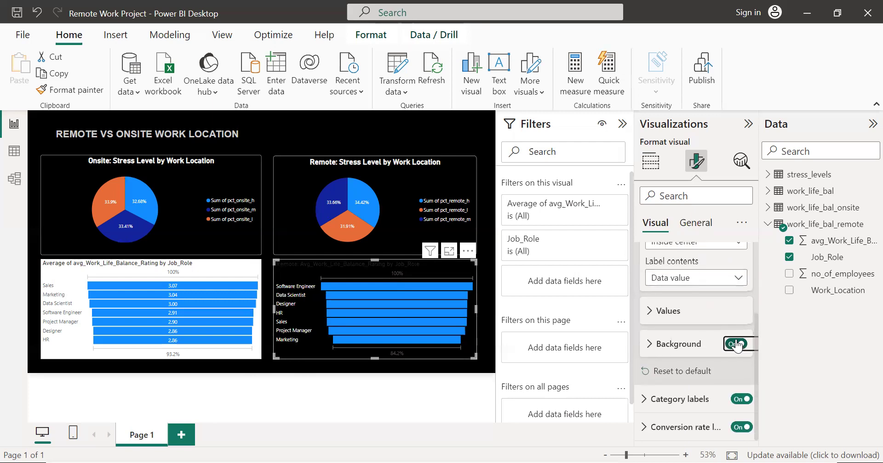
pyautogui.click(740, 344)
pyautogui.click(416, 384)
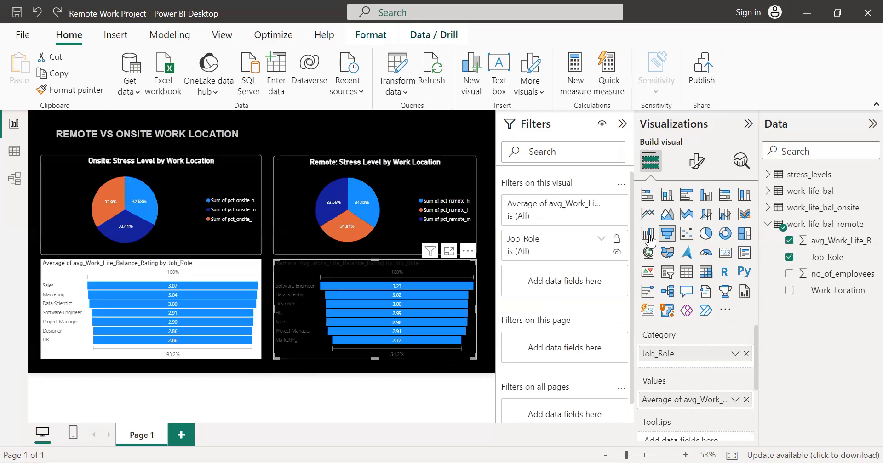
# Step: Set the color of the remote funnel chart's data label values to white and reapply the same color
pyautogui.click(696, 173)
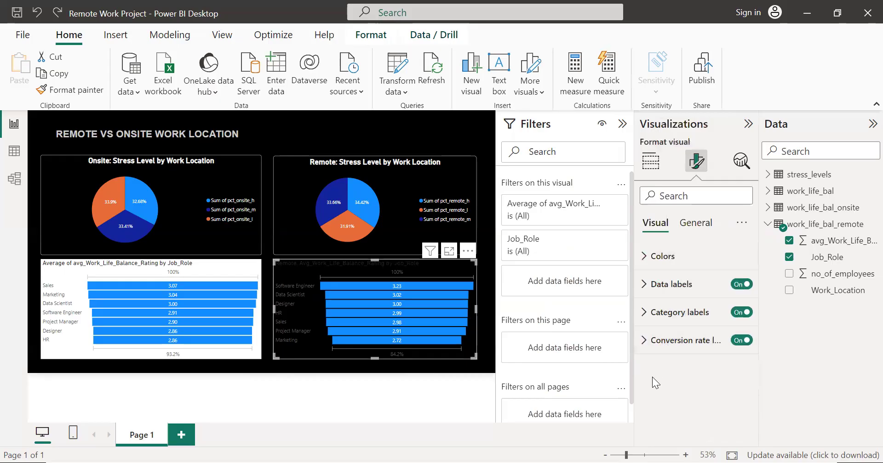
pyautogui.click(661, 284)
pyautogui.scroll(-2, 660, 284)
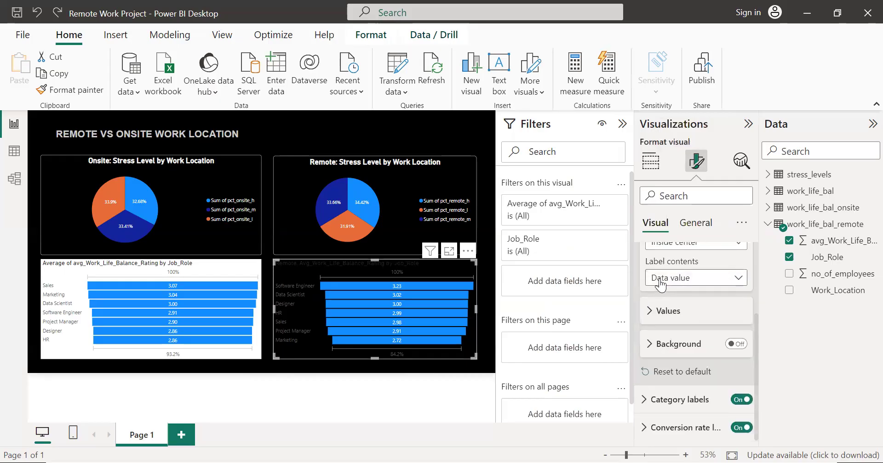
pyautogui.click(656, 310)
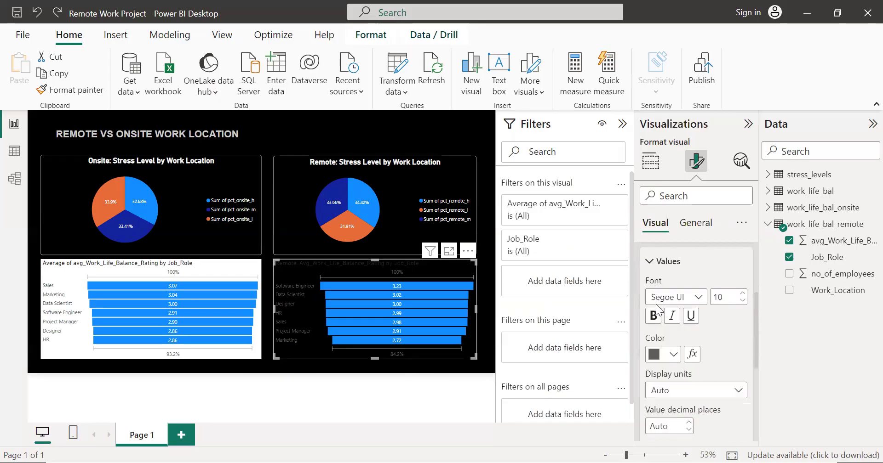
pyautogui.click(657, 313)
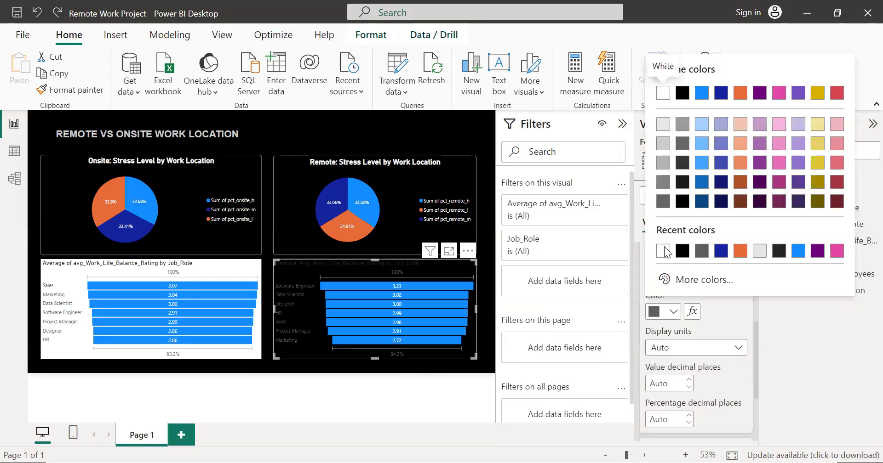
pyautogui.click(663, 93)
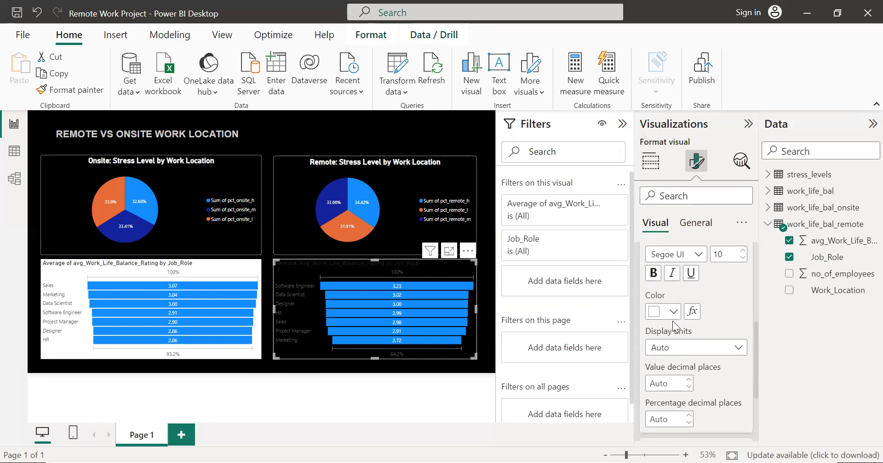
pyautogui.scroll(3, 673, 328)
pyautogui.scroll(-2, 676, 329)
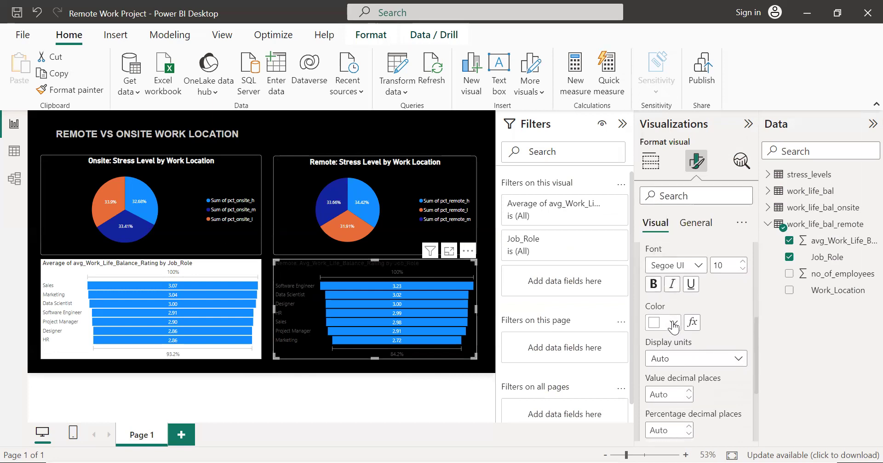
pyautogui.scroll(5, 677, 330)
pyautogui.scroll(-3, 667, 363)
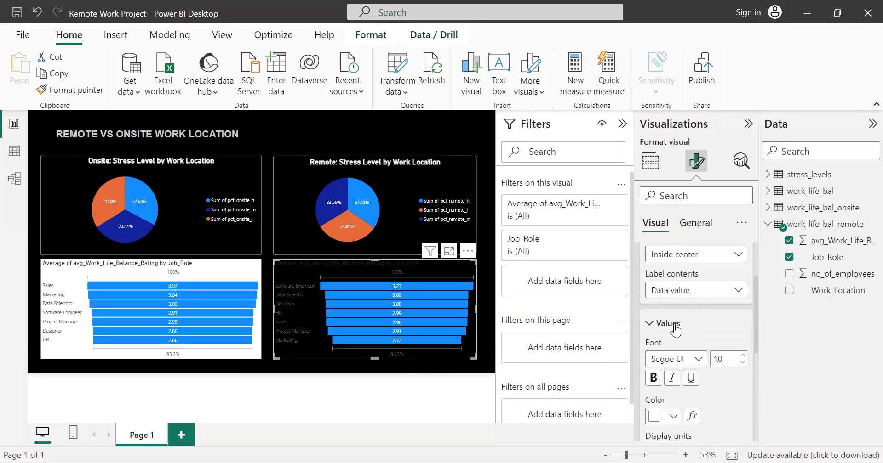
pyautogui.click(668, 404)
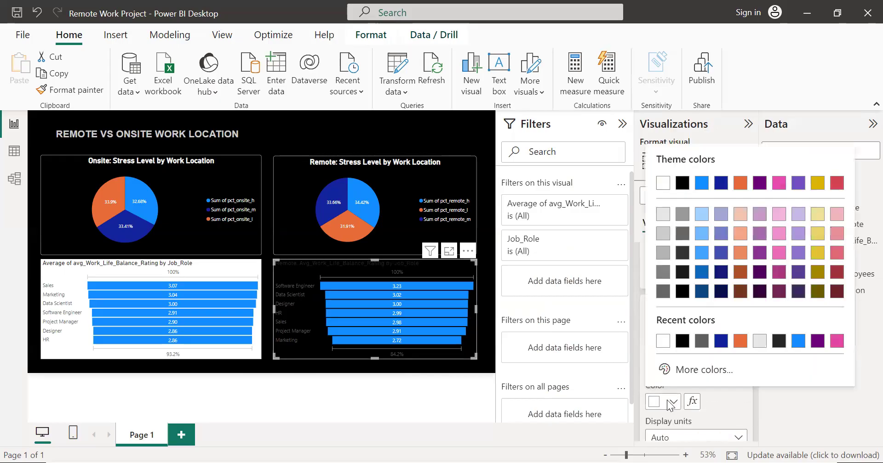
pyautogui.click(663, 184)
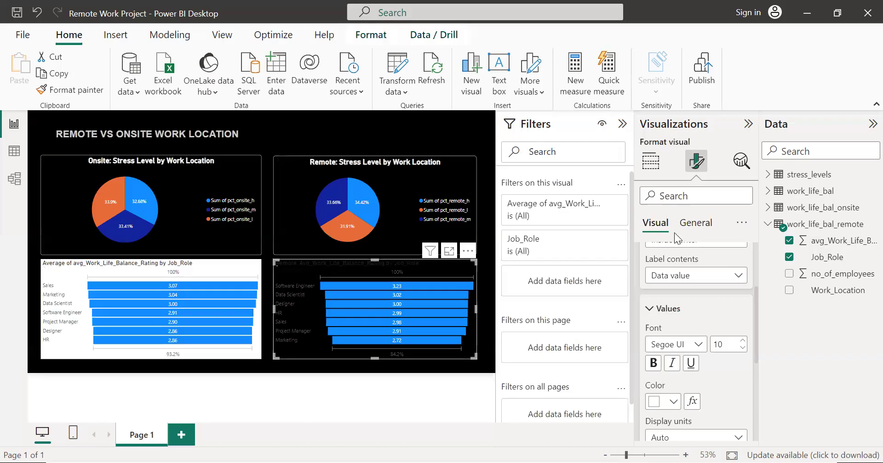
# Step: Switch the background of the remote funnel chart's data labels on and back off
pyautogui.click(651, 309)
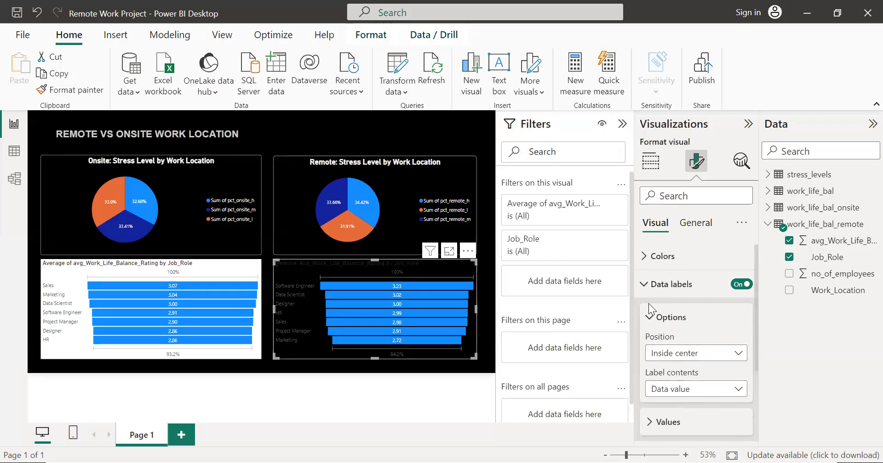
pyautogui.click(647, 284)
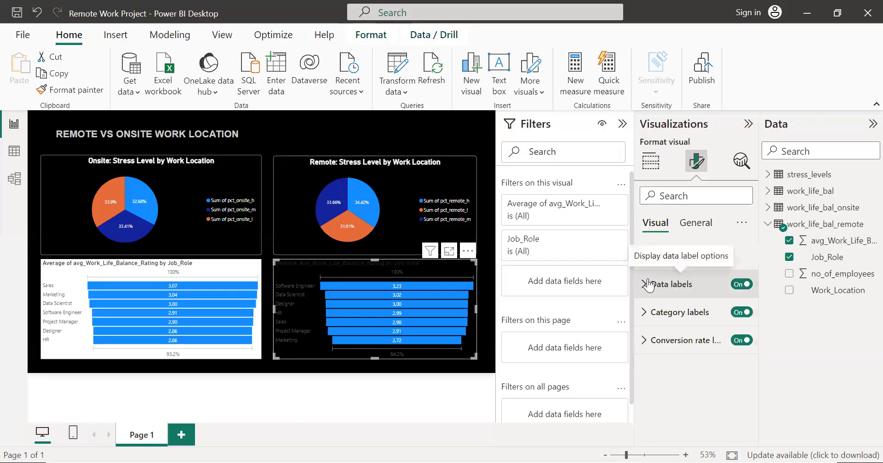
pyautogui.click(648, 284)
pyautogui.scroll(-3, 680, 312)
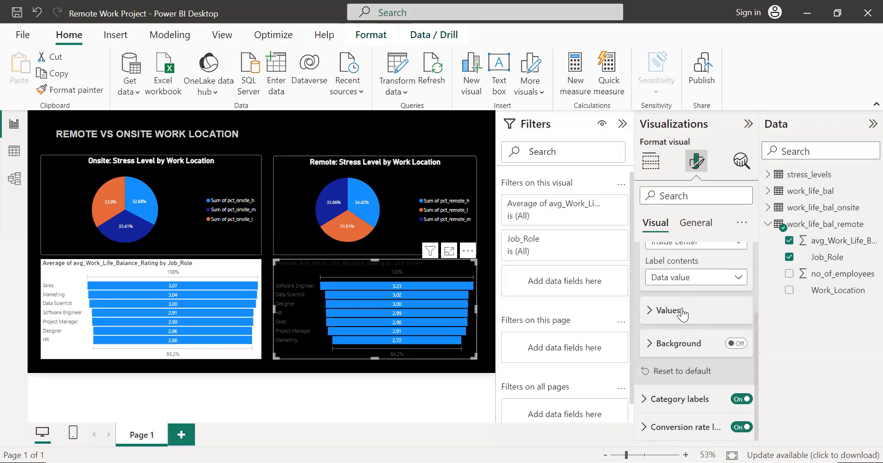
pyautogui.click(735, 344)
pyautogui.click(736, 344)
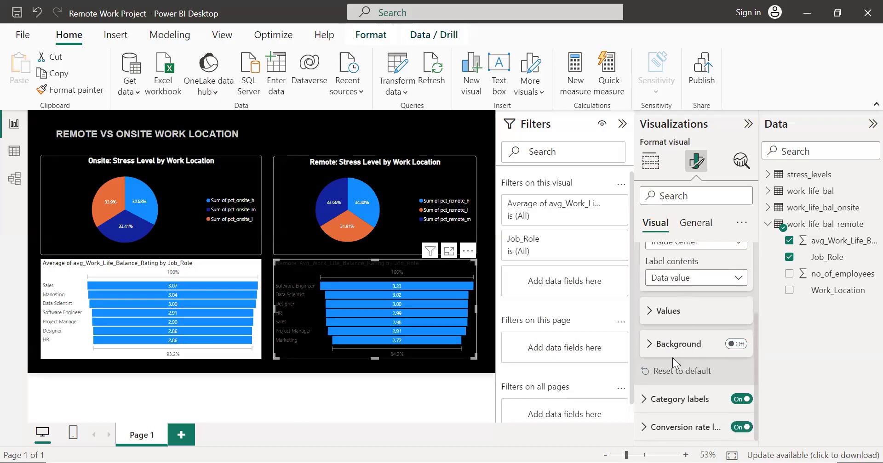
# Step: Set the remote funnel chart's category label color to white
pyautogui.click(641, 410)
pyautogui.scroll(-3, 661, 313)
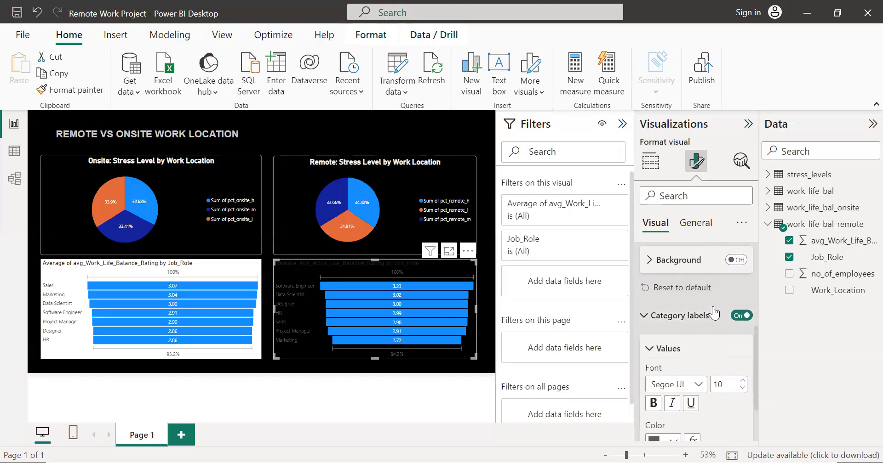
pyautogui.click(651, 376)
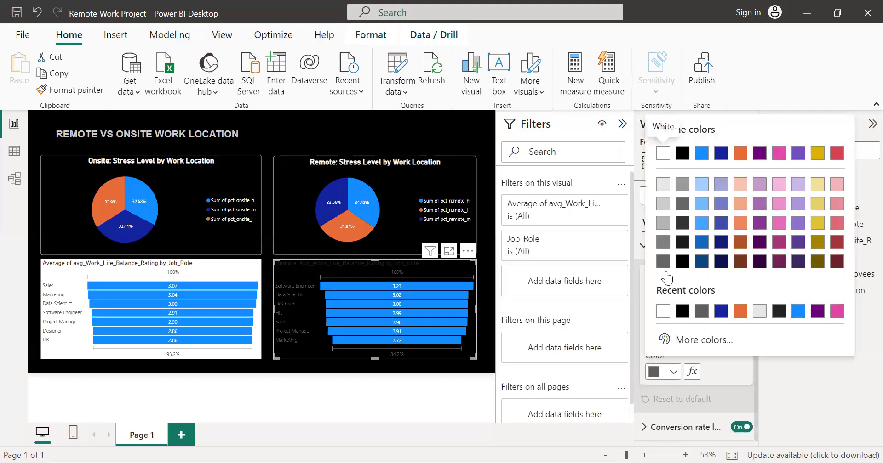
pyautogui.click(668, 159)
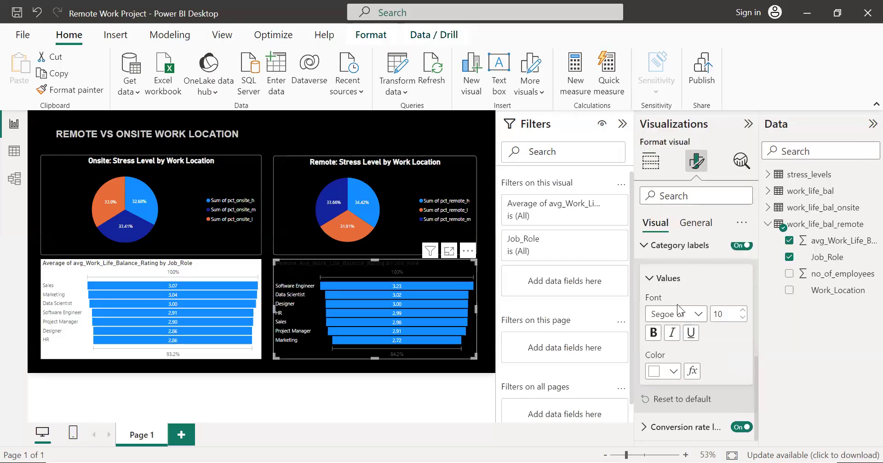
pyautogui.click(651, 281)
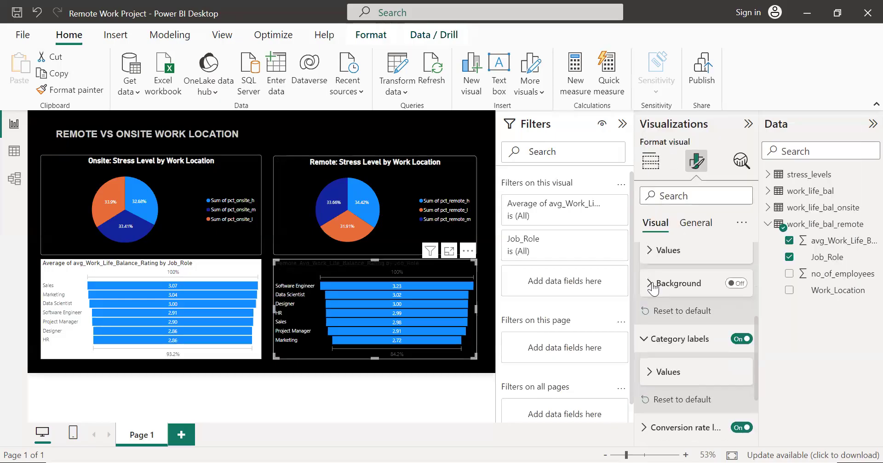
pyautogui.click(649, 339)
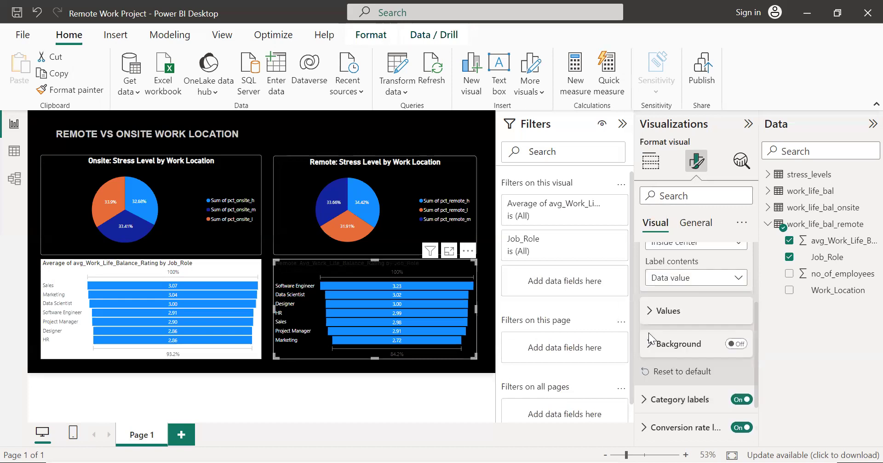
# Step: Set the color of the remote funnel chart's conversion rate labels to white
pyautogui.click(652, 429)
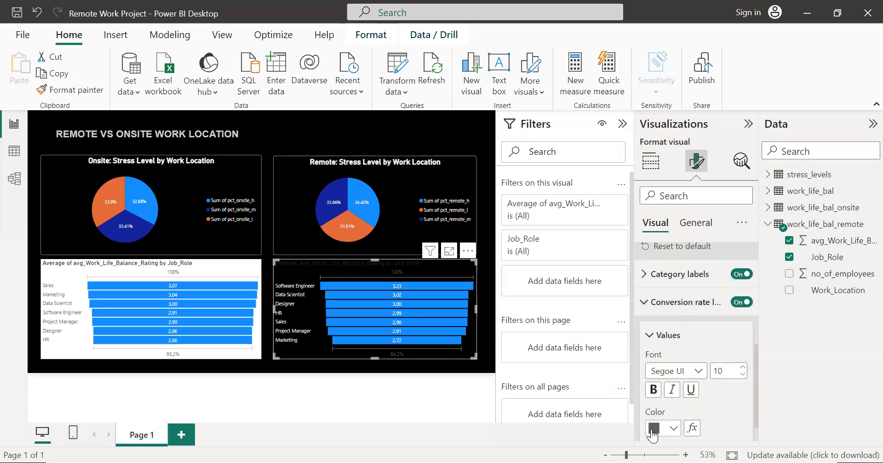
pyautogui.click(664, 398)
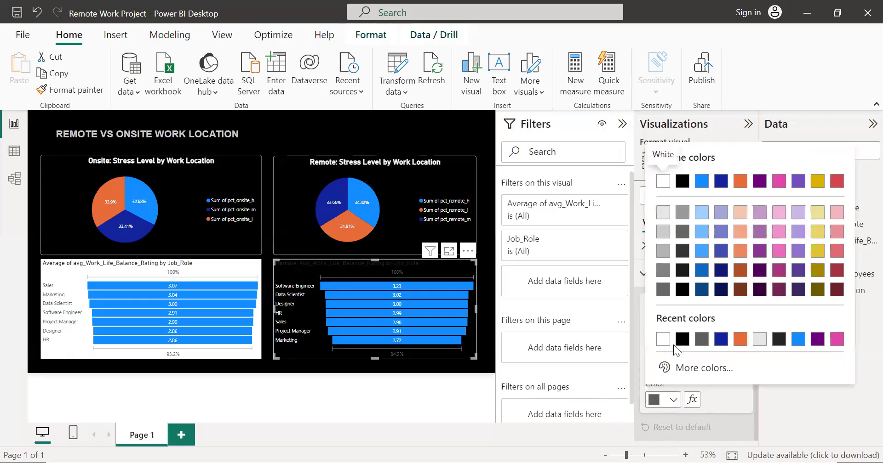
pyautogui.click(660, 182)
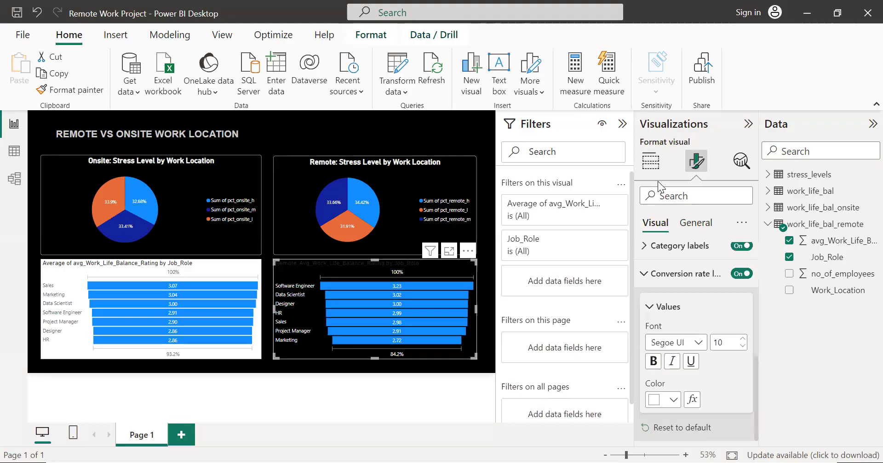
# Step: Make the remote funnel chart's title text white and center it horizontally
pyautogui.scroll(3, 674, 316)
pyautogui.click(693, 224)
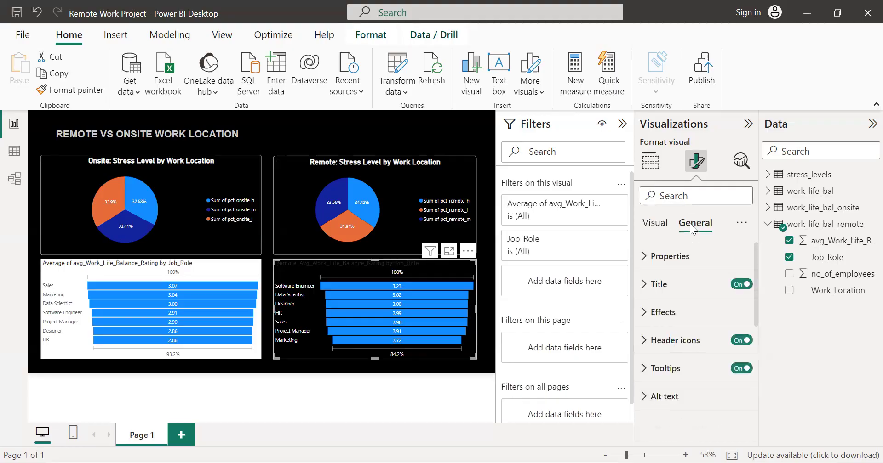
pyautogui.click(655, 284)
pyautogui.scroll(-2, 684, 337)
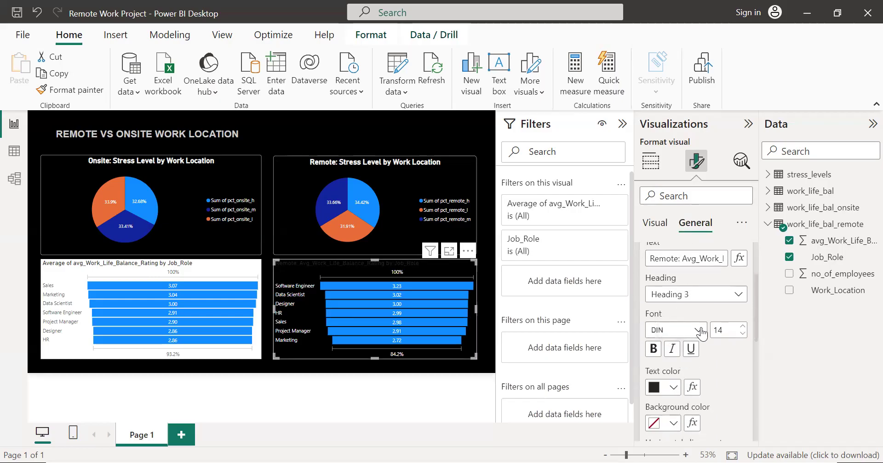
pyautogui.click(669, 386)
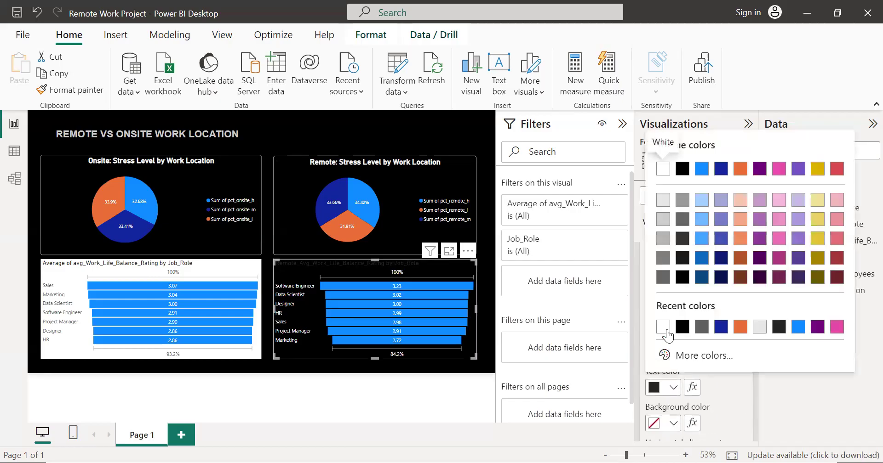
pyautogui.click(666, 328)
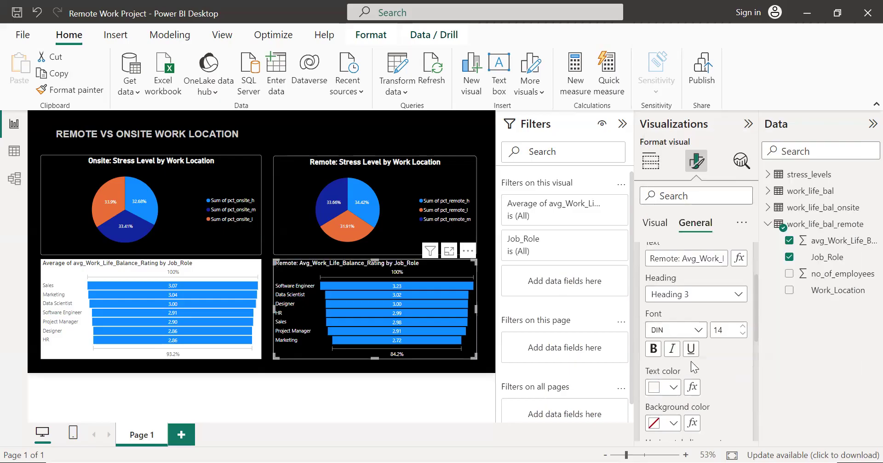
pyautogui.scroll(-3, 690, 361)
pyautogui.click(672, 318)
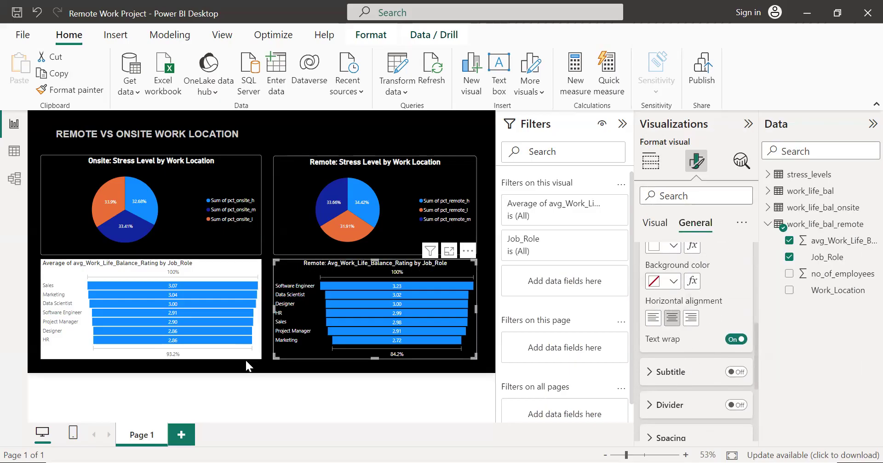
# Step: Set the background color of the onsite funnel chart to black
pyautogui.click(263, 349)
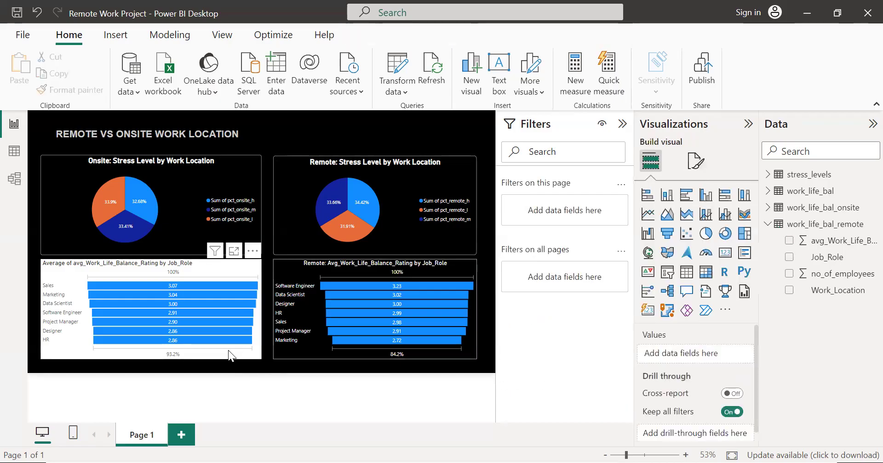
pyautogui.click(228, 350)
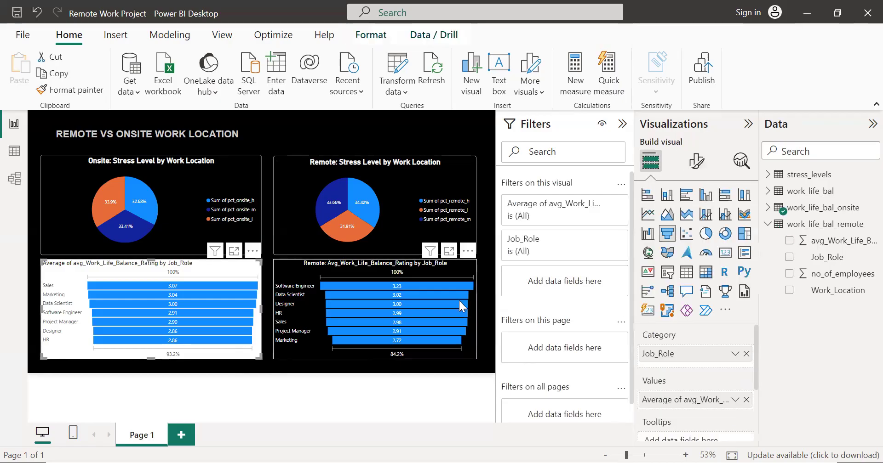
pyautogui.click(696, 161)
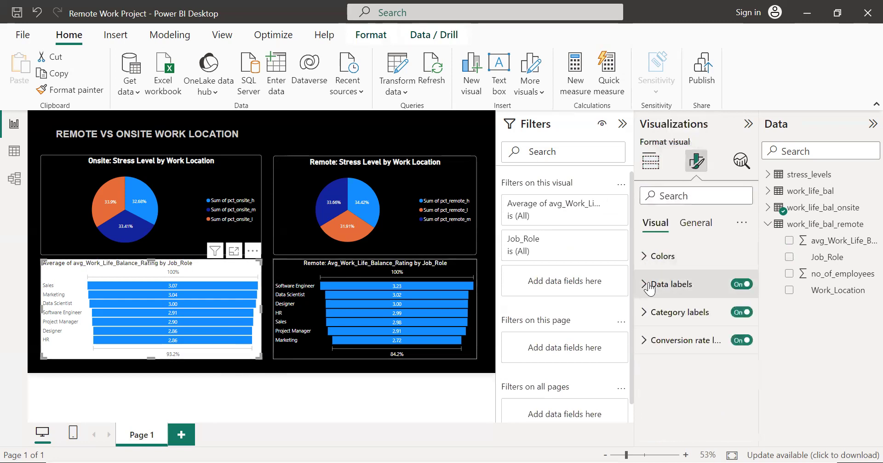
pyautogui.click(694, 226)
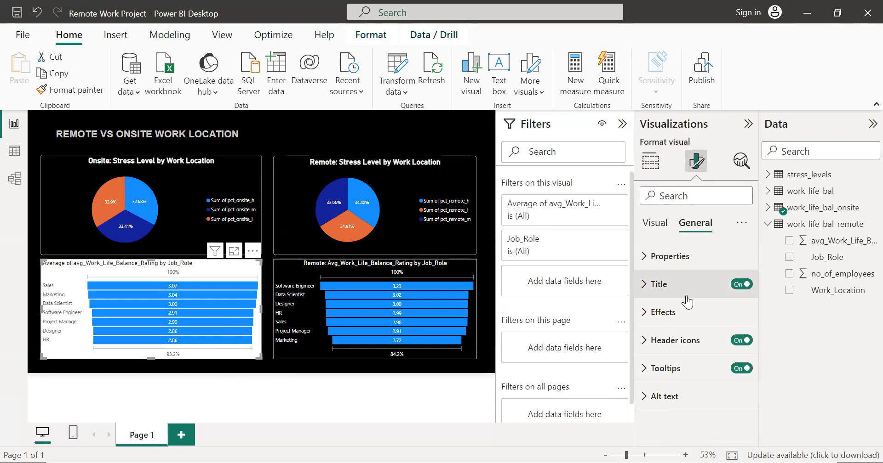
pyautogui.click(644, 312)
pyautogui.scroll(-2, 662, 322)
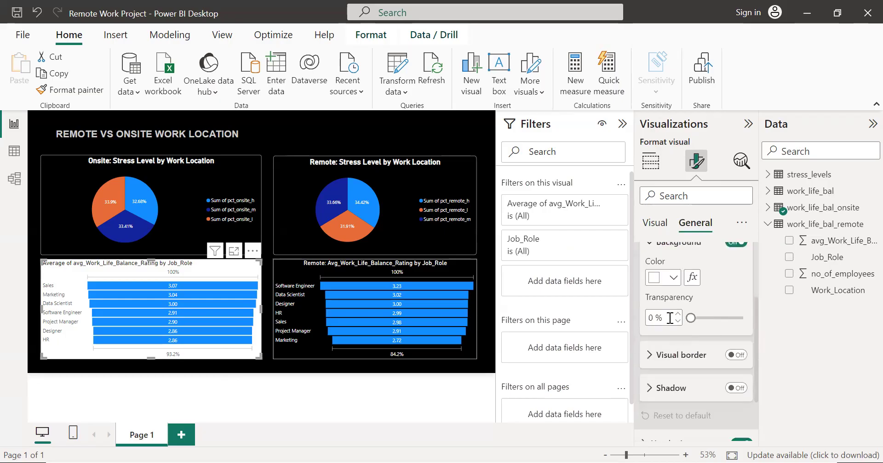
pyautogui.click(662, 281)
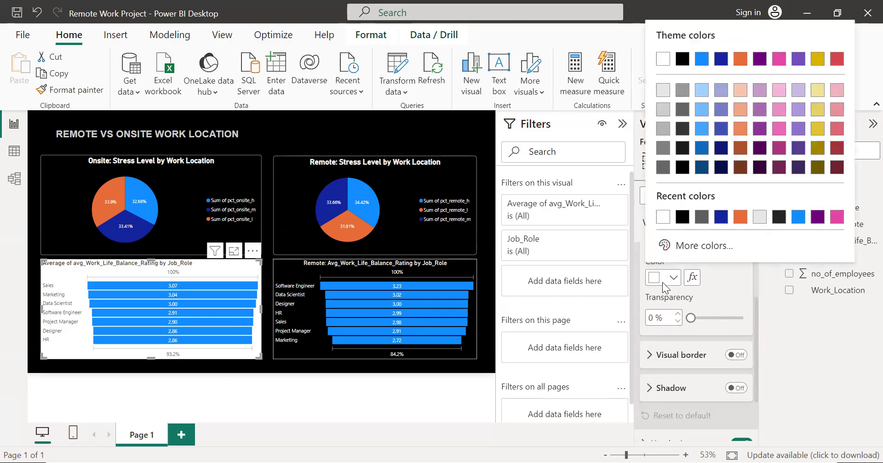
pyautogui.click(683, 168)
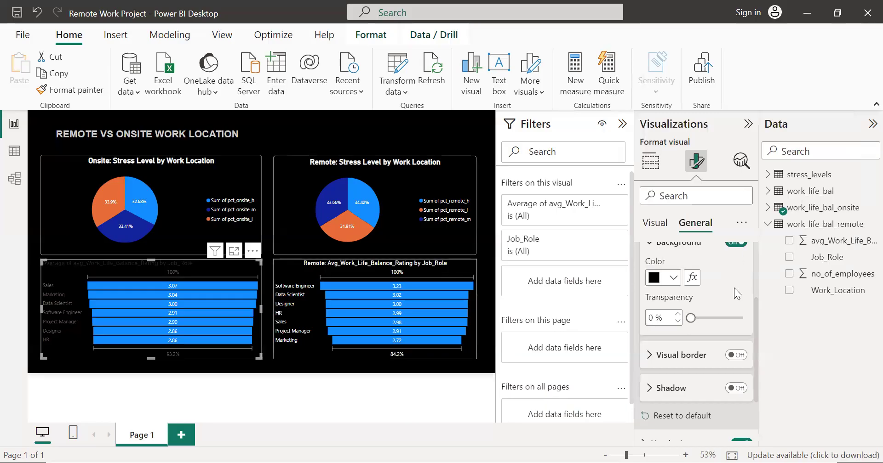
# Step: Turn on a white visual border for the onsite funnel chart and adjust the rounding of its corners
pyautogui.scroll(-2, 734, 294)
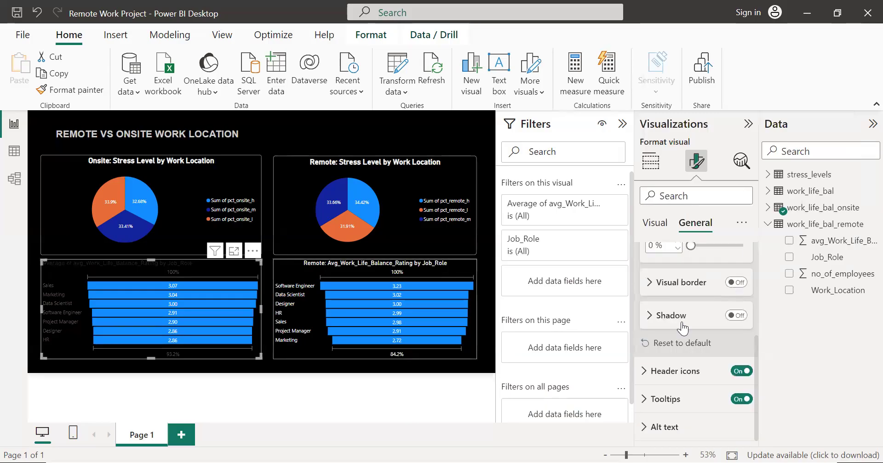
pyautogui.click(650, 283)
pyautogui.click(736, 282)
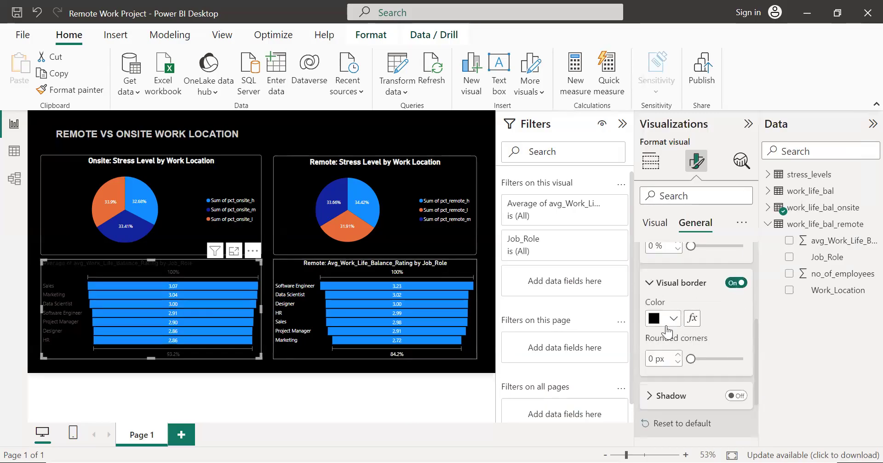
pyautogui.click(666, 324)
pyautogui.click(680, 257)
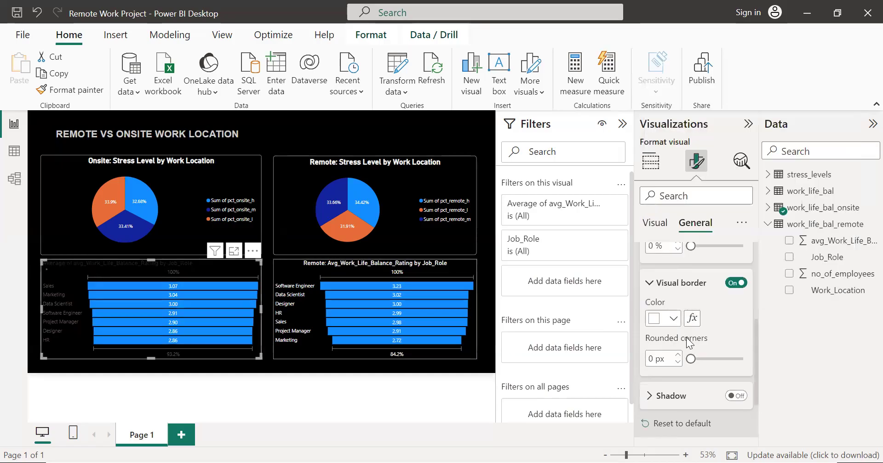
pyautogui.moveTo(688, 358); pyautogui.dragTo(697, 360)
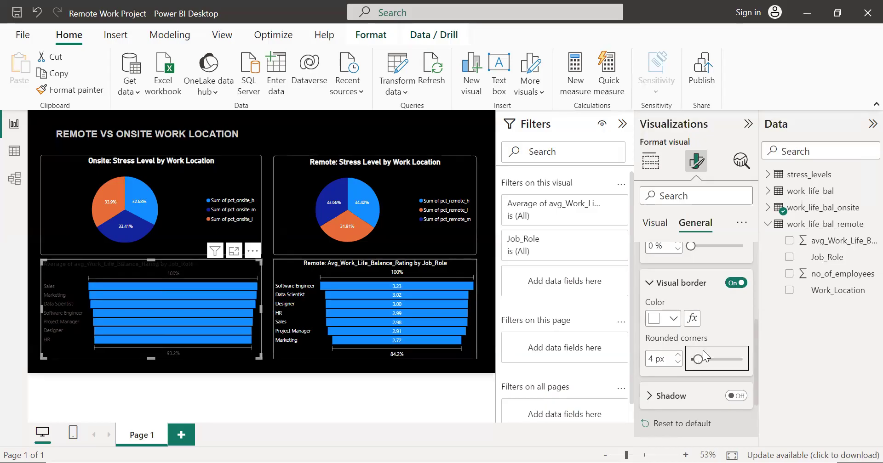
pyautogui.moveTo(697, 359); pyautogui.dragTo(690, 360)
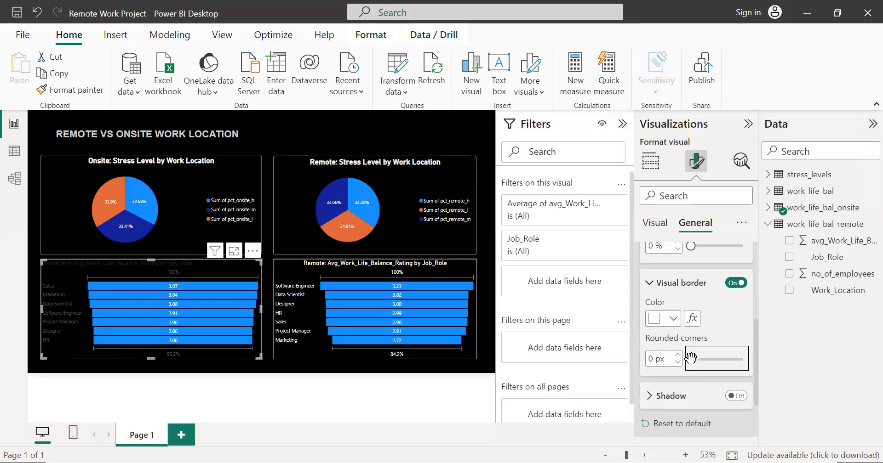
pyautogui.moveTo(690, 358)
pyautogui.mouseDown()
pyautogui.moveTo(703, 359)
pyautogui.moveTo(693, 359)
pyautogui.mouseUp()
# Step: Set the onsite funnel chart's category label color to white
pyautogui.scroll(5, 651, 290)
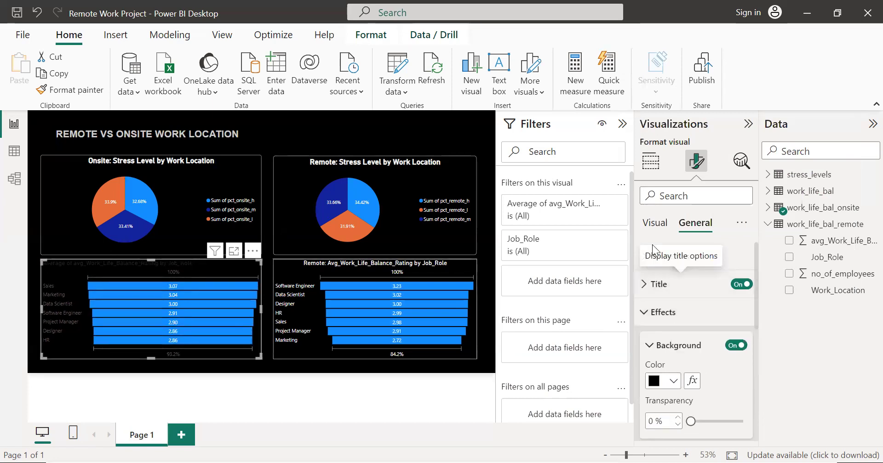
pyautogui.click(656, 224)
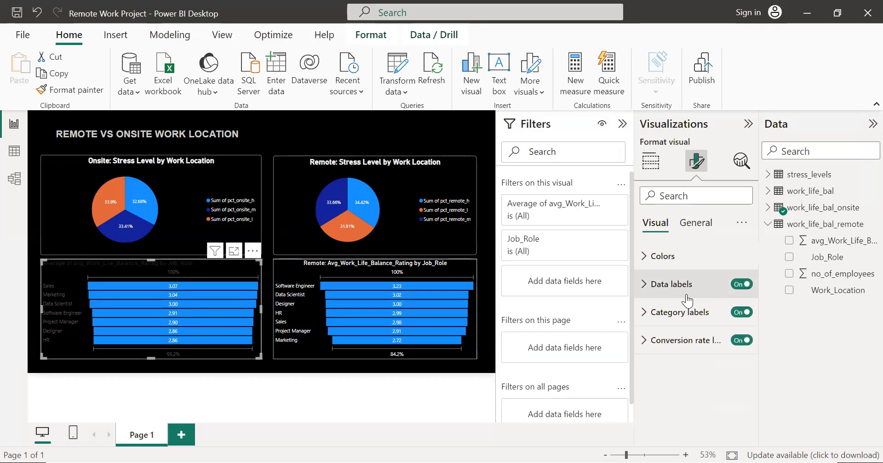
pyautogui.click(642, 285)
pyautogui.scroll(-3, 723, 304)
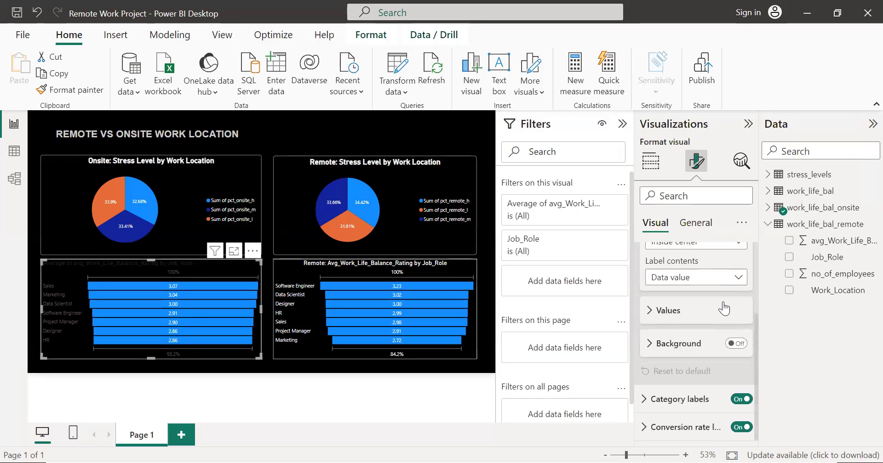
pyautogui.scroll(1, 683, 307)
pyautogui.scroll(-1, 683, 307)
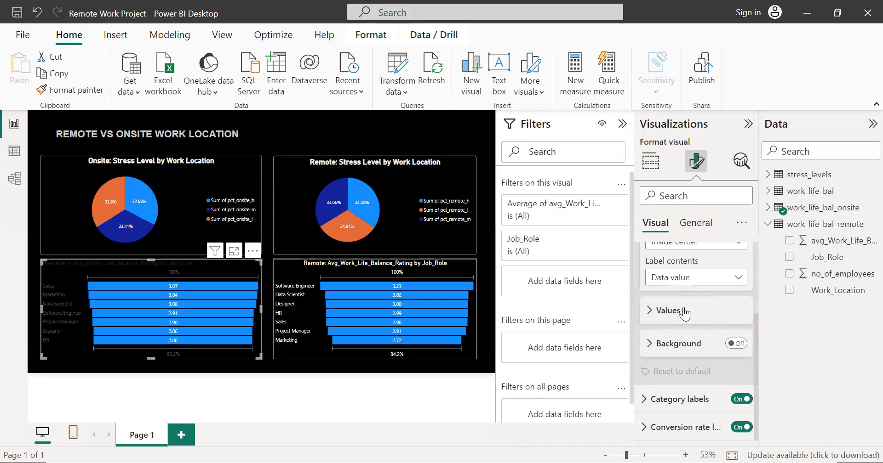
pyautogui.click(645, 400)
pyautogui.scroll(-3, 680, 342)
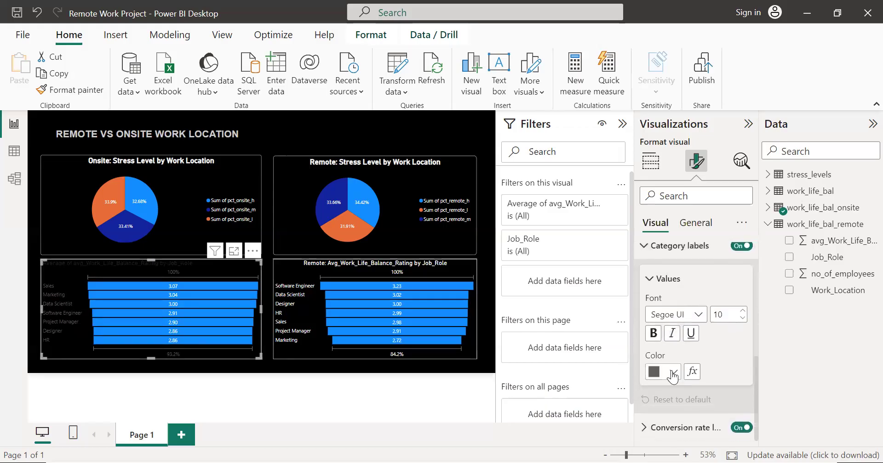
pyautogui.click(673, 372)
pyautogui.click(661, 312)
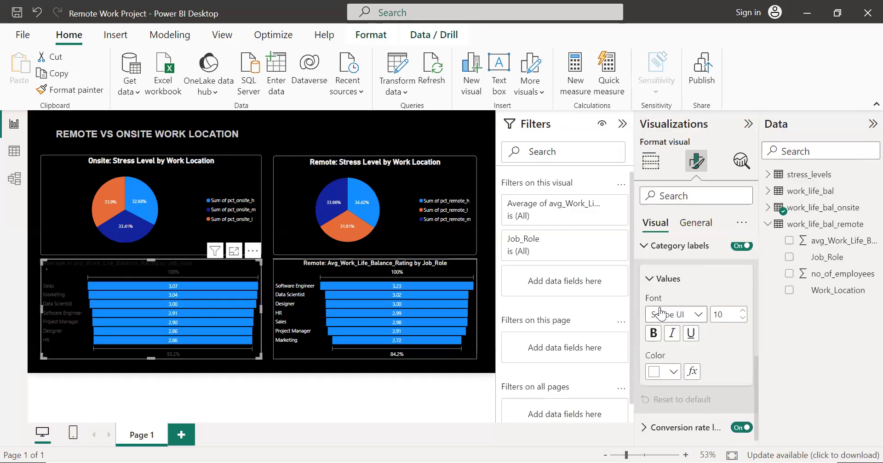
# Step: Set the onsite funnel chart's conversion rate label color to white
pyautogui.click(643, 427)
pyautogui.scroll(-1, 706, 295)
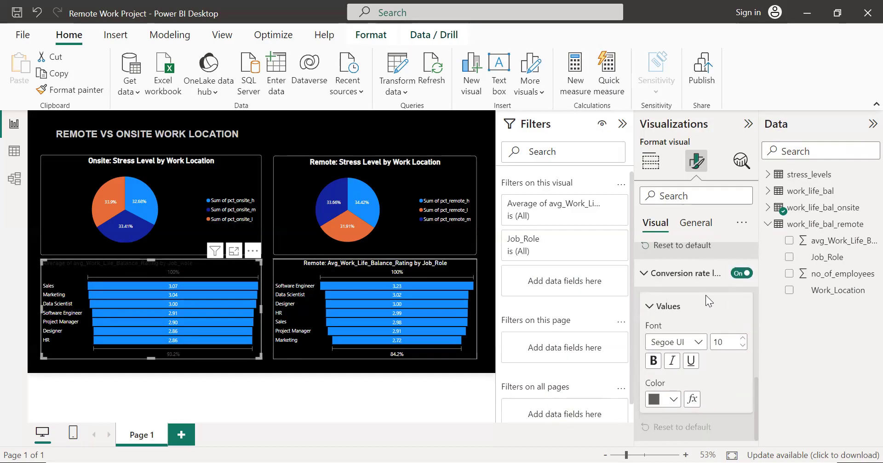
pyautogui.click(660, 401)
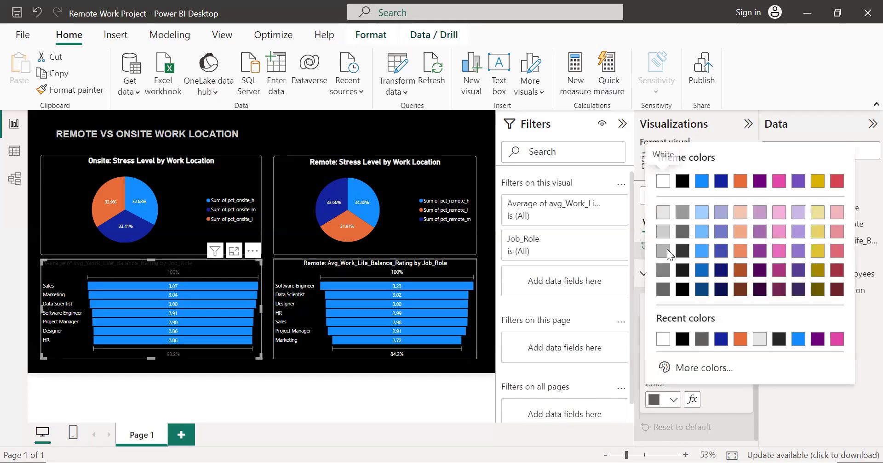
pyautogui.click(662, 186)
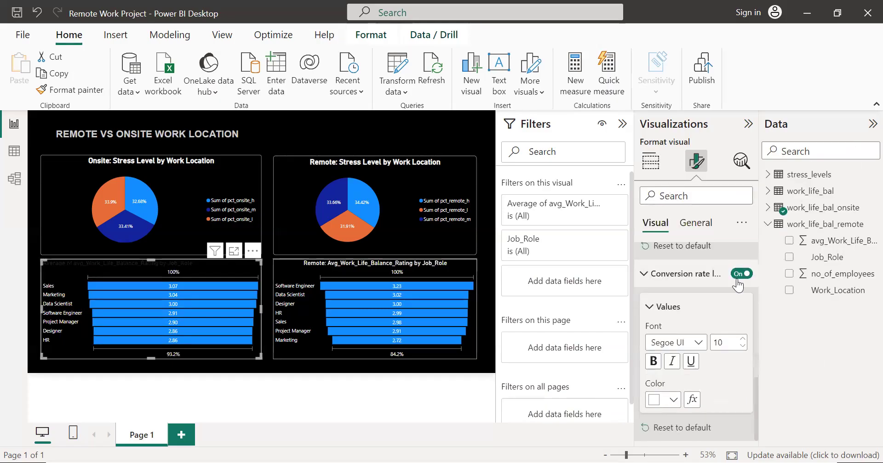
# Step: Try dark blue as the default bar color of the onsite funnel chart
pyautogui.scroll(3, 708, 341)
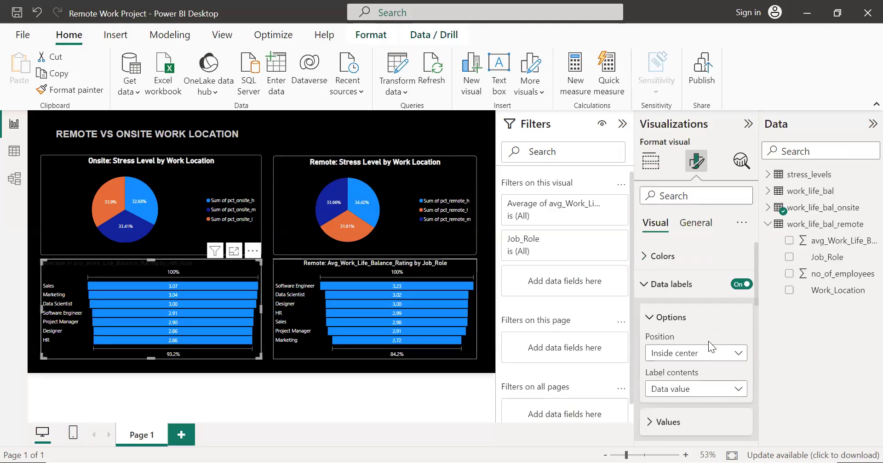
pyautogui.click(645, 260)
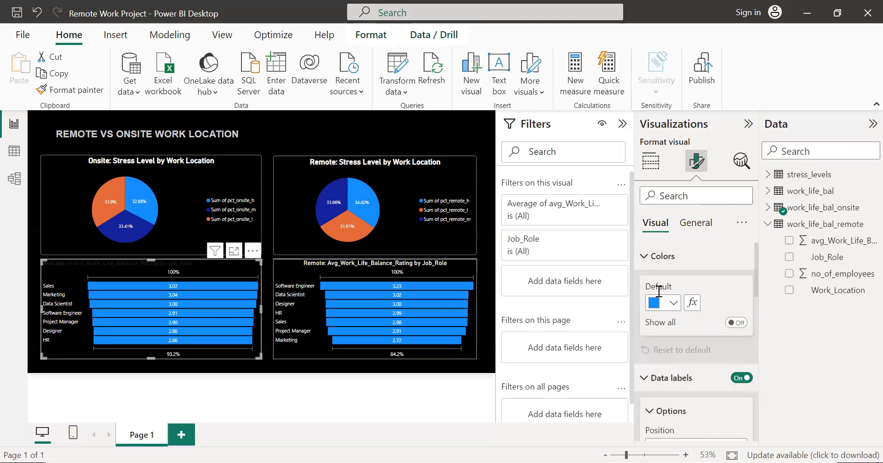
pyautogui.click(659, 305)
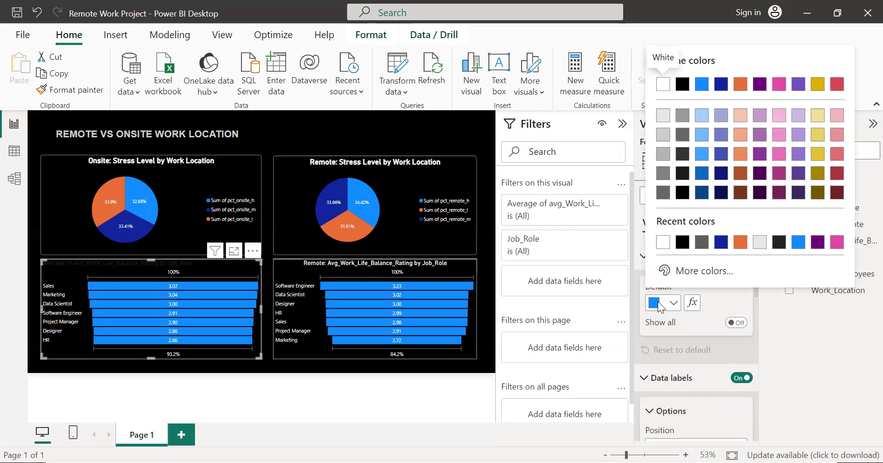
pyautogui.click(718, 86)
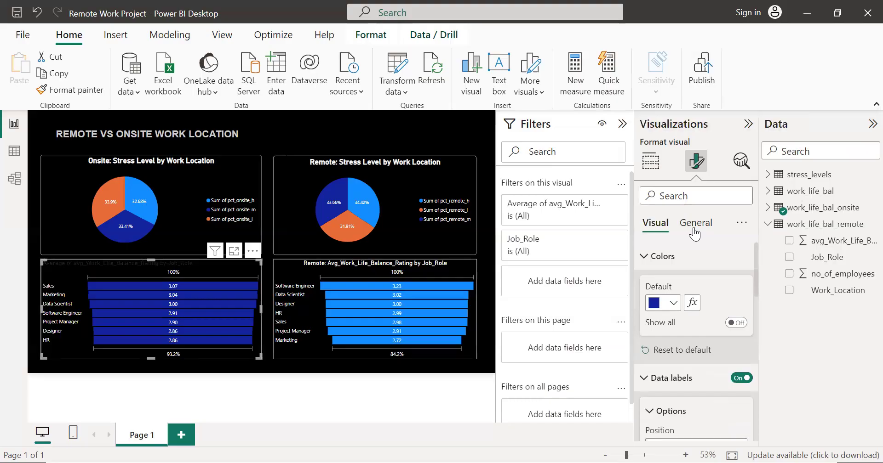
pyautogui.hotkey('ctrl', 'z')
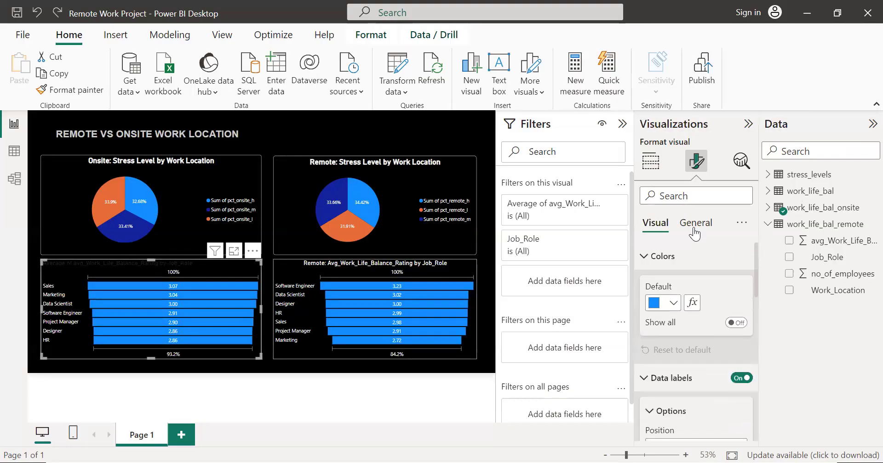
pyautogui.click(487, 218)
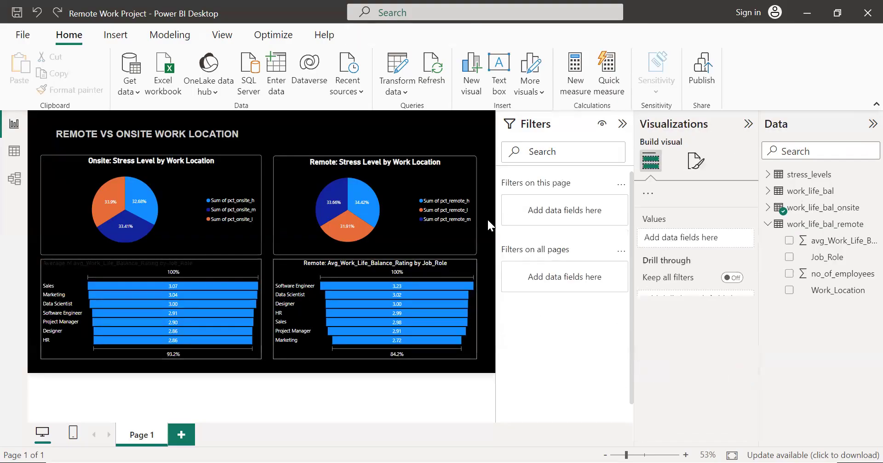
# Step: Move the "REMOTE VS ONSITE WORK LOCATION" title text box slightly higher and to the right on the report page
pyautogui.click(228, 140)
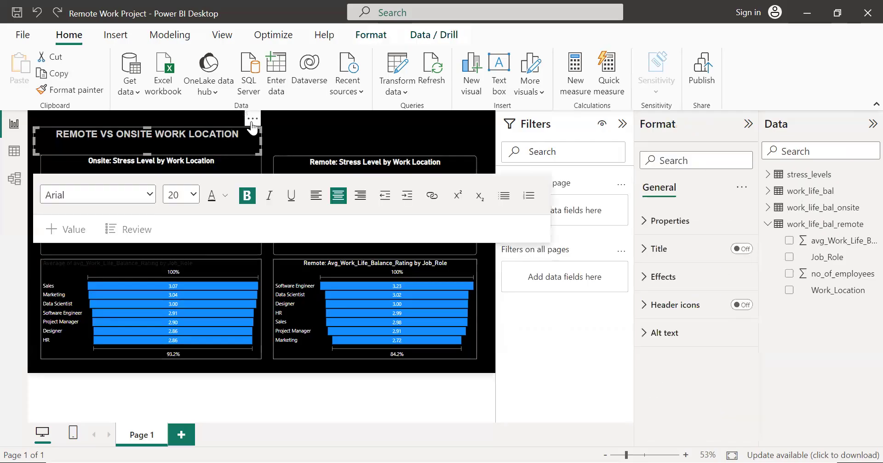
pyautogui.moveTo(252, 122); pyautogui.dragTo(253, 117)
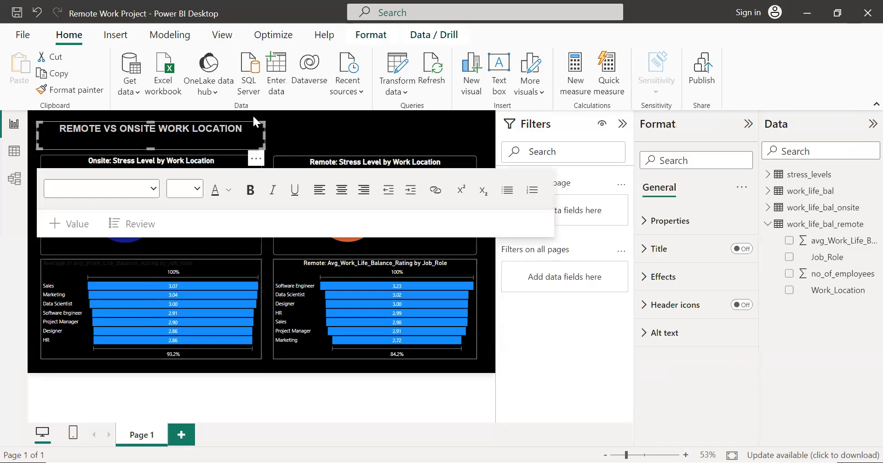
pyautogui.click(293, 120)
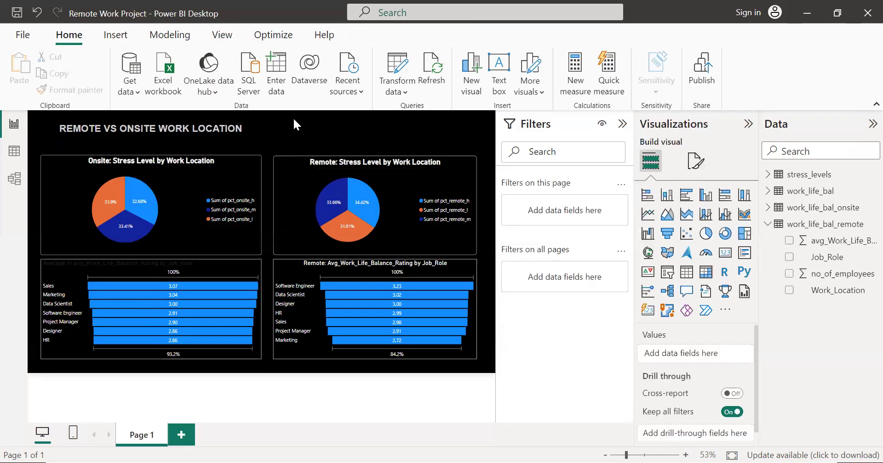
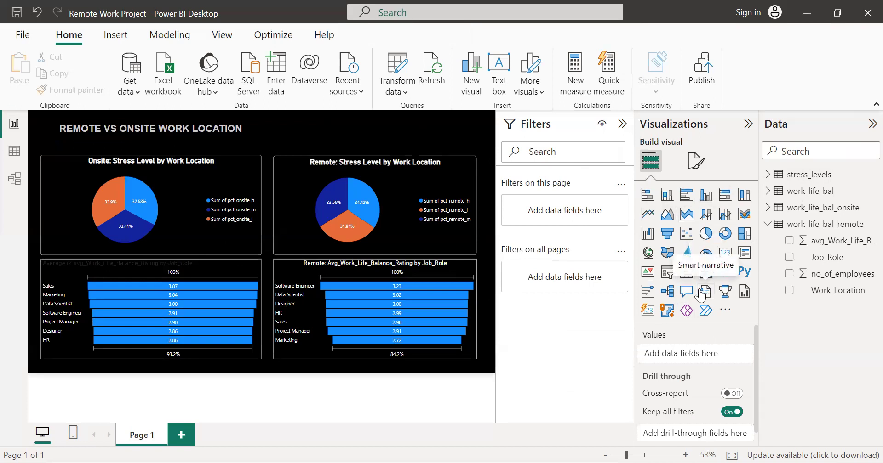
# Step: Add a card visual, shrink its height, and place it above the remote stress-level pie chart
pyautogui.click(725, 253)
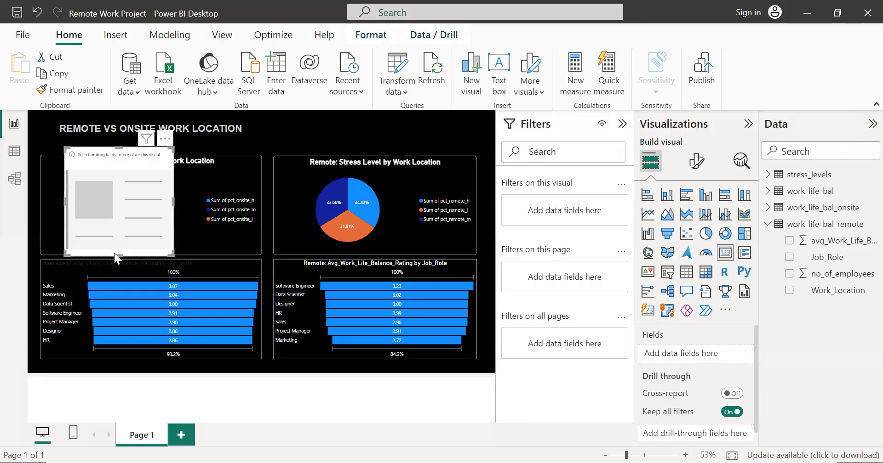
pyautogui.moveTo(117, 252); pyautogui.dragTo(152, 177)
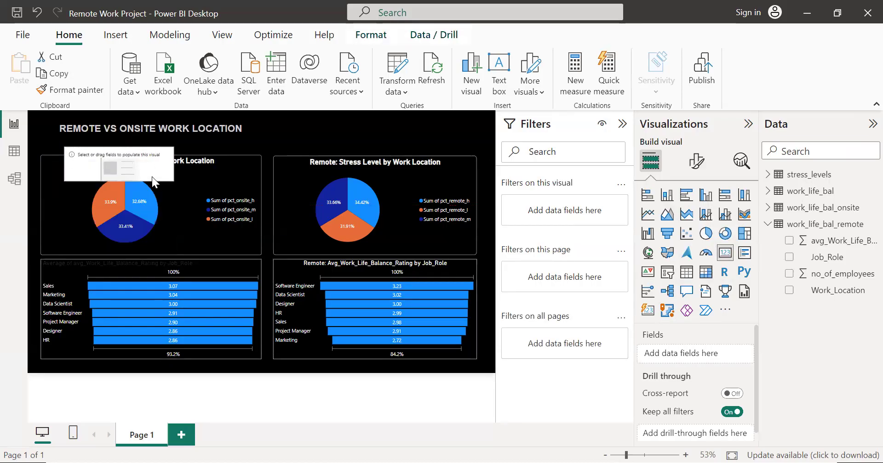
pyautogui.moveTo(148, 146); pyautogui.dragTo(351, 108)
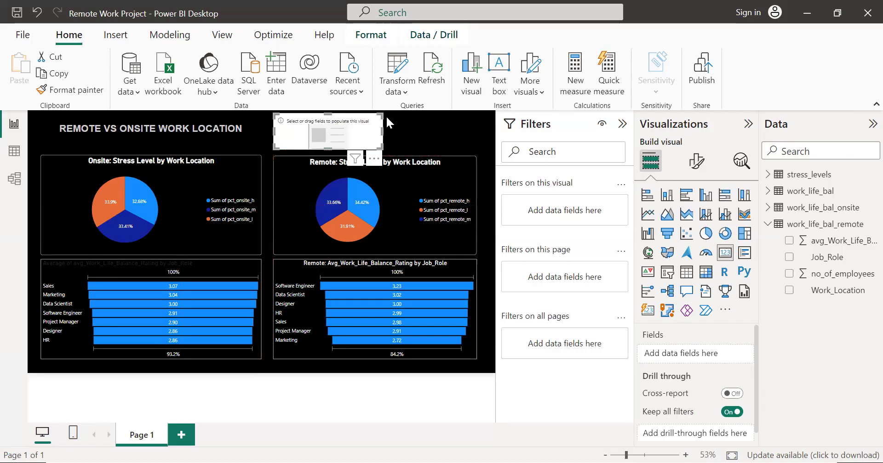
pyautogui.click(374, 160)
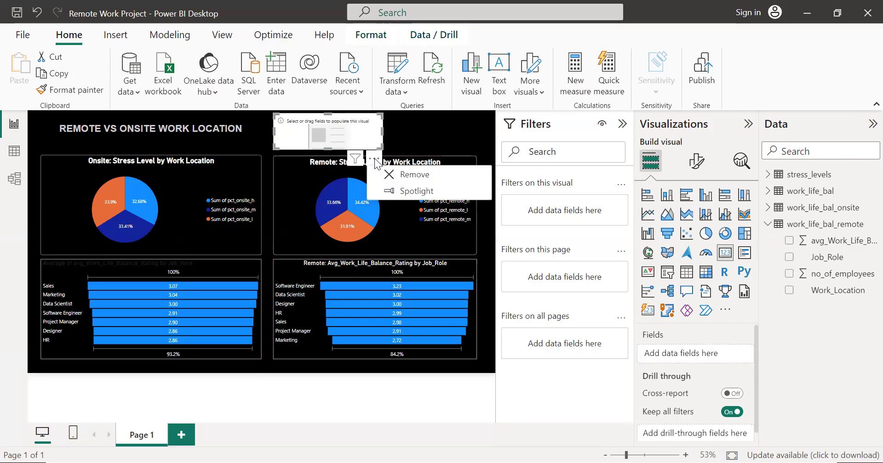
pyautogui.click(435, 124)
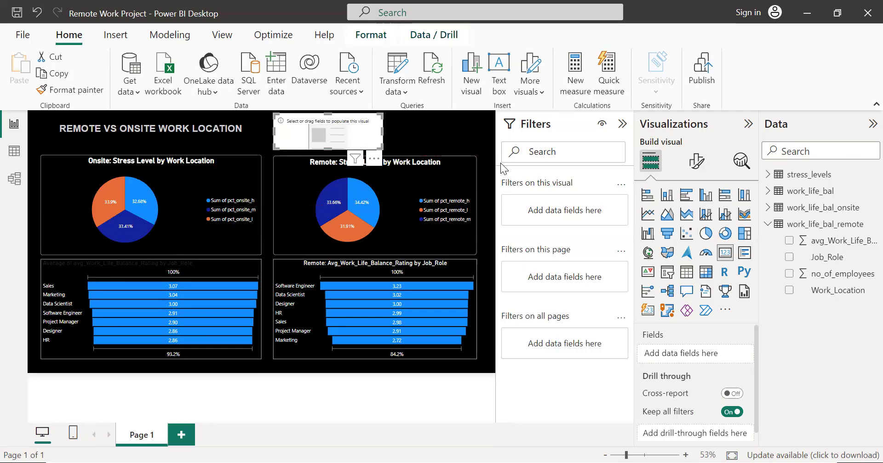
pyautogui.click(447, 140)
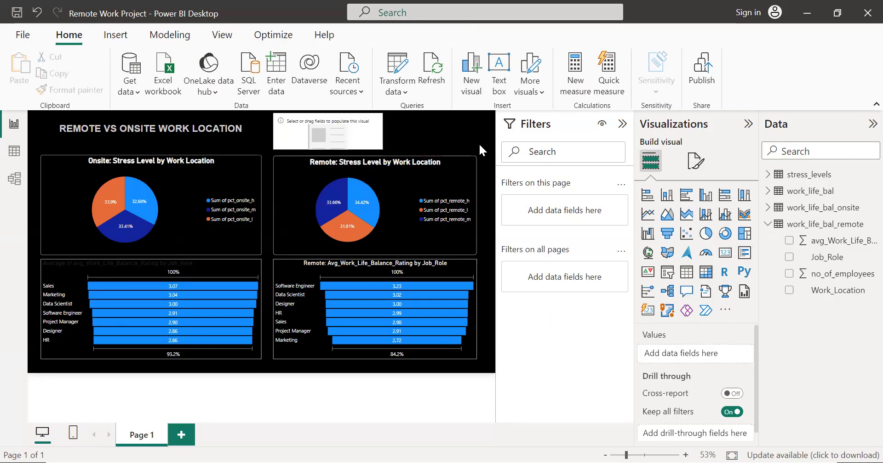
# Step: Add a second card visual, place it beside the first card at a matching height, and narrow it slightly
pyautogui.click(725, 252)
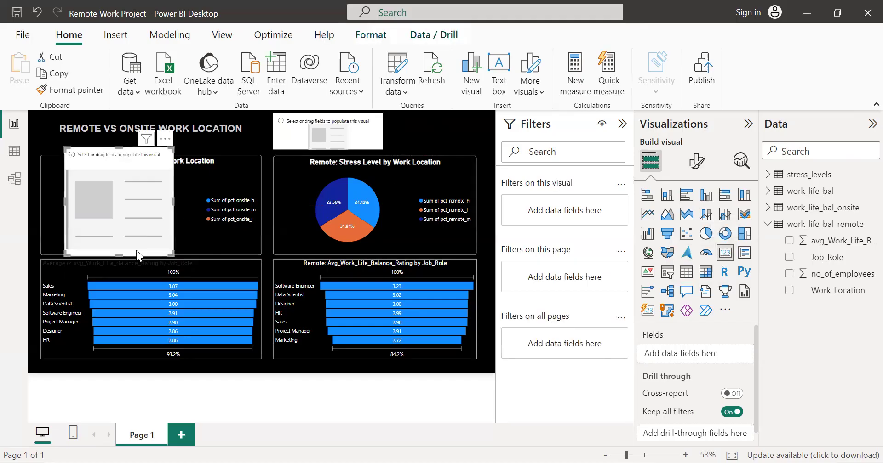
pyautogui.moveTo(120, 250); pyautogui.dragTo(456, 121)
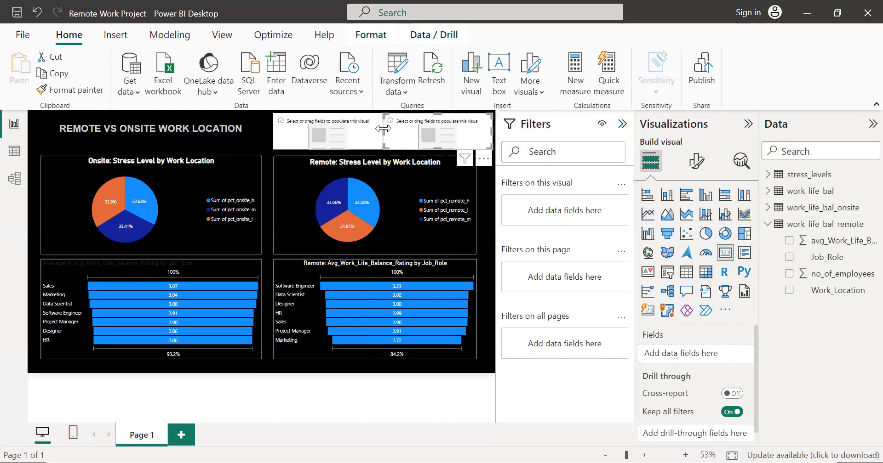
pyautogui.moveTo(383, 128); pyautogui.dragTo(390, 129)
pyautogui.press('Left')
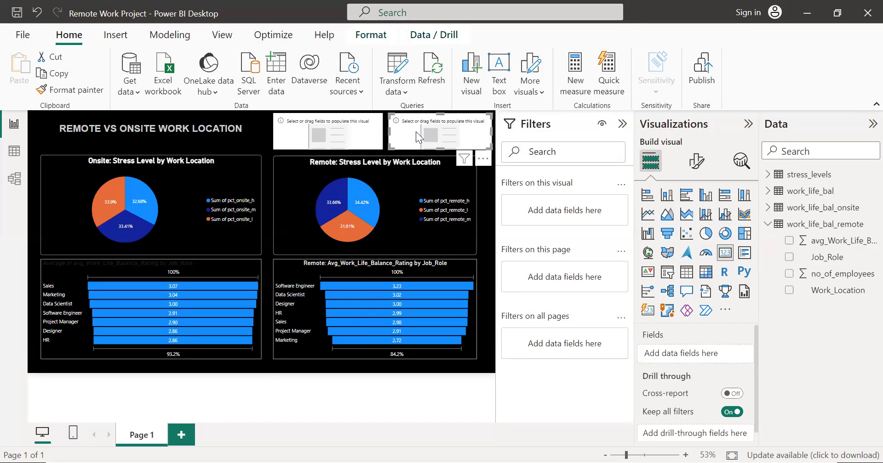
# Step: Narrow both empty cards a little to widen the gap between them
pyautogui.click(366, 136)
pyautogui.moveTo(382, 133); pyautogui.dragTo(379, 136)
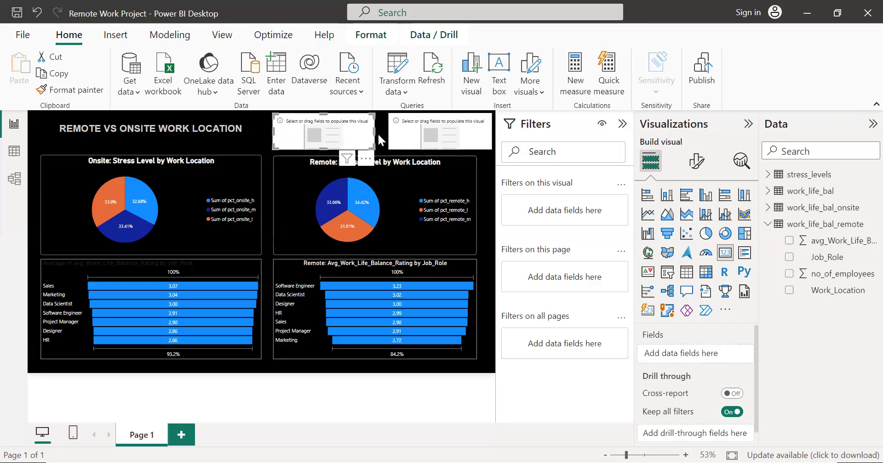
pyautogui.click(389, 132)
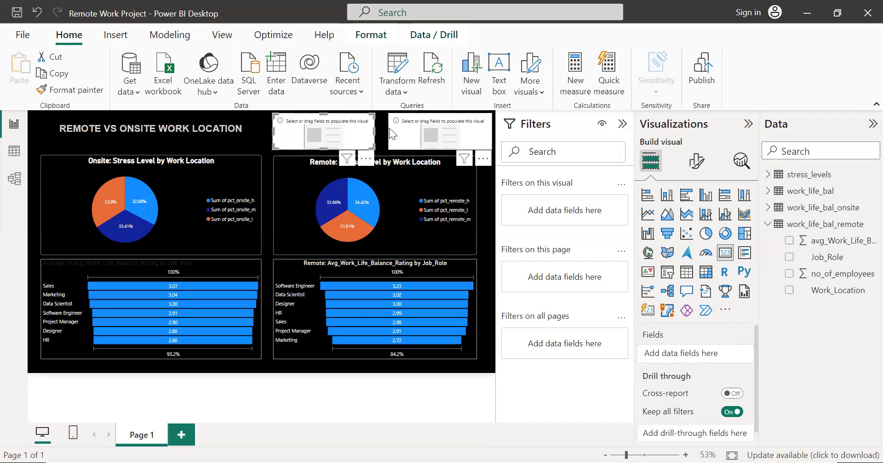
pyautogui.moveTo(388, 130); pyautogui.dragTo(391, 129)
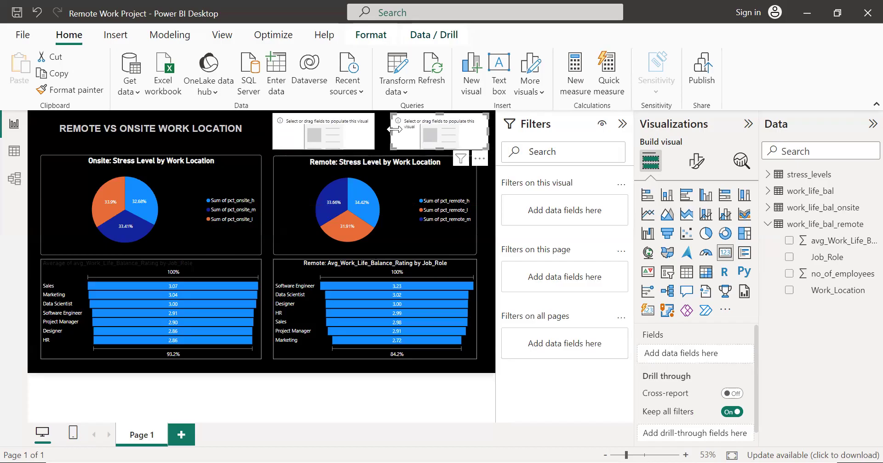
# Step: Show no_of_employees from work_life_bal in the first card and filter it to Work_Location Remote
pyautogui.click(347, 129)
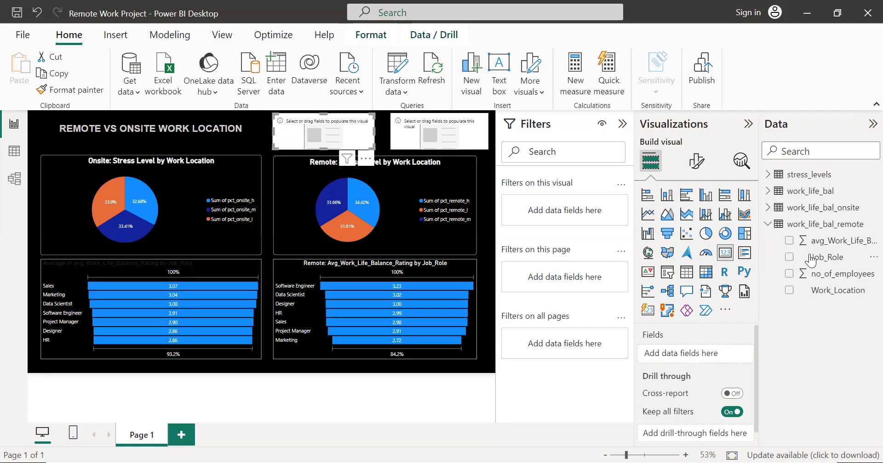
pyautogui.click(772, 196)
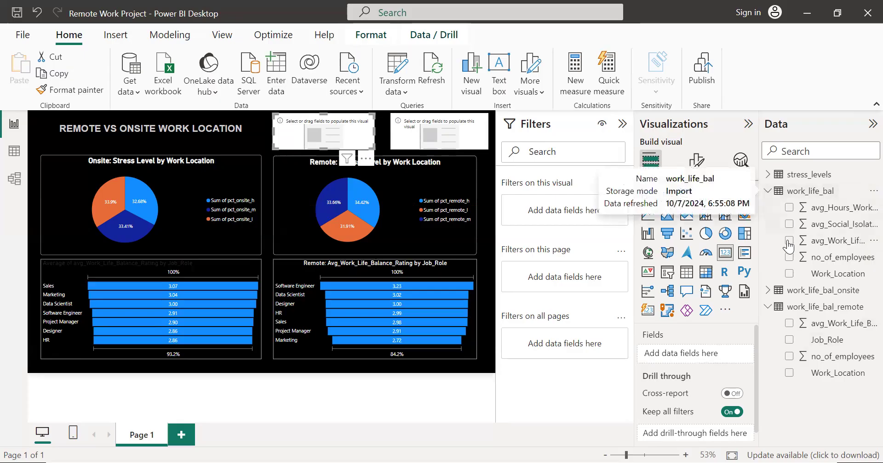
pyautogui.click(789, 258)
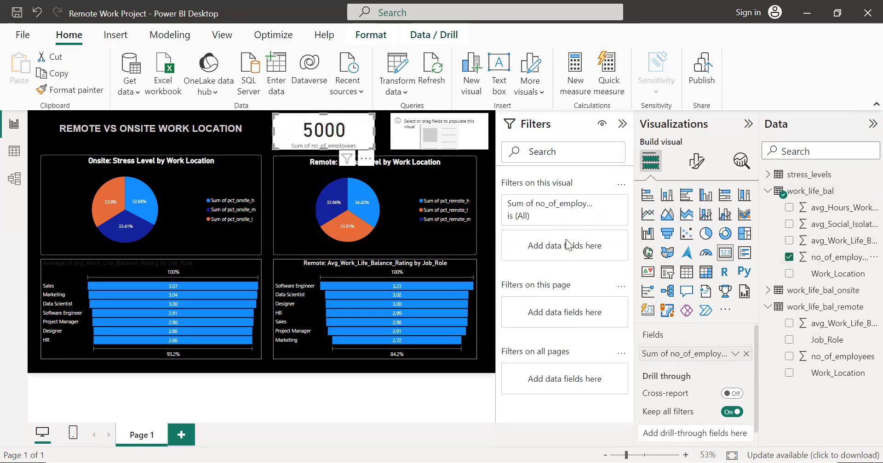
pyautogui.click(837, 274)
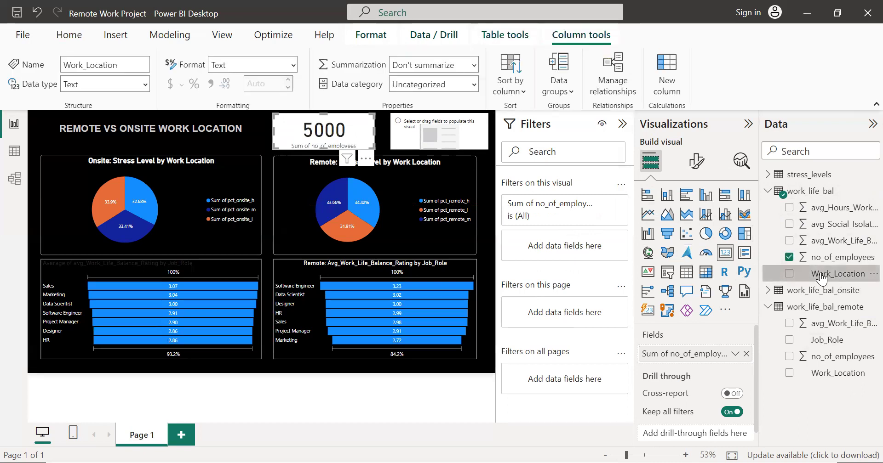
pyautogui.moveTo(684, 243); pyautogui.dragTo(566, 249)
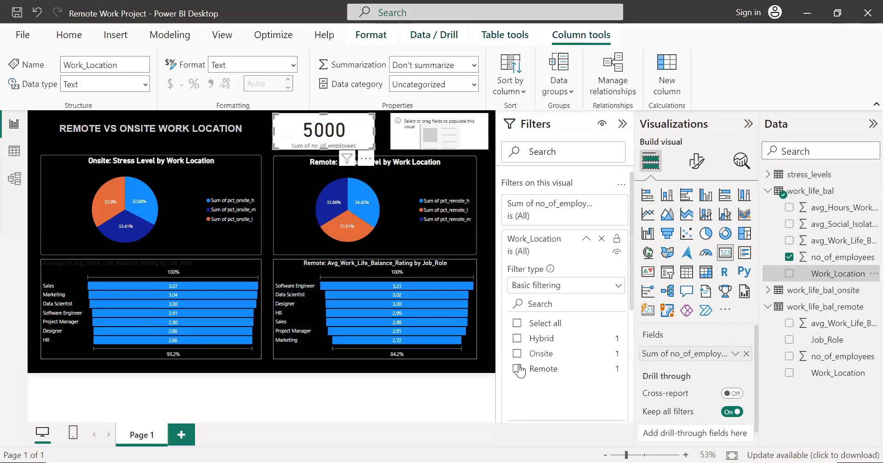
pyautogui.click(517, 370)
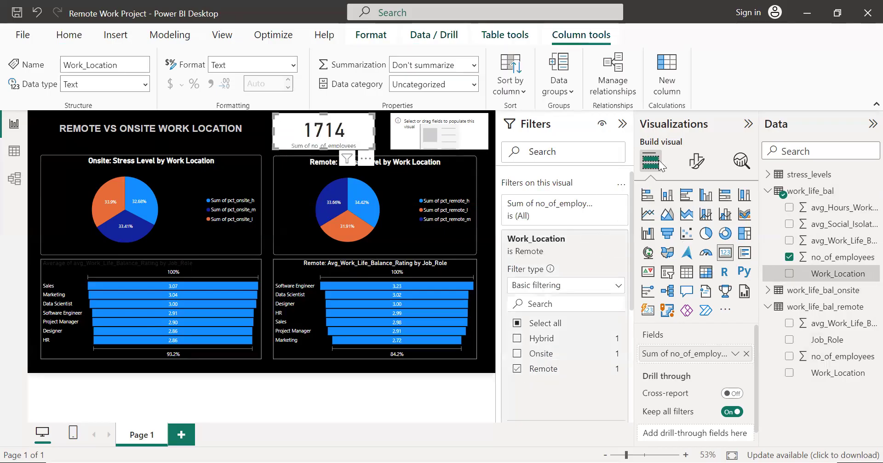
# Step: Show no_of_employees from work_life_bal in the second card, filter it to Work_Location Onsite, and collapse the filter settings
pyautogui.click(449, 133)
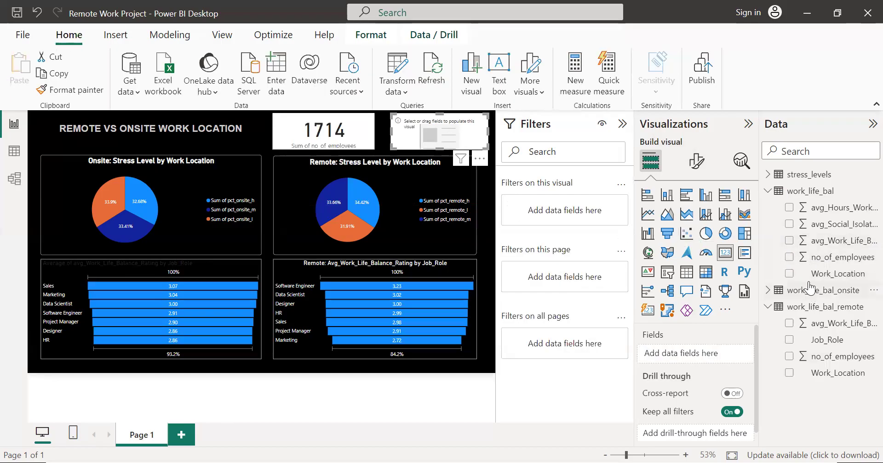
pyautogui.click(792, 257)
pyautogui.moveTo(821, 276); pyautogui.dragTo(524, 351)
pyautogui.click(517, 354)
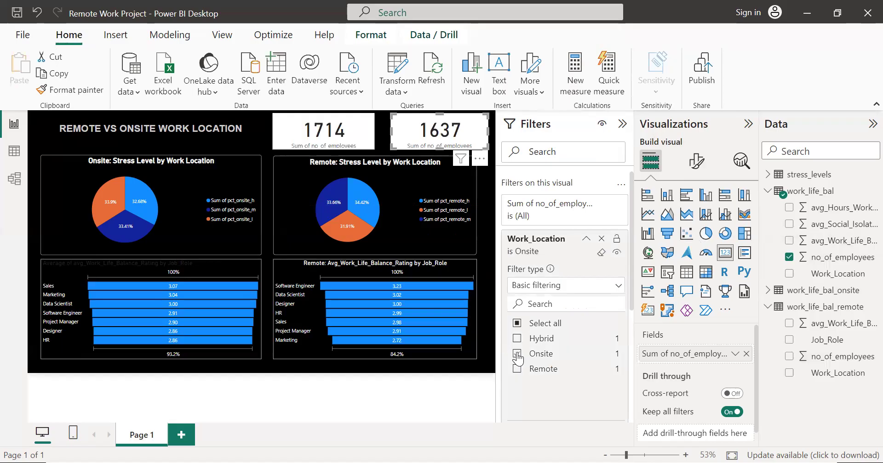
pyautogui.click(622, 124)
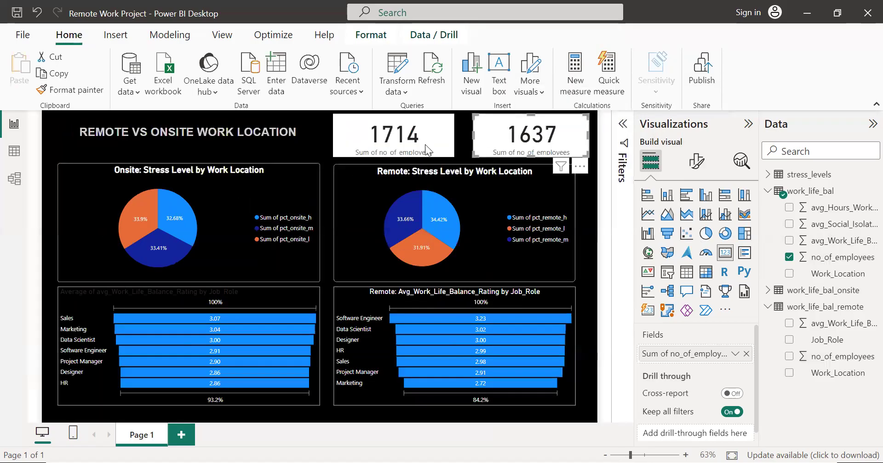
# Step: Turn on the title of the remote employee count card and set its text to "No. of Remote Employees"
pyautogui.click(411, 150)
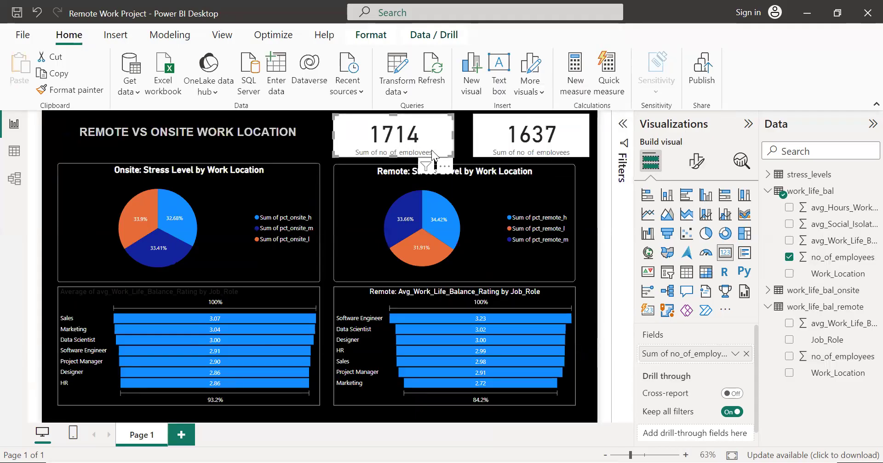
pyautogui.click(696, 162)
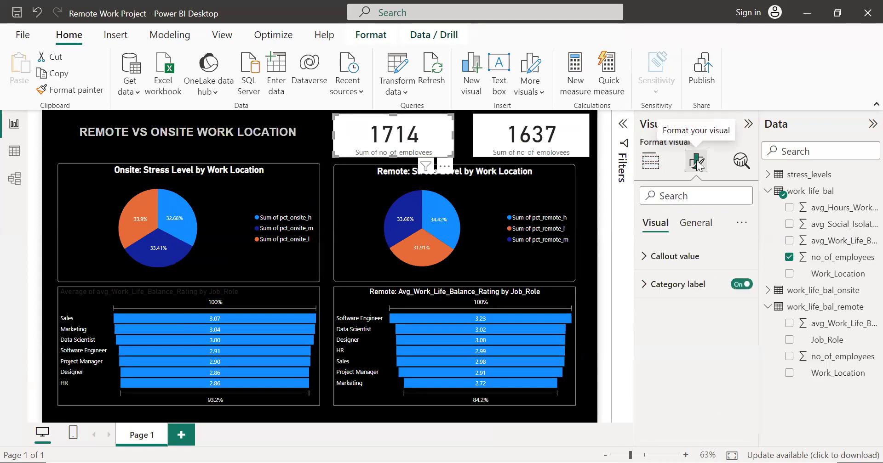
pyautogui.click(684, 221)
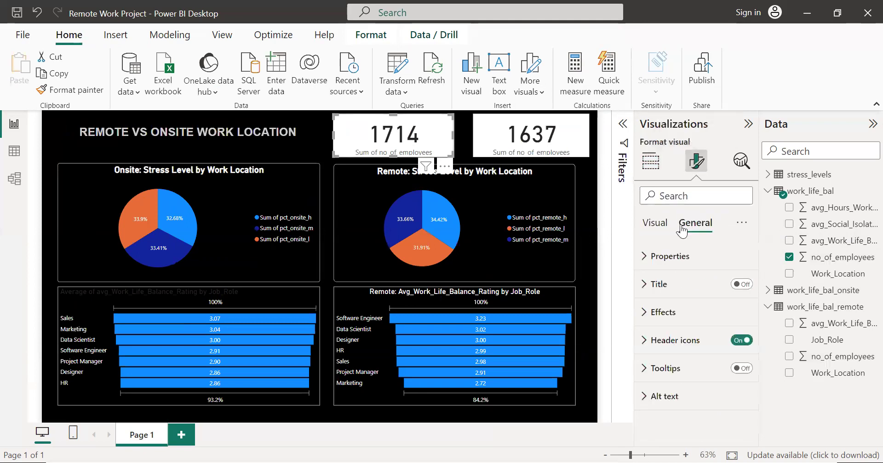
pyautogui.click(650, 284)
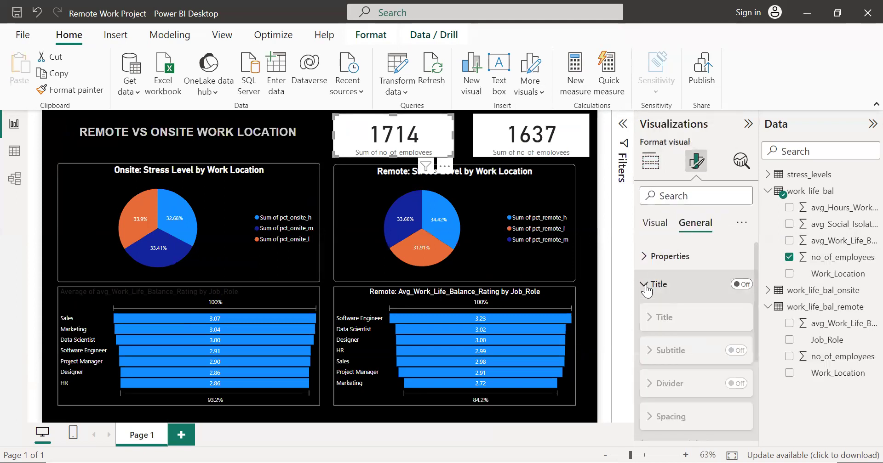
pyautogui.click(739, 285)
pyautogui.scroll(-3, 719, 294)
pyautogui.scroll(-1, 720, 295)
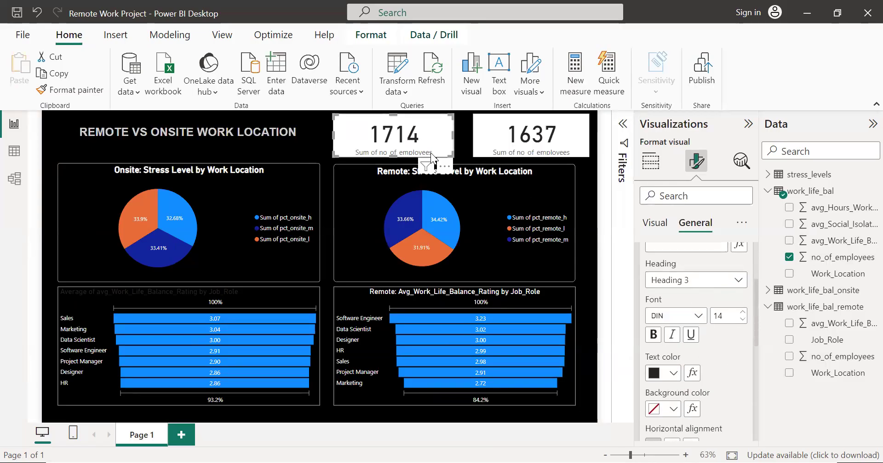
pyautogui.scroll(3, 691, 319)
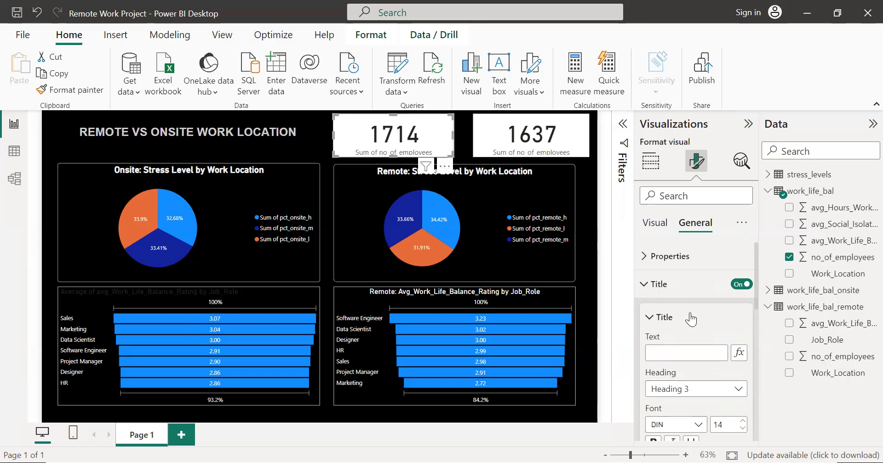
pyautogui.scroll(-1, 691, 317)
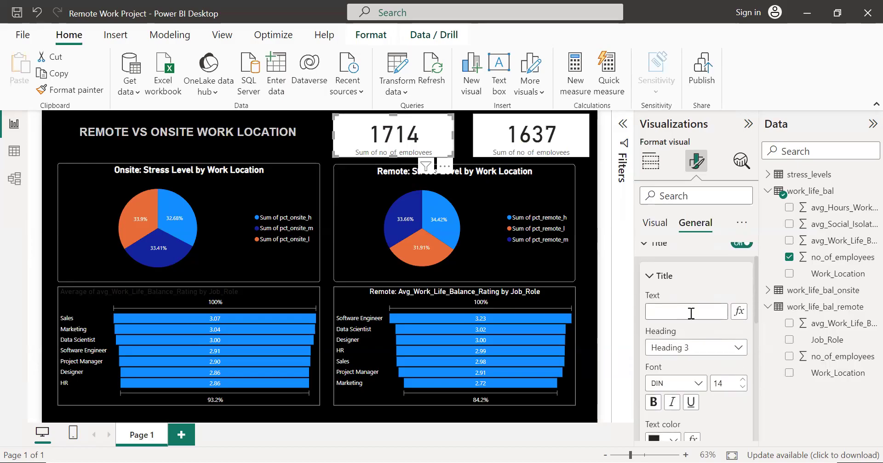
pyautogui.write('of Rem')
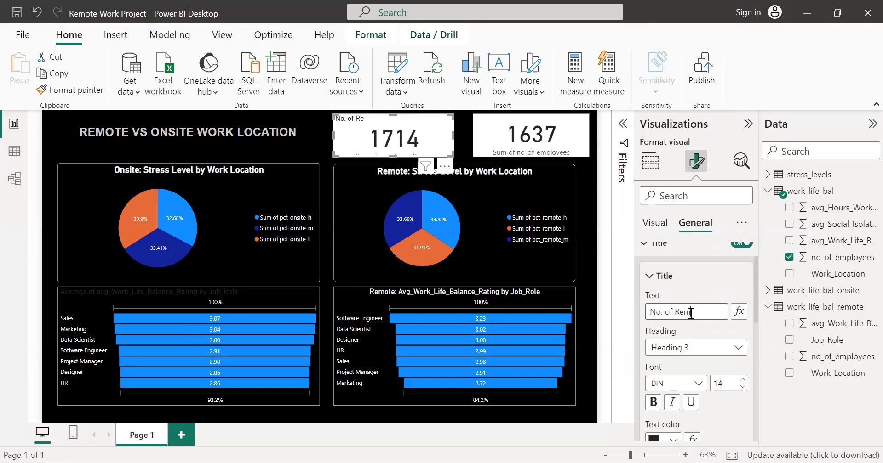
pyautogui.write('Wo')
pyautogui.press('BackSpace')
pyautogui.press('BackSpace')
pyautogui.press('BackSpace')
pyautogui.write('Employees')
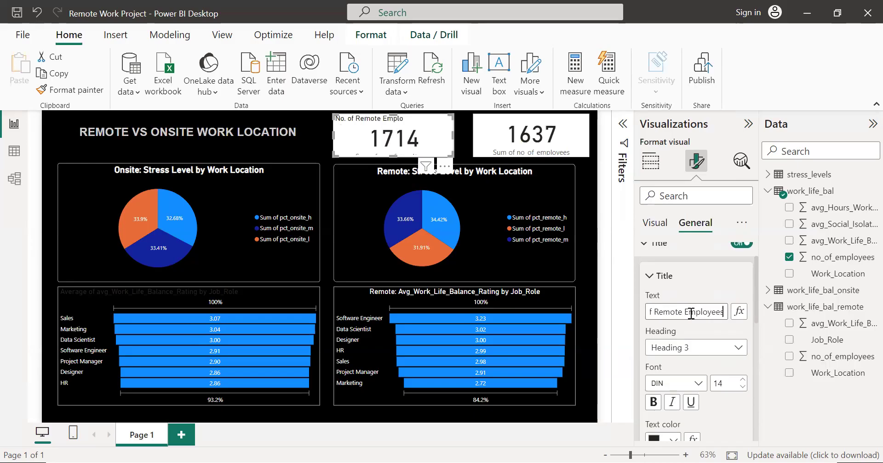
# Step: Turn on the title of the onsite employee count card and set its text to "No of Onsite Employees"
pyautogui.click(570, 134)
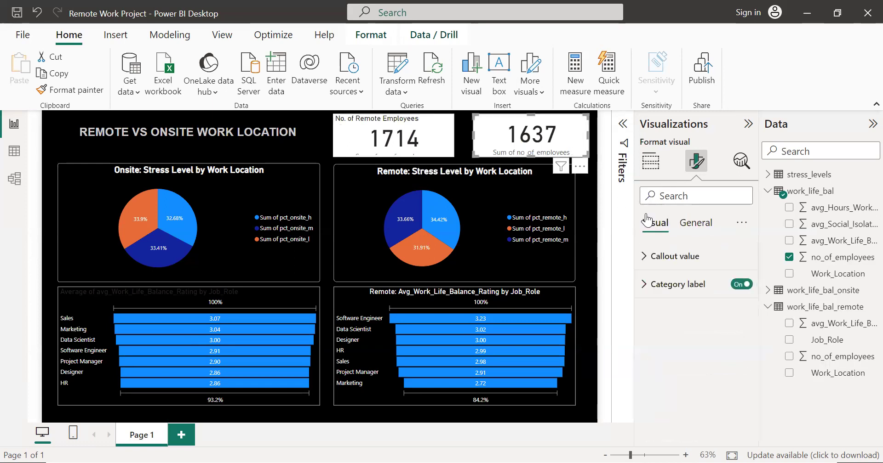
pyautogui.click(694, 224)
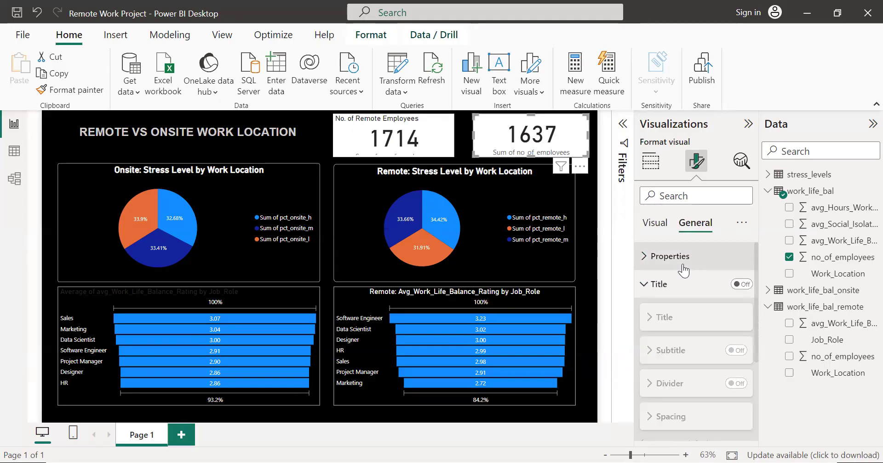
pyautogui.click(740, 285)
pyautogui.click(673, 355)
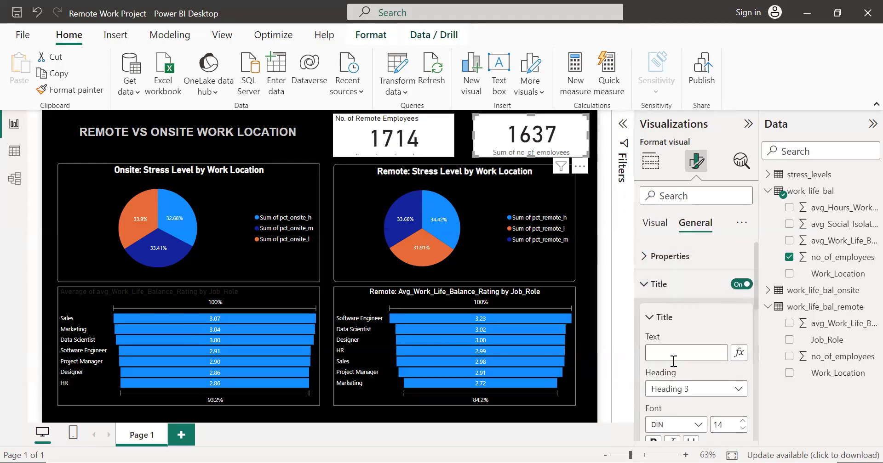
pyautogui.write('No of On')
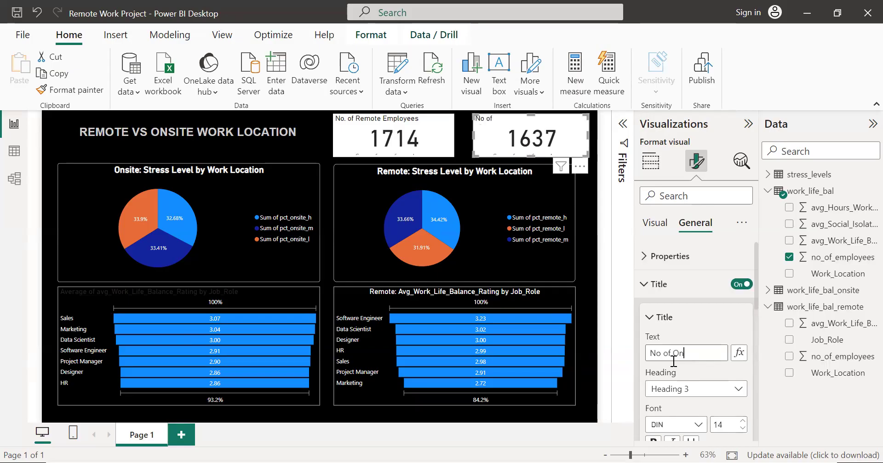
pyautogui.write('site Employees')
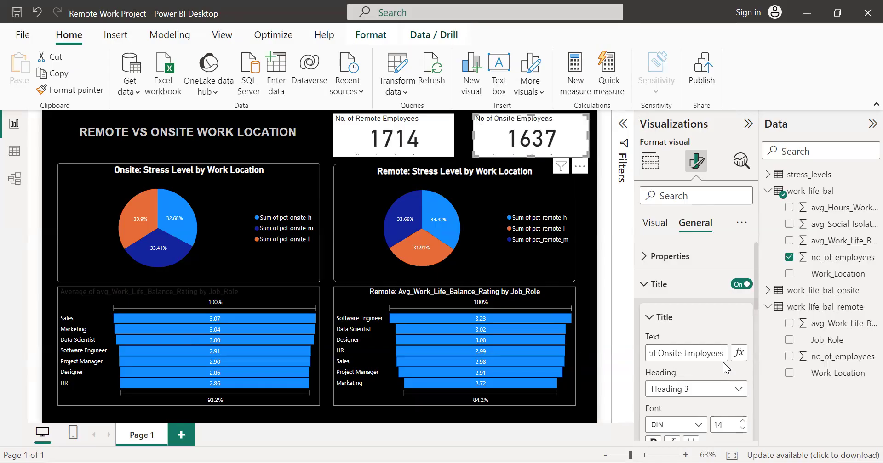
# Step: Center the title of the onsite employee count card horizontally
pyautogui.scroll(-2, 728, 360)
pyautogui.scroll(-2, 693, 376)
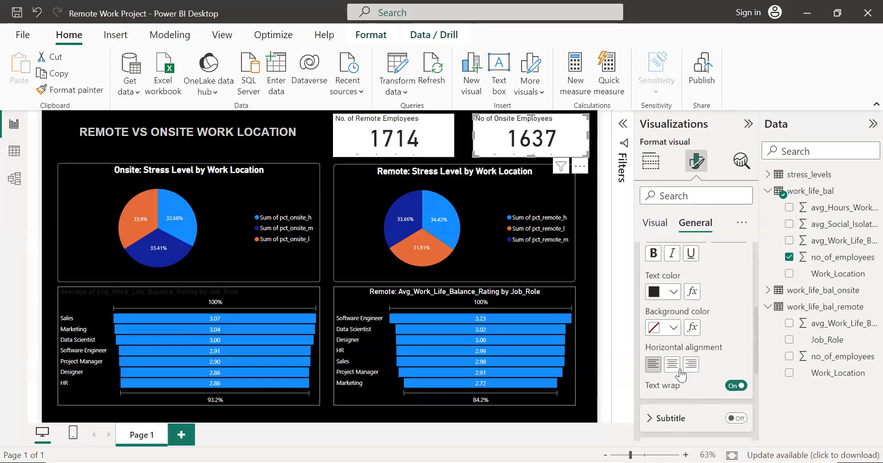
pyautogui.click(671, 364)
pyautogui.scroll(3, 729, 345)
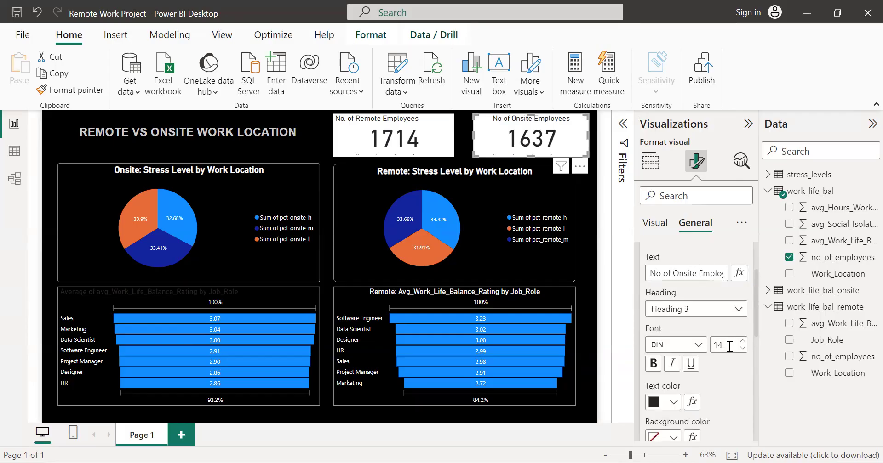
pyautogui.scroll(1, 728, 346)
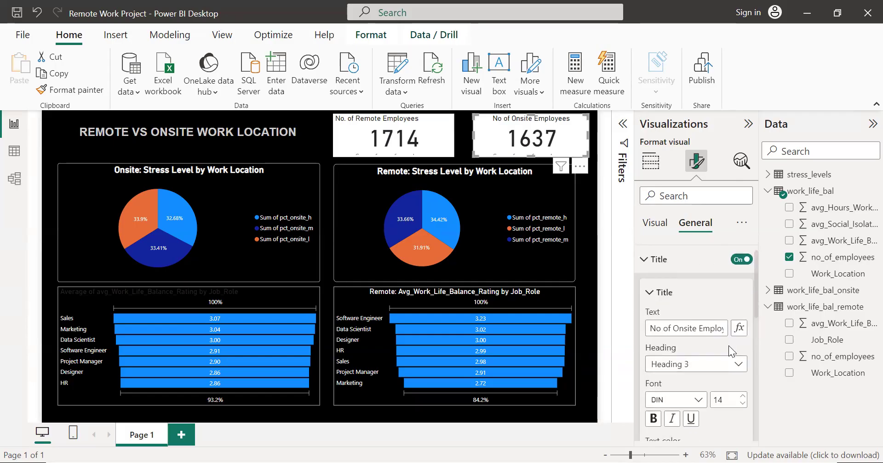
# Step: Set the background color of the onsite employee count card to black
pyautogui.click(650, 293)
pyautogui.scroll(-2, 661, 293)
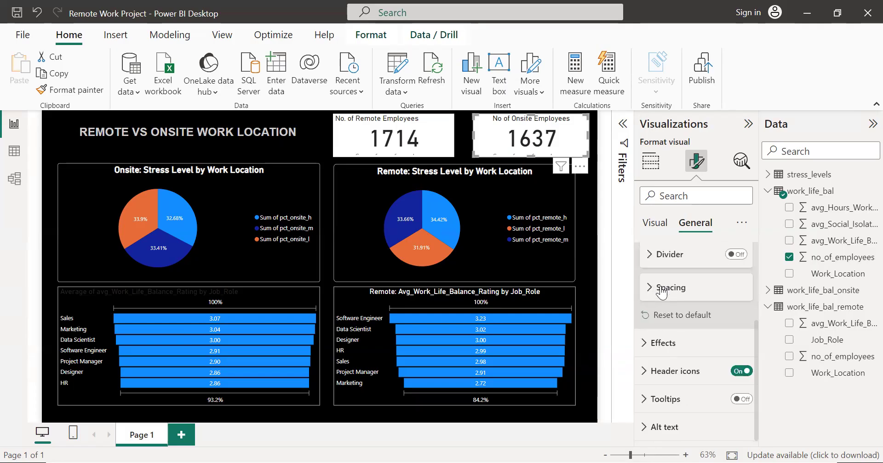
pyautogui.click(652, 344)
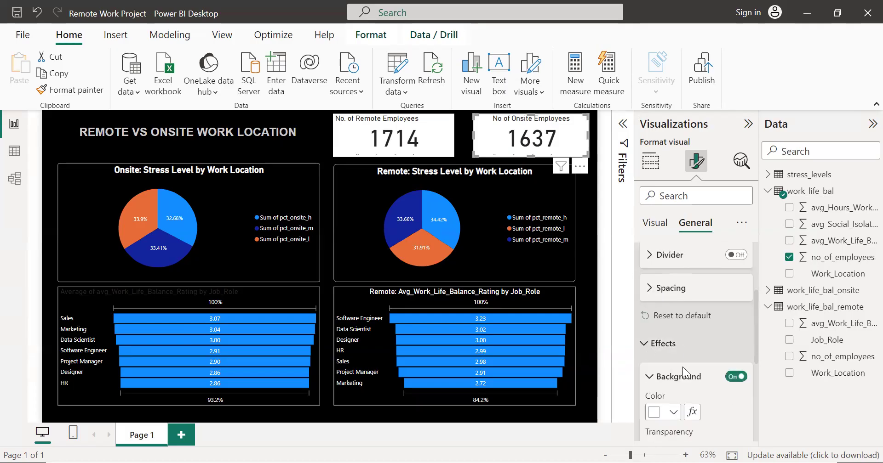
pyautogui.scroll(-2, 682, 367)
pyautogui.click(657, 296)
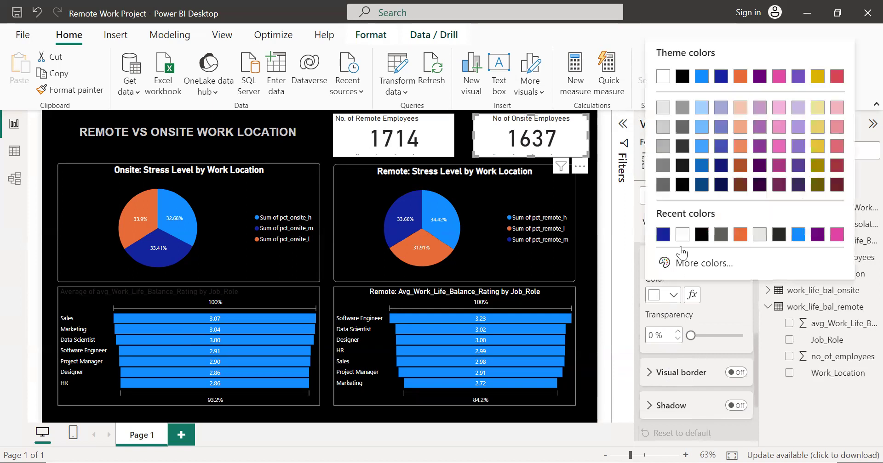
pyautogui.click(682, 235)
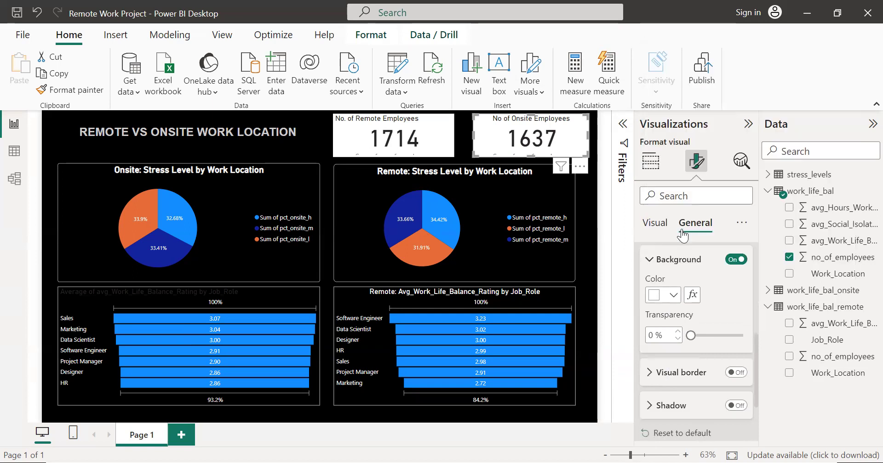
pyautogui.click(655, 296)
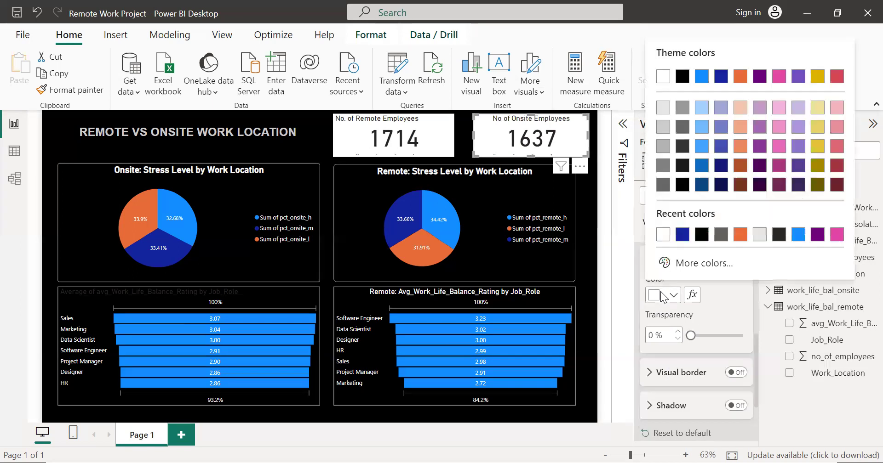
pyautogui.click(678, 183)
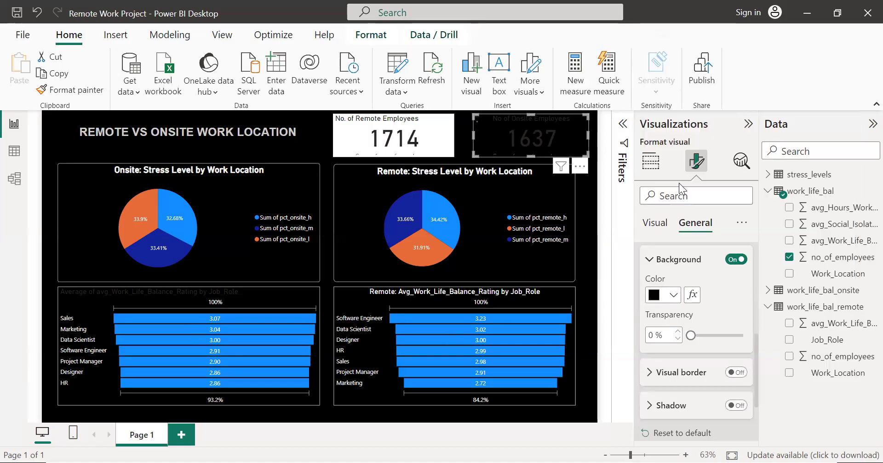
# Step: Set the title text color of the onsite employee count card to white and collapse its title and effects settings
pyautogui.scroll(4, 693, 325)
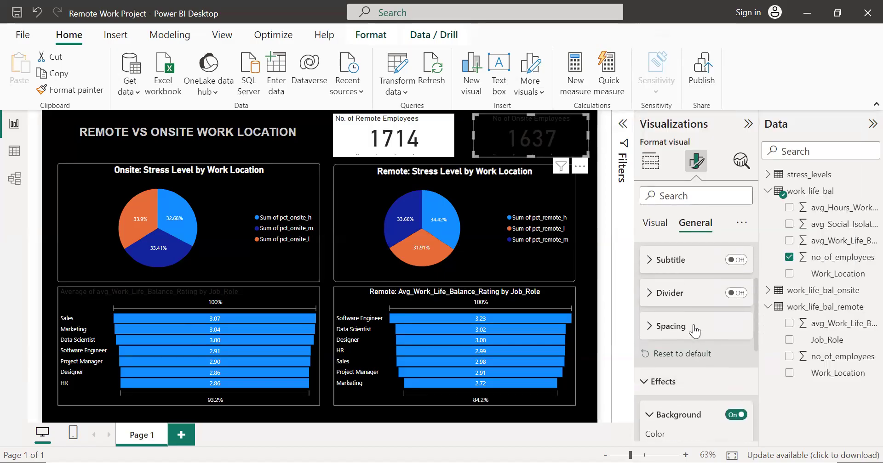
pyautogui.scroll(2, 666, 275)
pyautogui.click(671, 317)
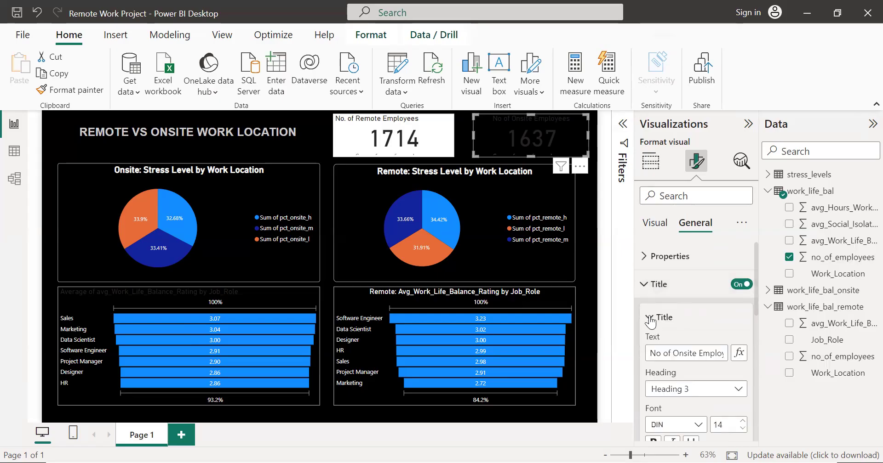
pyautogui.scroll(-2, 701, 329)
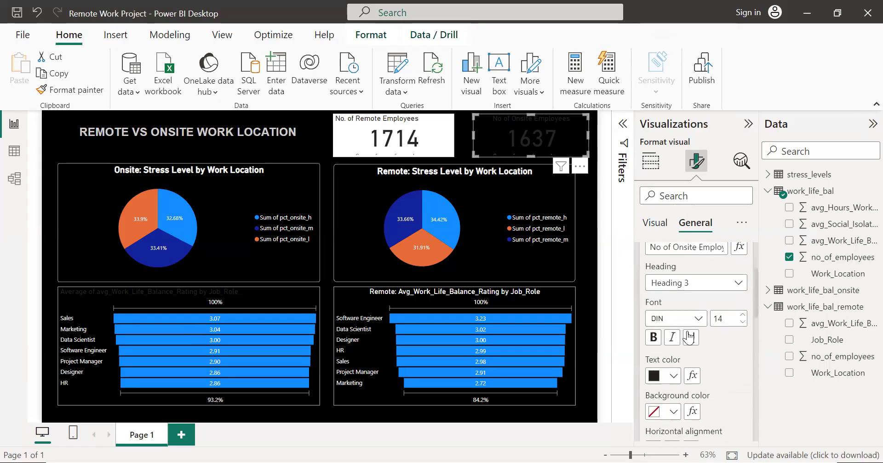
pyautogui.click(653, 375)
pyautogui.click(681, 316)
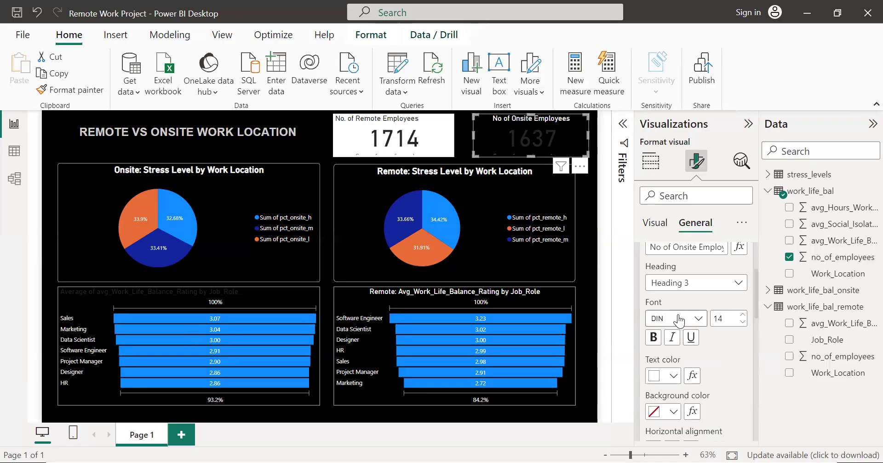
pyautogui.scroll(-3, 679, 318)
pyautogui.scroll(5, 678, 318)
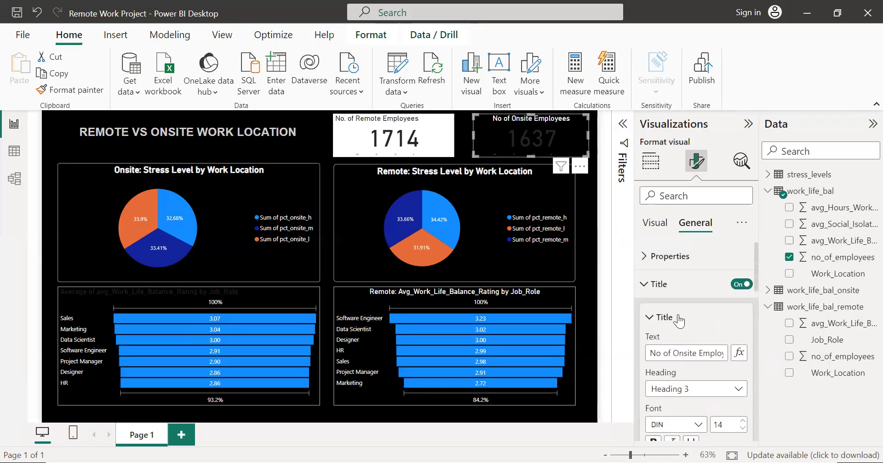
pyautogui.click(646, 285)
pyautogui.scroll(-1, 673, 296)
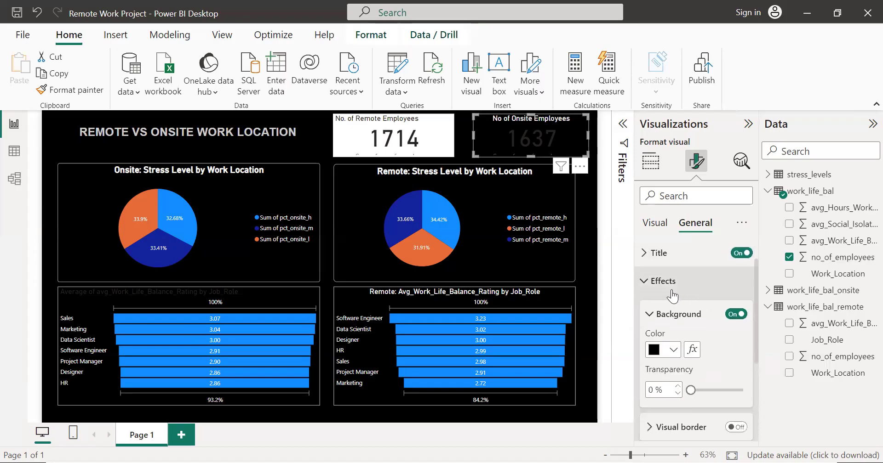
pyautogui.click(646, 281)
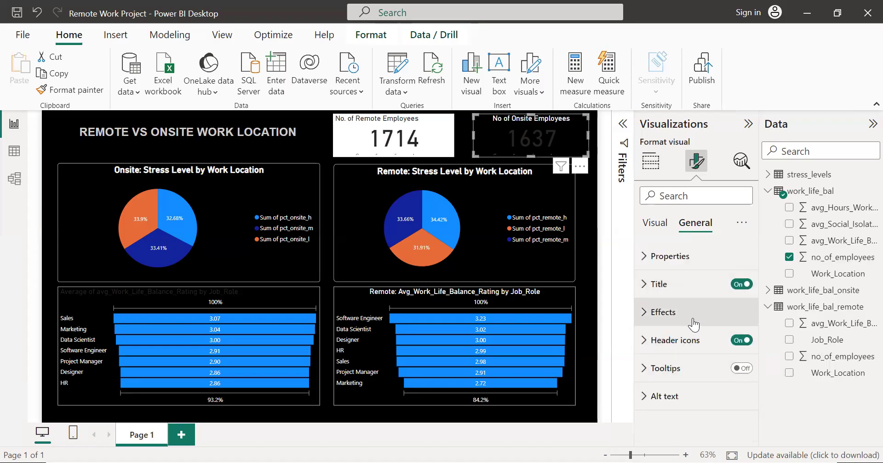
# Step: Set the callout value color of the onsite employee count card to white
pyautogui.click(651, 225)
pyautogui.click(639, 268)
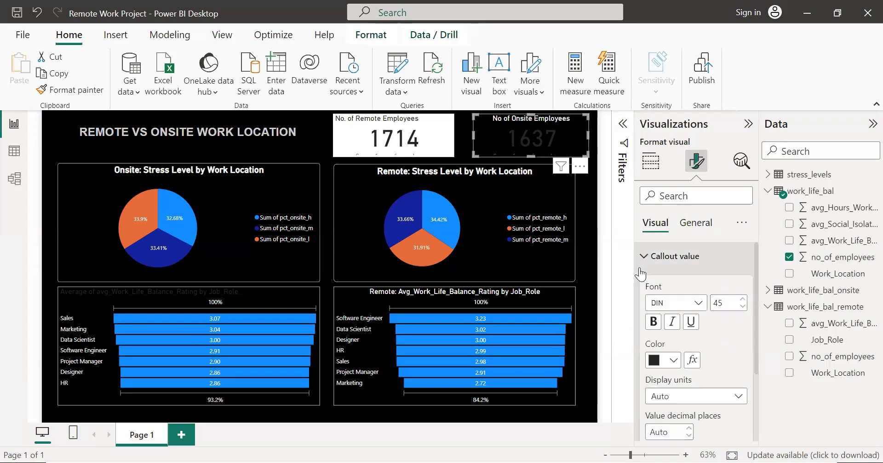
pyautogui.scroll(-1, 639, 268)
pyautogui.click(663, 320)
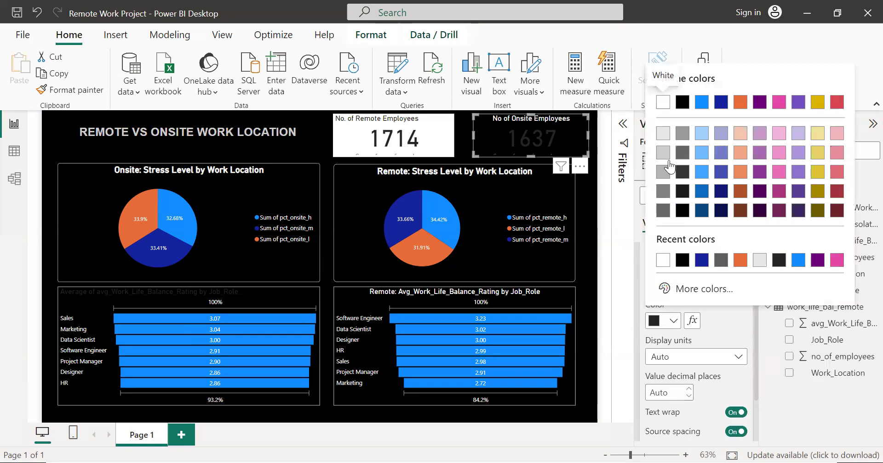
pyautogui.click(662, 102)
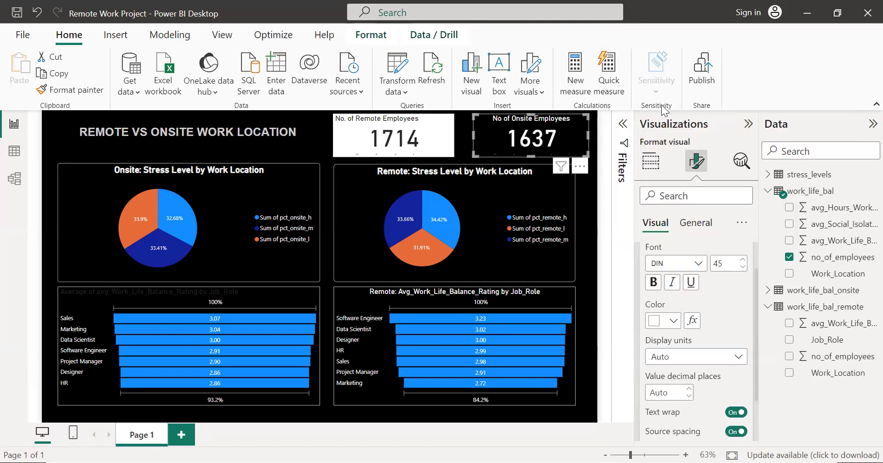
# Step: Try switching off text wrap and source spacing for the onsite card's callout value, and switch both back on
pyautogui.scroll(1, 687, 276)
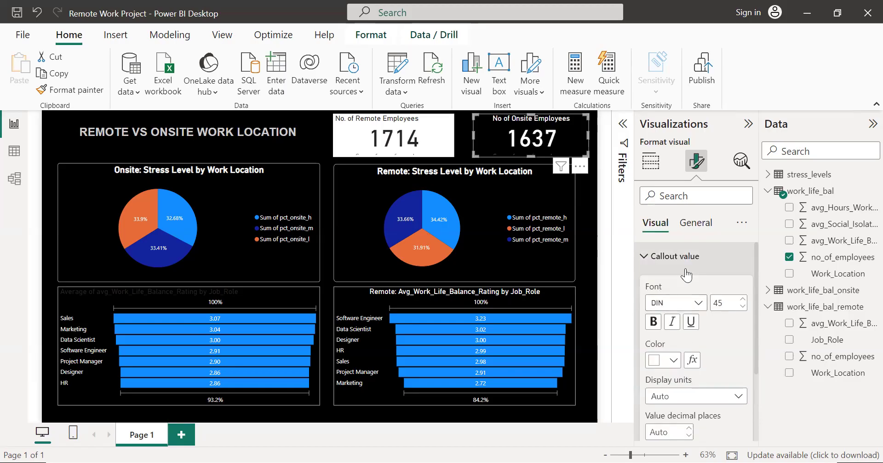
pyautogui.scroll(-2, 685, 274)
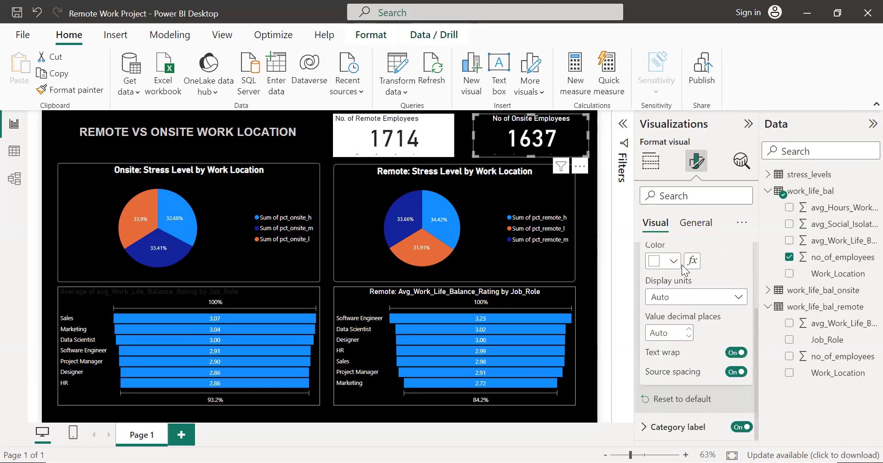
pyautogui.click(736, 354)
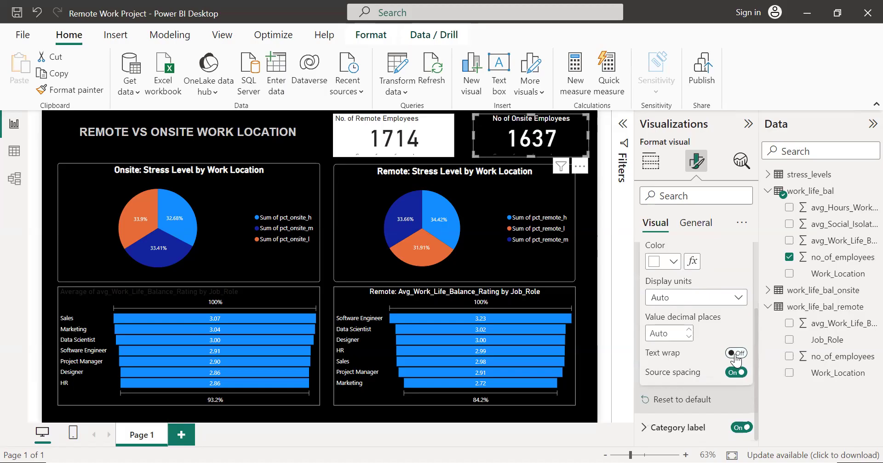
pyautogui.click(736, 373)
pyautogui.click(736, 372)
pyautogui.click(735, 353)
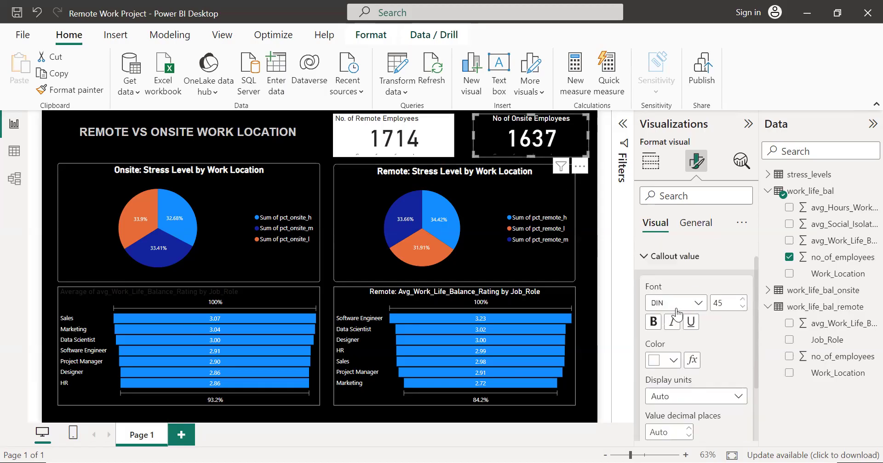
pyautogui.scroll(3, 692, 331)
pyautogui.scroll(-3, 691, 334)
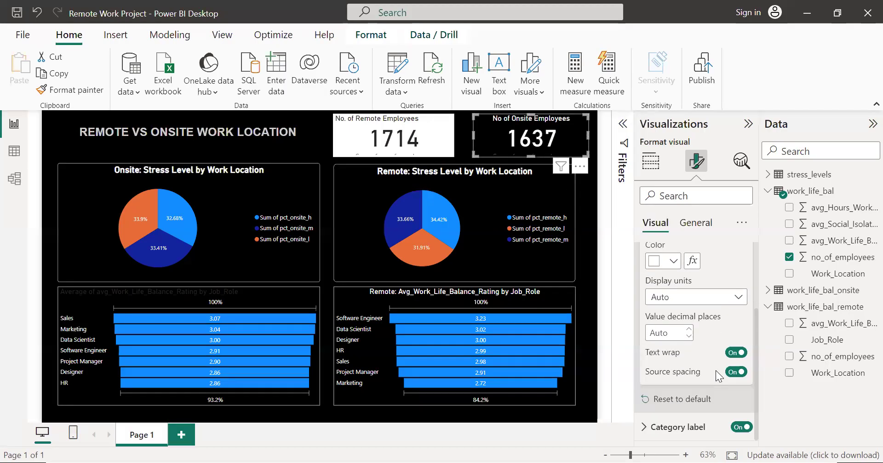
pyautogui.scroll(3, 674, 301)
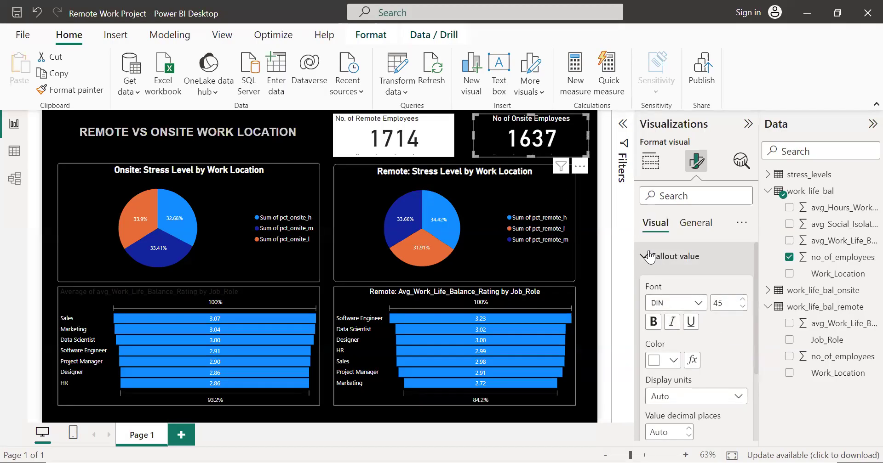
# Step: Turn off the category label of the onsite employee count card
pyautogui.click(651, 257)
pyautogui.click(651, 290)
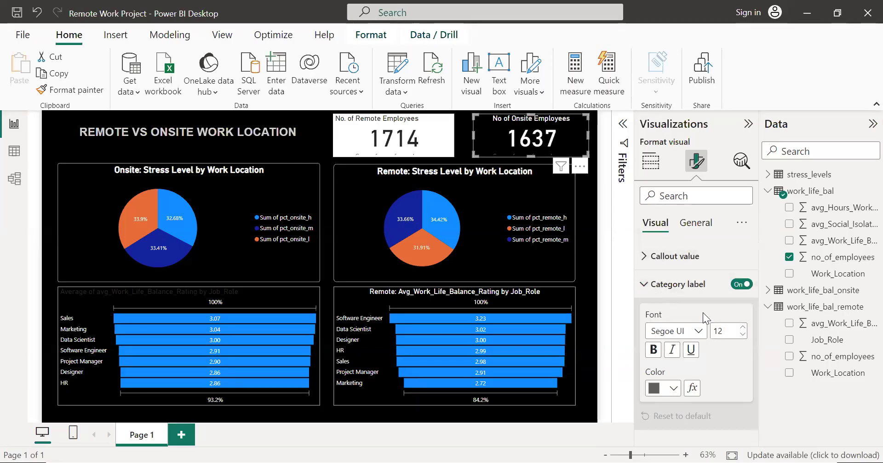
pyautogui.click(743, 286)
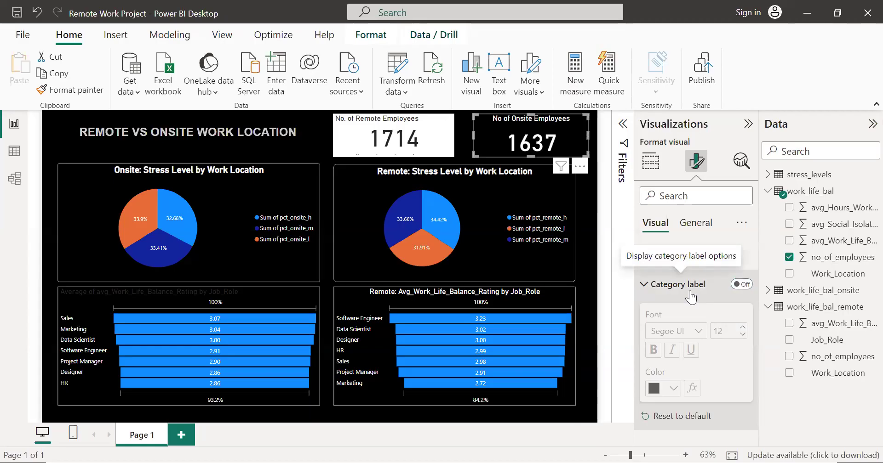
# Step: Turn off the category label of the remote employee count card and set its callout value color to white
pyautogui.click(439, 131)
pyautogui.click(740, 284)
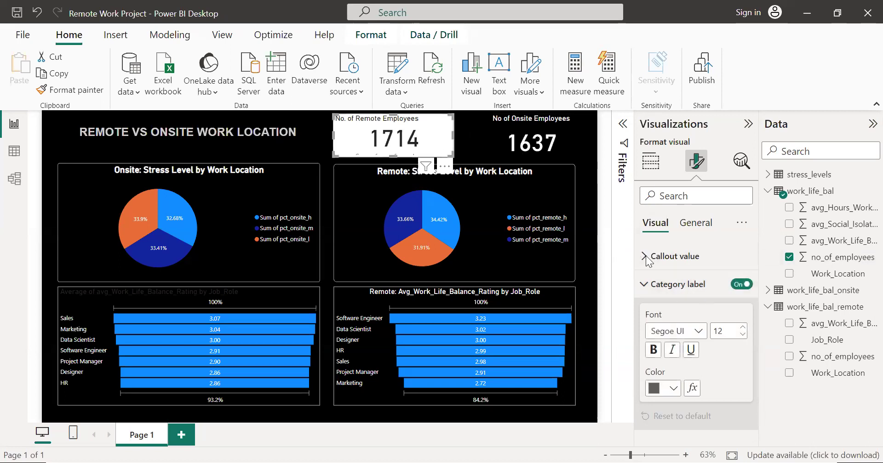
pyautogui.click(742, 285)
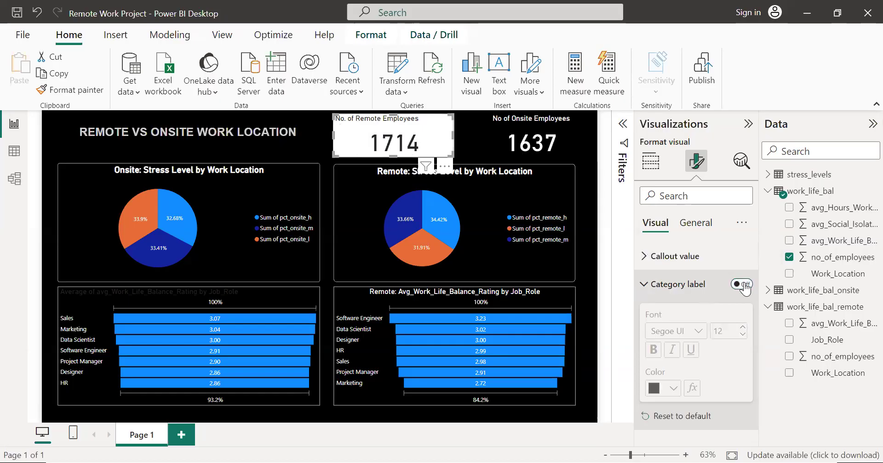
pyautogui.click(648, 259)
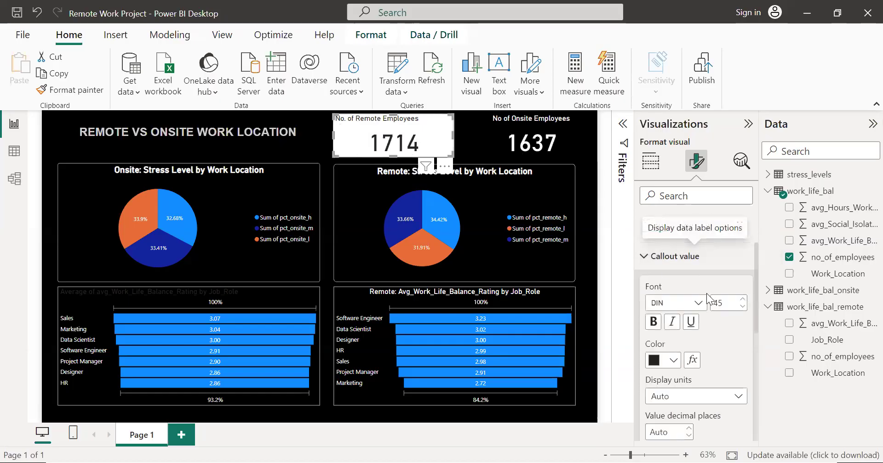
pyautogui.click(672, 361)
pyautogui.click(675, 138)
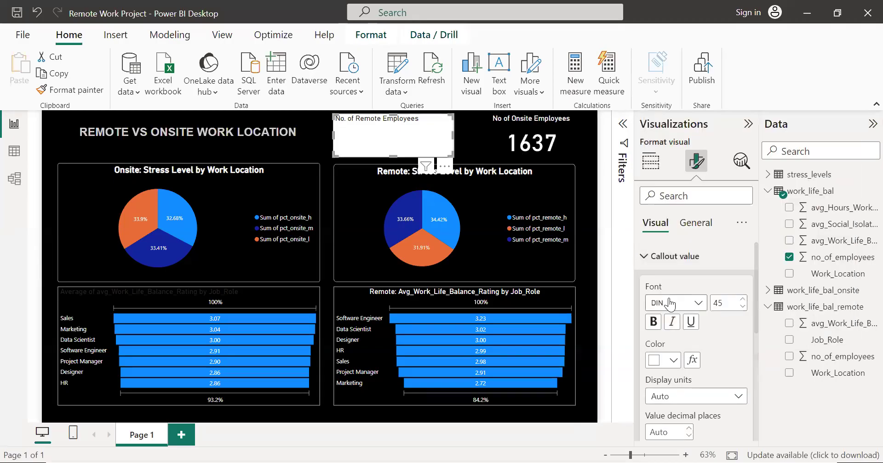
# Step: Set the background color of the remote employee count card to black
pyautogui.click(695, 223)
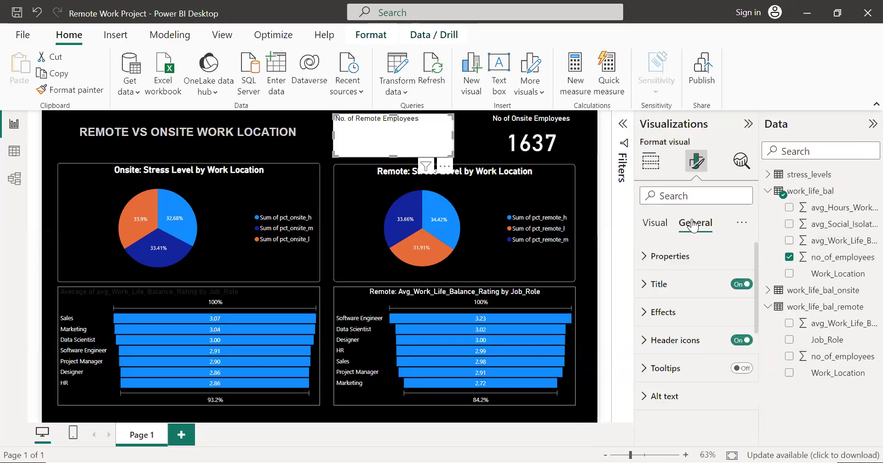
pyautogui.click(653, 315)
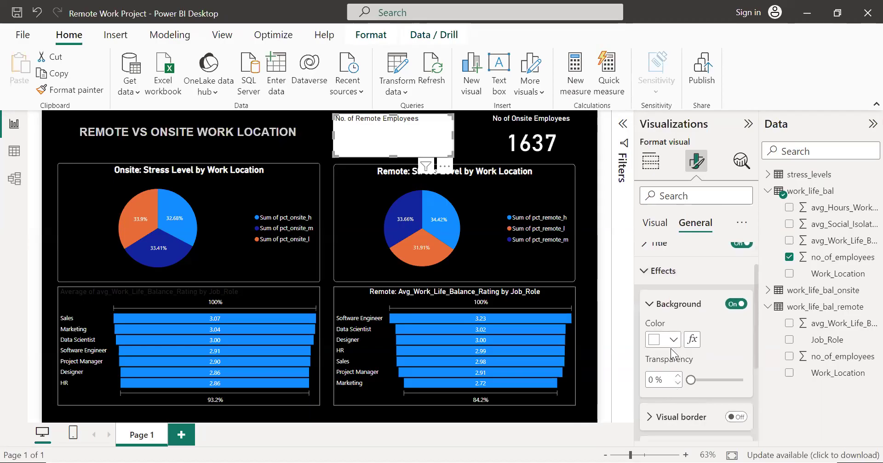
pyautogui.click(670, 347)
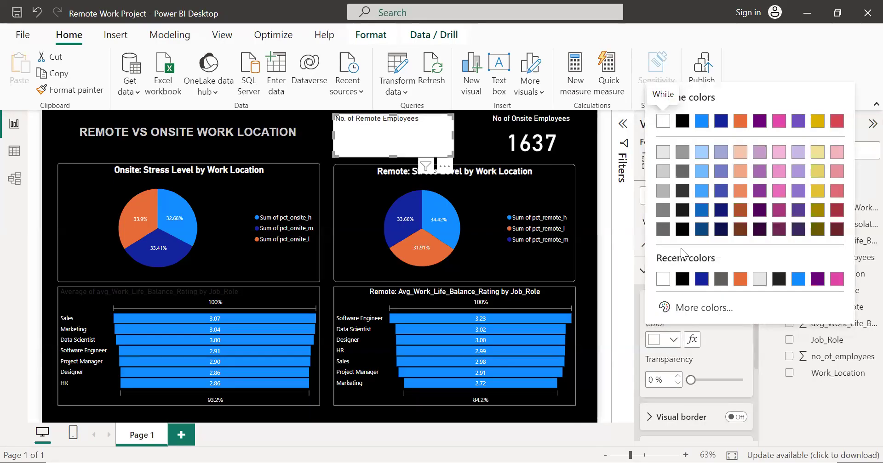
pyautogui.click(682, 230)
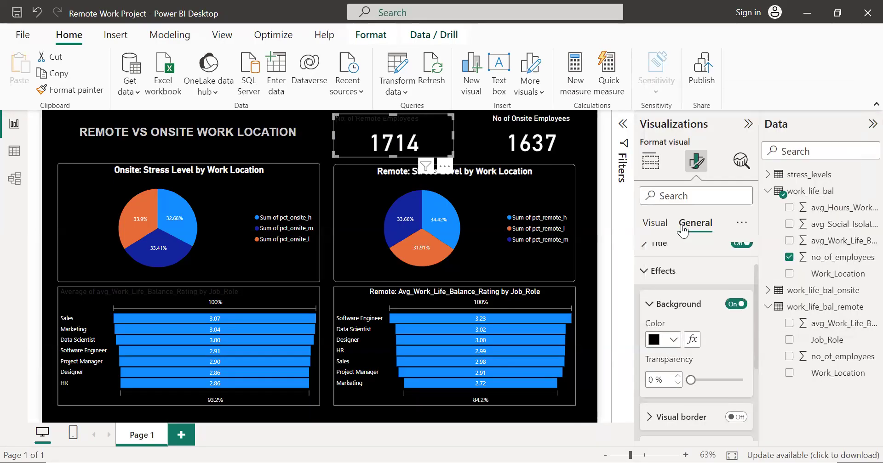
# Step: Set the title text color of the remote employee count card to white and center the title horizontally
pyautogui.click(653, 304)
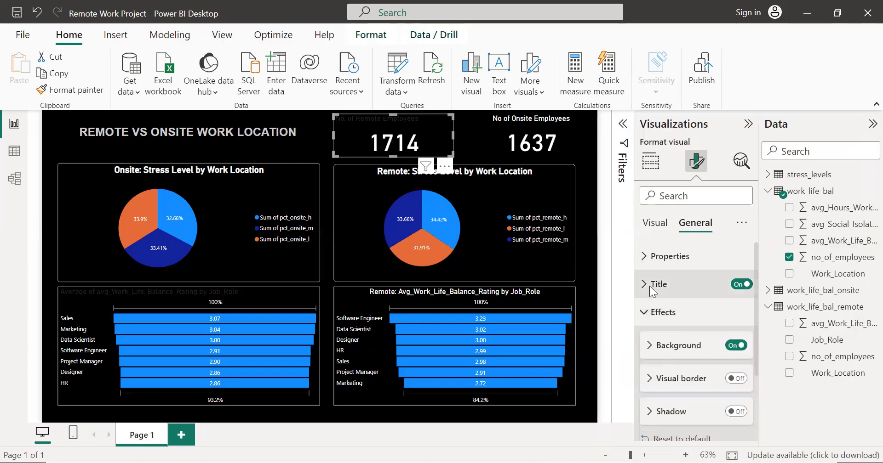
pyautogui.click(650, 286)
pyautogui.scroll(-1, 685, 312)
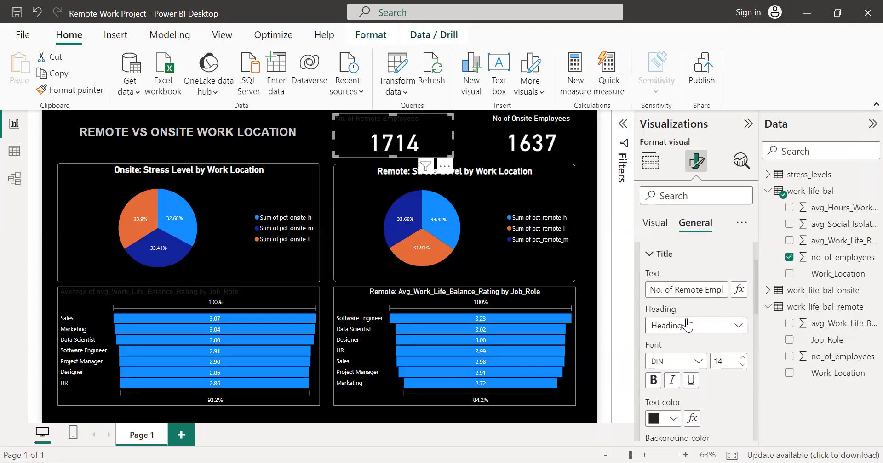
pyautogui.scroll(-1, 686, 325)
pyautogui.click(667, 373)
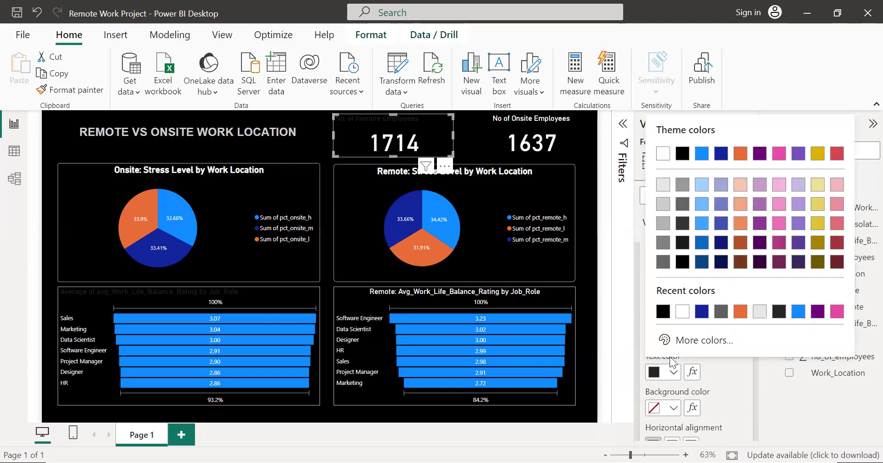
pyautogui.click(682, 317)
pyautogui.scroll(-2, 715, 341)
pyautogui.click(672, 350)
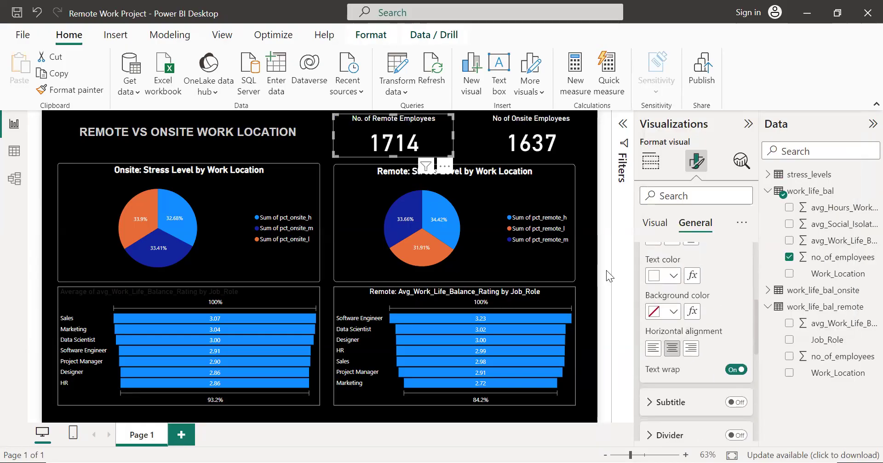
# Step: Turn on the title divider of the remote employee count card, with a white color and a width of 2 px
pyautogui.scroll(-2, 674, 352)
pyautogui.scroll(-1, 678, 323)
pyautogui.scroll(1, 678, 324)
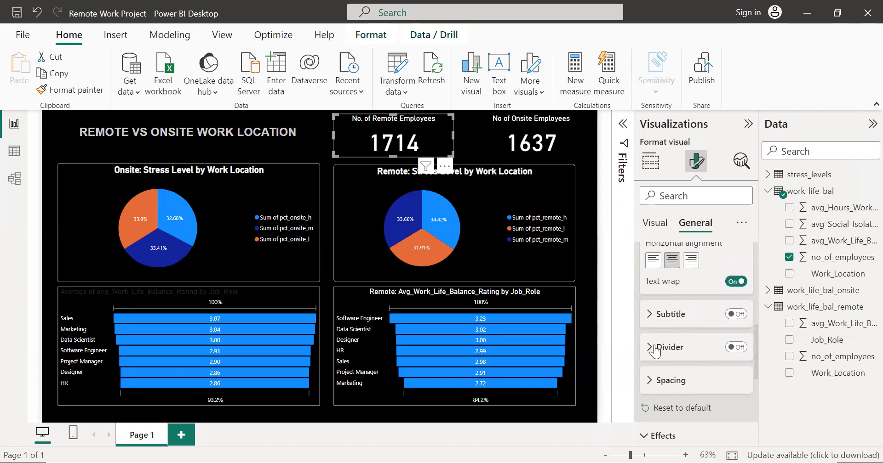
pyautogui.click(735, 347)
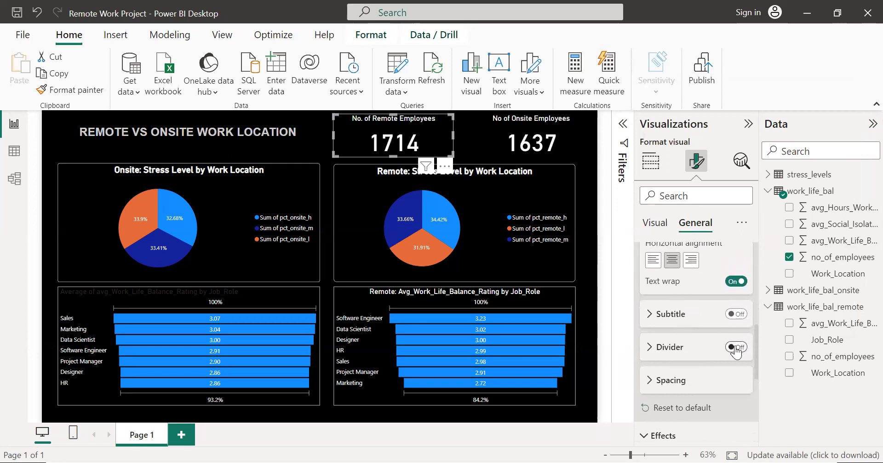
pyautogui.click(650, 347)
pyautogui.scroll(-3, 652, 347)
pyautogui.scroll(-2, 665, 354)
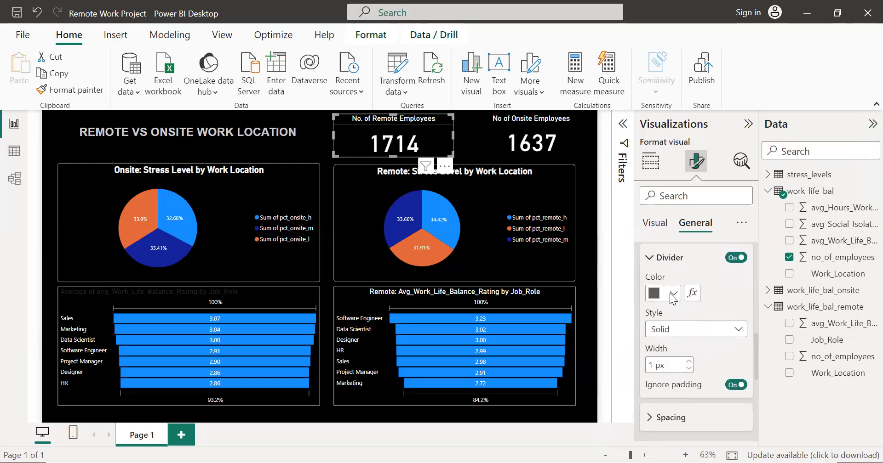
pyautogui.click(672, 295)
pyautogui.click(661, 242)
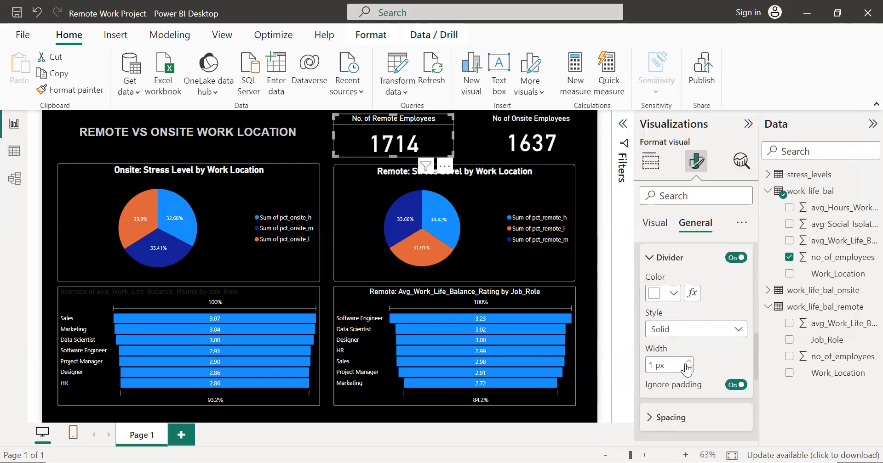
pyautogui.click(689, 363)
pyautogui.click(583, 227)
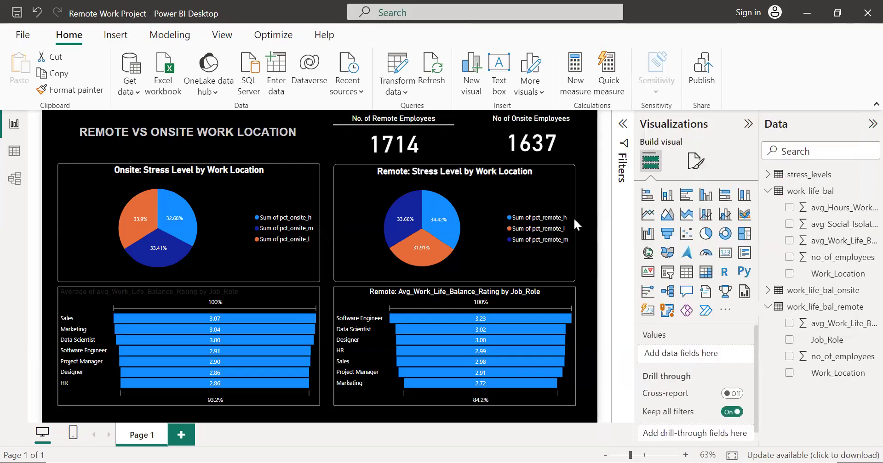
# Step: Turn on the title divider of the onsite employee count card, with a width of 2 px and a white color
pyautogui.click(540, 153)
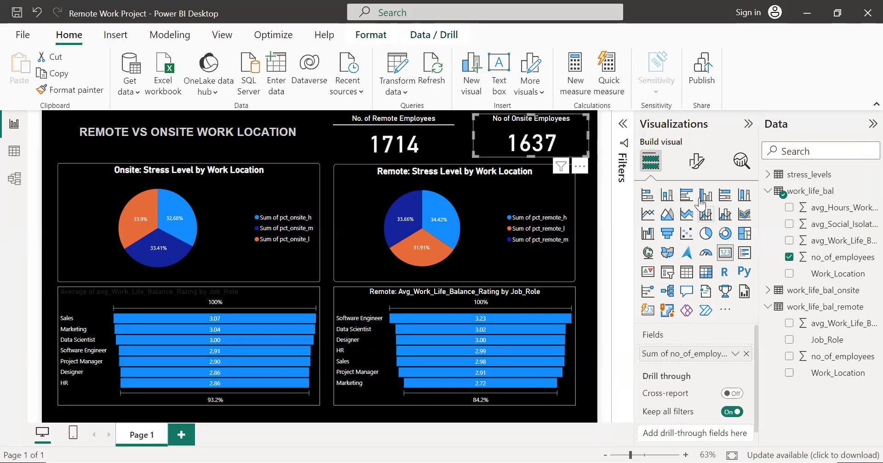
pyautogui.click(696, 162)
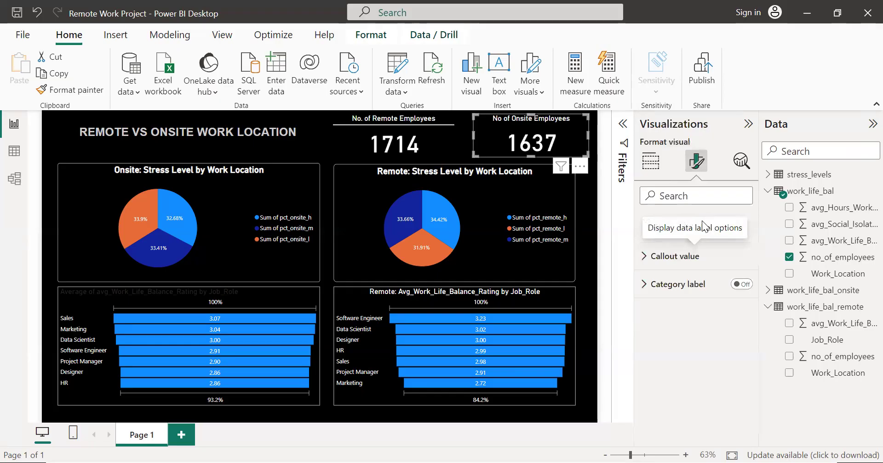
pyautogui.click(704, 226)
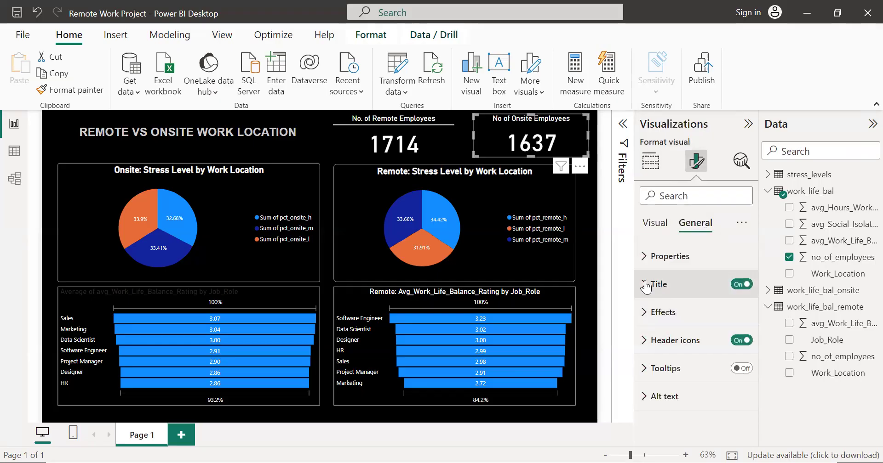
pyautogui.click(681, 295)
pyautogui.scroll(-5, 682, 296)
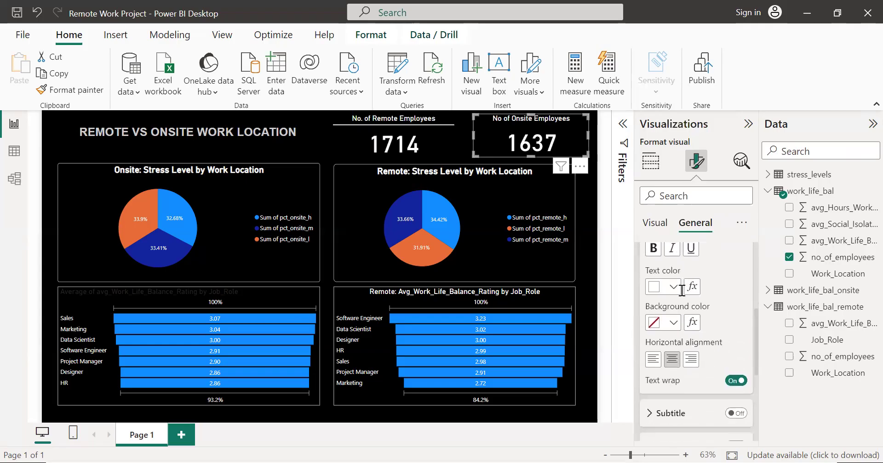
pyautogui.click(657, 360)
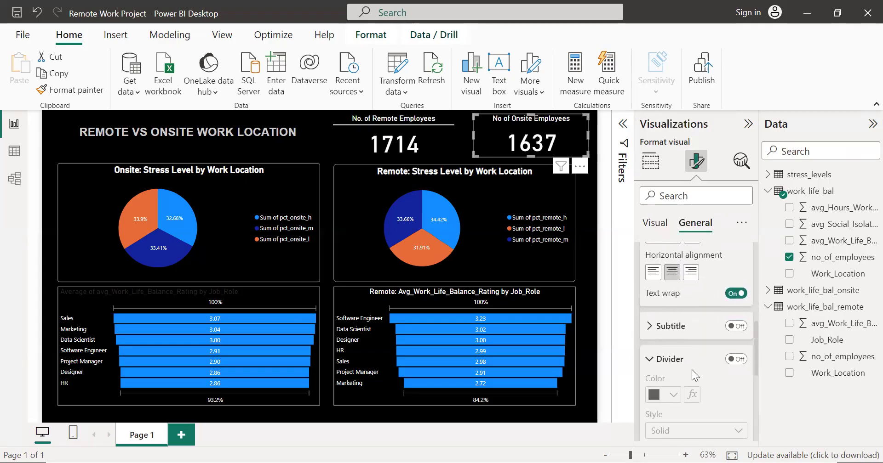
pyautogui.click(733, 262)
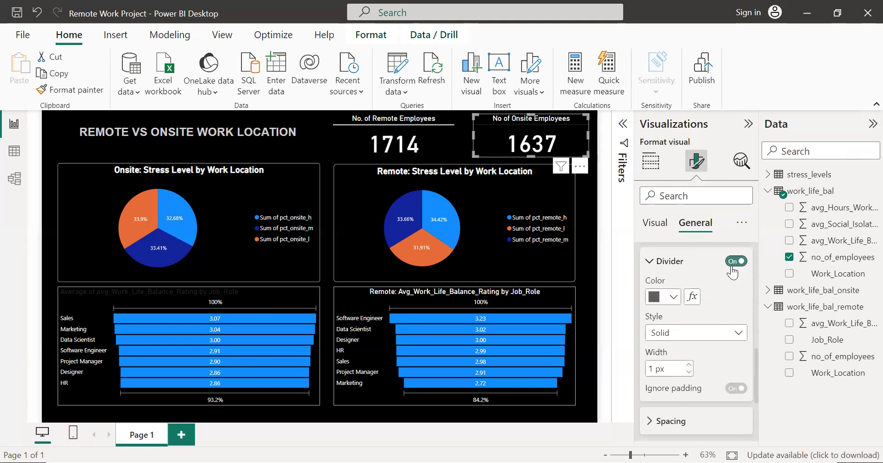
pyautogui.click(689, 365)
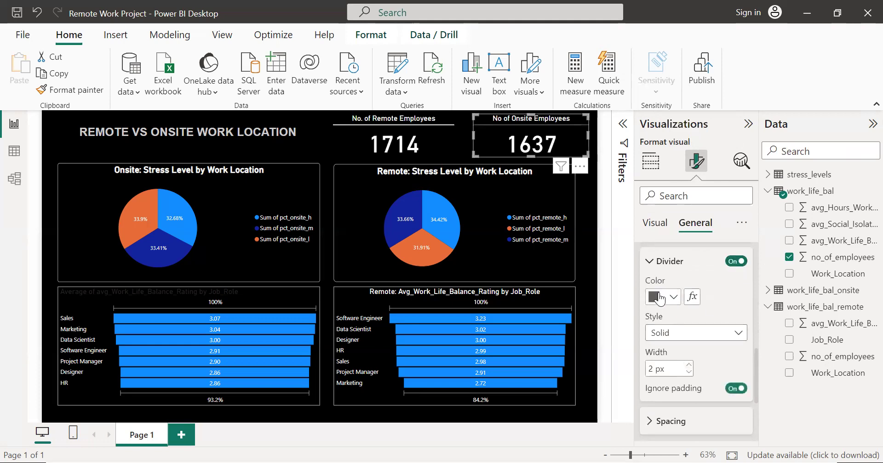
pyautogui.click(662, 297)
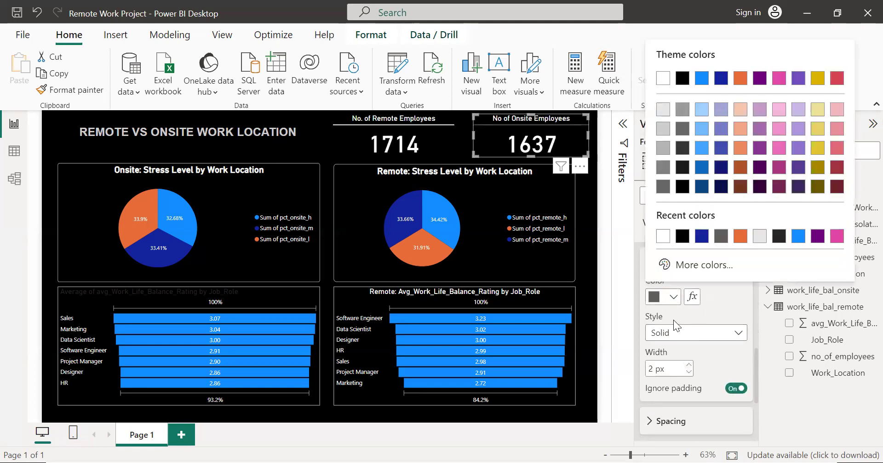
pyautogui.click(661, 236)
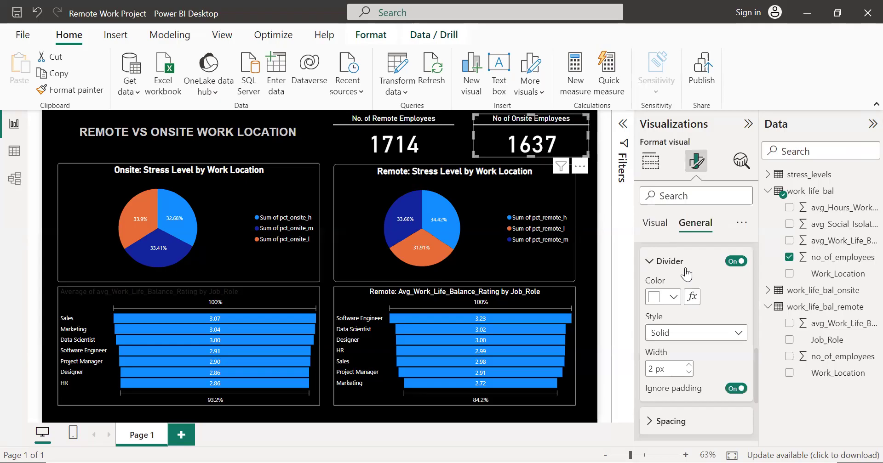
# Step: Turn on the visual border of the onsite employee count card and set its color to white
pyautogui.scroll(3, 685, 268)
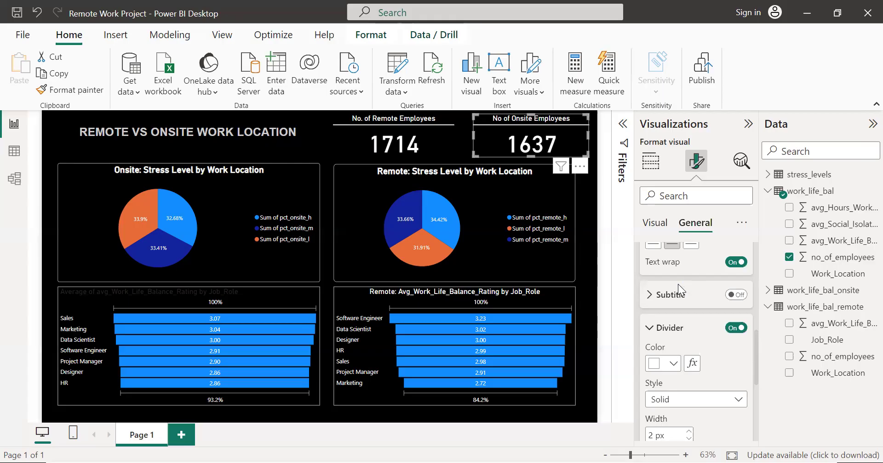
pyautogui.scroll(-5, 668, 318)
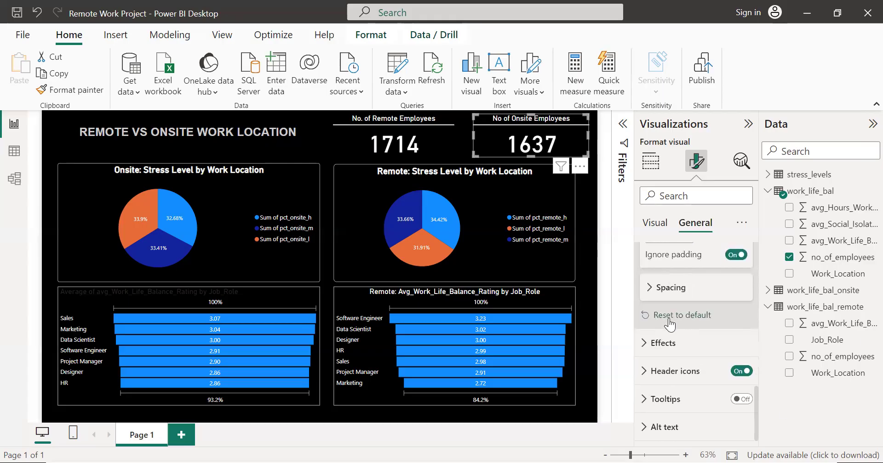
pyautogui.click(644, 346)
pyautogui.scroll(-4, 644, 344)
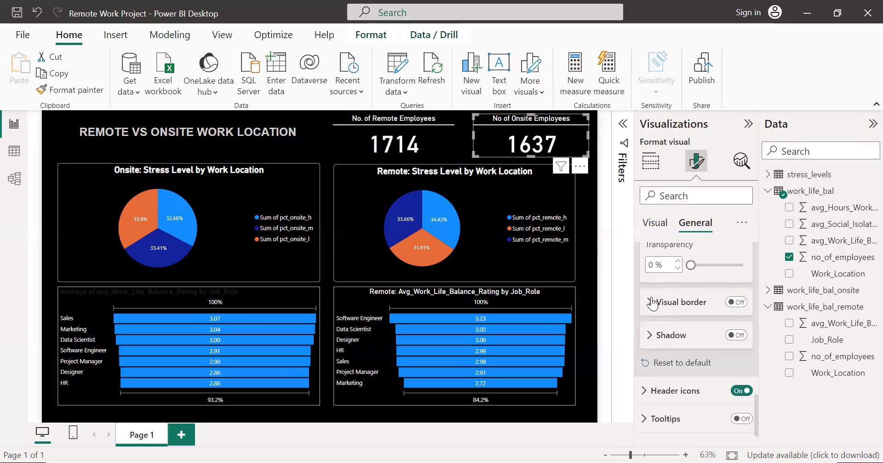
pyautogui.click(651, 303)
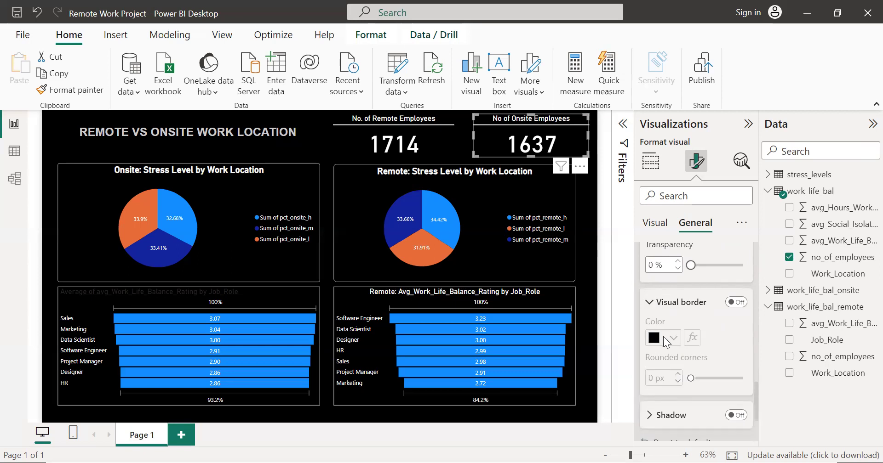
pyautogui.click(735, 302)
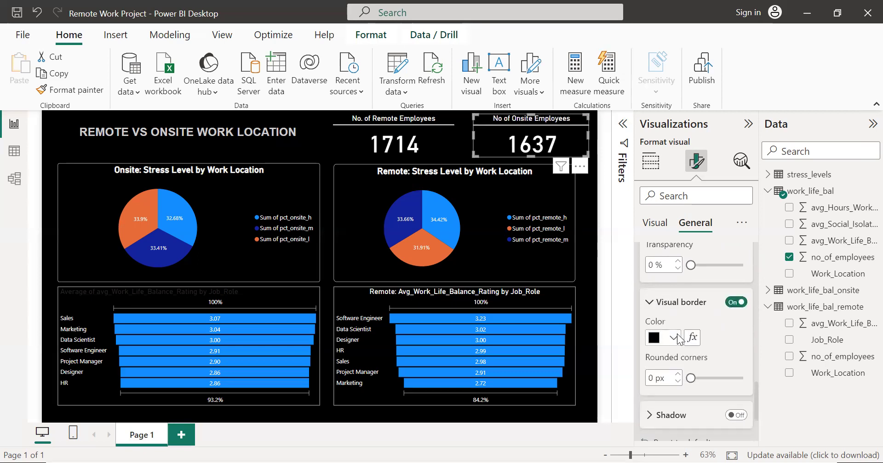
pyautogui.click(675, 339)
pyautogui.click(669, 278)
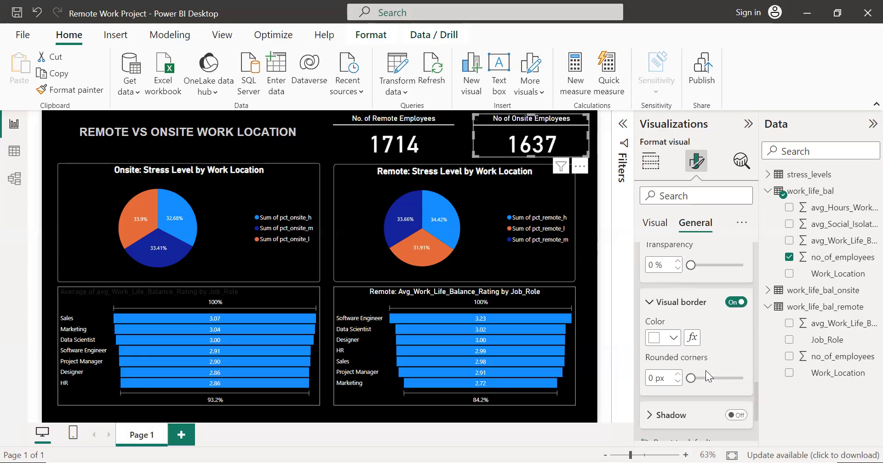
# Step: Turn on the visual border of the remote employee count card and set its color to white
pyautogui.click(448, 140)
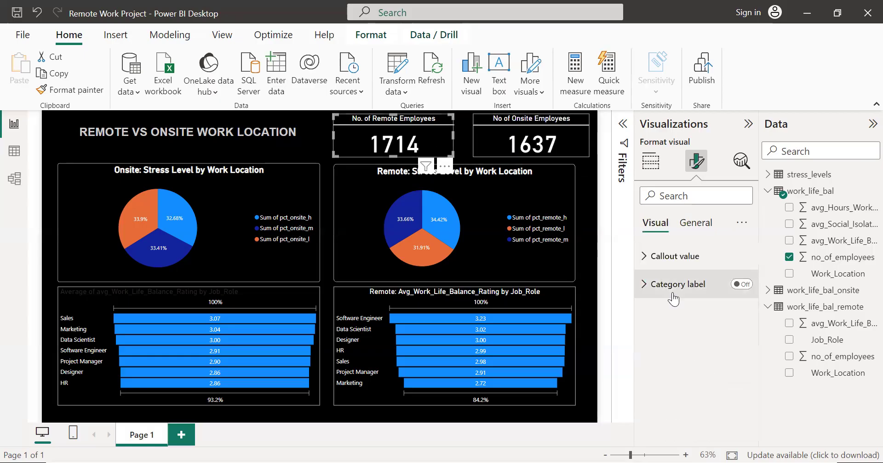
pyautogui.click(695, 224)
pyautogui.scroll(-3, 683, 326)
pyautogui.scroll(-6, 683, 325)
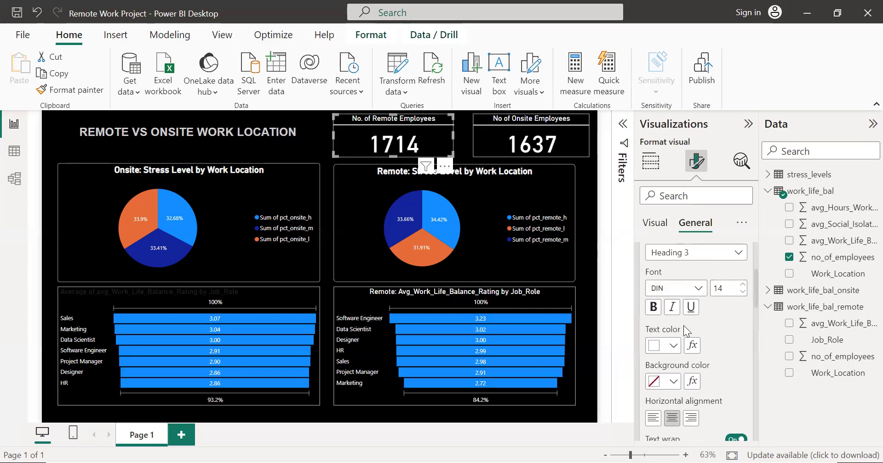
pyautogui.scroll(-5, 684, 326)
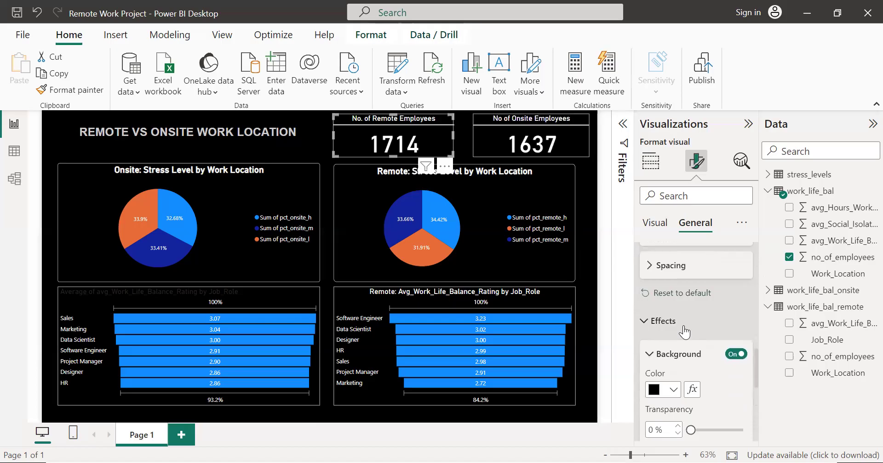
pyautogui.scroll(2, 675, 291)
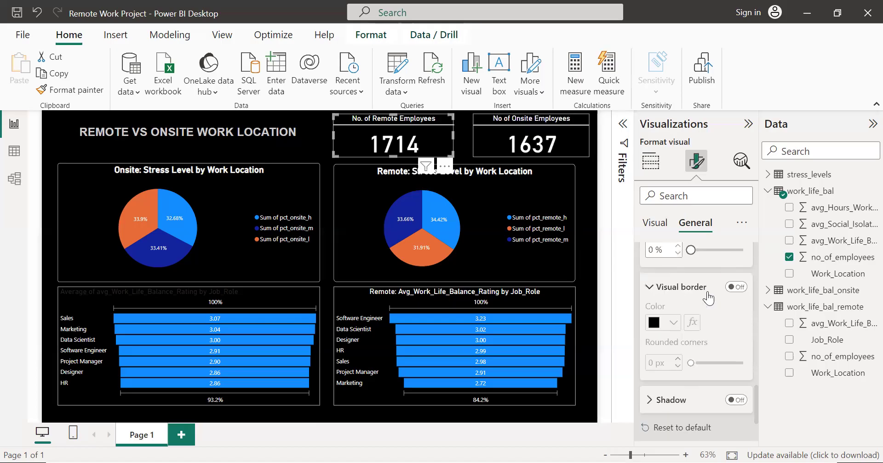
pyautogui.click(676, 290)
pyautogui.click(736, 294)
pyautogui.click(697, 296)
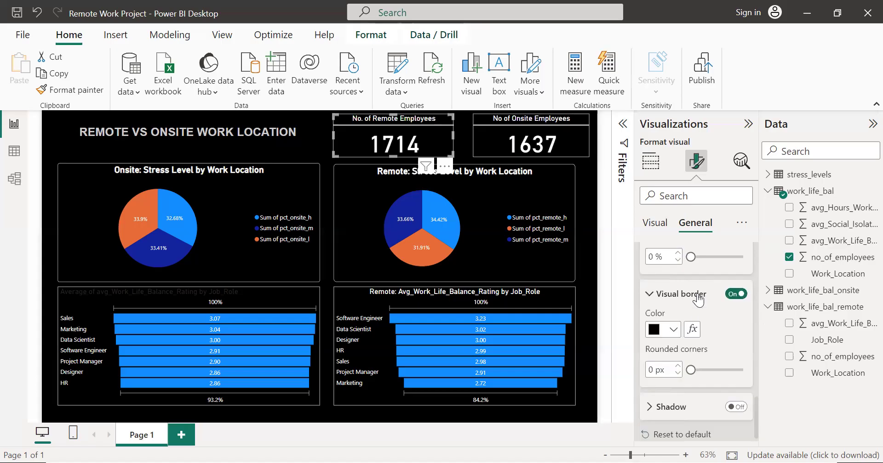
pyautogui.click(665, 333)
pyautogui.click(665, 271)
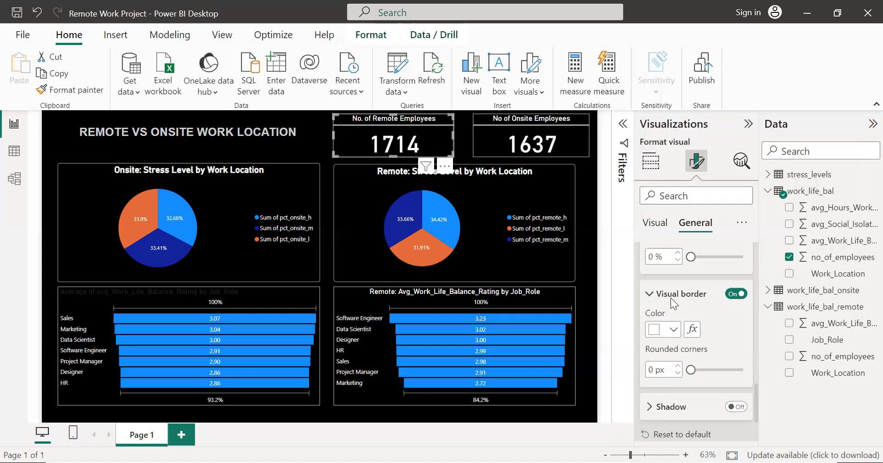
# Step: Change the title divider color of the remote employee count card to the light gray just below white in the theme colors
pyautogui.scroll(8, 674, 322)
pyautogui.scroll(1, 680, 355)
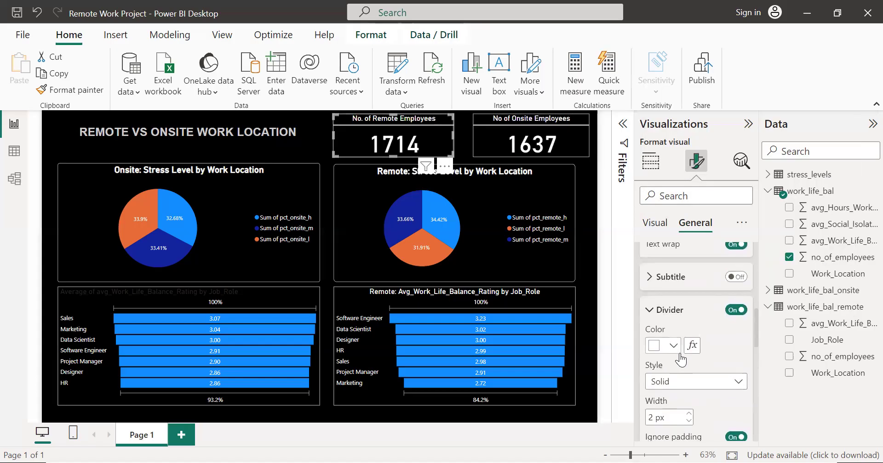
pyautogui.scroll(-1, 669, 379)
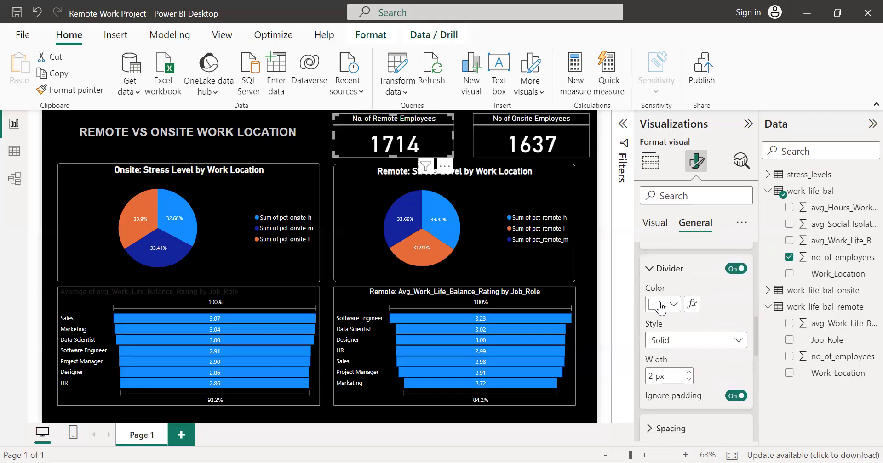
pyautogui.click(660, 305)
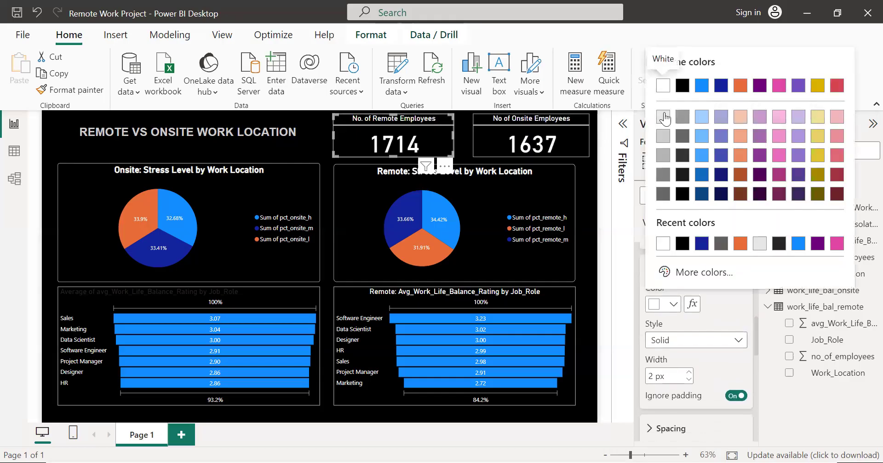
pyautogui.click(663, 117)
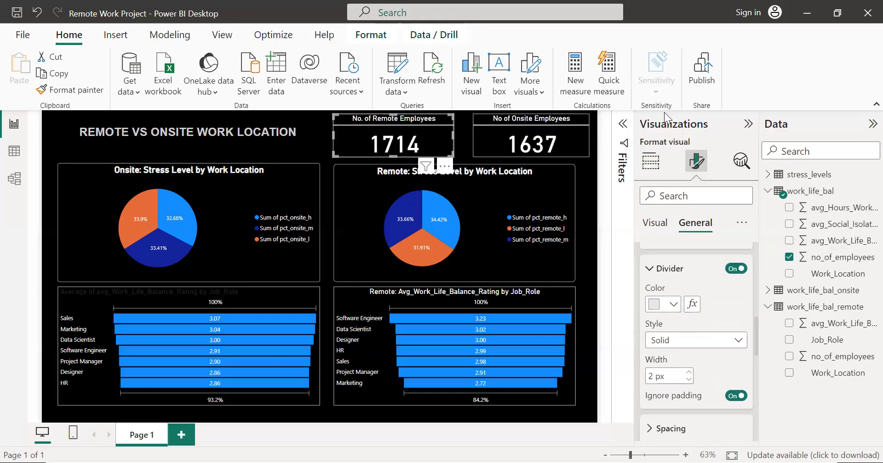
pyautogui.click(493, 128)
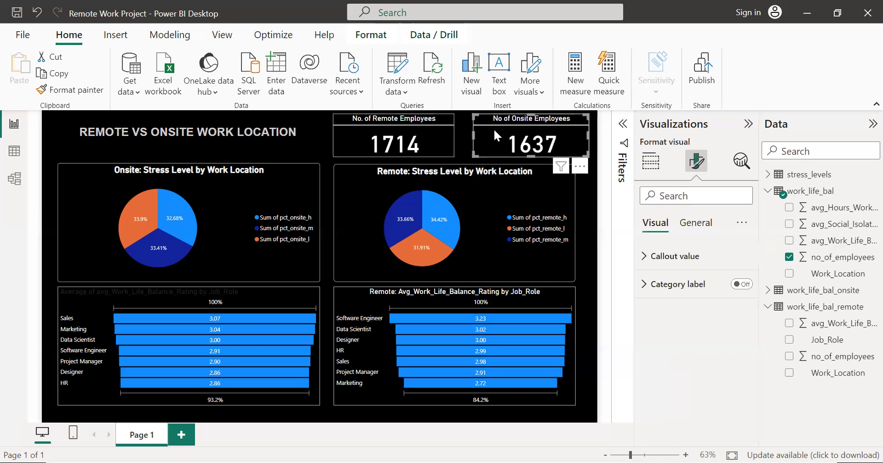
pyautogui.click(588, 214)
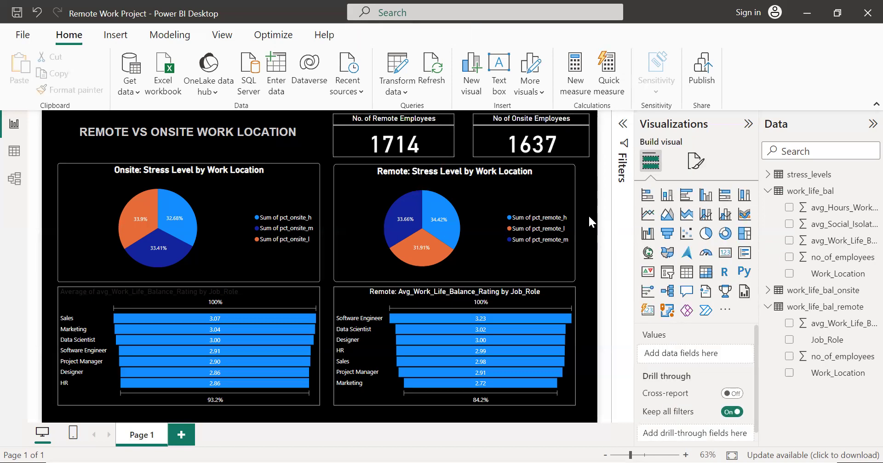
pyautogui.click(582, 134)
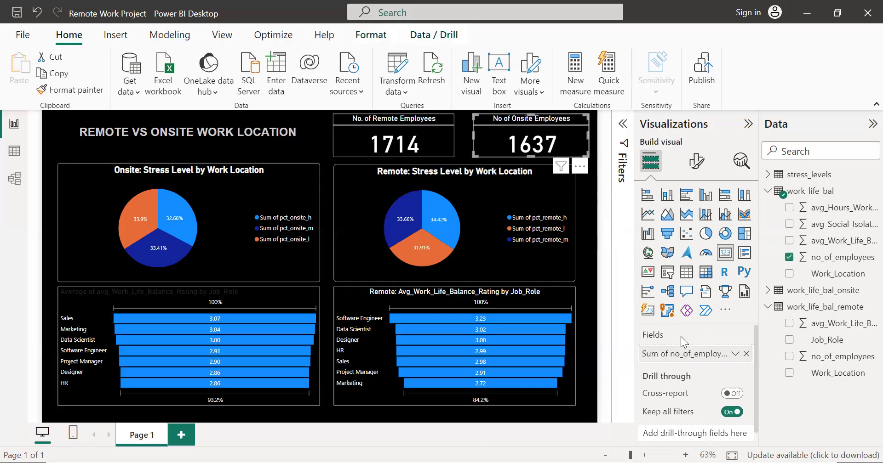
pyautogui.click(598, 278)
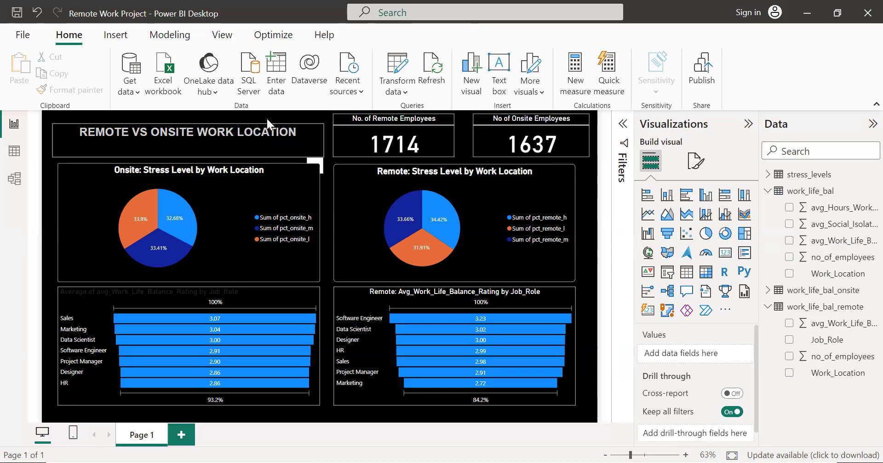
# Step: Nudge the remote employee count card to the left, toward the report title
pyautogui.click(375, 142)
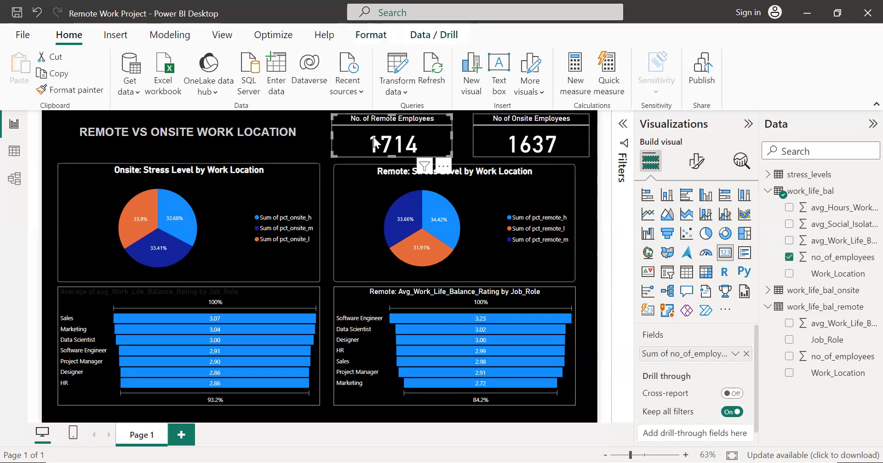
pyautogui.press('Left')
pyautogui.press('Left')
pyautogui.press('Left')
pyautogui.press('Left')
pyautogui.press('Left')
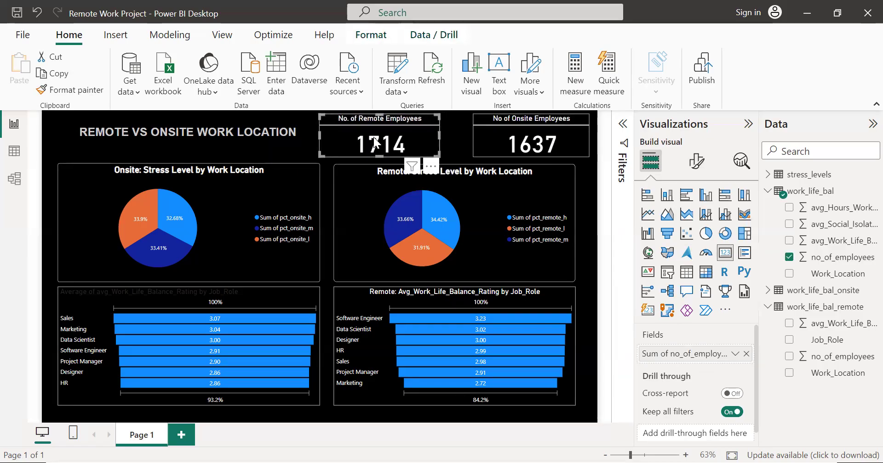
pyautogui.press('Left')
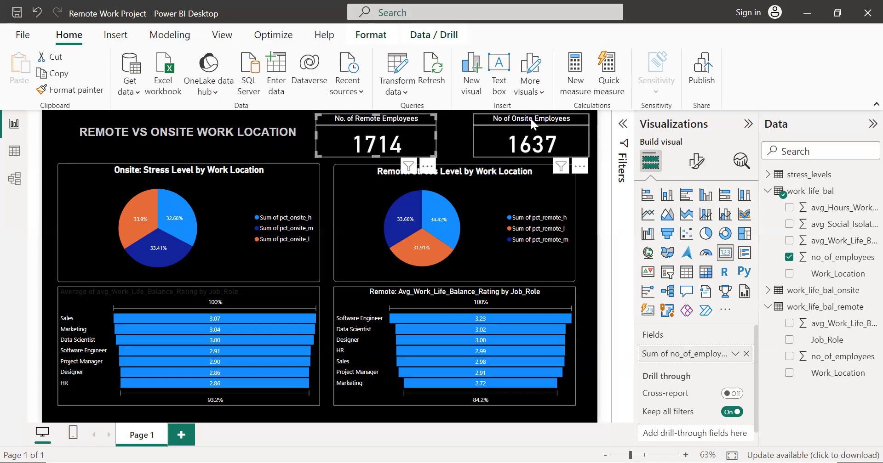
# Step: Nudge the onsite employee count card to the left, until its right edge roughly lines up with the remote pie chart below
pyautogui.click(537, 142)
pyautogui.press('Left')
pyautogui.press('Left')
pyautogui.press('Left')
pyautogui.press('Left')
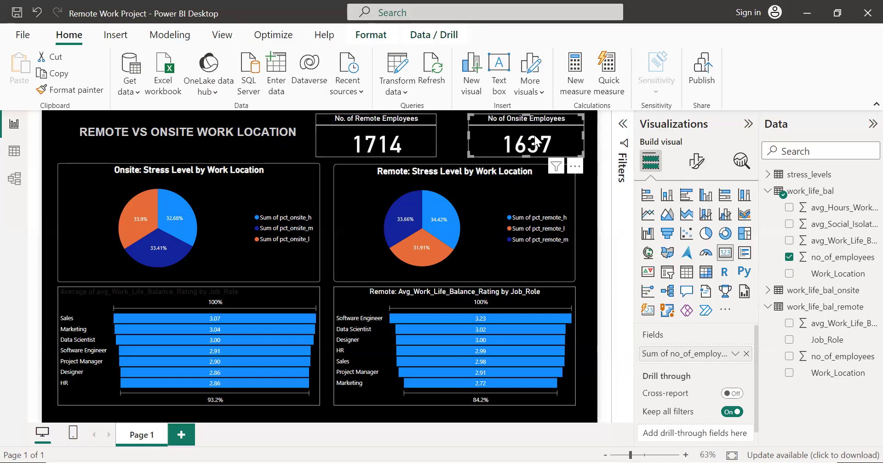
pyautogui.press('Left')
pyautogui.press('Left')
pyautogui.press('Left')
pyautogui.press('Left')
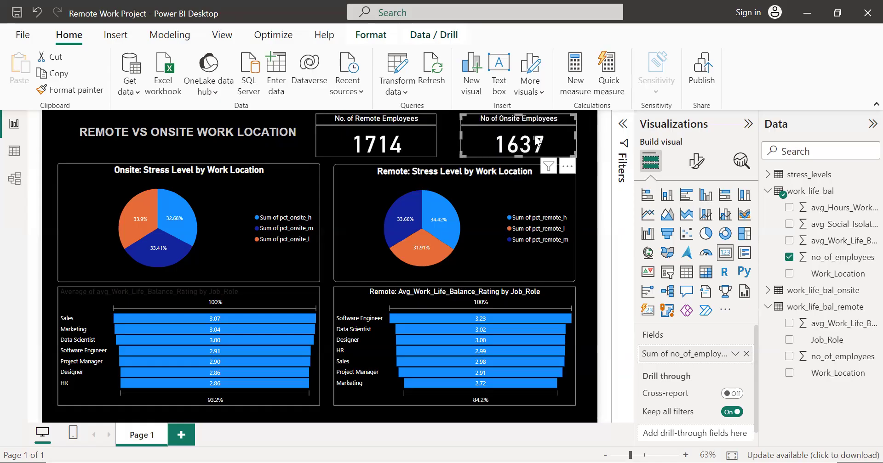
pyautogui.press('Left')
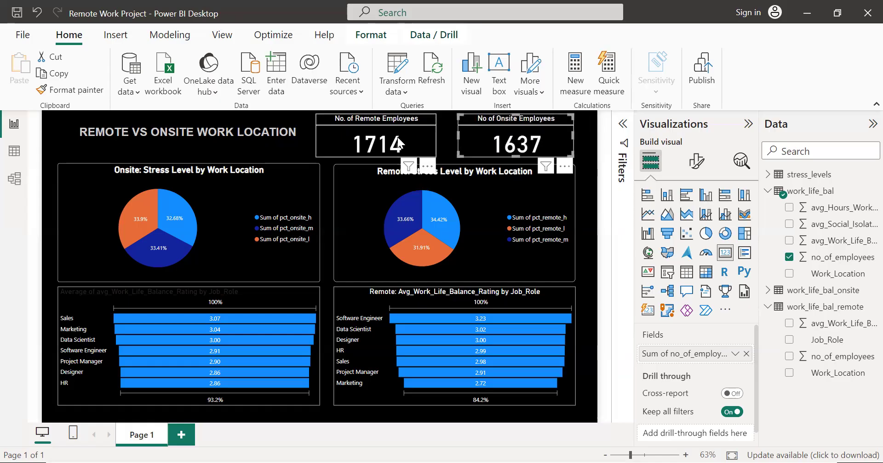
# Step: Narrow the remote and onsite employee count cards by moving the left edge of each card inward
pyautogui.click(296, 132)
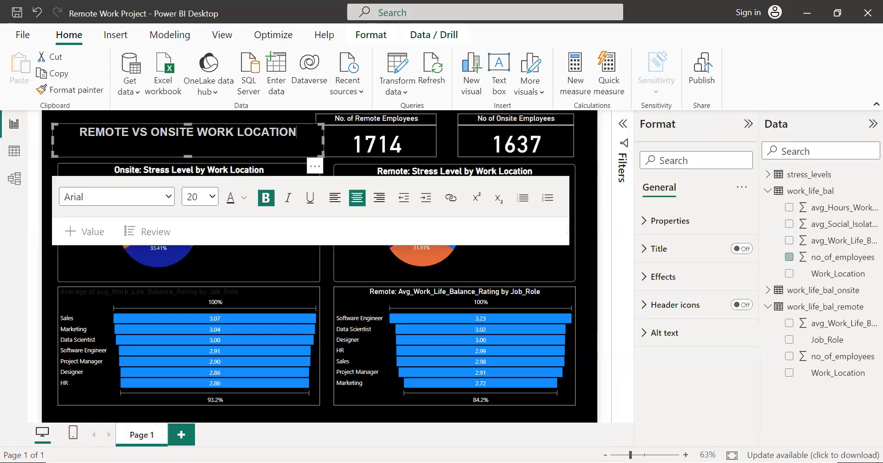
pyautogui.click(343, 134)
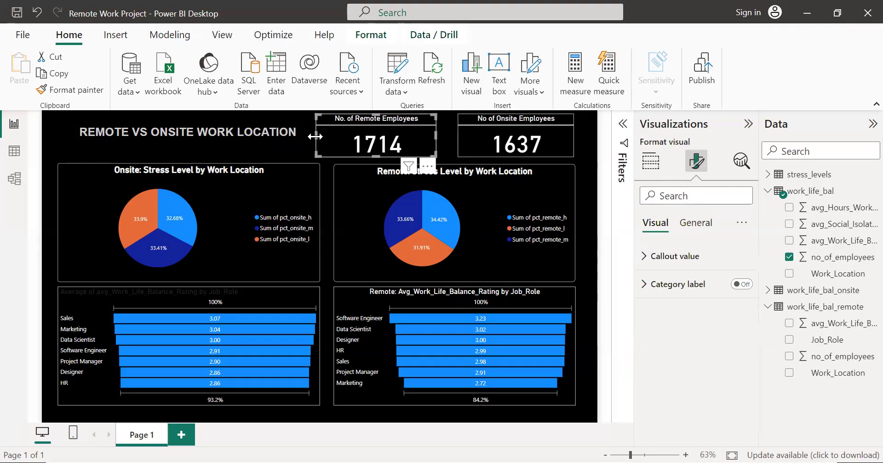
pyautogui.moveTo(315, 137); pyautogui.dragTo(338, 136)
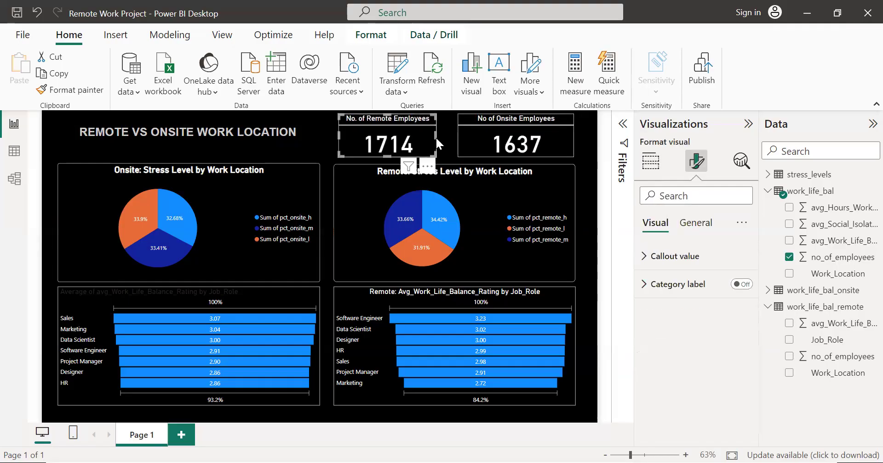
pyautogui.click(462, 131)
pyautogui.moveTo(457, 133); pyautogui.dragTo(482, 133)
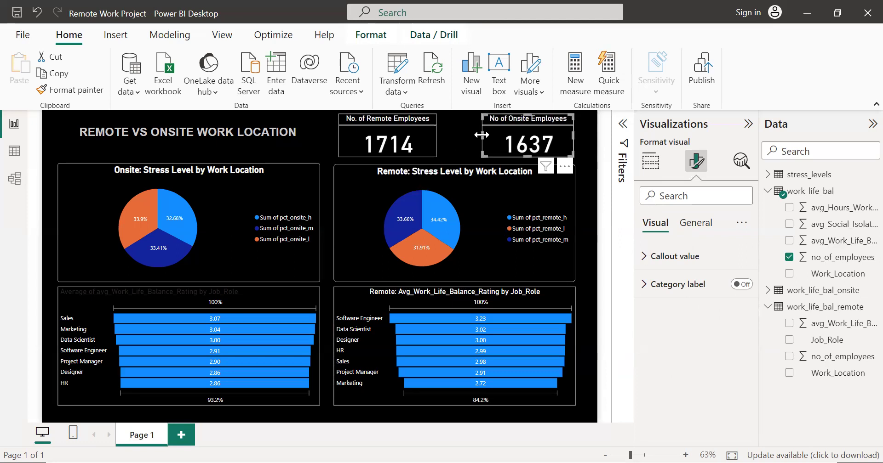
# Step: Widen the remote employee count card slightly at its right edge and the onsite card slightly at its left edge
pyautogui.click(418, 136)
pyautogui.moveTo(434, 132); pyautogui.dragTo(445, 131)
pyautogui.click(508, 140)
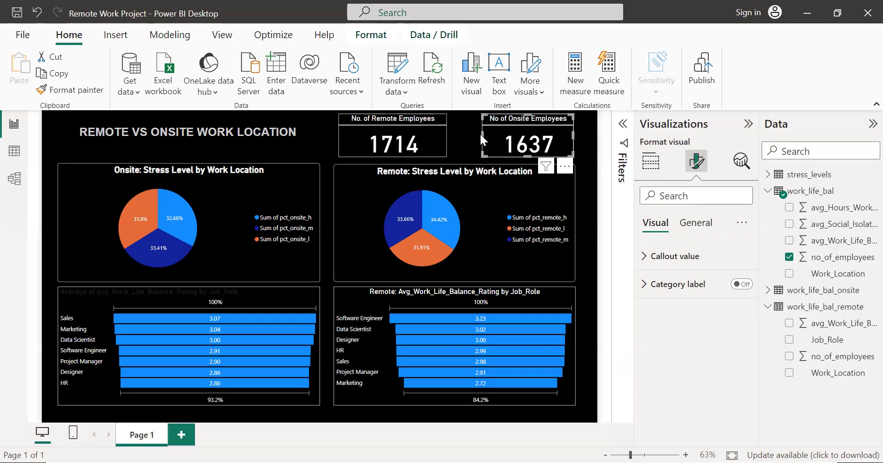
pyautogui.moveTo(481, 133); pyautogui.dragTo(468, 134)
# Step: Set the font size of the whole report title REMOTE VS ONSITE WORK LOCATION to 24
pyautogui.click(295, 132)
pyautogui.click(294, 133)
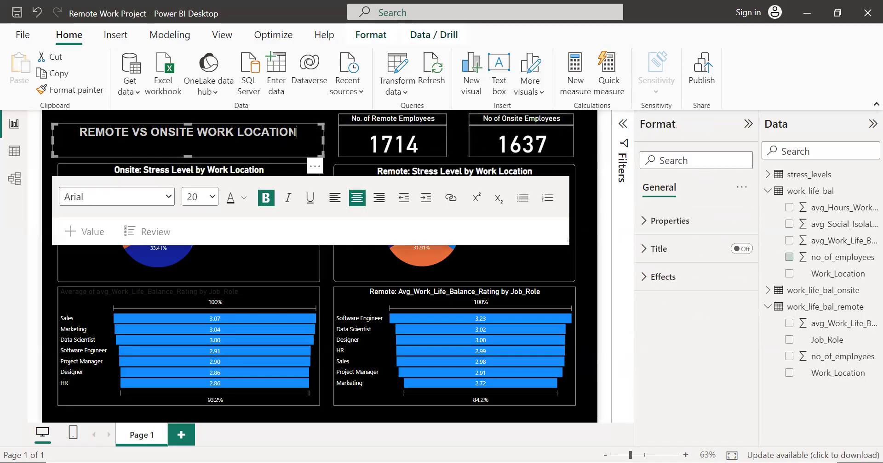
pyautogui.hotkey('ctrl', 'a')
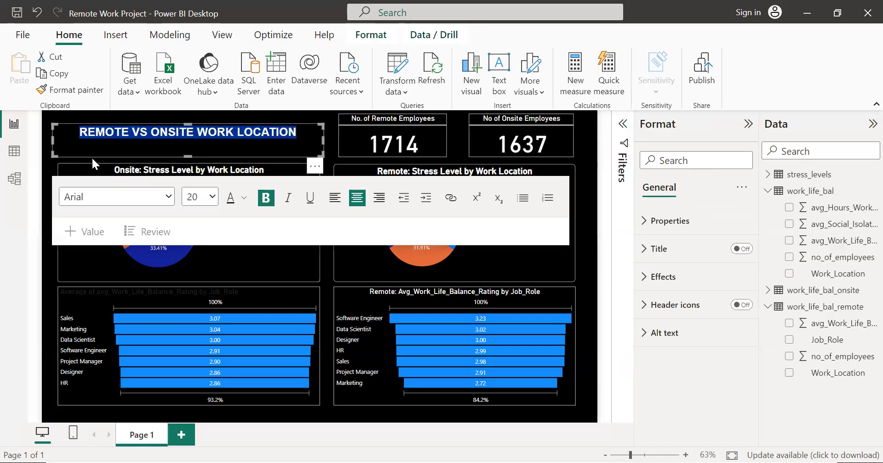
pyautogui.click(209, 197)
pyautogui.click(318, 139)
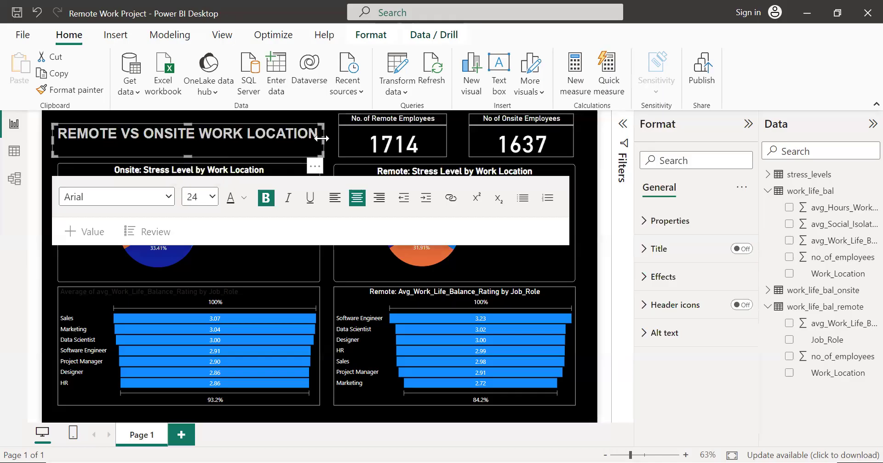
# Step: Extend the report title's text box rightward and upward, and break the title onto a second line before WORK LOCATION
pyautogui.moveTo(327, 137); pyautogui.dragTo(332, 137)
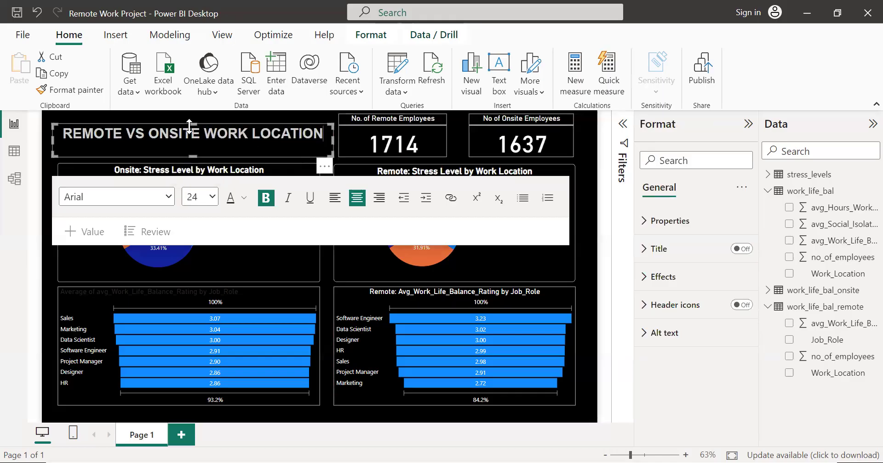
pyautogui.moveTo(192, 124); pyautogui.dragTo(191, 114)
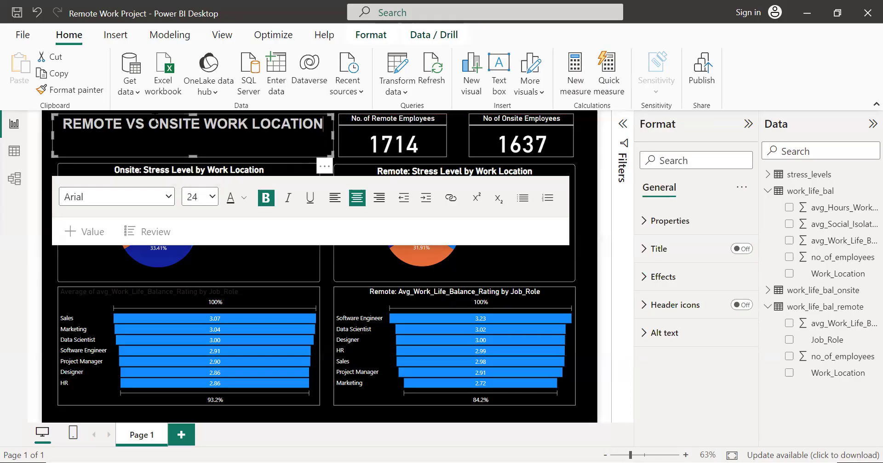
pyautogui.click(208, 123)
pyautogui.press('Return')
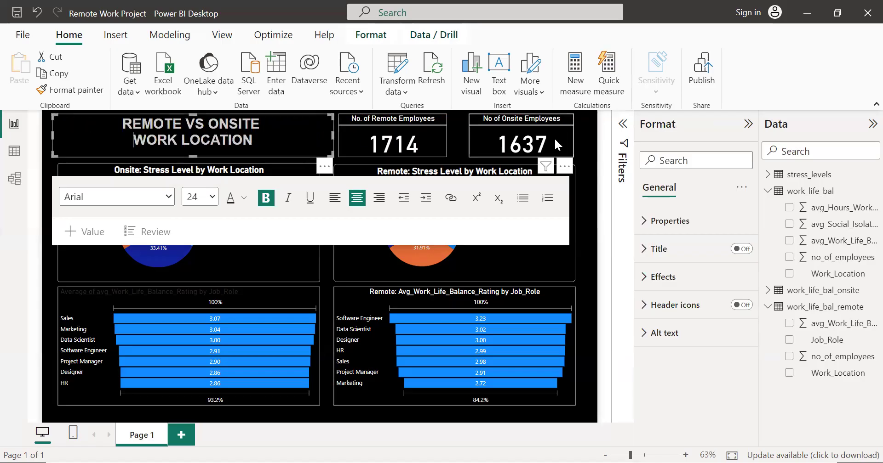
pyautogui.click(585, 153)
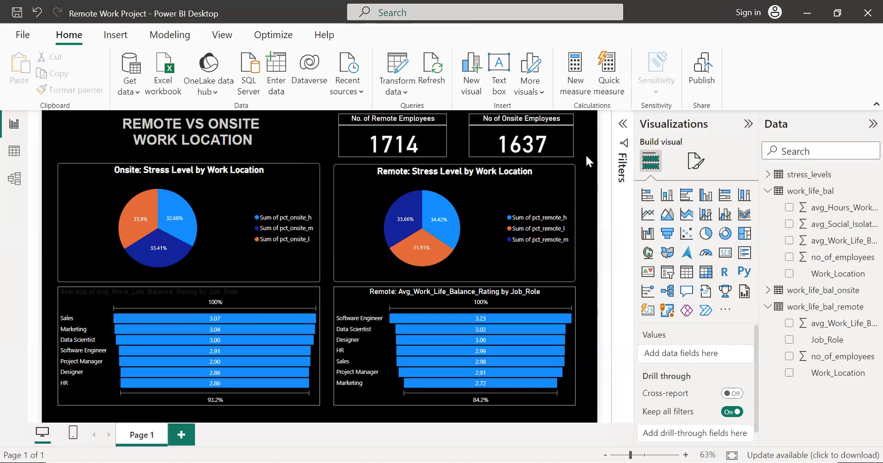
# Step: Set the title text color of the onsite work-life balance funnel chart to white
pyautogui.click(236, 288)
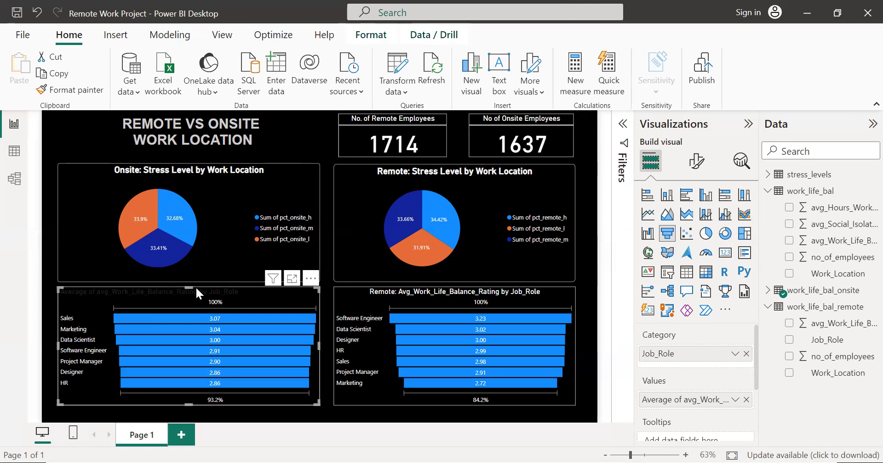
pyautogui.click(701, 170)
pyautogui.click(693, 225)
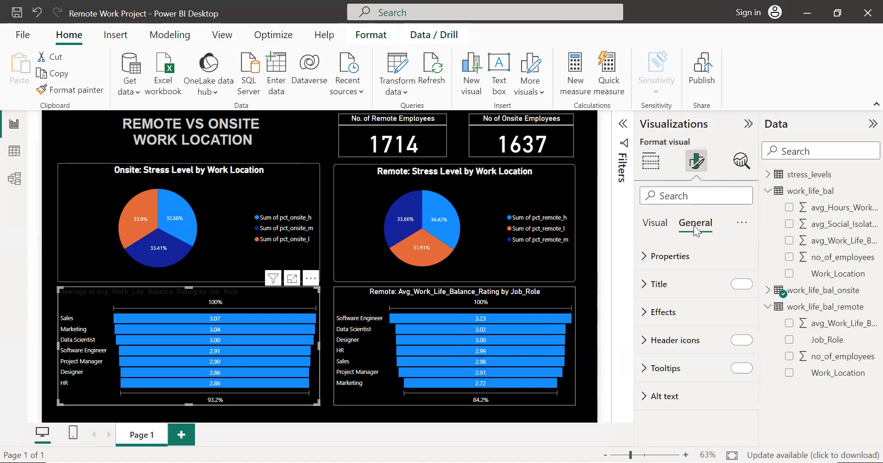
pyautogui.click(665, 286)
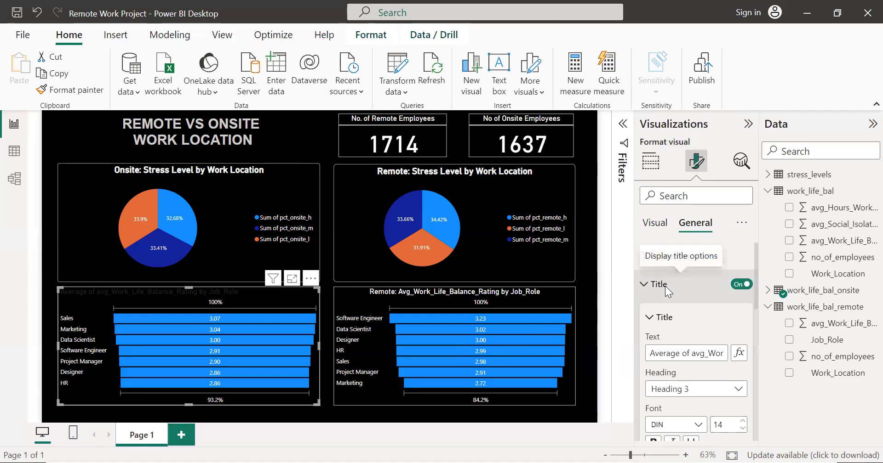
pyautogui.scroll(-3, 665, 286)
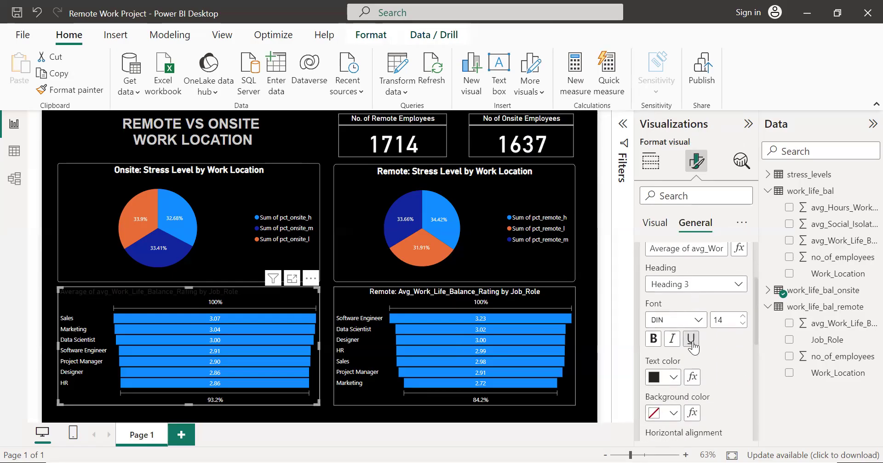
pyautogui.click(661, 379)
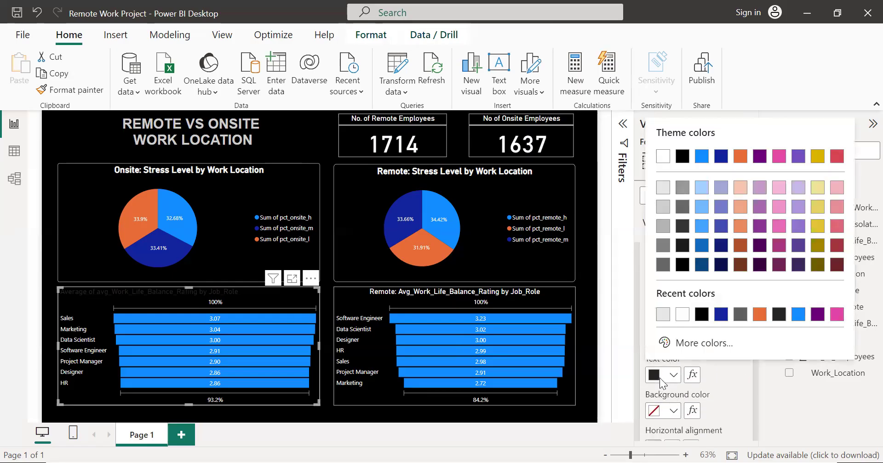
pyautogui.click(682, 314)
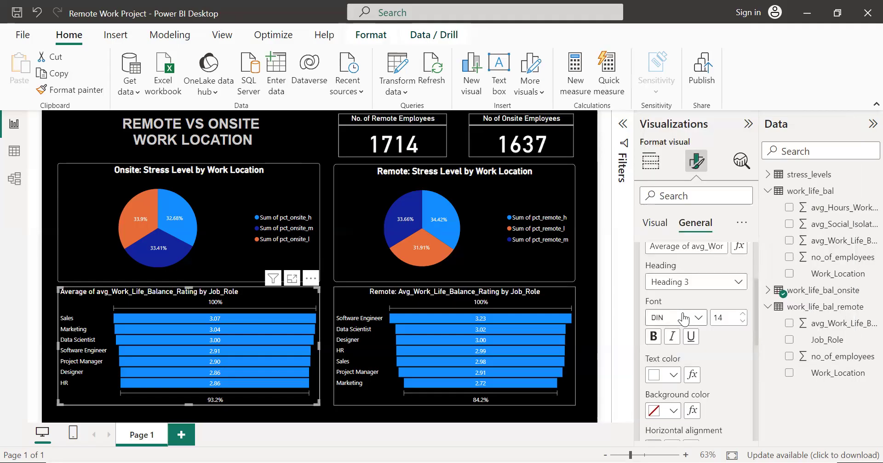
# Step: Center the title of the onsite work-life balance funnel chart horizontally
pyautogui.scroll(-3, 706, 380)
pyautogui.click(671, 376)
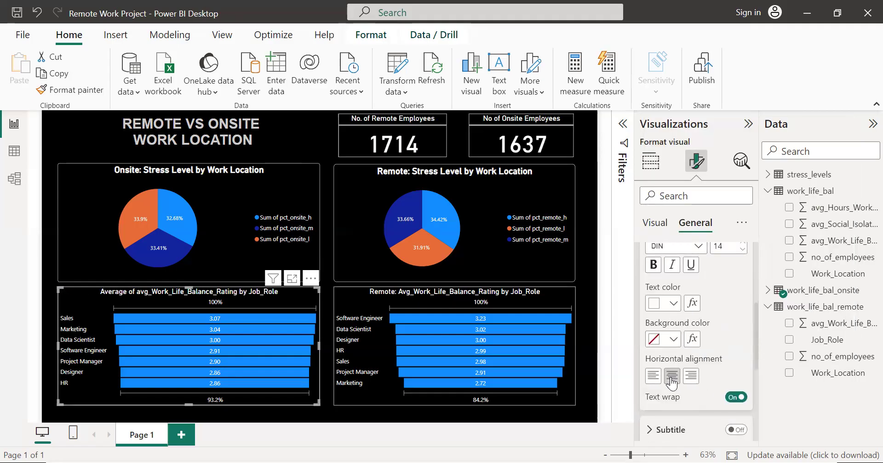
pyautogui.scroll(5, 672, 333)
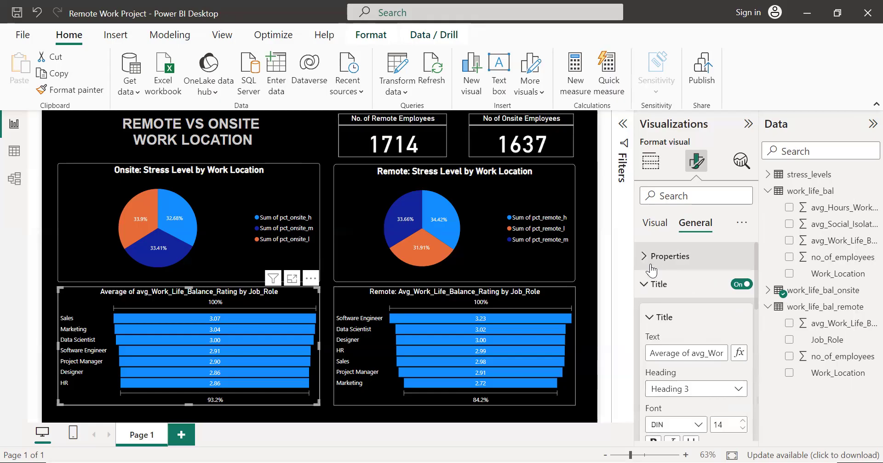
pyautogui.click(651, 285)
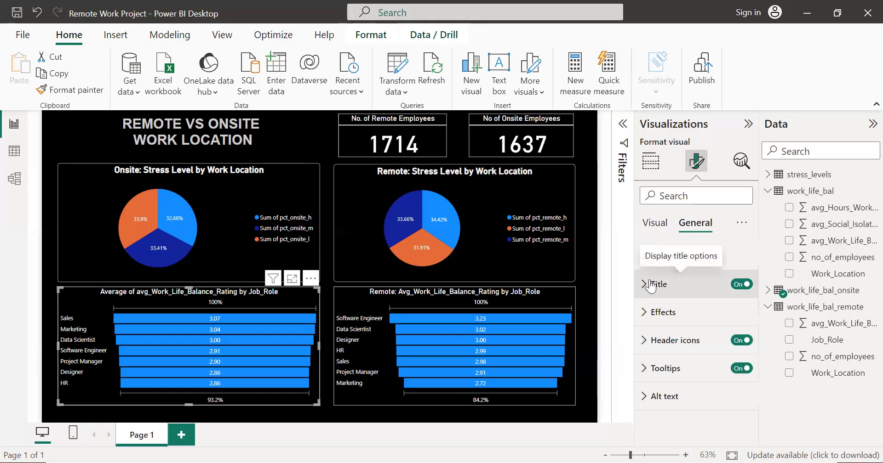
pyautogui.click(581, 233)
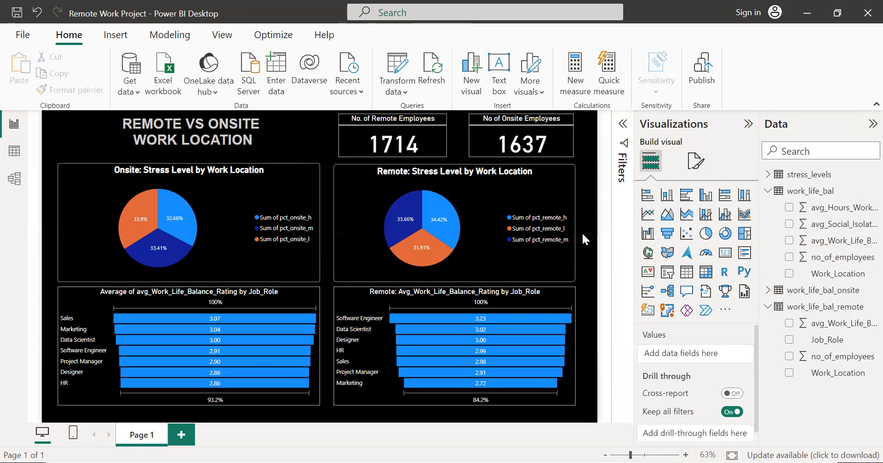
pyautogui.click(282, 136)
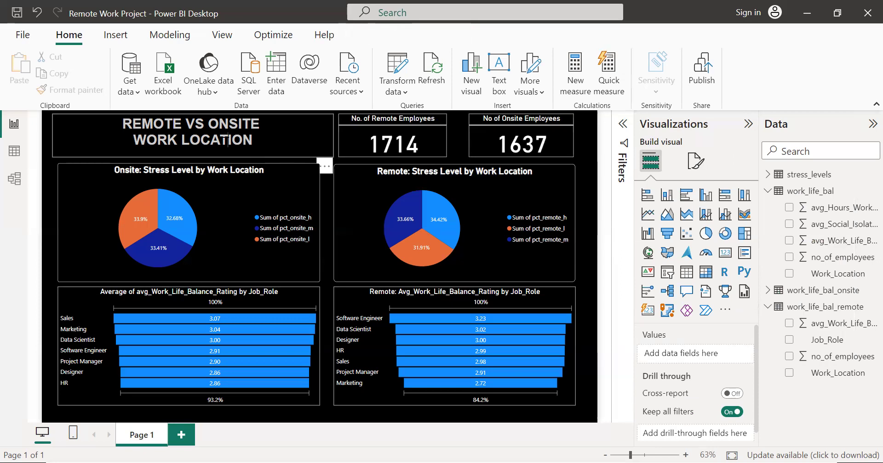
pyautogui.click(595, 247)
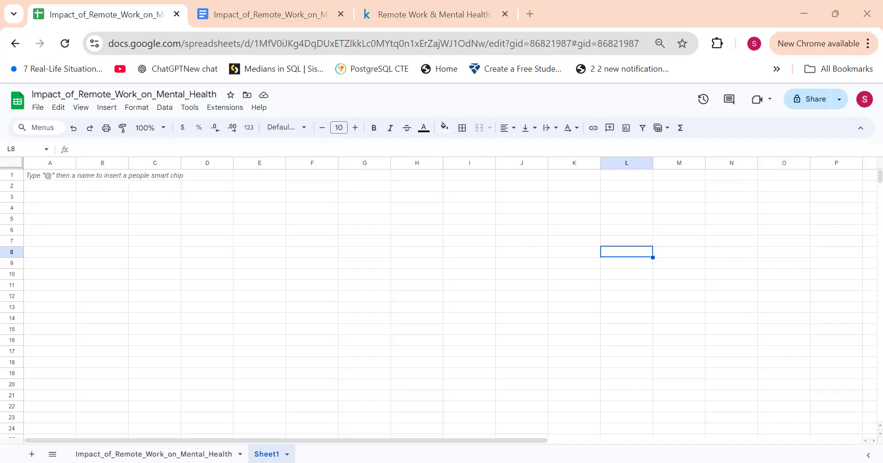
# Step: Try to paste the copied stress level results transposed into cell B2
pyautogui.rightClick(98, 188)
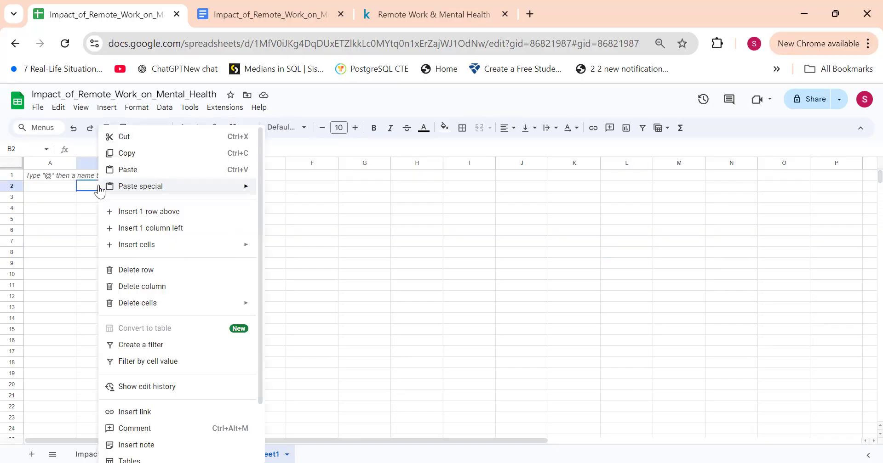
pyautogui.moveTo(204, 189)
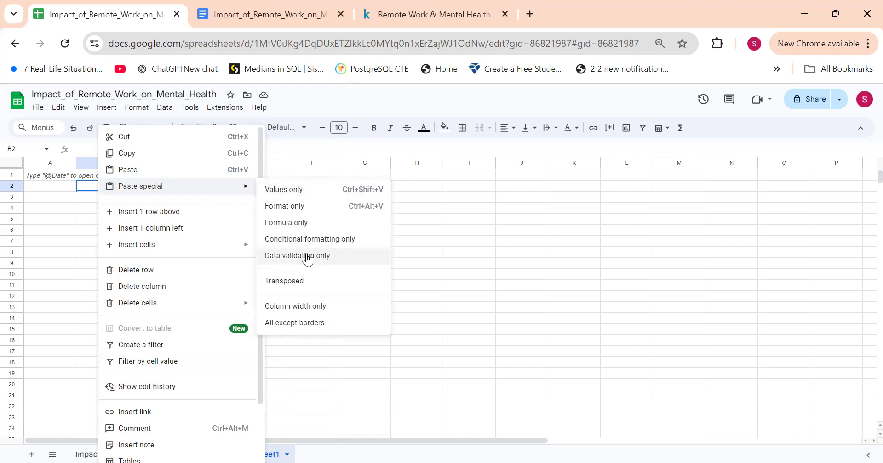
pyautogui.click(325, 282)
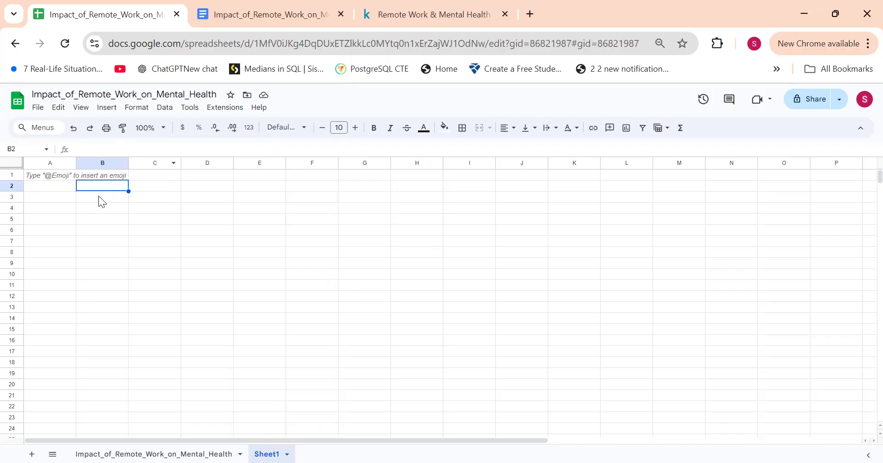
# Step: Paste the stress level results starting at cell B3, and undo the paste
pyautogui.click(77, 199)
pyautogui.write('pct_remote_h\tpct_remote_m\tpct_remote_l\tpct_onsite_h\tpct_onsite_m\tpct_onsite_l 11.8\t11.54\t10.94\t10.7\t10.94\t11.1')
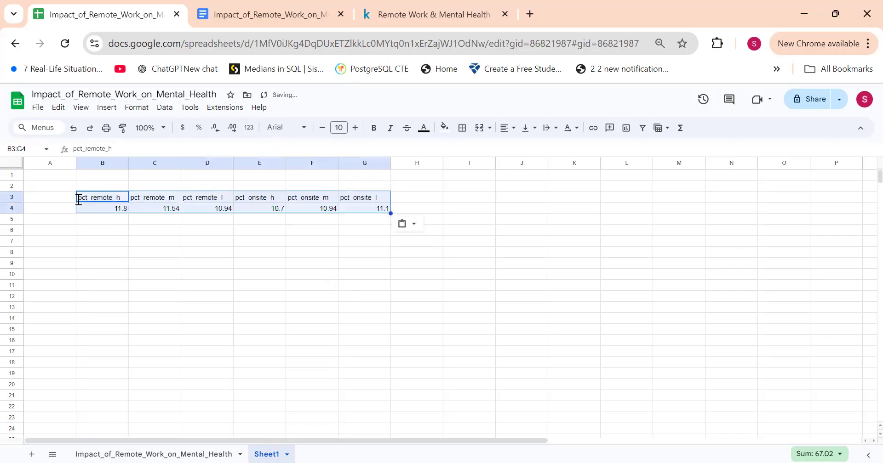
pyautogui.click(96, 230)
pyautogui.rightClick(96, 230)
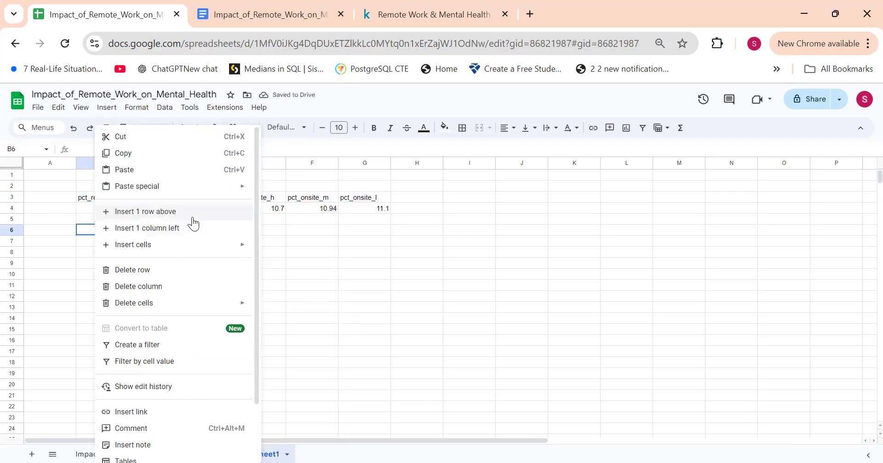
pyautogui.moveTo(216, 193)
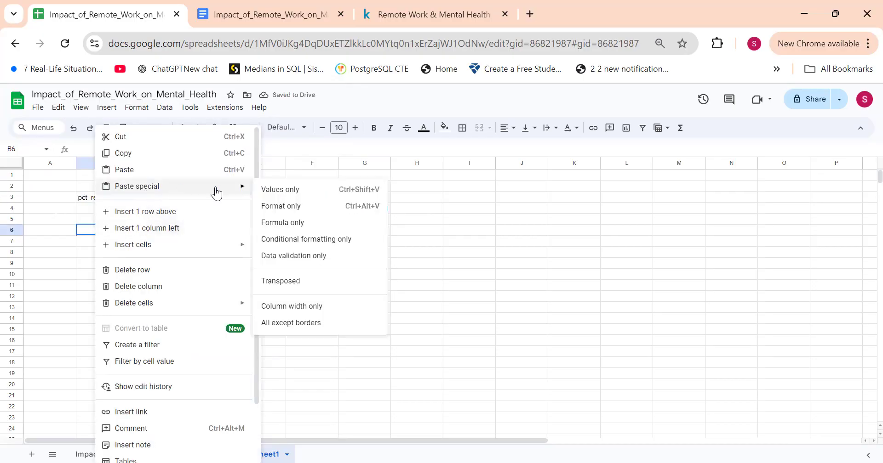
pyautogui.click(417, 243)
pyautogui.moveTo(104, 200); pyautogui.dragTo(367, 211)
pyautogui.hotkey('ctrl', 'c')
pyautogui.hotkey('ctrl', 'z')
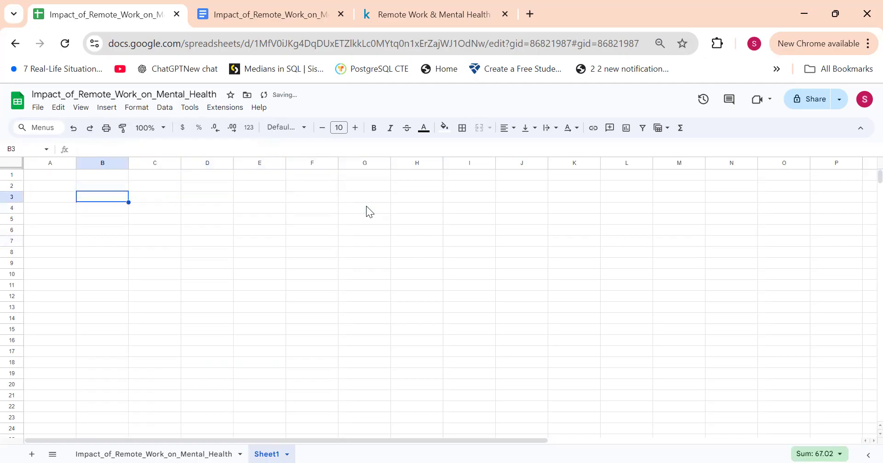
# Step: Try to paste the copied stress level results transposed into cell B3
pyautogui.rightClick(108, 202)
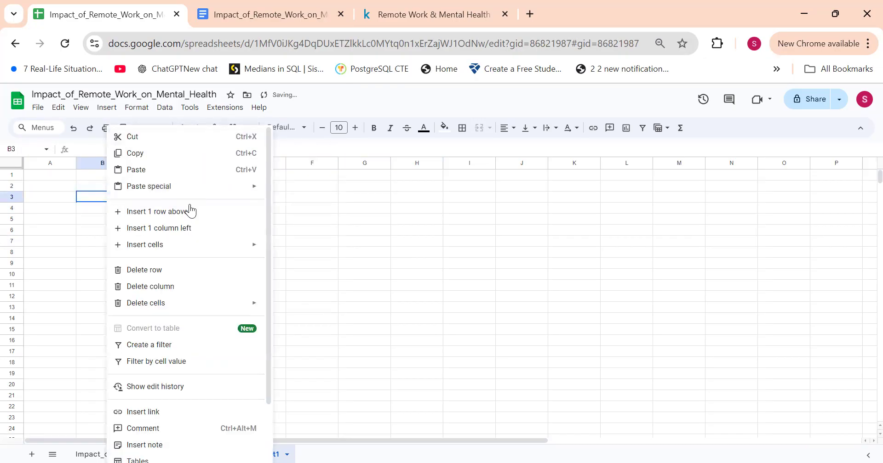
pyautogui.moveTo(223, 190)
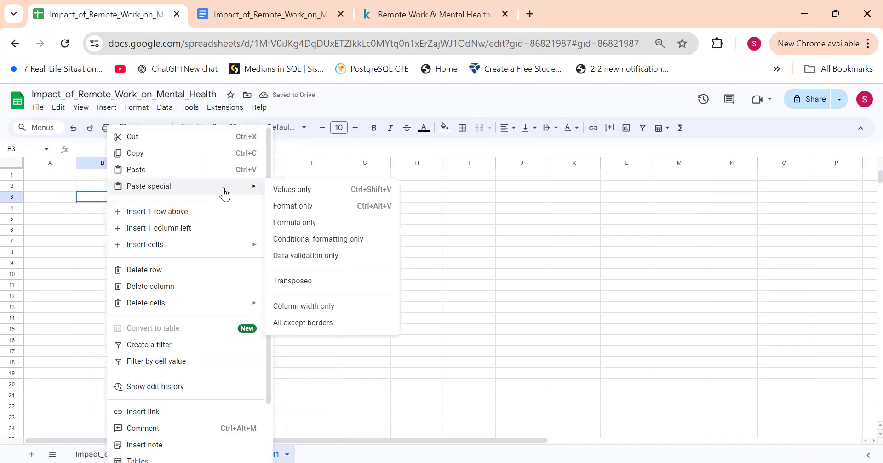
pyautogui.click(319, 281)
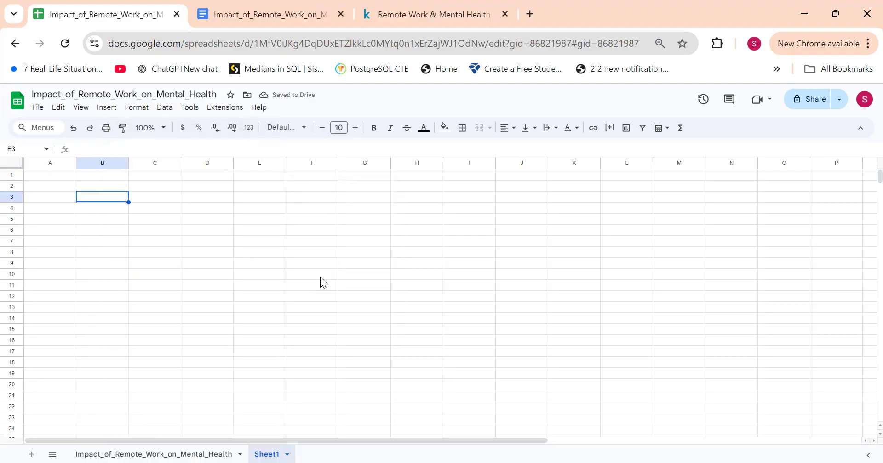
# Step: Paste the stress level results at cell B2 and copy their header row B2:G2 transposed into a column starting at B5
pyautogui.click(101, 190)
pyautogui.hotkey('ctrl', 'v')
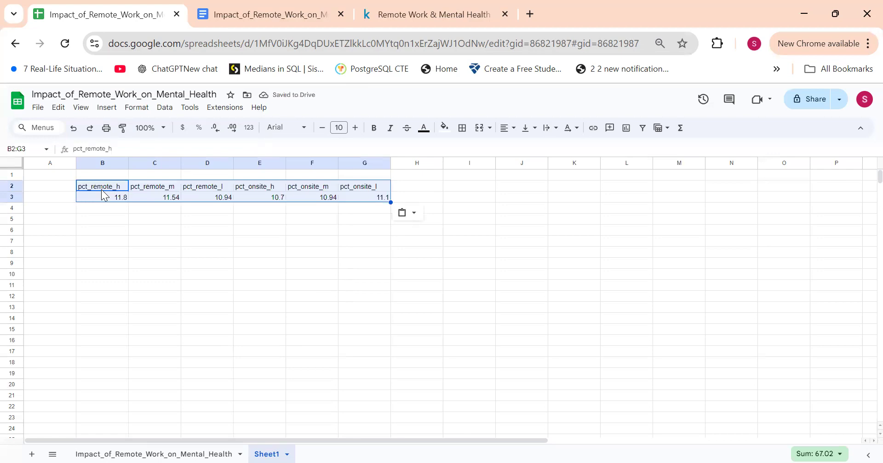
pyautogui.moveTo(101, 190); pyautogui.dragTo(354, 187)
pyautogui.hotkey('ctrl', 'c')
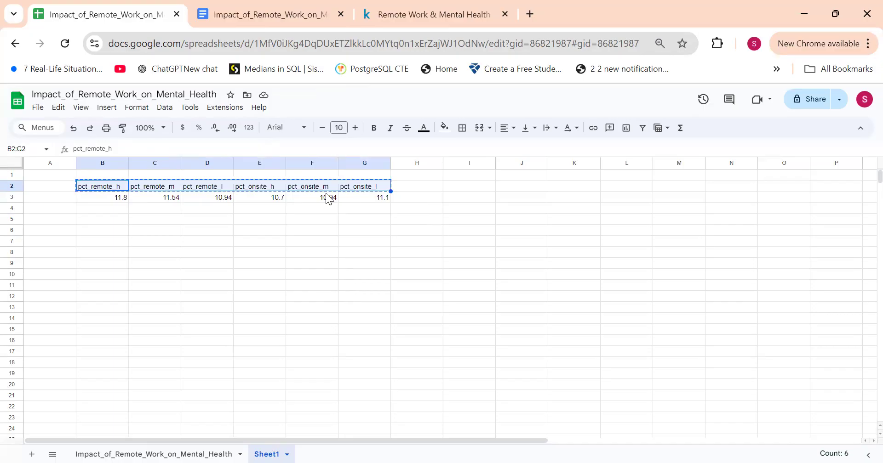
pyautogui.rightClick(103, 221)
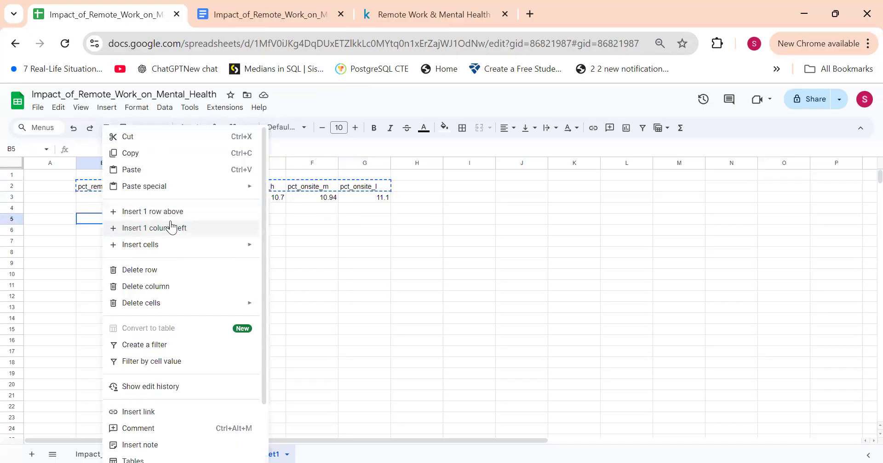
pyautogui.moveTo(177, 187)
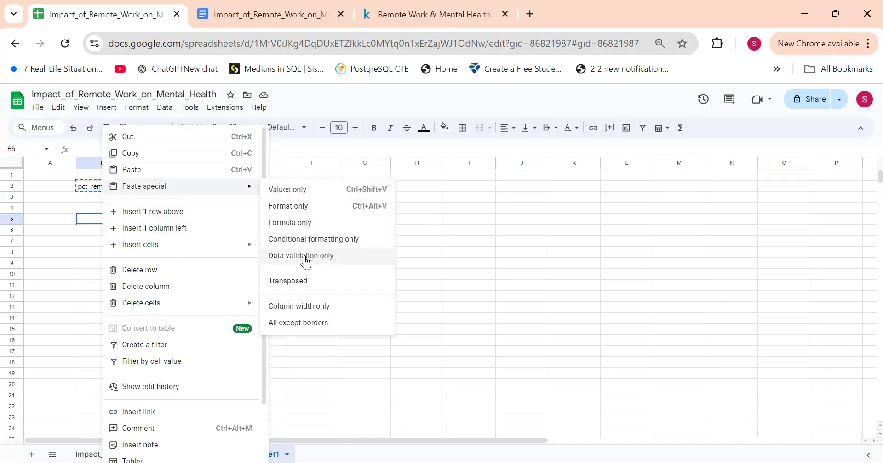
pyautogui.click(302, 282)
# Step: Copy the percentage values in B3:G3 and paste them transposed beside the labels, starting at cell C5
pyautogui.moveTo(112, 197); pyautogui.dragTo(375, 199)
pyautogui.hotkey('ctrl', 'c')
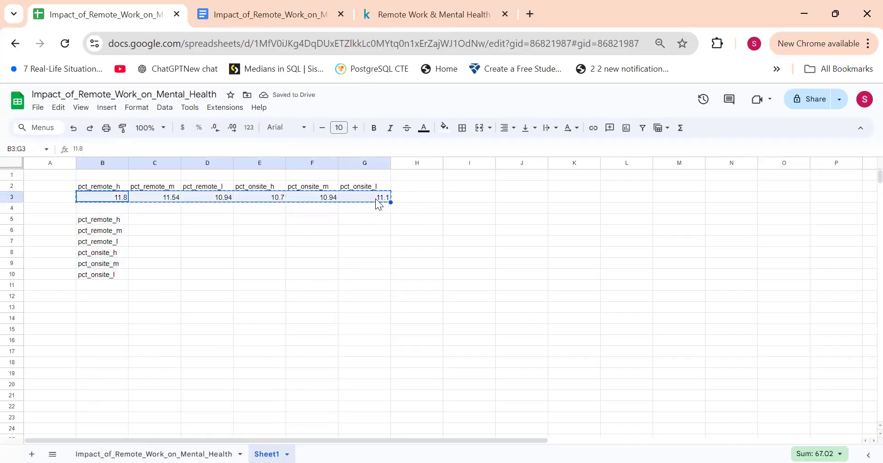
pyautogui.click(148, 218)
pyautogui.rightClick(148, 218)
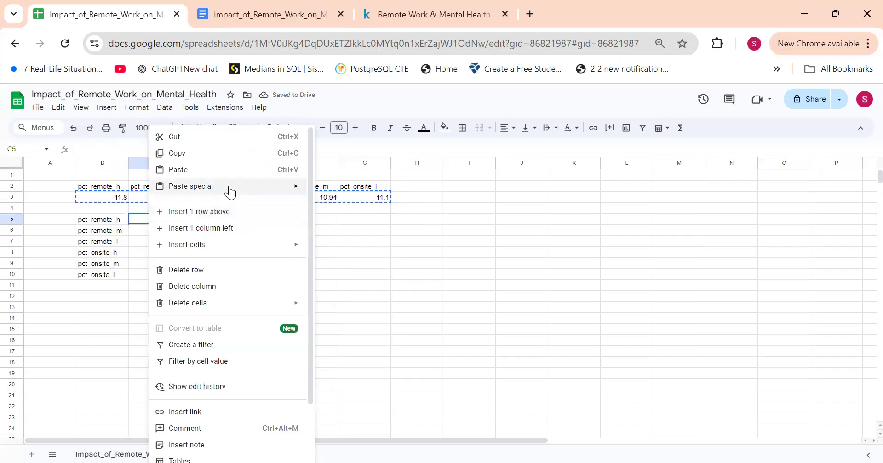
pyautogui.moveTo(230, 192)
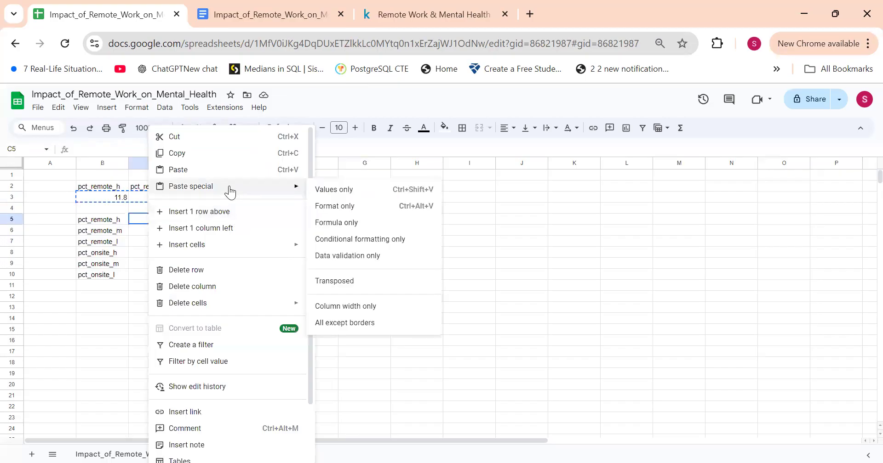
pyautogui.click(348, 280)
# Step: Clear the original horizontal data in B1:G3 and move the transposed table from B5:C10 up to cell B2
pyautogui.moveTo(102, 174); pyautogui.dragTo(351, 198)
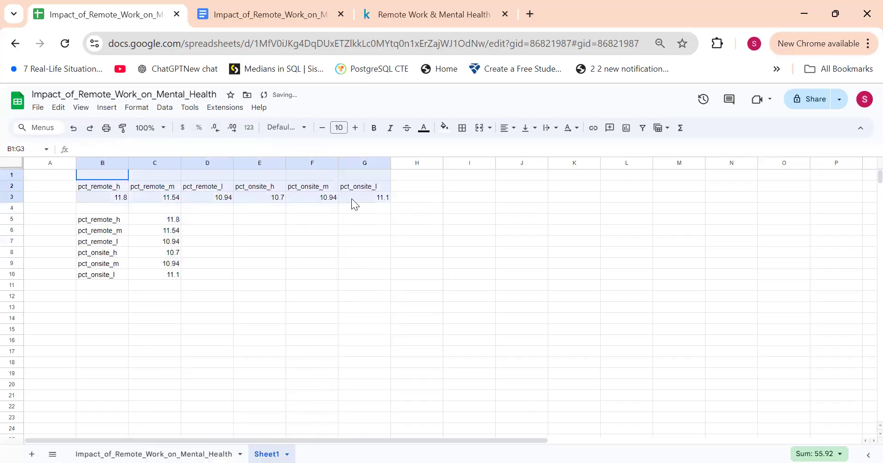
pyautogui.press('Delete')
pyautogui.moveTo(99, 220); pyautogui.dragTo(174, 278)
pyautogui.hotkey('ctrl', 'c')
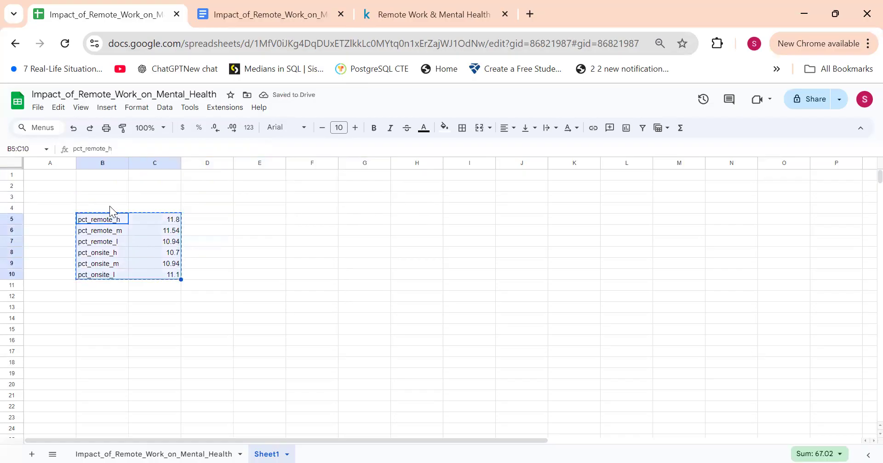
pyautogui.click(101, 187)
pyautogui.hotkey('ctrl', 'v')
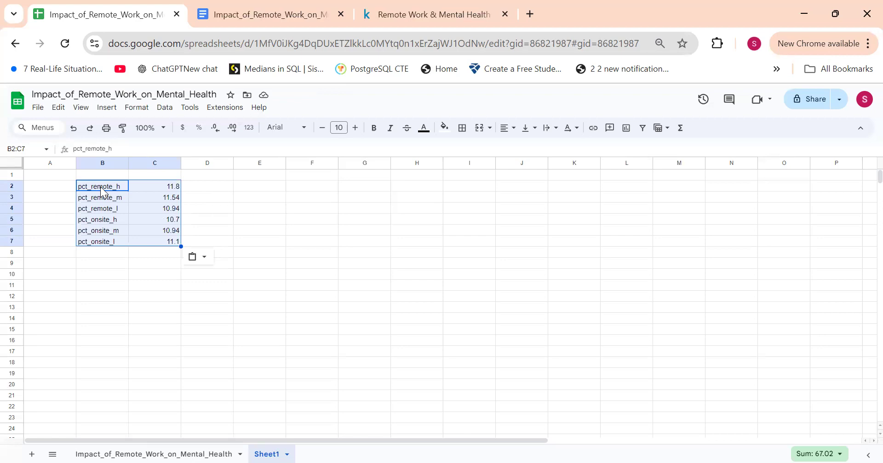
# Step: Enter the heading Stress Level by Work Location in cell B1 above the transposed table
pyautogui.click(153, 188)
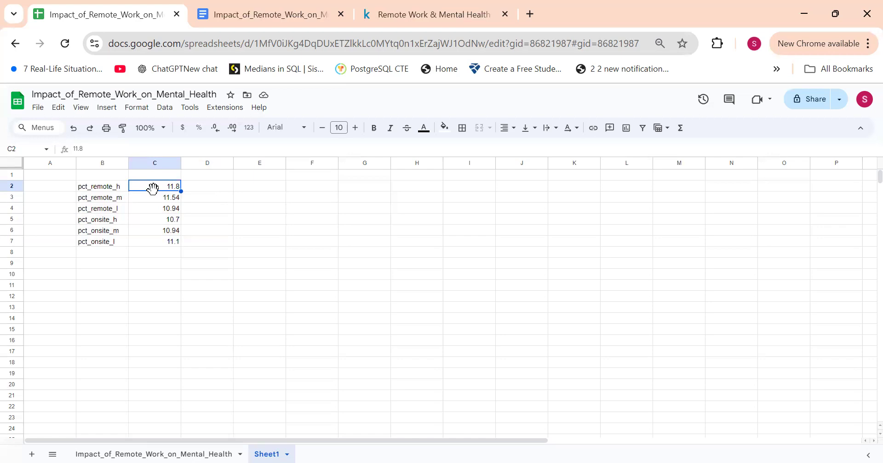
pyautogui.click(98, 176)
pyautogui.moveTo(99, 180); pyautogui.dragTo(147, 179)
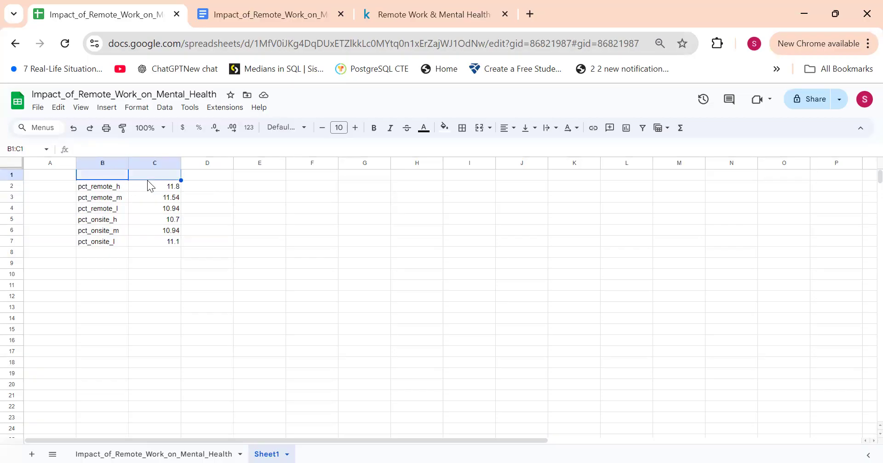
pyautogui.write('re')
pyautogui.press('BackSpace')
pyautogui.press('BackSpace')
pyautogui.write('Stress Level by Work ')
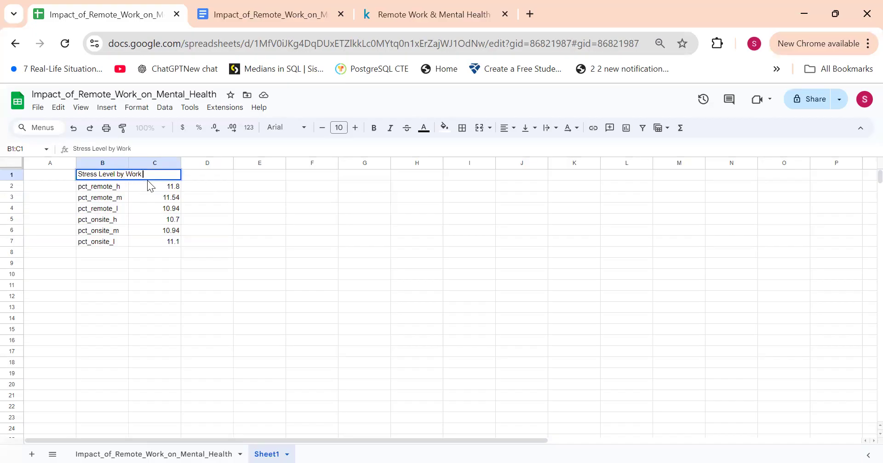
pyautogui.write('Location')
pyautogui.press('Return')
pyautogui.click(150, 186)
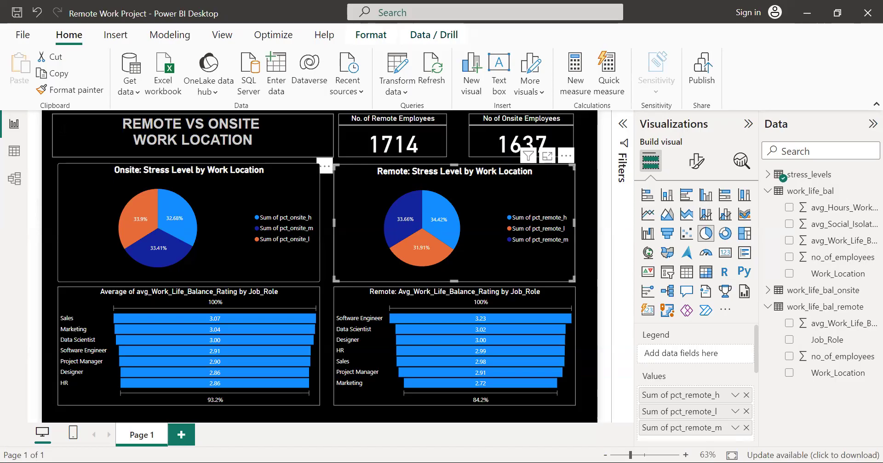
pyautogui.click(45, 150)
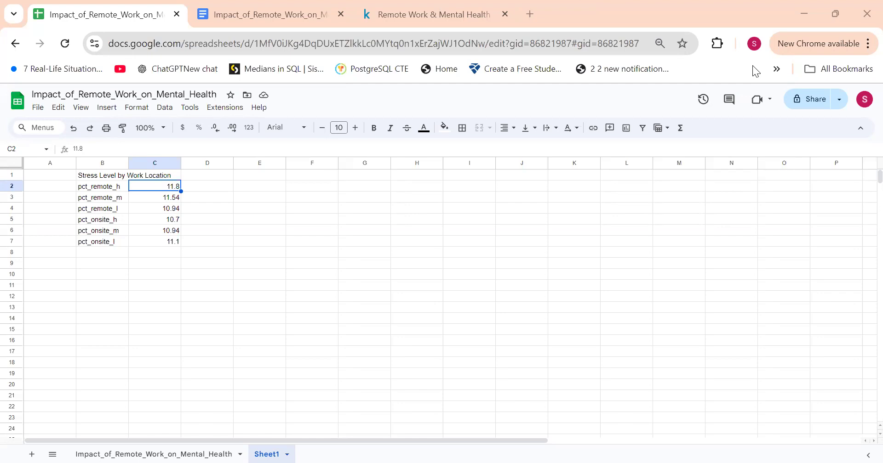
# Step: Move the three onsite stress level rows from B5:C7 down to start at cell B9
pyautogui.moveTo(114, 221); pyautogui.dragTo(168, 243)
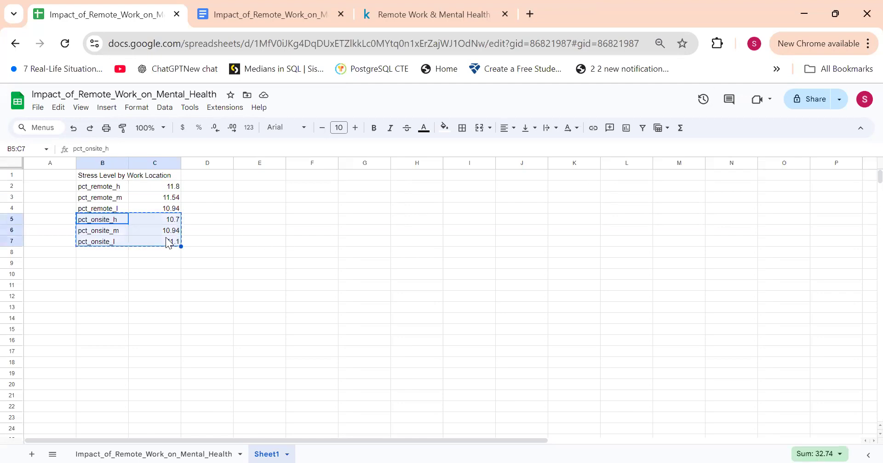
pyautogui.click(95, 262)
pyautogui.hotkey('ctrl', 'v')
# Step: Add the prefix "Remote:" to the heading in cell B1 so it reads Remote: Stress Level by Work Location
pyautogui.click(106, 187)
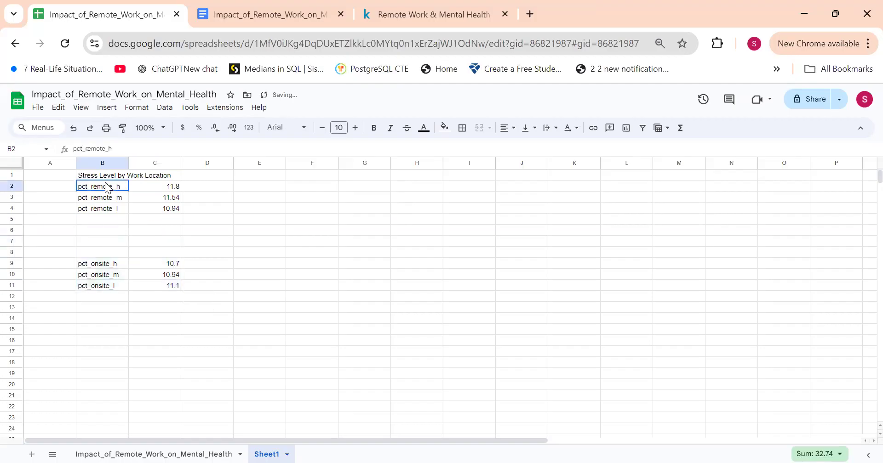
pyautogui.click(113, 177)
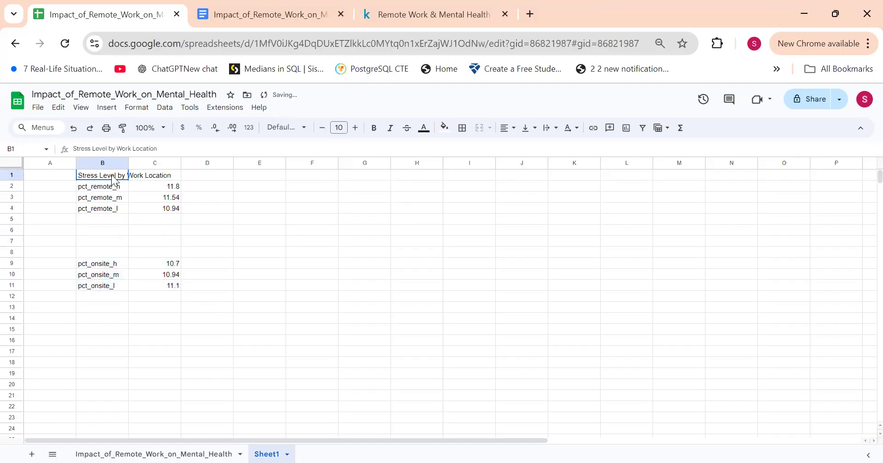
pyautogui.click(89, 147)
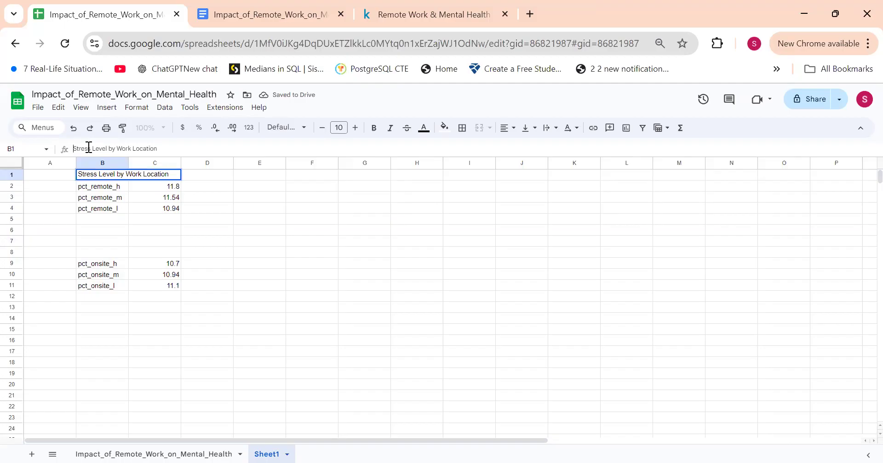
pyautogui.write('R:')
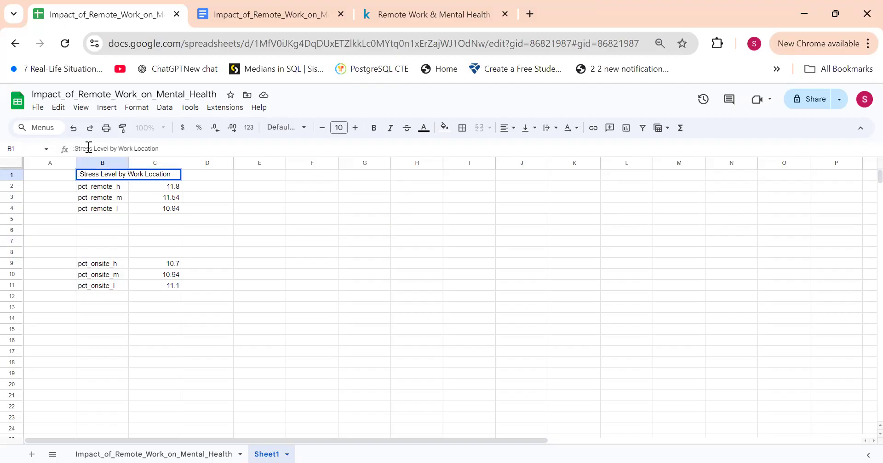
pyautogui.write('emote')
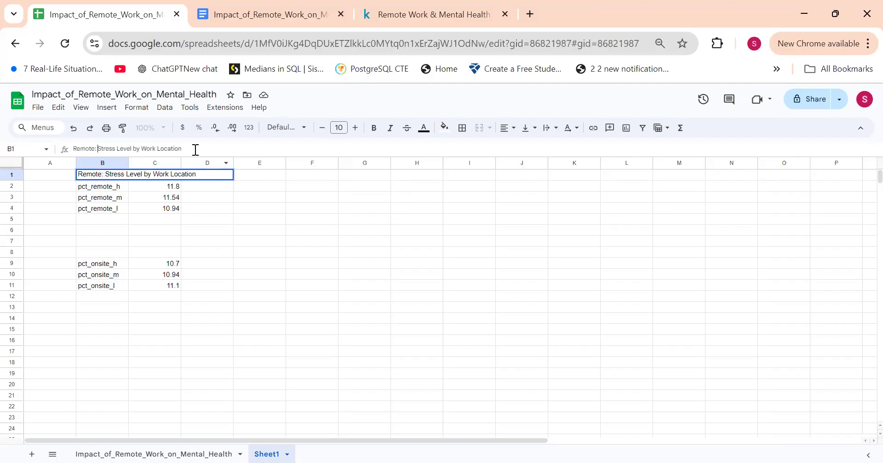
# Step: Paste the heading into cell B8 above the onsite rows and reword it as Onsite: Stress Level by Work Location
pyautogui.click(93, 251)
pyautogui.doubleClick(93, 250)
pyautogui.hotkey('ctrl', 'v')
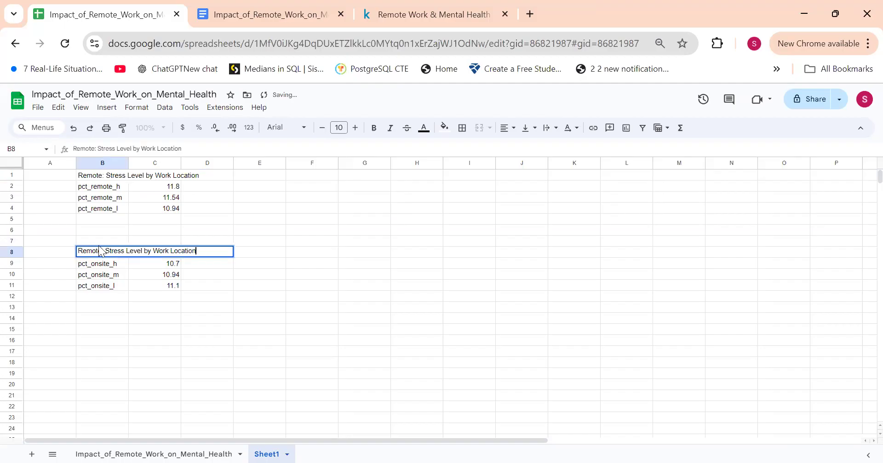
pyautogui.click(102, 251)
pyautogui.press('BackSpace')
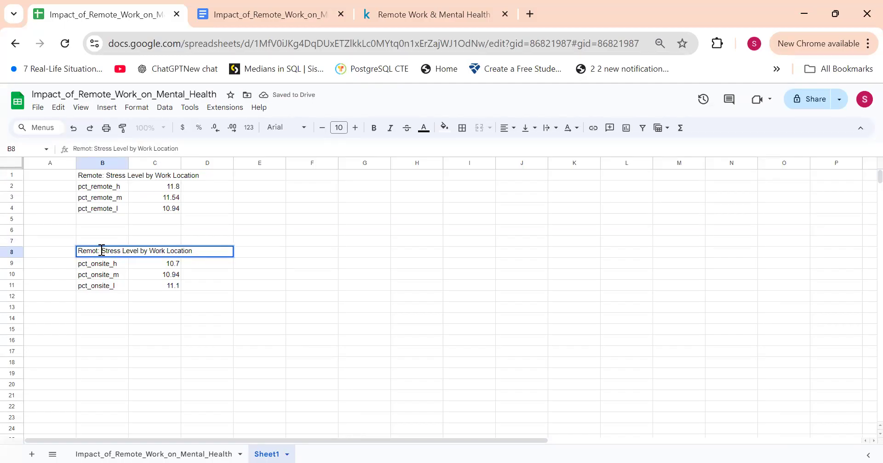
pyautogui.press('BackSpace')
pyautogui.press('BackSpace')
pyautogui.press('BackSpace')
pyautogui.press('BackSpace')
pyautogui.press('BackSpace')
pyautogui.write('Onsite')
pyautogui.click(203, 309)
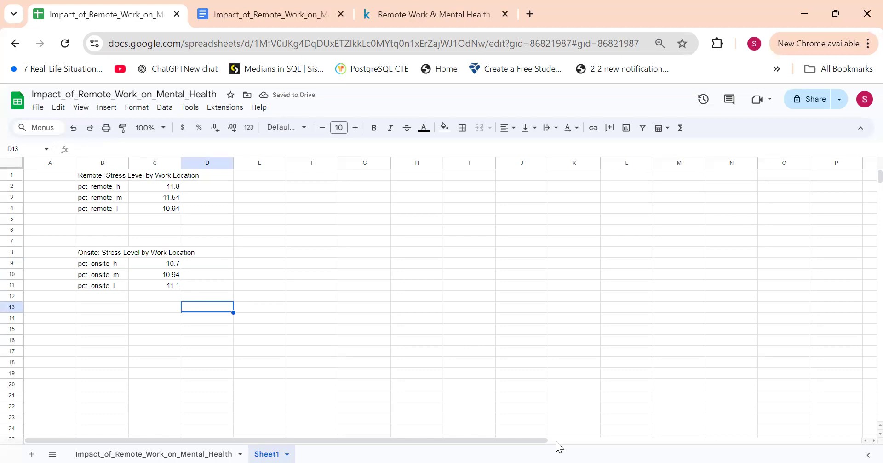
pyautogui.hotkey('alt', 'Tab')
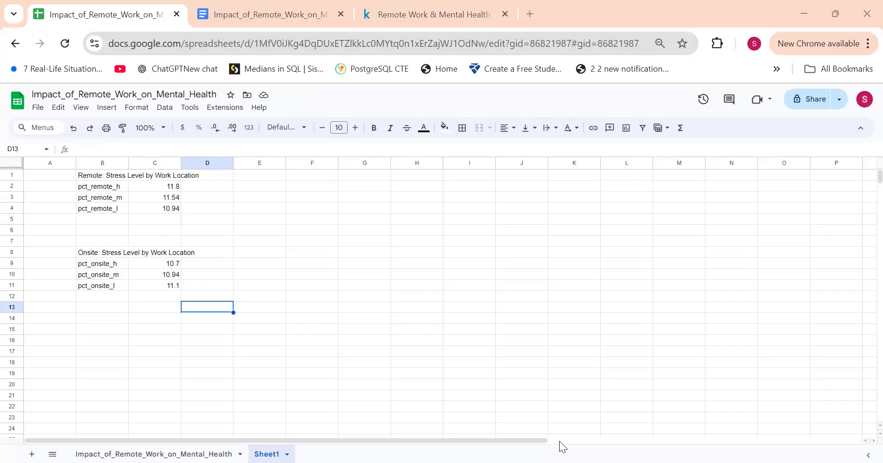
# Step: Paste the copied remote job role results at cell B14 and enter the heading Remote:Work Life Balance above them in B13
pyautogui.click(92, 320)
pyautogui.hotkey('ctrl', 'v')
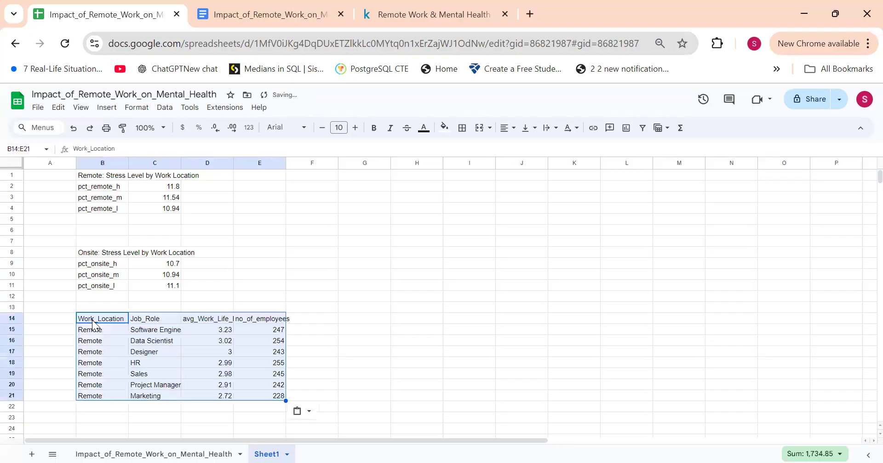
pyautogui.click(90, 306)
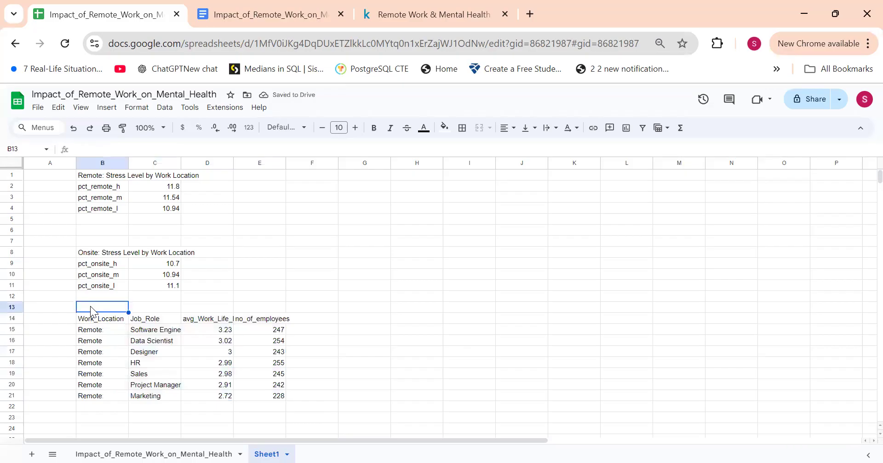
pyautogui.write('Work Life Balance')
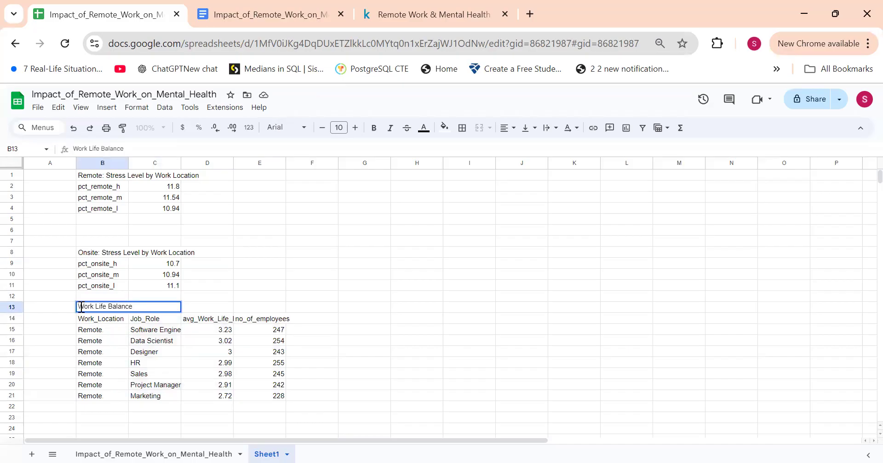
pyautogui.write(':')
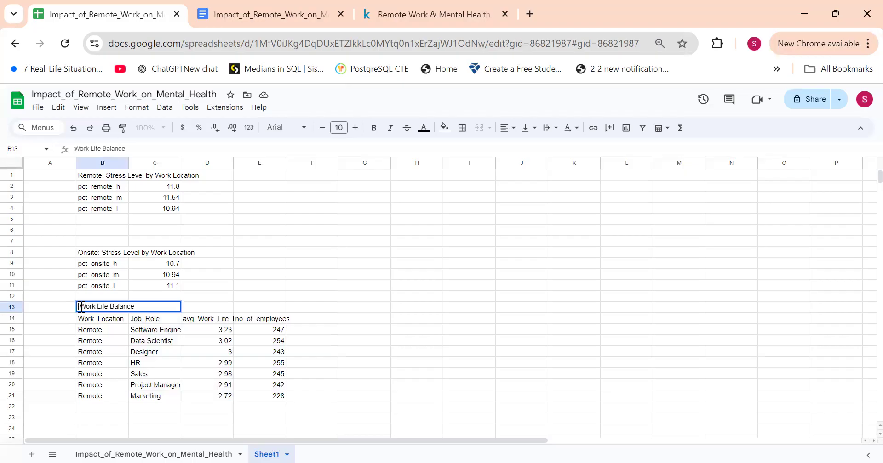
pyautogui.write('Remote')
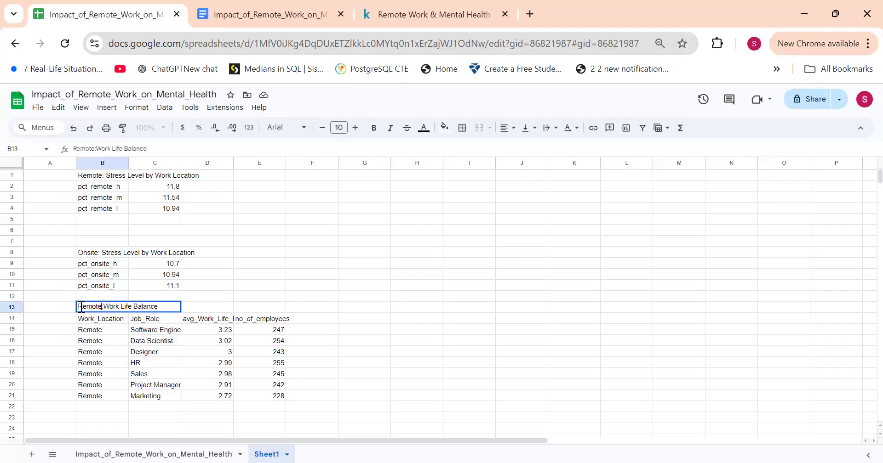
pyautogui.click(123, 378)
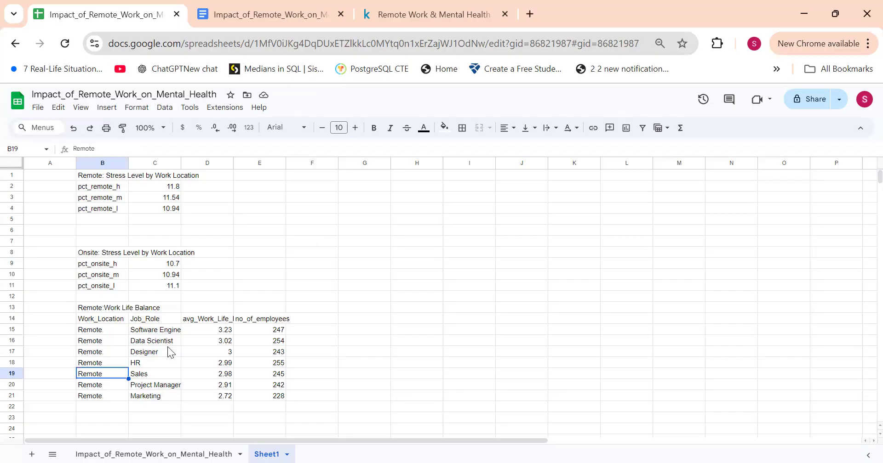
# Step: Paste the copied onsite job role results at cell B23 and insert one empty row above them
pyautogui.scroll(-1, 138, 364)
pyautogui.click(96, 396)
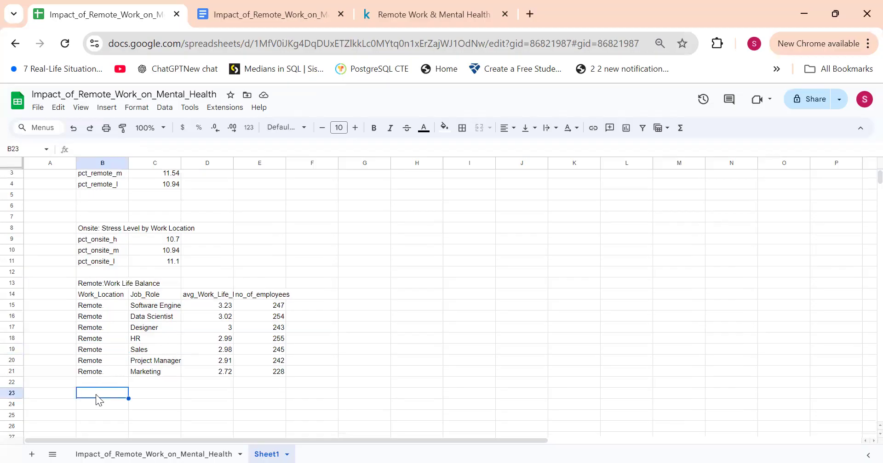
pyautogui.hotkey('ctrl', 'v')
pyautogui.click(16, 396)
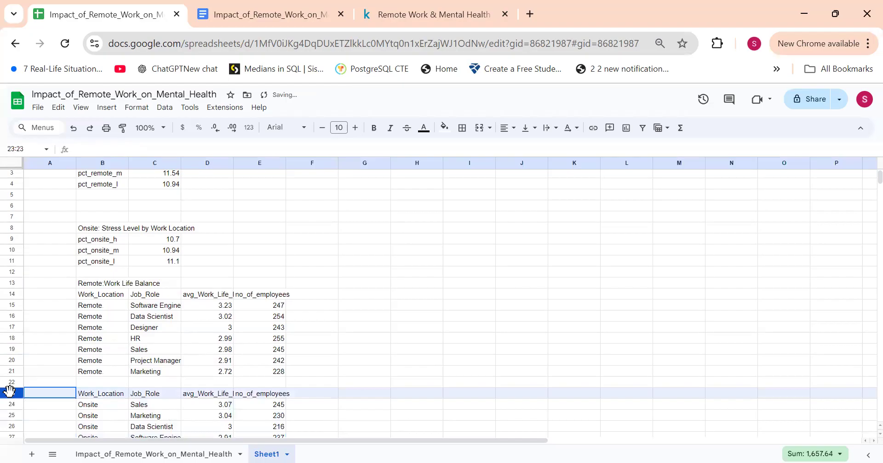
pyautogui.rightClick(16, 396)
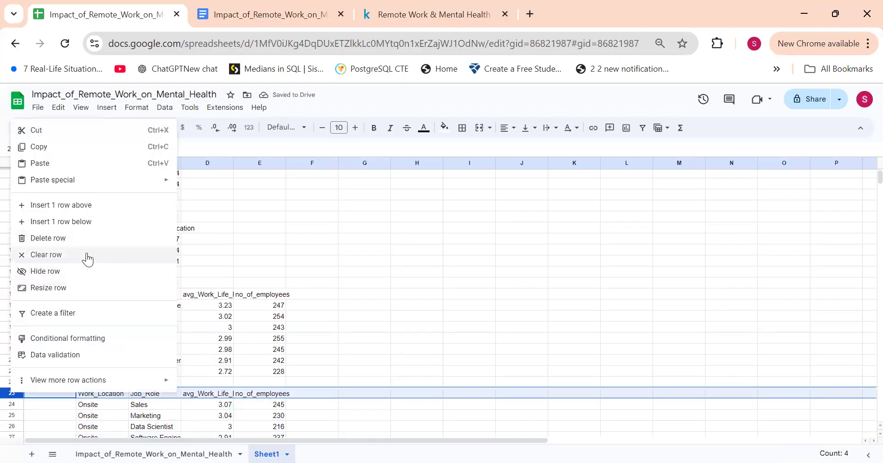
pyautogui.click(116, 206)
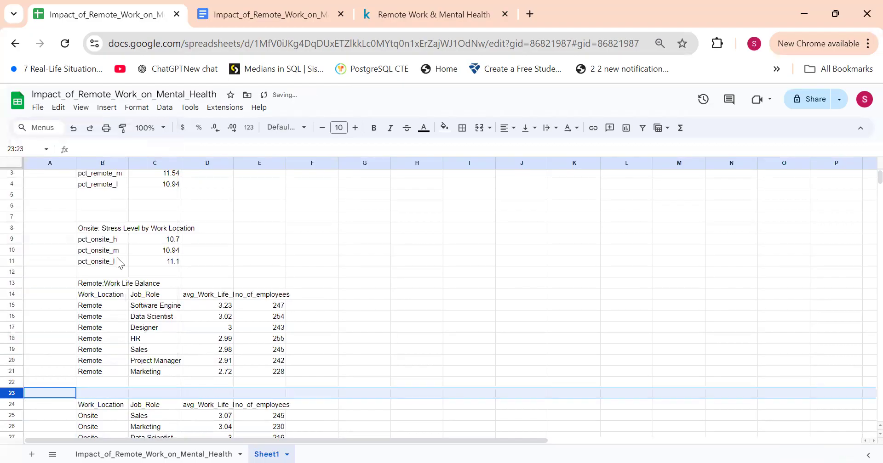
# Step: Copy the work life balance heading from B13 into B23 and reword it as Onsite:Work Life Balance
pyautogui.click(106, 285)
pyautogui.hotkey('ctrl', 'c')
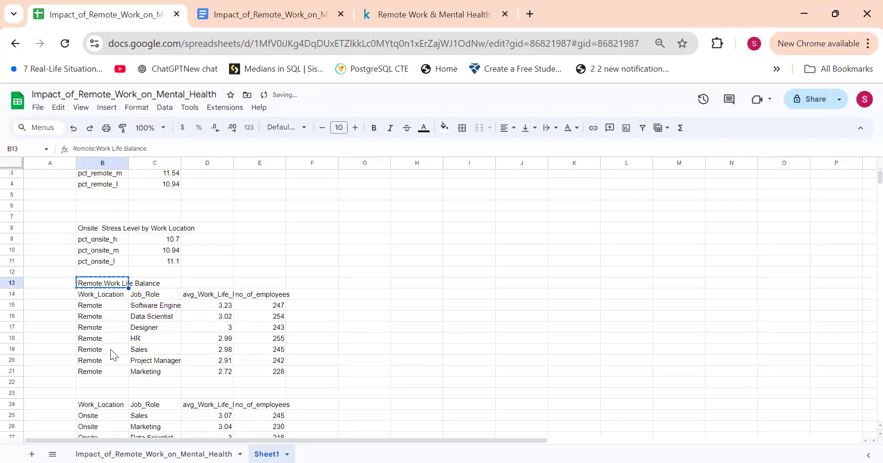
pyautogui.click(109, 396)
pyautogui.hotkey('ctrl', 'v')
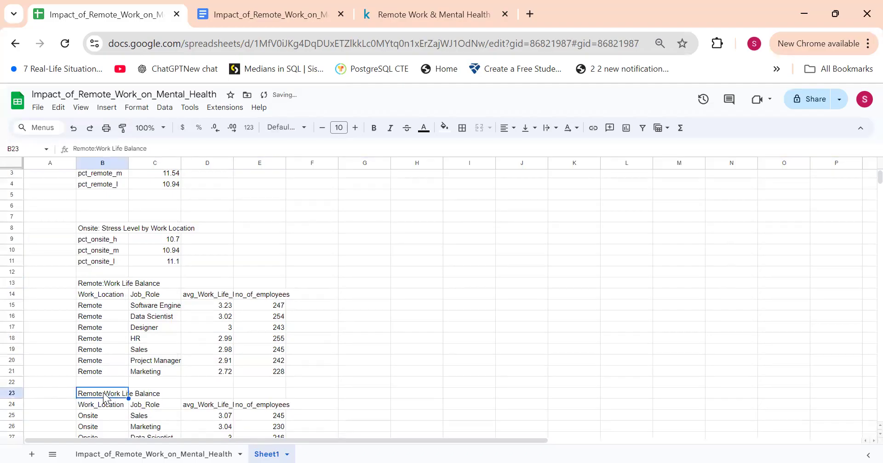
pyautogui.doubleClick(105, 393)
pyautogui.press('Left')
pyautogui.press('Left')
pyautogui.press('Left')
pyautogui.press('Left')
pyautogui.press('Left')
pyautogui.press('Left')
pyautogui.press('Left')
pyautogui.press('Left')
pyautogui.press('Left')
pyautogui.press('Left')
pyautogui.press('Left')
pyautogui.press('Left')
pyautogui.press('Left')
pyautogui.press('Left')
pyautogui.press('Left')
pyautogui.press('Left')
pyautogui.press('Left')
pyautogui.press('Left')
pyautogui.press('Left')
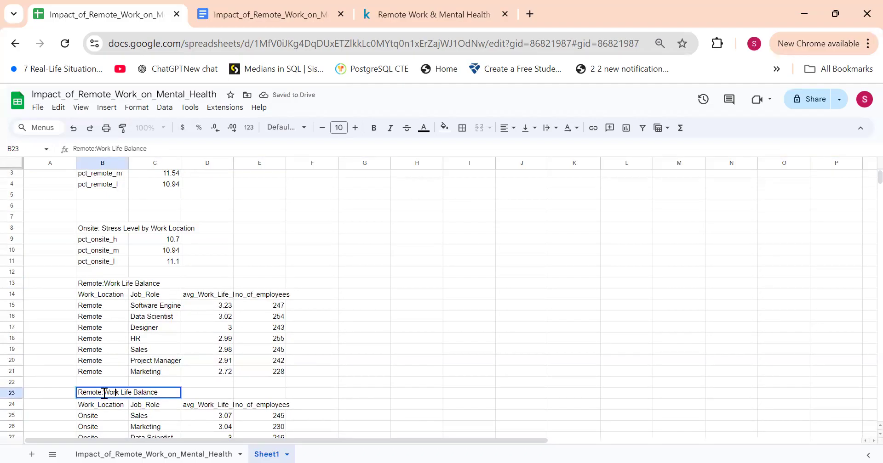
pyautogui.press('BackSpace')
pyautogui.press('BackSpace')
pyautogui.press('BackSpace')
pyautogui.press('BackSpace')
pyautogui.press('BackSpace')
pyautogui.press('BackSpace')
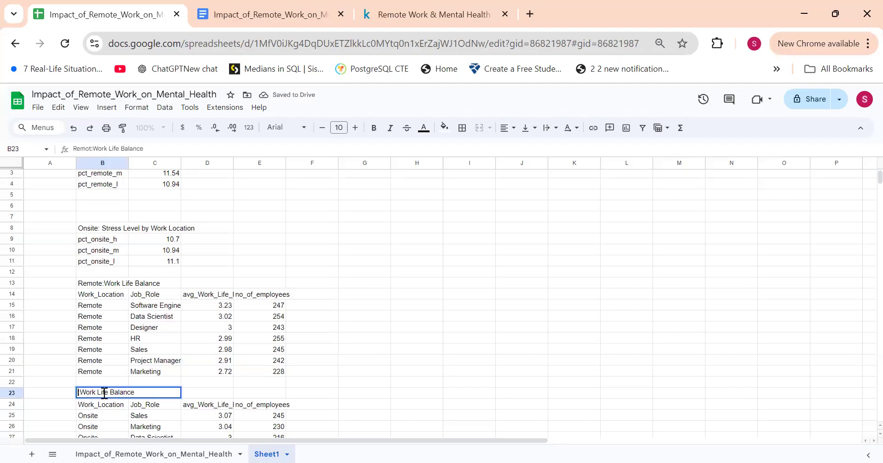
pyautogui.write('Onsite')
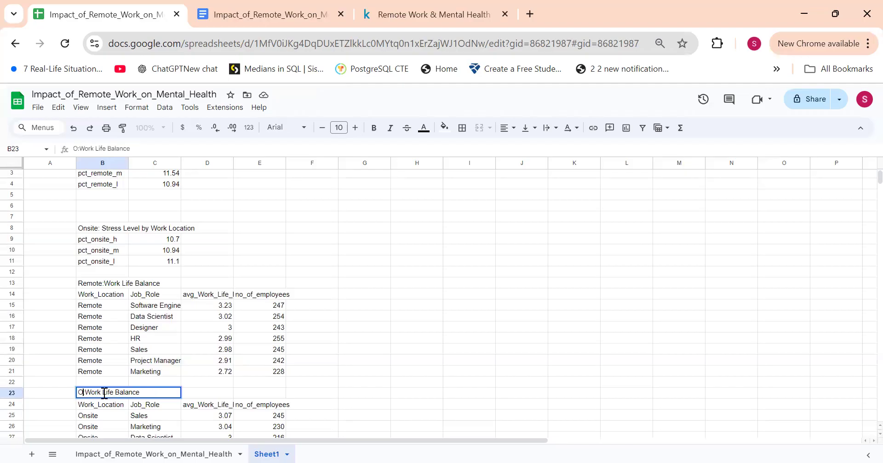
pyautogui.press('Return')
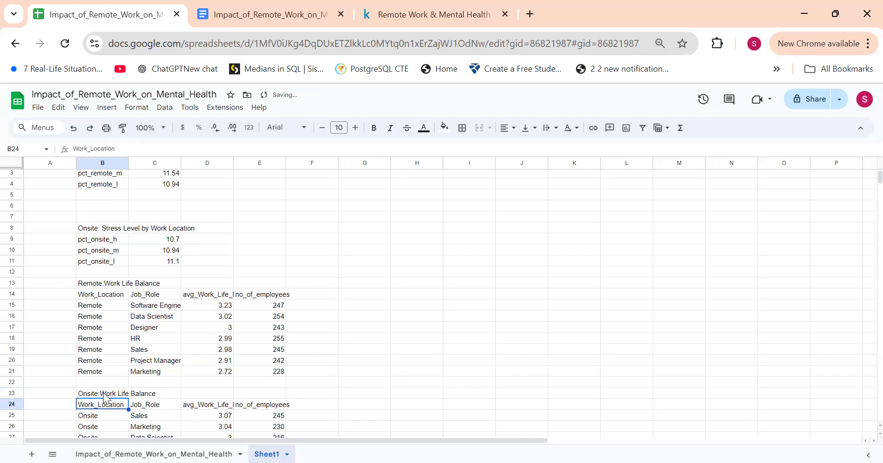
# Step: Delete the empty rows 5 and 6 between the remote and onsite stress level tables
pyautogui.scroll(1, 244, 395)
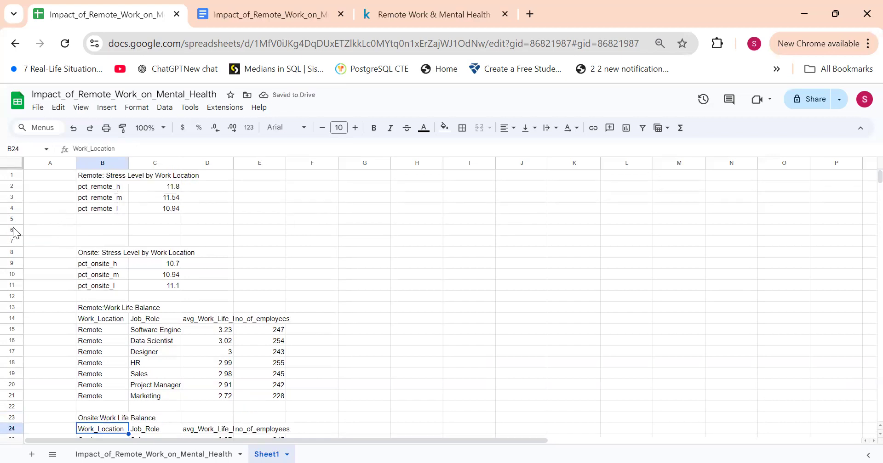
pyautogui.moveTo(9, 219); pyautogui.dragTo(9, 229)
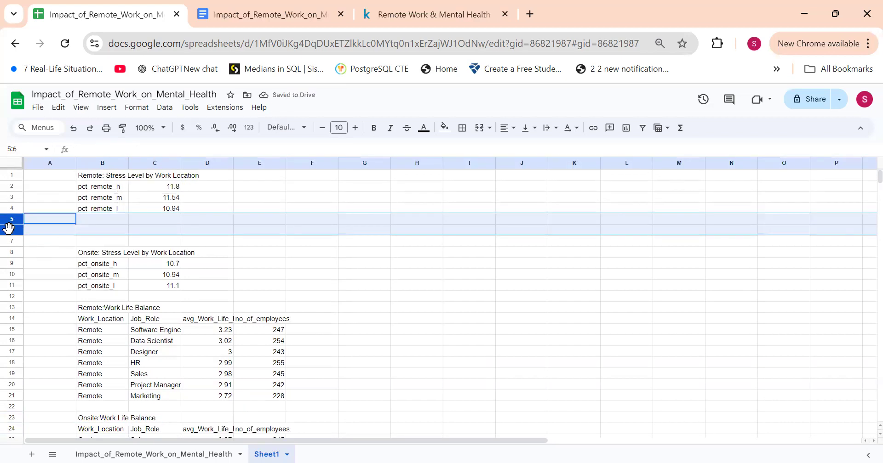
pyautogui.rightClick(9, 228)
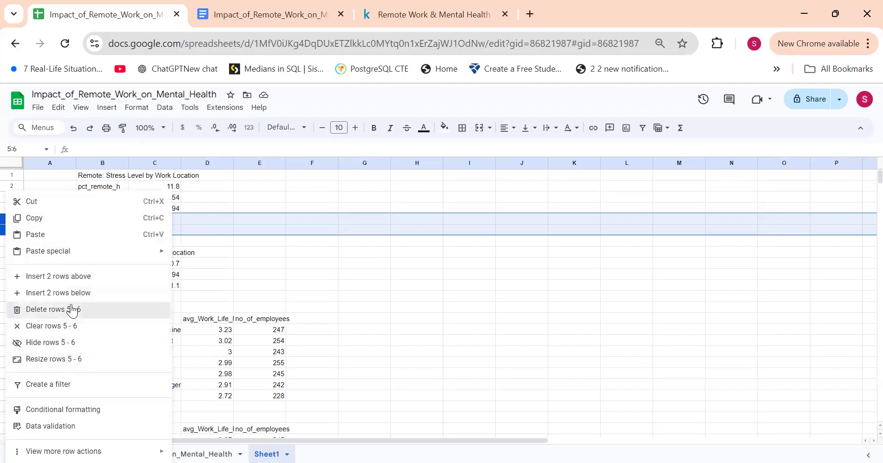
pyautogui.click(71, 310)
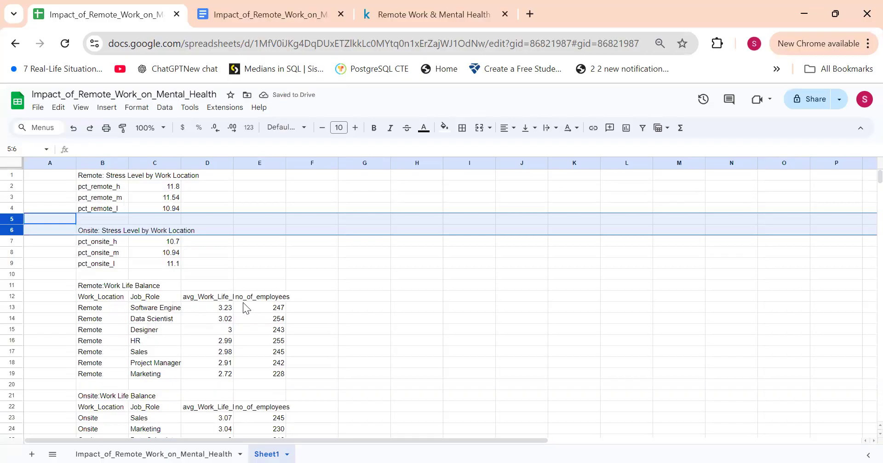
# Step: Make the four table headings in cells B1, B6, B11 and B21 bold
pyautogui.click(102, 177)
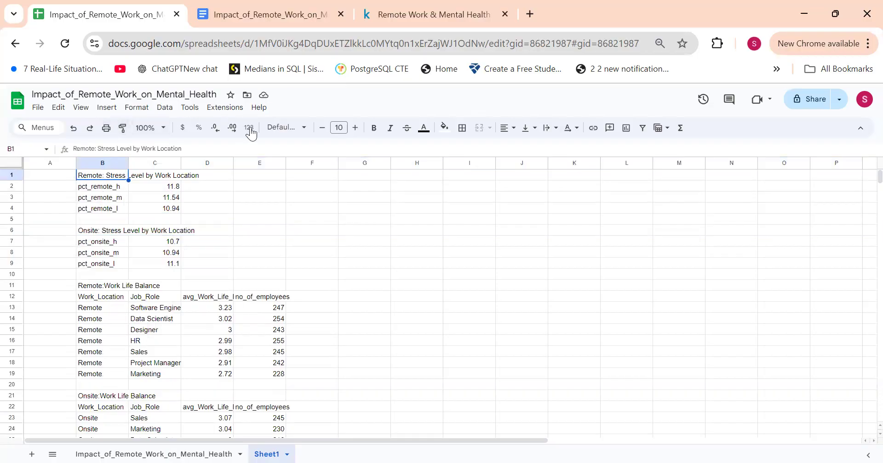
pyautogui.click(374, 130)
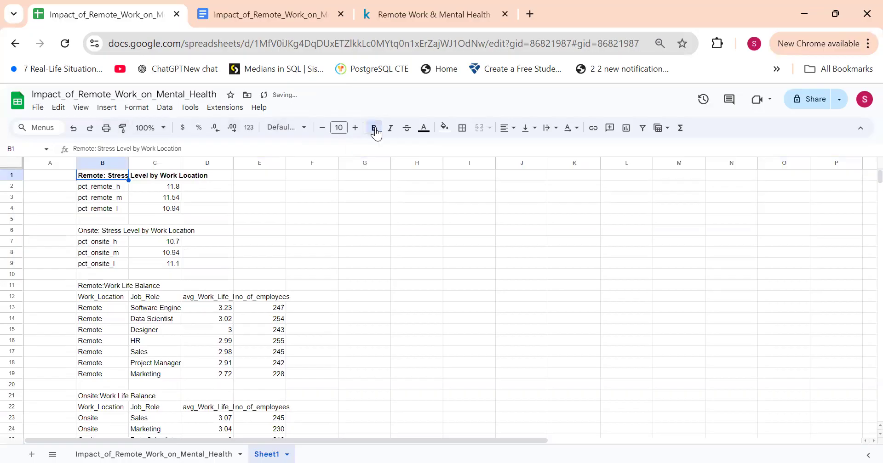
pyautogui.click(98, 232)
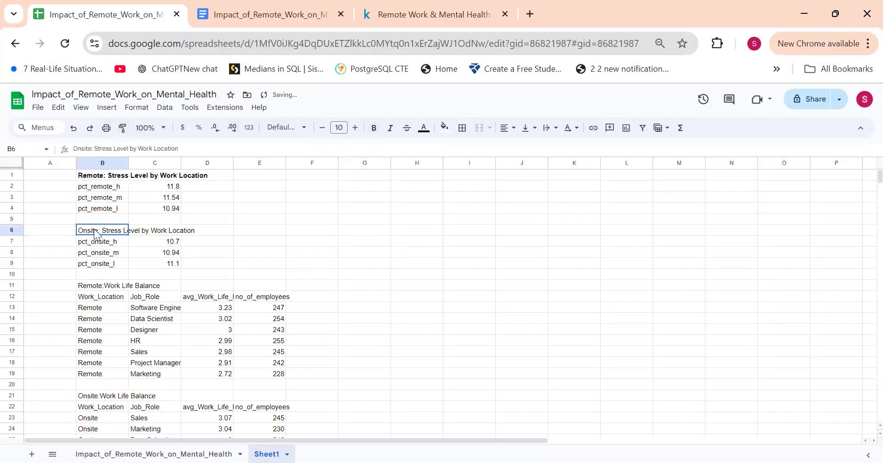
pyautogui.click(374, 128)
pyautogui.click(86, 289)
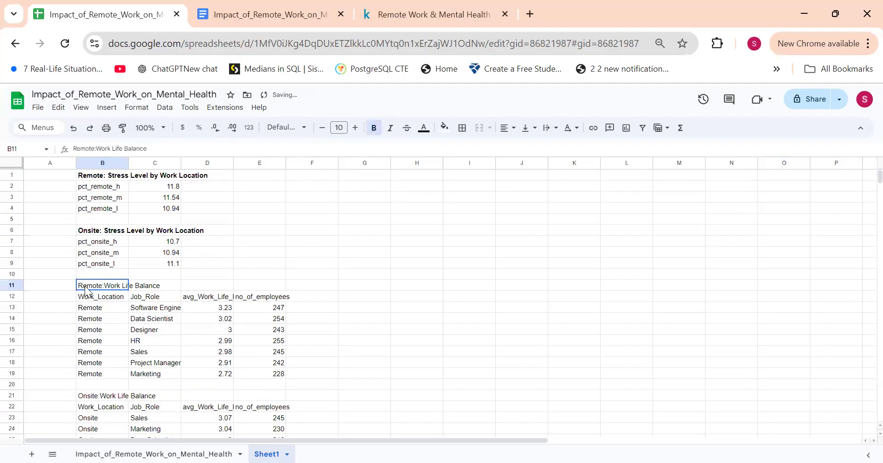
pyautogui.click(375, 131)
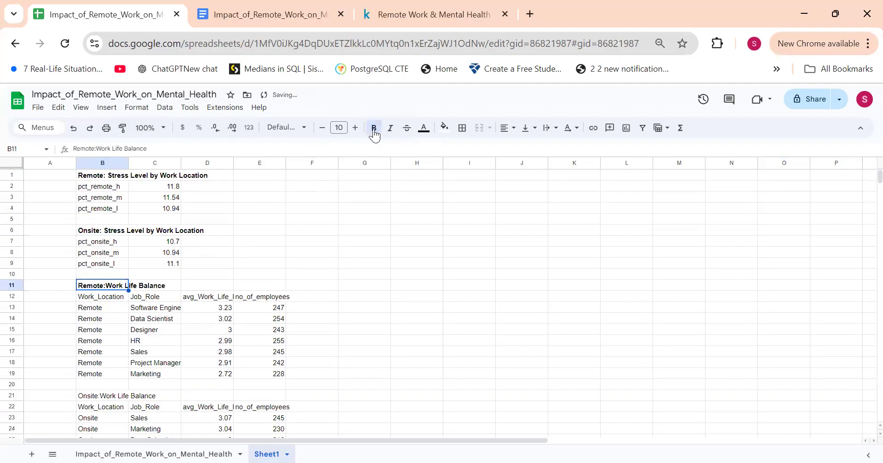
pyautogui.click(94, 397)
pyautogui.click(372, 130)
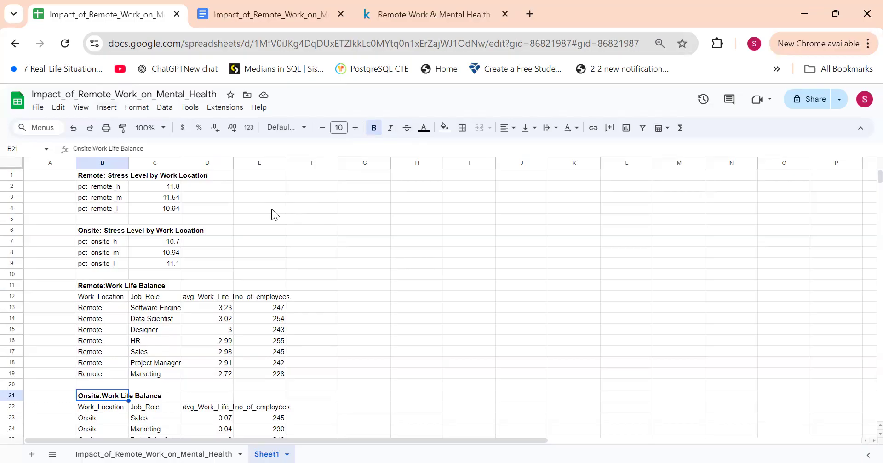
# Step: Try to set the text colour of the whole columns B to E to white
pyautogui.click(91, 164)
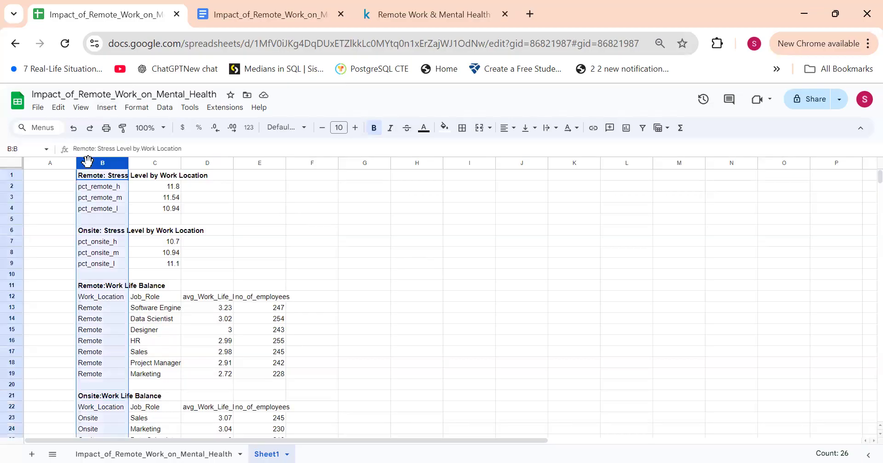
pyautogui.click(253, 188)
pyautogui.moveTo(115, 166); pyautogui.dragTo(271, 199)
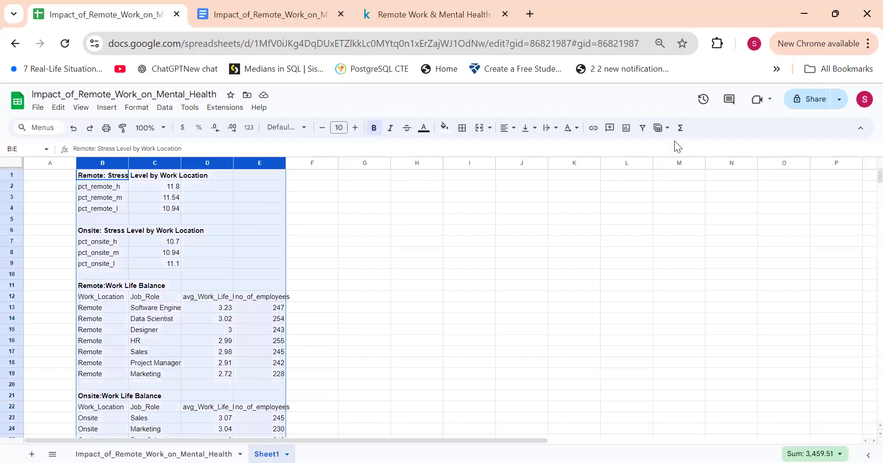
pyautogui.click(423, 129)
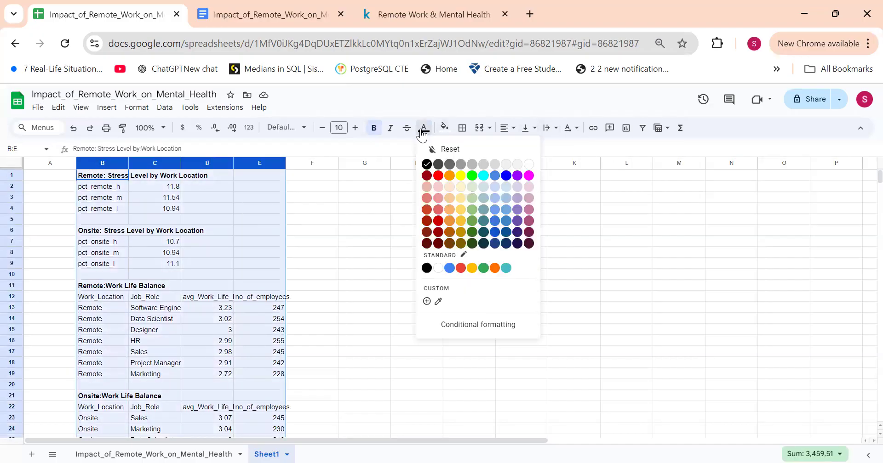
pyautogui.click(531, 169)
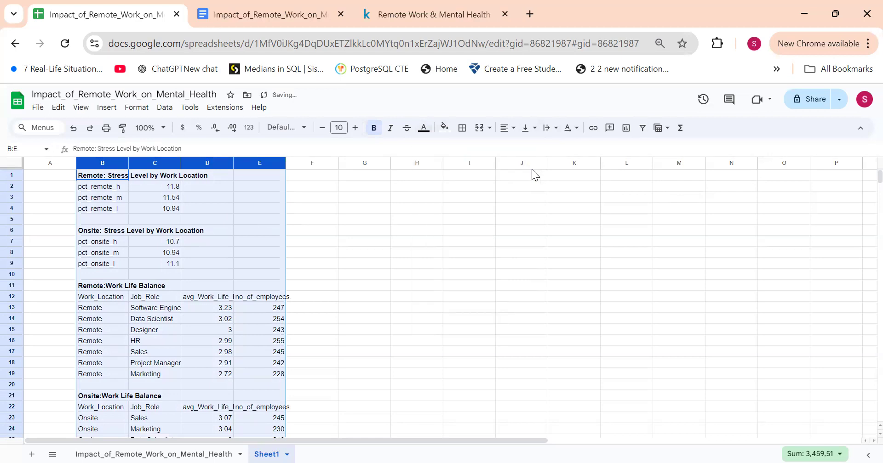
# Step: Set the text colour of the range B1:E30 containing all four tables to white
pyautogui.click(113, 179)
pyautogui.moveTo(113, 179); pyautogui.dragTo(285, 389)
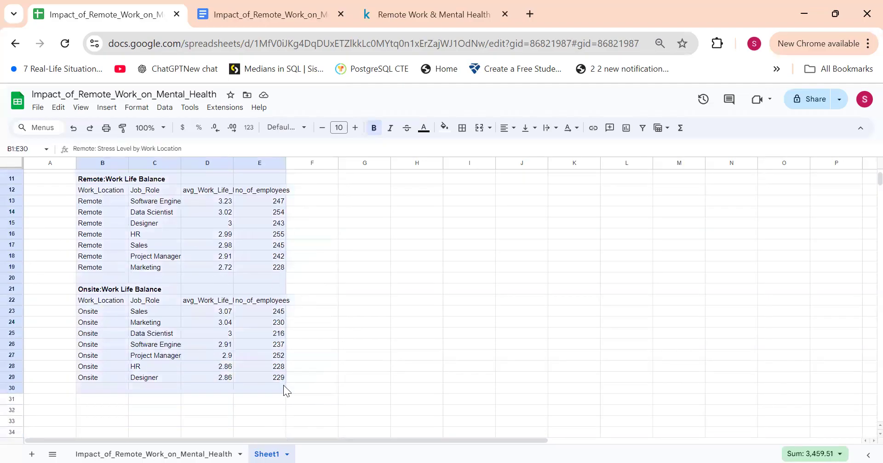
pyautogui.click(424, 128)
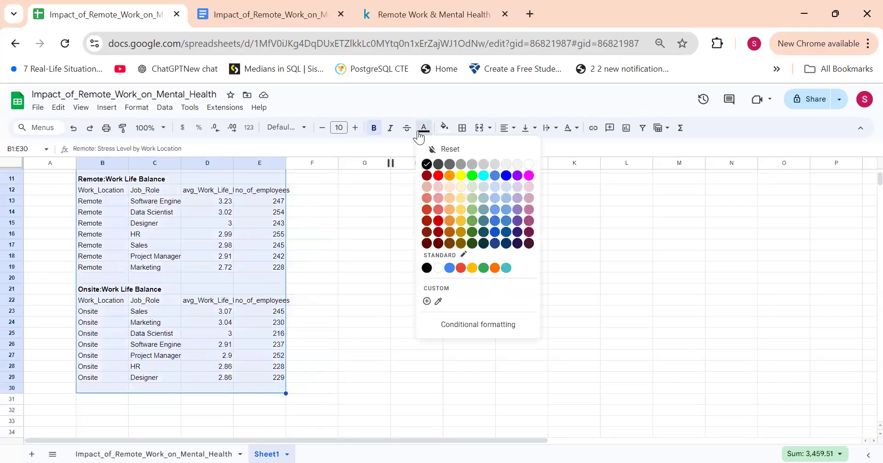
pyautogui.click(529, 165)
pyautogui.scroll(3, 216, 269)
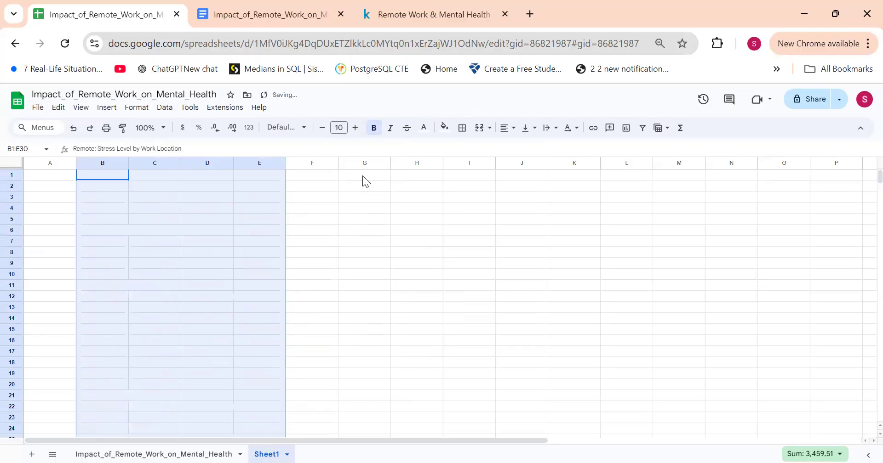
# Step: Fill all columns A to Z of the sheet with black
pyautogui.click(442, 130)
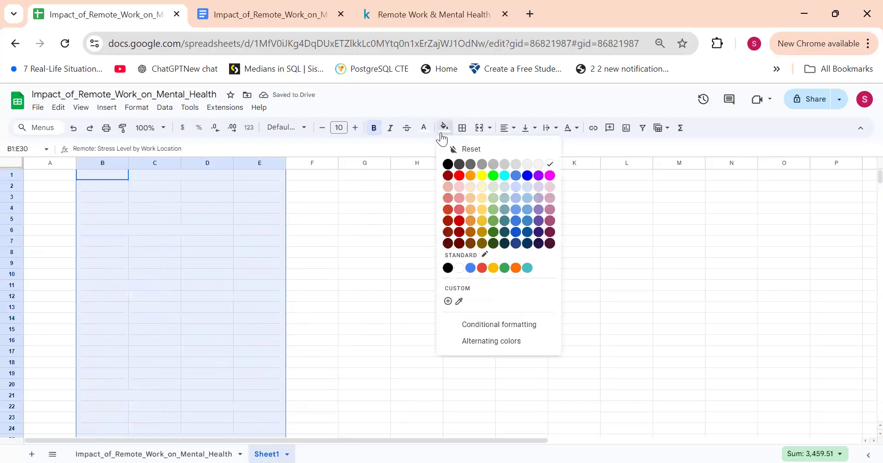
pyautogui.click(393, 261)
pyautogui.moveTo(33, 165); pyautogui.dragTo(863, 170)
pyautogui.click(444, 128)
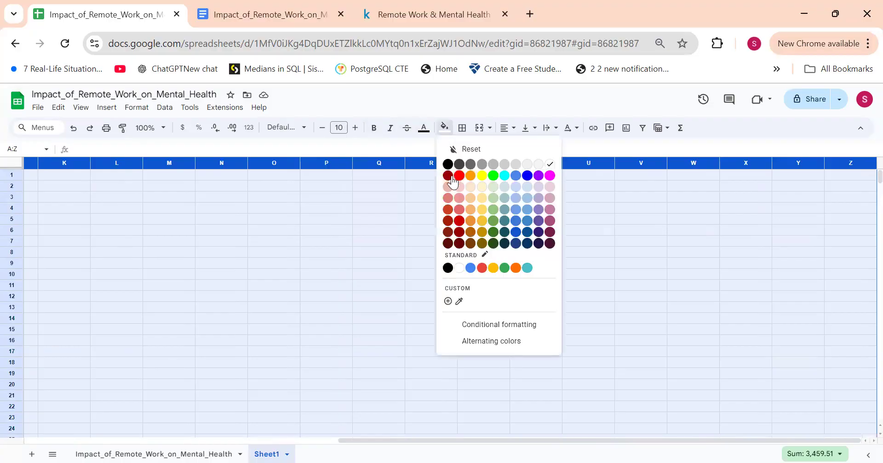
pyautogui.click(448, 164)
pyautogui.hscroll(-10, 345, 351)
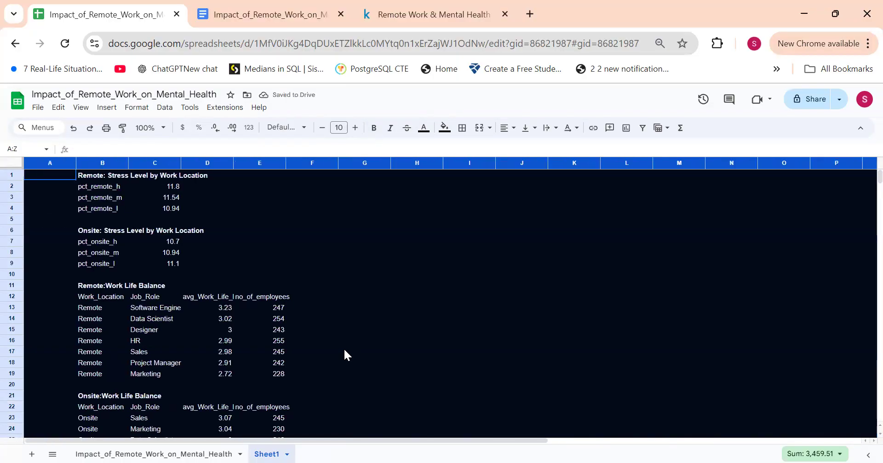
pyautogui.scroll(-15, 345, 352)
pyautogui.scroll(15, 345, 352)
# Step: Turn off the gridlines on the sheet
pyautogui.click(288, 244)
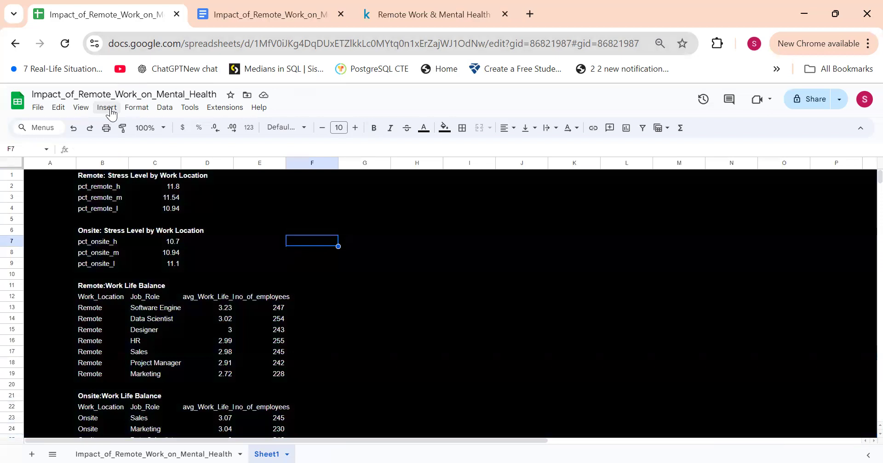
pyautogui.click(81, 108)
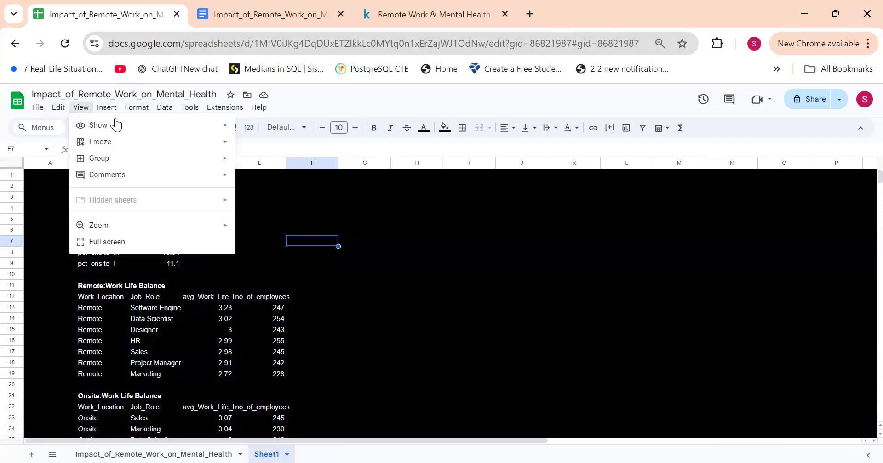
pyautogui.moveTo(149, 128)
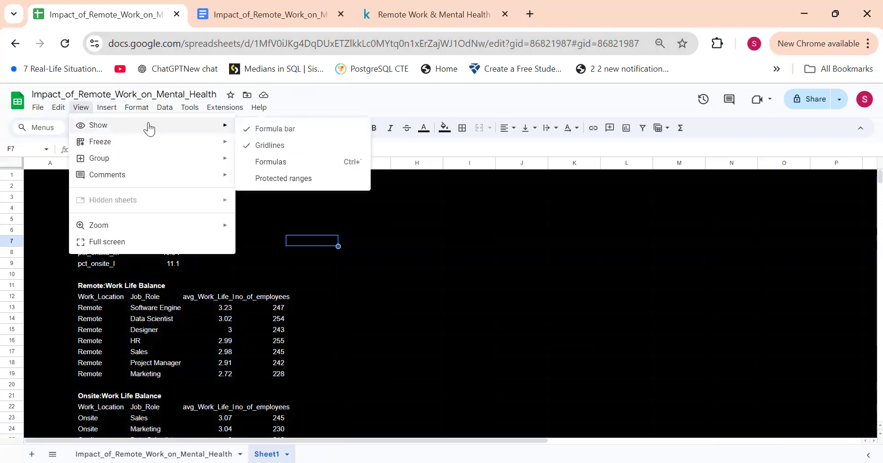
pyautogui.click(258, 145)
pyautogui.scroll(-5, 394, 263)
pyautogui.scroll(5, 393, 263)
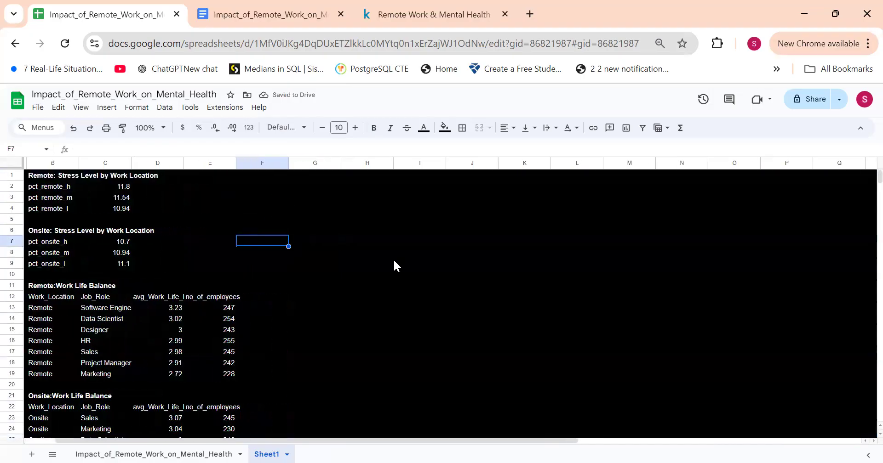
pyautogui.click(461, 208)
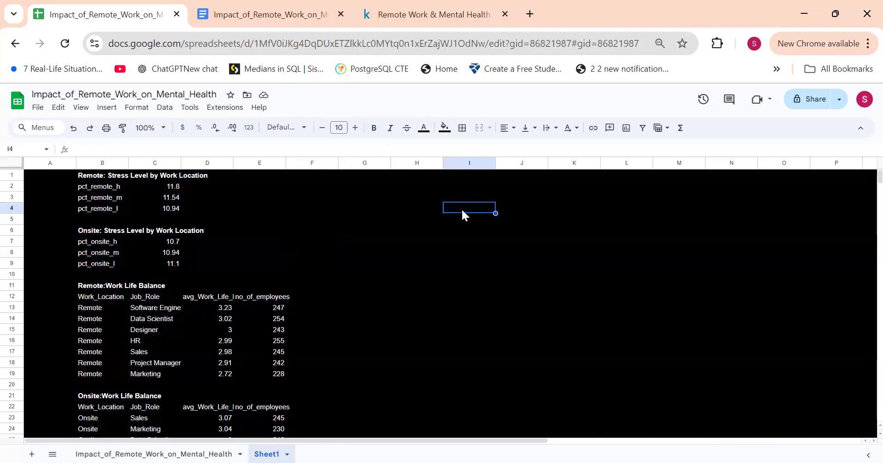
pyautogui.hscroll(1, 462, 208)
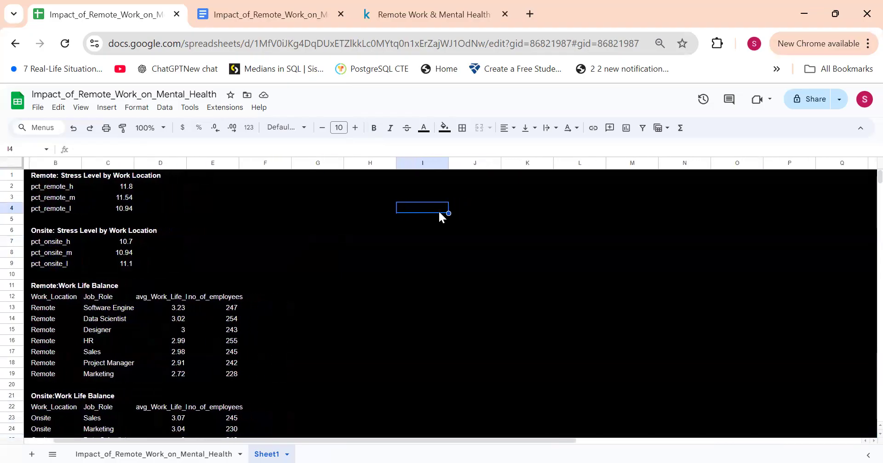
# Step: Insert a pie chart of the remote stress levels in B1:C4, place it beside the tables from row 1 and narrow it slightly
pyautogui.moveTo(46, 174); pyautogui.dragTo(131, 212)
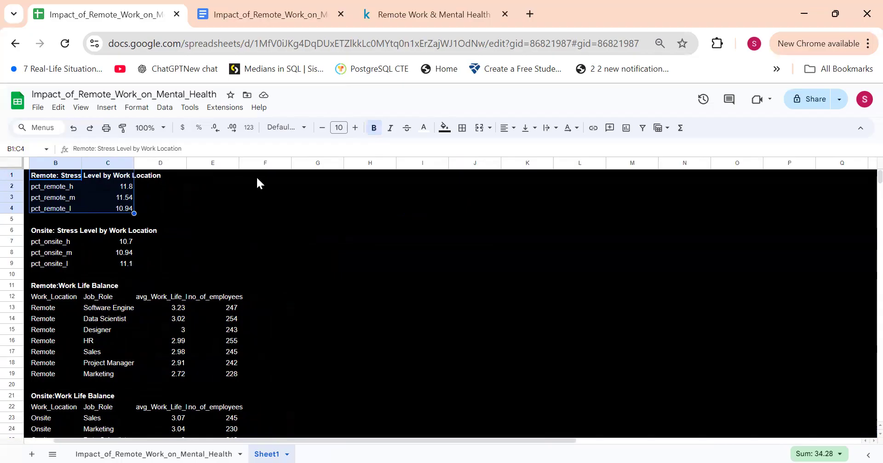
pyautogui.click(67, 186)
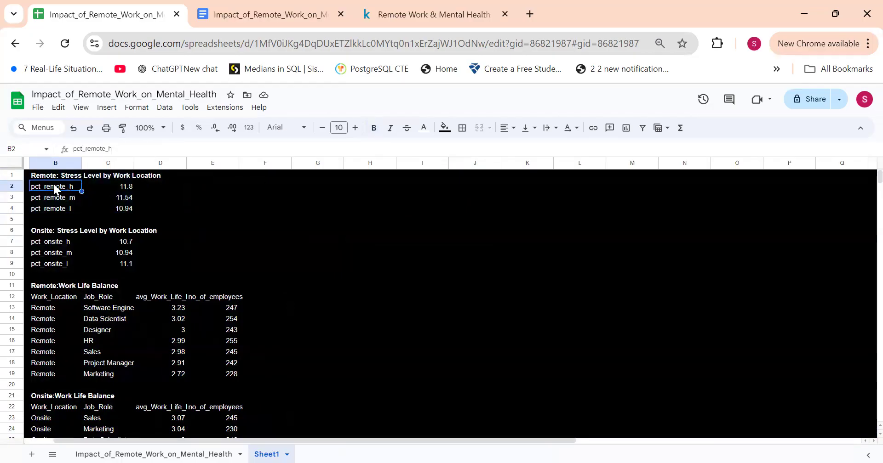
pyautogui.moveTo(49, 177); pyautogui.dragTo(114, 211)
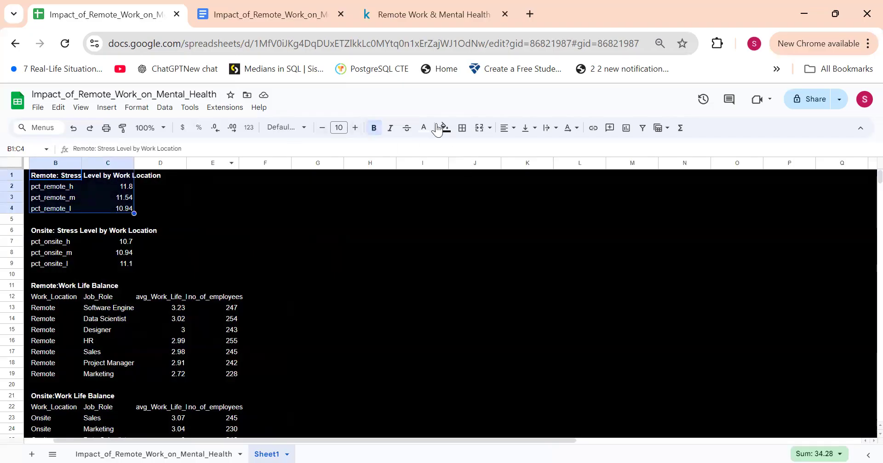
pyautogui.click(106, 110)
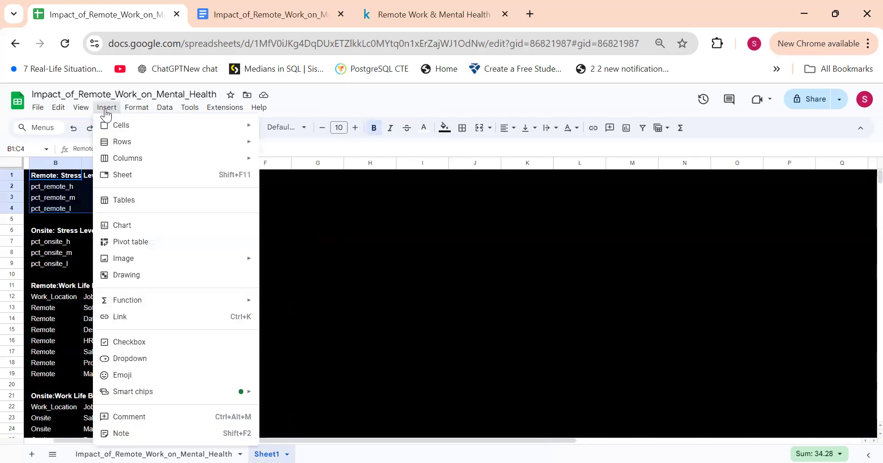
pyautogui.click(156, 226)
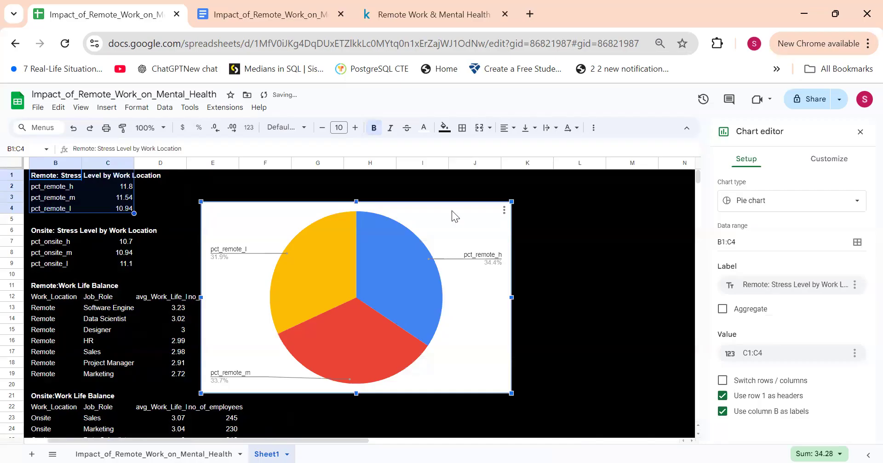
pyautogui.moveTo(447, 214); pyautogui.dragTo(538, 188)
pyautogui.moveTo(598, 271); pyautogui.dragTo(584, 249)
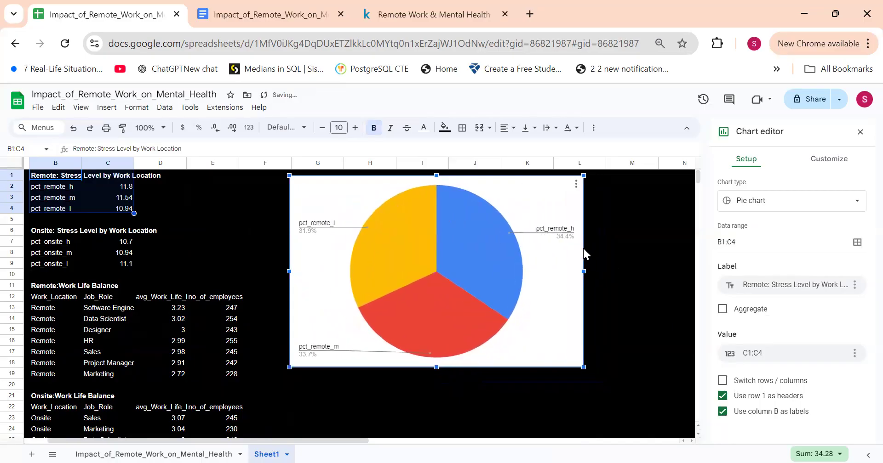
# Step: Set the background color of the remote stress level pie chart to black
pyautogui.click(823, 159)
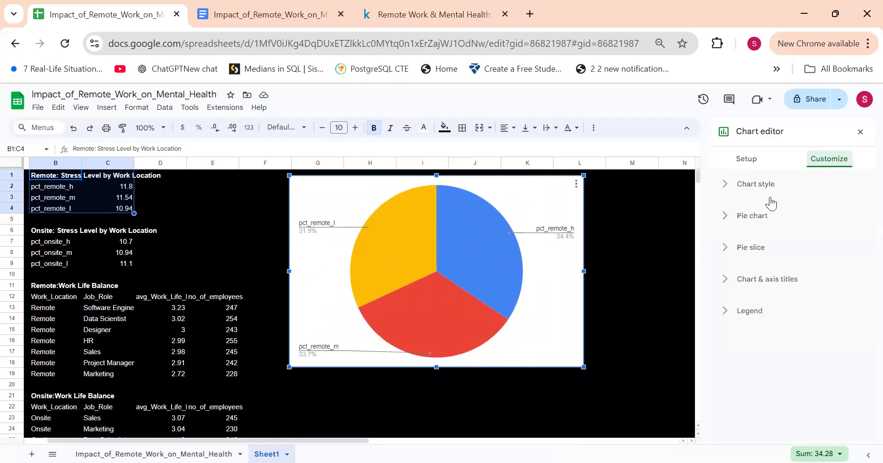
pyautogui.click(728, 186)
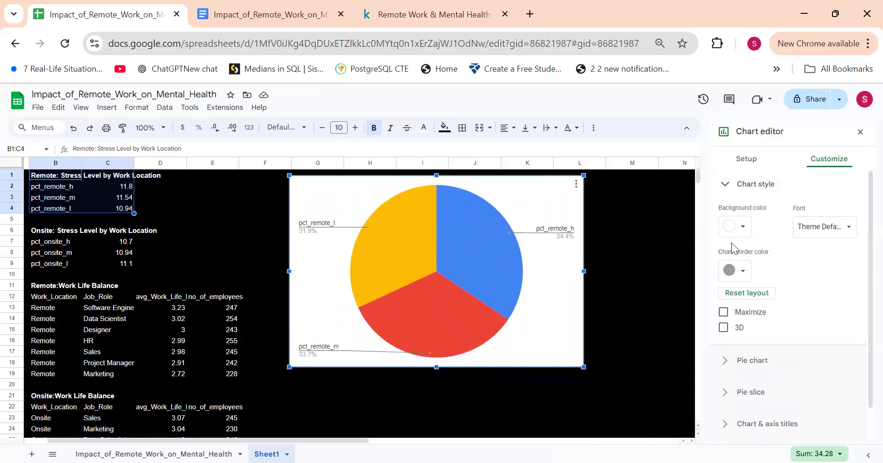
pyautogui.click(734, 226)
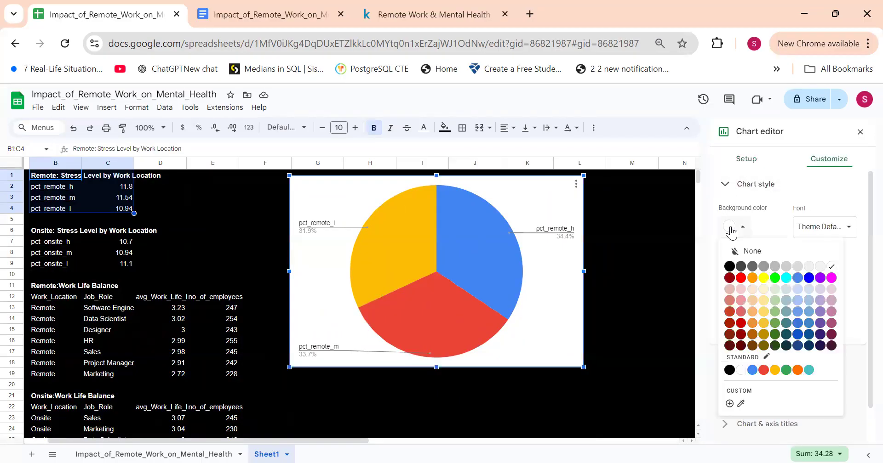
pyautogui.click(729, 267)
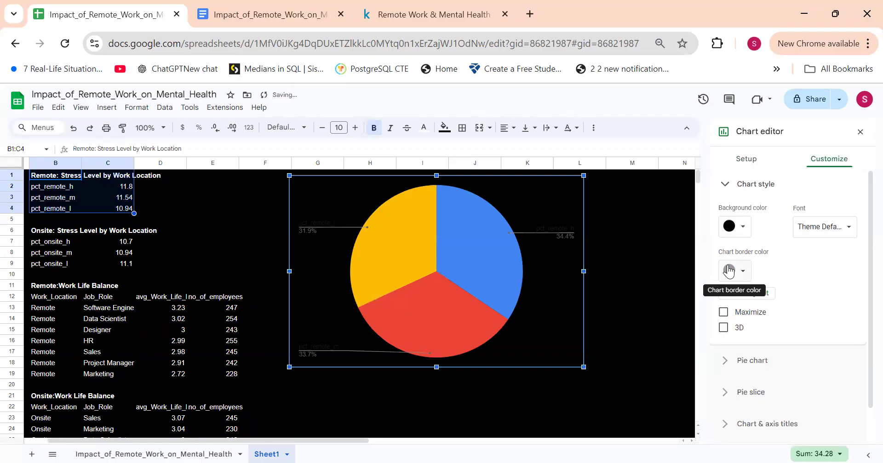
pyautogui.click(723, 188)
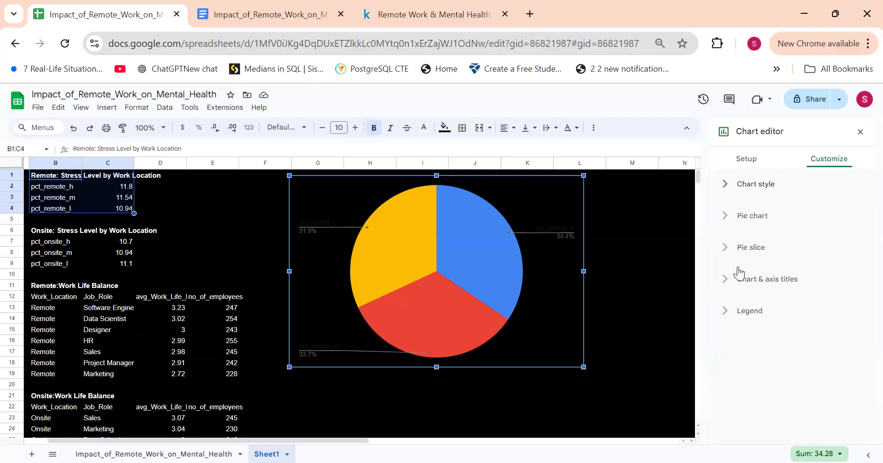
# Step: Set the legend text color of the remote stress level pie chart to white
pyautogui.click(743, 159)
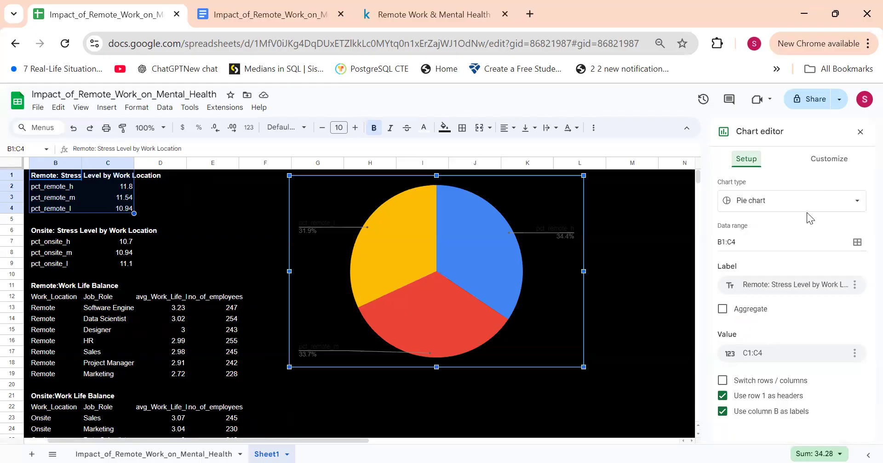
pyautogui.click(825, 166)
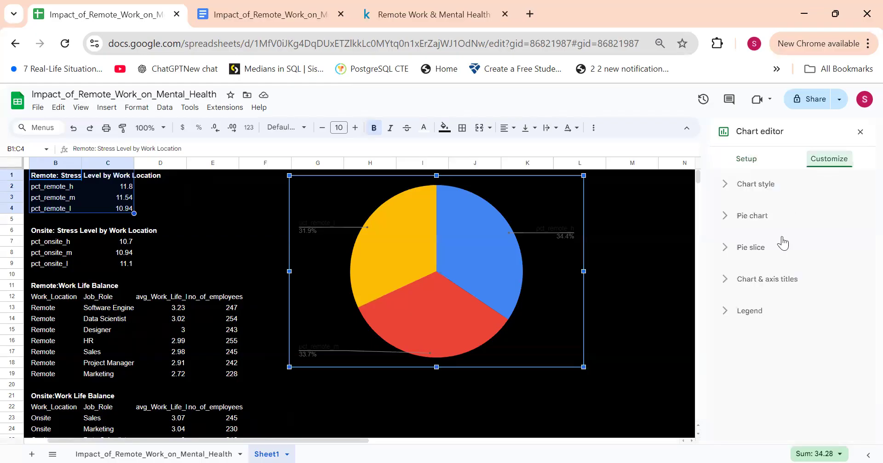
pyautogui.click(739, 316)
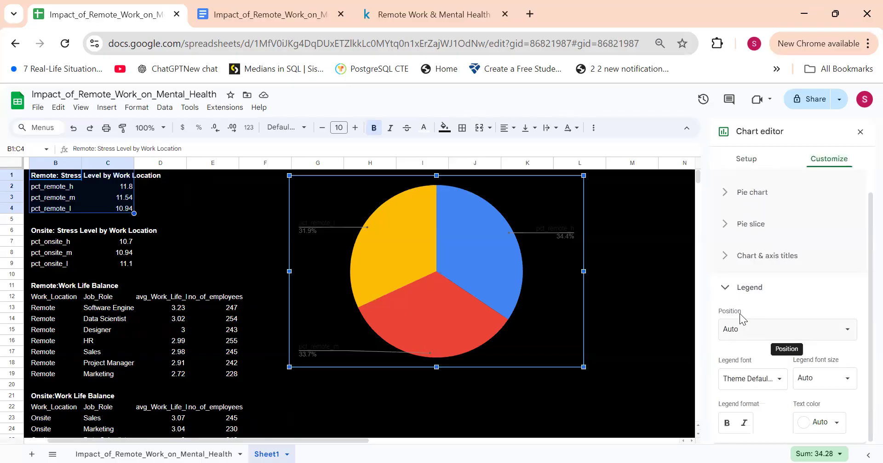
pyautogui.click(807, 423)
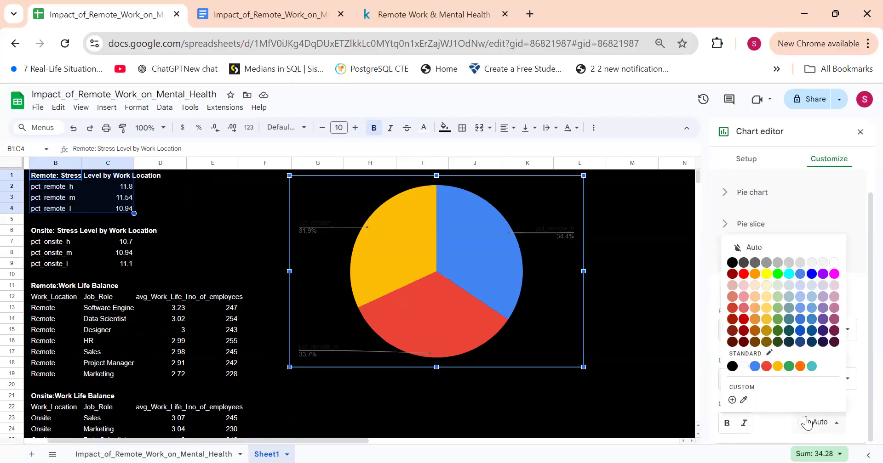
pyautogui.click(832, 264)
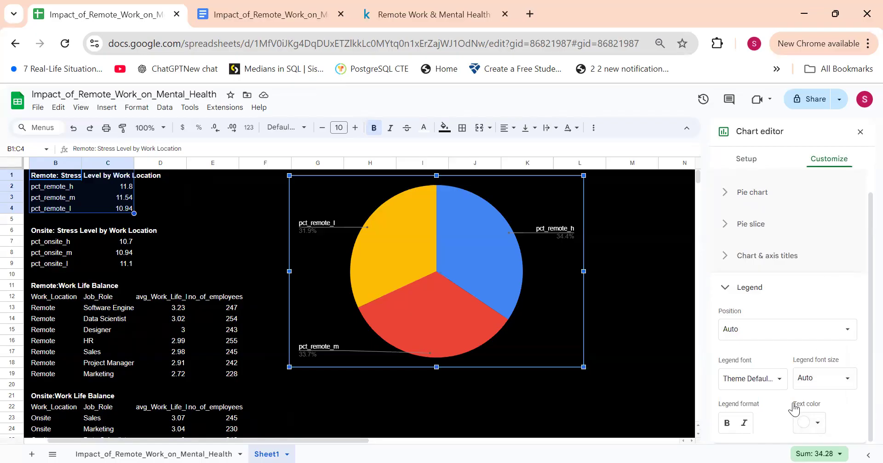
pyautogui.click(728, 289)
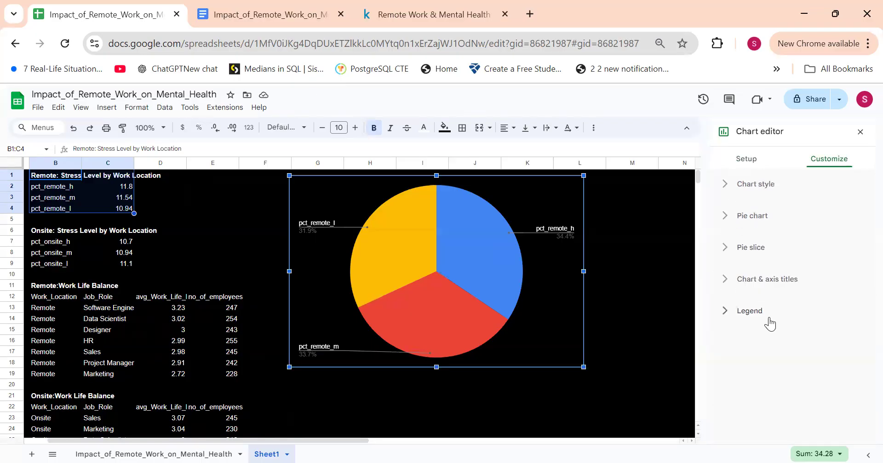
pyautogui.click(729, 278)
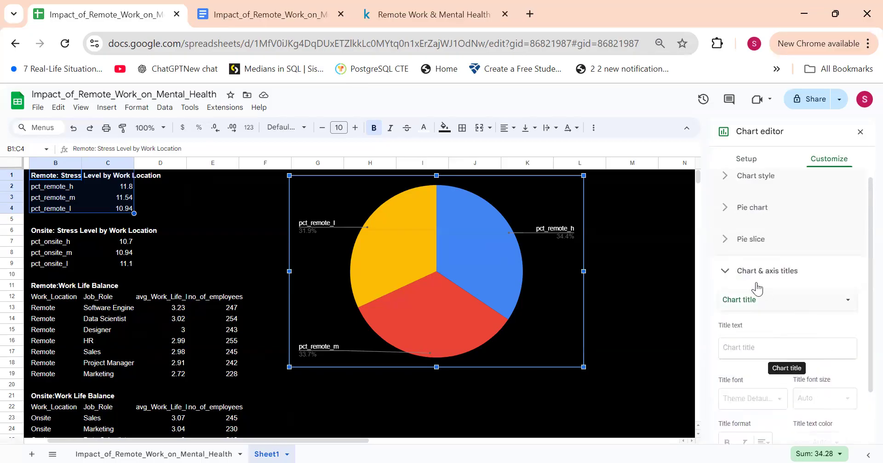
pyautogui.click(727, 277)
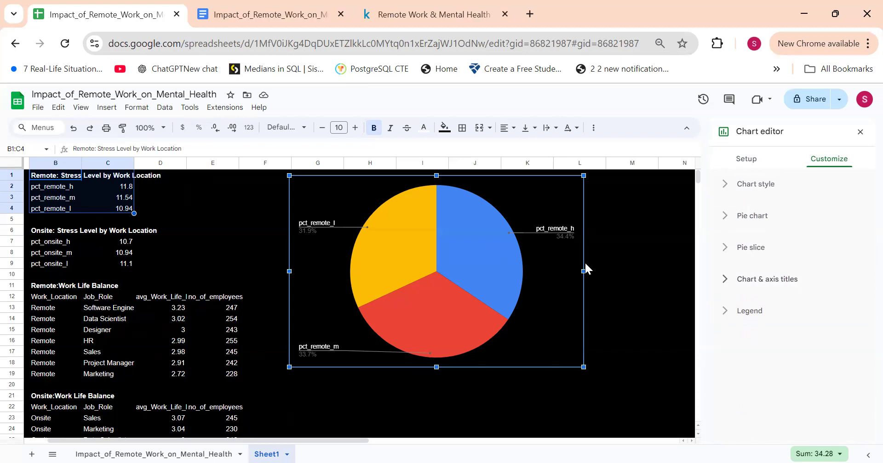
# Step: Resize the remote stress level pie chart to end at about row 13 and the outer edge of column K
pyautogui.moveTo(582, 273); pyautogui.dragTo(572, 272)
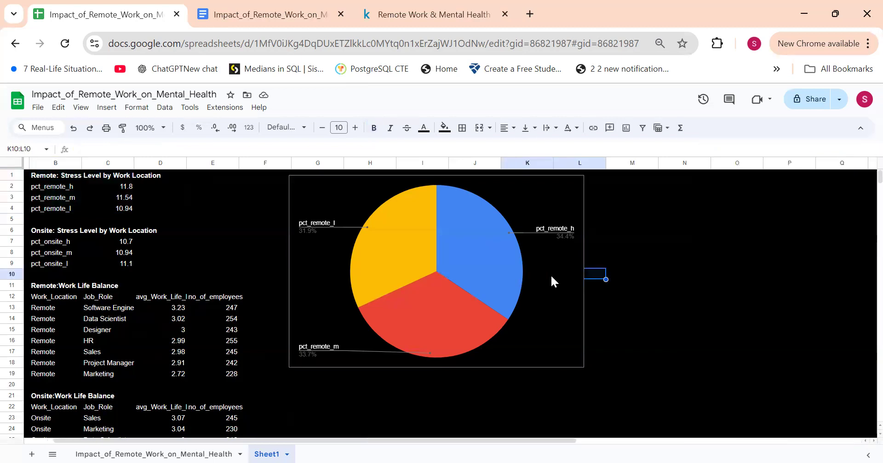
pyautogui.moveTo(582, 365); pyautogui.dragTo(492, 197)
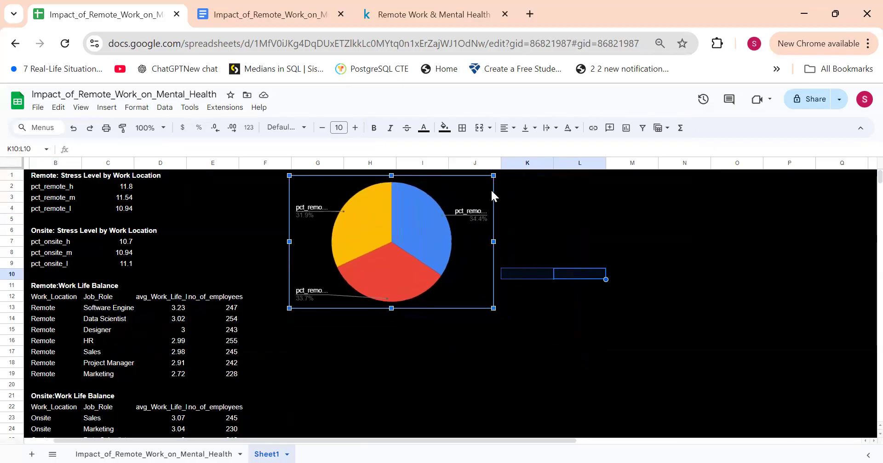
pyautogui.moveTo(490, 243); pyautogui.dragTo(551, 243)
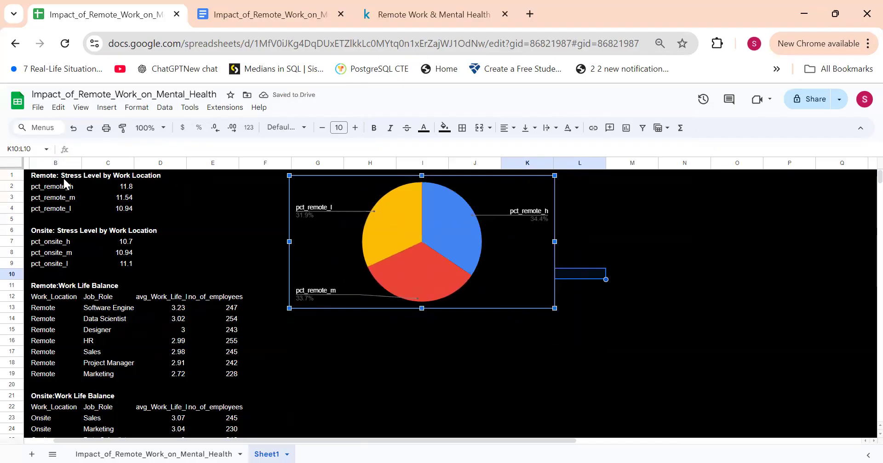
# Step: Insert a pie chart of the onsite stress levels in B6:C9 and open its customization options
pyautogui.moveTo(40, 236); pyautogui.dragTo(134, 266)
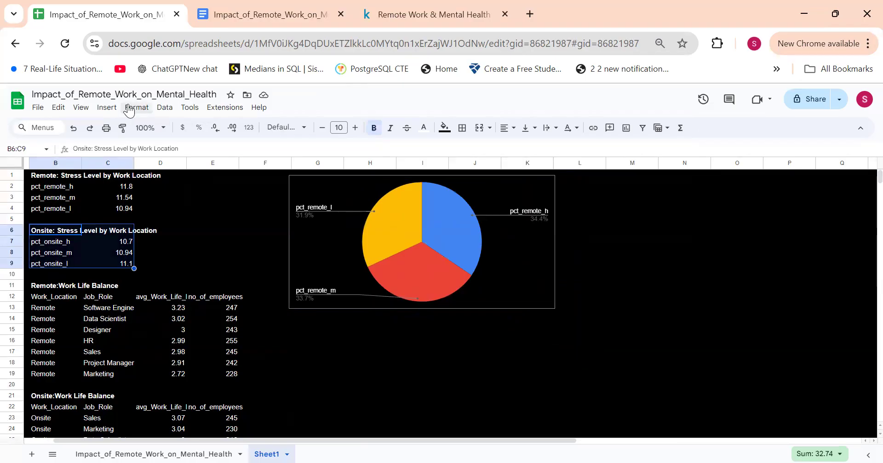
pyautogui.click(112, 108)
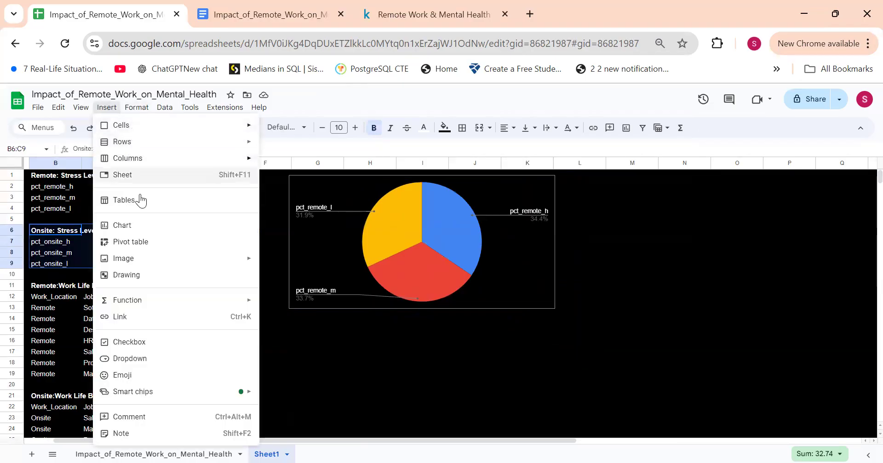
pyautogui.click(140, 228)
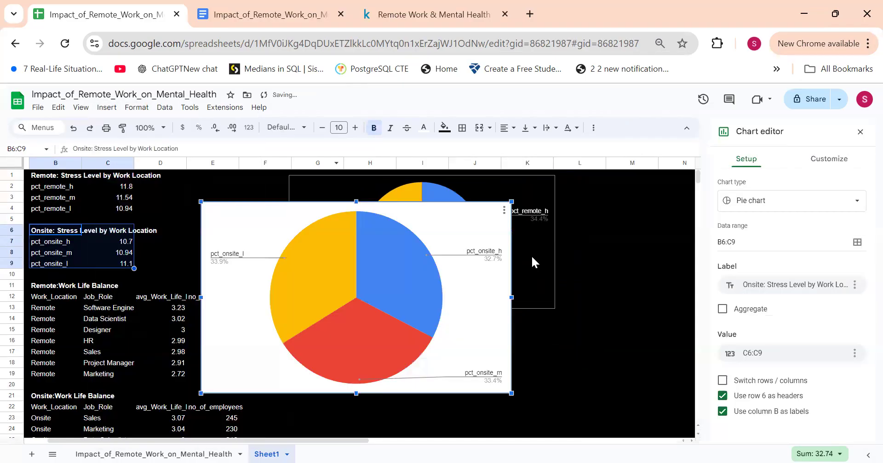
pyautogui.click(823, 162)
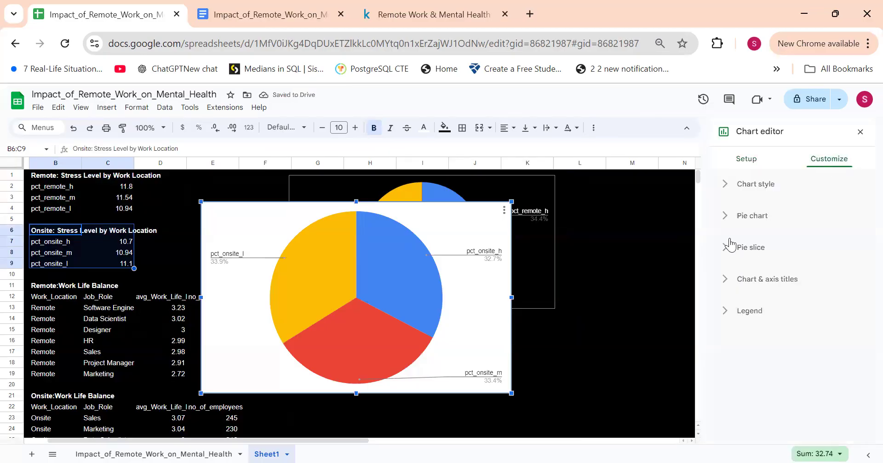
# Step: Set the background color of the onsite stress level pie chart to black
pyautogui.click(727, 187)
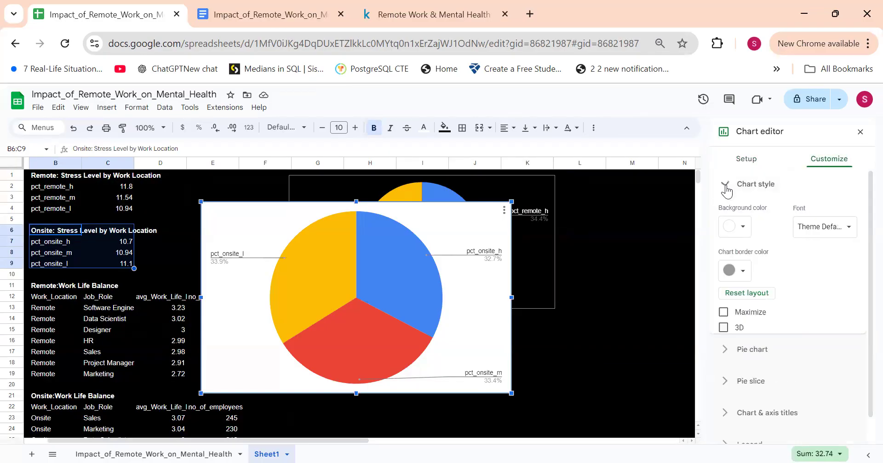
pyautogui.click(733, 226)
pyautogui.click(730, 267)
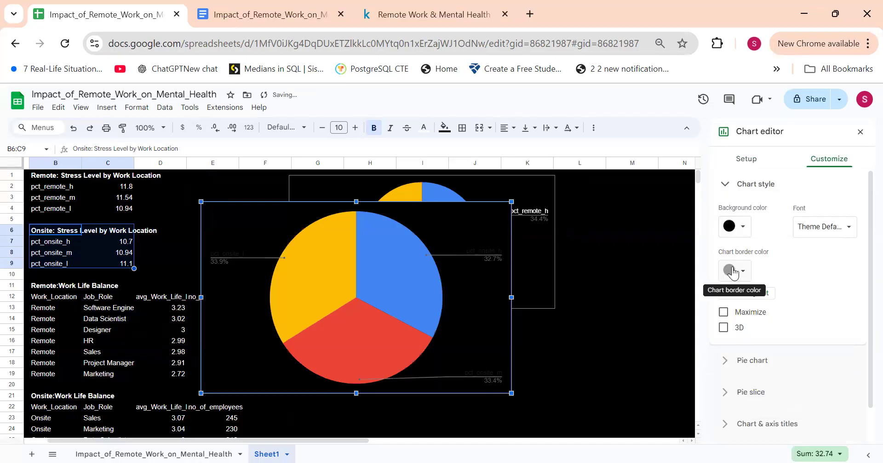
# Step: Set the legend text color of the onsite stress level pie chart to white
pyautogui.click(726, 185)
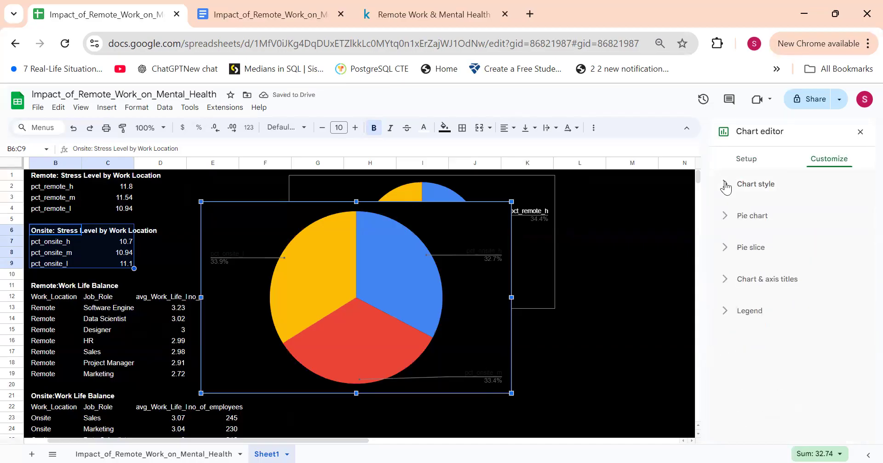
pyautogui.click(730, 280)
pyautogui.click(730, 280)
pyautogui.click(727, 311)
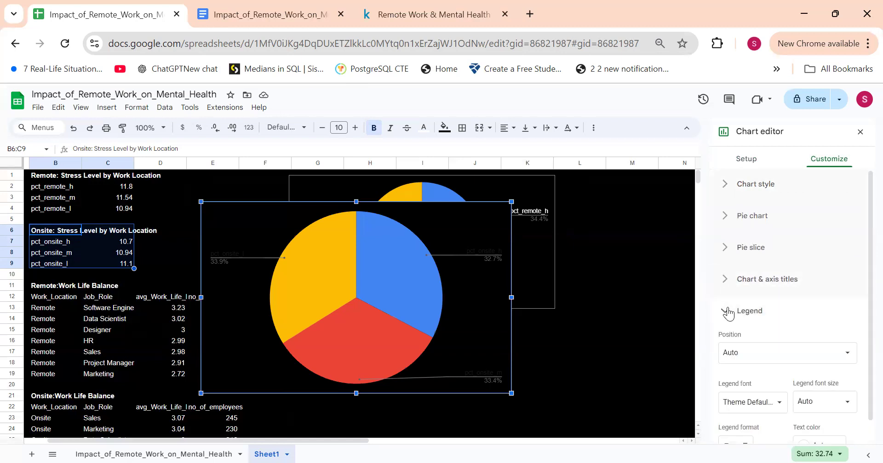
pyautogui.click(801, 431)
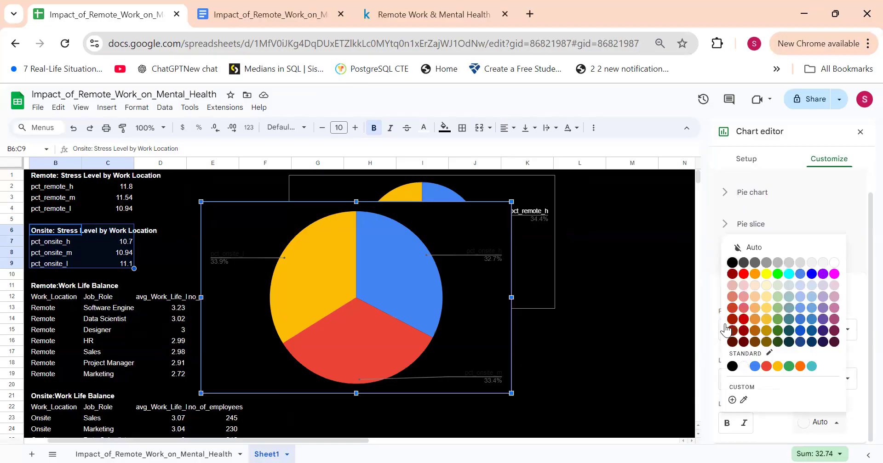
pyautogui.click(745, 366)
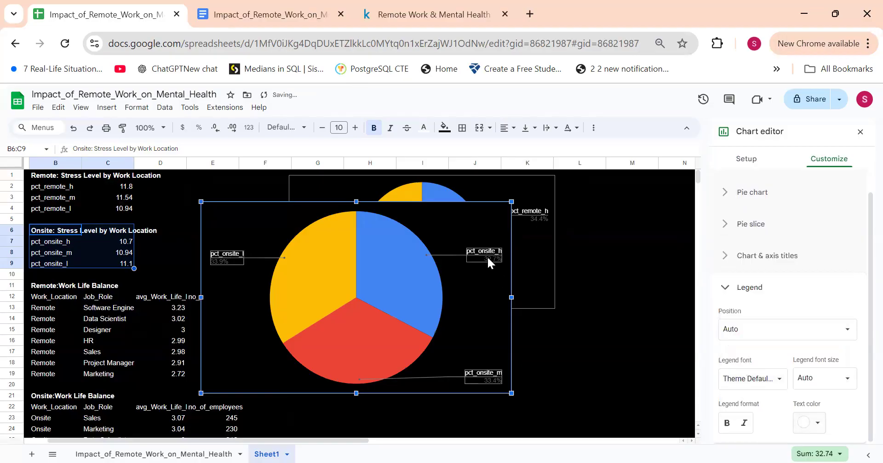
pyautogui.click(638, 313)
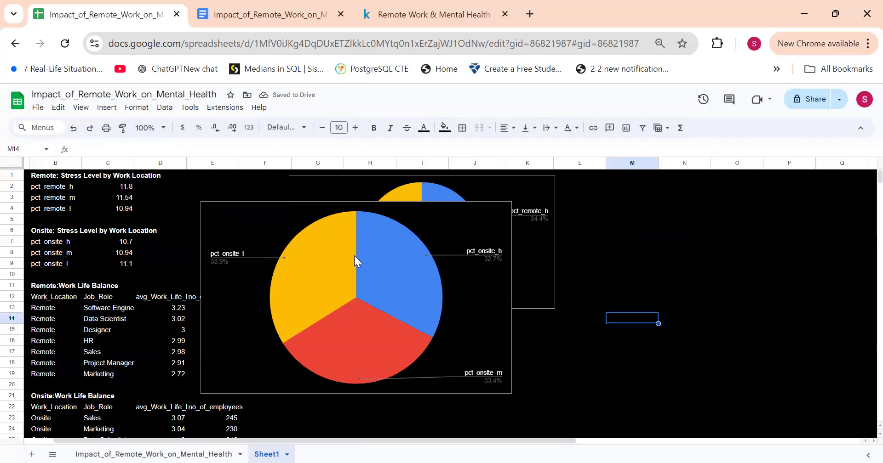
# Step: Move the onsite pie chart beside the remote one and resize it to span about columns L to Q and rows 1 to 13
pyautogui.click(293, 213)
pyautogui.moveTo(288, 211); pyautogui.dragTo(654, 193)
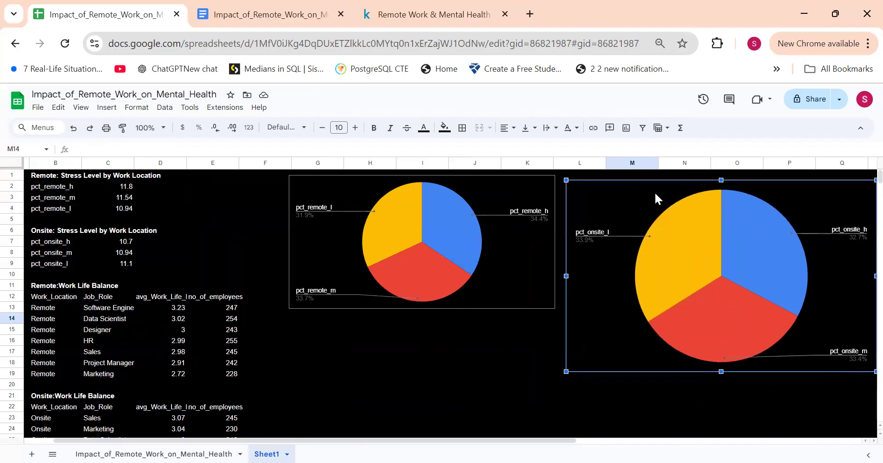
pyautogui.moveTo(720, 371); pyautogui.dragTo(688, 288)
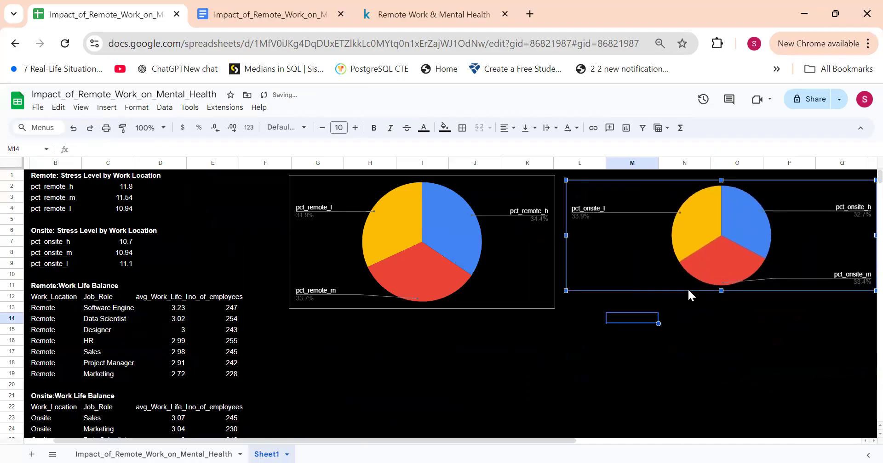
pyautogui.moveTo(720, 289)
pyautogui.mouseDown()
pyautogui.moveTo(725, 300)
pyautogui.moveTo(715, 282)
pyautogui.moveTo(721, 300)
pyautogui.mouseUp()
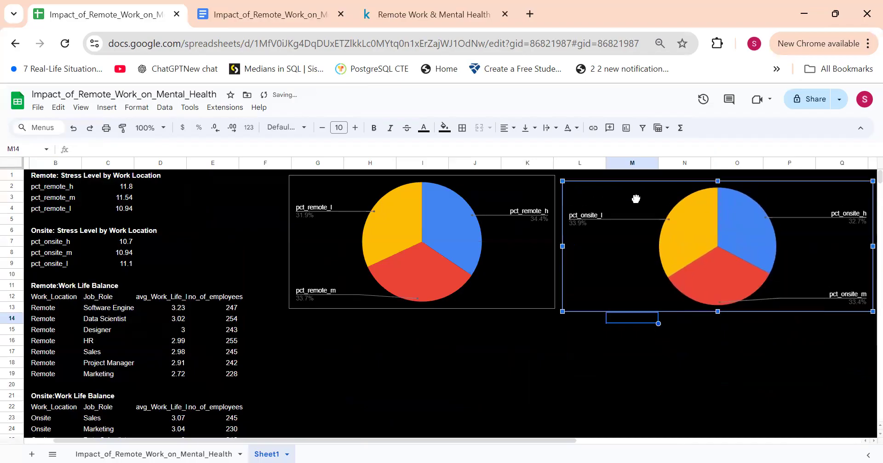
pyautogui.moveTo(635, 198); pyautogui.dragTo(636, 193)
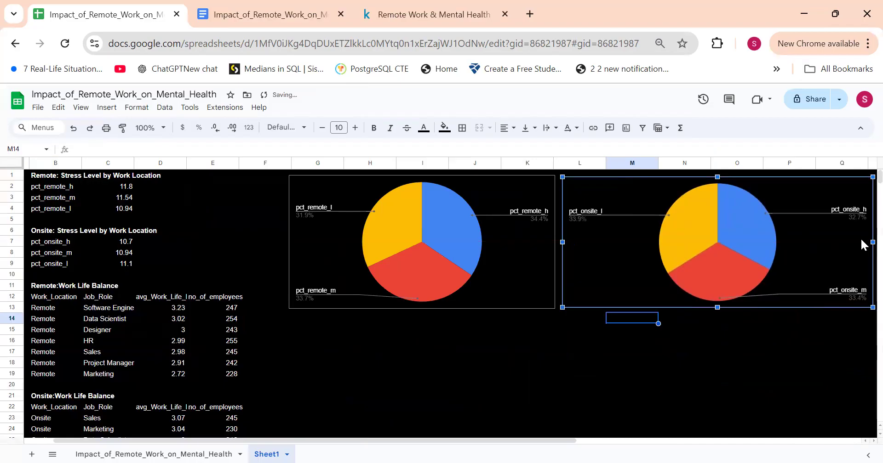
pyautogui.moveTo(872, 242); pyautogui.dragTo(839, 242)
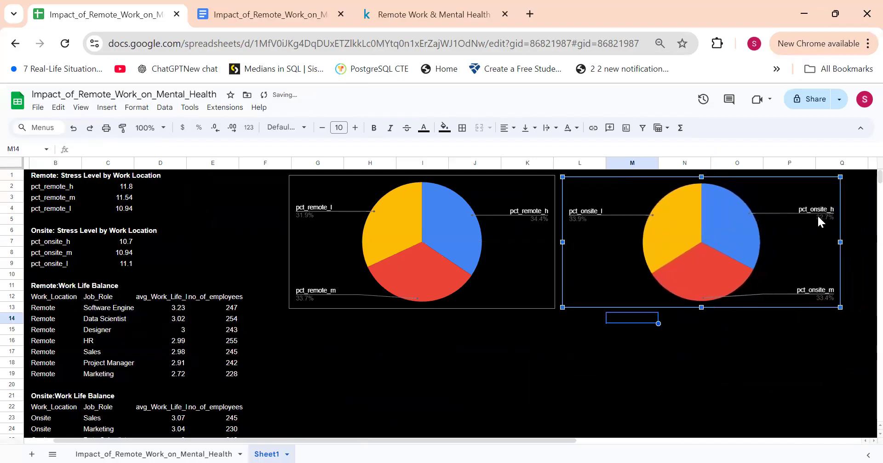
# Step: Add the chart title "Remote" to the remote stress level pie chart
pyautogui.click(503, 192)
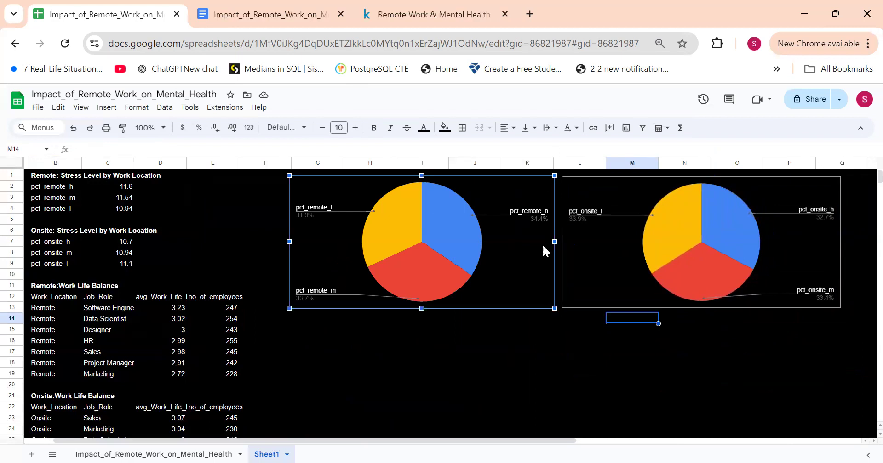
pyautogui.doubleClick(543, 221)
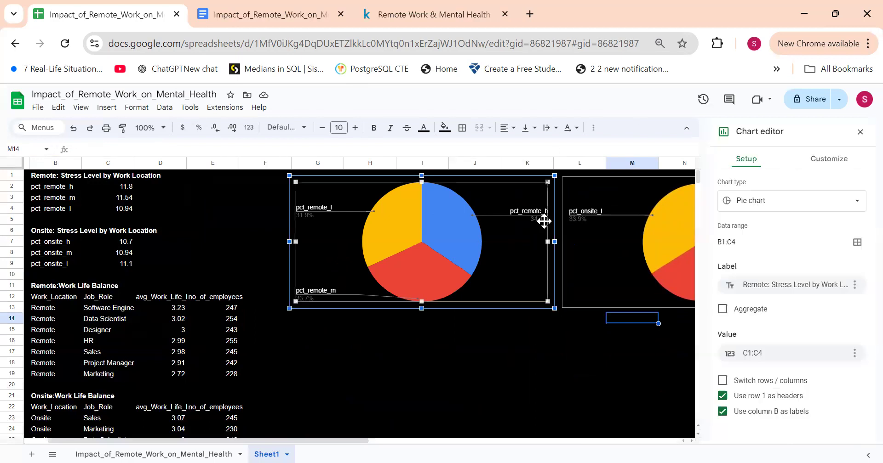
pyautogui.click(818, 164)
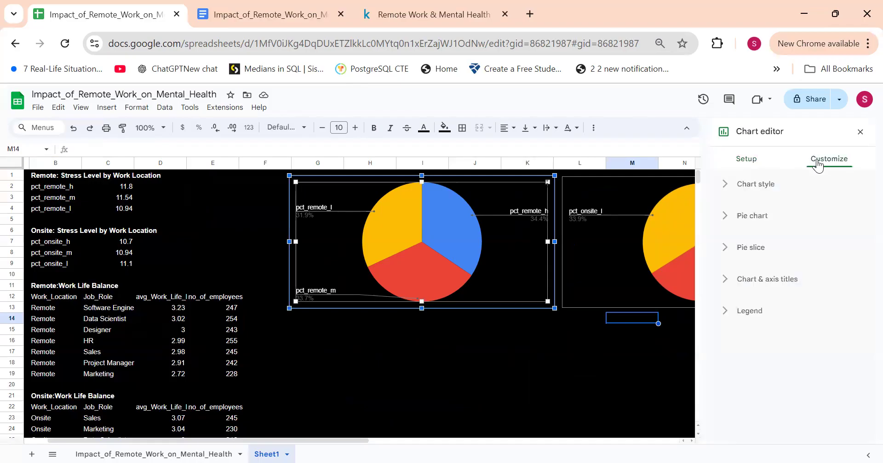
pyautogui.click(727, 289)
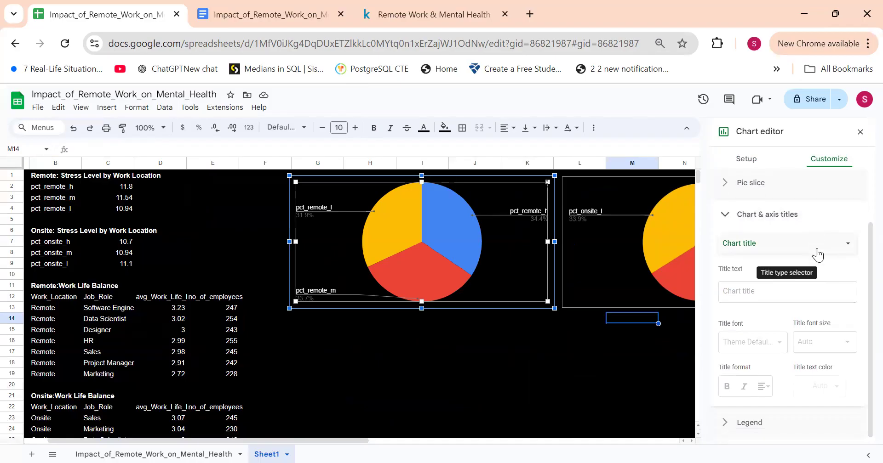
pyautogui.scroll(1, 756, 342)
pyautogui.click(765, 283)
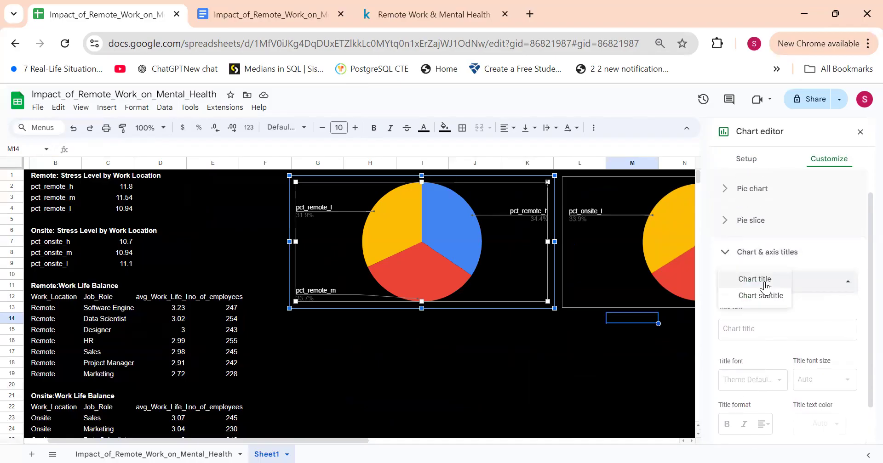
pyautogui.click(764, 281)
pyautogui.scroll(-1, 776, 294)
pyautogui.click(770, 282)
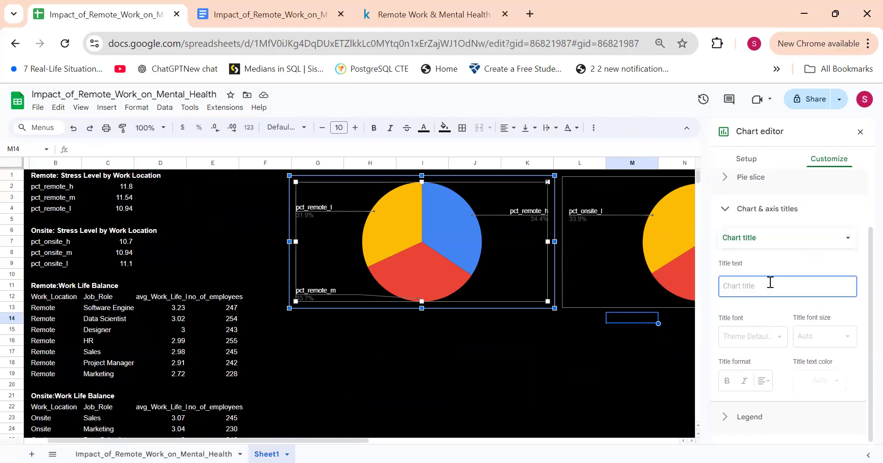
pyautogui.write('Re')
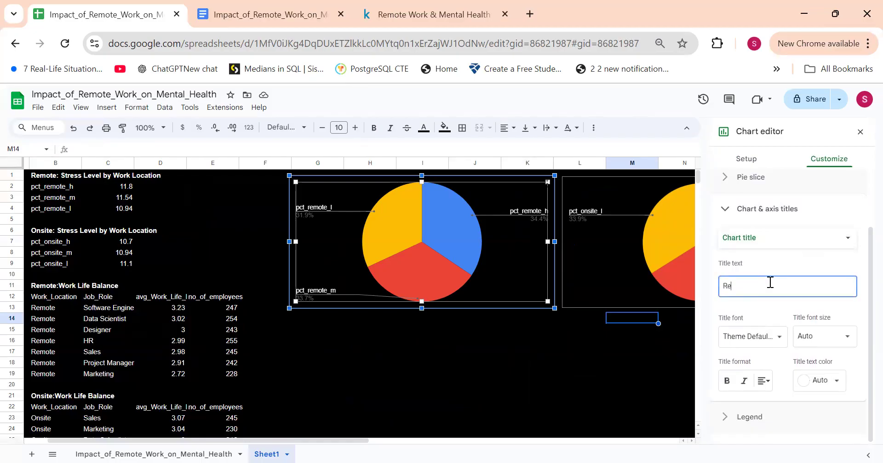
pyautogui.write('mote')
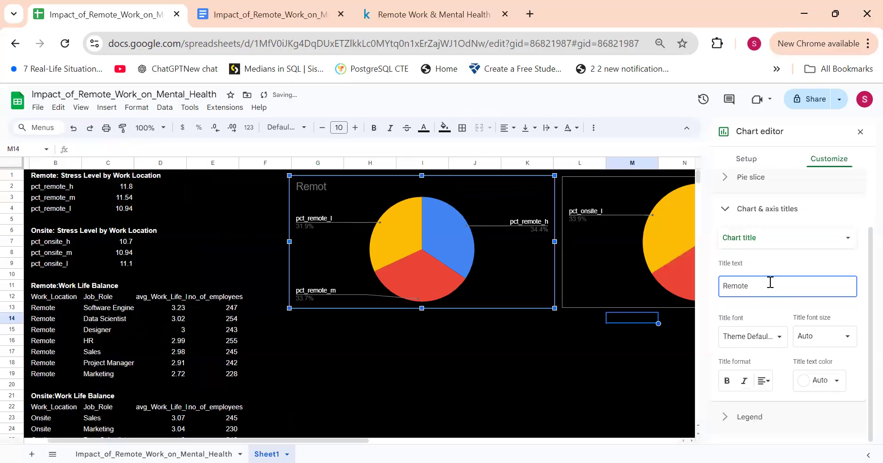
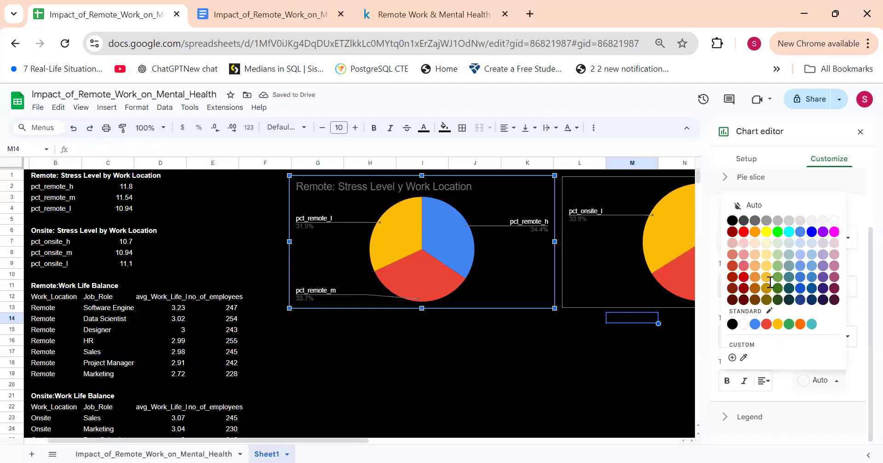
# Step: Set the remote stress-level pie chart's title colour to white and centre the title
pyautogui.click(834, 220)
pyautogui.click(763, 381)
pyautogui.click(780, 401)
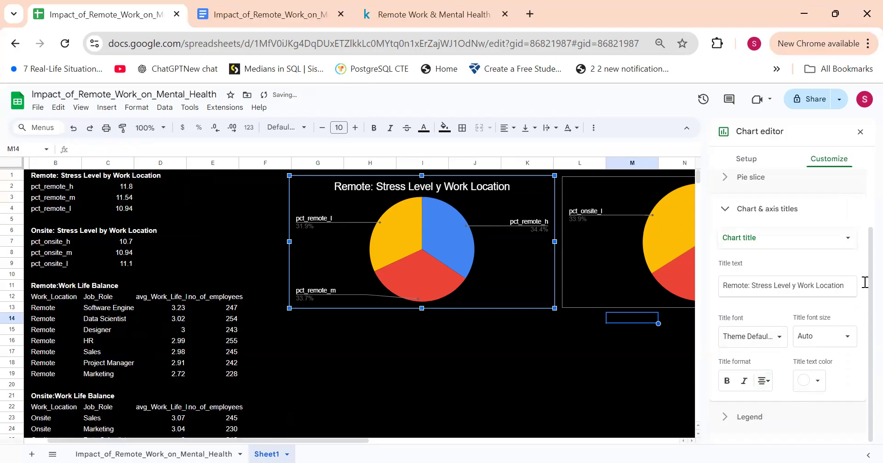
# Step: Copy the title "Remote: Stress Level y Work Location" to the onsite pie chart, coloured white and centred
pyautogui.moveTo(850, 285); pyautogui.dragTo(718, 277)
pyautogui.hotkey('ctrl', 'c')
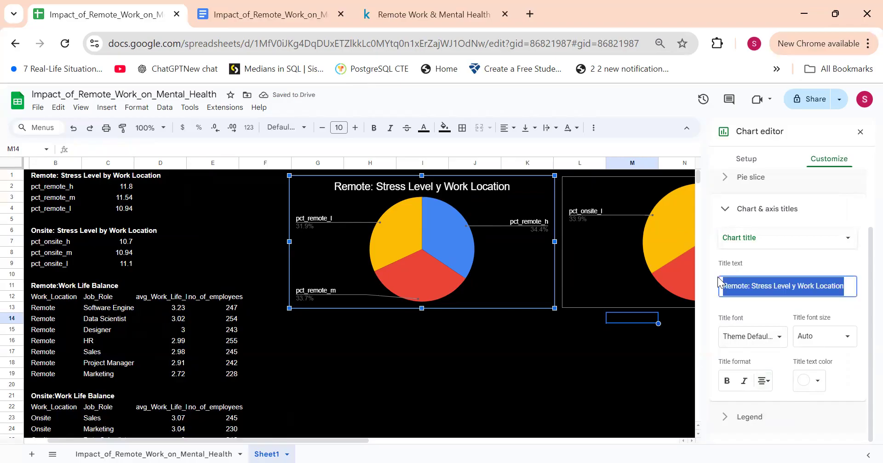
pyautogui.click(605, 286)
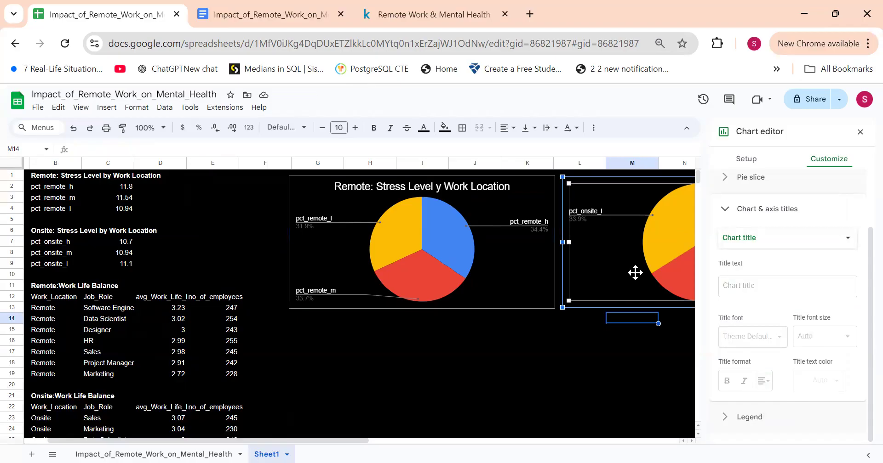
pyautogui.click(757, 286)
pyautogui.hotkey('ctrl', 'v')
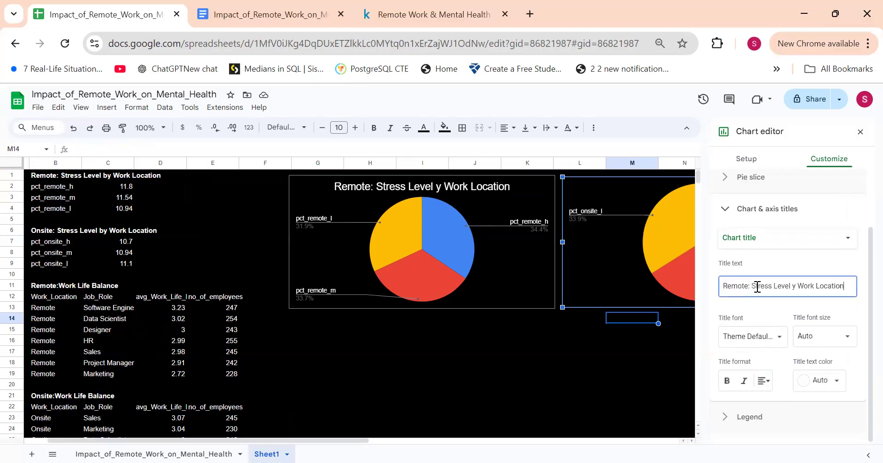
pyautogui.click(797, 390)
pyautogui.click(832, 228)
pyautogui.click(765, 380)
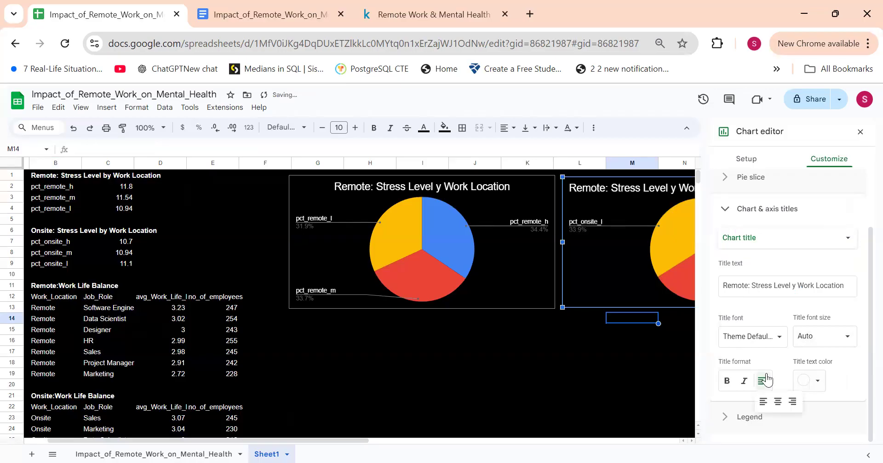
pyautogui.click(597, 344)
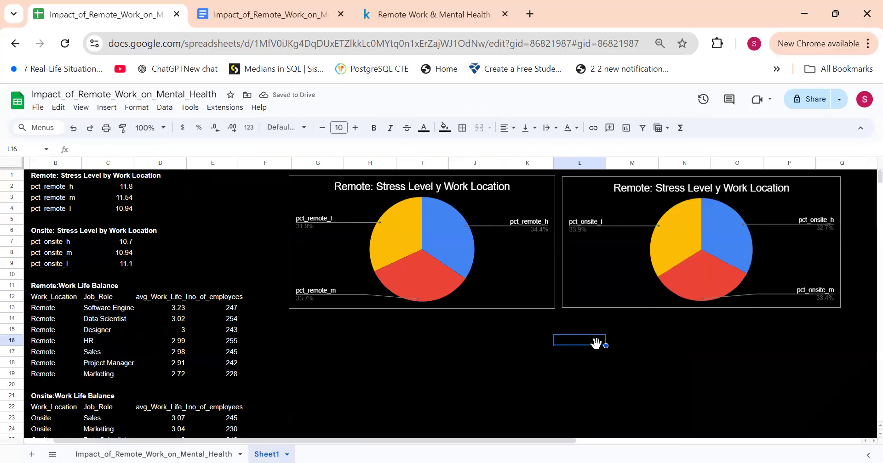
# Step: Nudge both pie charts down so their upper edges line up at about row 3
pyautogui.click(519, 197)
pyautogui.press('Down')
pyautogui.press('Down')
pyautogui.press('Down')
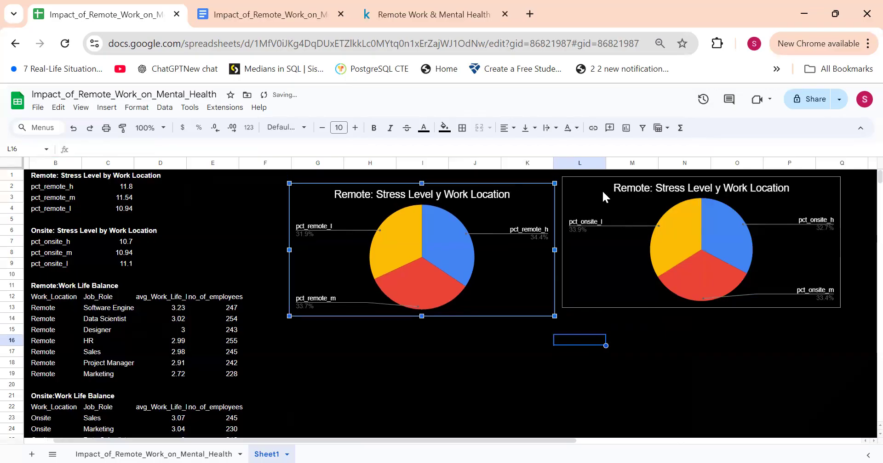
pyautogui.click(602, 189)
pyautogui.press('Down')
pyautogui.press('Down')
pyautogui.press('Down')
pyautogui.press('Down')
pyautogui.press('Down')
pyautogui.press('Down')
pyautogui.press('Down')
pyautogui.press('Down')
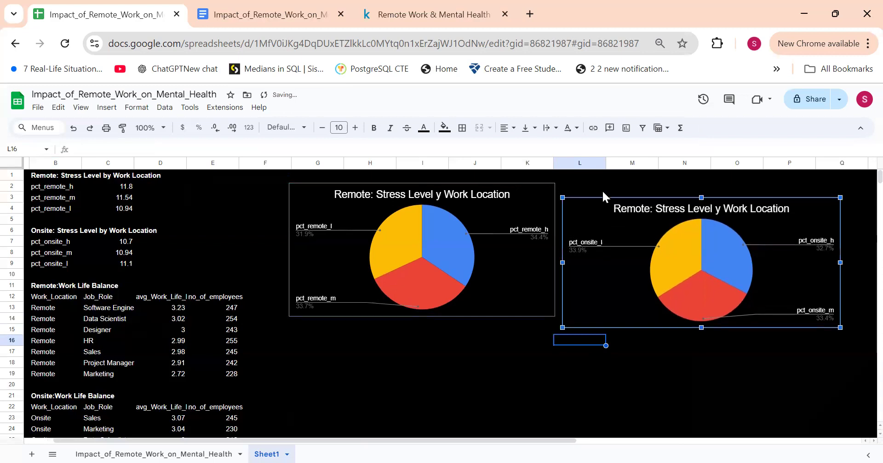
pyautogui.click(513, 206)
pyautogui.press('Down')
pyautogui.press('Down')
pyautogui.press('Down')
pyautogui.press('Down')
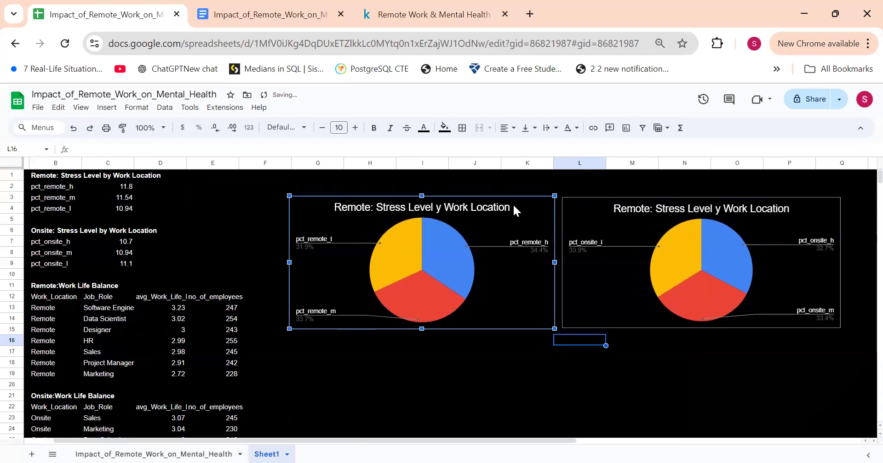
pyautogui.press('Down')
pyautogui.click(107, 108)
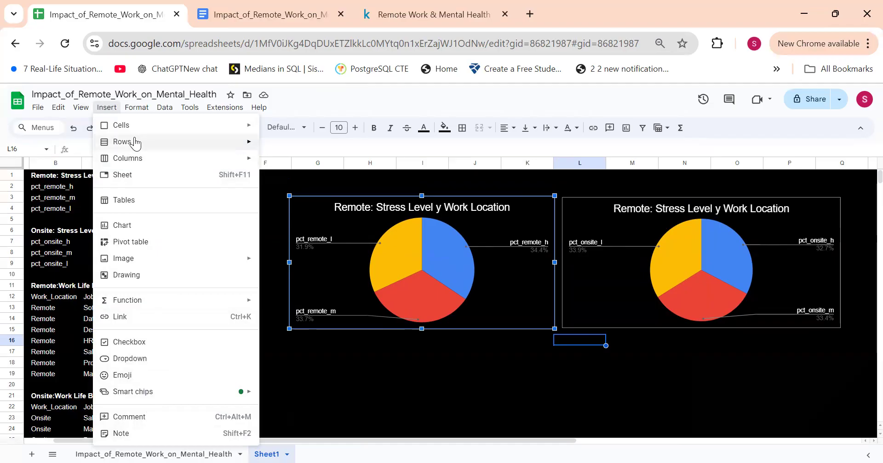
pyautogui.moveTo(134, 126)
pyautogui.click(381, 188)
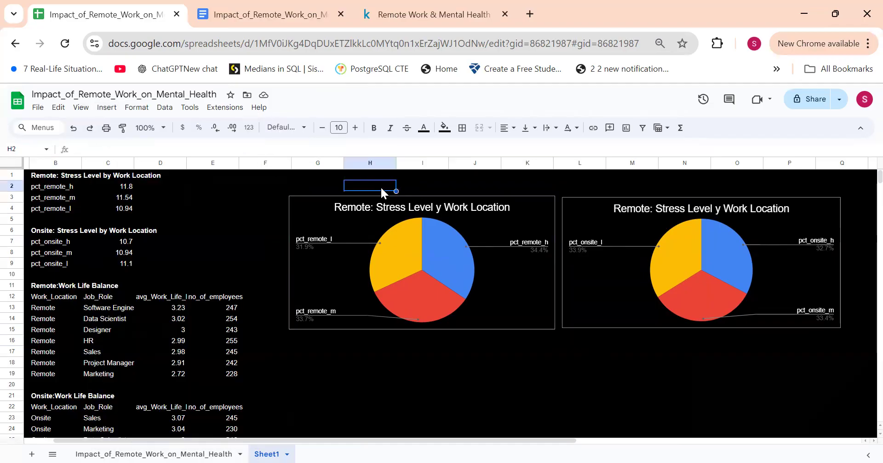
pyautogui.click(302, 179)
pyautogui.click(302, 184)
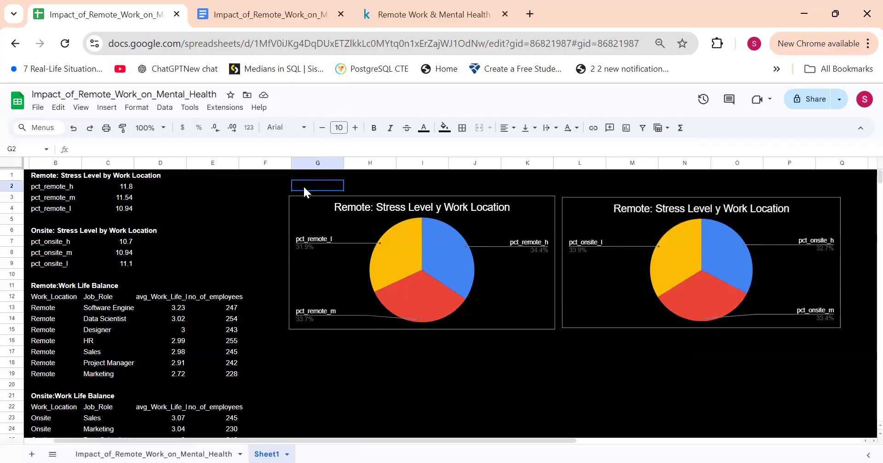
# Step: Nudge both pie charts further down to about row 4, leaving rows 2 and 3 free above them
pyautogui.click(316, 207)
pyautogui.press('Down')
pyautogui.press('Down')
pyautogui.press('Down')
pyautogui.press('Down')
pyautogui.press('Down')
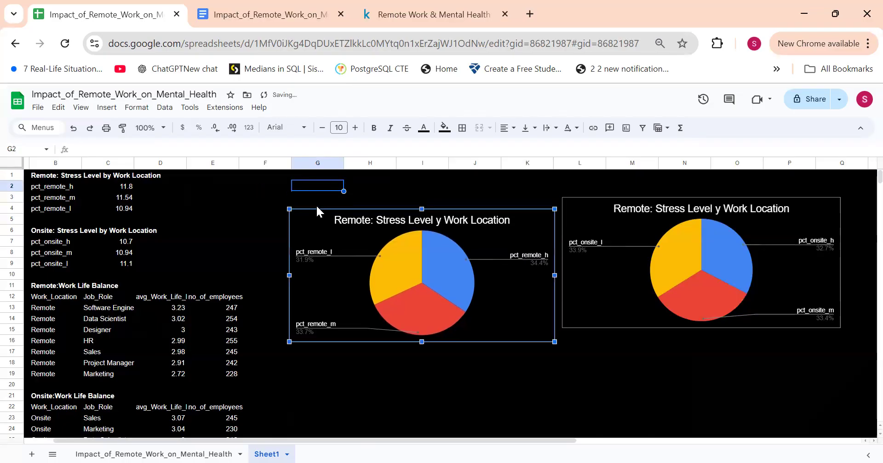
pyautogui.click(594, 232)
pyautogui.press('Down')
pyautogui.press('Down')
pyautogui.press('Down')
pyautogui.press('Down')
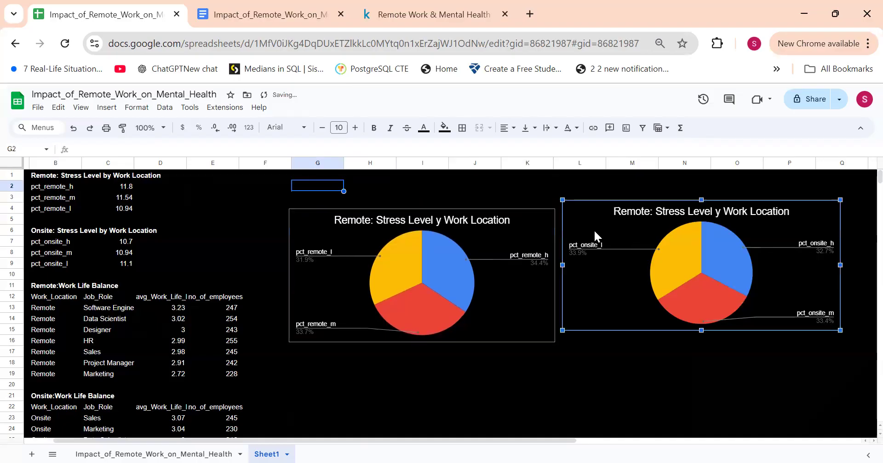
pyautogui.press('Down')
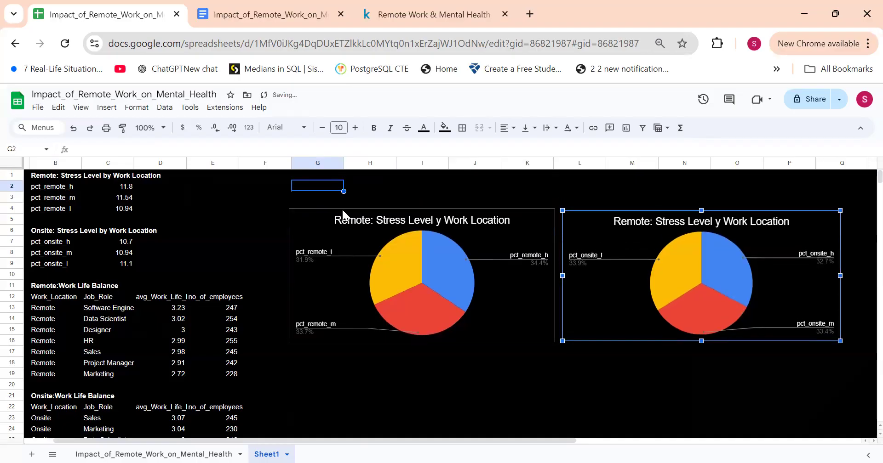
# Step: Merge cells G2:P3 above the pie charts into one heading cell and open it for editing
pyautogui.moveTo(334, 187); pyautogui.dragTo(811, 197)
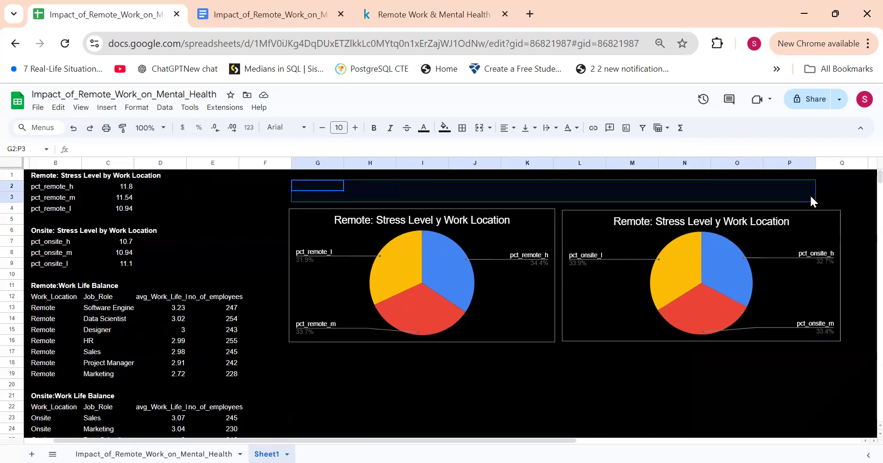
pyautogui.click(480, 129)
pyautogui.doubleClick(439, 190)
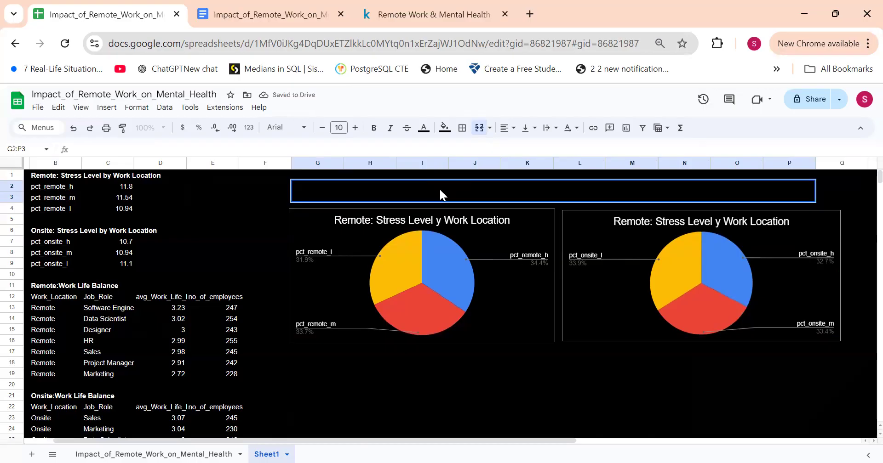
# Step: Enter "Remote" in the merged heading cell in white text at font size 18
pyautogui.write('R')
pyautogui.click(423, 128)
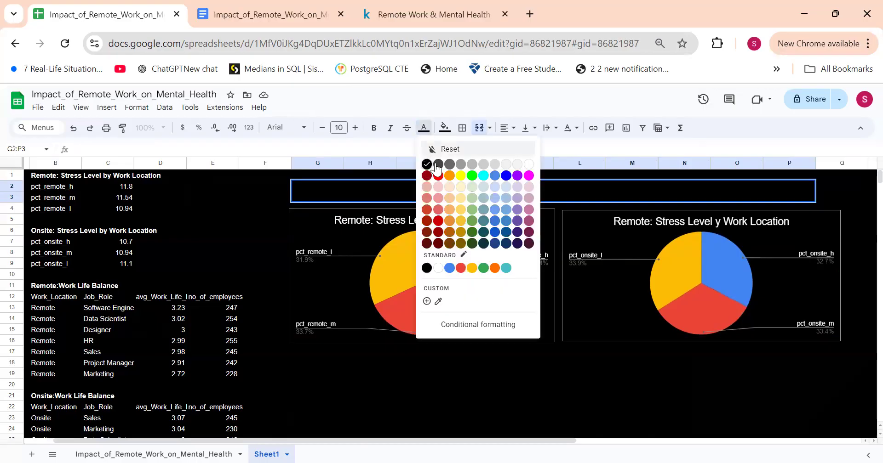
pyautogui.click(529, 164)
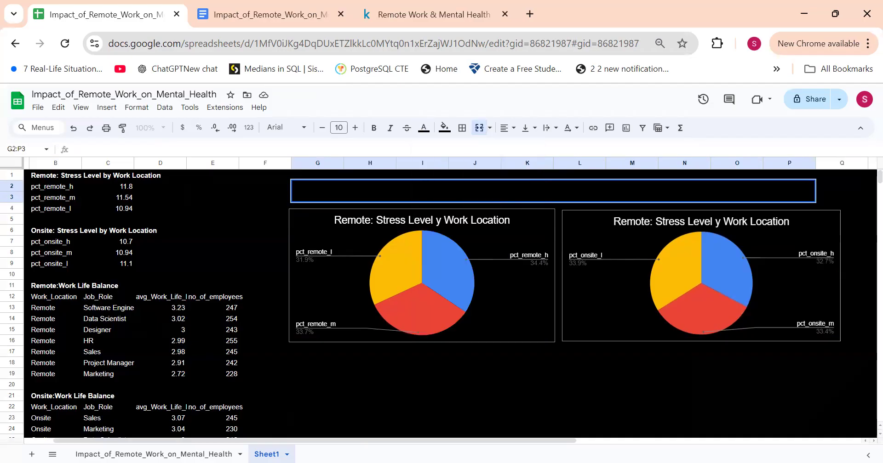
pyautogui.write('Remote')
pyautogui.hotkey('ctrl', 'a')
pyautogui.click(424, 128)
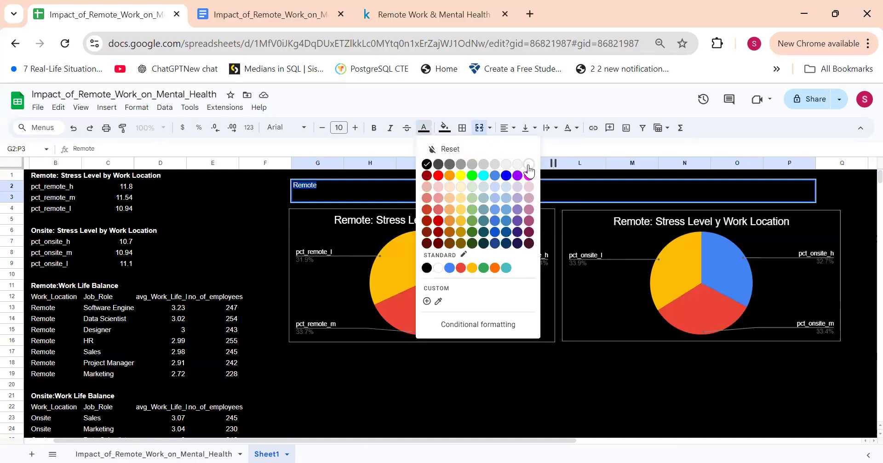
pyautogui.click(528, 166)
pyautogui.click(339, 127)
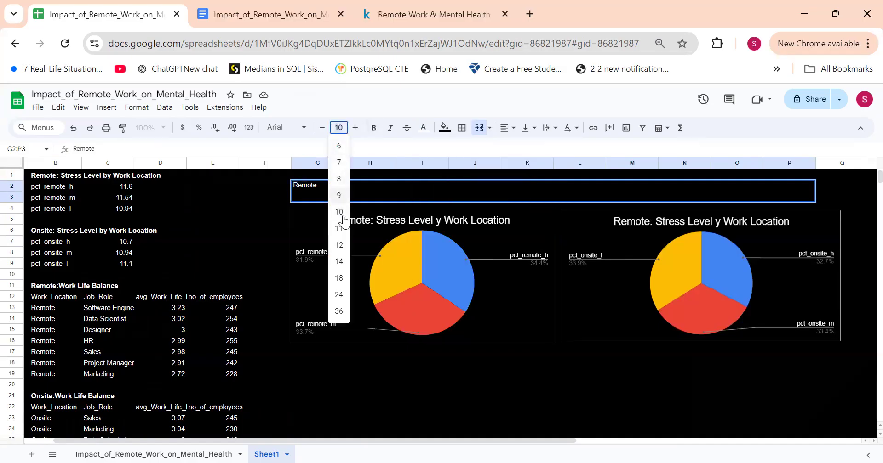
pyautogui.click(339, 278)
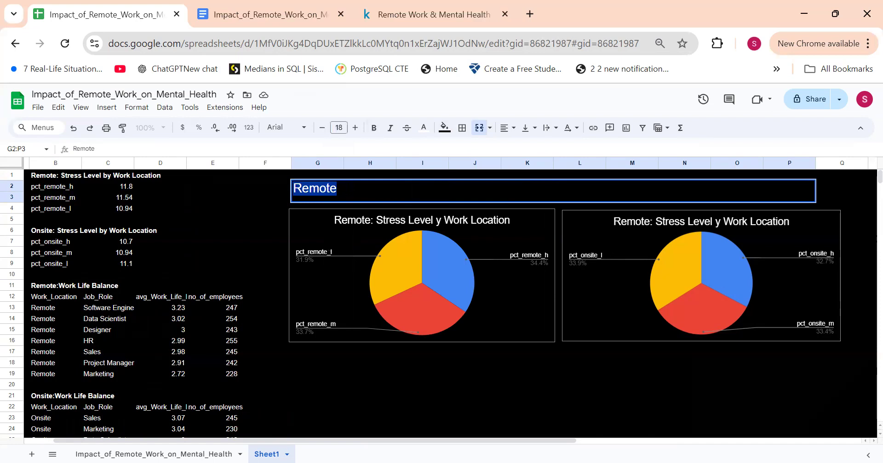
# Step: Extend the heading in the merged cell to read "Remote vs Onsite Work Location"
pyautogui.click(338, 188)
pyautogui.write('vs On')
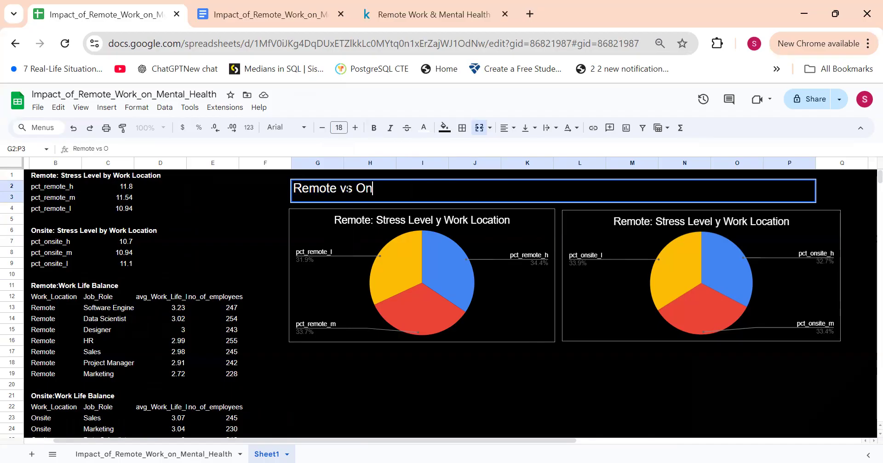
pyautogui.write('site Work Locati')
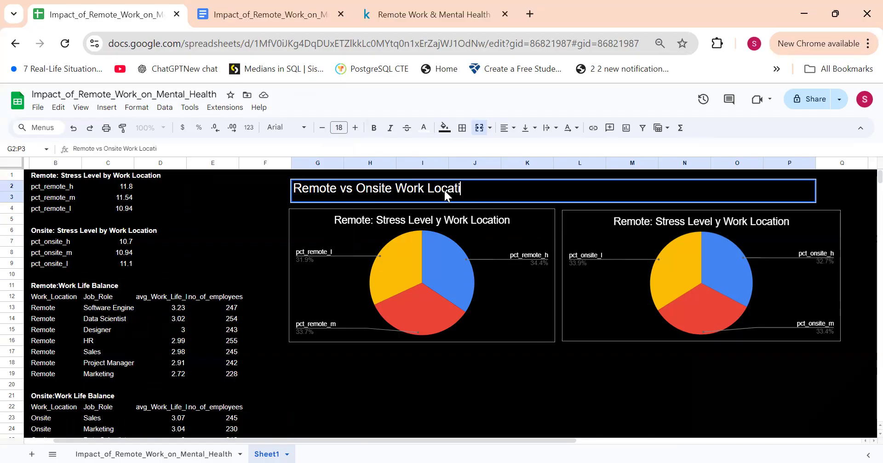
pyautogui.write('on')
# Step: Make the heading above the pie charts bold and centre it horizontally in the merged cell
pyautogui.hotkey('ctrl', 'a')
pyautogui.hotkey('ctrl', 'b')
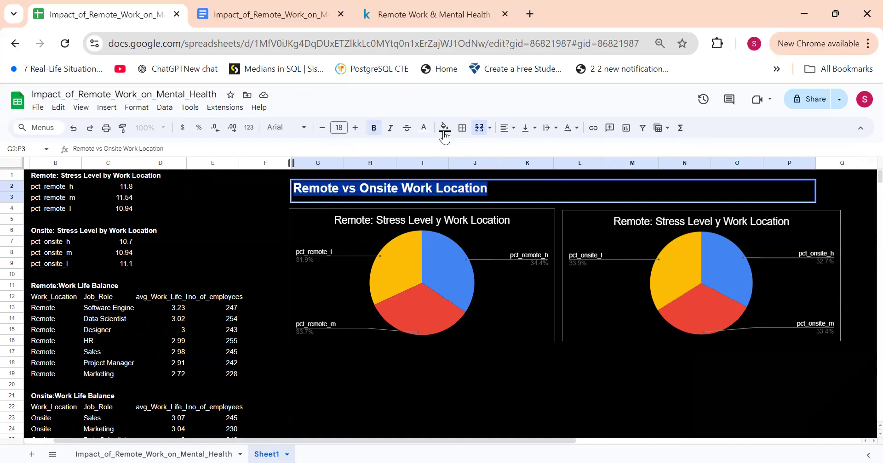
pyautogui.click(507, 128)
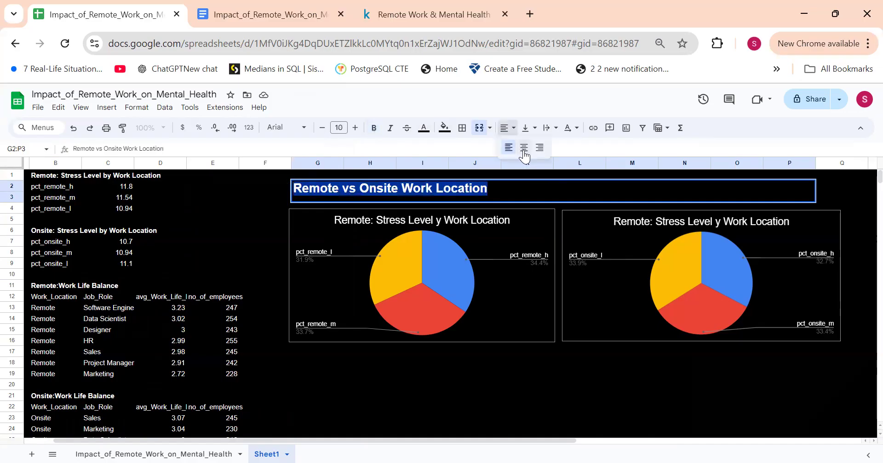
pyautogui.click(523, 150)
pyautogui.click(518, 385)
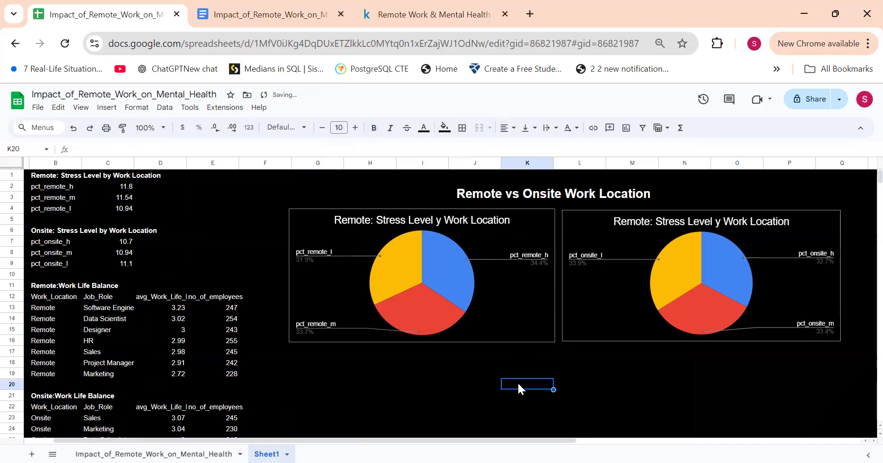
# Step: Delete the Work_Location column contents from both Work Life Balance tables, B12:B19 and B22:B29
pyautogui.scroll(-3, 517, 382)
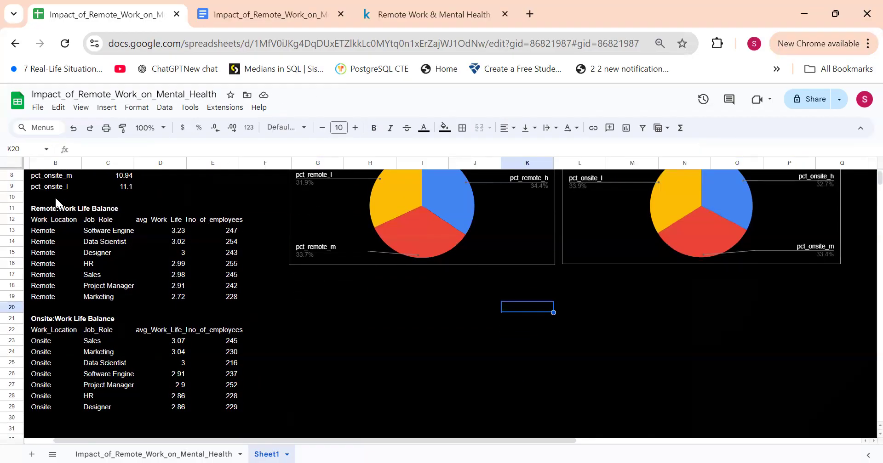
pyautogui.moveTo(46, 216); pyautogui.dragTo(55, 397)
pyautogui.press('Delete')
pyautogui.click(56, 396)
pyautogui.moveTo(52, 329); pyautogui.dragTo(54, 404)
pyautogui.press('Delete')
# Step: Move the onsite Work Life Balance data from C22:E29 so that it starts at B22
pyautogui.moveTo(104, 326); pyautogui.dragTo(222, 404)
pyautogui.hotkey('ctrl', 'x')
pyautogui.click(62, 329)
pyautogui.hotkey('ctrl', 'v')
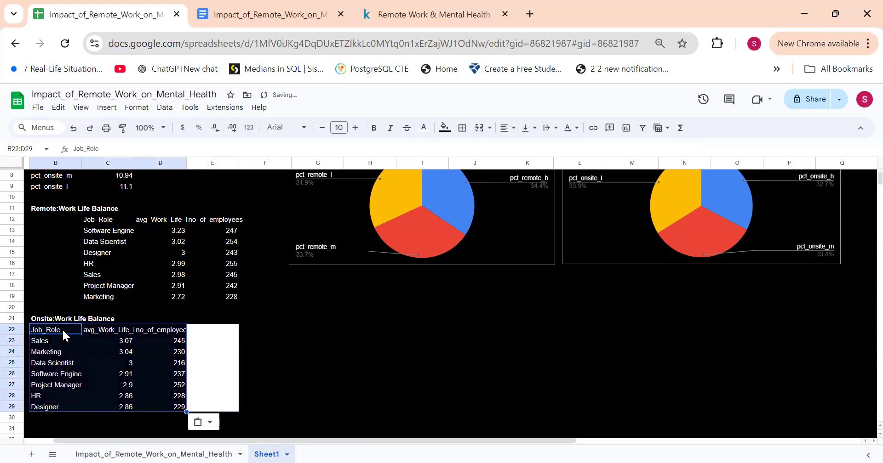
# Step: Move the remote Work Life Balance data from C12:E19 so that it starts at B12
pyautogui.moveTo(110, 209); pyautogui.dragTo(216, 286)
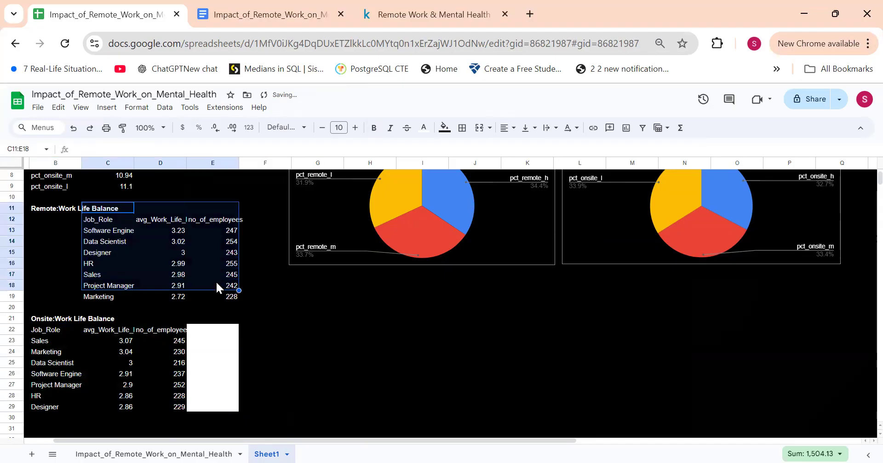
pyautogui.moveTo(98, 216); pyautogui.dragTo(216, 296)
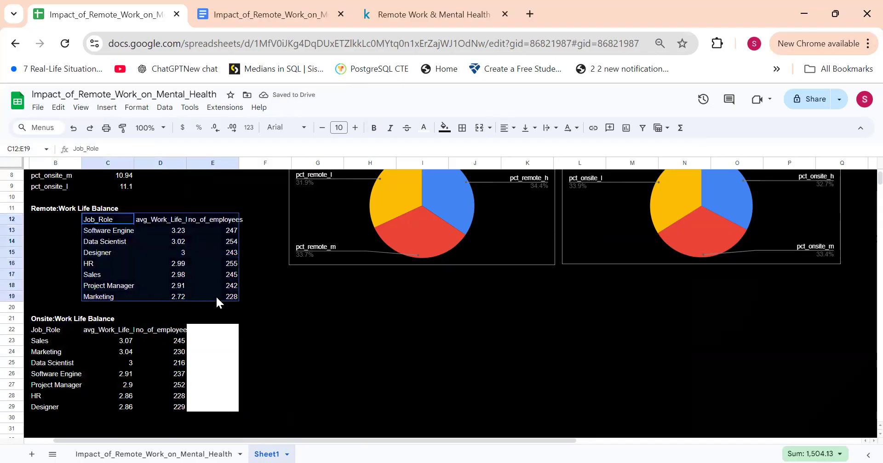
pyautogui.hotkey('ctrl', 'c')
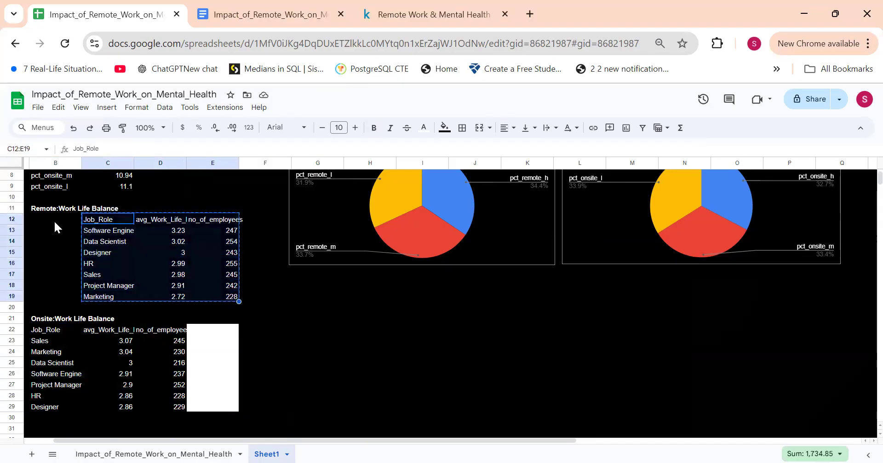
pyautogui.click(53, 219)
pyautogui.hotkey('ctrl', 'v')
# Step: Fill cells E13:E29 beside the Work Life Balance tables with black
pyautogui.moveTo(216, 231); pyautogui.dragTo(233, 408)
pyautogui.click(444, 127)
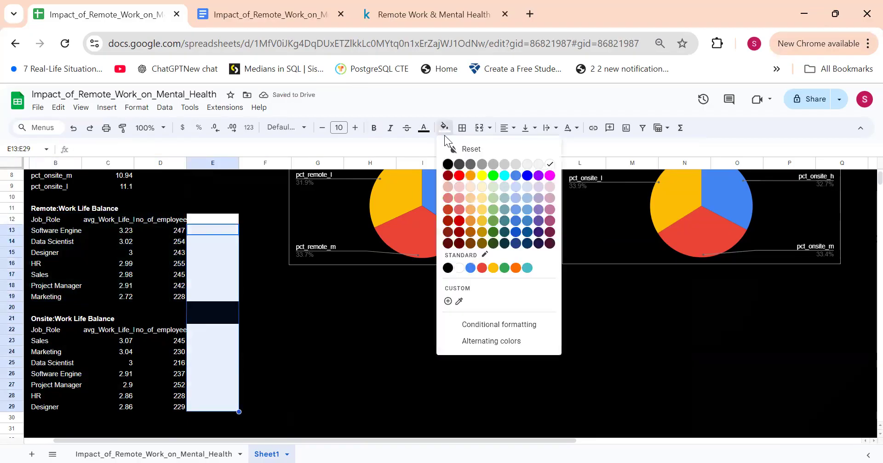
pyautogui.click(448, 164)
pyautogui.click(285, 252)
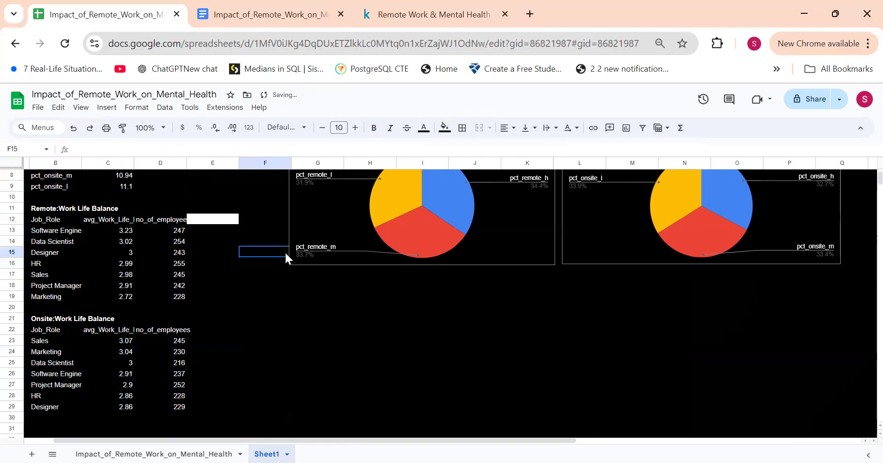
# Step: Fill cell E12 beside the remote Work Life Balance header row with black
pyautogui.click(222, 222)
pyautogui.click(439, 129)
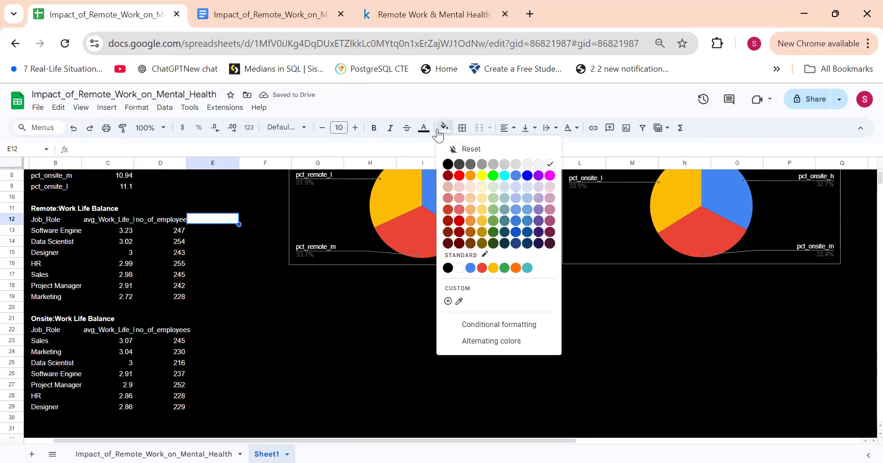
pyautogui.click(447, 164)
pyautogui.click(226, 285)
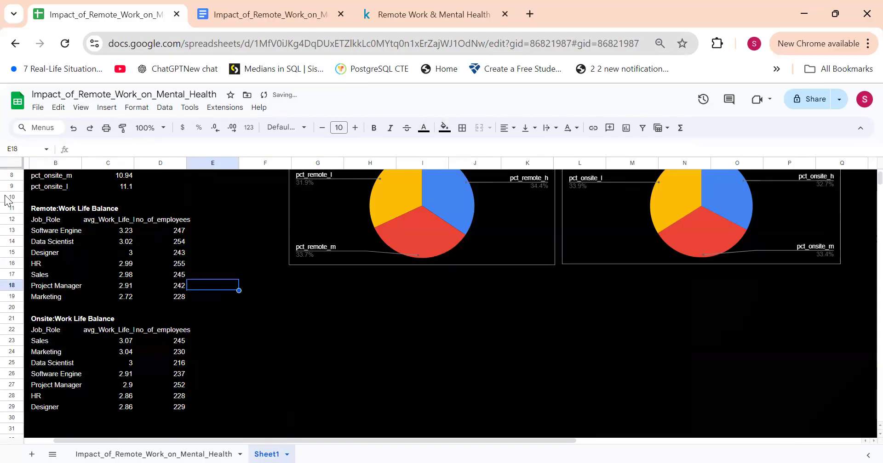
# Step: Insert a chart of average work-life balance rating by job role from the remote data in B11:C19
pyautogui.moveTo(35, 210); pyautogui.dragTo(114, 297)
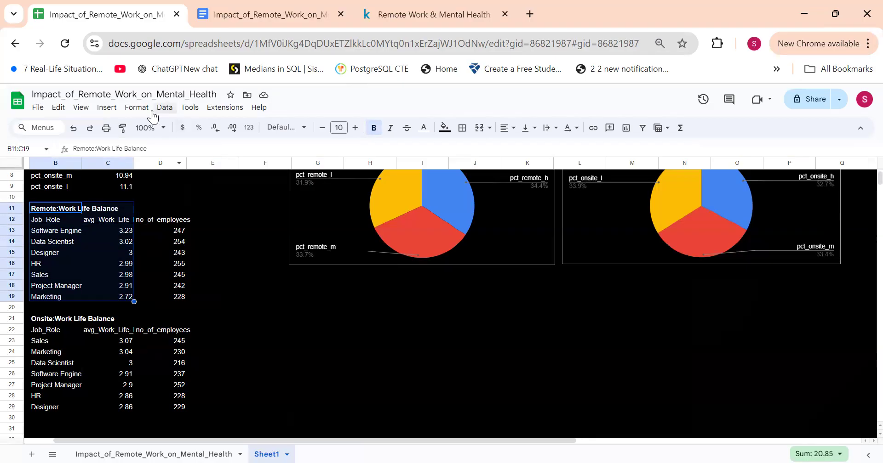
pyautogui.click(106, 108)
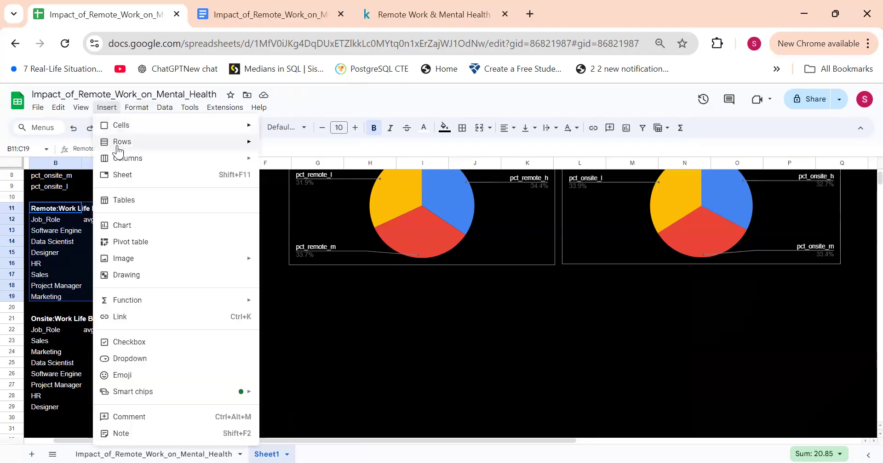
pyautogui.click(124, 226)
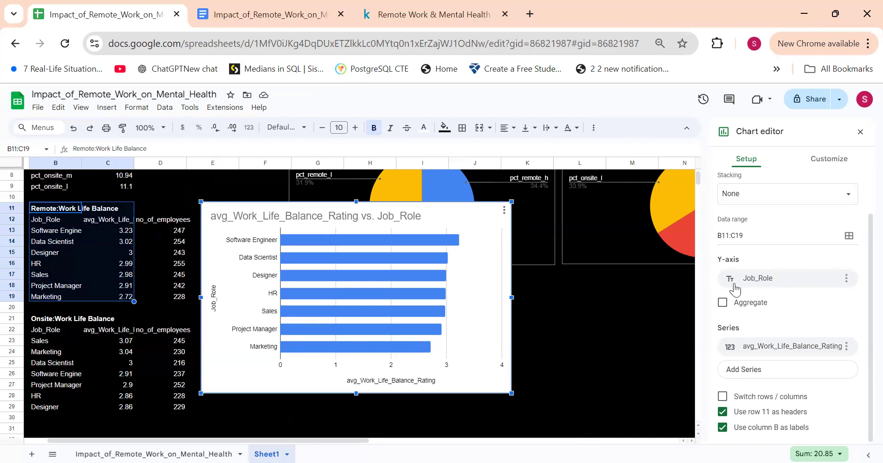
# Step: Try the candlestick chart type on the remote Work Life Balance chart and switch it back to a bar chart
pyautogui.scroll(1, 733, 284)
pyautogui.click(747, 207)
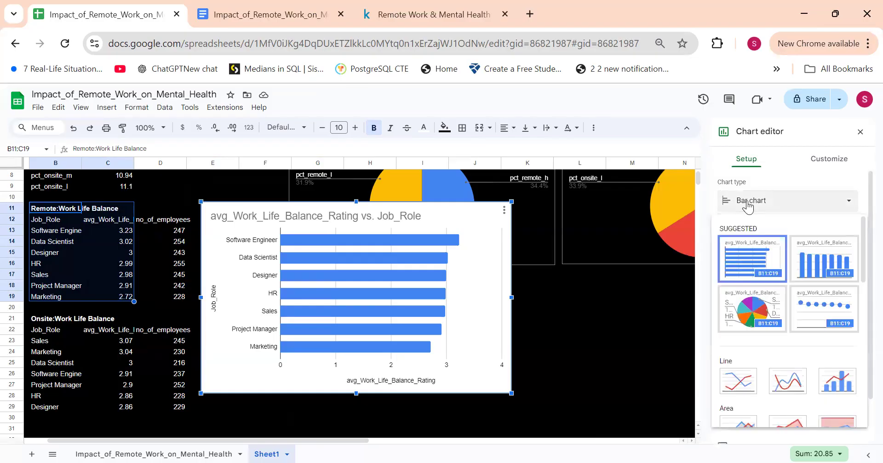
pyautogui.scroll(-4, 786, 316)
pyautogui.scroll(-4, 786, 316)
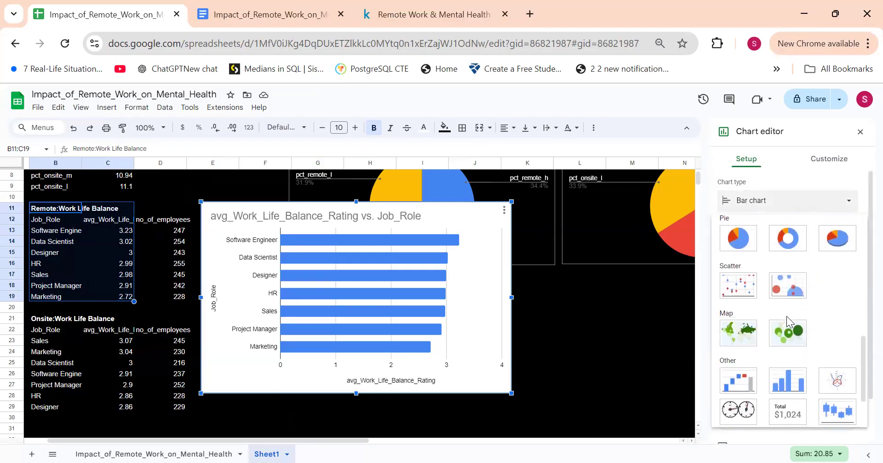
pyautogui.click(845, 341)
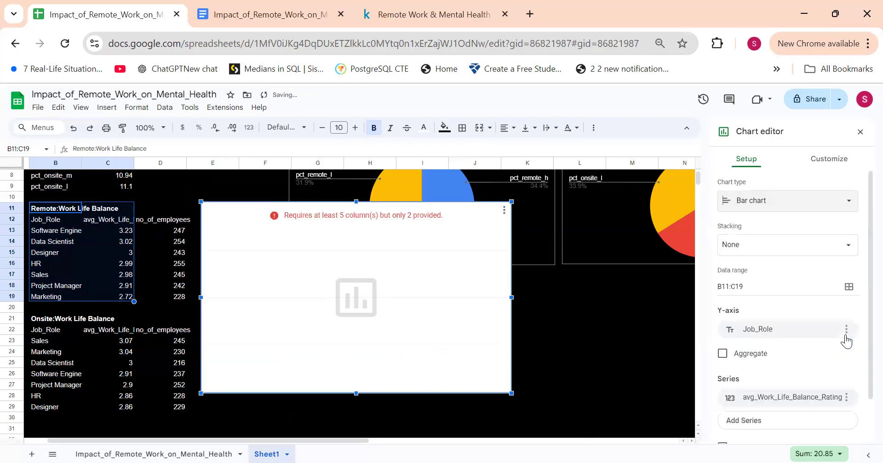
pyautogui.scroll(-2, 792, 312)
pyautogui.scroll(3, 791, 313)
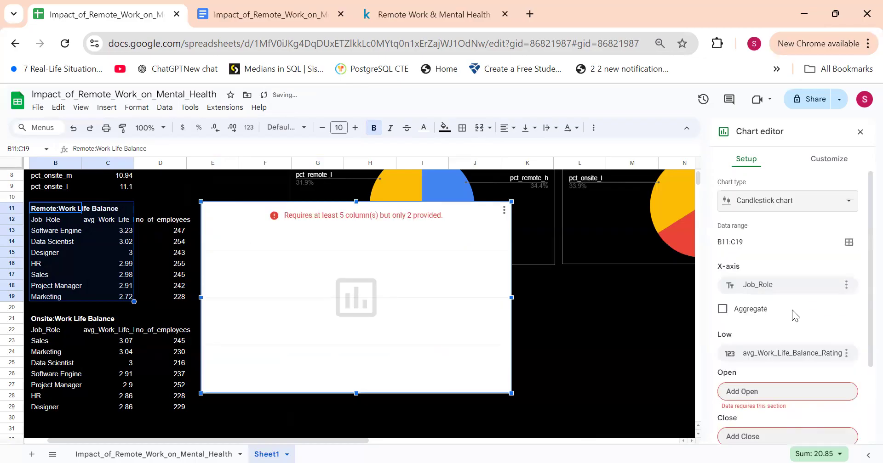
pyautogui.click(767, 202)
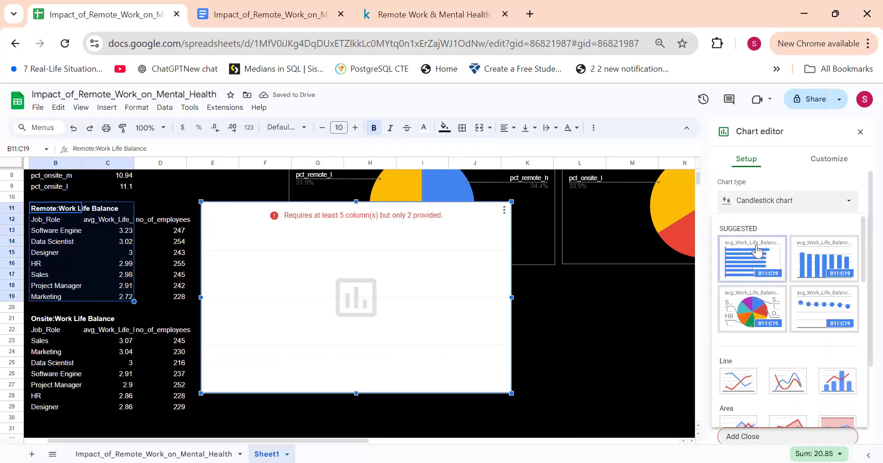
pyautogui.click(757, 252)
# Step: Try the column chart type on the remote Work Life Balance chart, look through other types and return to a bar chart
pyautogui.click(752, 200)
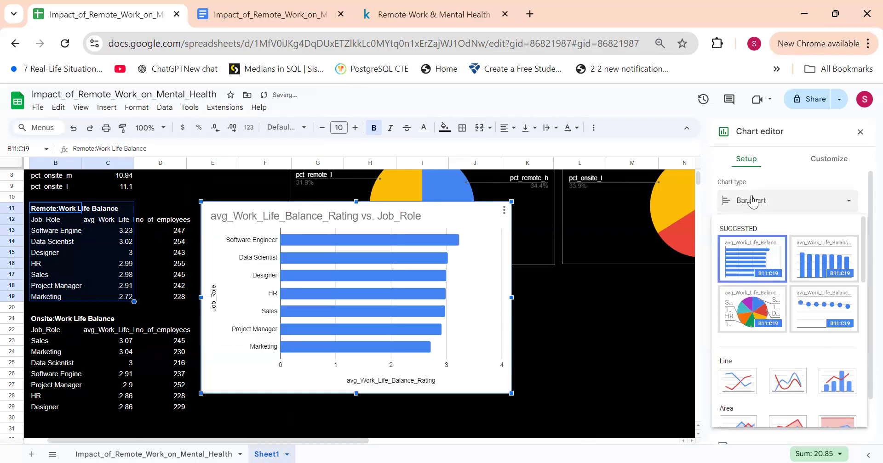
pyautogui.click(820, 267)
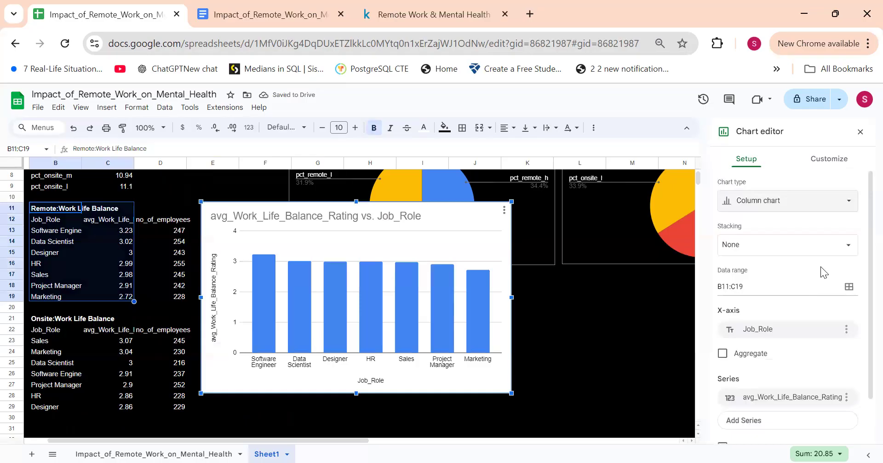
pyautogui.click(783, 202)
pyautogui.scroll(-4, 755, 295)
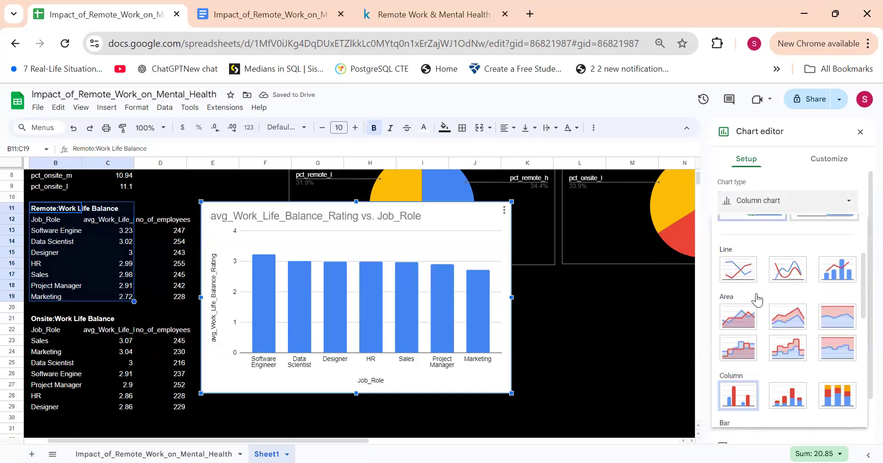
pyautogui.scroll(-3, 756, 298)
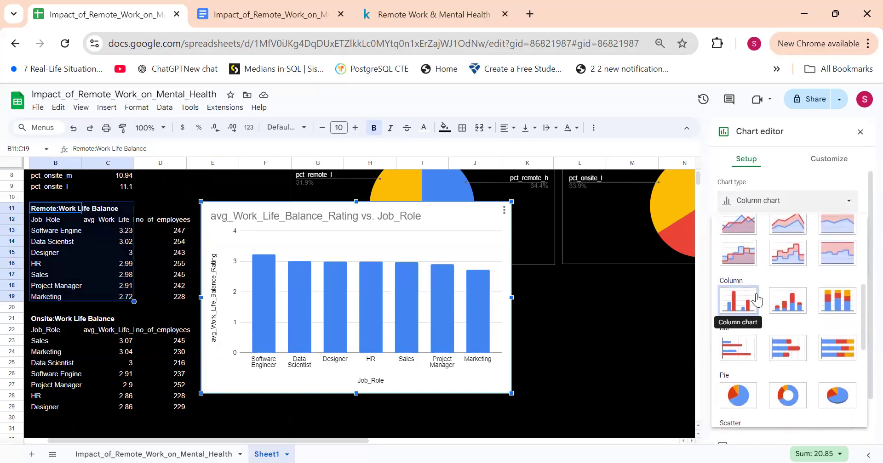
pyautogui.scroll(8, 758, 298)
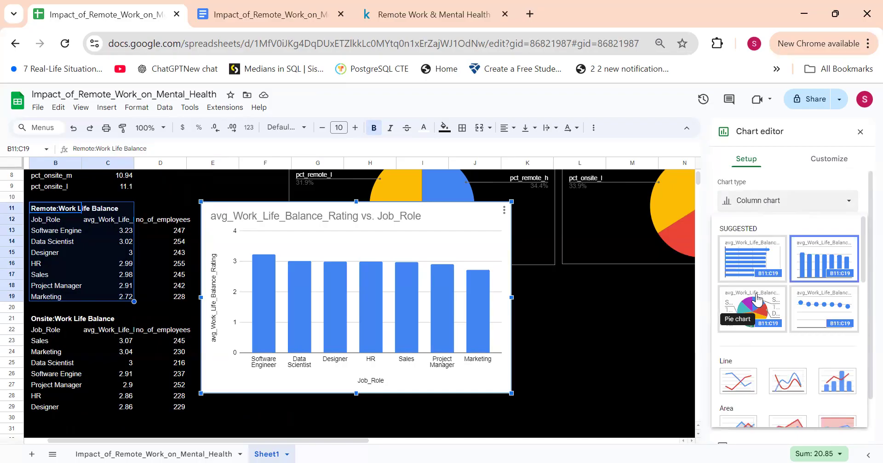
pyautogui.click(746, 255)
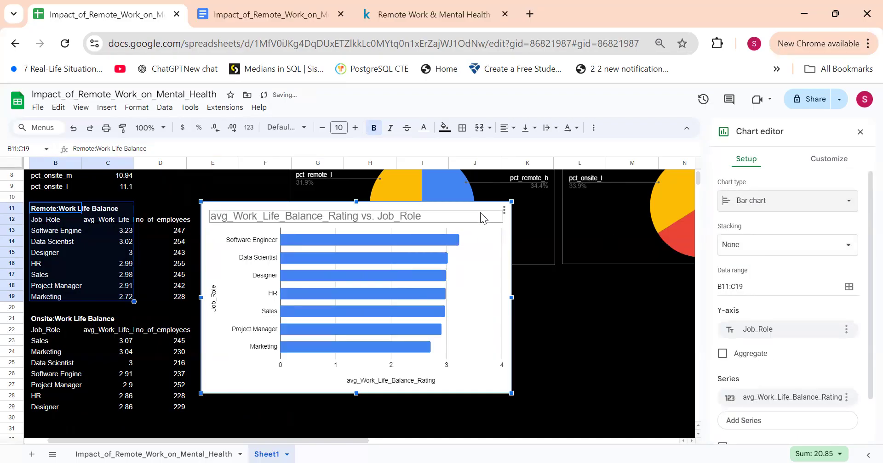
# Step: Place the remote Work Life Balance bar chart below the remote pie chart and resize it to the pie chart's width
pyautogui.moveTo(493, 258); pyautogui.dragTo(568, 336)
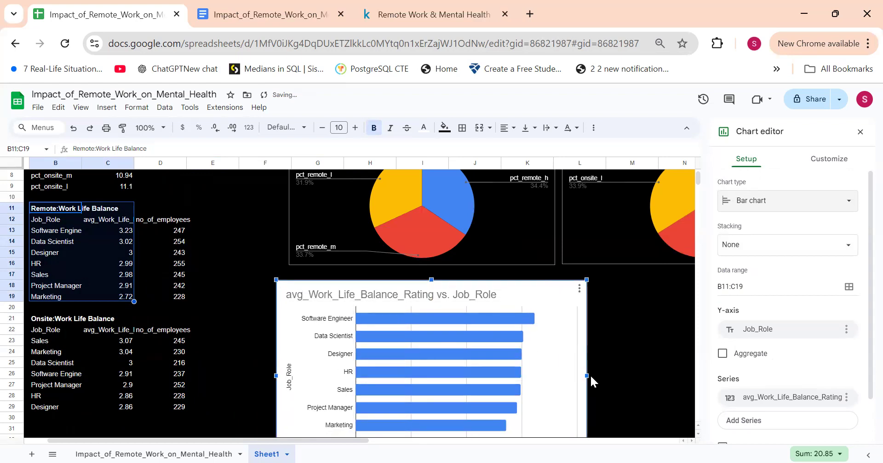
pyautogui.moveTo(590, 376); pyautogui.dragTo(553, 367)
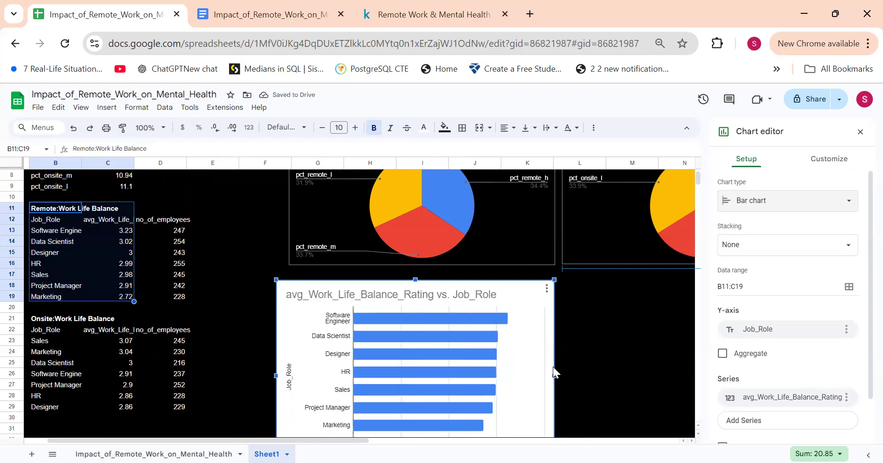
pyautogui.moveTo(274, 375); pyautogui.dragTo(288, 374)
pyautogui.scroll(-1, 583, 344)
pyautogui.scroll(1, 583, 343)
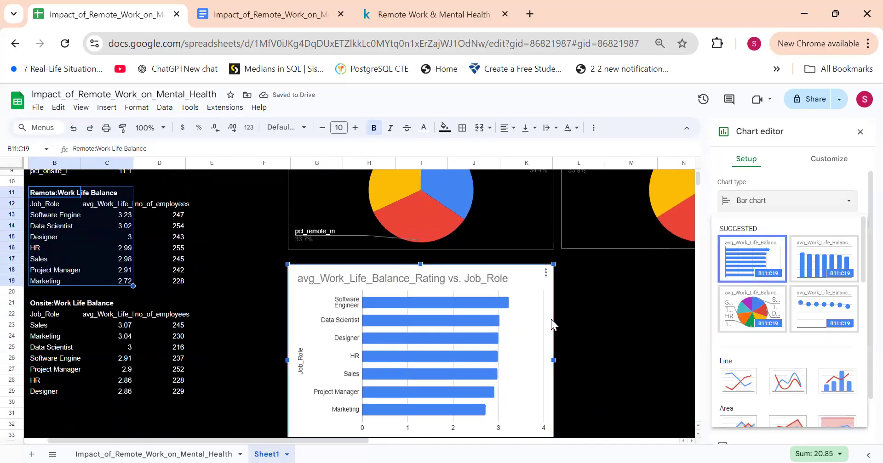
pyautogui.doubleClick(538, 299)
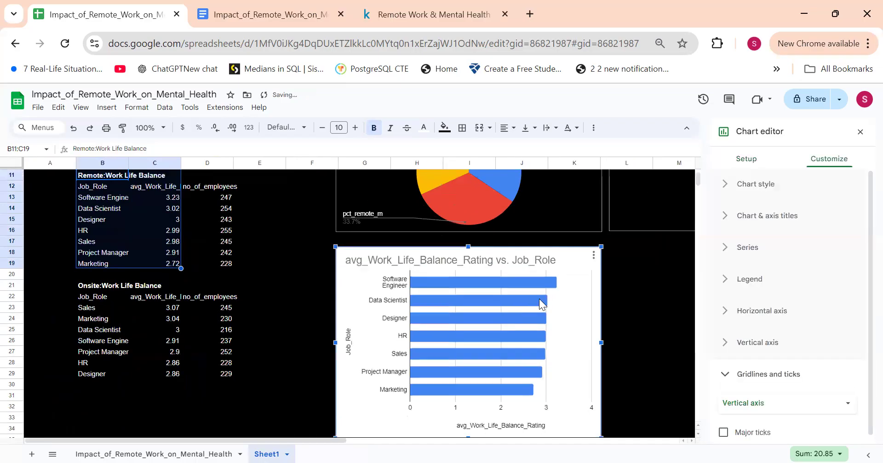
pyautogui.scroll(-2, 539, 299)
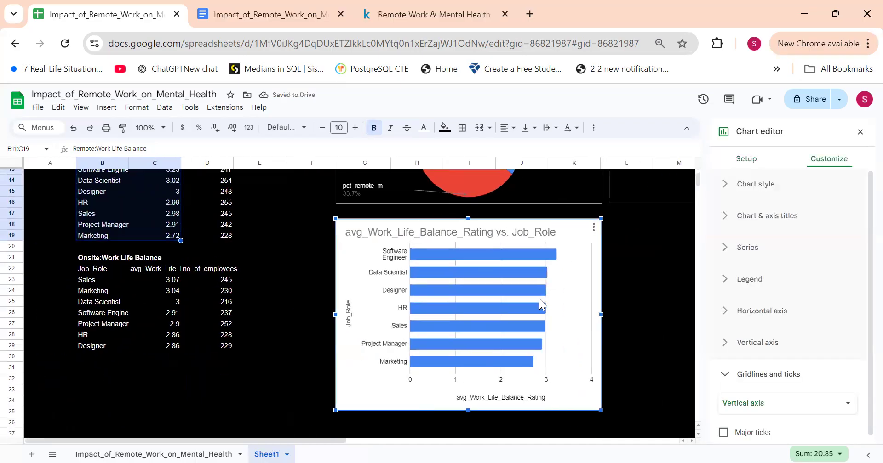
# Step: Insert a bar chart of average work-life balance rating by job role from the onsite data in B21:C29
pyautogui.moveTo(81, 258); pyautogui.dragTo(164, 344)
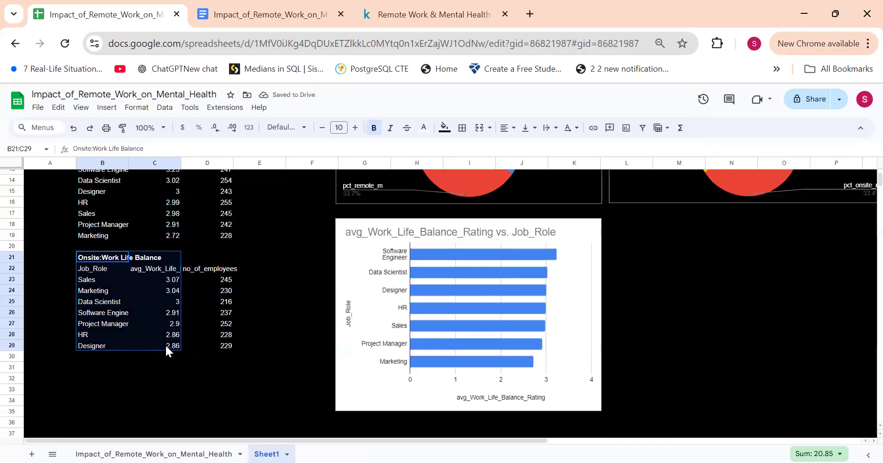
pyautogui.click(106, 108)
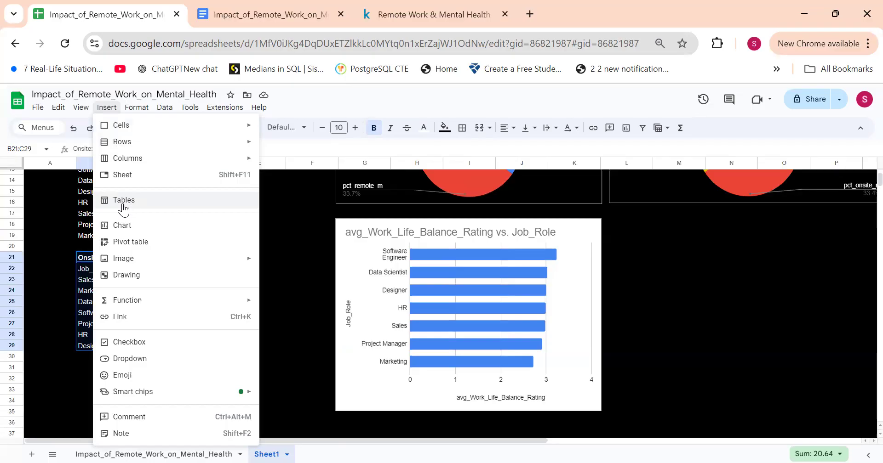
pyautogui.click(137, 107)
pyautogui.moveTo(107, 108)
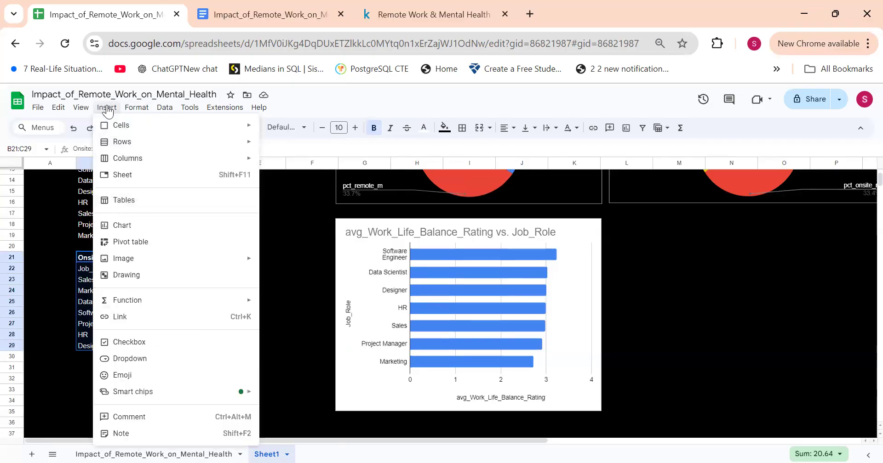
pyautogui.click(143, 225)
# Step: Place the onsite Work Life Balance chart beside the remote one, below the onsite pie chart, and narrow it to the pie chart's right edge
pyautogui.hscroll(3, 500, 280)
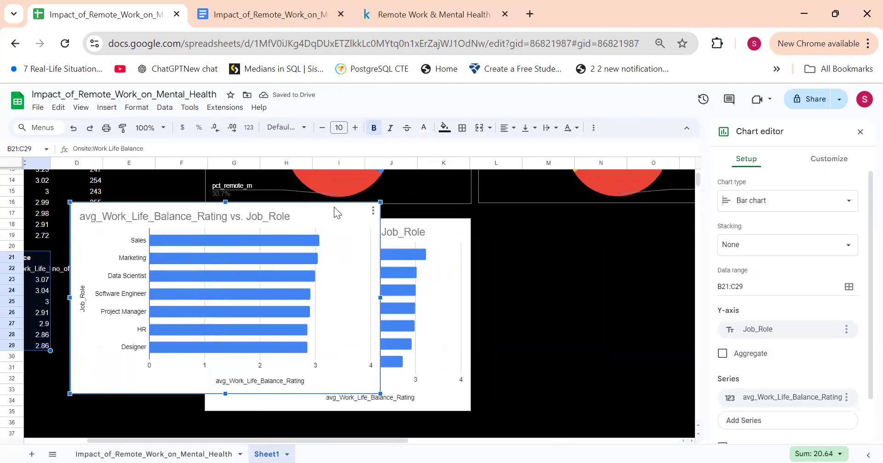
pyautogui.moveTo(334, 207); pyautogui.dragTo(521, 207)
pyautogui.moveTo(523, 314); pyautogui.dragTo(488, 313)
pyautogui.hscroll(-5, 487, 313)
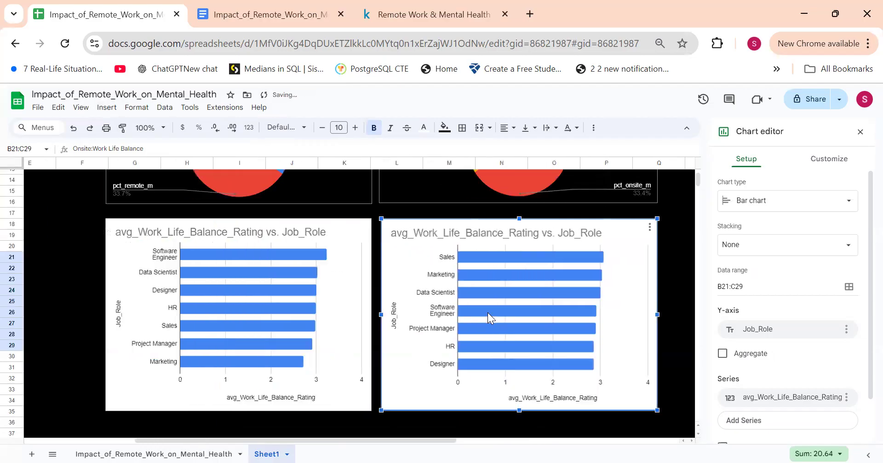
pyautogui.hscroll(-2, 323, 305)
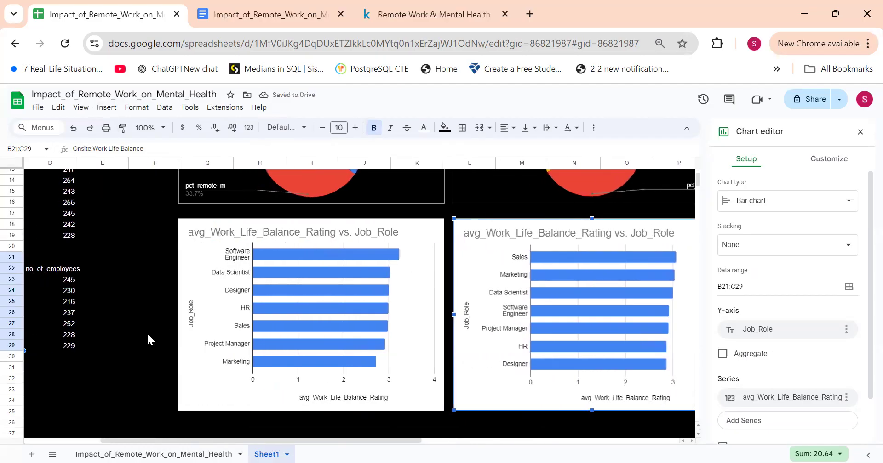
pyautogui.click(169, 337)
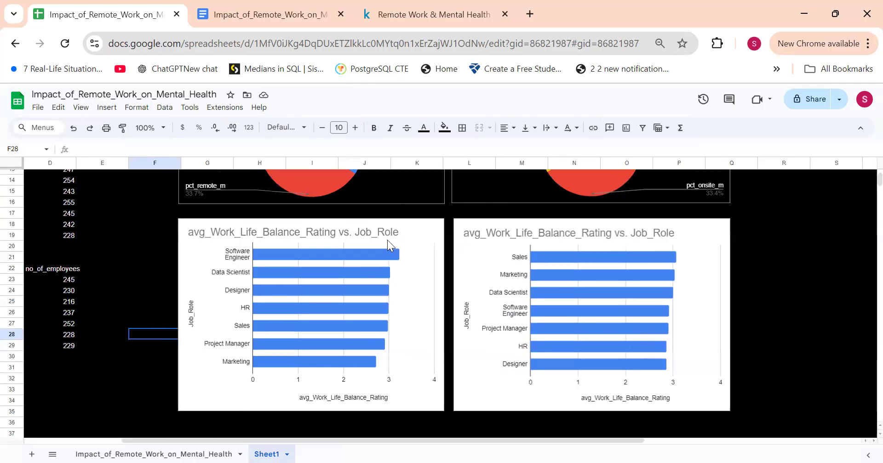
# Step: Select the merged dashboard title cell G2:P3, "Remote vs Onsite Work Location"
pyautogui.scroll(3, 403, 253)
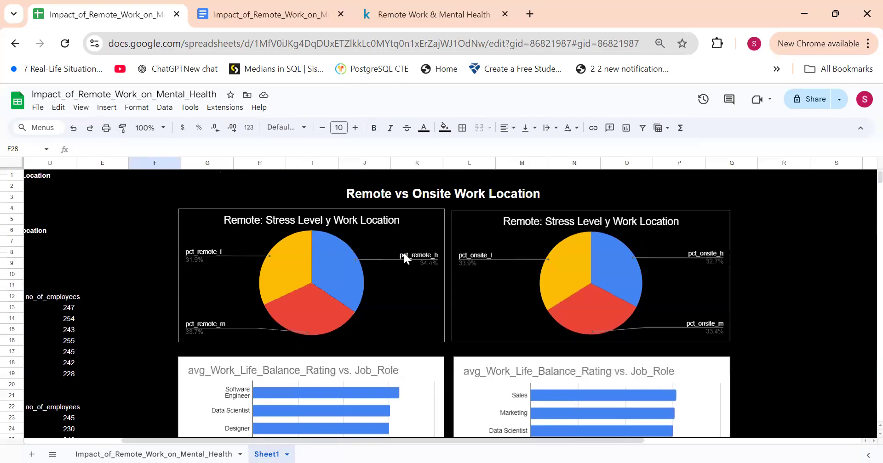
pyautogui.click(452, 186)
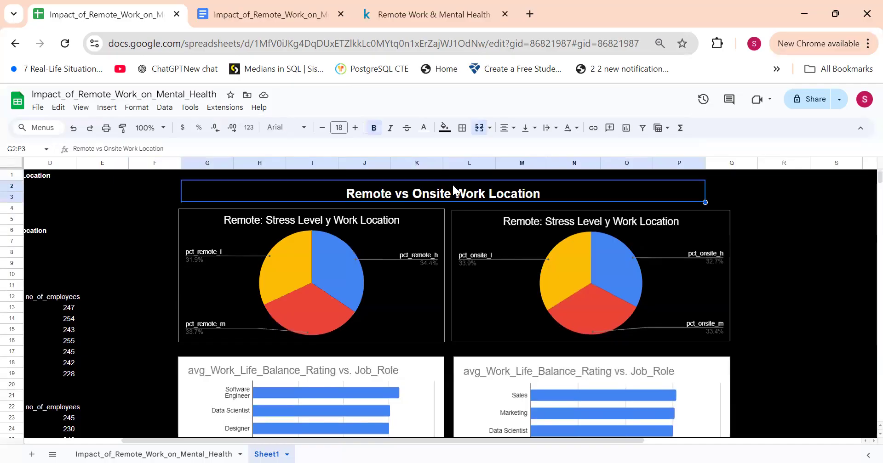
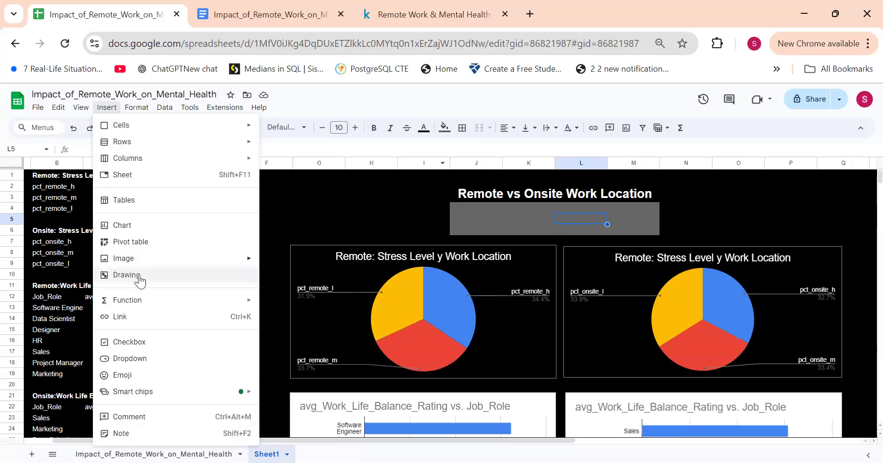
# Step: Insert a drawing and draw a rectangle about 1.8 wide and 1.15 tall on the ruler near the canvas's upper left
pyautogui.click(139, 274)
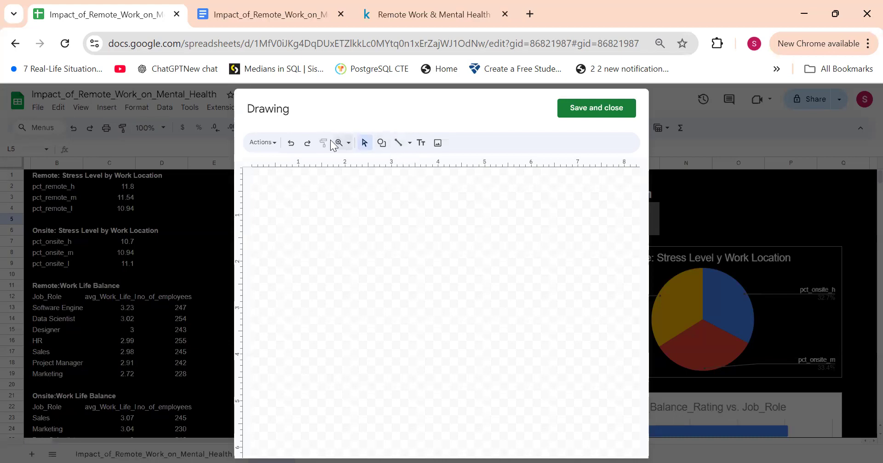
pyautogui.click(381, 142)
pyautogui.moveTo(397, 169)
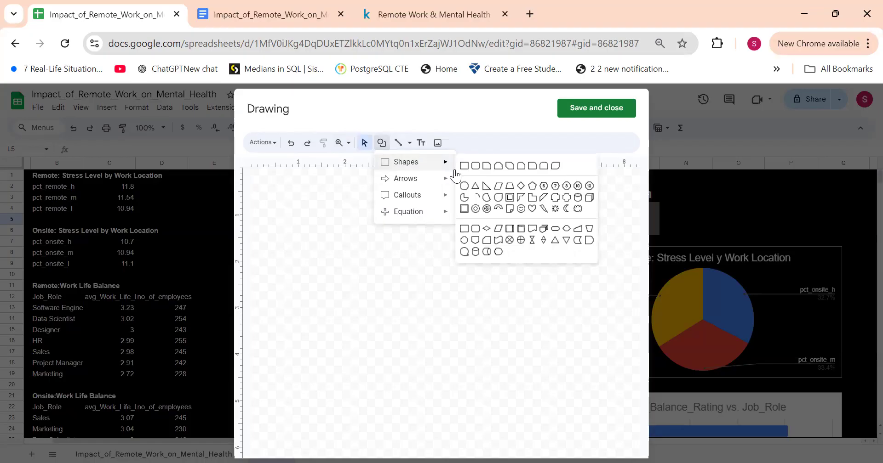
pyautogui.moveTo(439, 163)
pyautogui.click(466, 168)
pyautogui.moveTo(317, 219)
pyautogui.mouseDown()
pyautogui.moveTo(325, 280)
pyautogui.moveTo(435, 291)
pyautogui.moveTo(402, 272)
pyautogui.mouseUp()
pyautogui.moveTo(429, 218); pyautogui.dragTo(512, 269)
pyautogui.press('Escape')
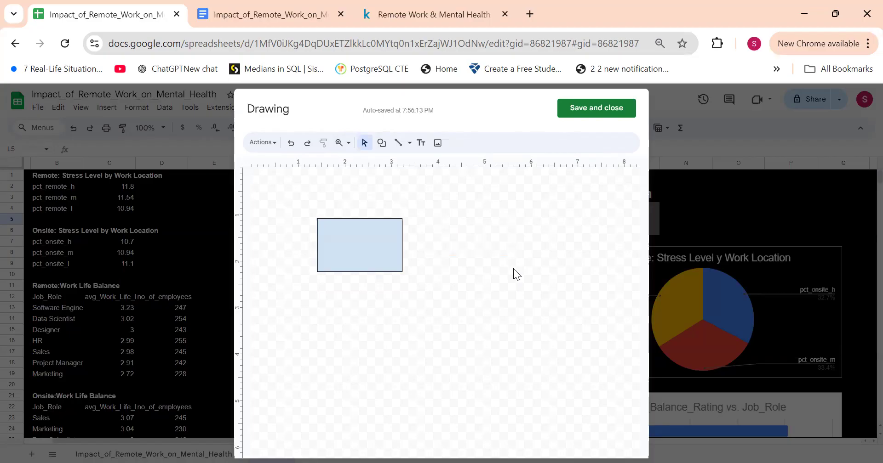
# Step: Duplicate the rectangle and place the copy beside it at the same height with a small gap
pyautogui.click(382, 243)
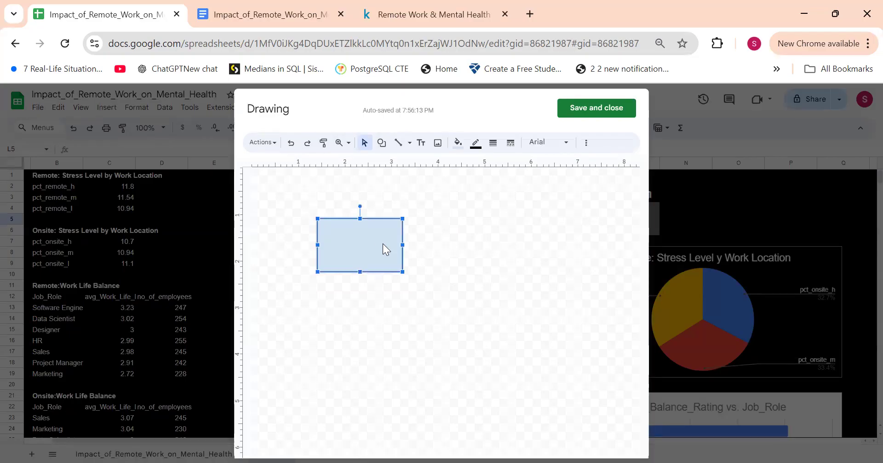
pyautogui.click(442, 238)
pyautogui.hotkey('ctrl', 'v')
pyautogui.press('Right')
pyautogui.press('Right')
pyautogui.press('Right')
pyautogui.press('Right')
pyautogui.press('Up')
pyautogui.press('Up')
pyautogui.press('Right')
pyautogui.press('Right')
pyautogui.press('Right')
pyautogui.press('Right')
pyautogui.press('Right')
pyautogui.press('Right')
pyautogui.press('Right')
pyautogui.press('Right')
pyautogui.press('Right')
pyautogui.press('Right')
pyautogui.press('Right')
pyautogui.press('Right')
pyautogui.press('Right')
pyautogui.press('Right')
pyautogui.press('Right')
pyautogui.press('Right')
pyautogui.press('Right')
pyautogui.press('Right')
pyautogui.press('Right')
pyautogui.press('Right')
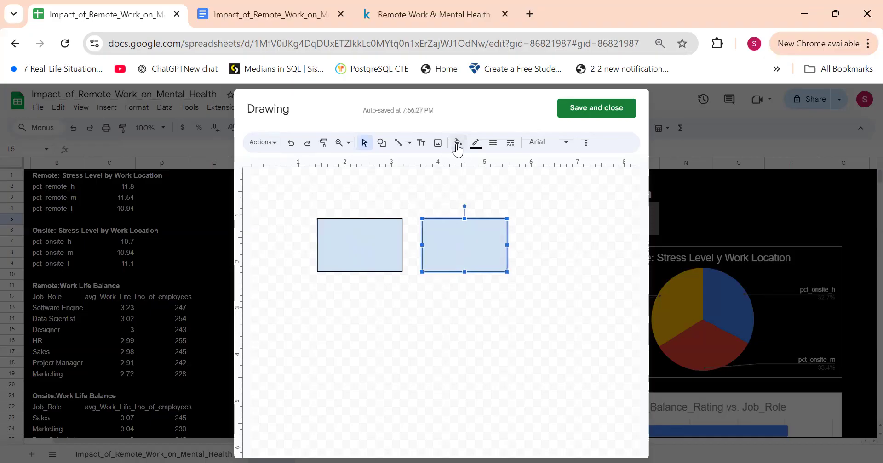
# Step: Fill both rectangles in the drawing with black and save the drawing to the sheet
pyautogui.click(458, 144)
pyautogui.click(461, 214)
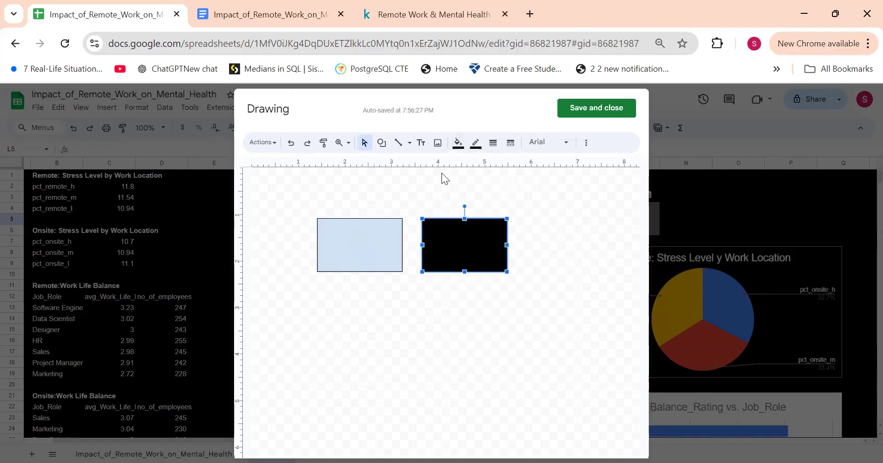
pyautogui.click(362, 252)
pyautogui.click(458, 143)
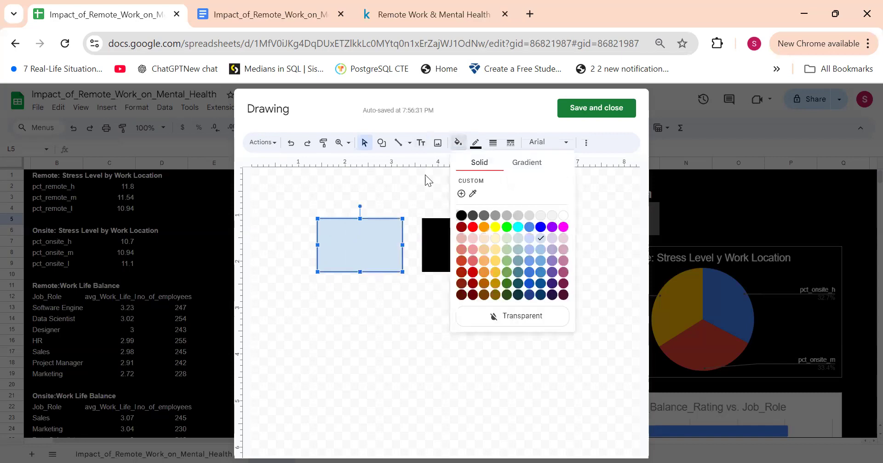
pyautogui.click(461, 214)
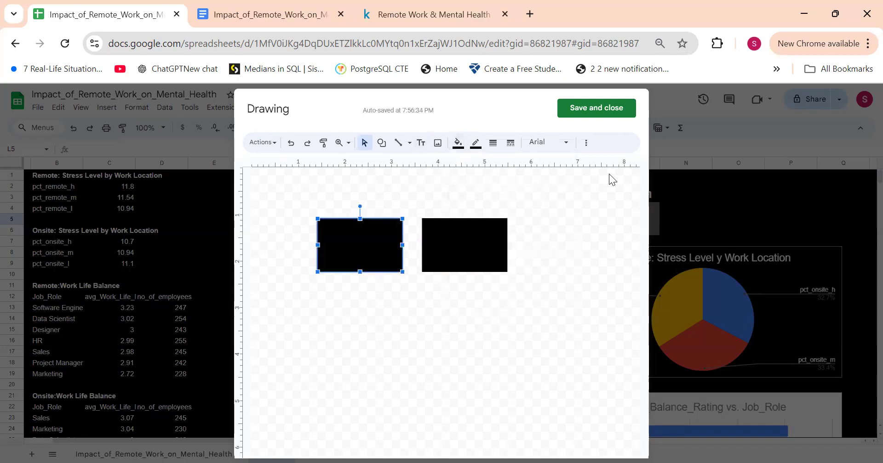
pyautogui.click(611, 106)
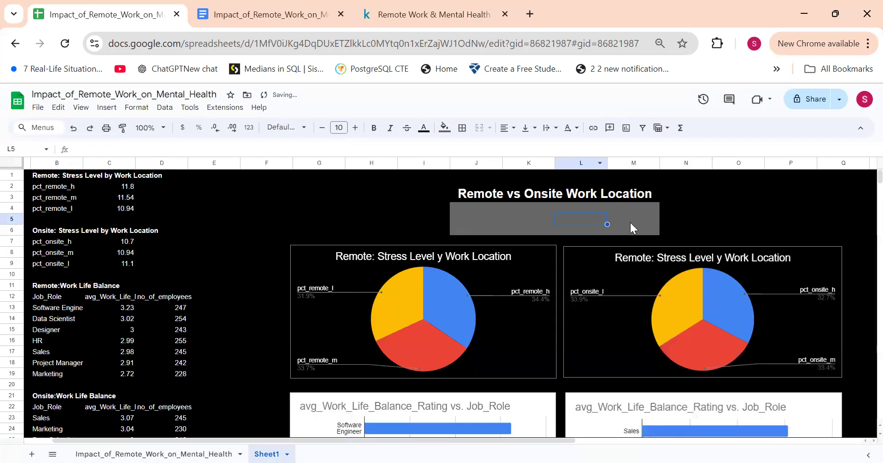
# Step: Fill the gray block J4:M6 below the dashboard title with black
pyautogui.click(537, 220)
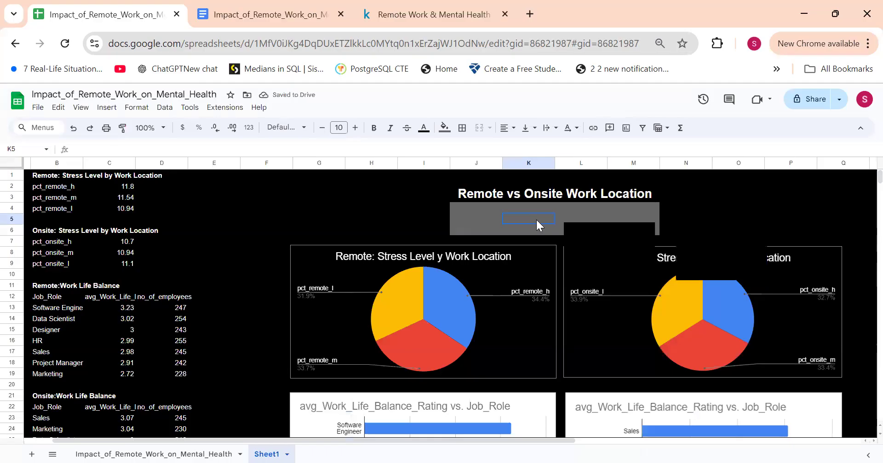
pyautogui.moveTo(483, 208); pyautogui.dragTo(641, 225)
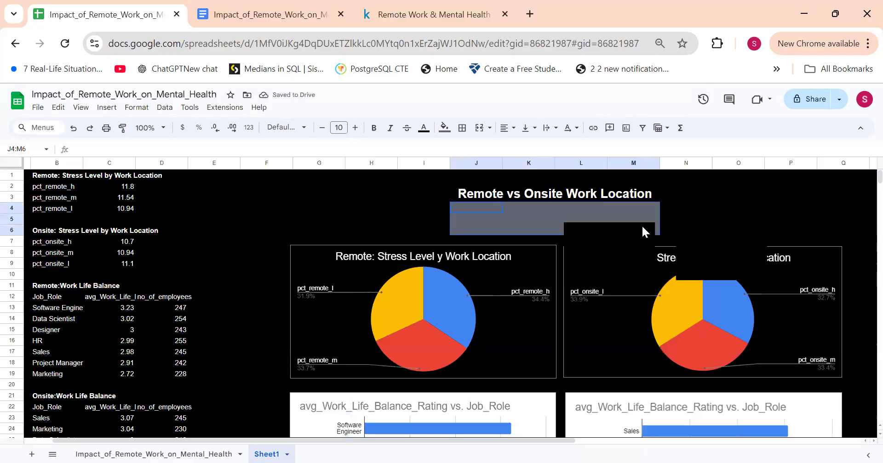
pyautogui.click(444, 127)
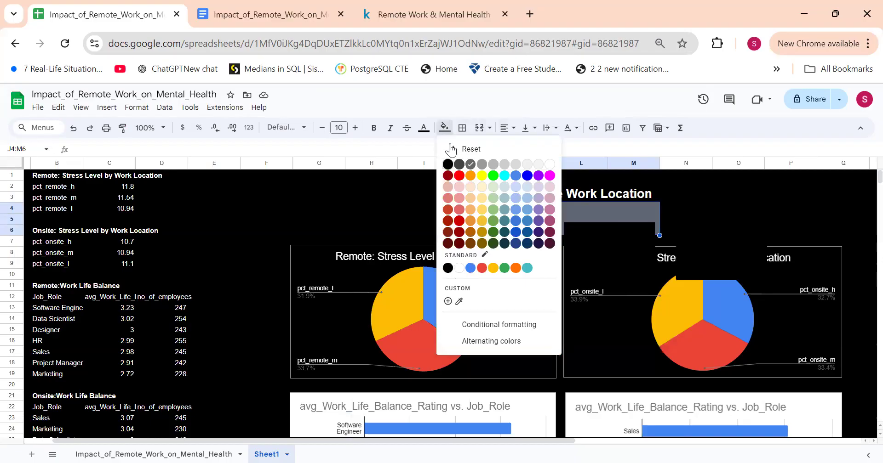
pyautogui.click(443, 166)
# Step: Move the drawing directly below the dashboard title and shorten both of its rectangles to about 0.6 tall on the ruler
pyautogui.moveTo(589, 242)
pyautogui.mouseDown()
pyautogui.moveTo(502, 217)
pyautogui.moveTo(469, 225)
pyautogui.mouseUp()
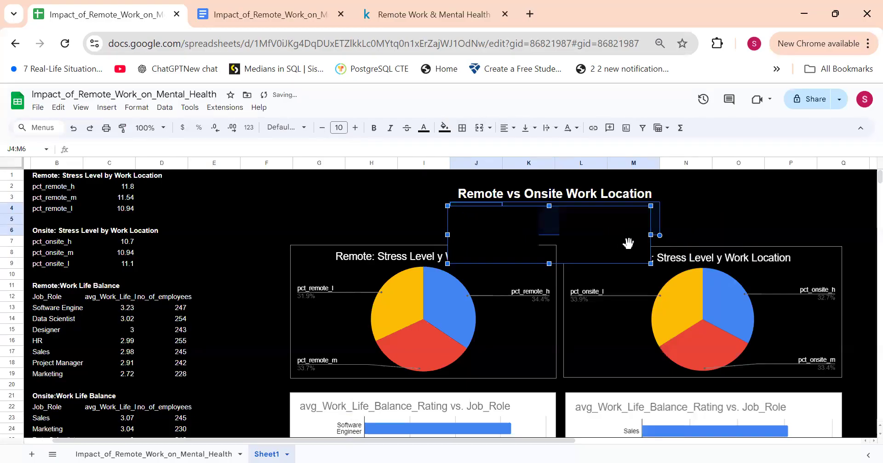
pyautogui.moveTo(649, 265); pyautogui.dragTo(650, 265)
pyautogui.doubleClick(609, 241)
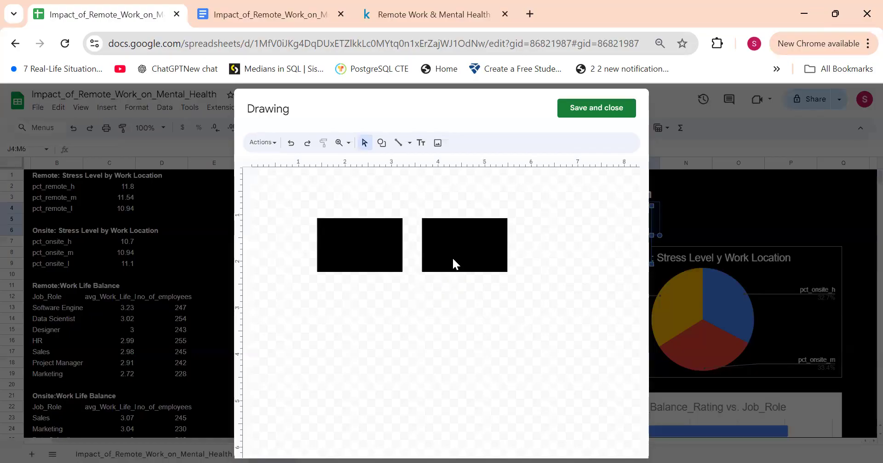
pyautogui.click(451, 259)
pyautogui.moveTo(465, 272); pyautogui.dragTo(457, 247)
pyautogui.click(368, 231)
pyautogui.moveTo(360, 271); pyautogui.dragTo(357, 244)
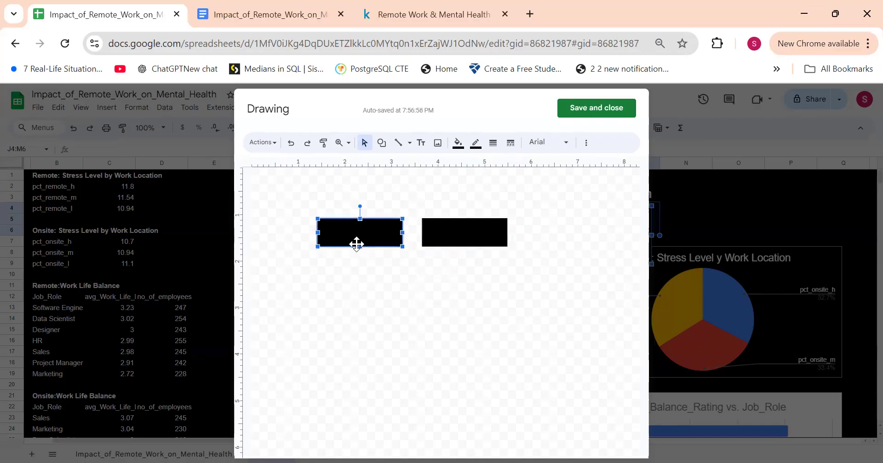
pyautogui.click(582, 107)
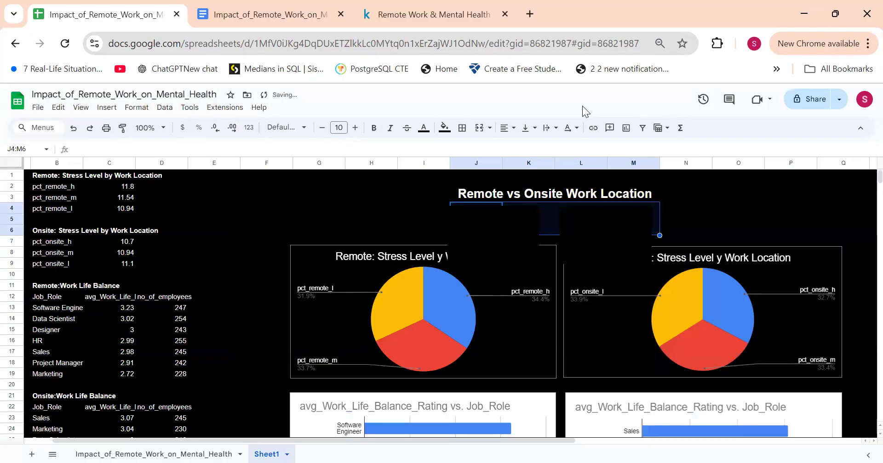
pyautogui.click(550, 215)
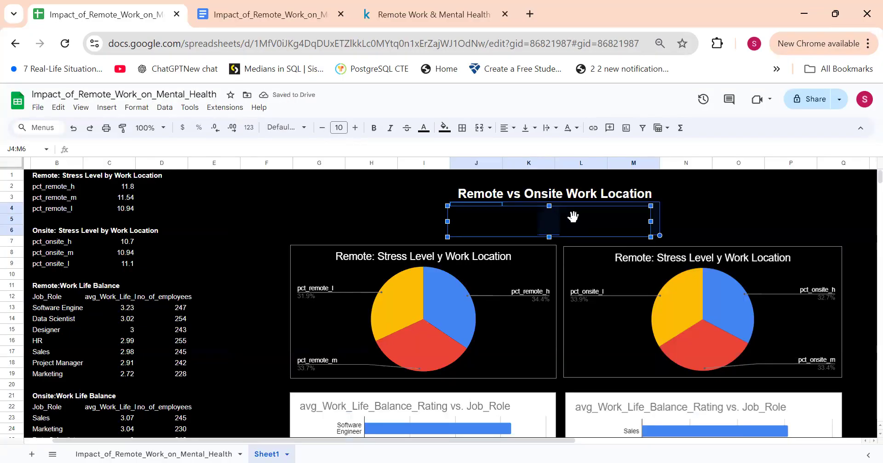
pyautogui.click(683, 208)
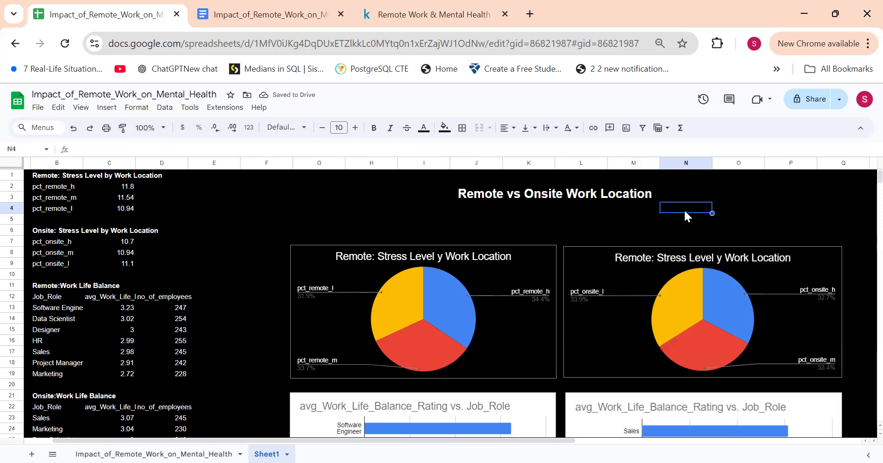
# Step: Change the fill of both rectangles in the drawing to medium gray and save the drawing
pyautogui.doubleClick(585, 222)
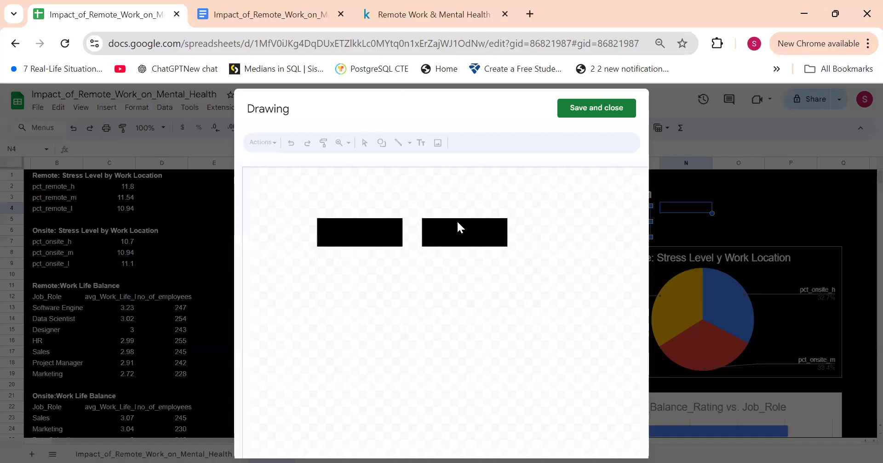
pyautogui.click(457, 222)
pyautogui.click(458, 143)
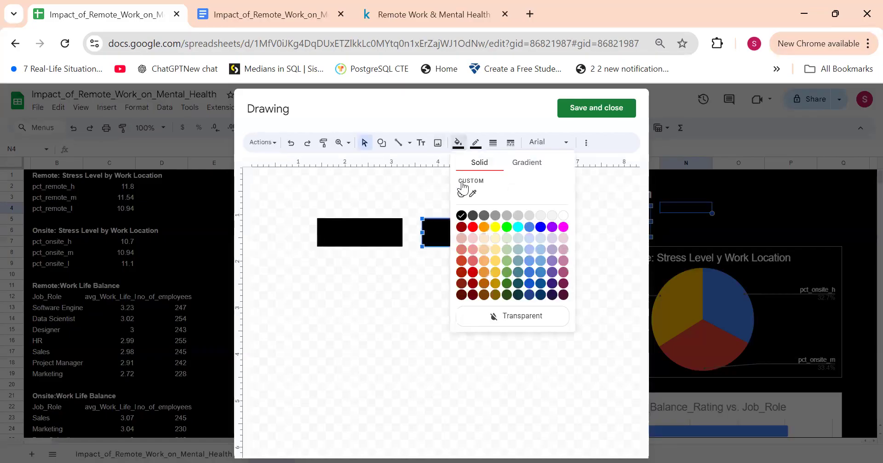
pyautogui.click(497, 216)
pyautogui.click(379, 238)
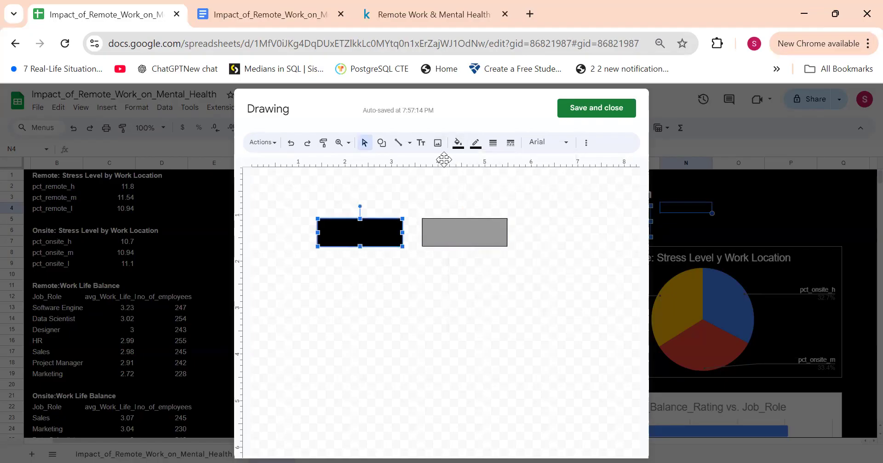
pyautogui.click(458, 144)
pyautogui.click(493, 217)
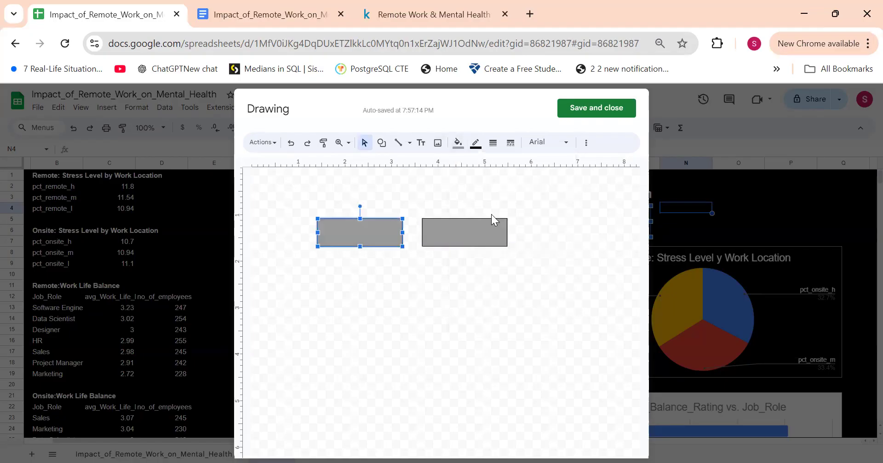
pyautogui.click(596, 108)
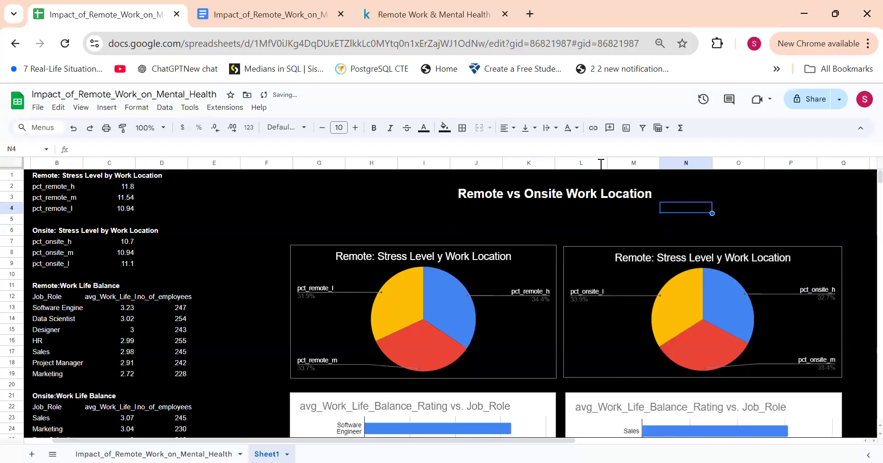
pyautogui.click(619, 230)
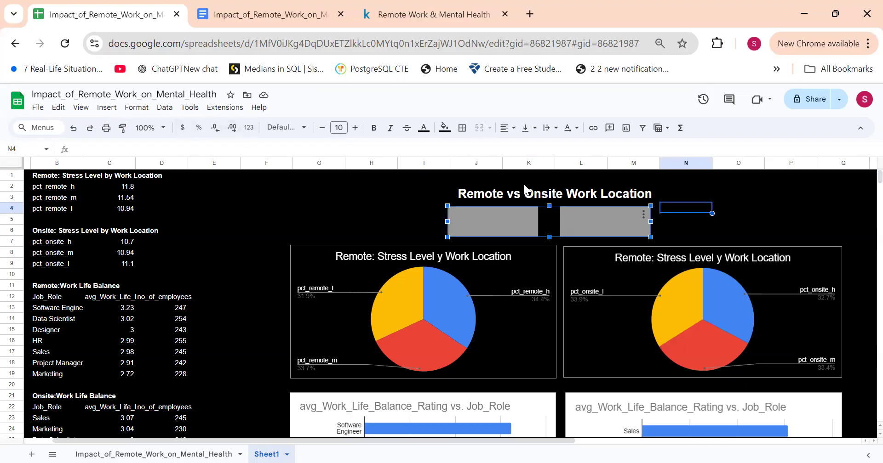
pyautogui.doubleClick(485, 208)
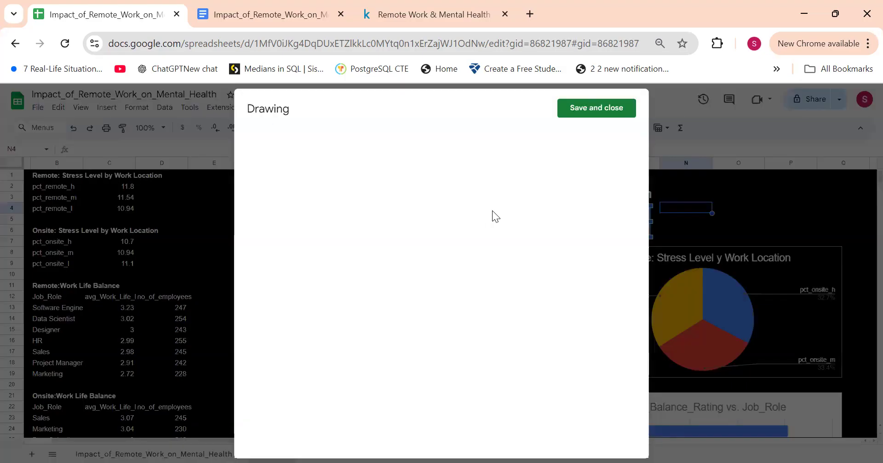
pyautogui.click(616, 110)
pyautogui.click(635, 215)
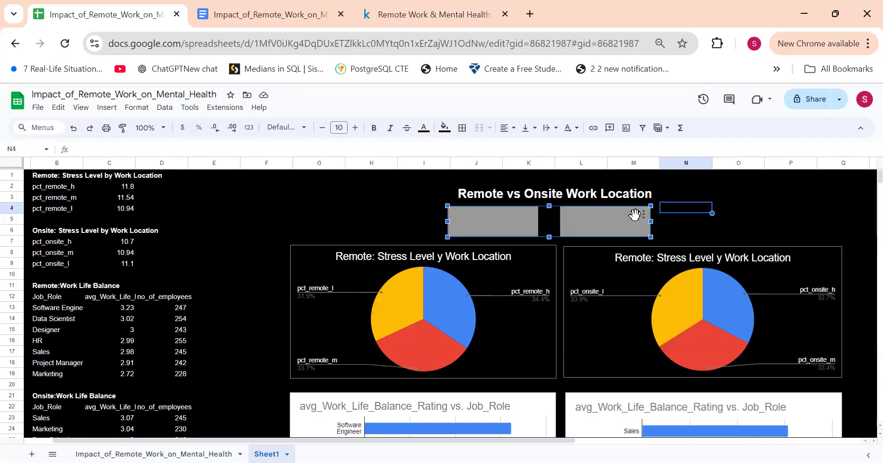
pyautogui.click(643, 215)
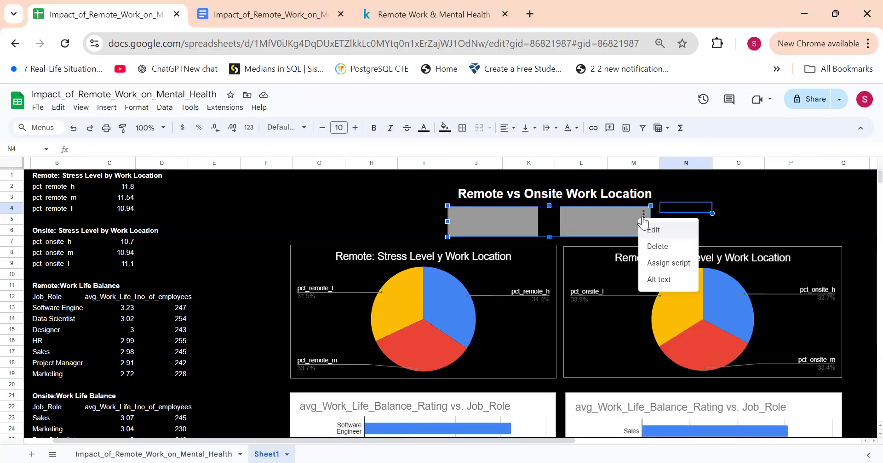
pyautogui.click(732, 211)
# Step: Undo the drawing's placement and insertion as well as the black fill of J4:M6
pyautogui.hotkey('ctrl', 'z')
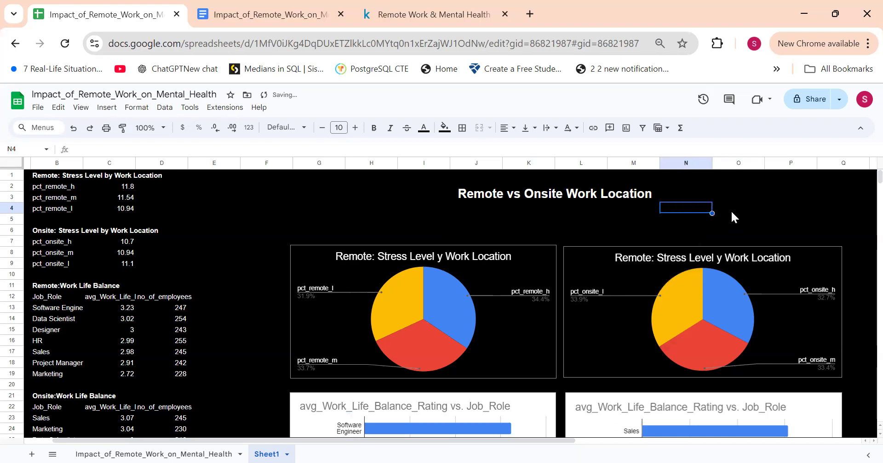
pyautogui.click(623, 214)
pyautogui.press('Delete')
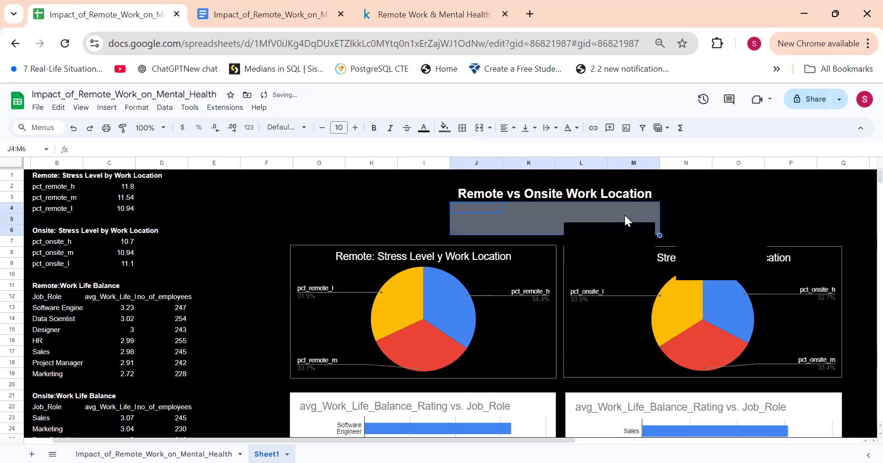
pyautogui.click(716, 206)
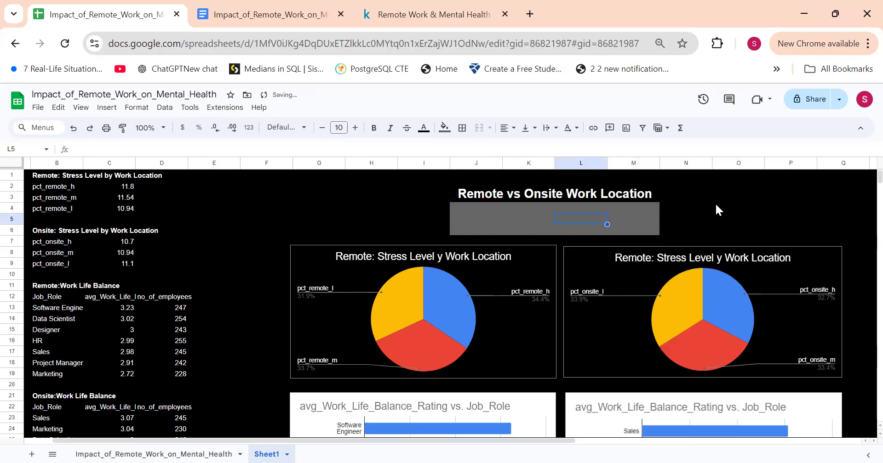
# Step: Undo the earlier gray fill of cells J4:K6
pyautogui.click(617, 220)
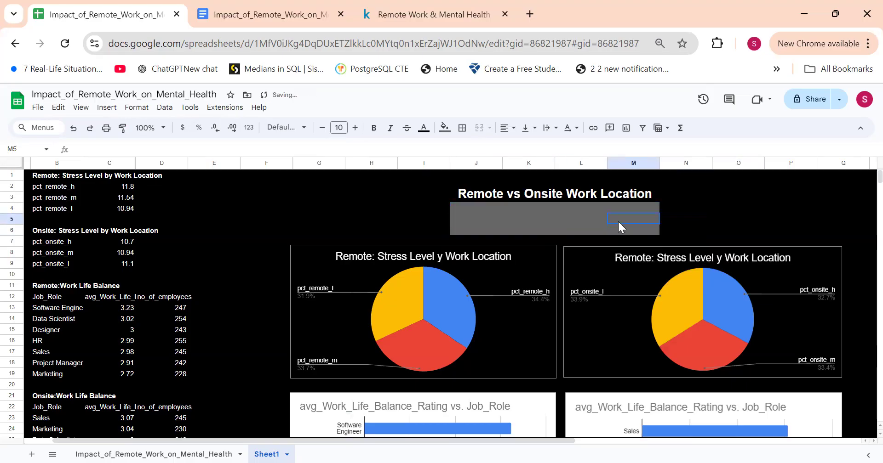
pyautogui.click(575, 208)
pyautogui.hotkey('ctrl', 'z')
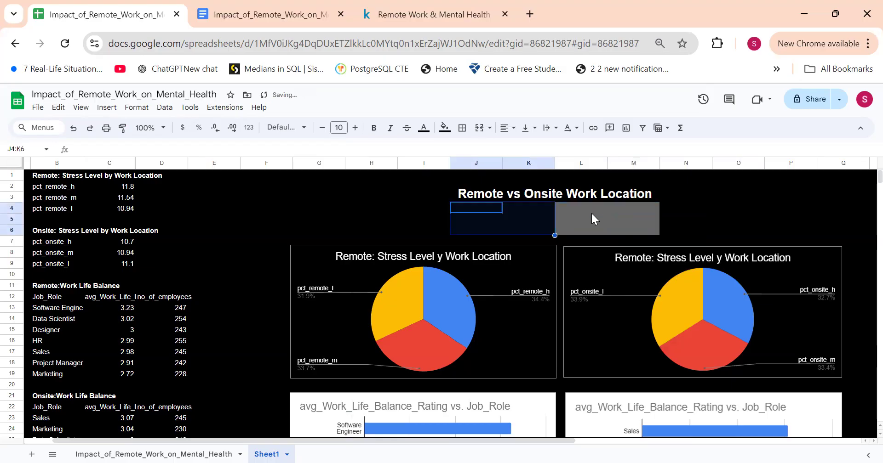
# Step: Fill cells I4:J6 below the dashboard title with light gray as a separate block
pyautogui.moveTo(428, 208); pyautogui.dragTo(497, 224)
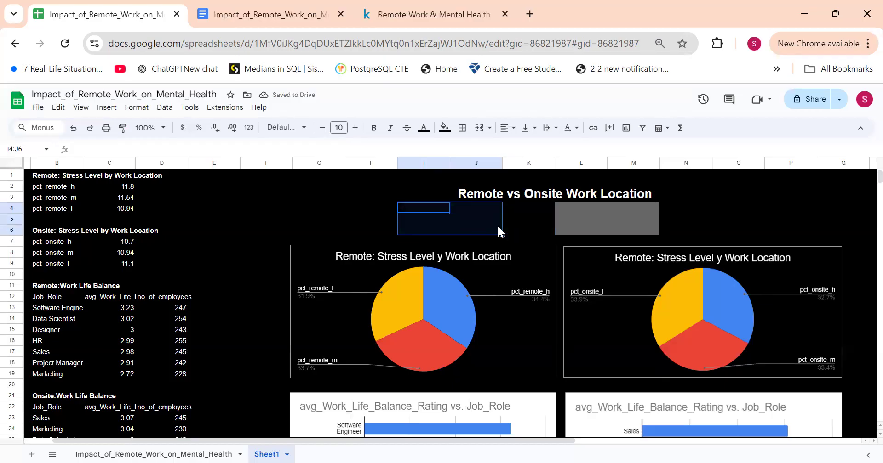
pyautogui.click(444, 127)
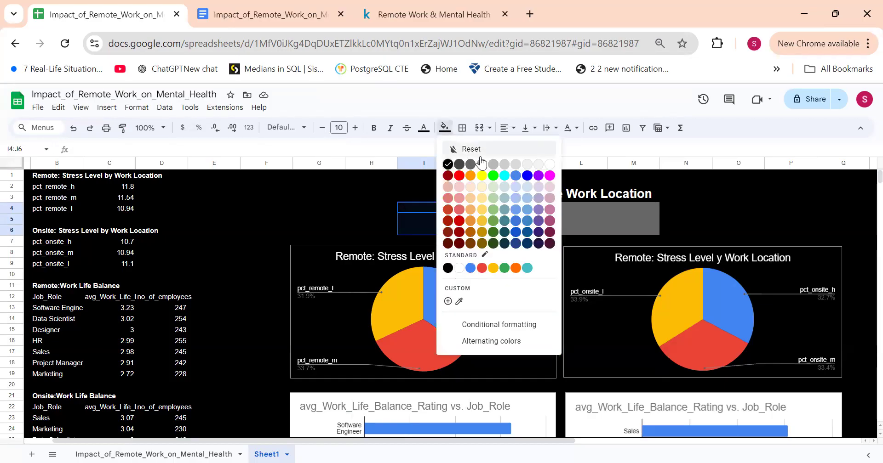
pyautogui.click(493, 166)
pyautogui.click(581, 228)
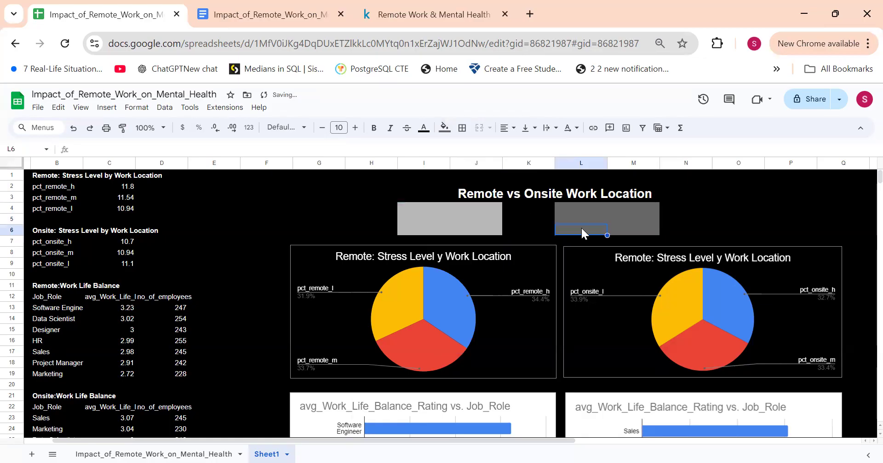
# Step: Fill the dark gray block L4:M6 with black
pyautogui.click(572, 200)
pyautogui.moveTo(567, 212); pyautogui.dragTo(619, 232)
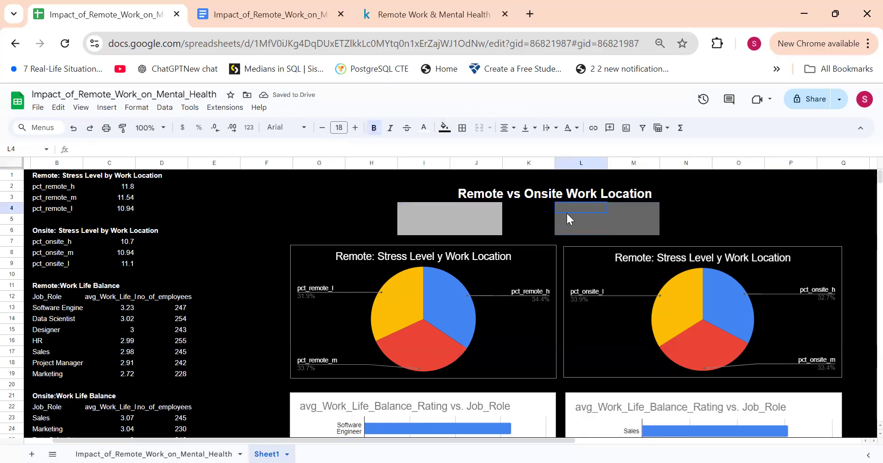
pyautogui.click(444, 128)
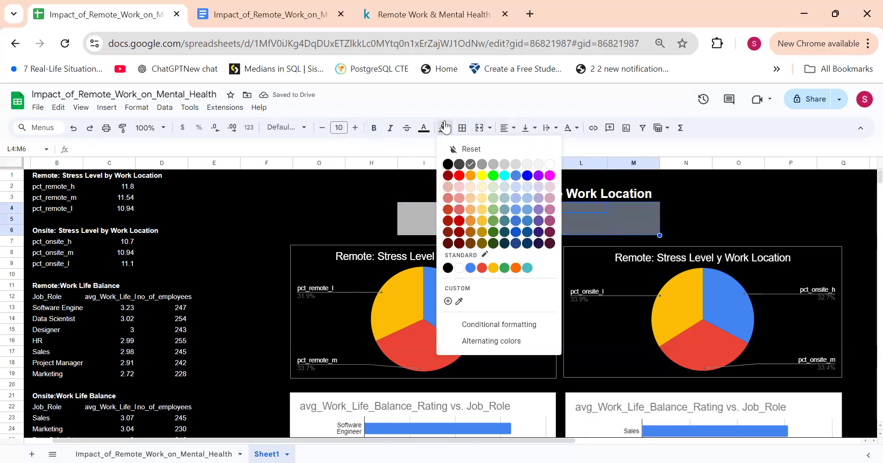
pyautogui.click(448, 165)
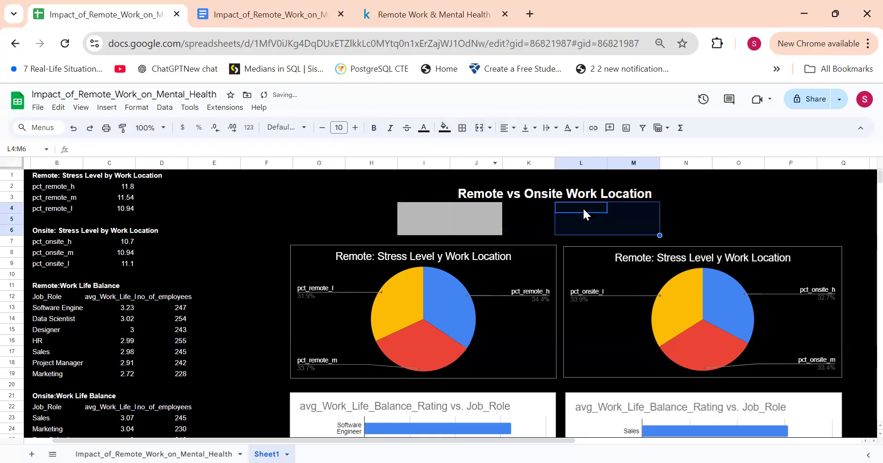
# Step: Fill cells M4:N6 with light gray as the second block below the dashboard title
pyautogui.moveTo(611, 205); pyautogui.dragTo(666, 228)
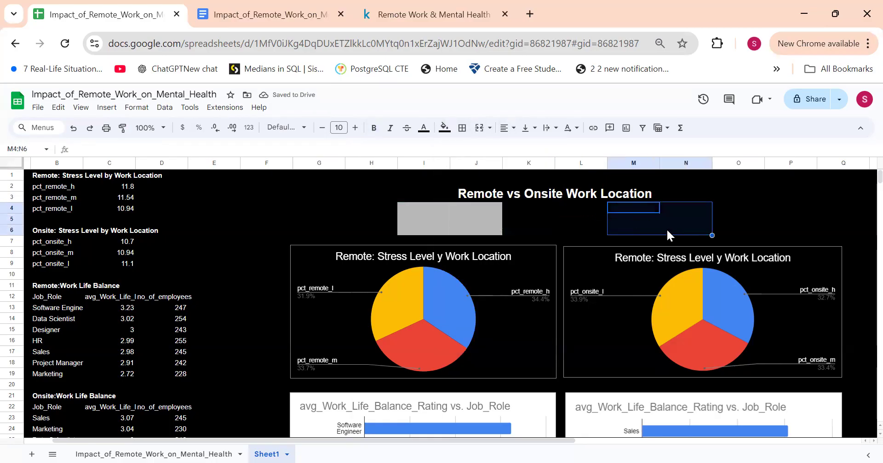
pyautogui.click(445, 128)
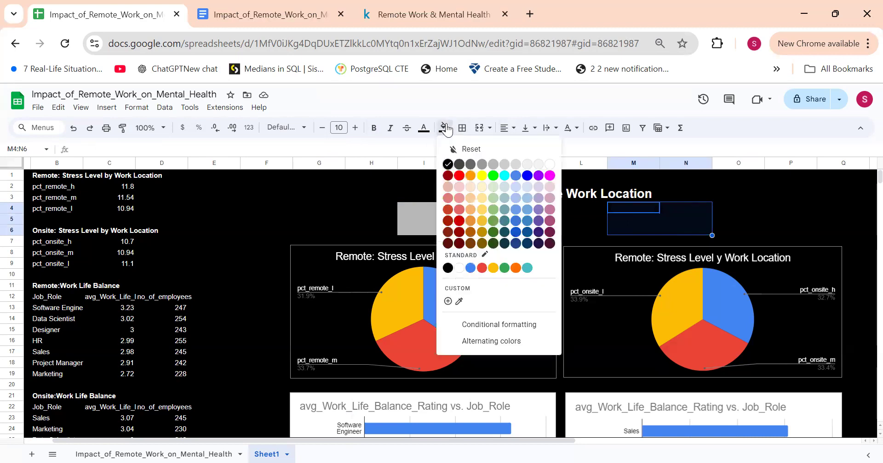
pyautogui.click(497, 161)
pyautogui.click(626, 210)
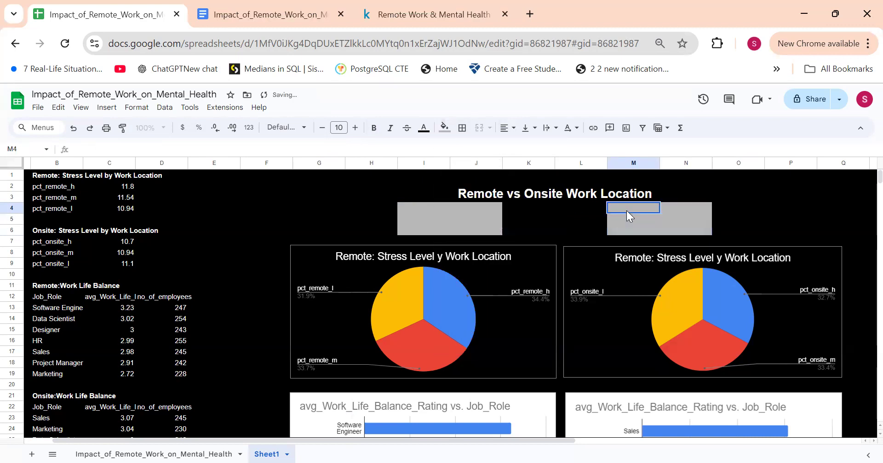
# Step: Merge the light gray cells M4:N6 and center their content horizontally
pyautogui.moveTo(633, 205); pyautogui.dragTo(702, 236)
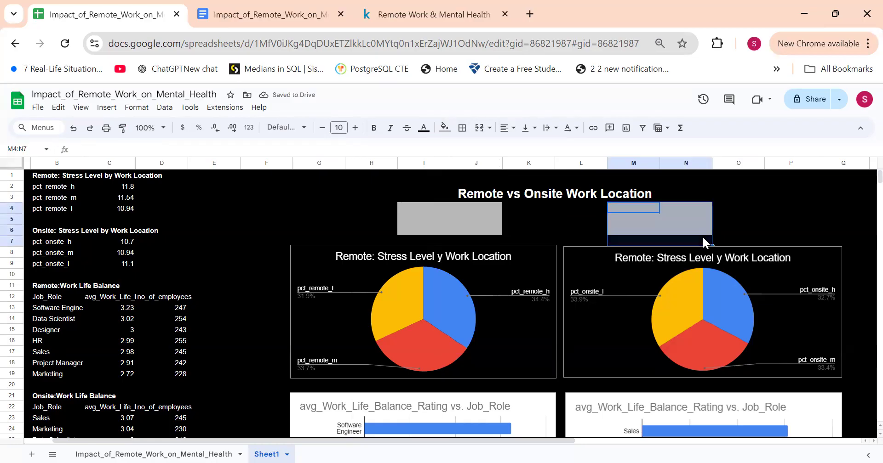
pyautogui.moveTo(636, 207); pyautogui.dragTo(687, 230)
pyautogui.doubleClick(687, 230)
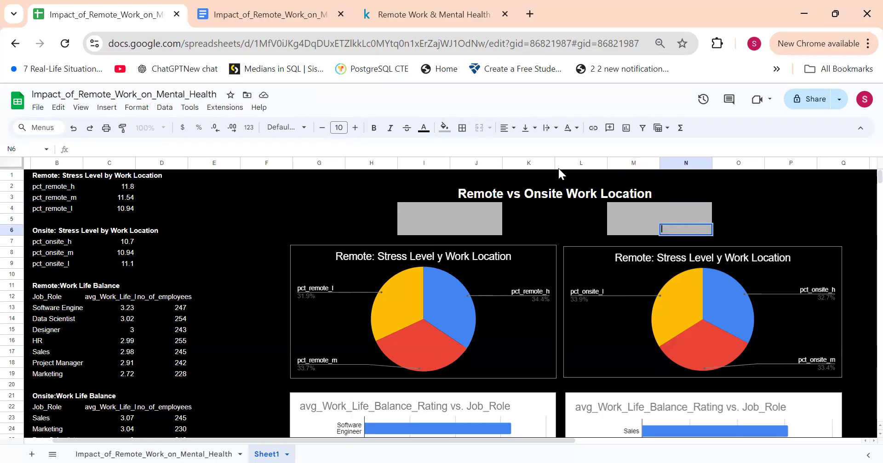
pyautogui.click(617, 201)
pyautogui.moveTo(619, 206); pyautogui.dragTo(676, 232)
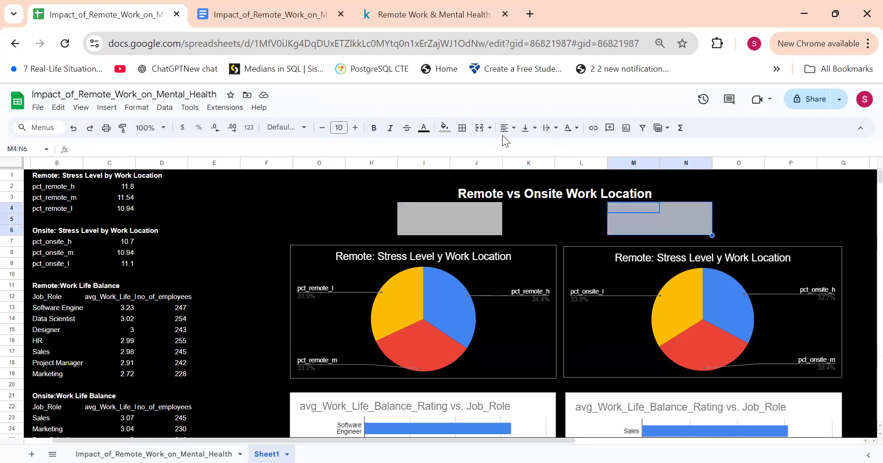
pyautogui.click(478, 128)
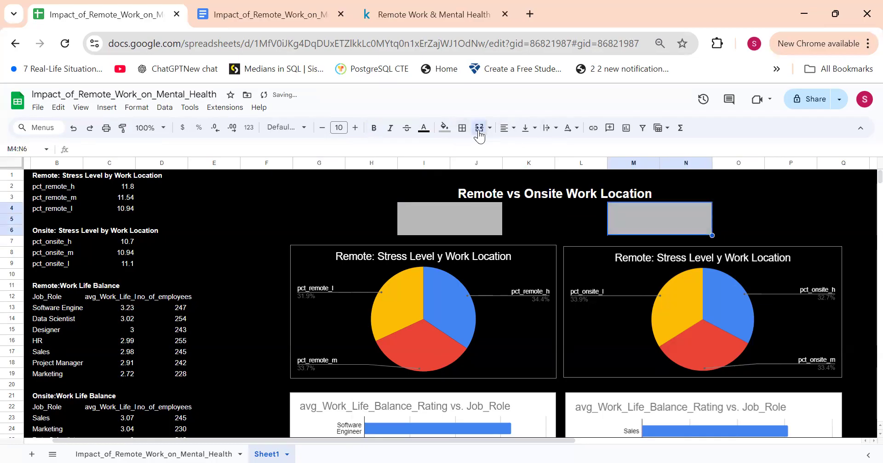
pyautogui.click(504, 131)
pyautogui.click(523, 150)
# Step: Merge the light gray cells I4:J6 and center their content horizontally
pyautogui.moveTo(435, 211); pyautogui.dragTo(479, 228)
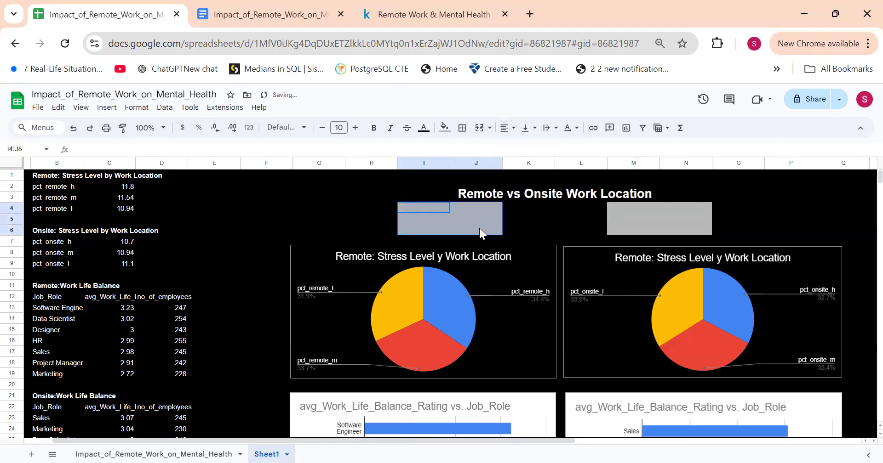
pyautogui.click(483, 127)
pyautogui.click(506, 128)
pyautogui.click(523, 149)
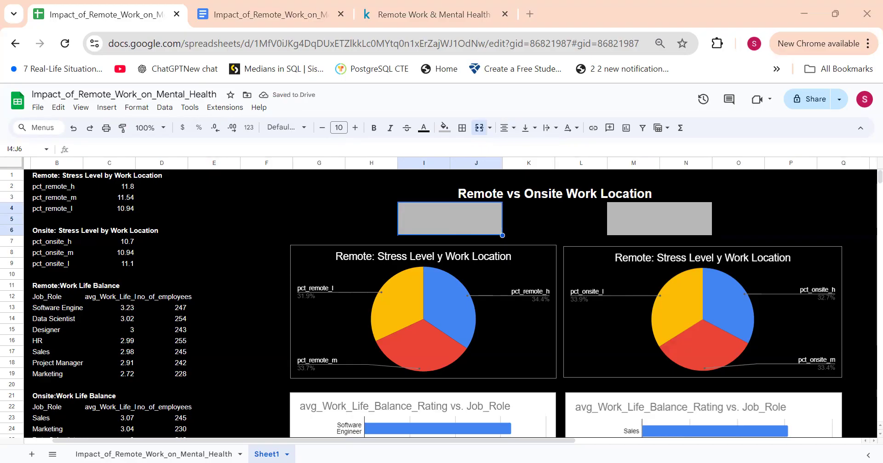
# Step: Enter the label "Remote Workers: 1714" in the merged block I4:J6
pyautogui.doubleClick(469, 231)
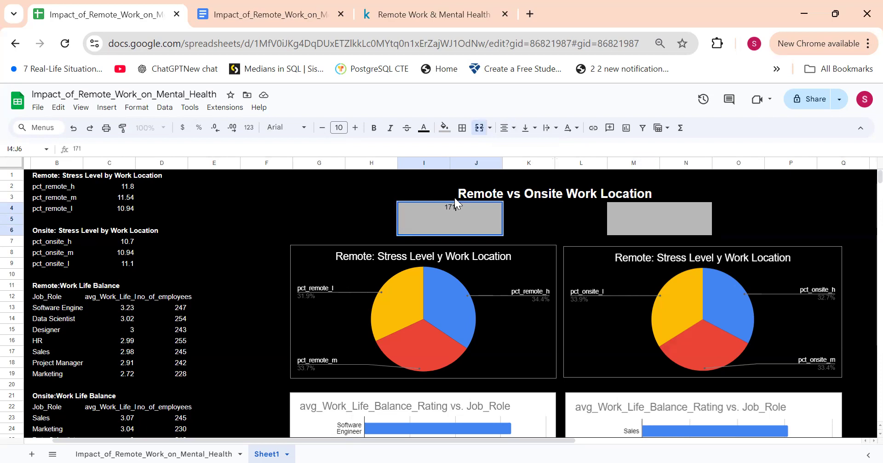
pyautogui.write('1714 - ')
pyautogui.write('Remote ')
pyautogui.write('Worker')
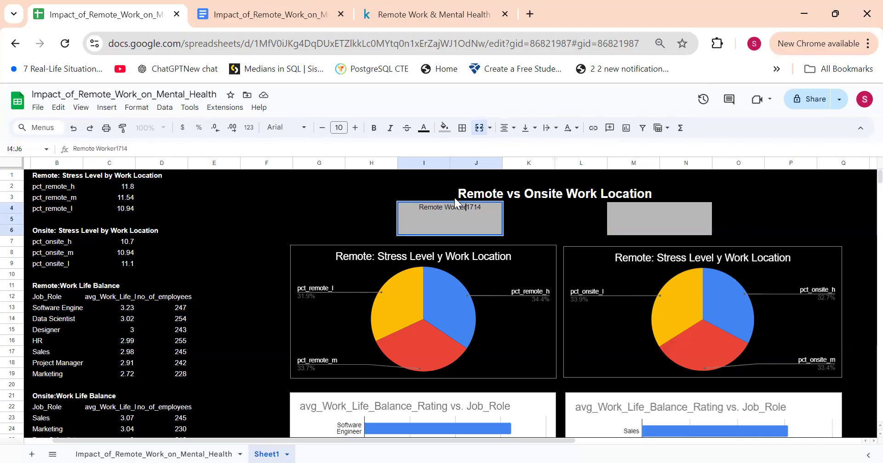
pyautogui.press('BackSpace')
pyautogui.press('BackSpace')
pyautogui.press('BackSpace')
pyautogui.press('BackSpace')
pyautogui.press('BackSpace')
pyautogui.press('BackSpace')
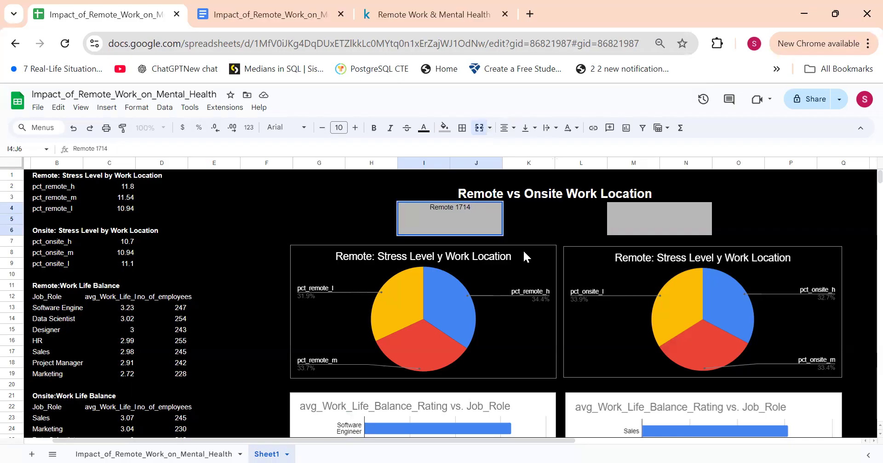
pyautogui.write('Workers:')
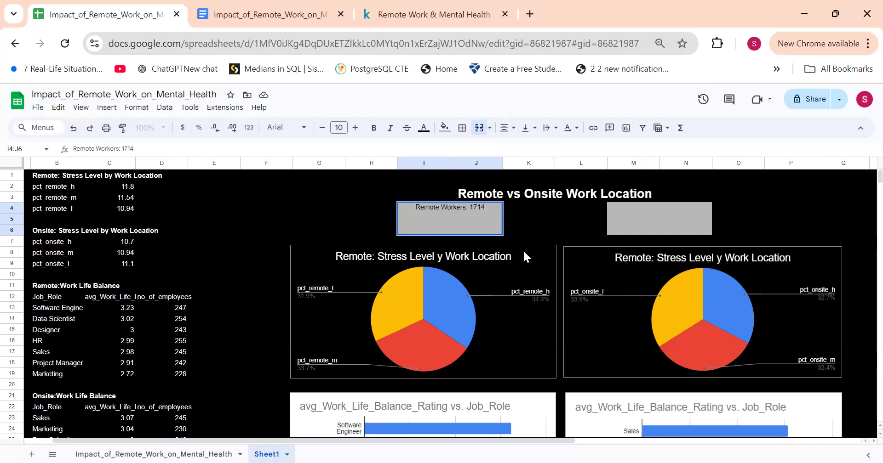
pyautogui.click(553, 222)
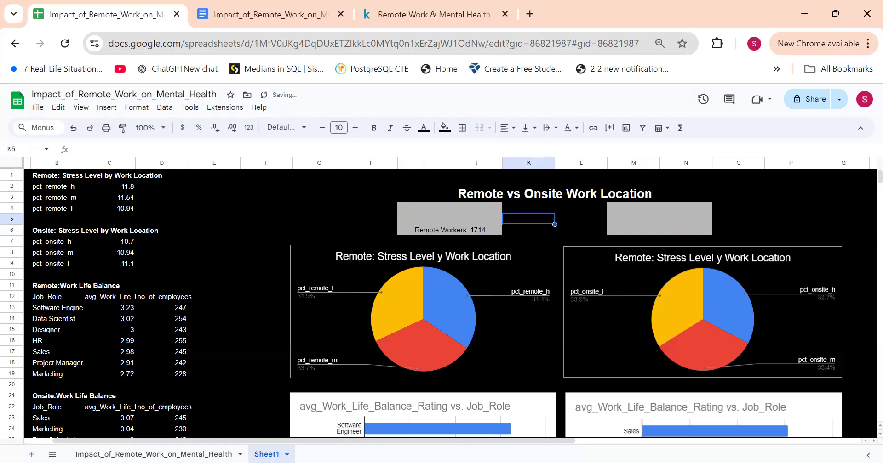
# Step: Enter the label "Onsite Workers: 1634" in the merged block M4:N6
pyautogui.click(632, 212)
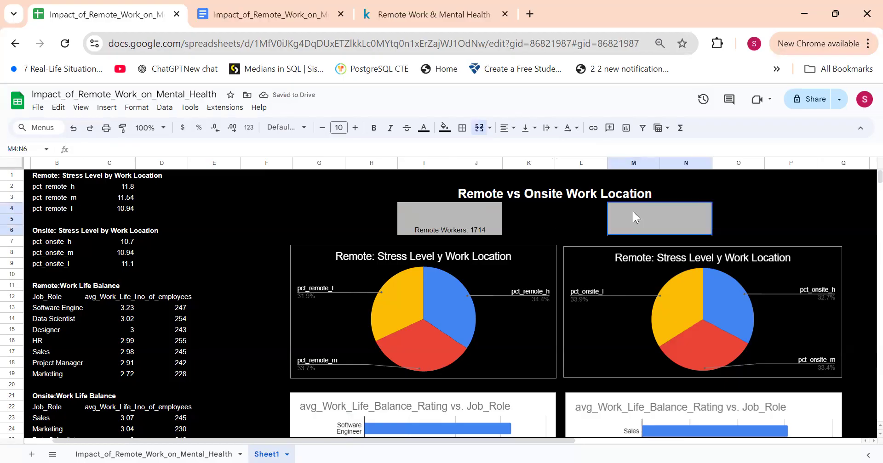
pyautogui.write('On')
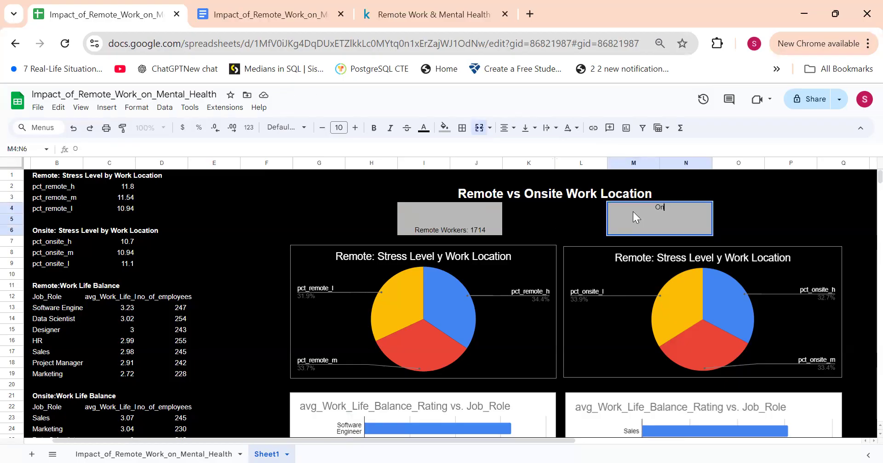
pyautogui.write('site Workers: 1634')
# Step: Format the Remote Workers label as bold at font size 14 and align it vertically to the middle
pyautogui.click(432, 212)
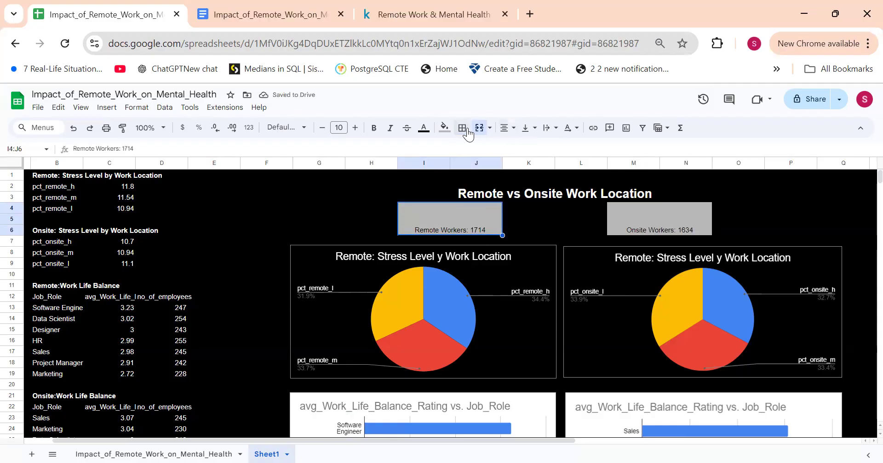
pyautogui.click(339, 127)
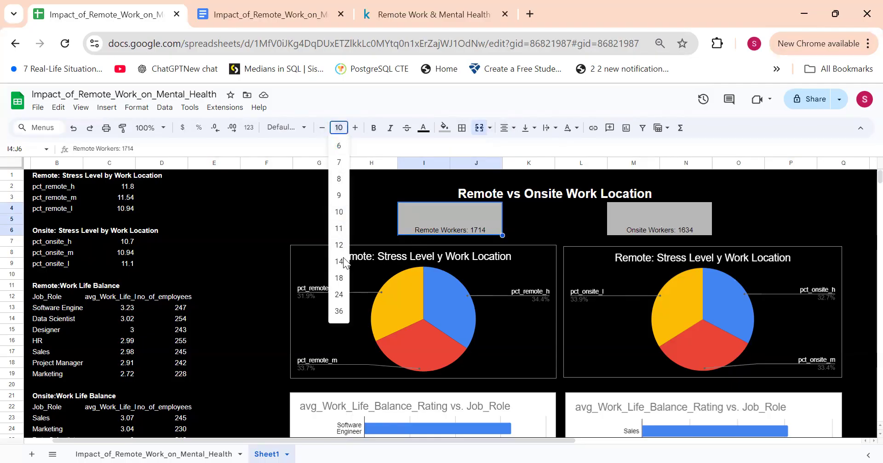
pyautogui.click(337, 295)
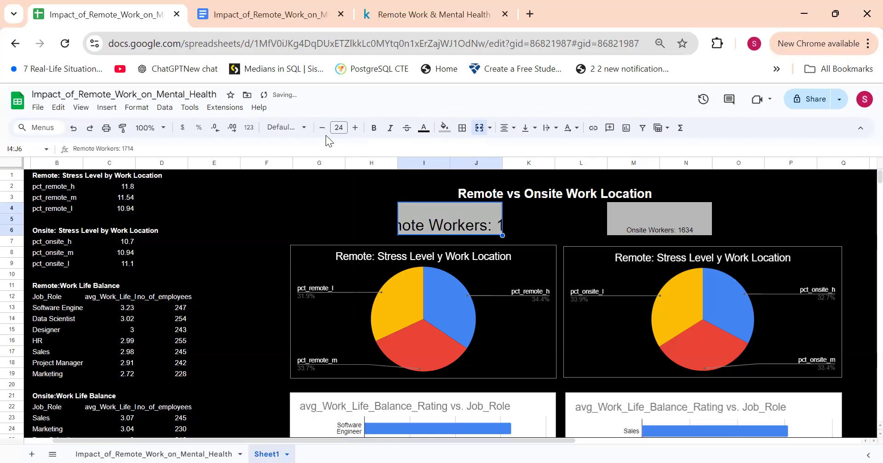
pyautogui.click(339, 127)
pyautogui.click(343, 254)
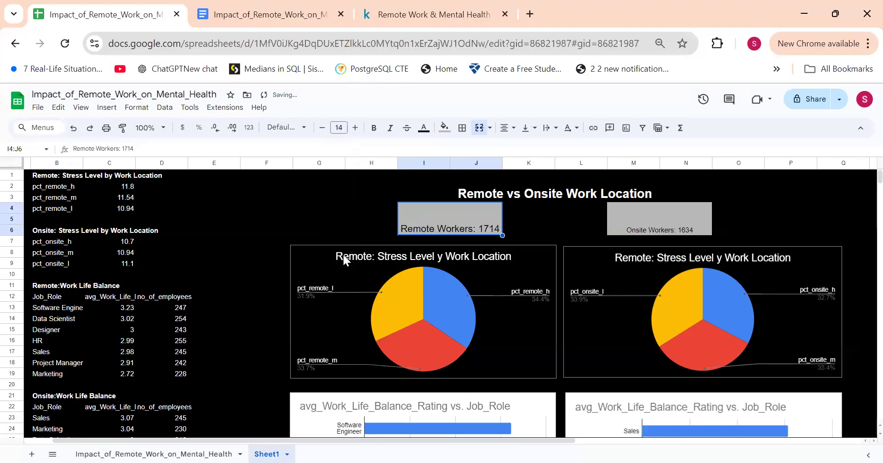
pyautogui.click(375, 129)
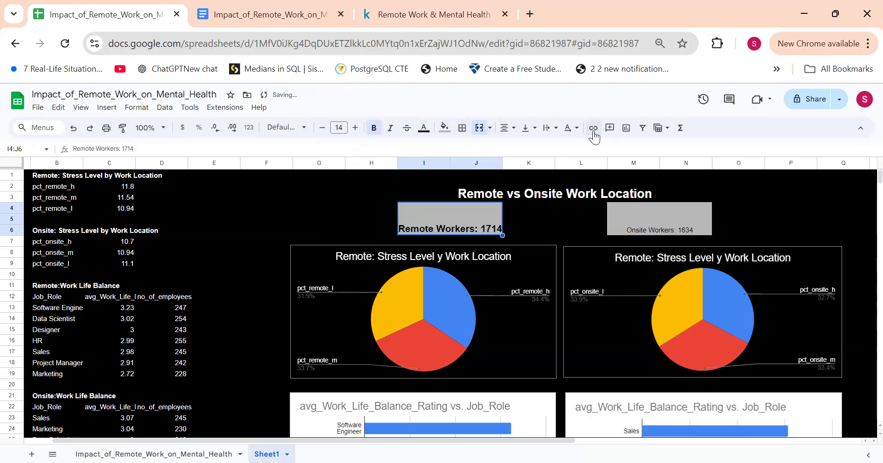
pyautogui.click(529, 128)
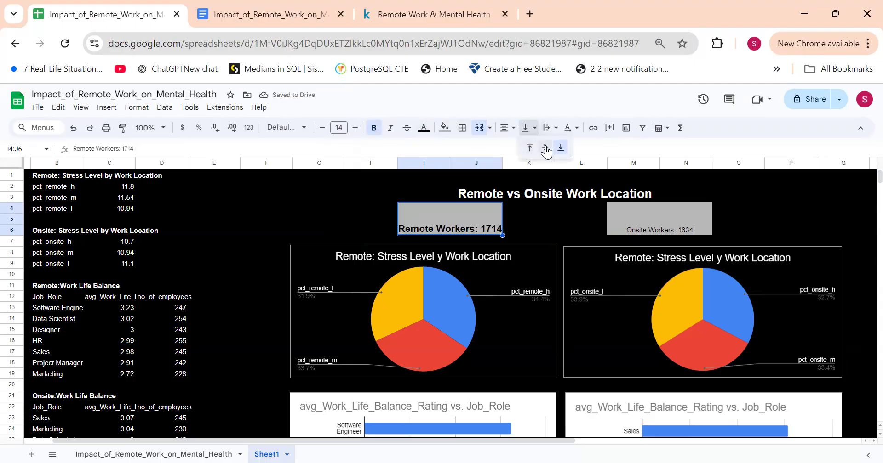
pyautogui.click(546, 146)
# Step: Copy the formatting of the Remote Workers block onto the Onsite Workers block
pyautogui.click(666, 216)
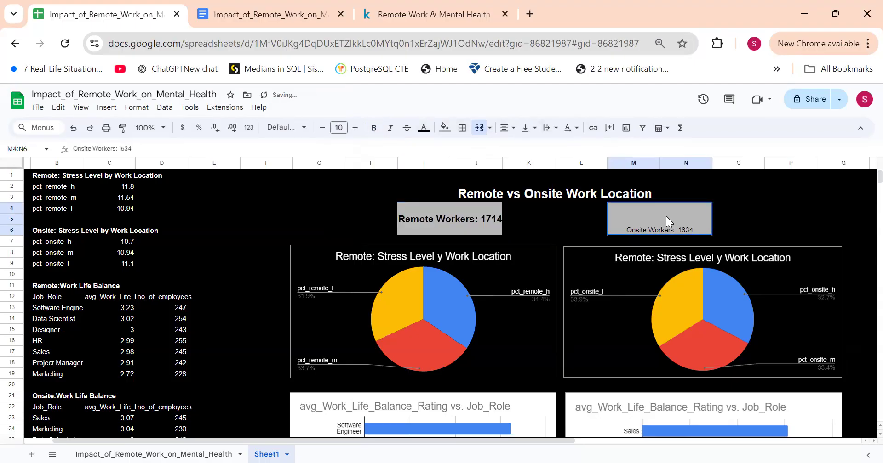
pyautogui.click(479, 216)
pyautogui.click(123, 129)
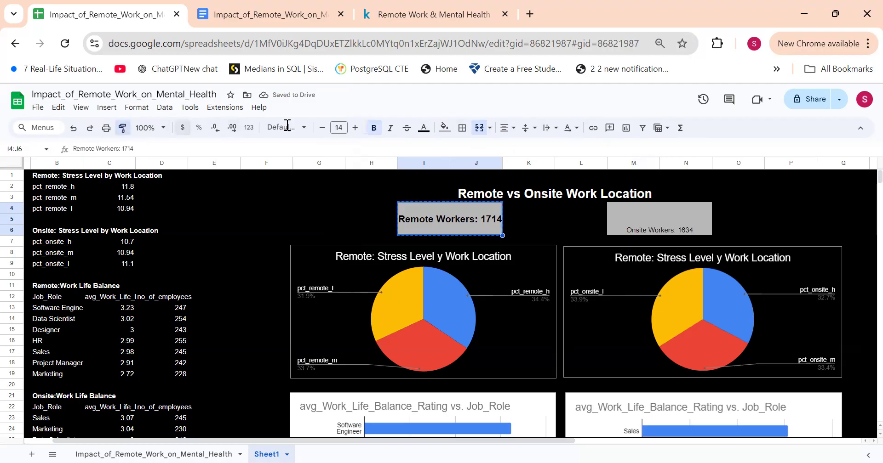
pyautogui.click(634, 217)
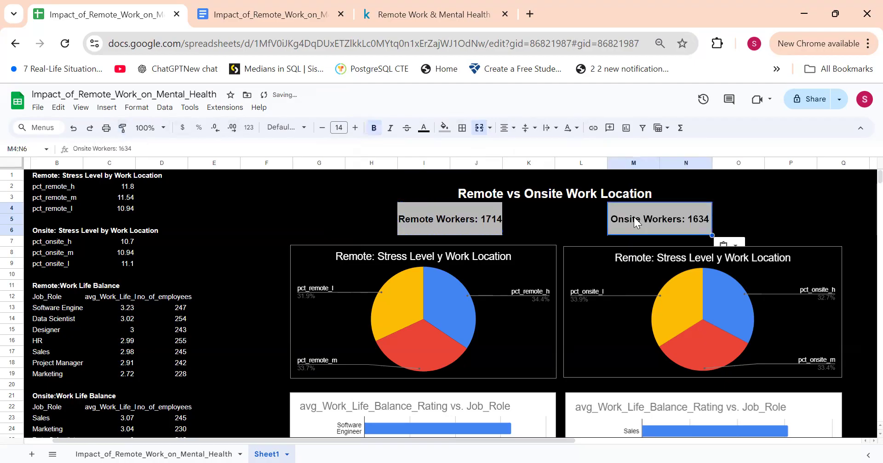
pyautogui.click(741, 209)
pyautogui.scroll(-4, 256, 290)
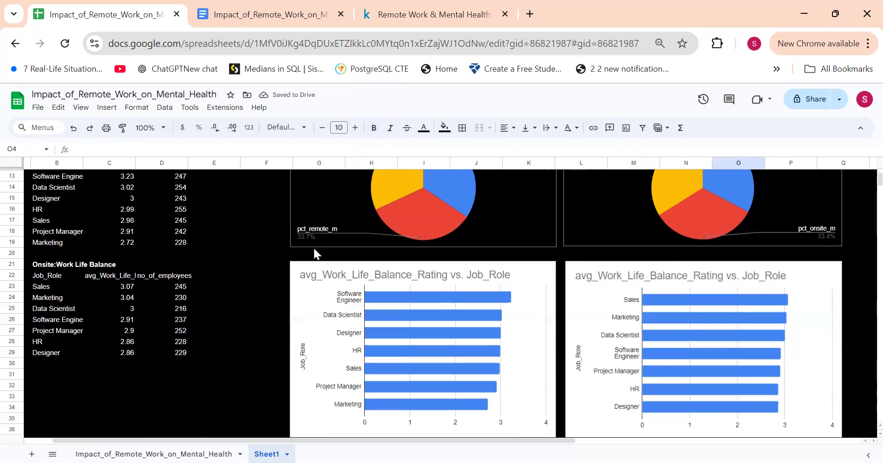
pyautogui.scroll(4, 671, 340)
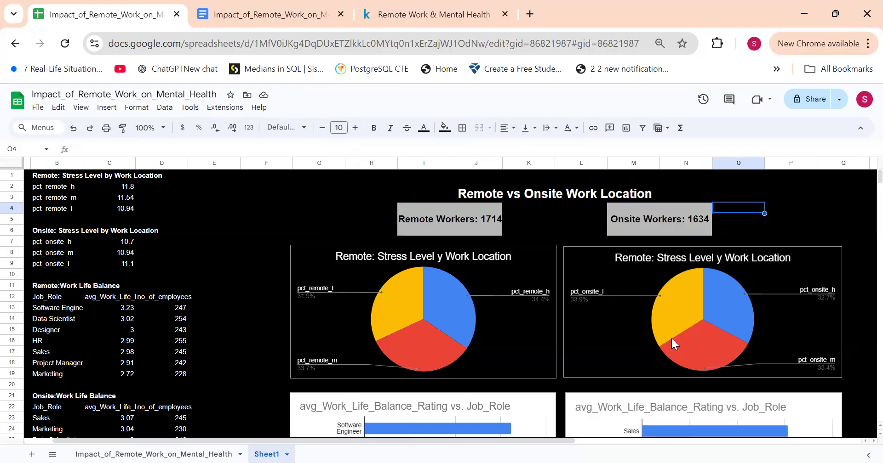
pyautogui.click(60, 164)
pyautogui.moveTo(61, 163); pyautogui.dragTo(98, 173)
pyautogui.click(454, 208)
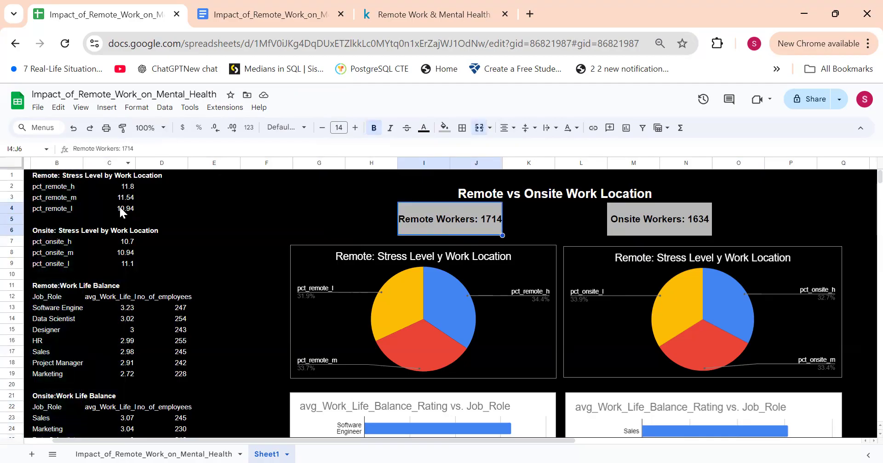
# Step: Clear the contents of columns B to D and undo the clearing
pyautogui.moveTo(50, 164); pyautogui.dragTo(159, 167)
pyautogui.rightClick(160, 168)
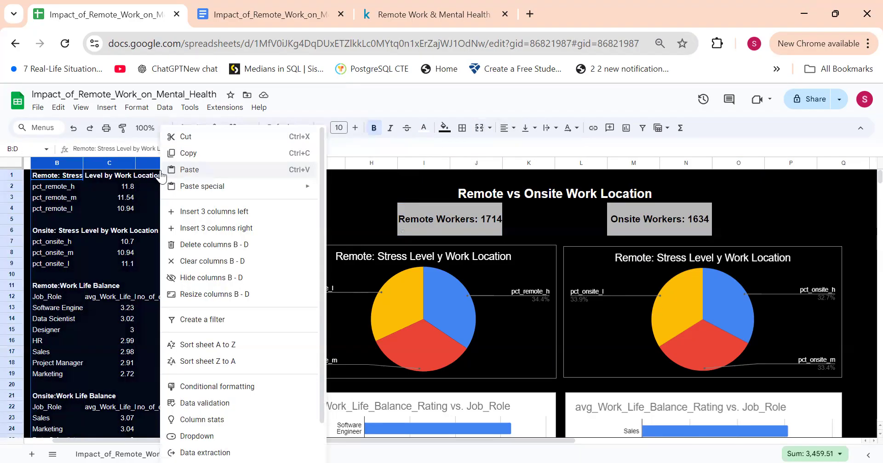
pyautogui.click(206, 268)
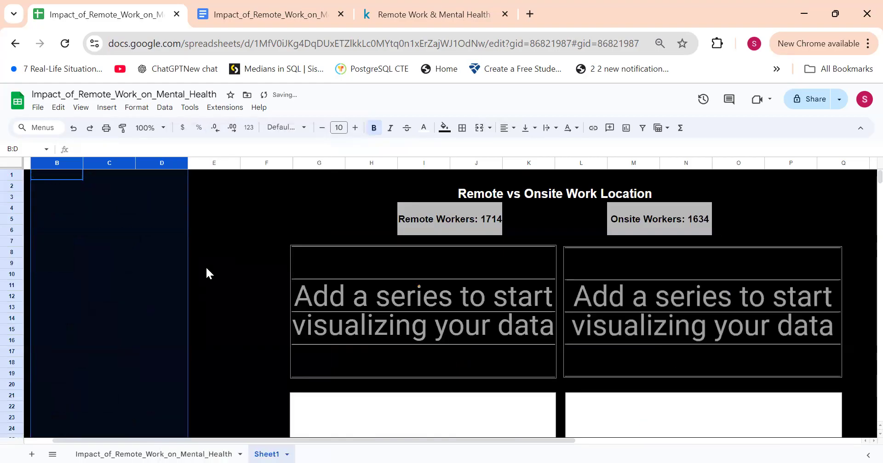
pyautogui.scroll(-5, 299, 290)
pyautogui.hotkey('ctrl', 'z')
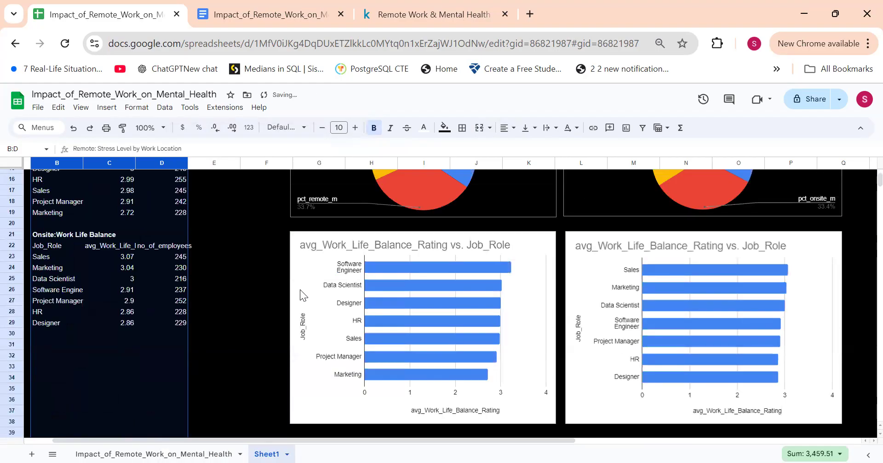
# Step: Try hiding columns B to D twice, undoing the hiding each time
pyautogui.scroll(5, 300, 289)
pyautogui.rightClick(125, 171)
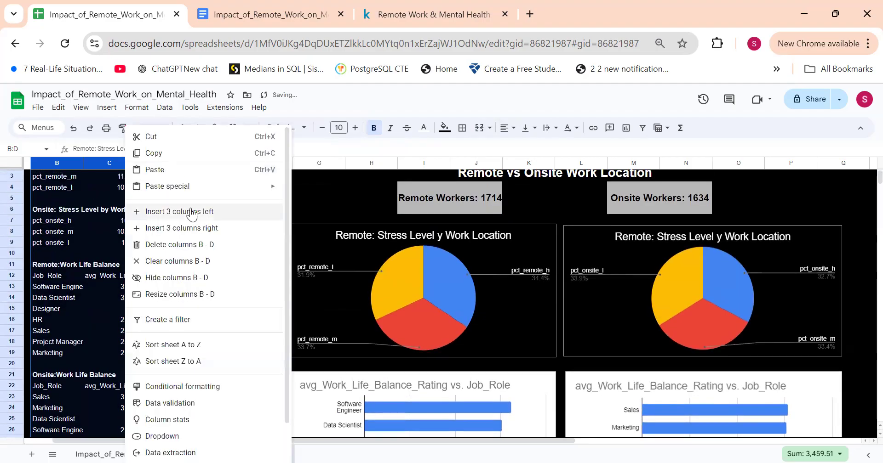
pyautogui.click(185, 282)
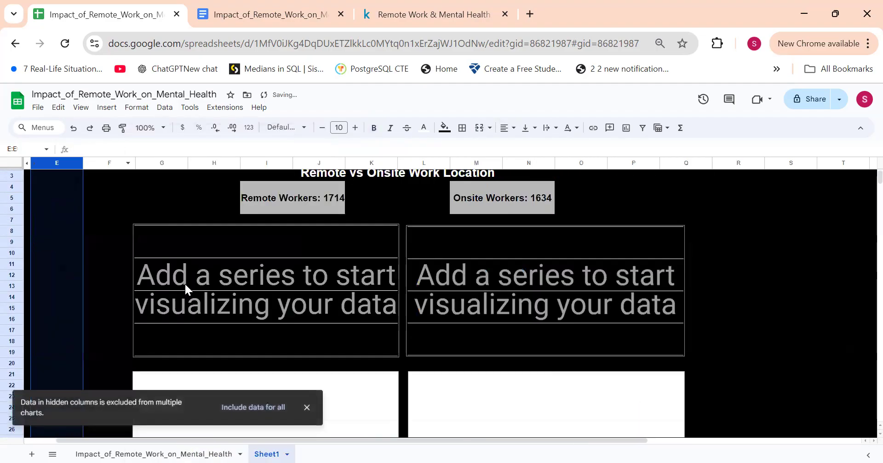
pyautogui.hotkey('ctrl', 'z')
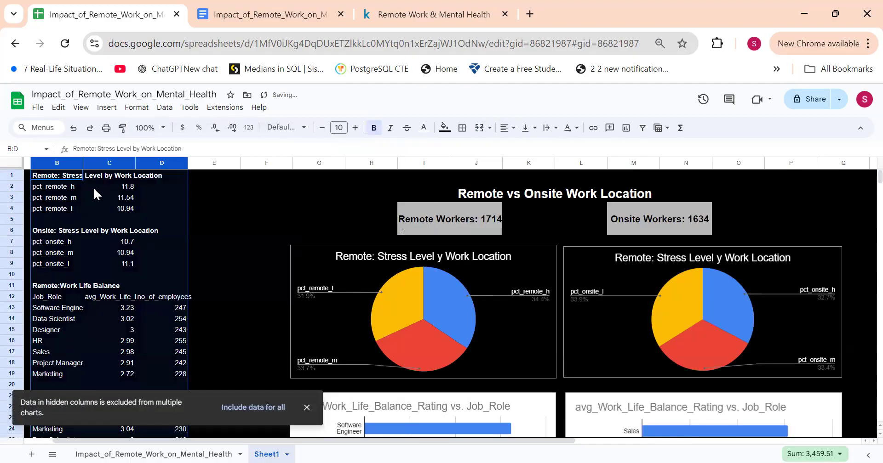
pyautogui.rightClick(93, 187)
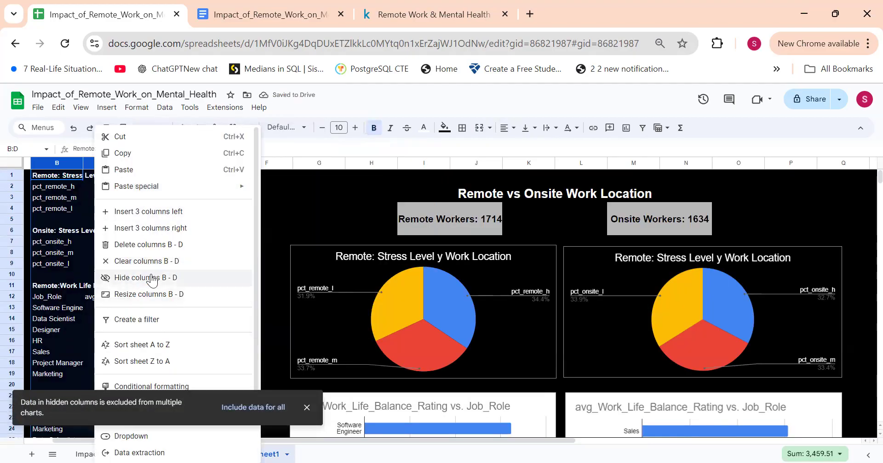
pyautogui.click(152, 279)
pyautogui.hotkey('ctrl', 'z')
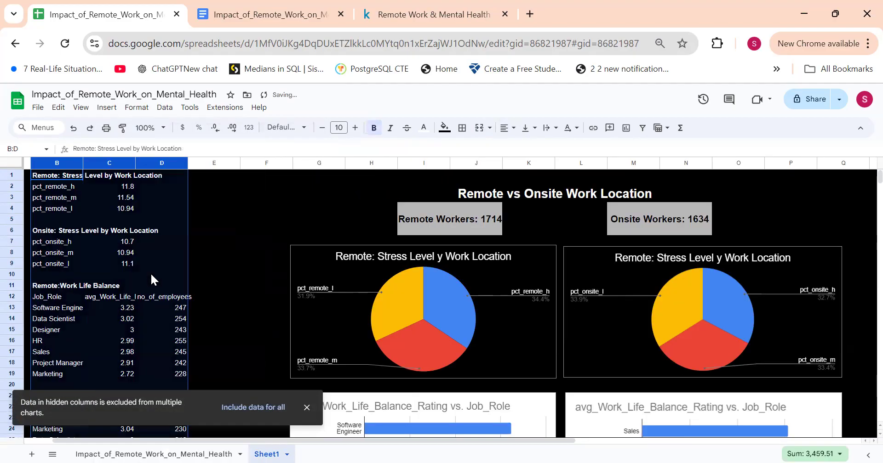
# Step: Insert one column to the left of column E, between the source data and the charts
pyautogui.hscroll(2, 205, 272)
pyautogui.hscroll(-2, 163, 161)
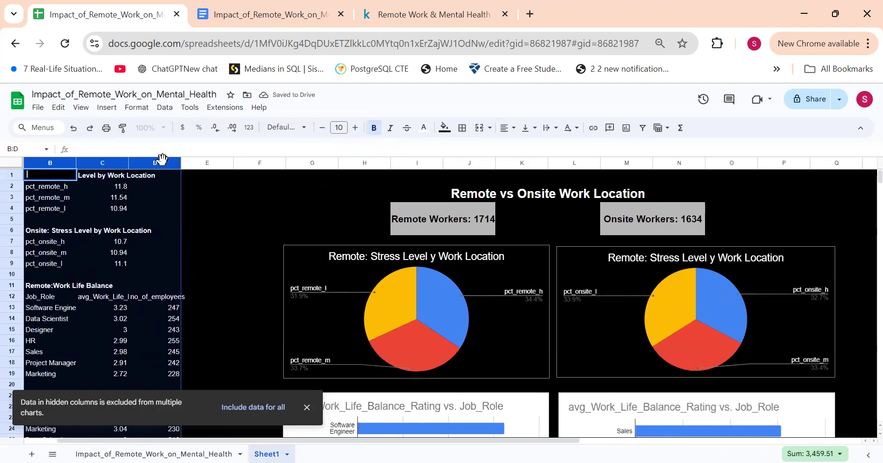
pyautogui.click(196, 162)
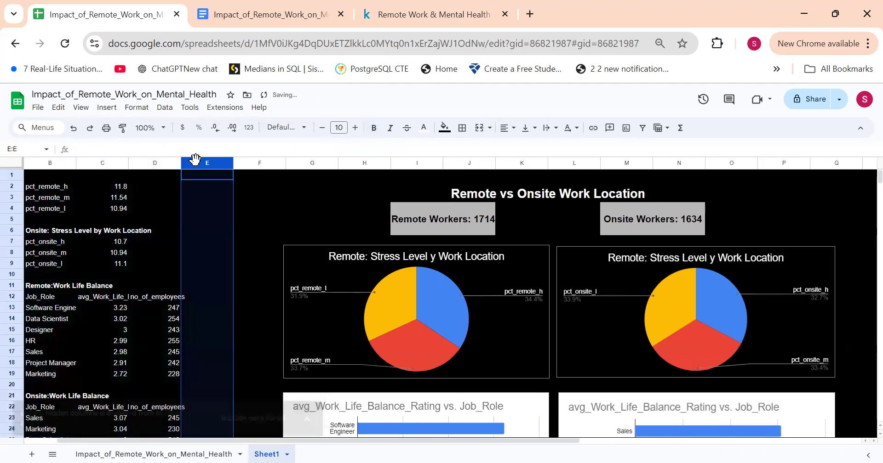
pyautogui.rightClick(195, 162)
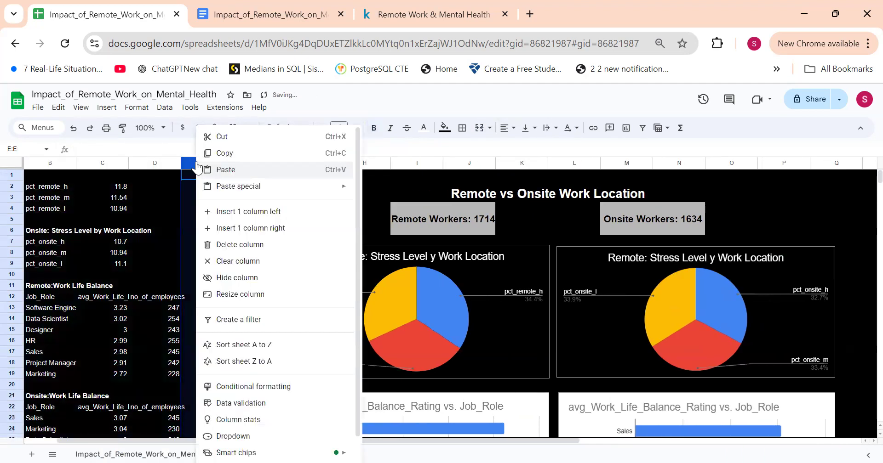
pyautogui.click(274, 211)
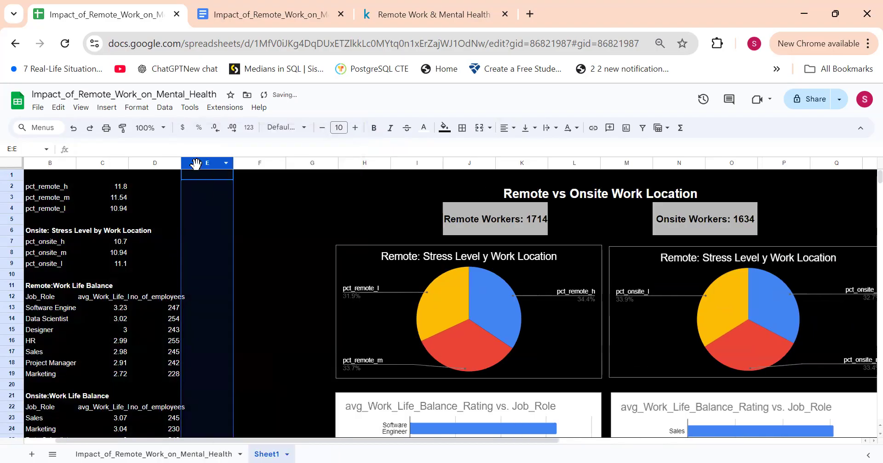
# Step: Hide the empty columns E to G beside the source data and undo the hiding
pyautogui.click(271, 197)
pyautogui.moveTo(206, 163); pyautogui.dragTo(291, 159)
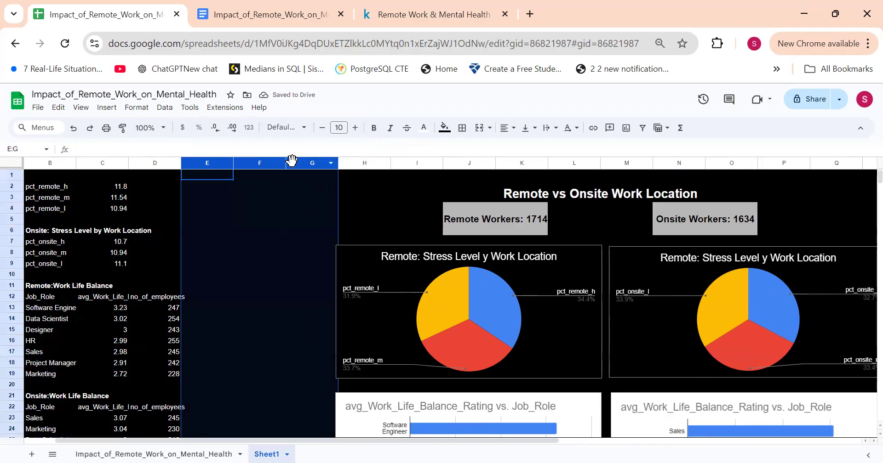
pyautogui.rightClick(203, 214)
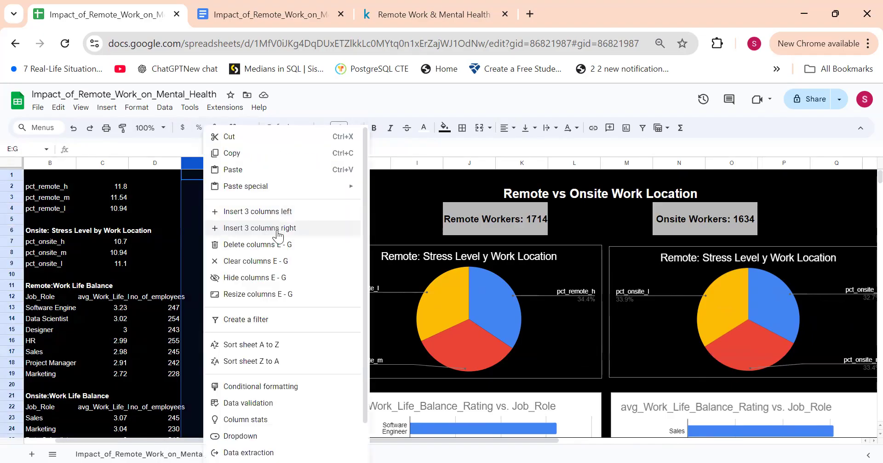
pyautogui.click(259, 277)
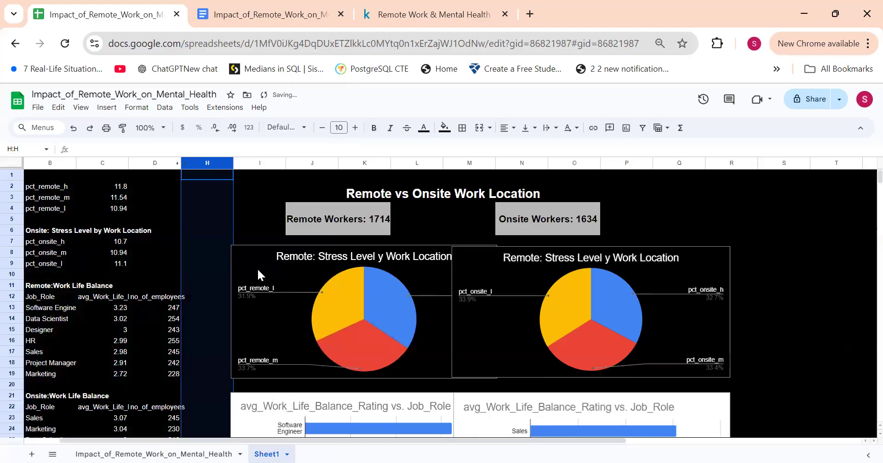
pyautogui.hotkey('ctrl', 'z')
# Step: Insert three columns to the right of columns E to G
pyautogui.rightClick(211, 199)
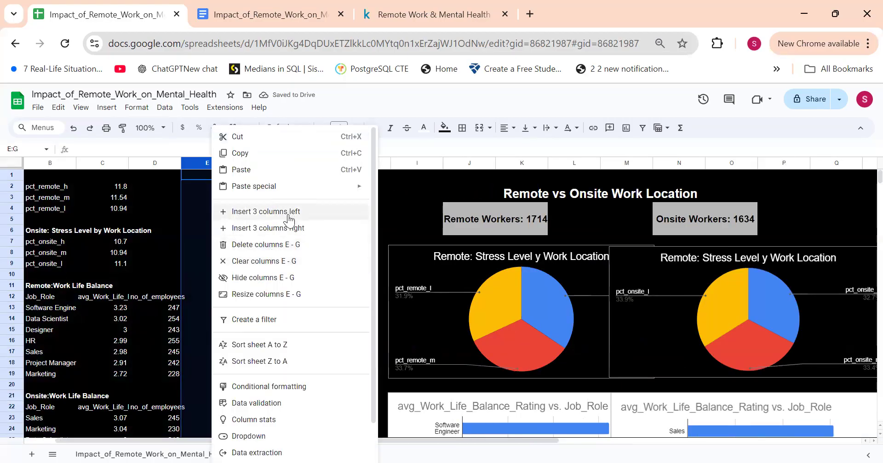
pyautogui.click(289, 223)
pyautogui.hscroll(3, 288, 219)
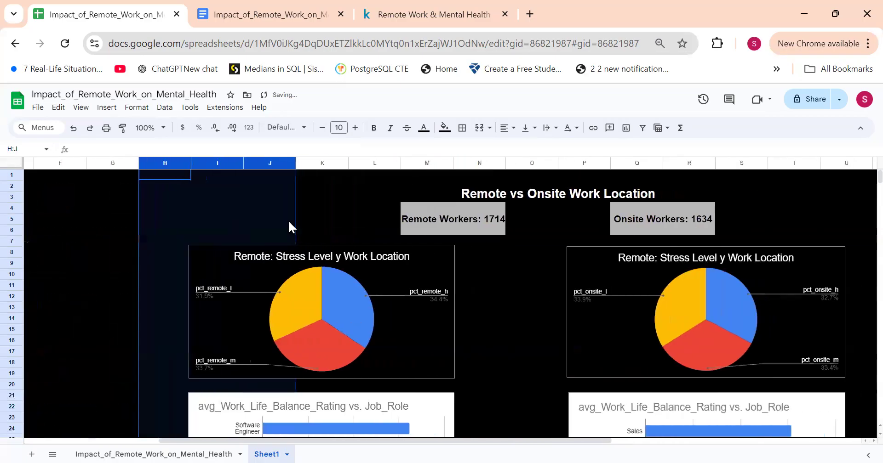
pyautogui.scroll(-1, 423, 295)
pyautogui.scroll(2, 423, 302)
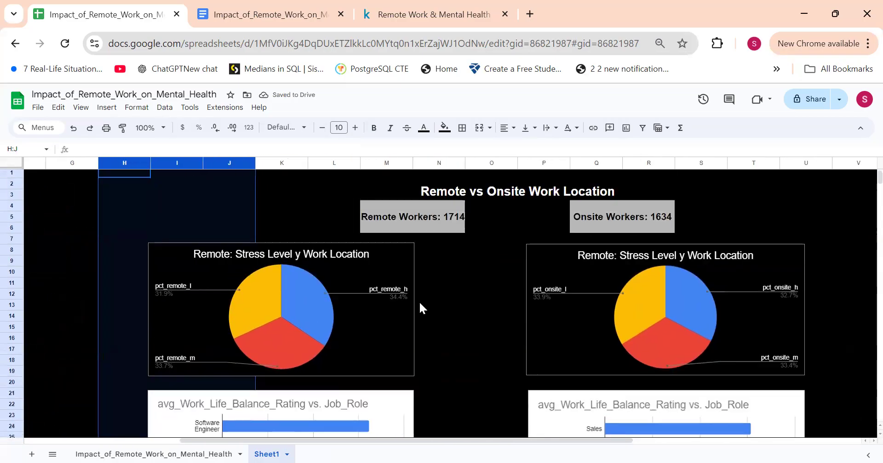
# Step: Hide column O between the two count blocks, and undo it together with the preceding column insertions
pyautogui.click(477, 159)
pyautogui.rightClick(476, 158)
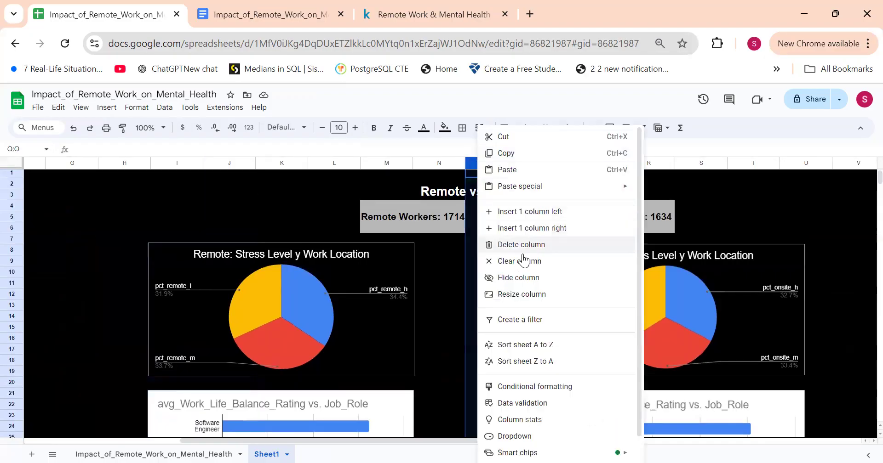
pyautogui.click(518, 278)
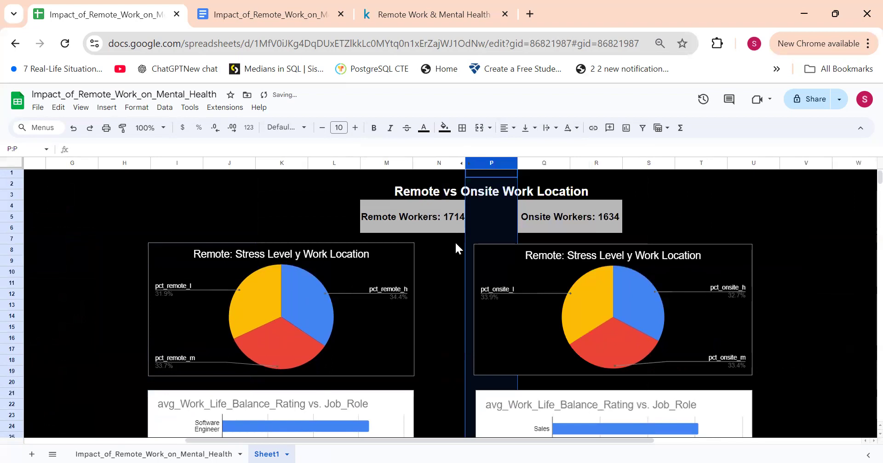
pyautogui.hotkey('ctrl', 'z')
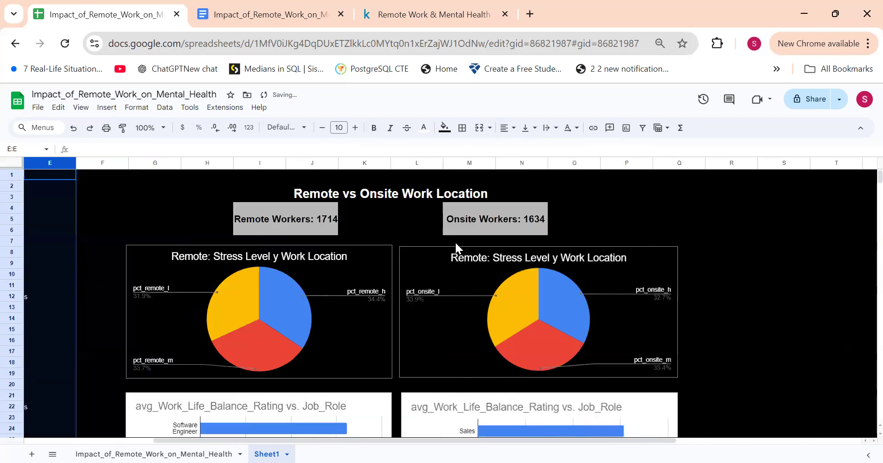
pyautogui.hotkey('ctrl', 'z')
# Step: Inspect the text of the Remote Workers label in the merged block I4:J6
pyautogui.hscroll(5, 455, 242)
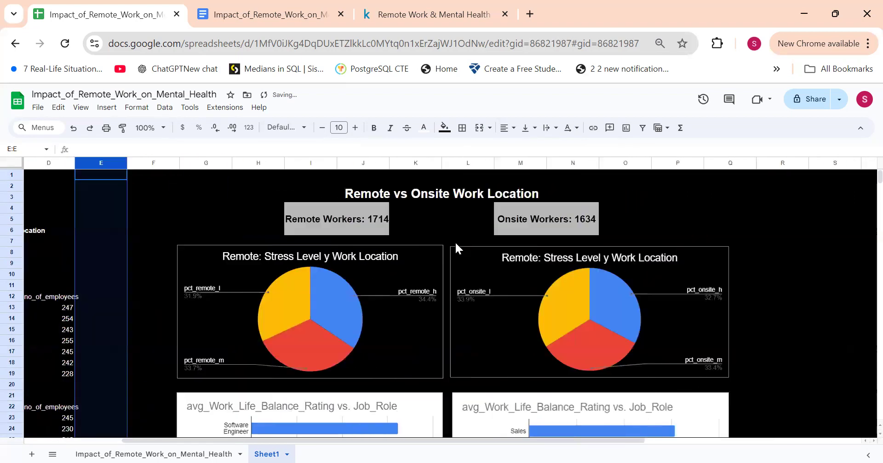
pyautogui.scroll(-5, 455, 243)
pyautogui.scroll(5, 455, 242)
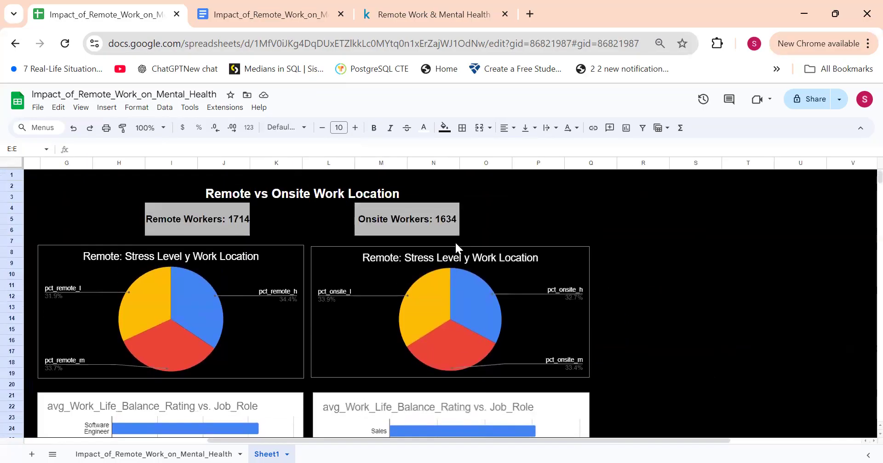
pyautogui.click(208, 215)
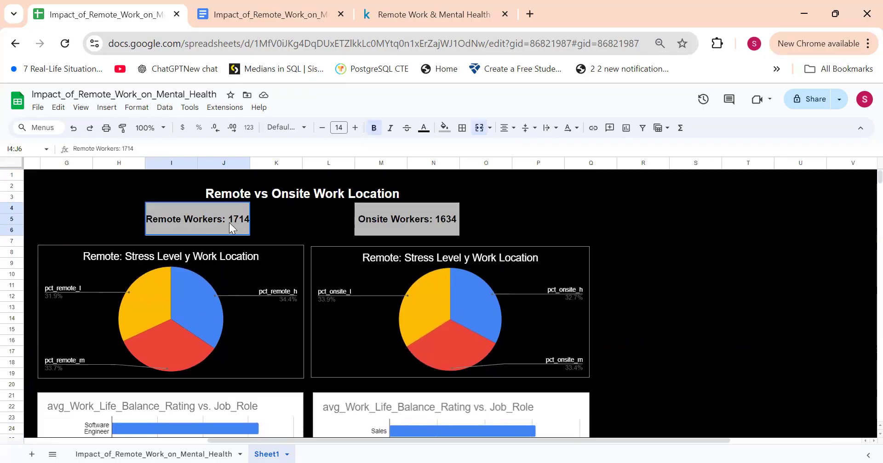
pyautogui.doubleClick(229, 222)
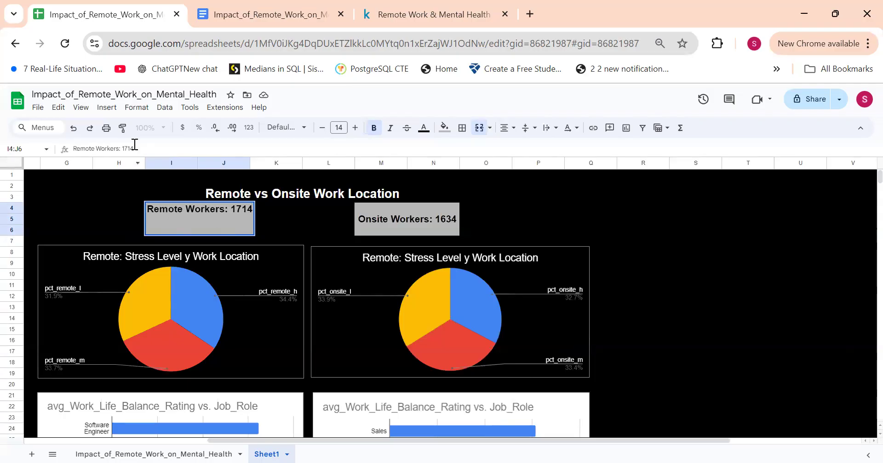
pyautogui.click(115, 220)
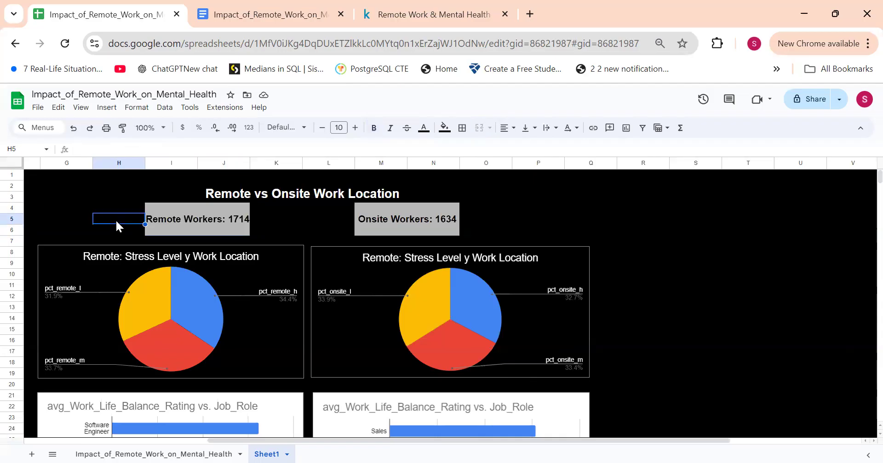
# Step: Review the source tables, count blocks, stress-level pie charts and work-life balance bar charts across the dashboard
pyautogui.hscroll(-3, 114, 219)
pyautogui.hscroll(-3, 116, 226)
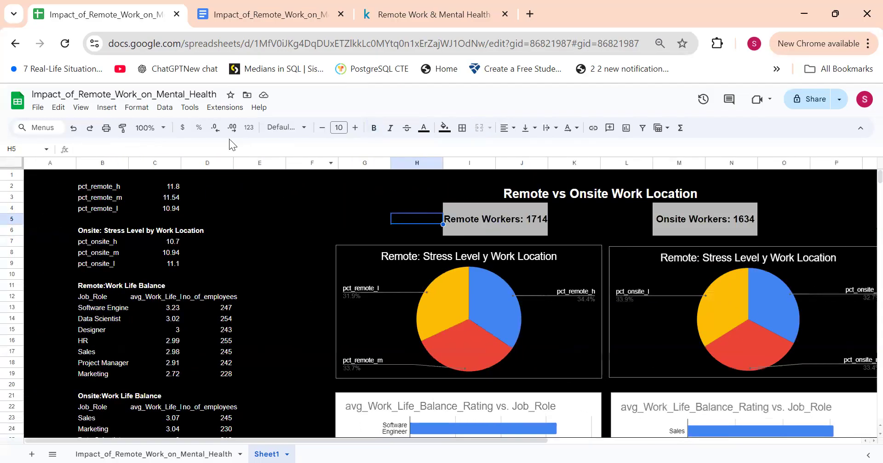
pyautogui.scroll(-3, 208, 274)
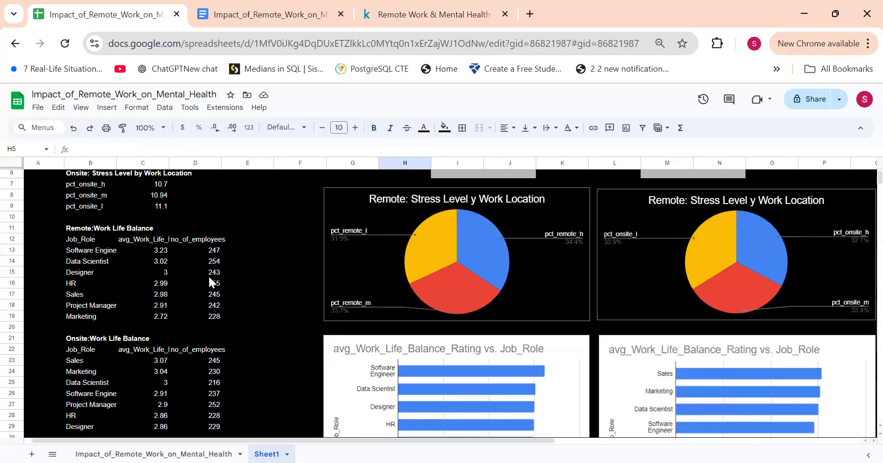
pyautogui.scroll(3, 209, 275)
pyautogui.hscroll(5, 209, 275)
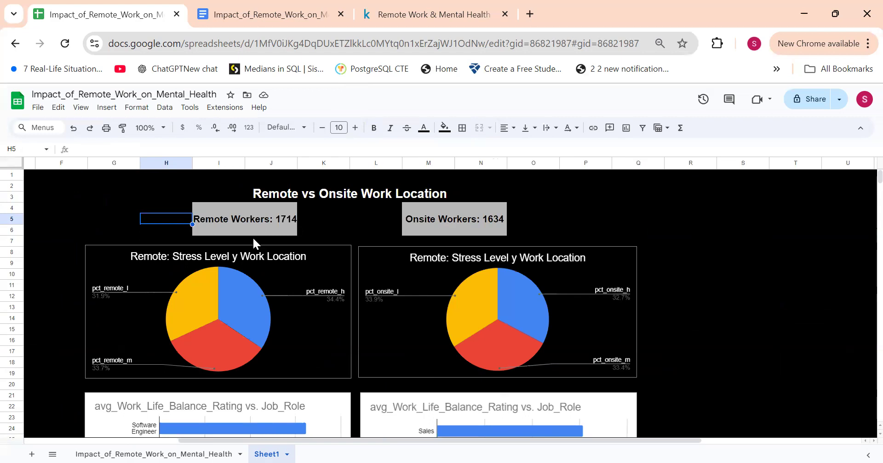
pyautogui.scroll(-1, 583, 204)
pyautogui.scroll(-5, 583, 201)
pyautogui.hscroll(-1, 582, 201)
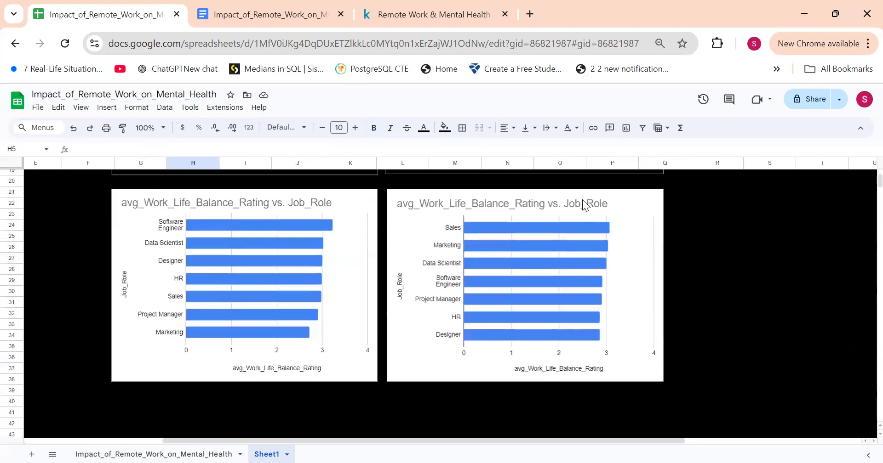
pyautogui.scroll(6, 582, 201)
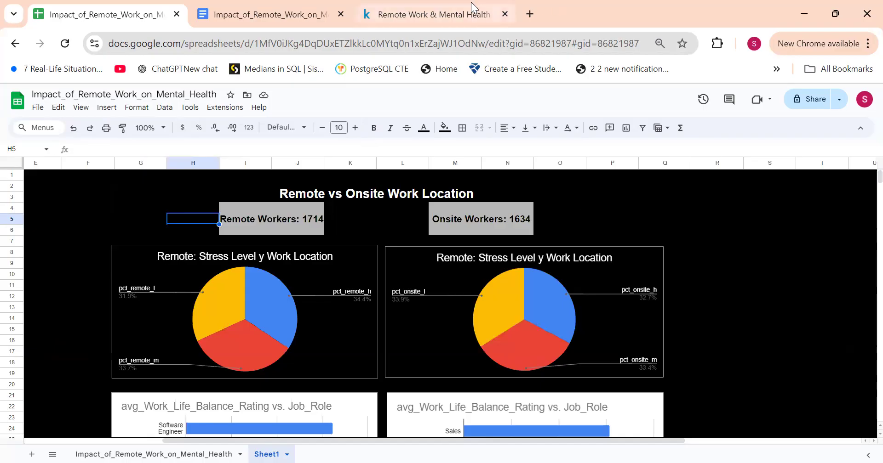
pyautogui.click(447, 2)
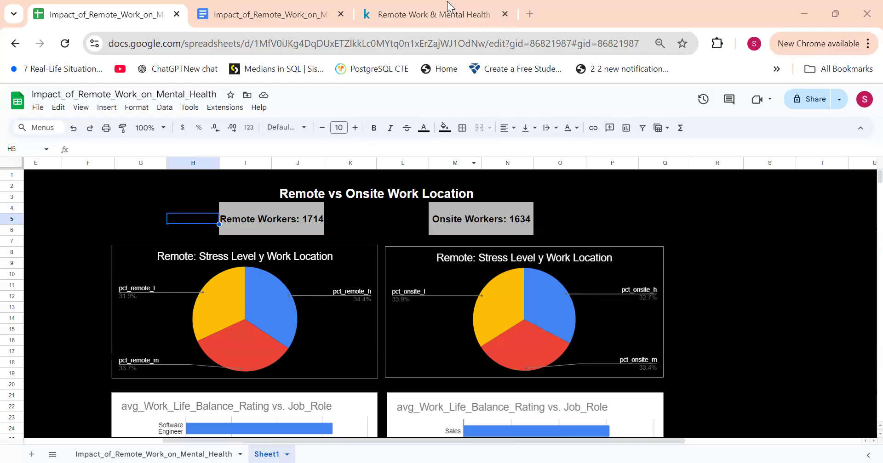